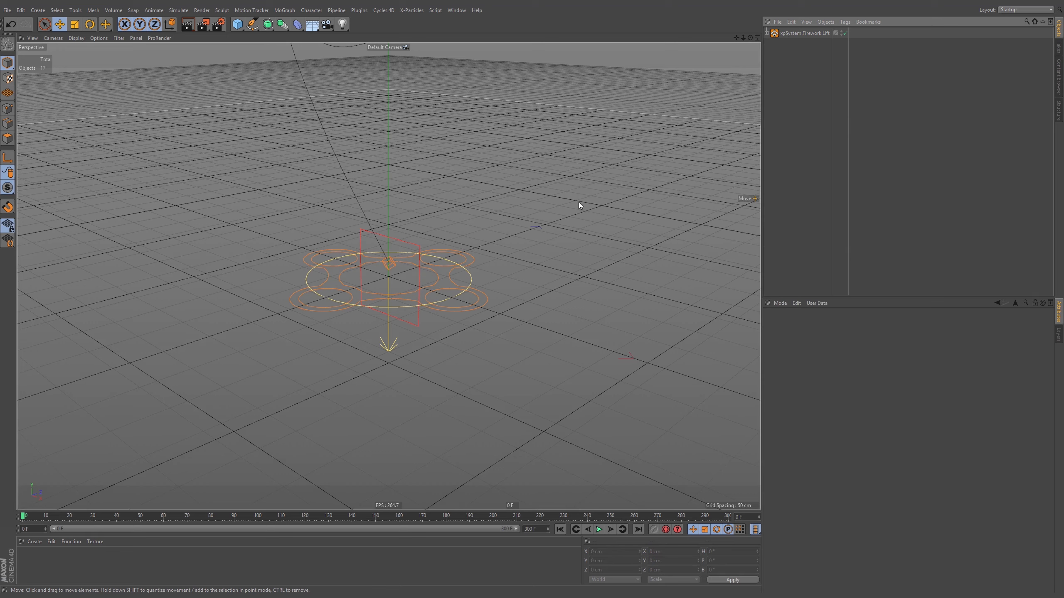
Play the firework lift particle simulation and watch it from a wide, low view of the scene.
{"action": "right_click_drag", "start_coordinate": [456, 207], "coordinate": [391, 253], "text": "alt"}
{"action": "middle_click_drag", "start_coordinate": [409, 231], "coordinate": [409, 367], "text": "alt"}
{"action": "left_click_drag", "start_coordinate": [411, 377], "coordinate": [435, 364], "text": "alt"}
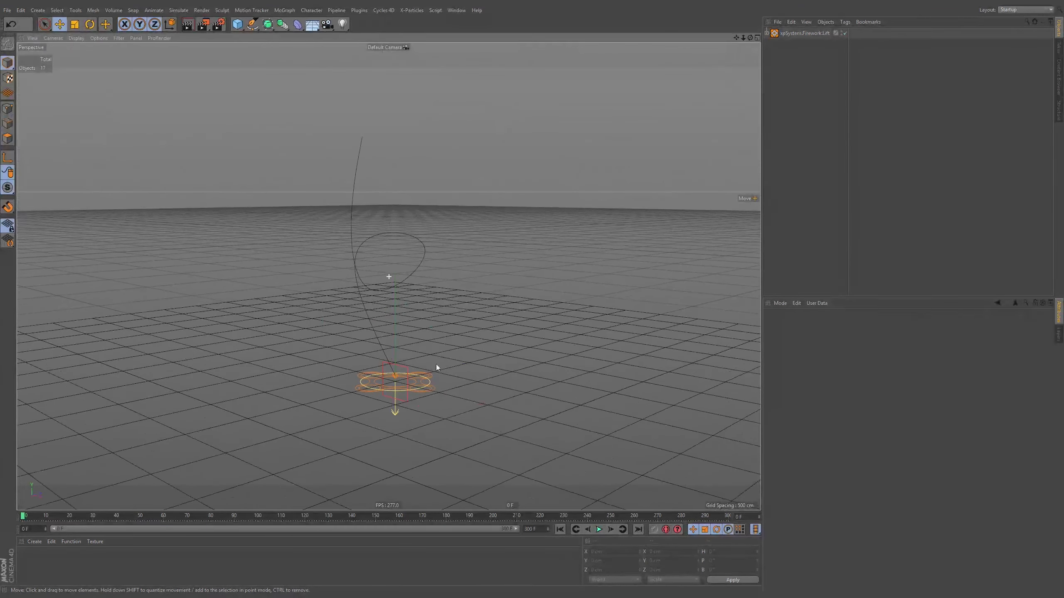
{"action": "key", "text": "F8"}
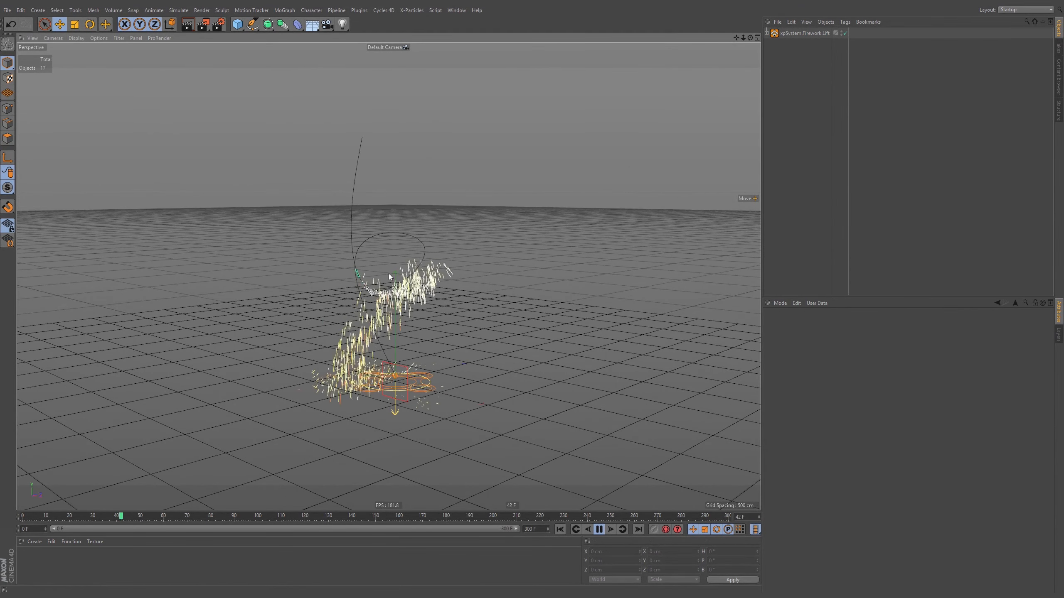
{"action": "left_click", "coordinate": [766, 33]}
{"action": "left_click", "coordinate": [766, 33]}
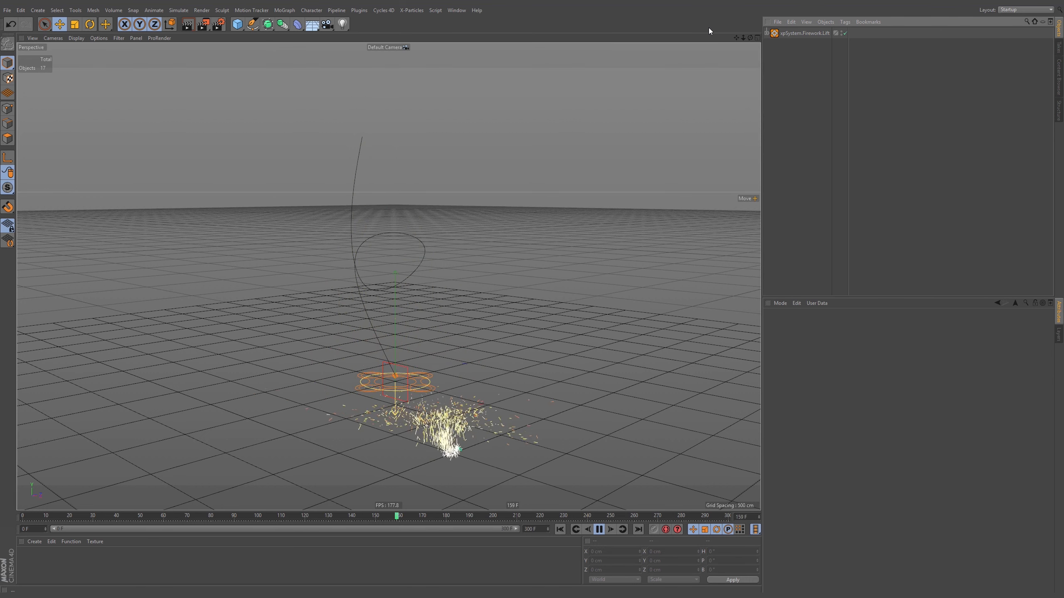
Expand xpSystem.Firework.Lift with its Emitters, Other Objects and Modifiers groups, and rewind the stopped simulation to frame 0.
{"action": "left_click", "coordinate": [768, 33]}
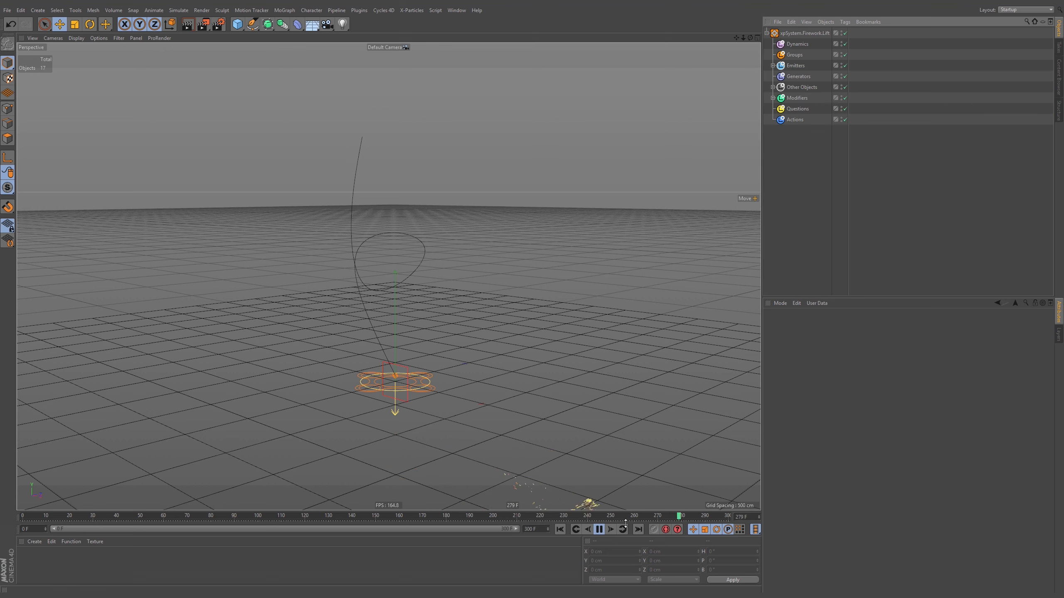
{"action": "left_click", "coordinate": [560, 529]}
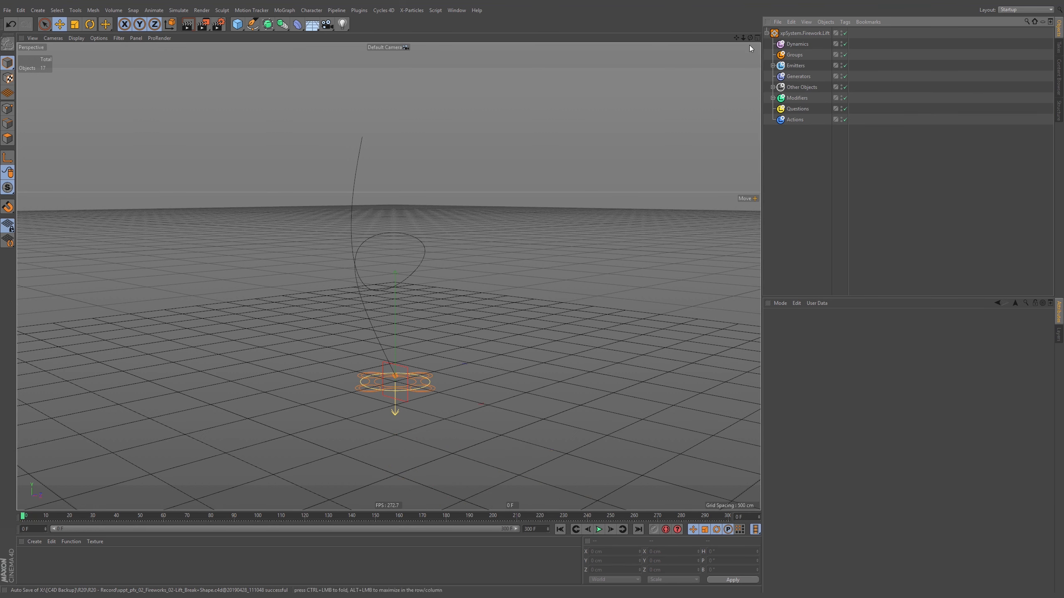
{"action": "left_click", "coordinate": [773, 65]}
{"action": "left_click", "coordinate": [773, 119]}
{"action": "left_click", "coordinate": [773, 108]}
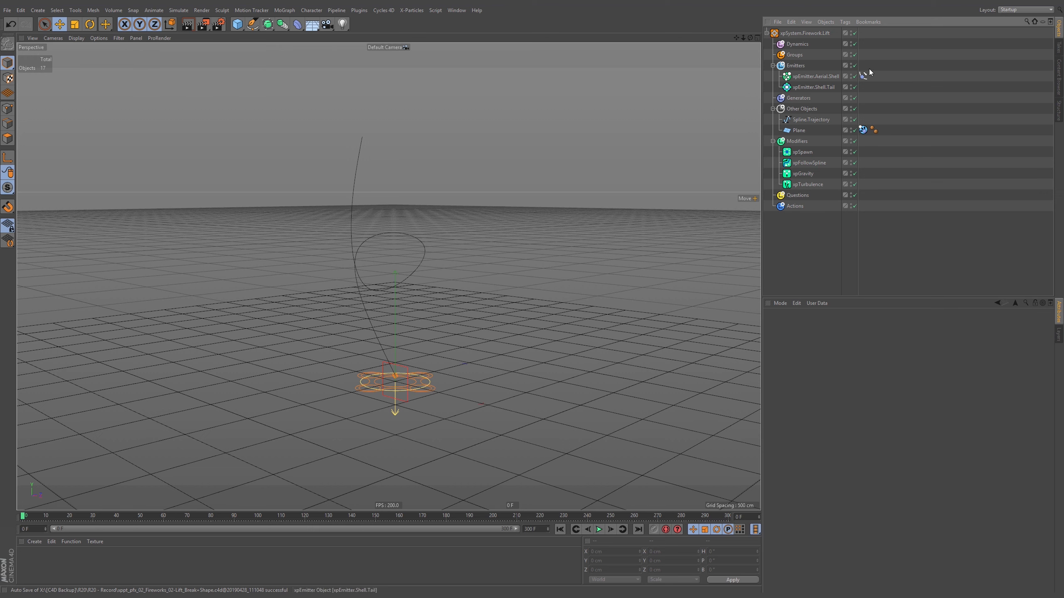
Inspect the xpSystem.Firework.Lift settings and the modifier settings of the xpEmitter.Aerial.Shell and xpEmitter.Shell.Tail emitters.
{"action": "left_click", "coordinate": [804, 33]}
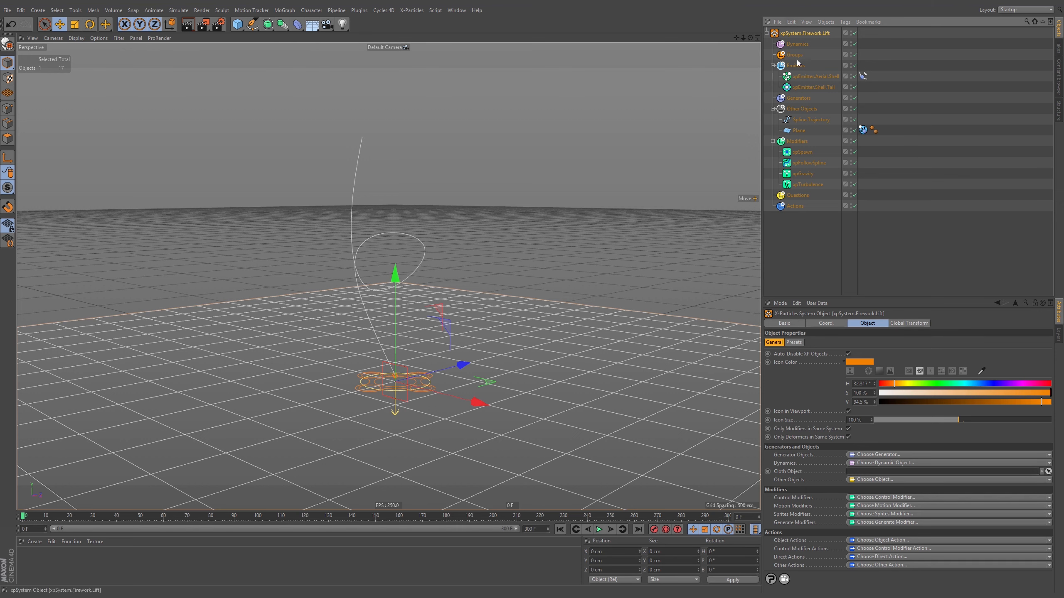
{"action": "left_click", "coordinate": [819, 77]}
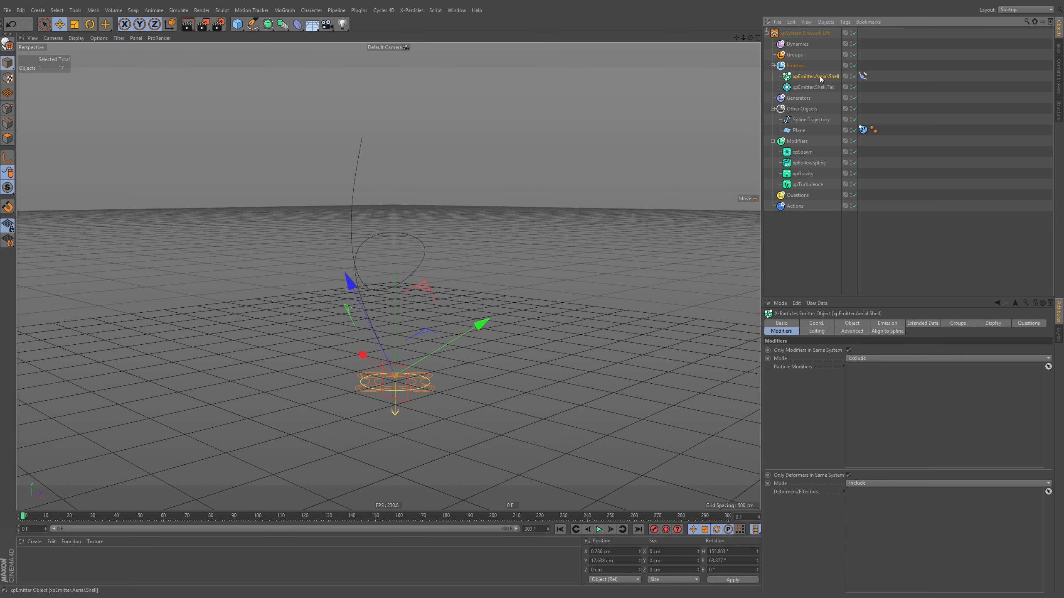
{"action": "left_click", "coordinate": [787, 351]}
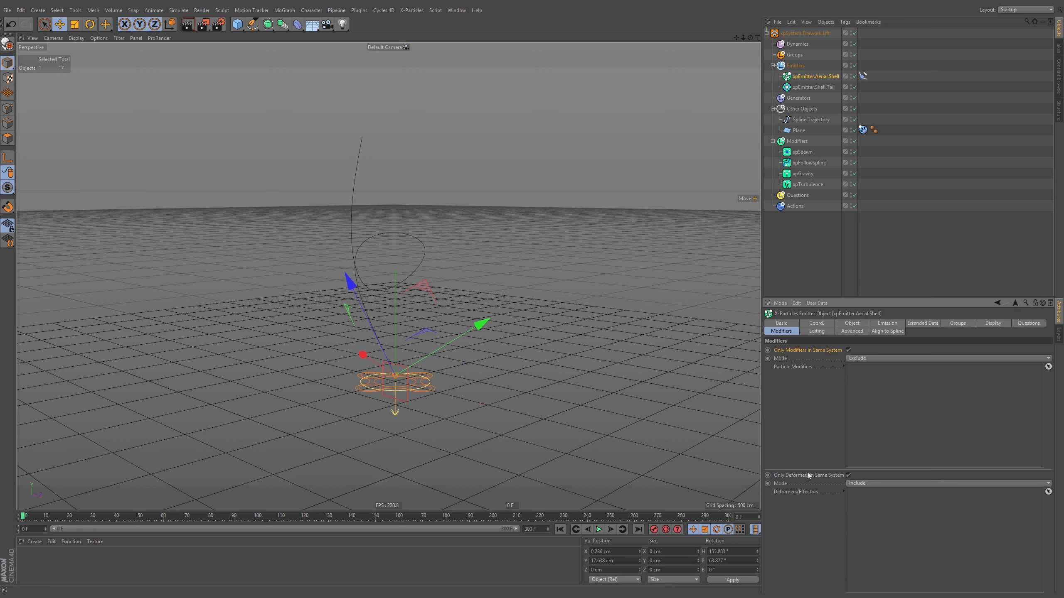
{"action": "left_click", "coordinate": [814, 87]}
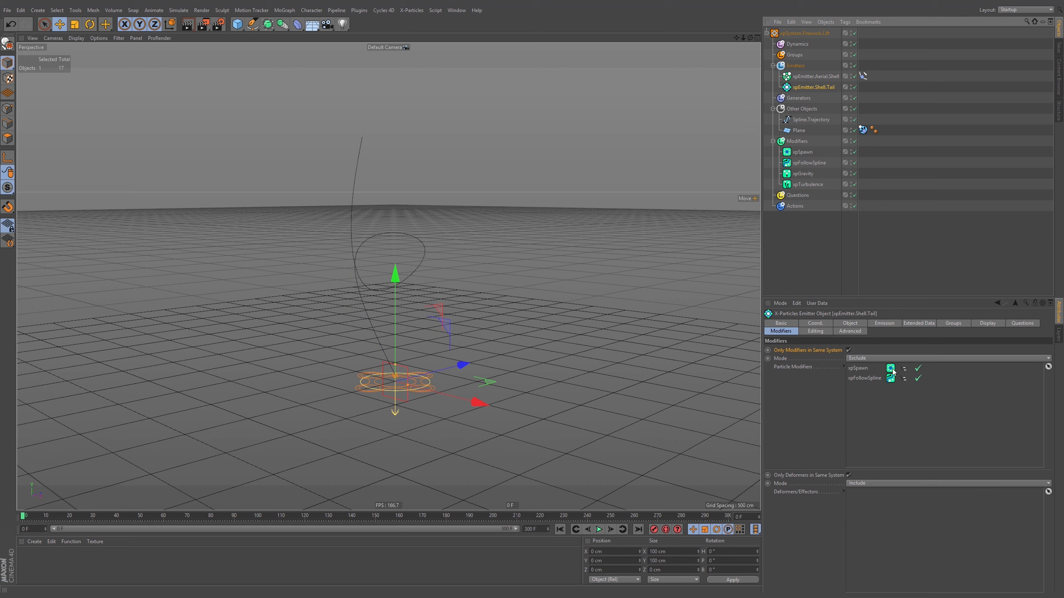
{"action": "left_click", "coordinate": [936, 190]}
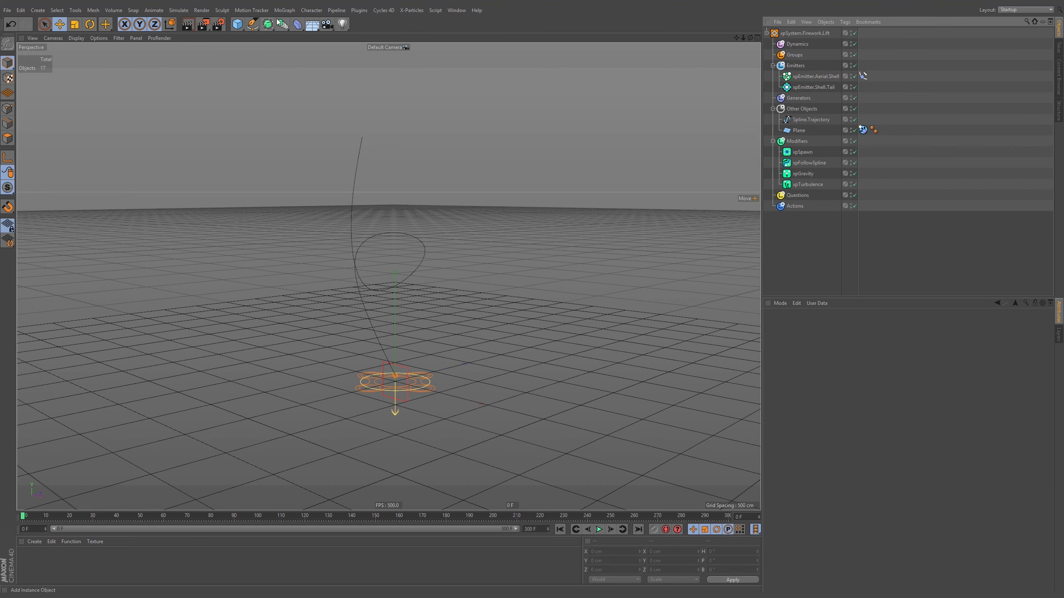
Add a new xpEmitter outside the firework system by searching for the command.
{"action": "key", "text": "shift+c"}
{"action": "type", "text": "x"}
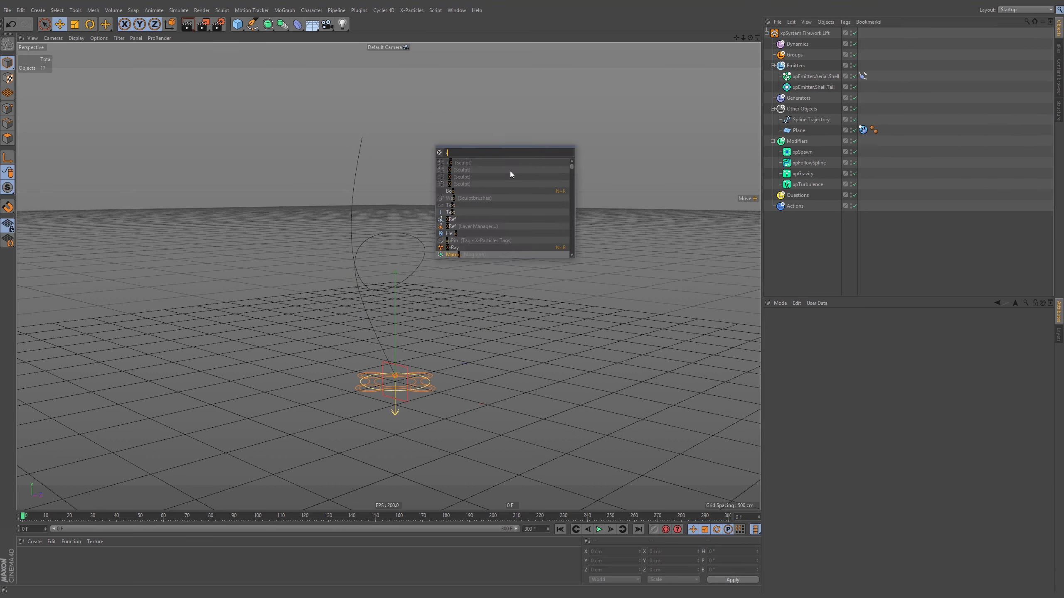
{"action": "type", "text": "pe"}
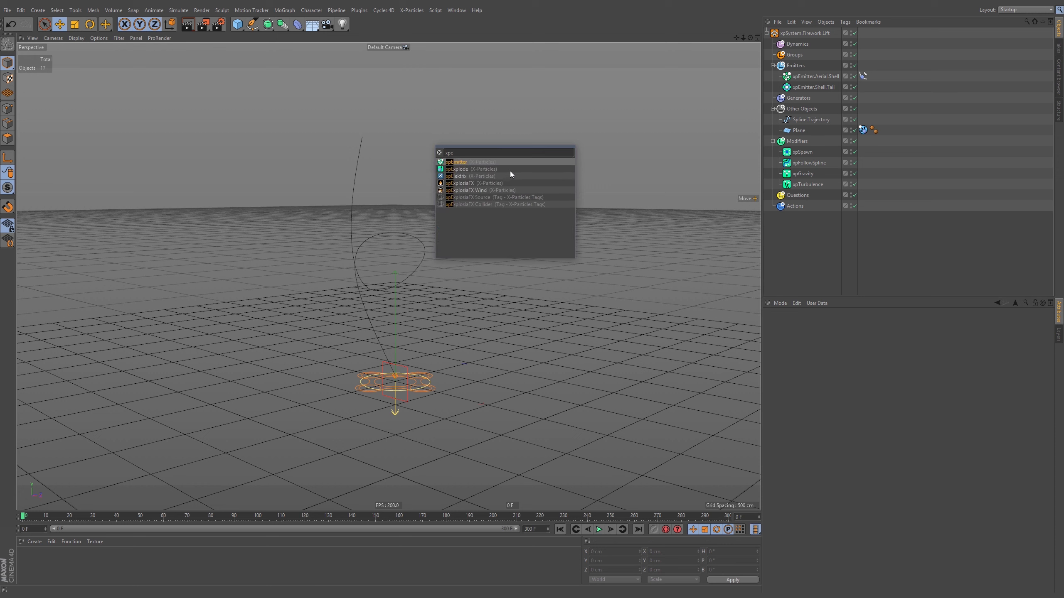
{"action": "left_click", "coordinate": [458, 166]}
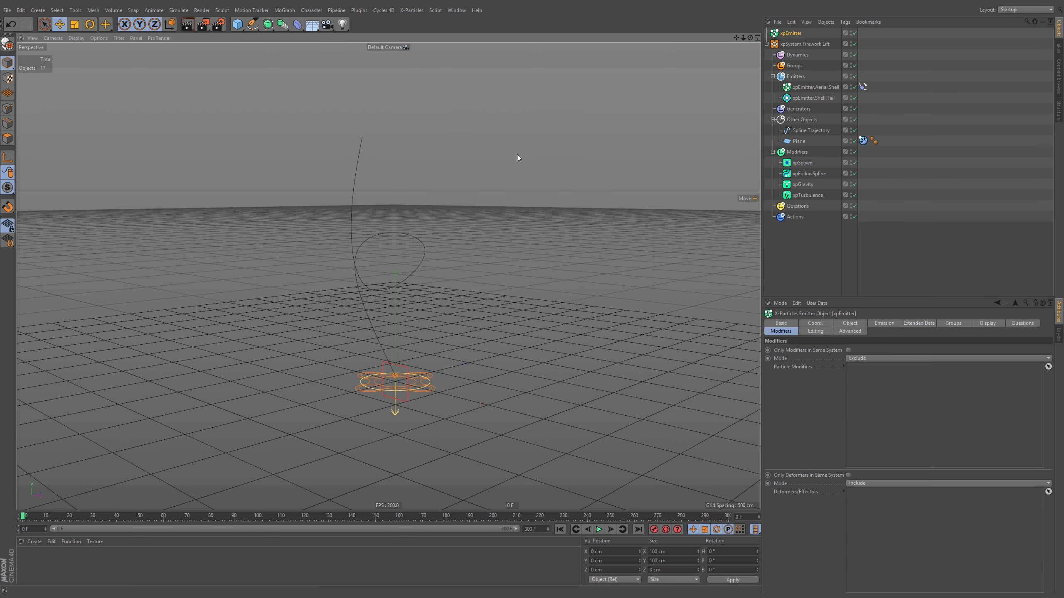
Add an xpAttractor motion modifier outside the system and move it away from the firework, to a height of about 505 cm.
{"action": "left_click", "coordinate": [409, 12]}
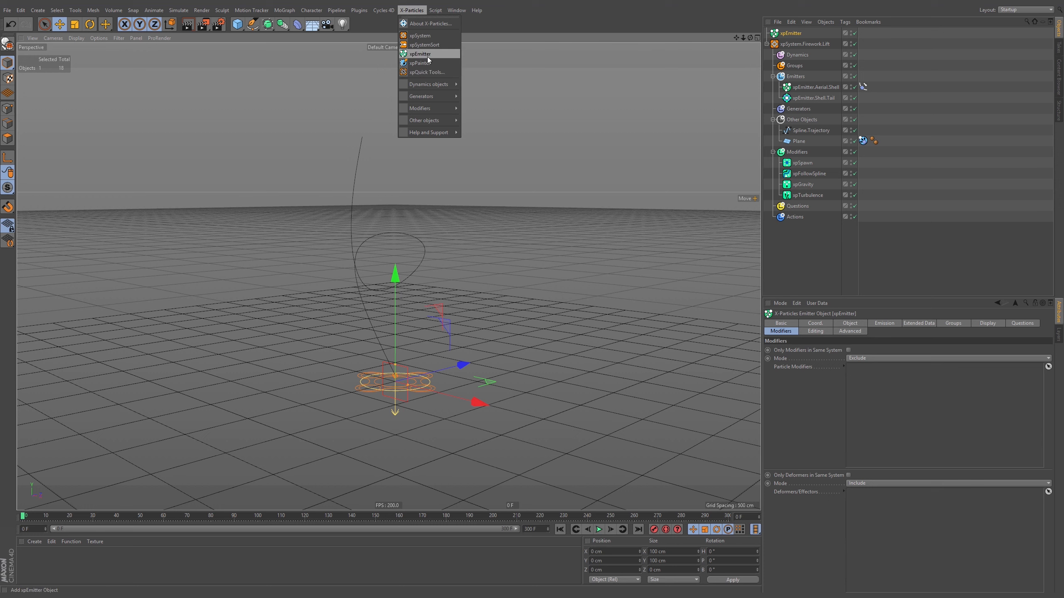
{"action": "mouse_move", "coordinate": [439, 105]}
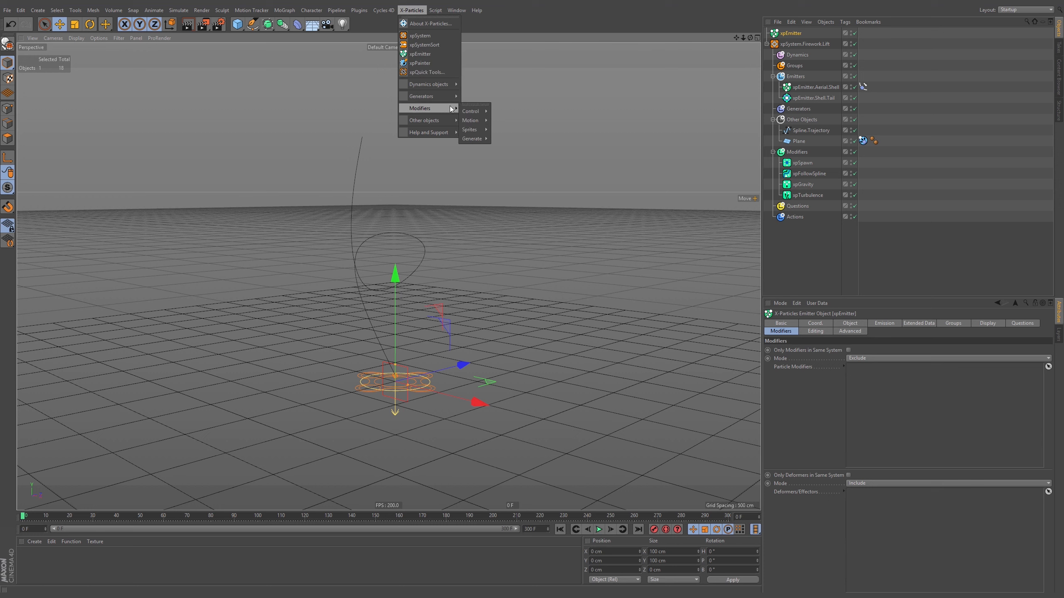
{"action": "mouse_move", "coordinate": [476, 120]}
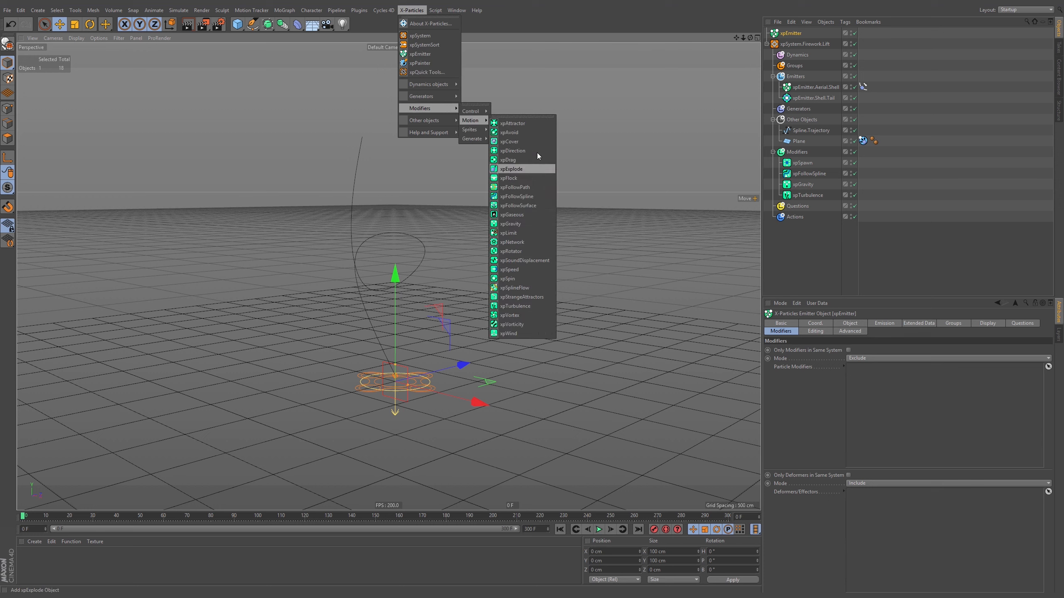
{"action": "left_click", "coordinate": [523, 123]}
{"action": "left_click_drag", "start_coordinate": [448, 323], "coordinate": [644, 141]}
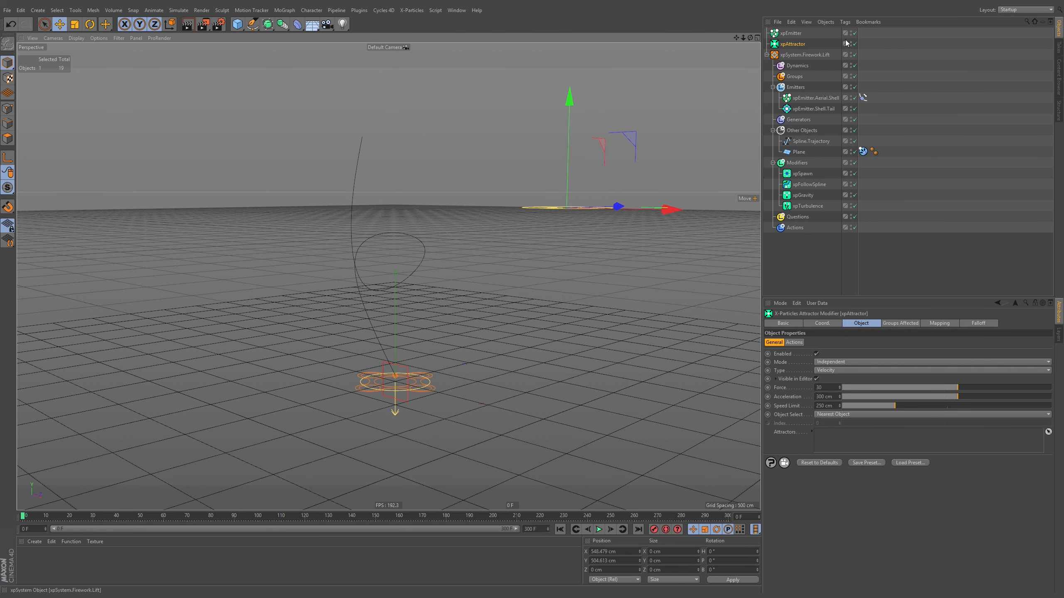
Move the new xpEmitter beyond the attractor, to about X 634, Y 638, Z -253 cm.
{"action": "left_click", "coordinate": [792, 33]}
{"action": "left_click_drag", "start_coordinate": [445, 319], "coordinate": [681, 67]}
{"action": "left_click_drag", "start_coordinate": [563, 142], "coordinate": [629, 189], "text": "alt"}
{"action": "left_click_drag", "start_coordinate": [547, 119], "coordinate": [606, 140]}
{"action": "middle_click_drag", "start_coordinate": [608, 171], "coordinate": [518, 198], "text": "alt"}
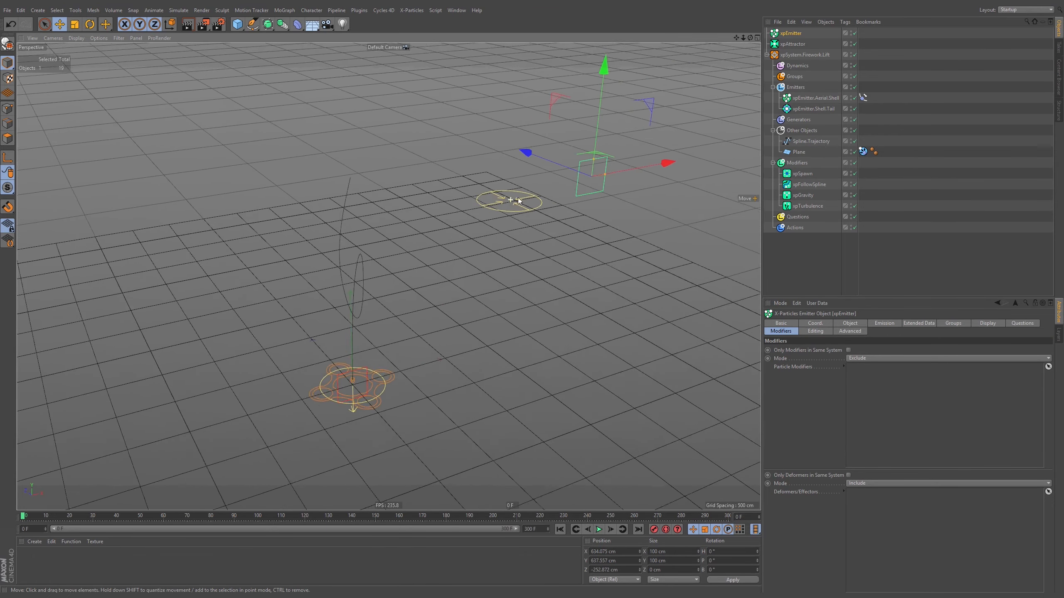
{"action": "left_click_drag", "start_coordinate": [518, 198], "coordinate": [500, 200], "text": "alt"}
Play the simulation, pause it, and examine how the new emitter's particles behave beside the firework.
{"action": "left_click", "coordinate": [599, 529]}
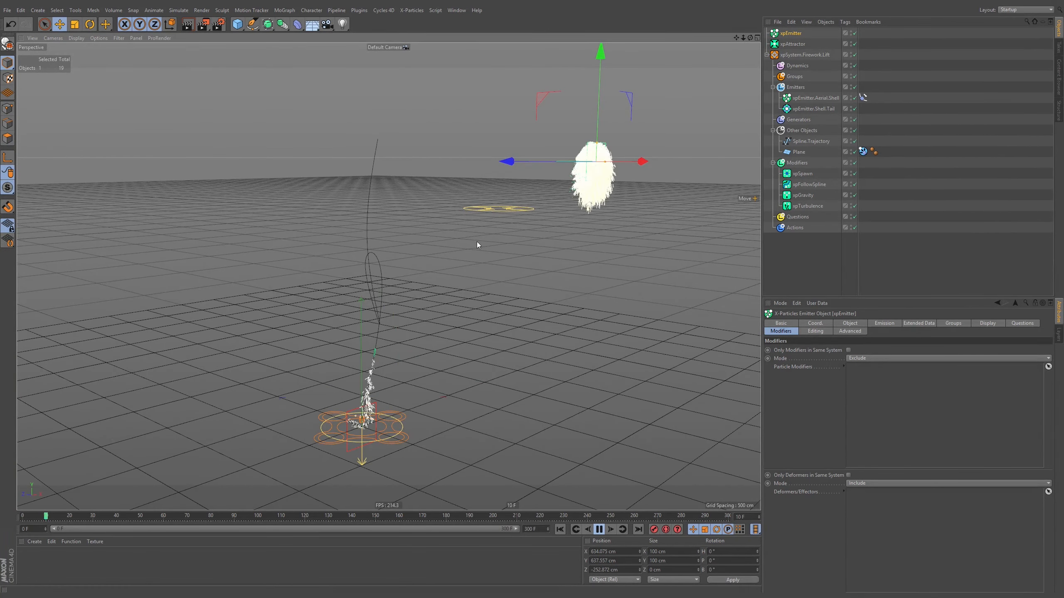
{"action": "middle_click_drag", "start_coordinate": [477, 242], "coordinate": [463, 235], "text": "alt"}
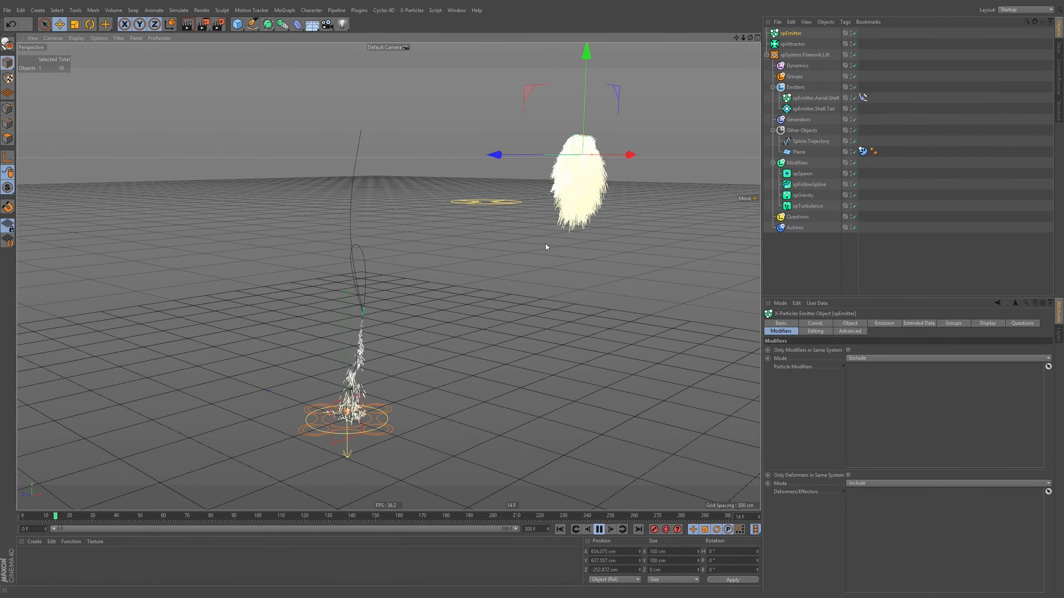
{"action": "left_click", "coordinate": [598, 530]}
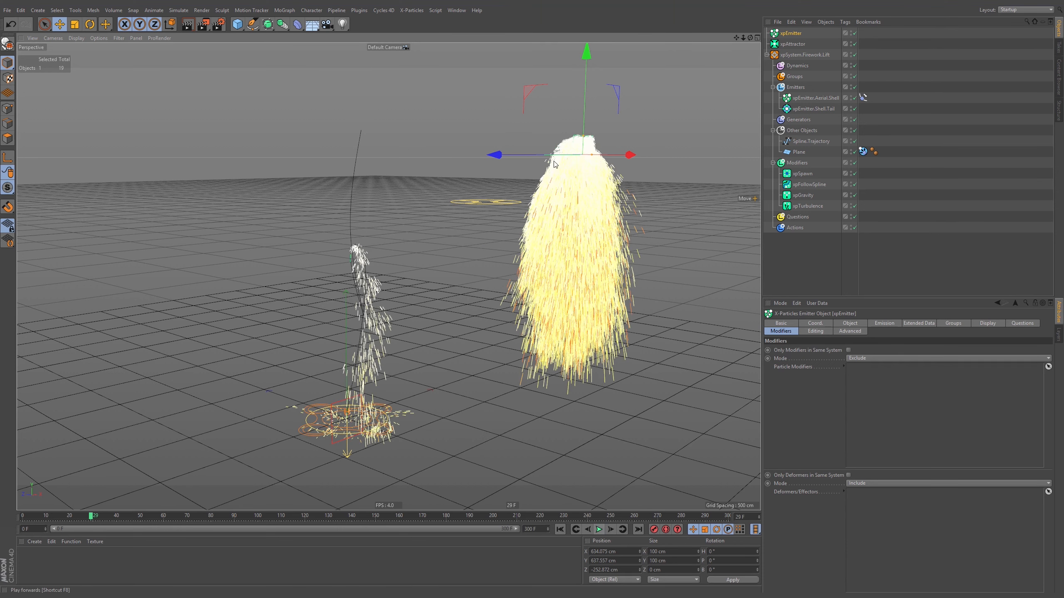
{"action": "left_click_drag", "start_coordinate": [552, 168], "coordinate": [582, 206], "text": "alt"}
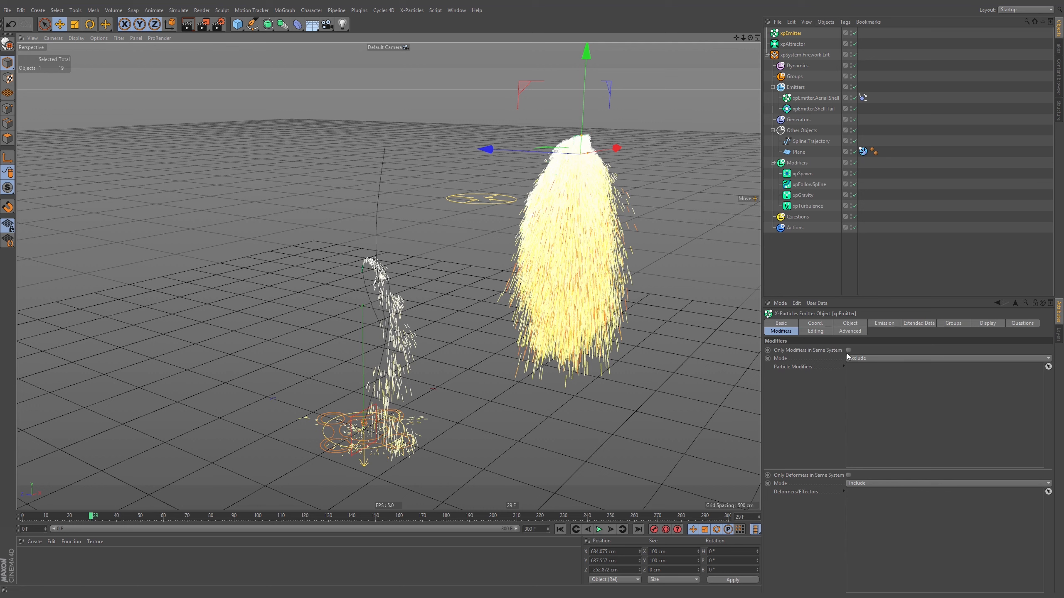
Enable Only Modifiers in Same System for the new xpEmitter and replay the simulation from the start.
{"action": "left_click", "coordinate": [810, 352]}
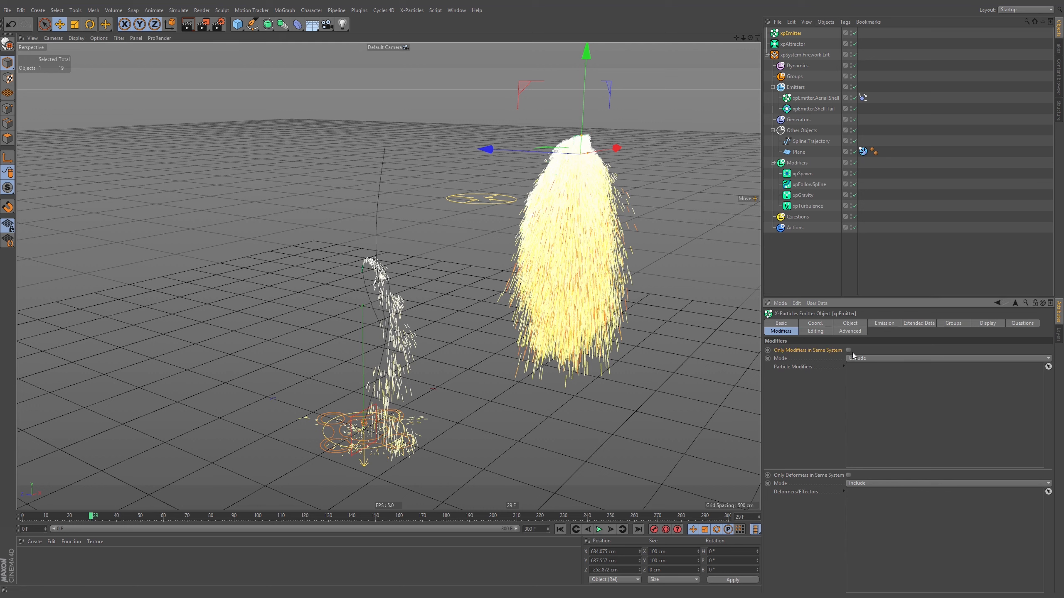
{"action": "left_click", "coordinate": [560, 530]}
{"action": "left_click", "coordinate": [599, 530]}
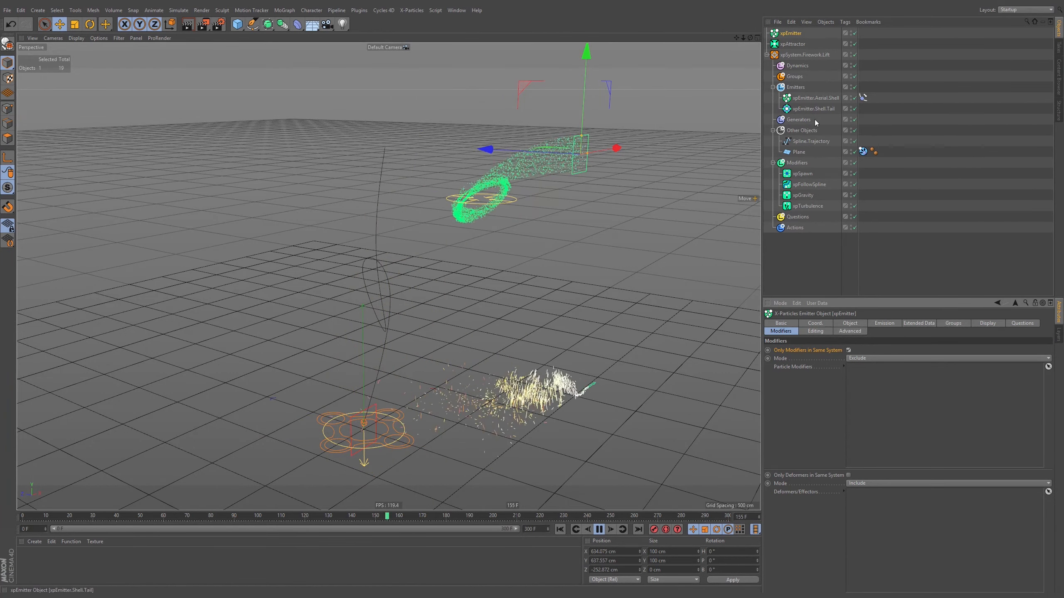
Move the xpAttractor along X towards the firework, to about X 242 cm, while the simulation plays.
{"action": "left_click_drag", "start_coordinate": [376, 307], "coordinate": [552, 176], "text": "alt"}
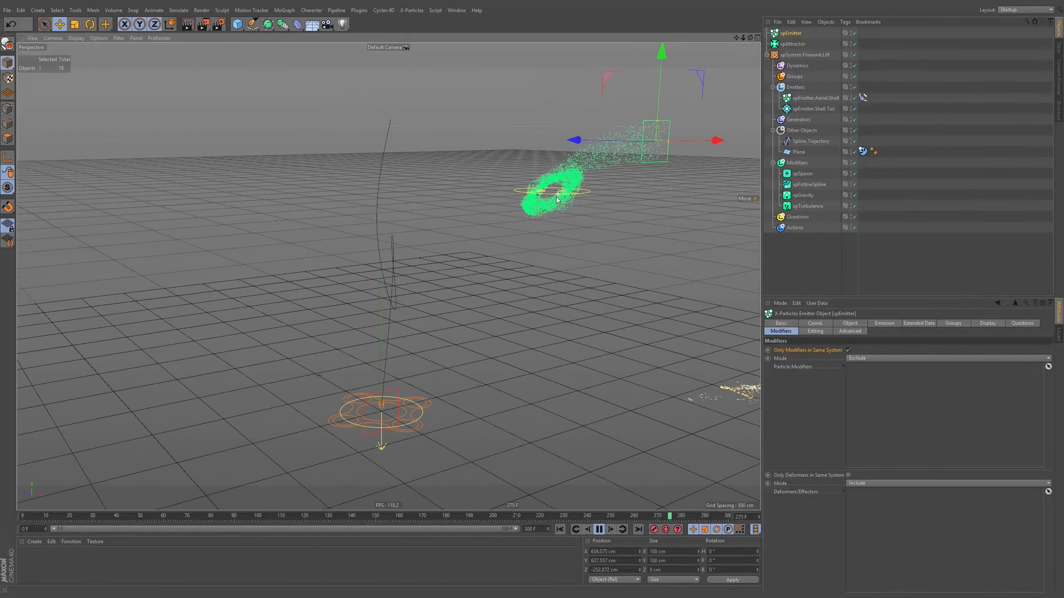
{"action": "left_click", "coordinate": [790, 47]}
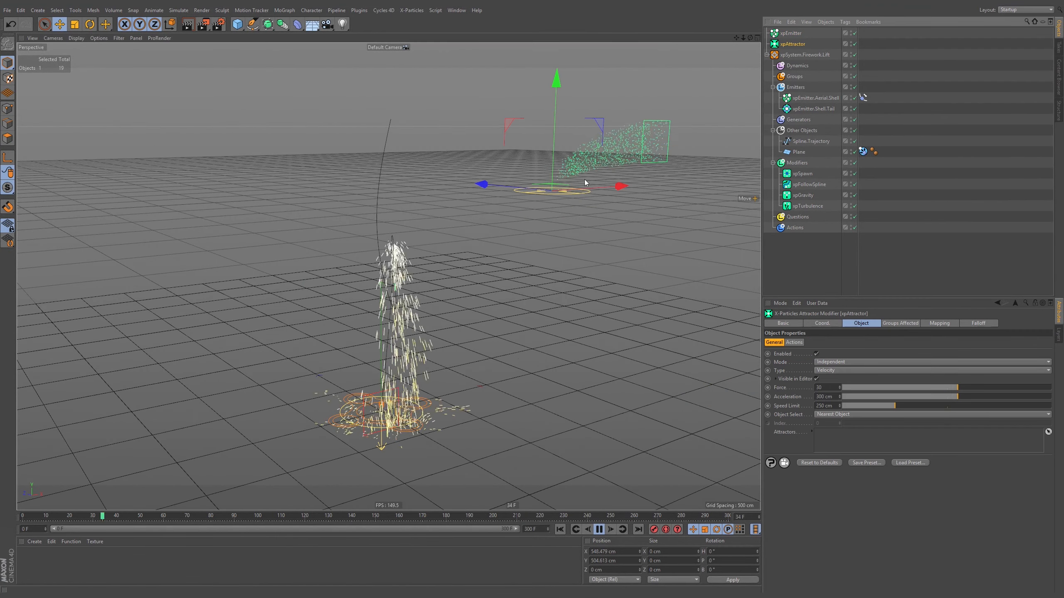
{"action": "left_click_drag", "start_coordinate": [616, 185], "coordinate": [537, 223]}
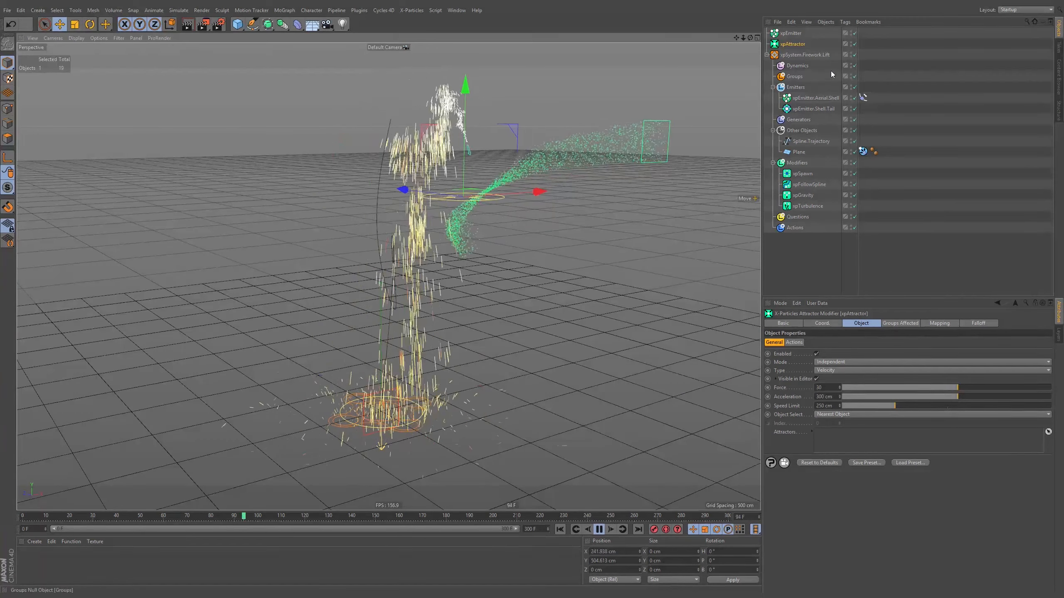
Try placing the xpAttractor in the firework system's Modifiers group and repositioning it, and undo these changes.
{"action": "left_click", "coordinate": [804, 54]}
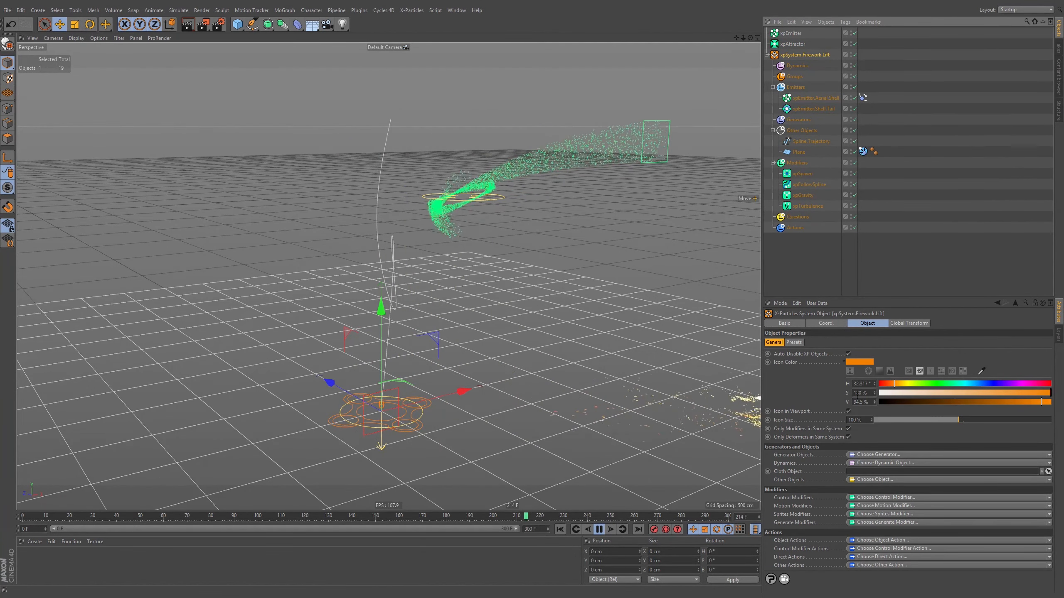
{"action": "left_click_drag", "start_coordinate": [792, 44], "coordinate": [808, 84]}
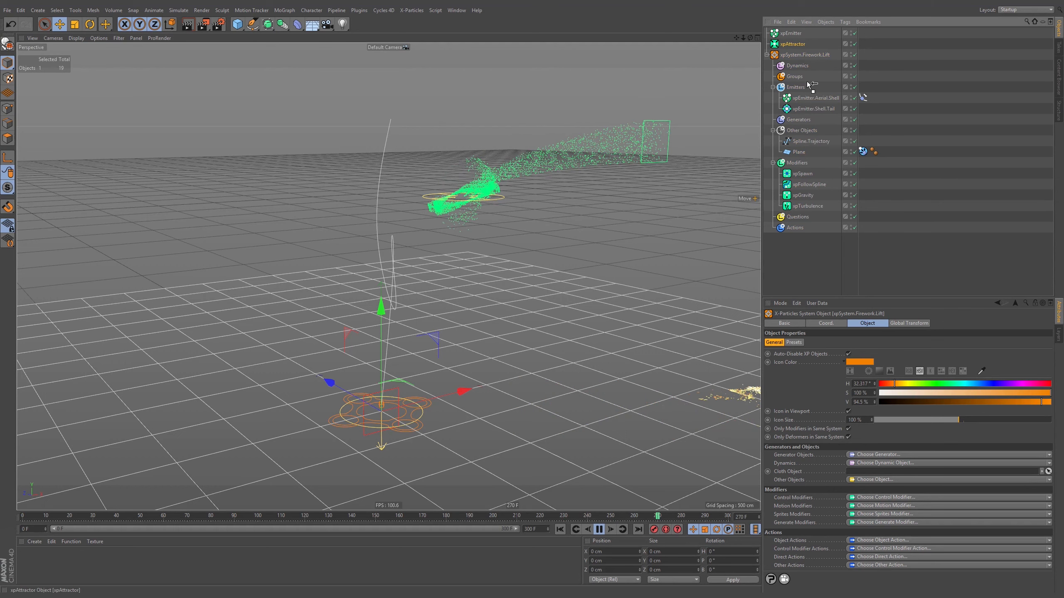
{"action": "left_click_drag", "start_coordinate": [807, 166], "coordinate": [802, 163]}
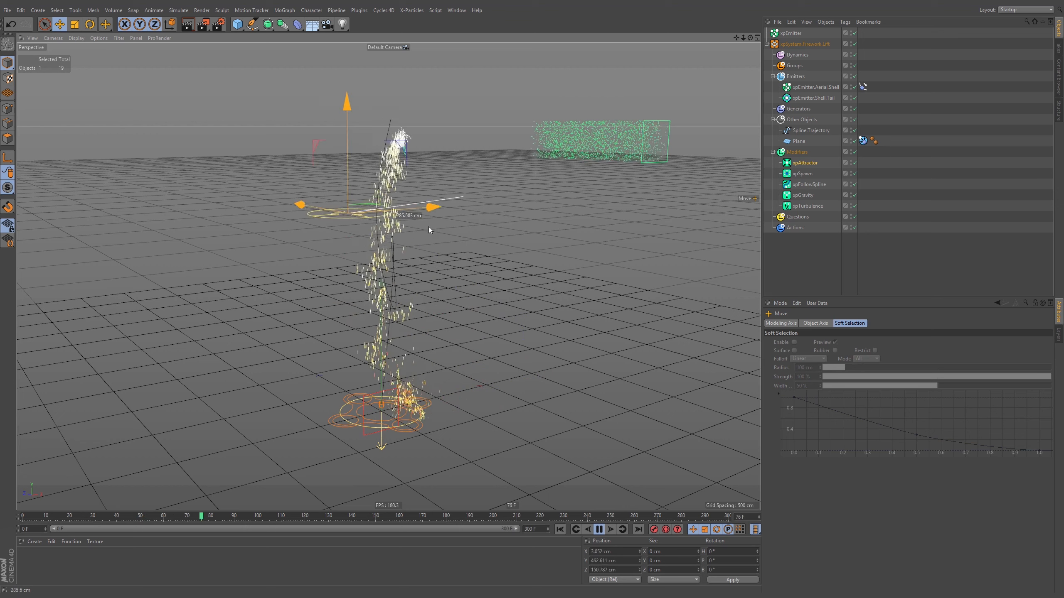
{"action": "left_click_drag", "start_coordinate": [429, 248], "coordinate": [737, 64]}
{"action": "key", "text": "ctrl+z"}
{"action": "key", "text": "ctrl+z"}
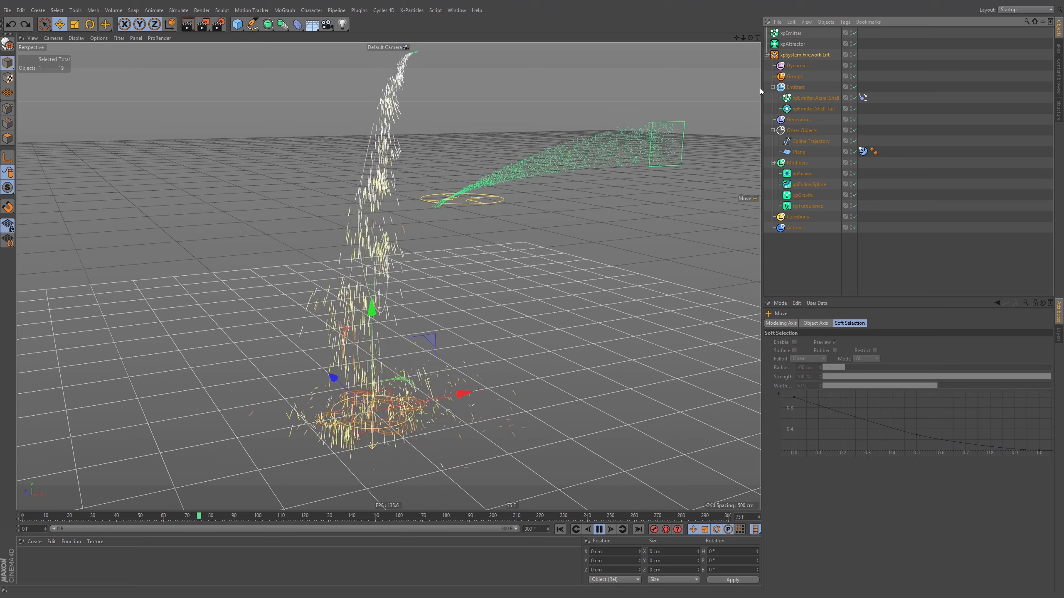
Pause the simulation and delete the standalone xpEmitter and xpAttractor from the scene.
{"action": "left_click", "coordinate": [790, 33]}
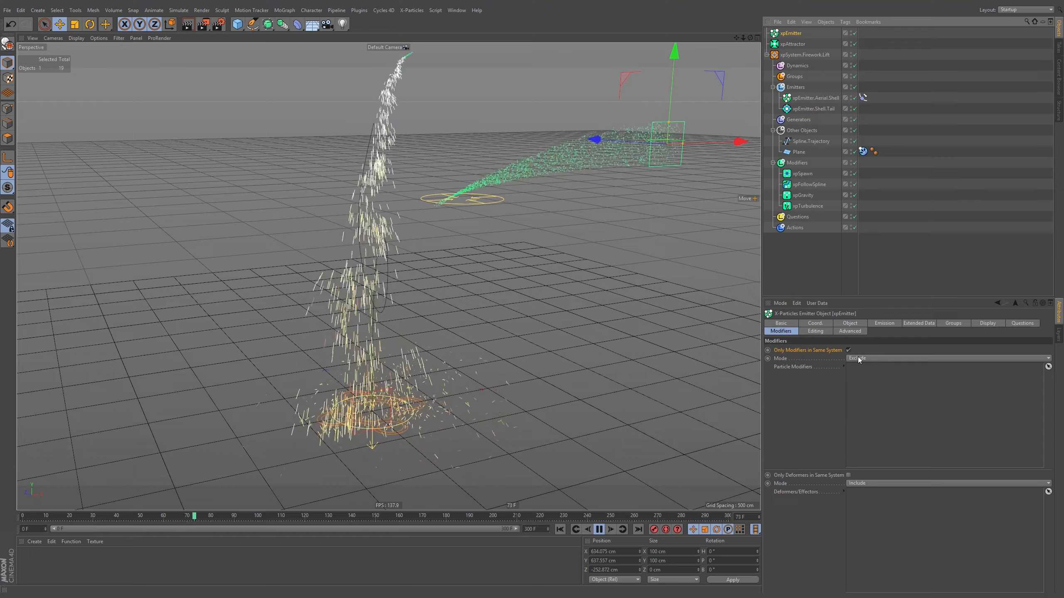
{"action": "left_click", "coordinate": [598, 530]}
{"action": "left_click_drag", "start_coordinate": [402, 332], "coordinate": [458, 318], "text": "alt"}
{"action": "left_click", "coordinate": [813, 43], "text": "ctrl"}
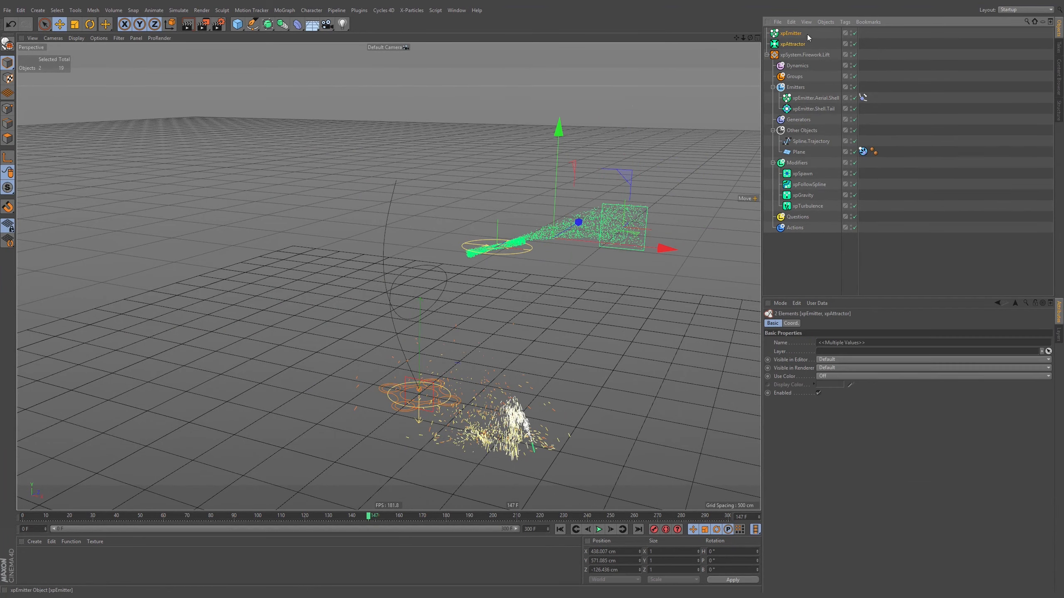
{"action": "key", "text": "Delete"}
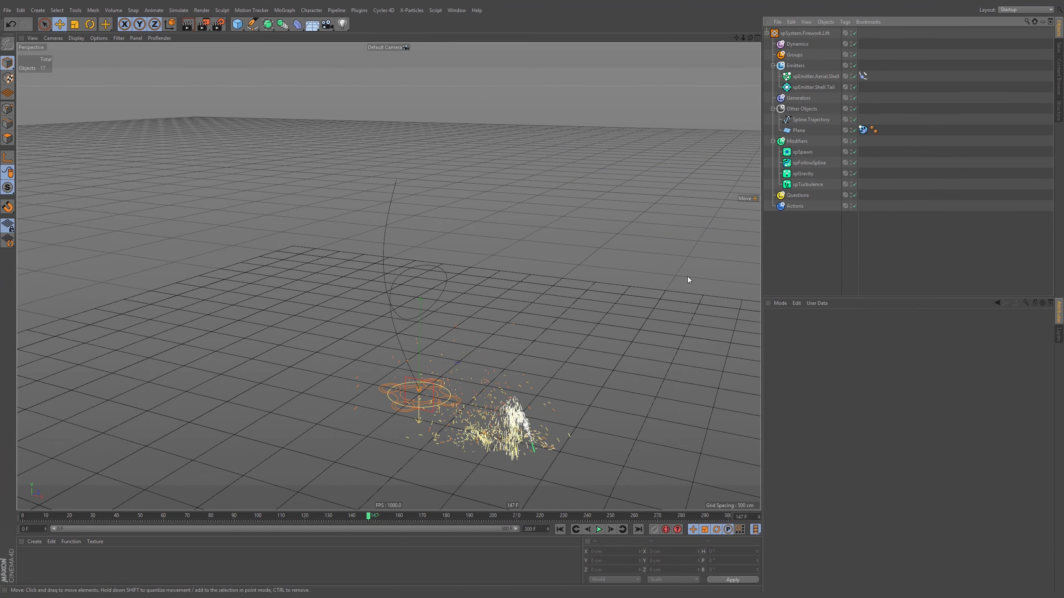
Create a new layer and name it Firework.Lift, based on the name copied from the xpSystem.
{"action": "left_click", "coordinate": [803, 32]}
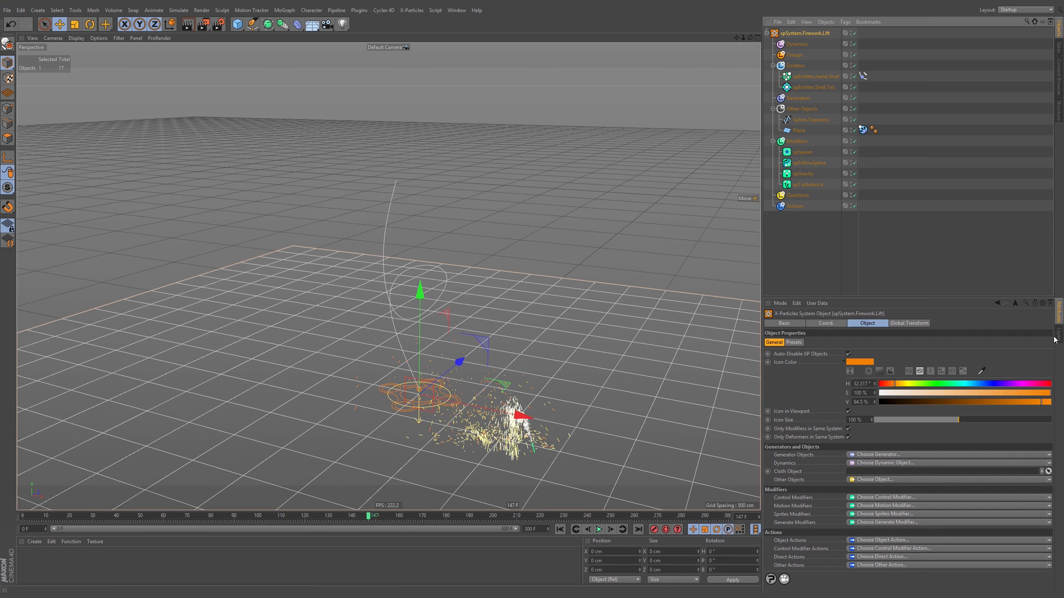
{"action": "double_click", "coordinate": [809, 33]}
{"action": "key", "text": "ctrl+c"}
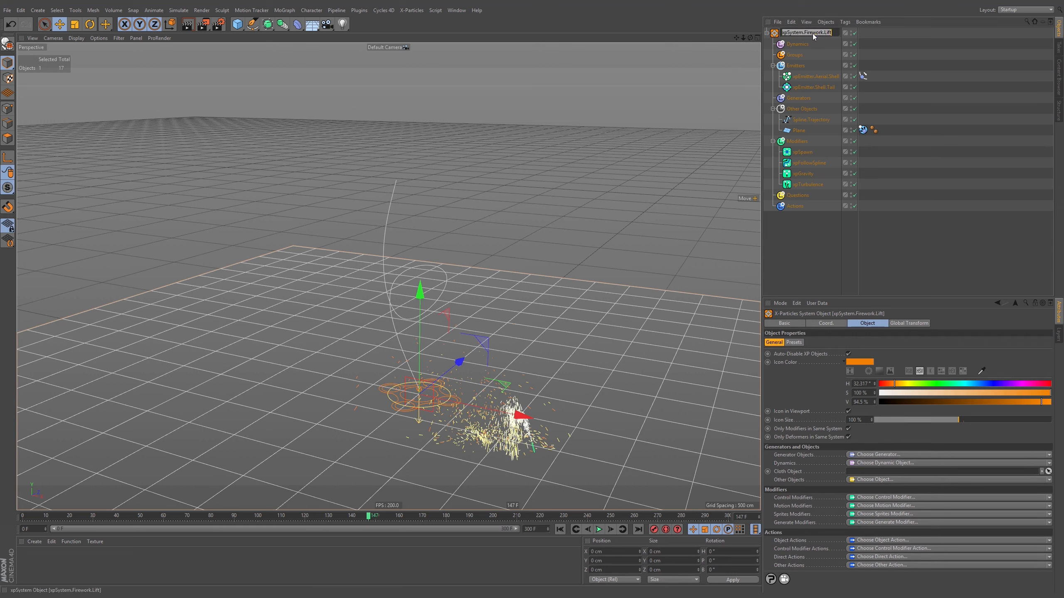
{"action": "left_click", "coordinate": [1047, 335]}
{"action": "left_click", "coordinate": [1060, 341]}
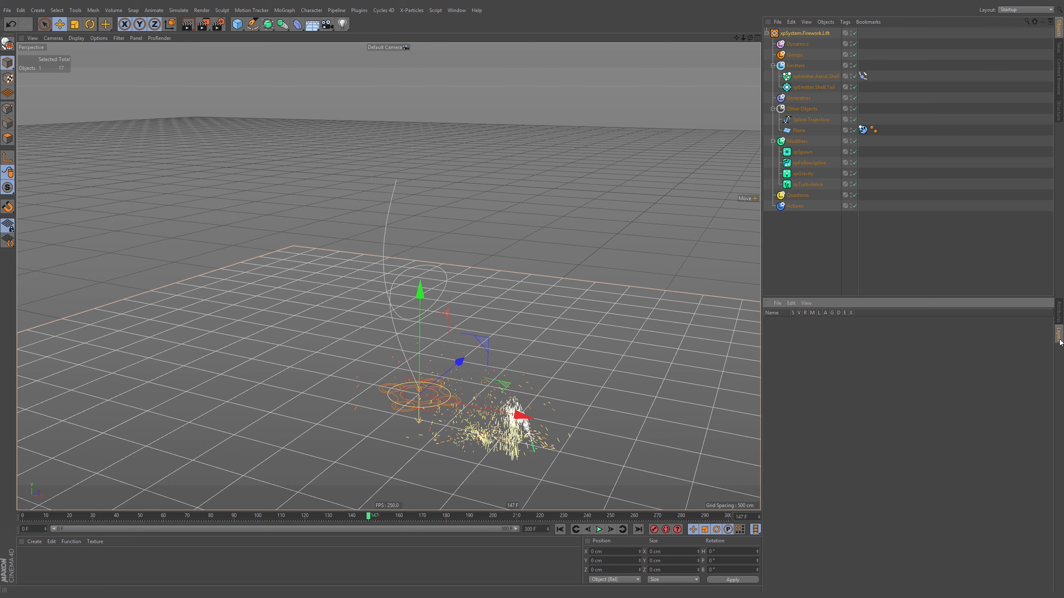
{"action": "double_click", "coordinate": [831, 363]}
{"action": "double_click", "coordinate": [785, 323]}
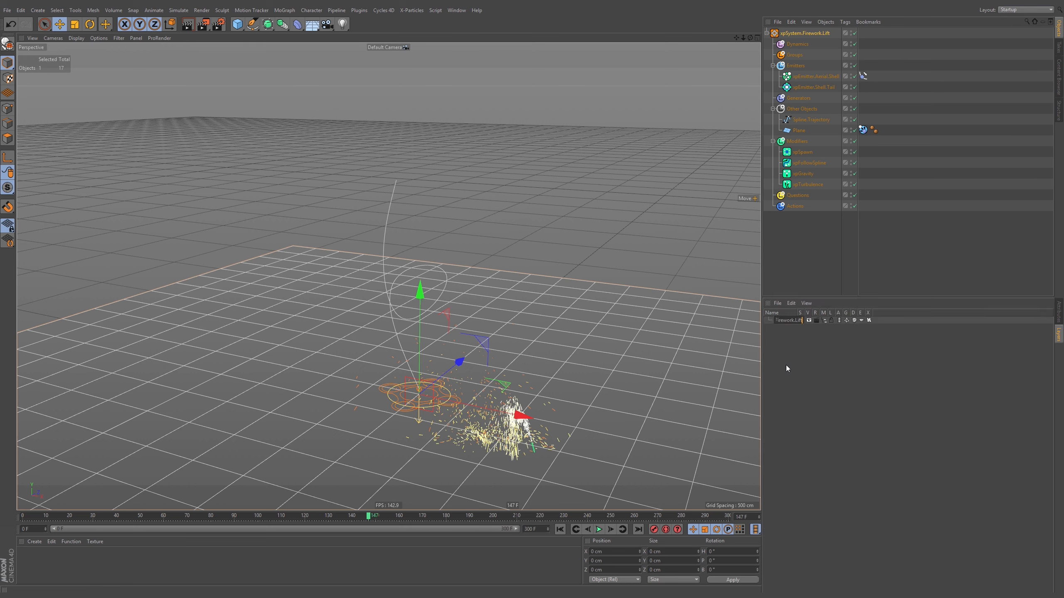
{"action": "key", "text": "ctrl+v"}
{"action": "key", "text": "Return"}
{"action": "double_click", "coordinate": [792, 320]}
{"action": "left_click_drag", "start_coordinate": [798, 321], "coordinate": [758, 330]}
{"action": "key", "text": "Return"}
Set the Firework.Lift layer's colour to orange.
{"action": "double_click", "coordinate": [776, 320]}
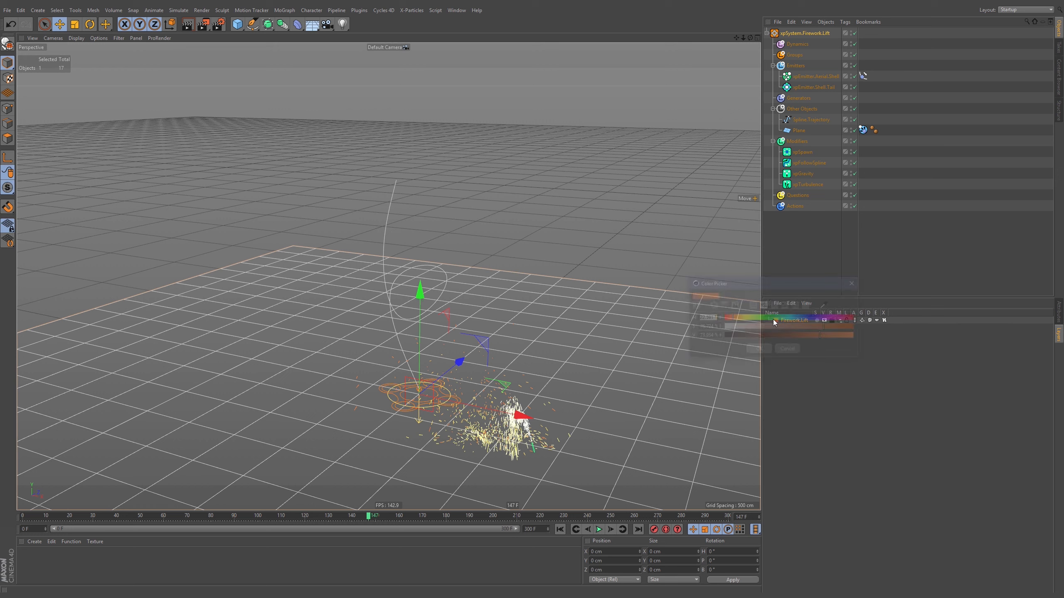
{"action": "left_click", "coordinate": [847, 336]}
{"action": "left_click", "coordinate": [768, 351]}
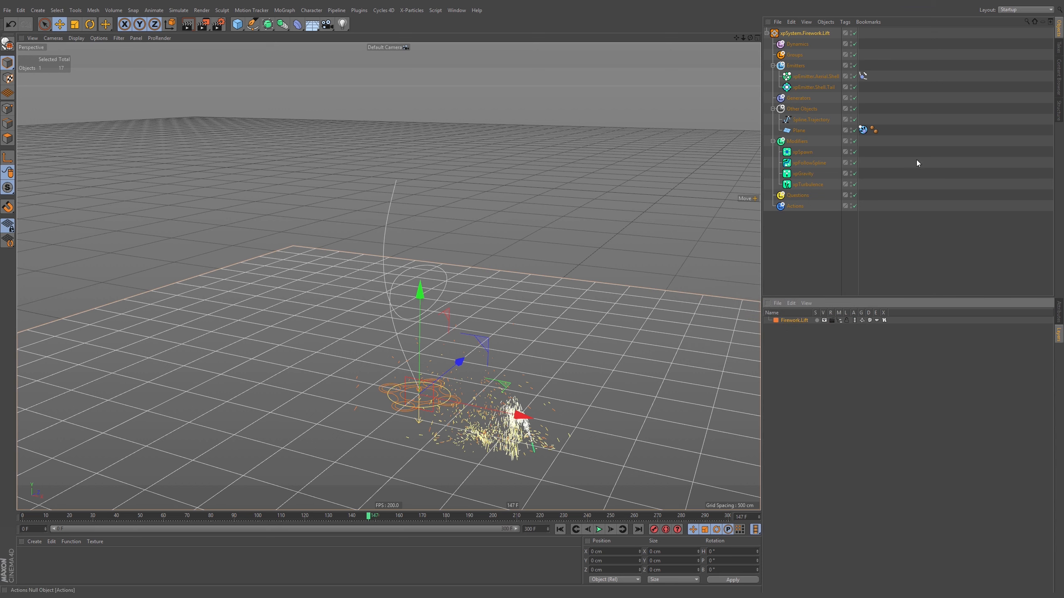
{"action": "left_click", "coordinate": [767, 33]}
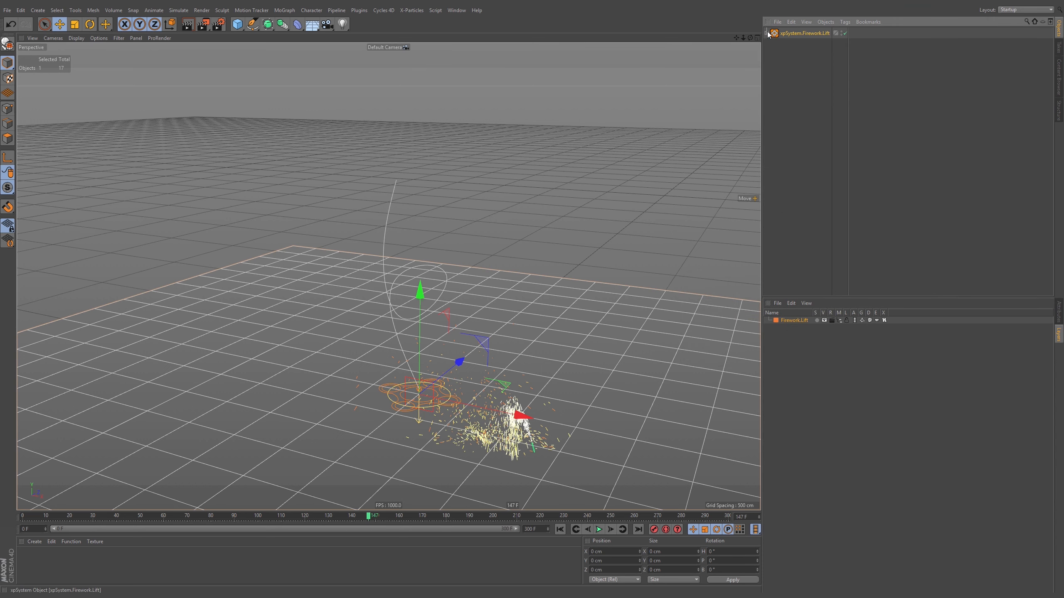
{"action": "left_click", "coordinate": [767, 32]}
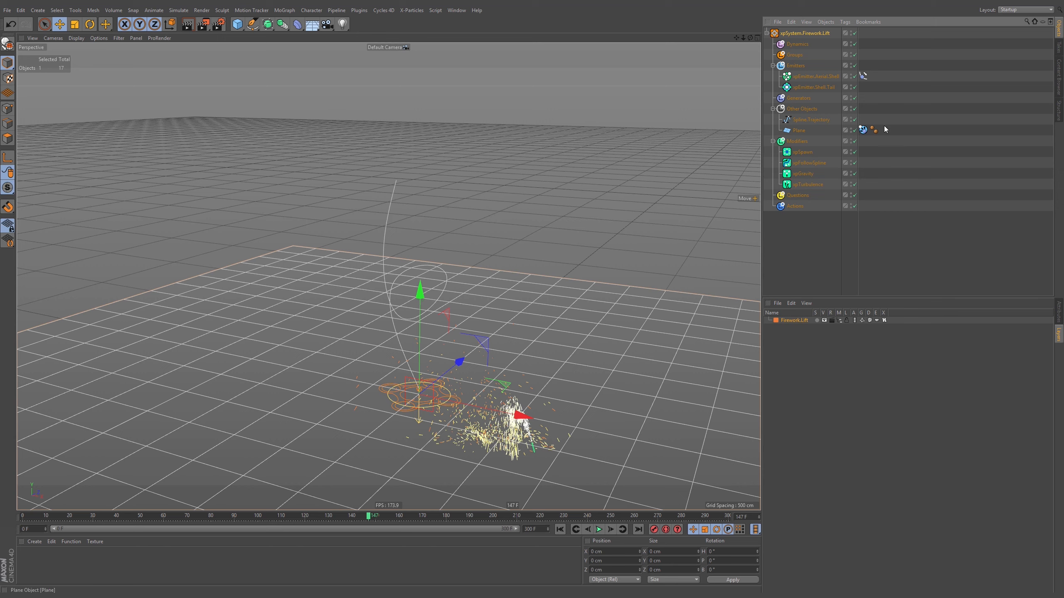
Add an xpEmitter outside the system, move it to about X 612 cm and Y 184 cm, and rotate its pitch to about -73°.
{"action": "left_click_drag", "start_coordinate": [630, 199], "coordinate": [504, 298], "text": "alt"}
{"action": "key", "text": "shift+c"}
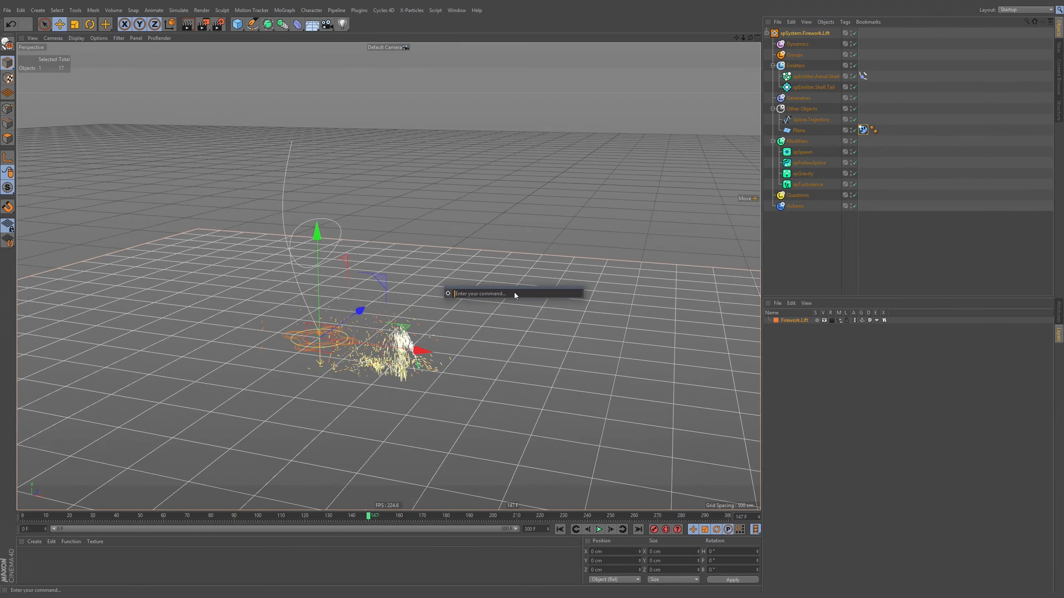
{"action": "type", "text": "xpe"}
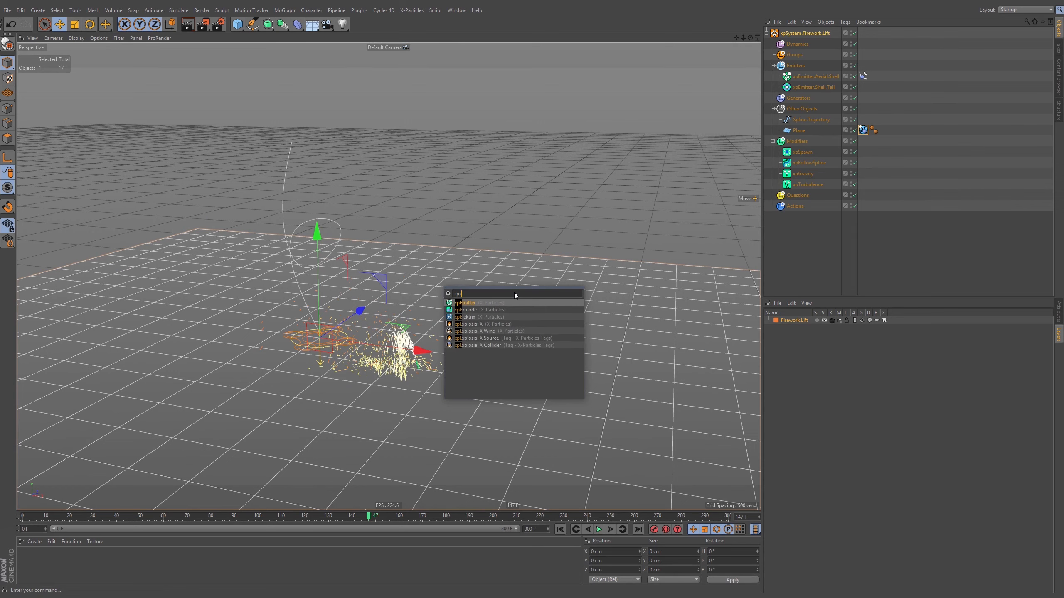
{"action": "key", "text": "Return"}
{"action": "left_click_drag", "start_coordinate": [421, 351], "coordinate": [606, 386]}
{"action": "left_click_drag", "start_coordinate": [490, 331], "coordinate": [501, 222]}
{"action": "key", "text": "r"}
{"action": "left_click_drag", "start_coordinate": [628, 445], "coordinate": [566, 438], "text": "alt"}
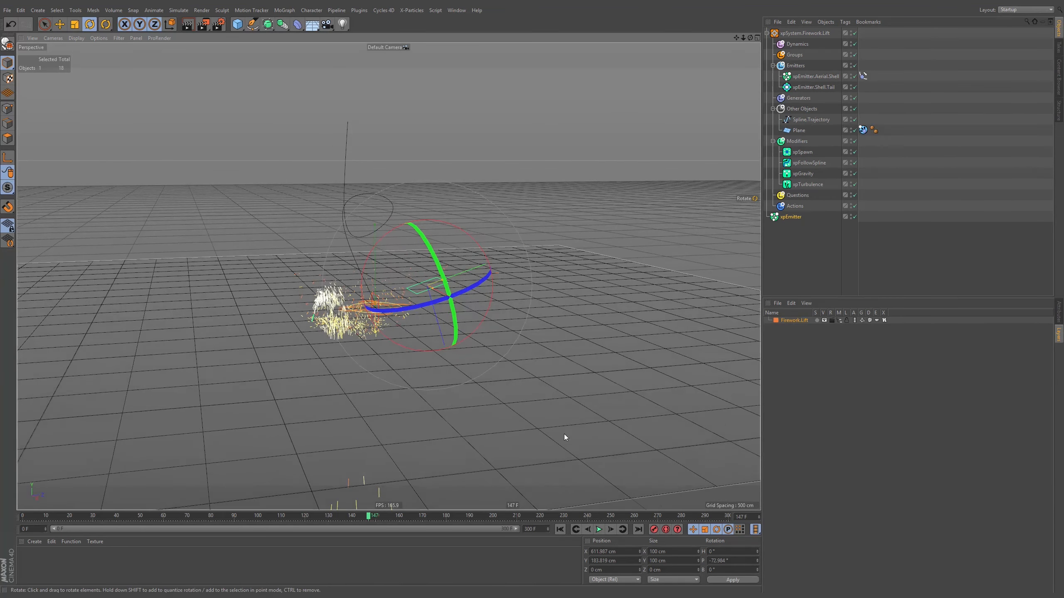
Enable Only Modifiers in Same System for the new xpEmitter and play the simulation from the start, pausing around frame 104.
{"action": "left_click", "coordinate": [560, 530]}
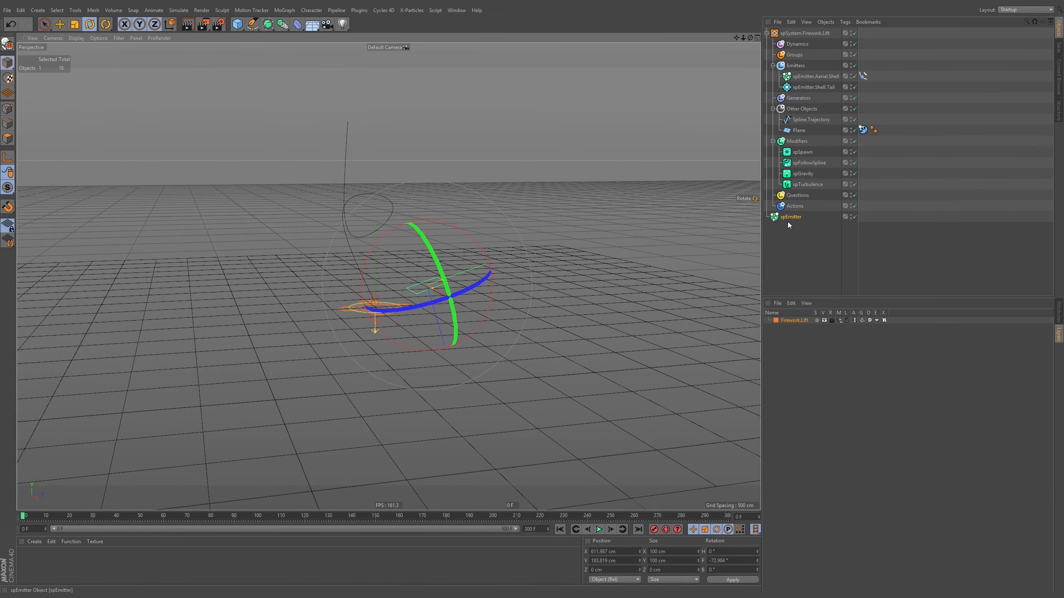
{"action": "left_click", "coordinate": [767, 33]}
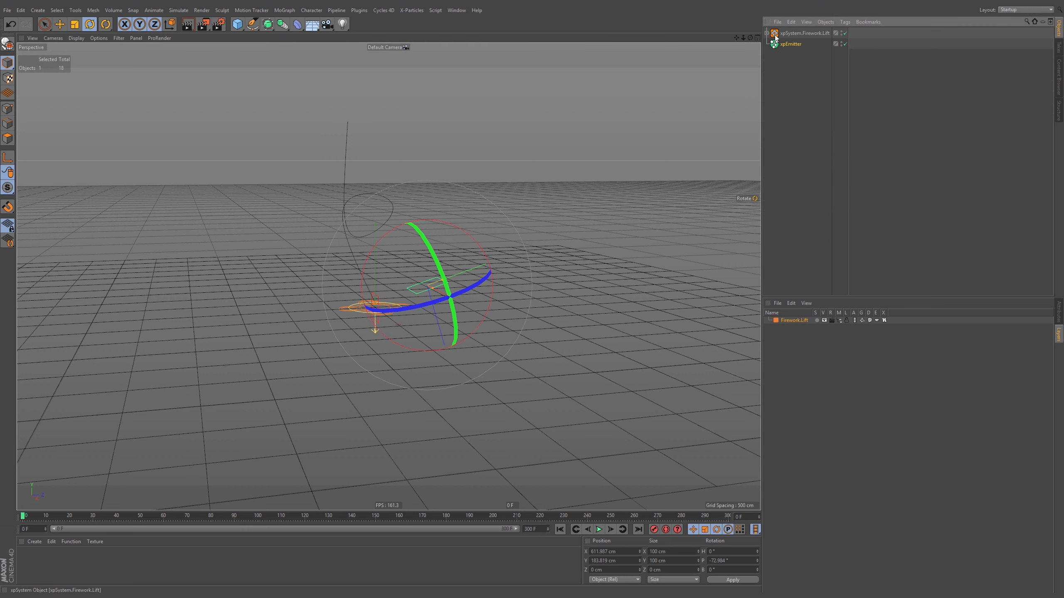
{"action": "left_click", "coordinate": [1059, 313]}
{"action": "left_click", "coordinate": [599, 530]}
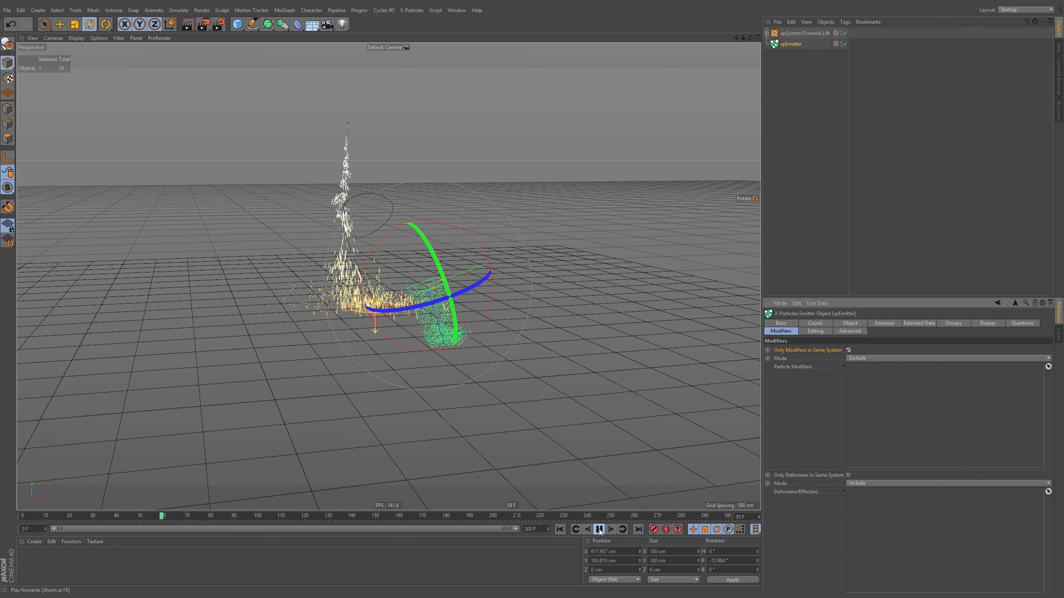
{"action": "left_click", "coordinate": [599, 532]}
{"action": "left_click_drag", "start_coordinate": [402, 217], "coordinate": [413, 268], "text": "alt"}
Exclude the standalone xpEmitter in the Plane's xpCollider tag and replay the simulation from the start.
{"action": "left_click", "coordinate": [766, 32]}
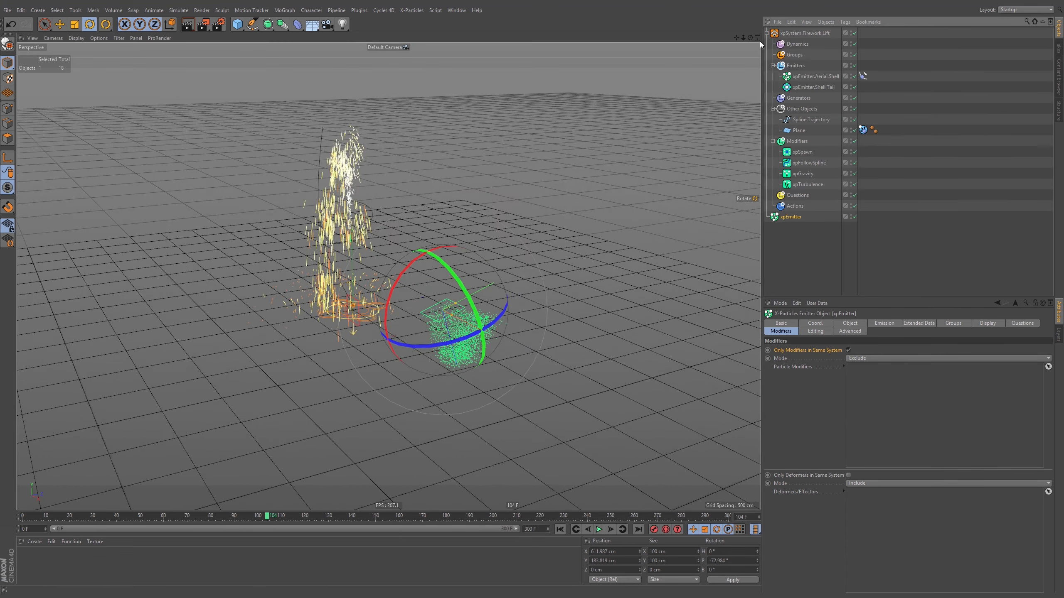
{"action": "left_click", "coordinate": [863, 130]}
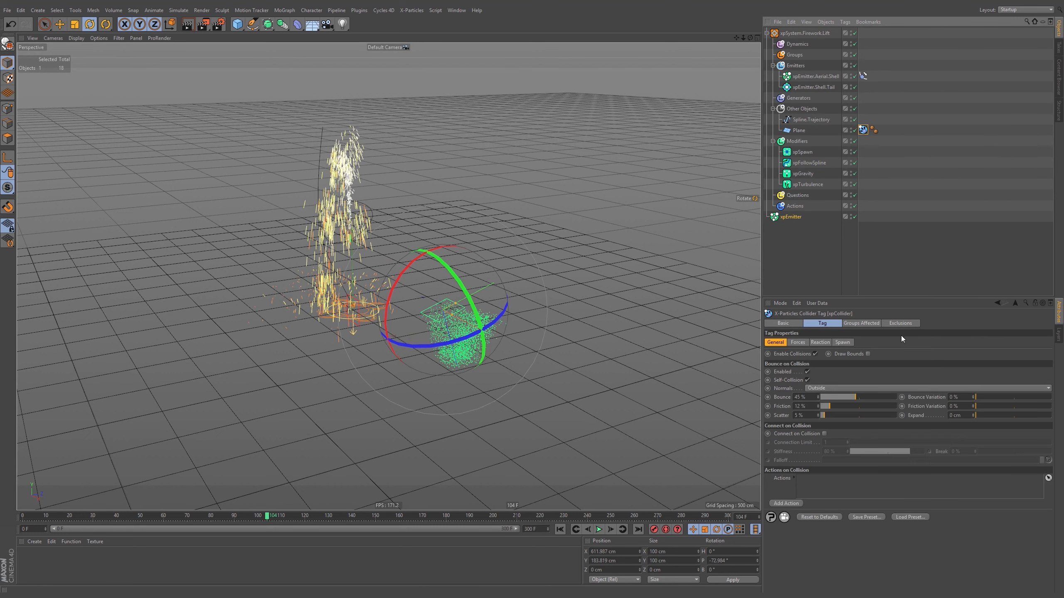
{"action": "left_click", "coordinate": [901, 323]}
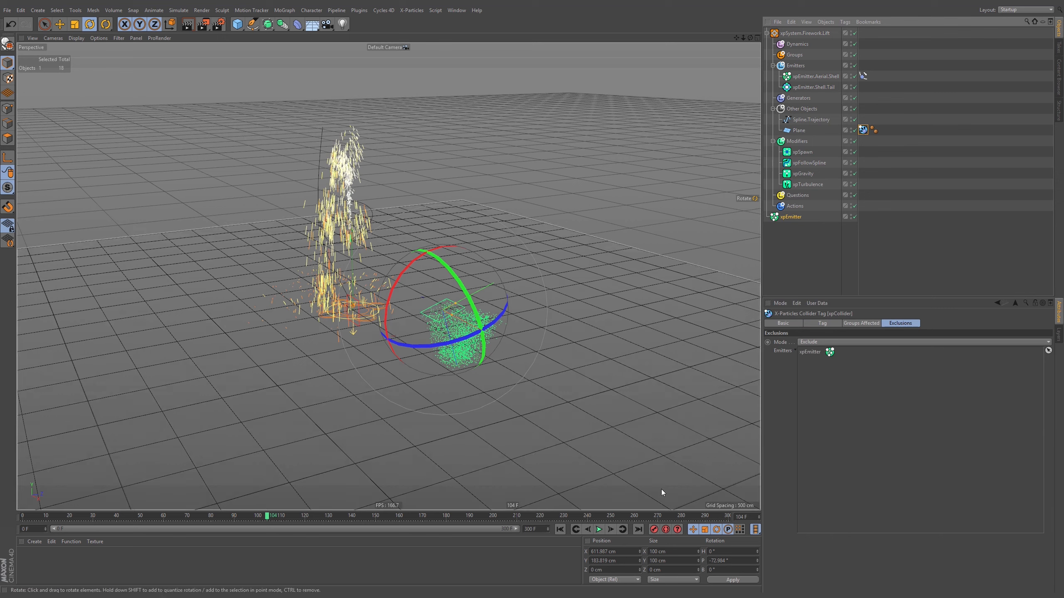
{"action": "left_click", "coordinate": [560, 530]}
{"action": "left_click", "coordinate": [599, 529]}
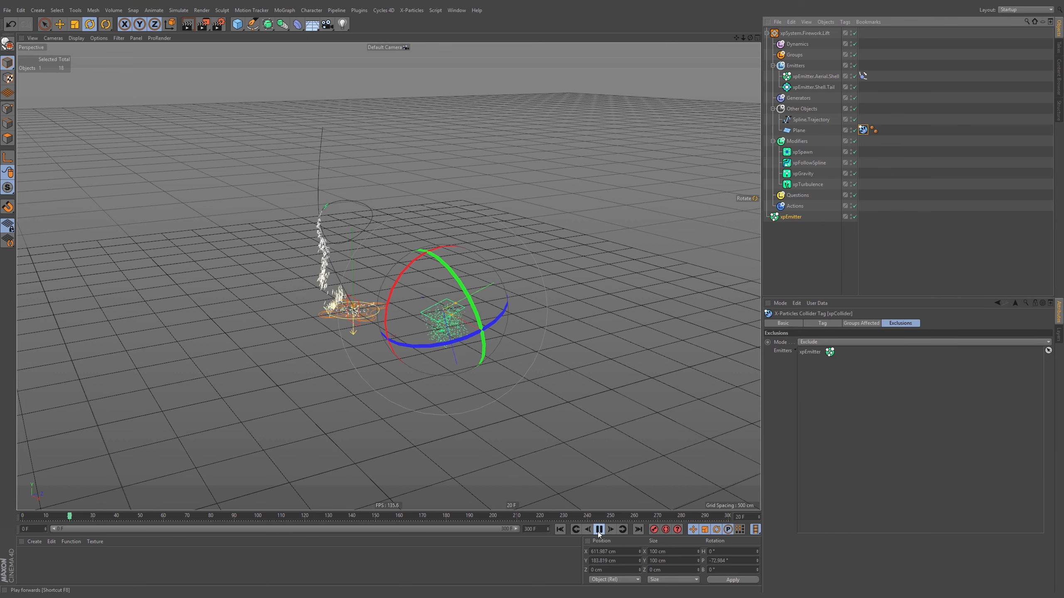
{"action": "left_click_drag", "start_coordinate": [524, 398], "coordinate": [538, 377], "text": "alt"}
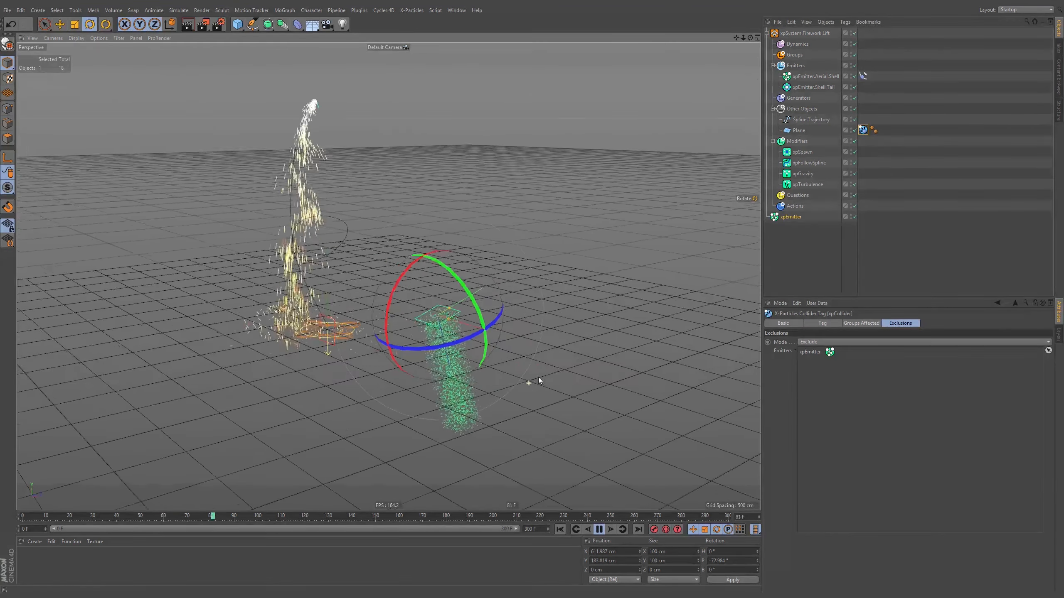
Rewind the simulation to frame 0 and remove the xpEmitter from the Plane collider's exclusions.
{"action": "left_click", "coordinate": [560, 530]}
{"action": "left_click", "coordinate": [810, 353]}
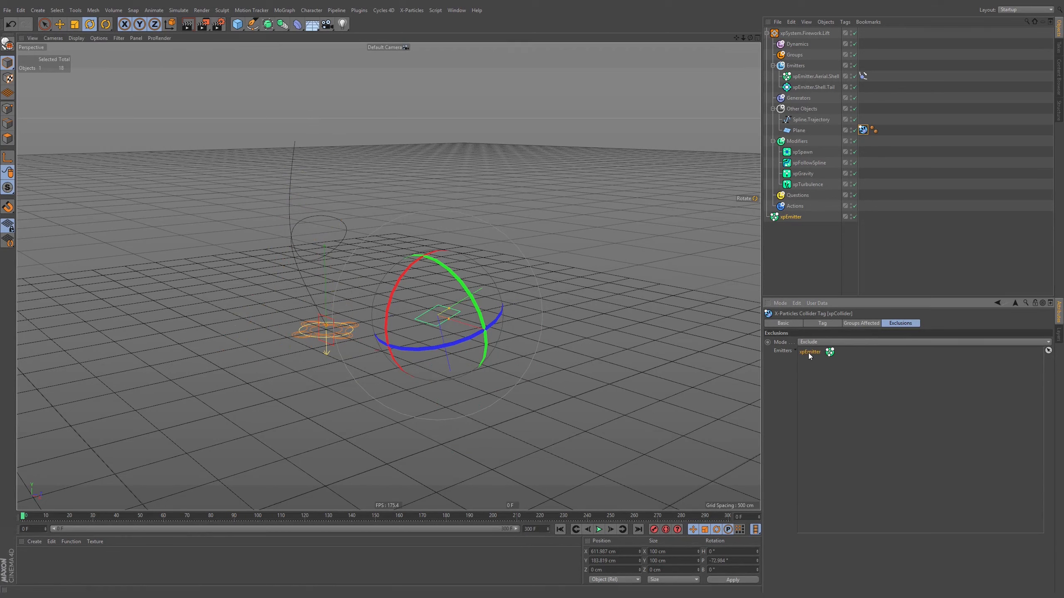
{"action": "key", "text": "Delete"}
Assign the xpSystem.Firework.Lift object and all its children to the Firework.Lift layer.
{"action": "left_click", "coordinate": [1059, 334]}
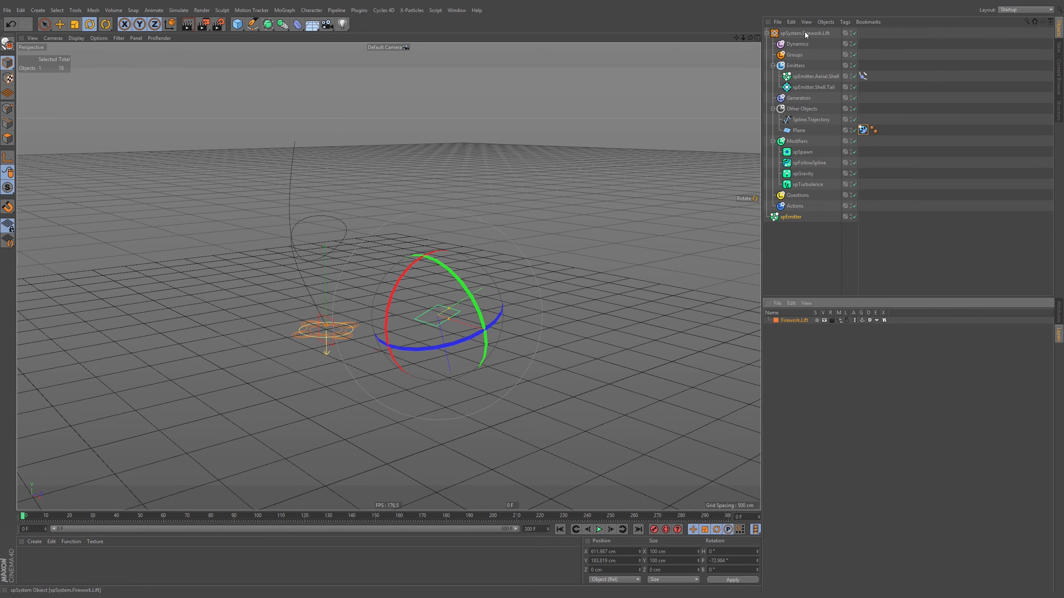
{"action": "left_click_drag", "start_coordinate": [804, 32], "coordinate": [792, 300]}
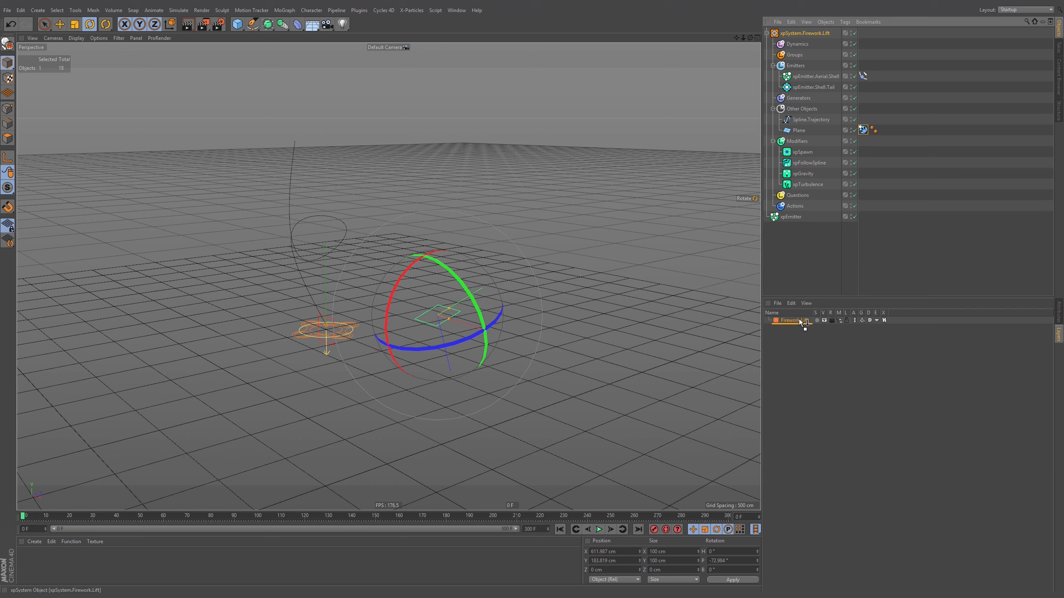
{"action": "left_click_drag", "start_coordinate": [796, 321], "coordinate": [797, 322]}
{"action": "left_click", "coordinate": [807, 34]}
{"action": "left_click_drag", "start_coordinate": [802, 264], "coordinate": [806, 324]}
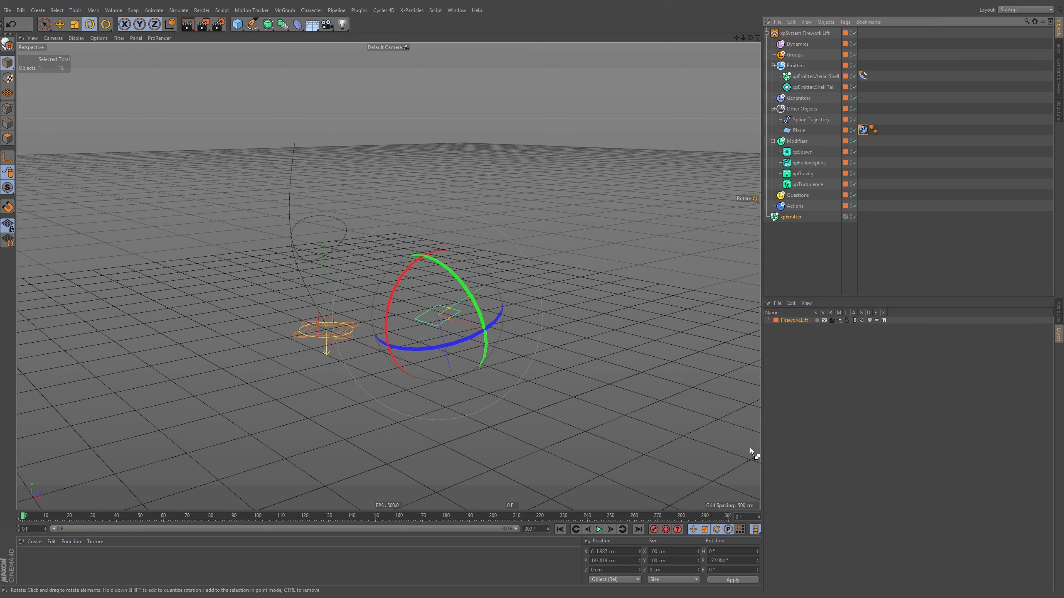
{"action": "left_click", "coordinate": [893, 136]}
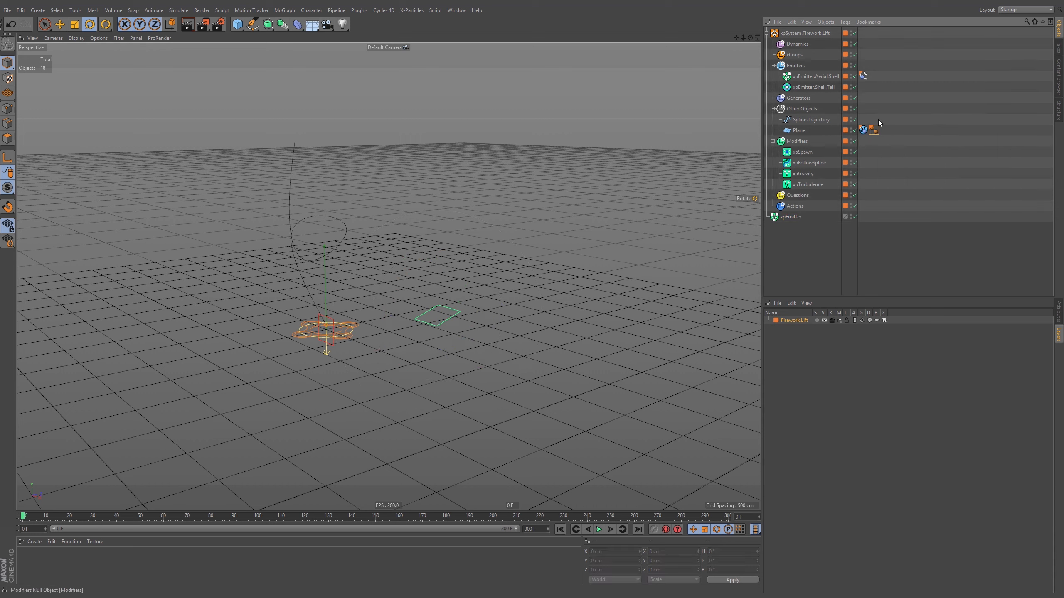
{"action": "left_click", "coordinate": [874, 130]}
{"action": "left_click", "coordinate": [807, 119]}
{"action": "left_click", "coordinate": [878, 106]}
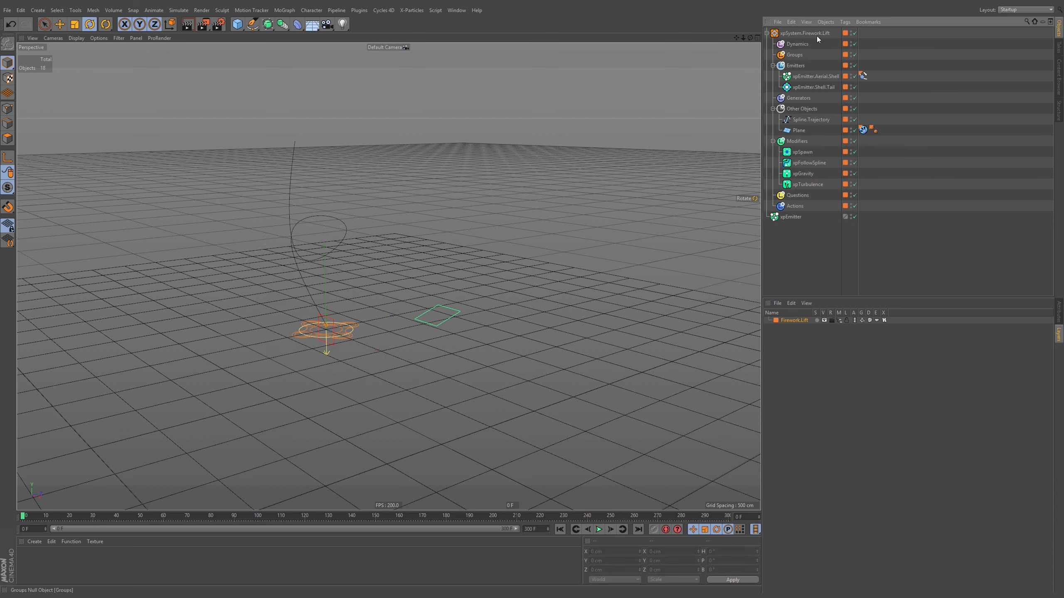
{"action": "middle_click_drag", "start_coordinate": [409, 323], "coordinate": [431, 326], "text": "alt"}
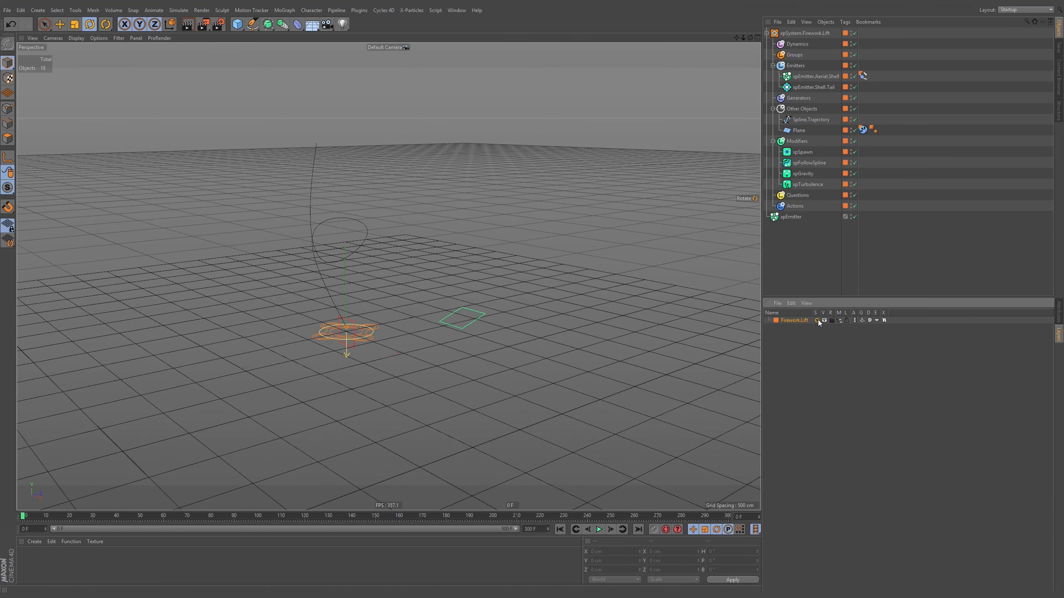
Toggle Solo for the Firework.Lift layer on and off, and hide and re-show its objects in the Object Manager.
{"action": "left_click", "coordinate": [816, 320]}
{"action": "left_click", "coordinate": [817, 320]}
{"action": "left_click", "coordinate": [839, 320]}
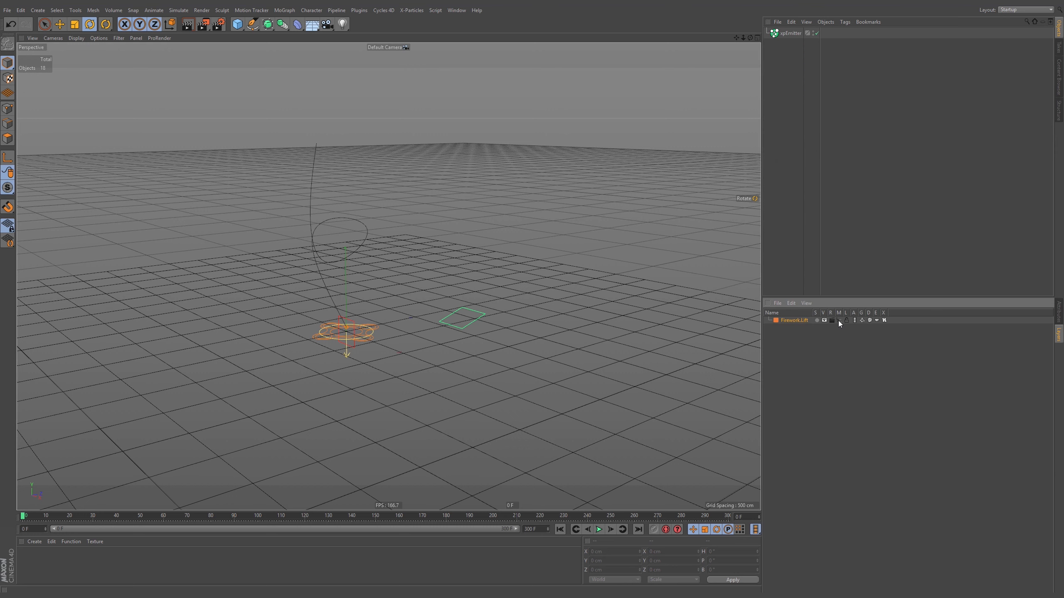
{"action": "left_click", "coordinate": [839, 320]}
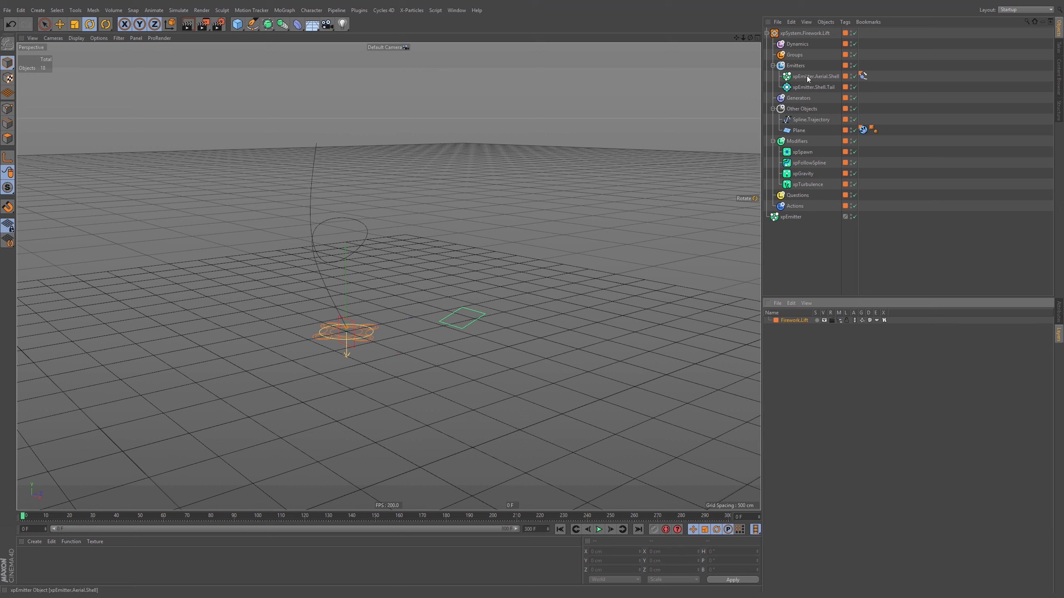
Remove the system's Emitters folder from the Firework.Lift layer.
{"action": "left_click", "coordinate": [794, 66]}
{"action": "left_click", "coordinate": [1058, 315]}
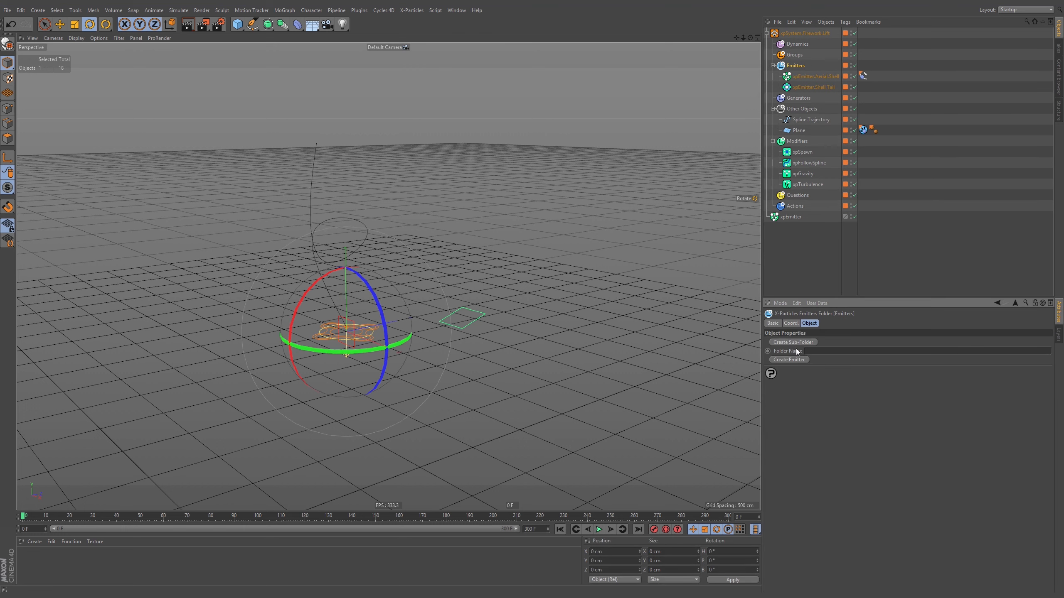
{"action": "left_click", "coordinate": [772, 322]}
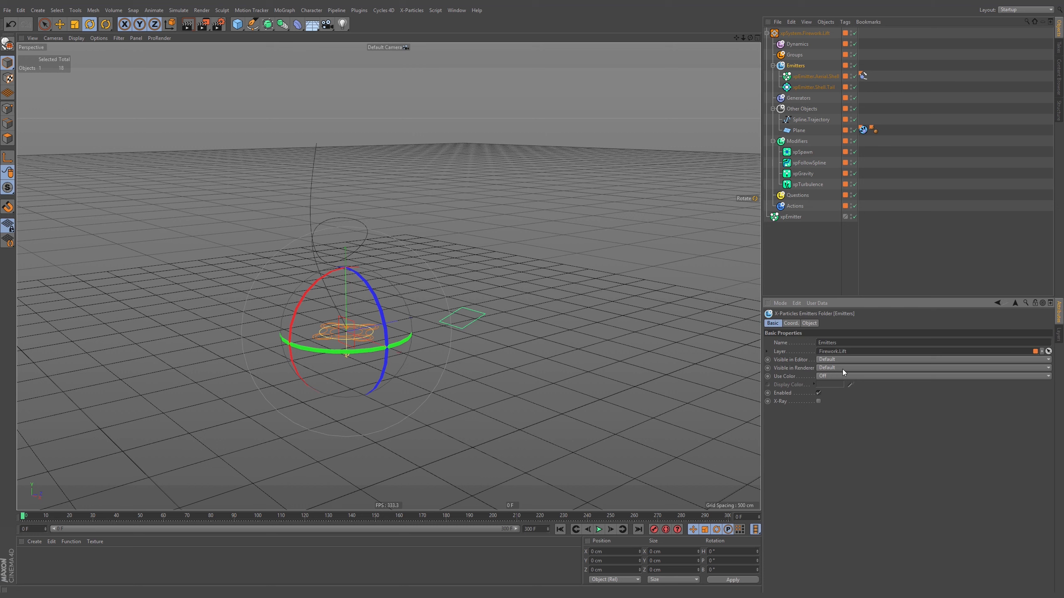
{"action": "left_click", "coordinate": [1043, 352]}
{"action": "left_click", "coordinate": [1028, 381]}
{"action": "left_click", "coordinate": [889, 104]}
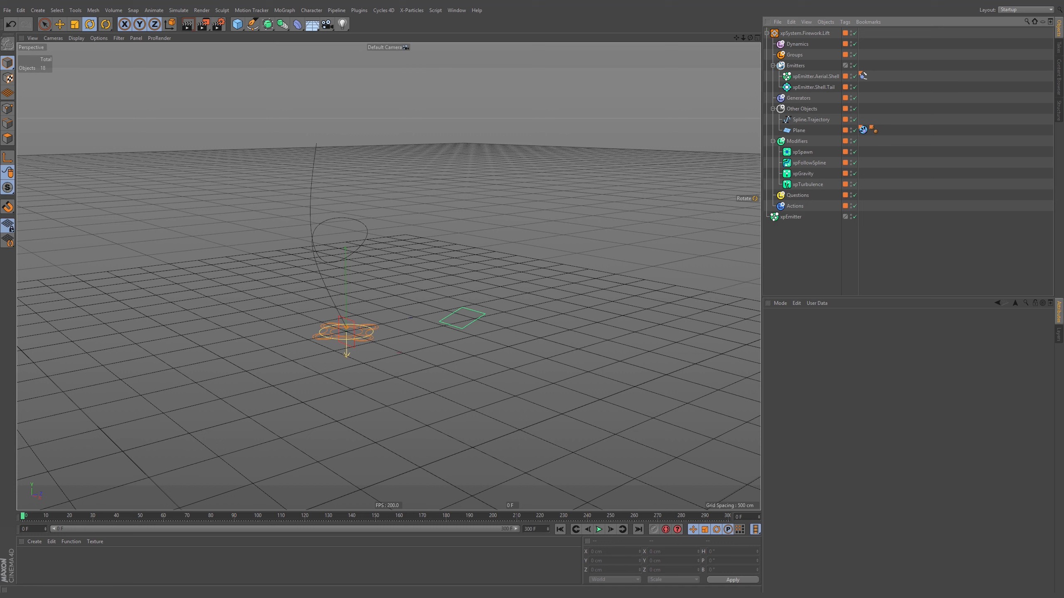
Hide the Firework.Lift layer's objects in the Object Manager, select the Emitters folder, and show the layer's objects again.
{"action": "left_click", "coordinate": [1058, 330]}
{"action": "left_click", "coordinate": [839, 320]}
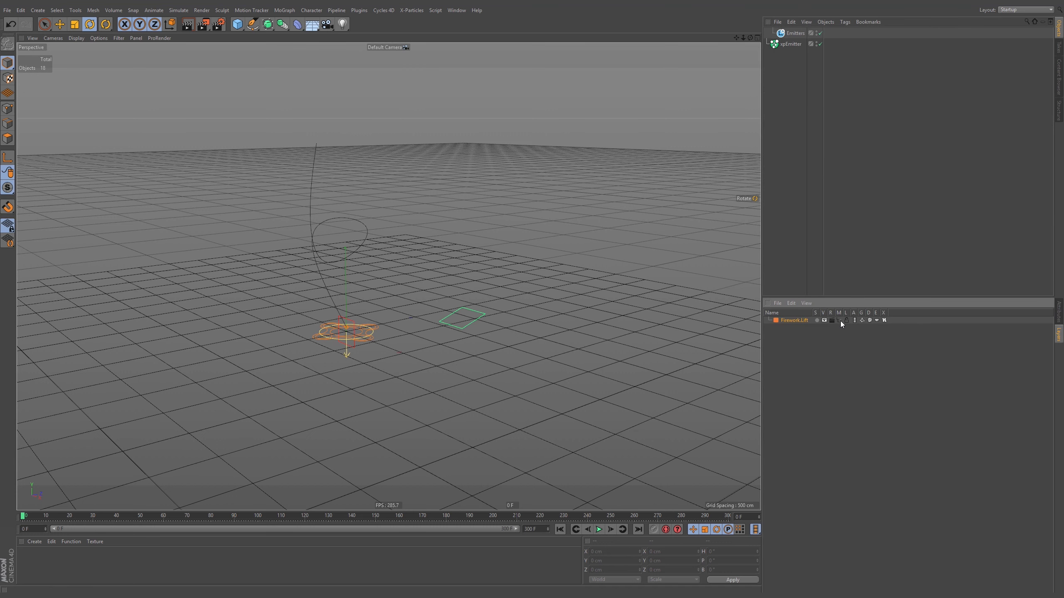
{"action": "left_click", "coordinate": [793, 33]}
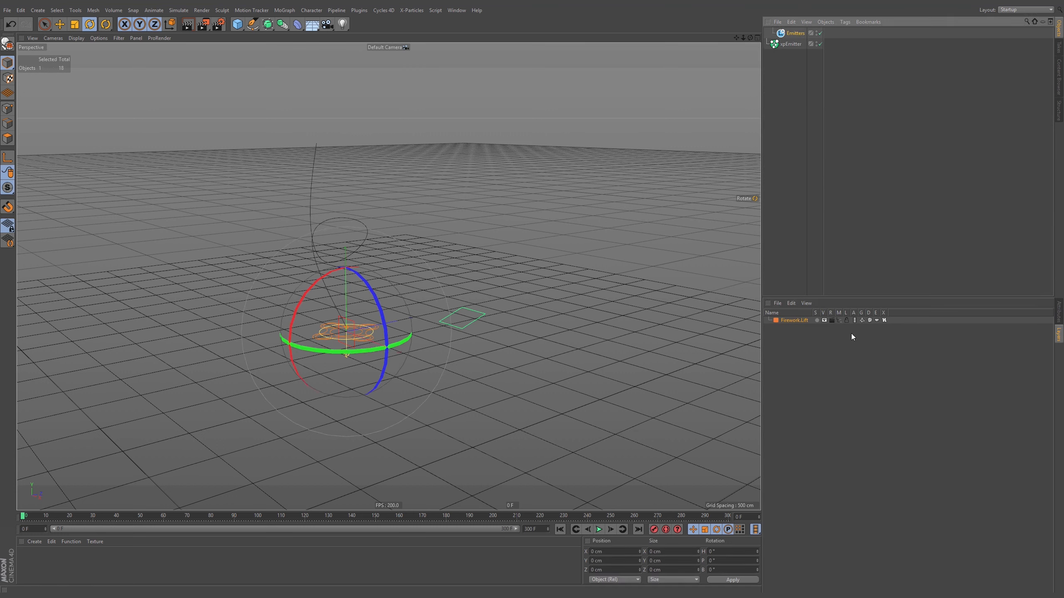
{"action": "left_click", "coordinate": [838, 319]}
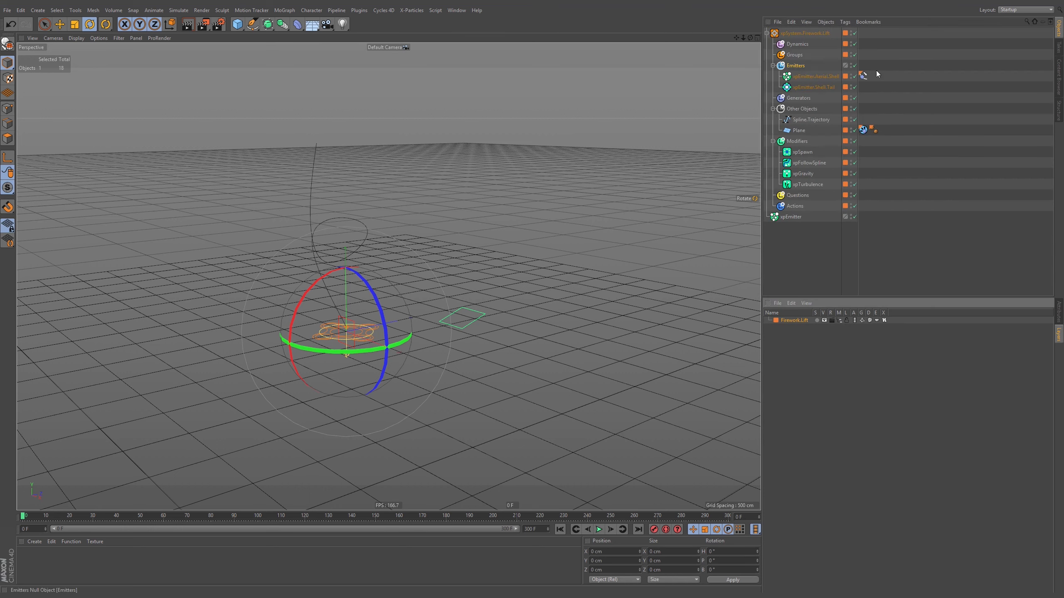
Restore the Emitters folder to the Firework.Lift layer, toggle the layer's Object Manager visibility off and on, and clear the selection.
{"action": "left_click", "coordinate": [839, 320]}
{"action": "left_click", "coordinate": [839, 320]}
{"action": "left_click", "coordinate": [841, 290]}
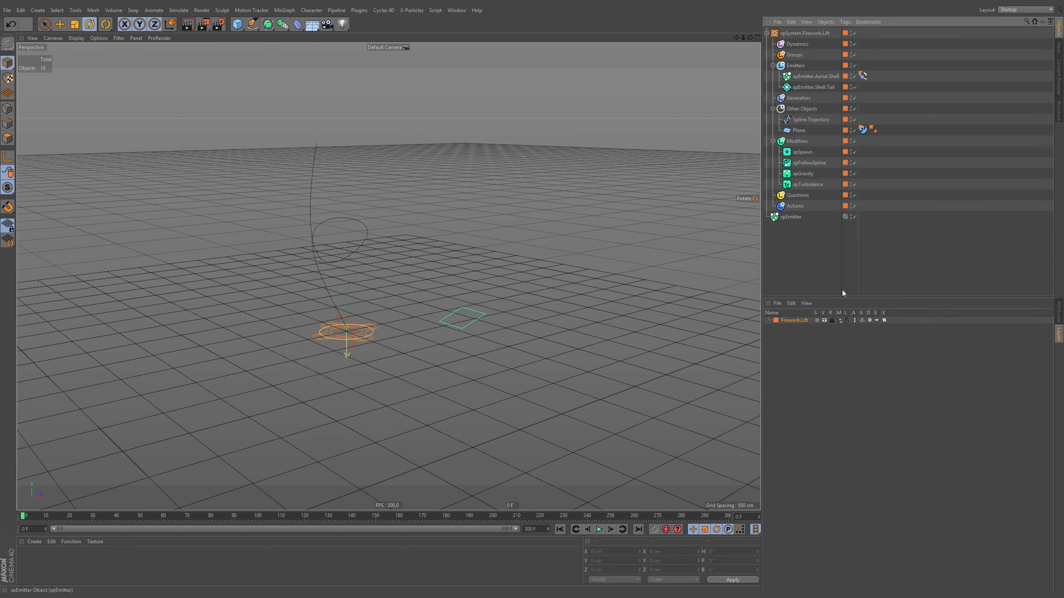
Collapse the firework system and move it below the xpEmitter, then lock the Firework.Lift layer and hide it in the viewport and Object Manager.
{"action": "left_click", "coordinate": [766, 33]}
{"action": "left_click_drag", "start_coordinate": [793, 33], "coordinate": [831, 322]}
{"action": "left_click", "coordinate": [838, 320]}
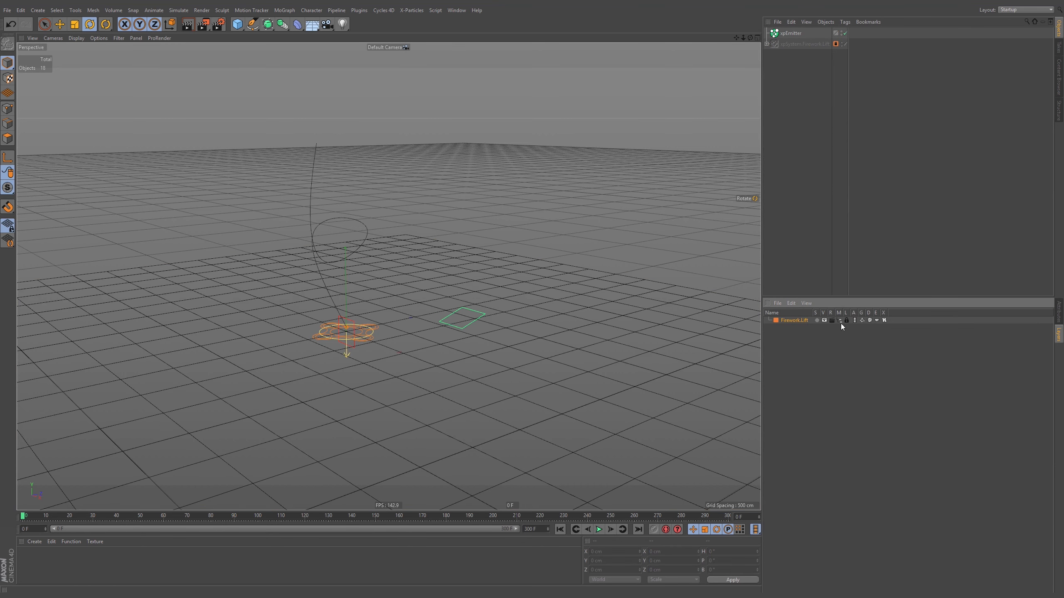
{"action": "left_click", "coordinate": [824, 320]}
{"action": "left_click", "coordinate": [832, 320]}
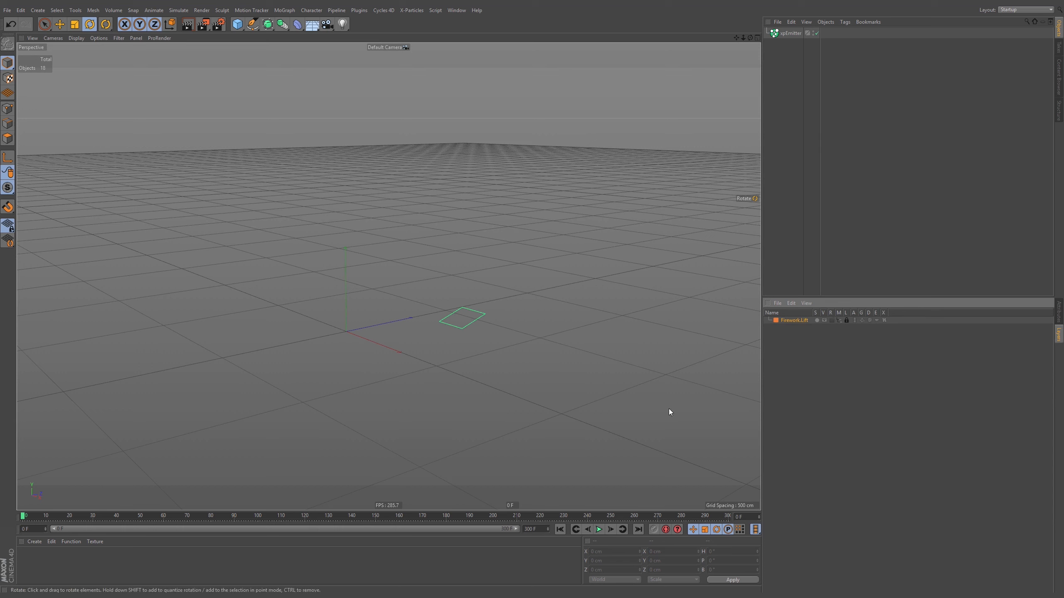
Play the simulation to watch the xpEmitter on its own, and return to the first frame.
{"action": "left_click", "coordinate": [599, 530]}
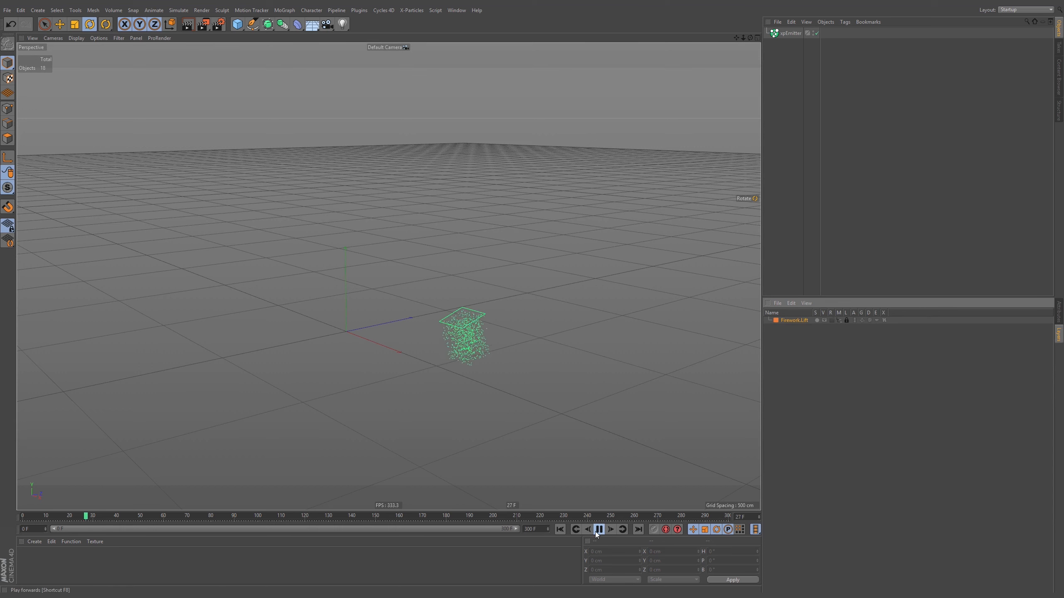
{"action": "left_click_drag", "start_coordinate": [459, 327], "coordinate": [387, 344], "text": "alt"}
{"action": "right_click_drag", "start_coordinate": [387, 341], "coordinate": [373, 342], "text": "alt"}
{"action": "middle_click_drag", "start_coordinate": [373, 342], "coordinate": [403, 343], "text": "alt"}
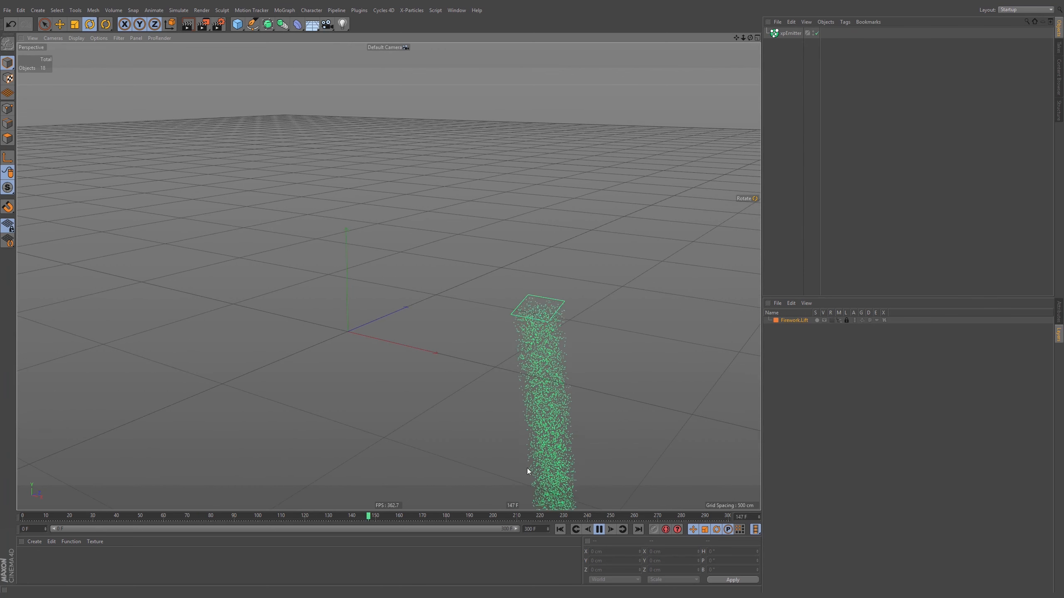
{"action": "left_click", "coordinate": [599, 530]}
{"action": "left_click", "coordinate": [561, 530]}
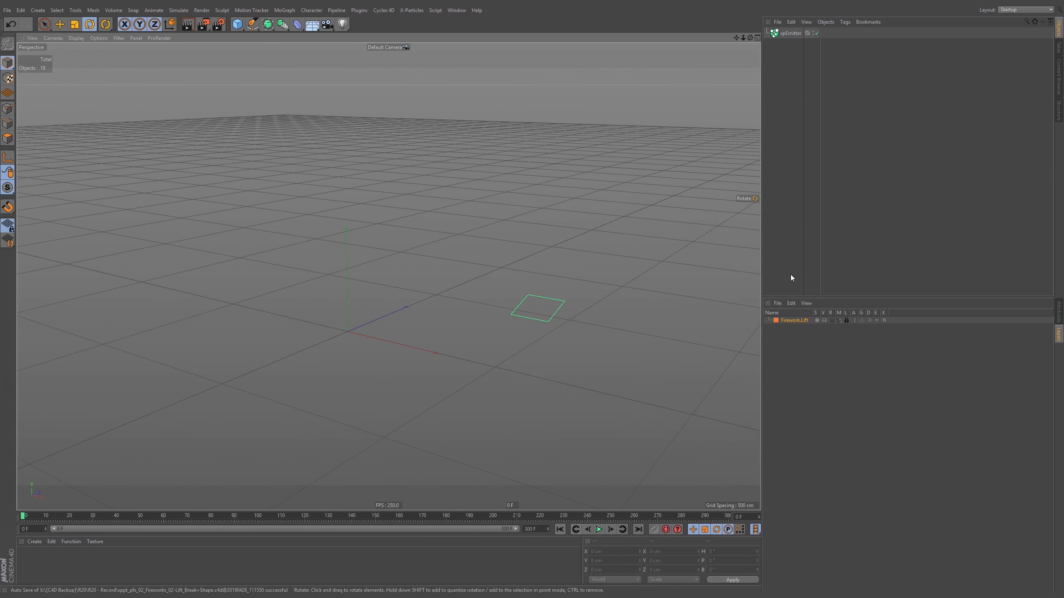
{"action": "left_click", "coordinate": [787, 34]}
{"action": "middle_click_drag", "start_coordinate": [423, 306], "coordinate": [484, 323], "text": "alt"}
{"action": "right_click_drag", "start_coordinate": [484, 320], "coordinate": [479, 321], "text": "alt"}
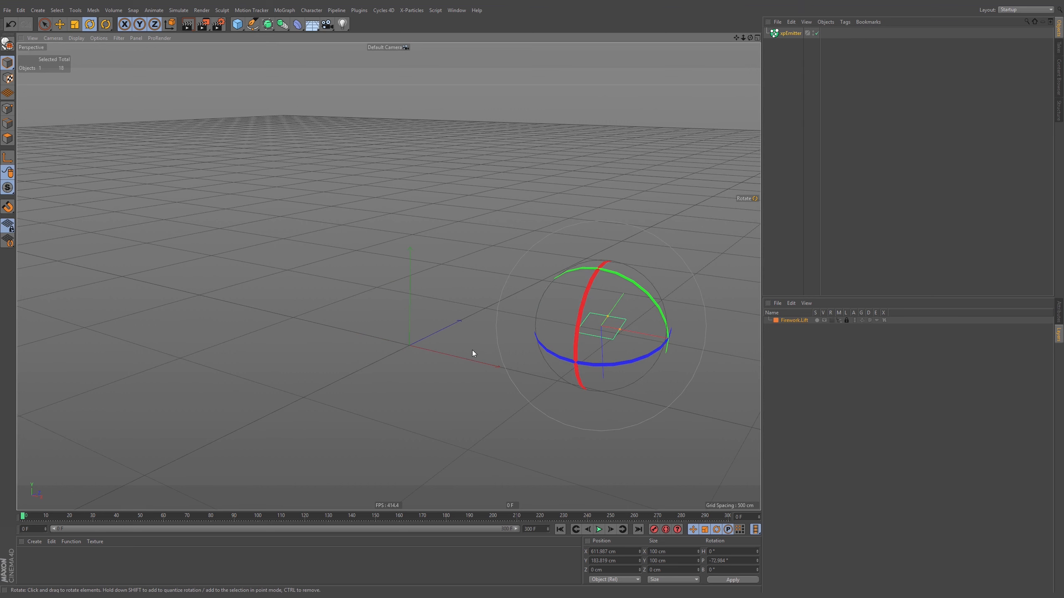
{"action": "middle_click_drag", "start_coordinate": [471, 354], "coordinate": [453, 335], "text": "alt"}
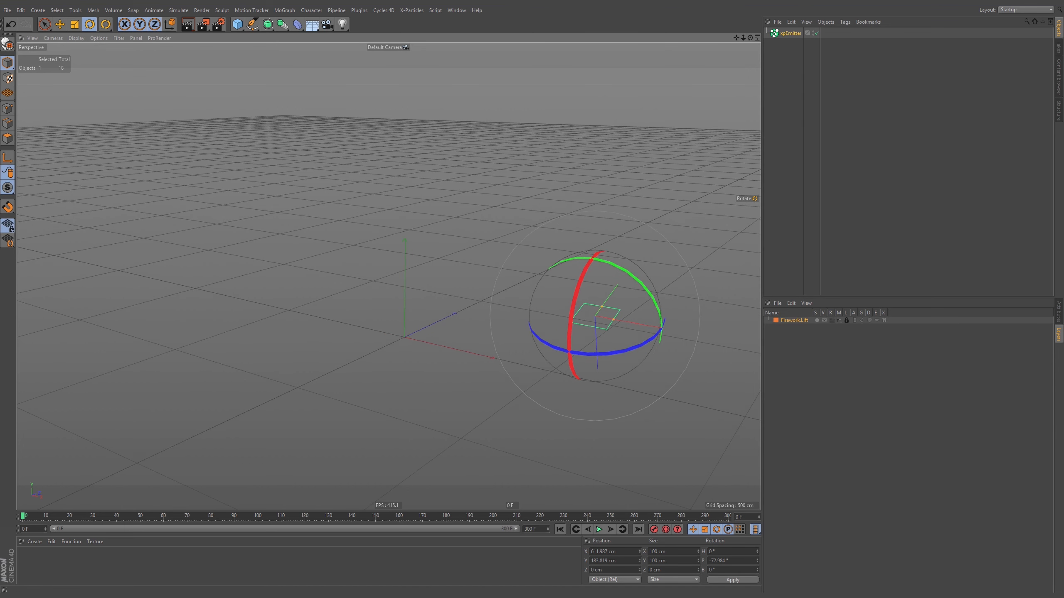
{"action": "left_click", "coordinate": [798, 66]}
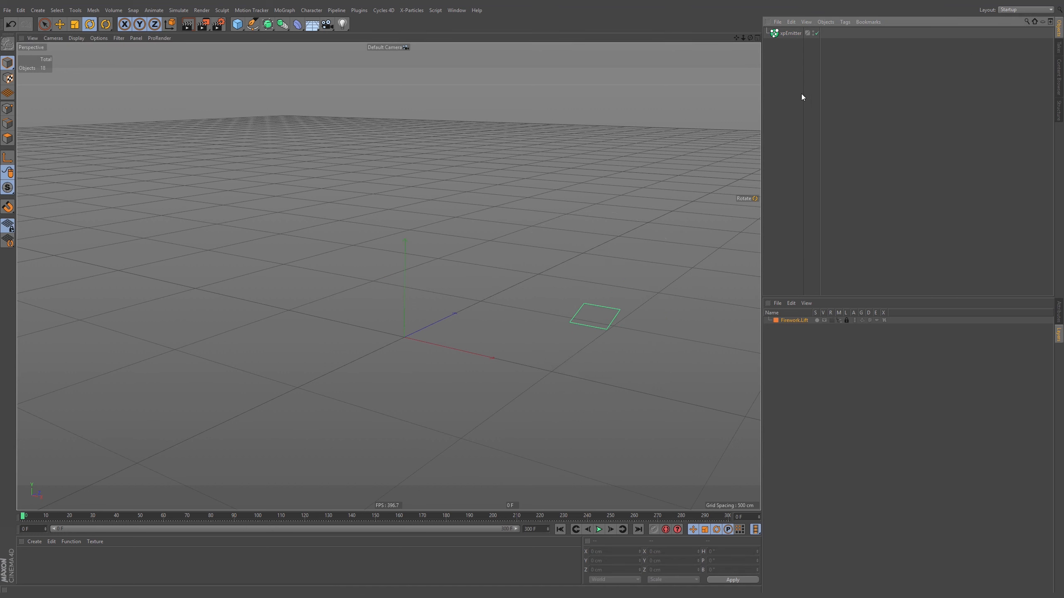
{"action": "left_click", "coordinate": [410, 10]}
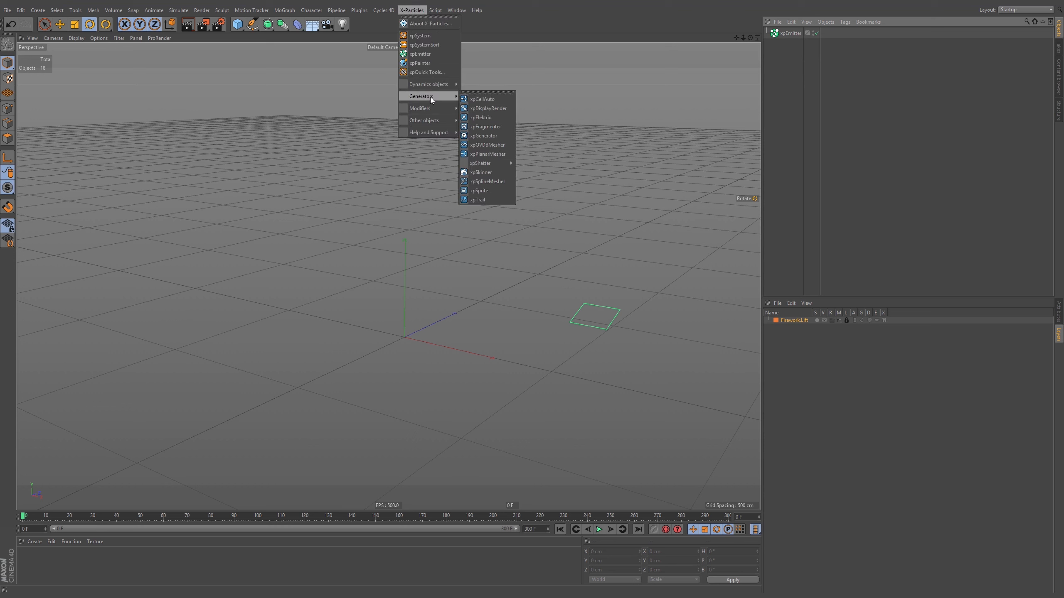
{"action": "left_click", "coordinate": [582, 108]}
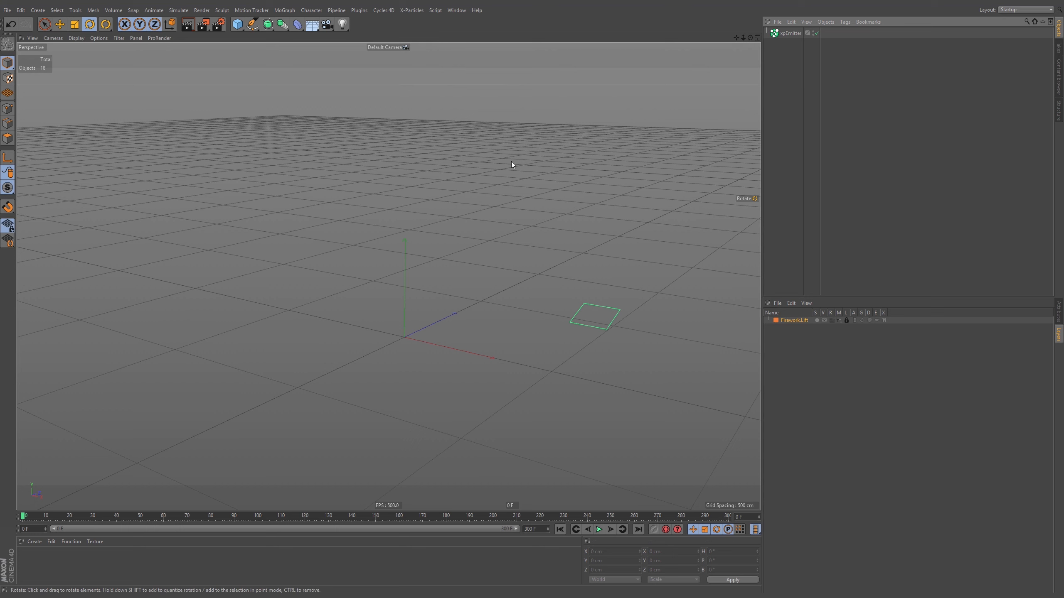
Set the xpEmitter's X and Y position and its P rotation to 0.
{"action": "left_click", "coordinate": [791, 34]}
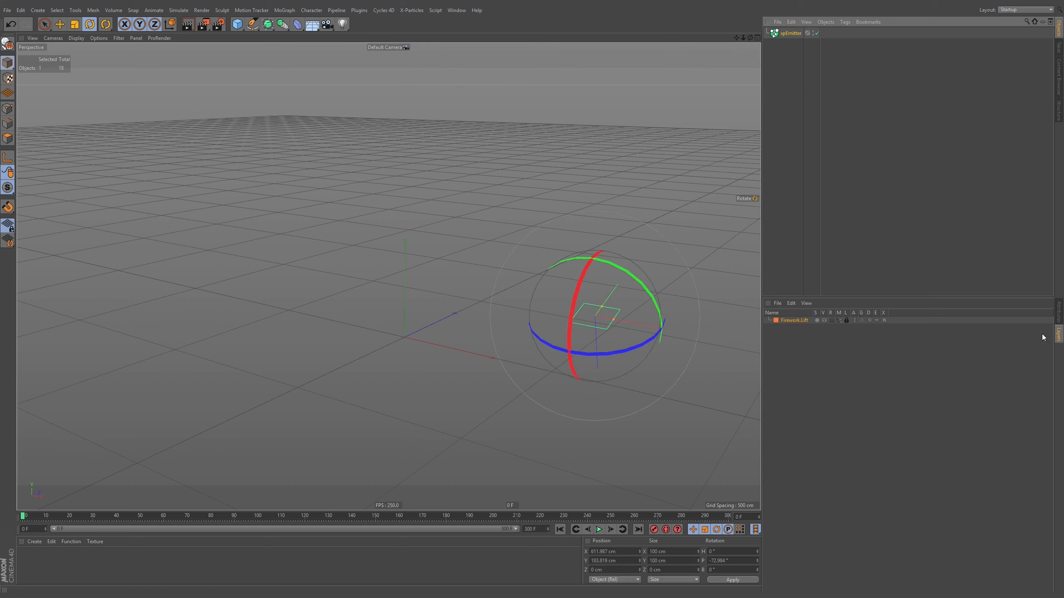
{"action": "double_click", "coordinate": [612, 552]}
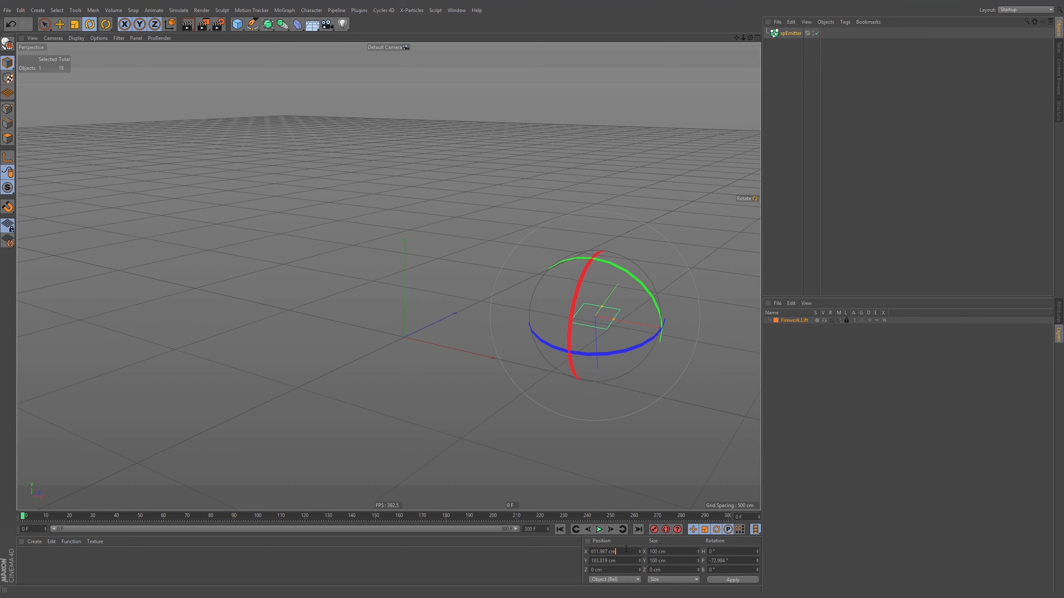
{"action": "type", "text": "0"}
{"action": "key", "text": "Tab"}
{"action": "type", "text": "0"}
{"action": "key", "text": "Return"}
{"action": "type", "text": "0"}
{"action": "key", "text": "Return"}
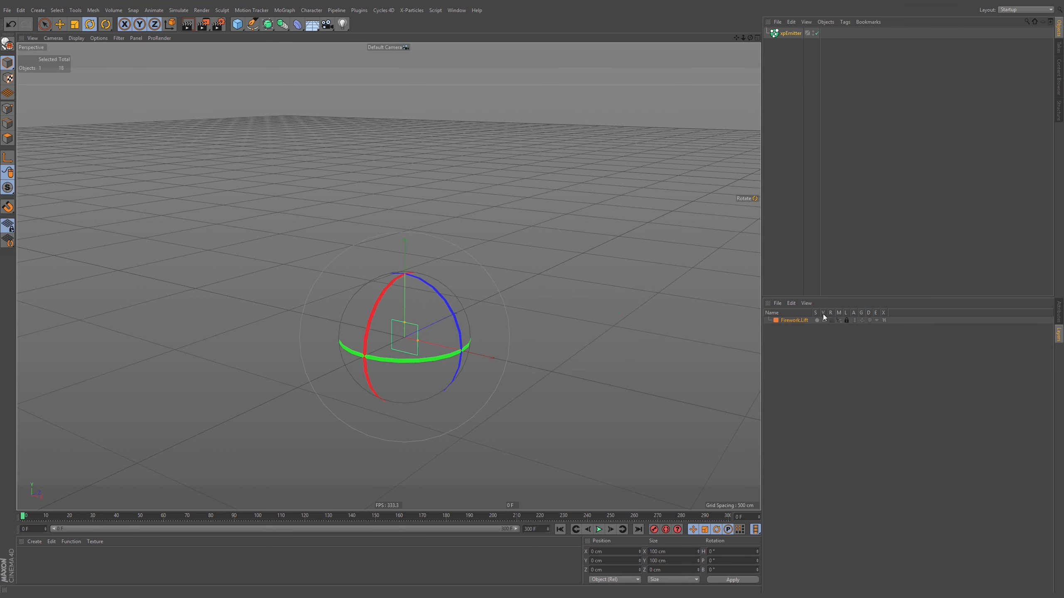
Change the xpEmitter's shape to Sphere with a radius of about 13.5 cm and set its direction to Random.
{"action": "middle_click_drag", "start_coordinate": [420, 328], "coordinate": [434, 288], "text": "alt"}
{"action": "right_click_drag", "start_coordinate": [433, 289], "coordinate": [580, 277], "text": "alt"}
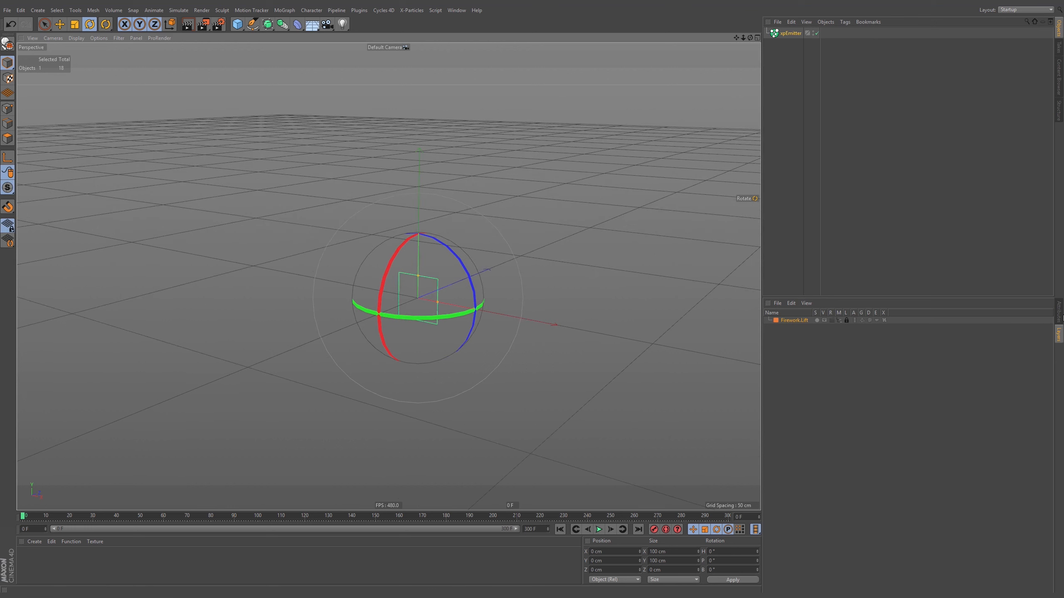
{"action": "left_click", "coordinate": [1058, 312]}
{"action": "left_click", "coordinate": [848, 323]}
{"action": "left_click", "coordinate": [841, 361]}
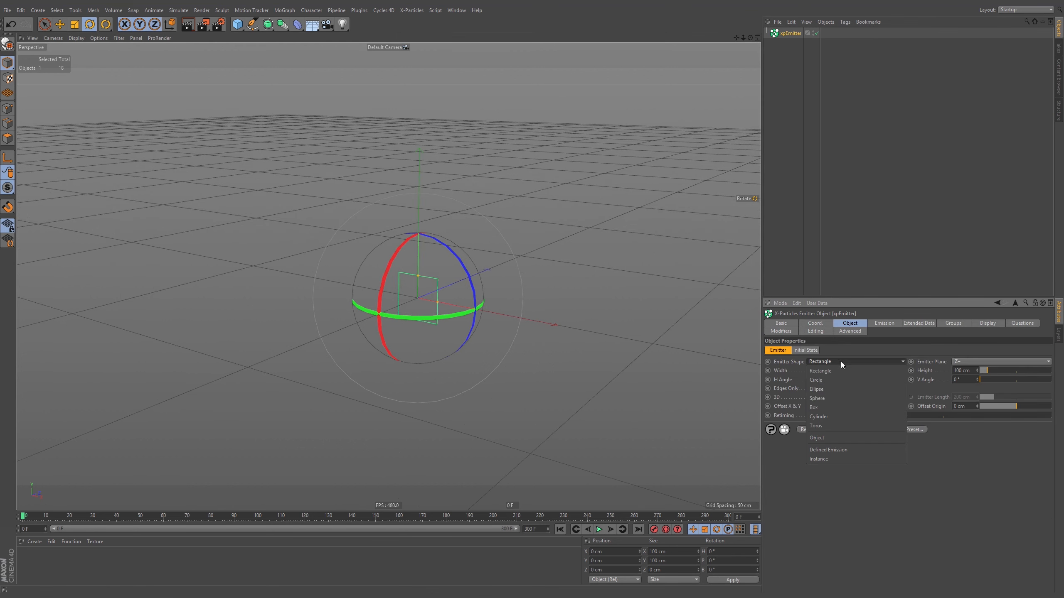
{"action": "left_click", "coordinate": [829, 396]}
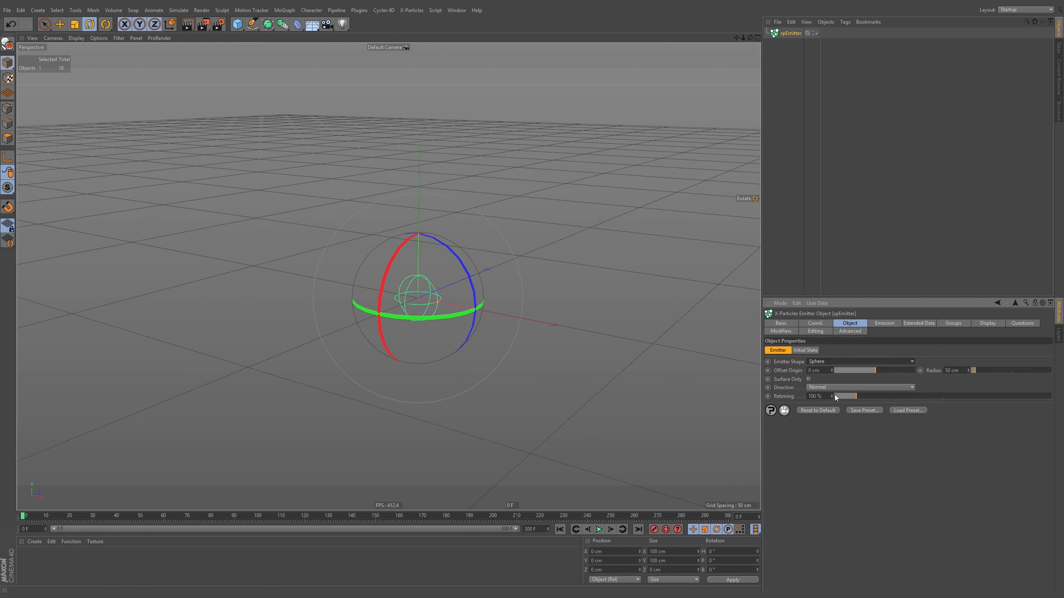
{"action": "left_click_drag", "start_coordinate": [433, 301], "coordinate": [424, 308]}
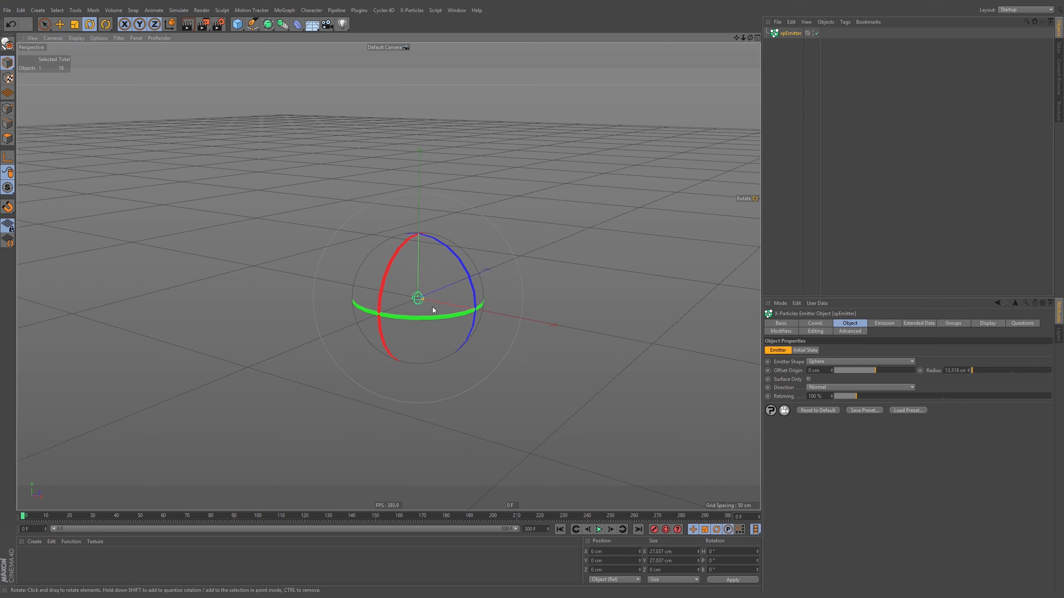
{"action": "left_click", "coordinate": [831, 387]}
{"action": "left_click", "coordinate": [830, 406]}
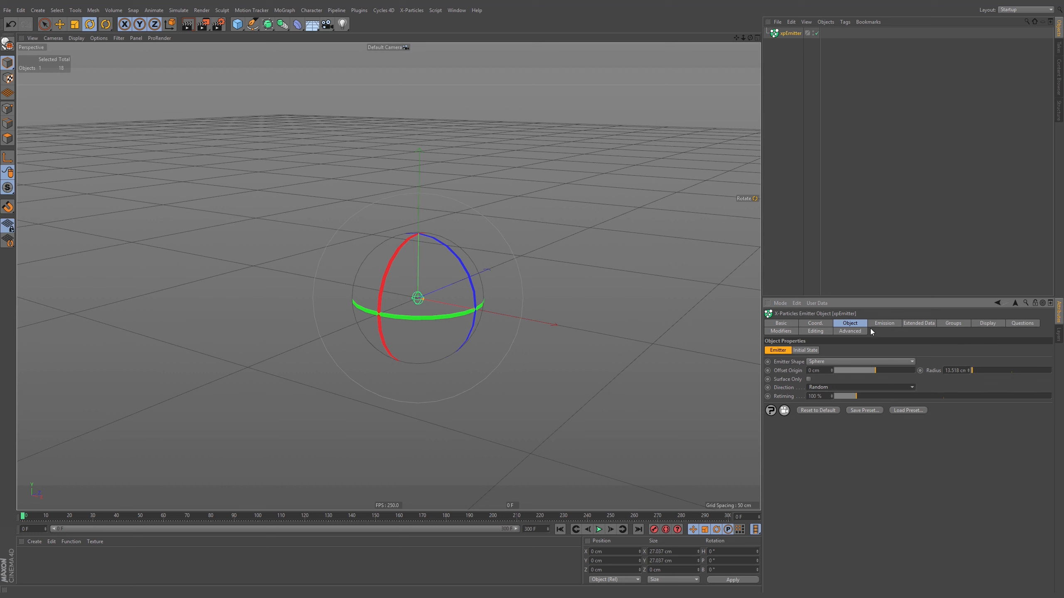
Set the emission speed to 1500 cm with 200 cm variation and the birthrate to 20, and preview the emission.
{"action": "left_click", "coordinate": [890, 323]}
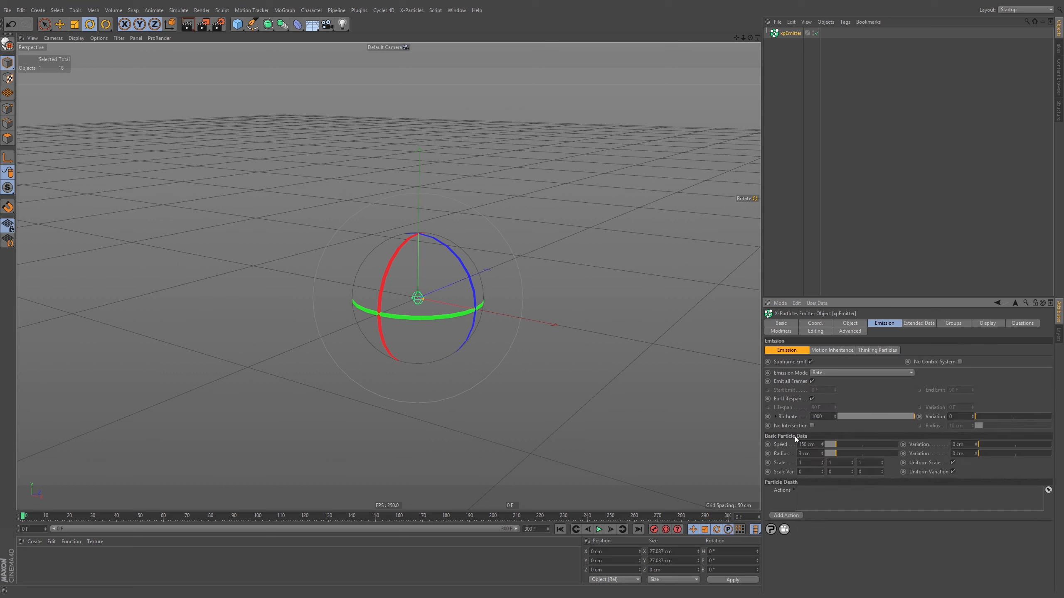
{"action": "left_click", "coordinate": [819, 444]}
{"action": "type", "text": "5000"}
{"action": "left_click_drag", "start_coordinate": [812, 445], "coordinate": [799, 450]}
{"action": "type", "text": "1500"}
{"action": "key", "text": "Return"}
{"action": "type", "text": "200"}
{"action": "key", "text": "Return"}
{"action": "type", "text": "1"}
{"action": "key", "text": "Return"}
{"action": "left_click_drag", "start_coordinate": [818, 417], "coordinate": [800, 428]}
{"action": "type", "text": "2"}
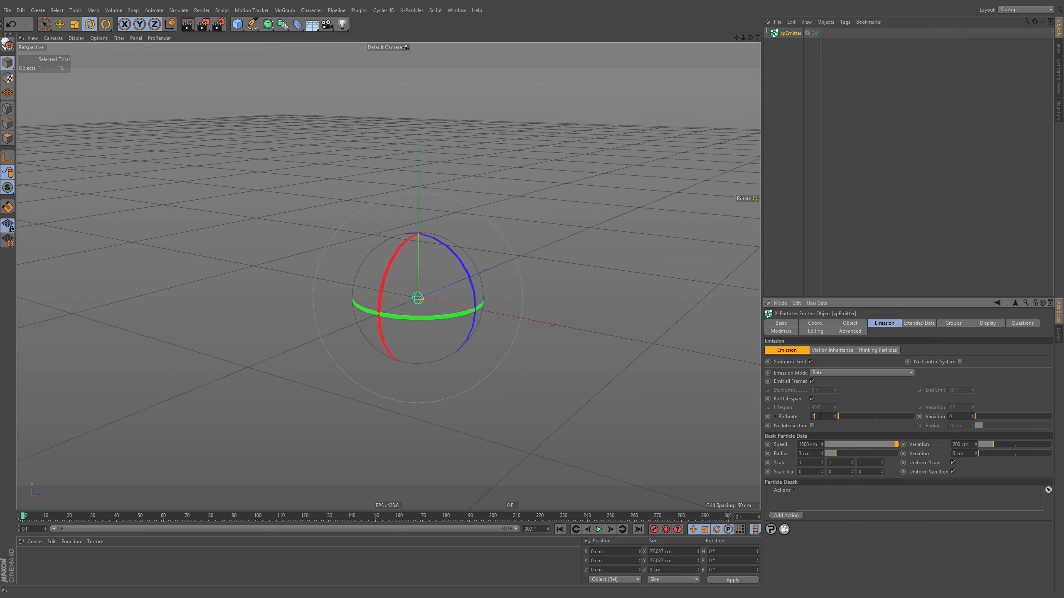
{"action": "left_click", "coordinate": [599, 529]}
{"action": "left_click", "coordinate": [565, 529]}
Set the emitter's Editor Display to Pyramid and play the simulation.
{"action": "left_click", "coordinate": [990, 323]}
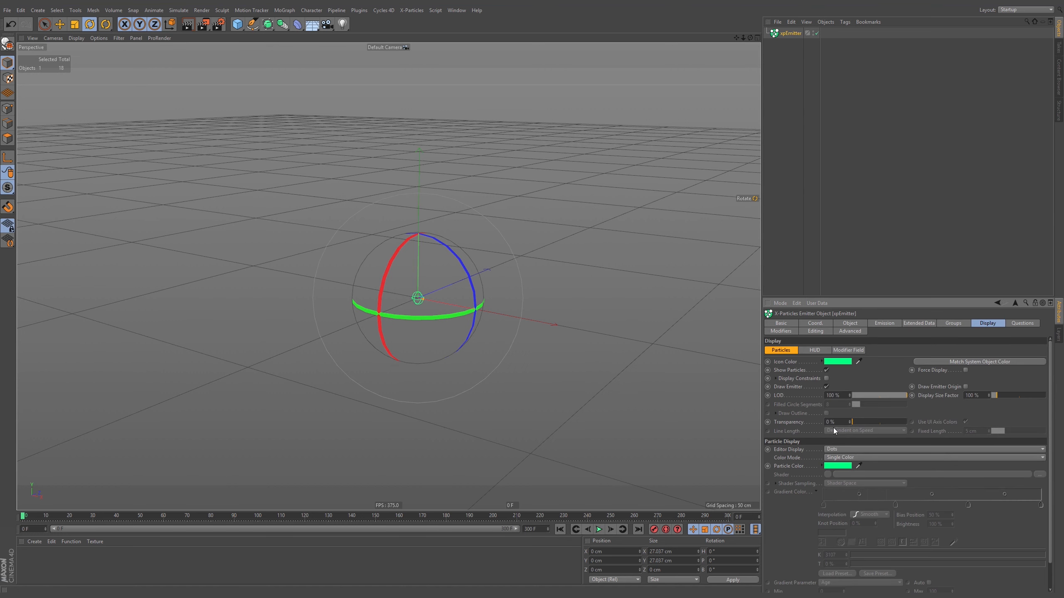
{"action": "left_click", "coordinate": [840, 449]}
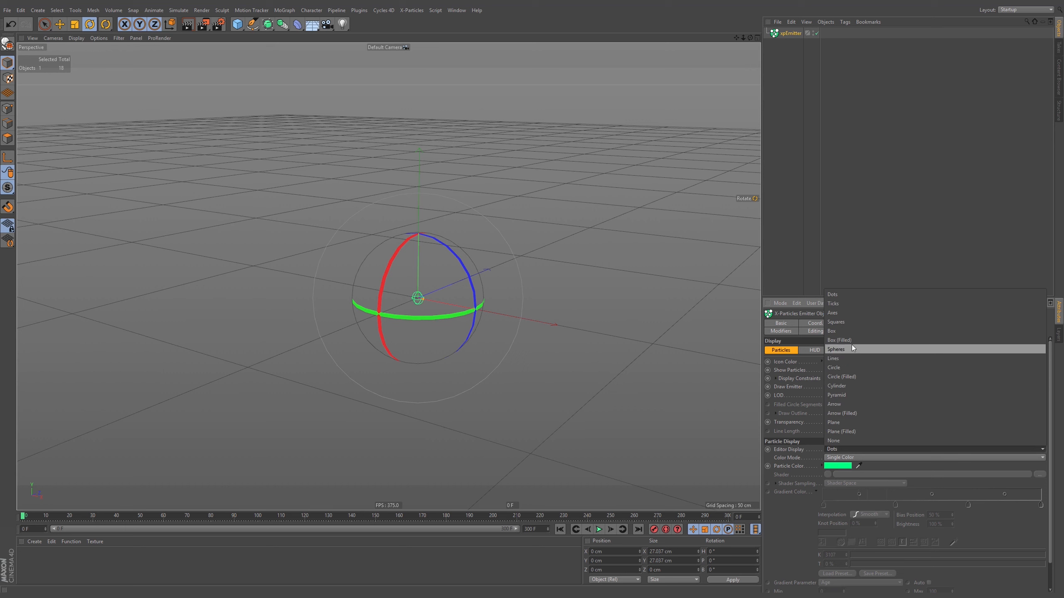
{"action": "left_click", "coordinate": [852, 395]}
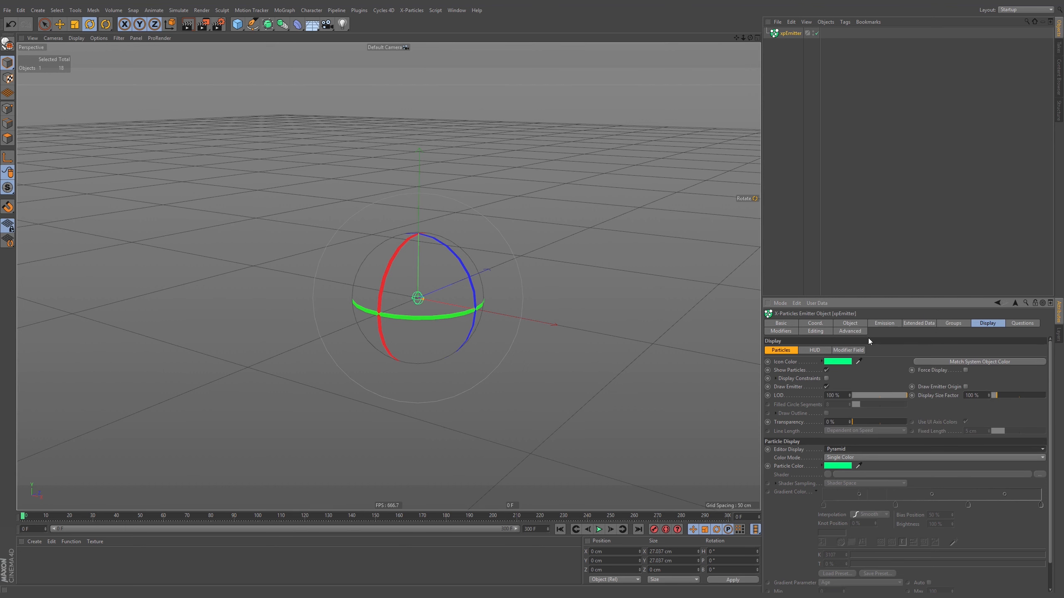
{"action": "left_click", "coordinate": [599, 529]}
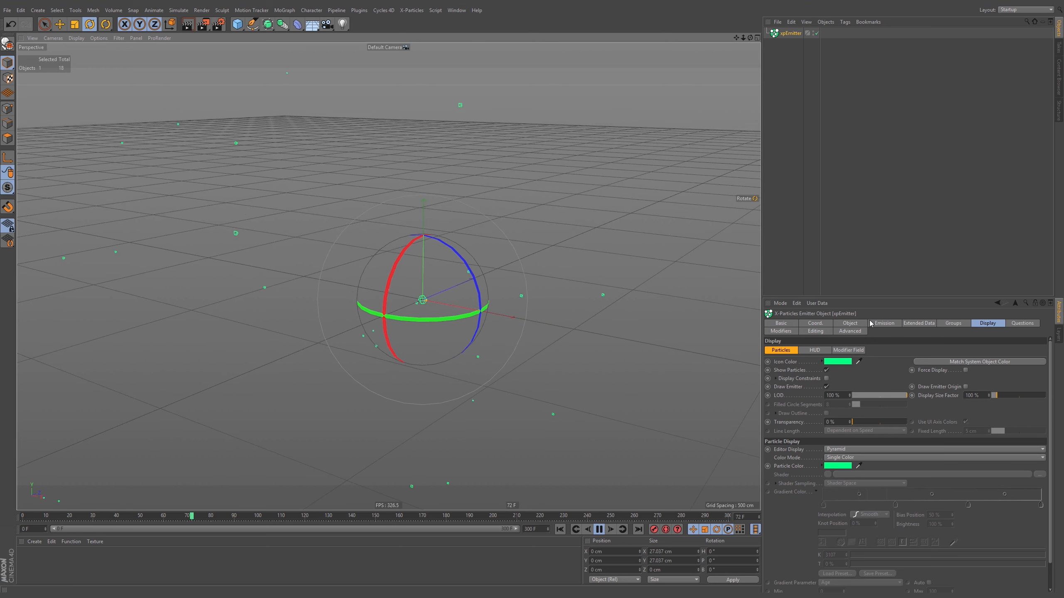
Enable Use Rotation for the particles and set the Rotation Mode to Tangential.
{"action": "left_click", "coordinate": [915, 322]}
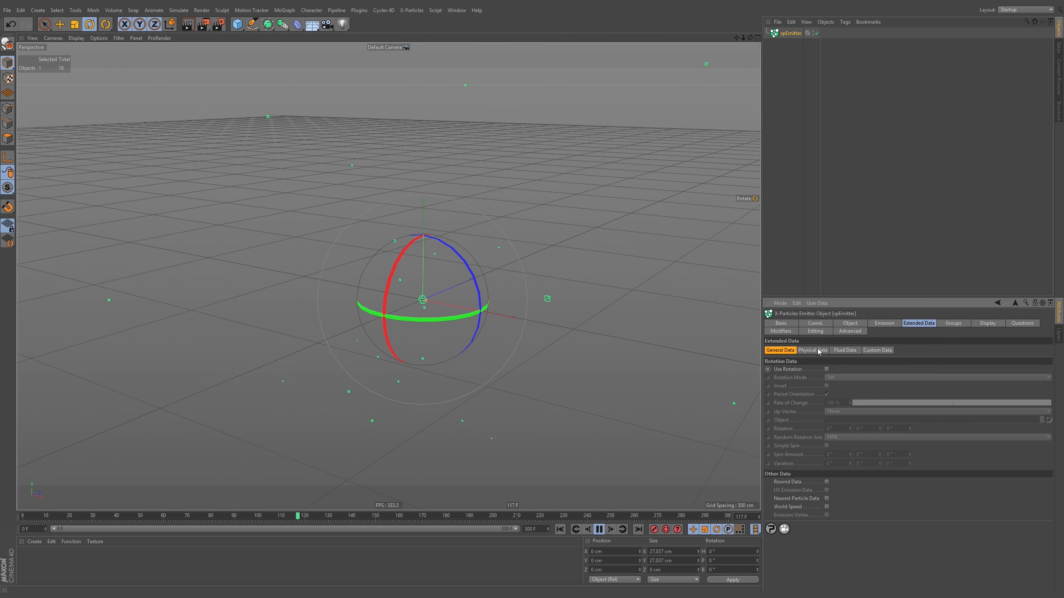
{"action": "left_click", "coordinate": [827, 369]}
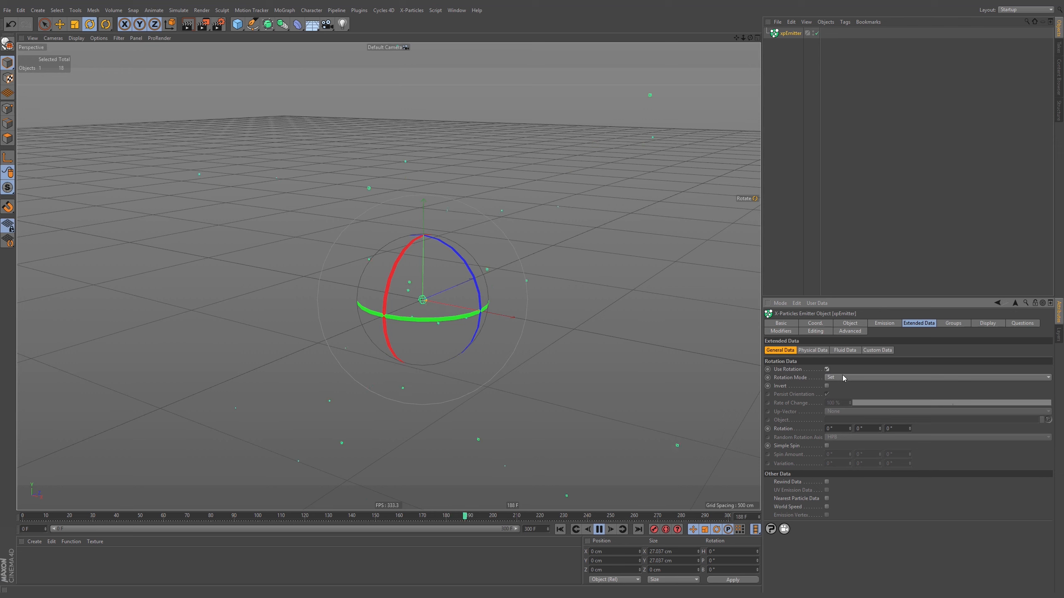
{"action": "left_click", "coordinate": [848, 377]}
{"action": "left_click", "coordinate": [839, 395]}
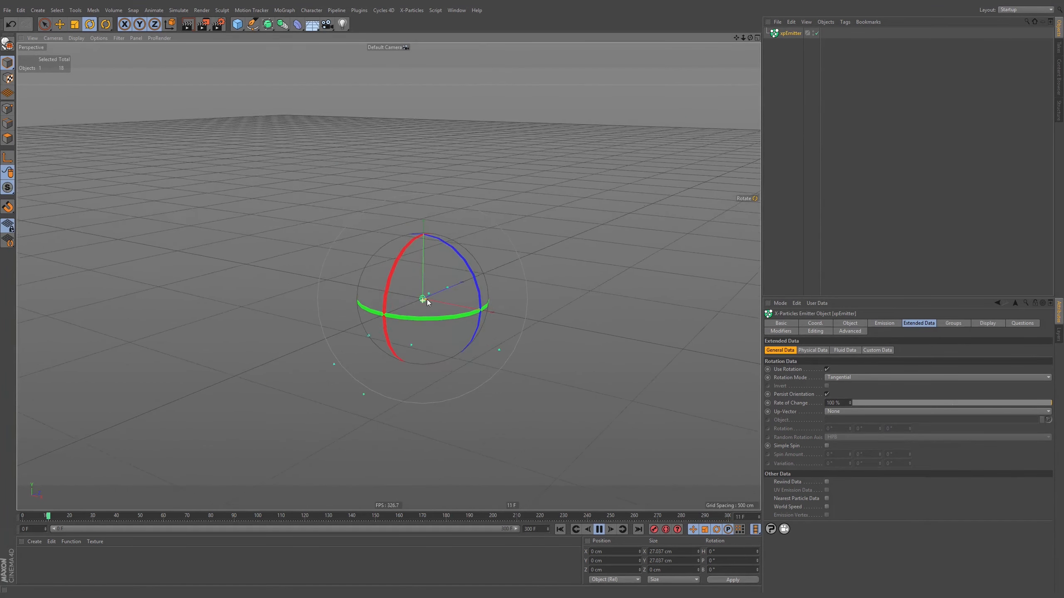
Pause the playback and examine from close up how the pyramid particles are oriented around the emitter.
{"action": "right_click_drag", "start_coordinate": [490, 278], "coordinate": [434, 331], "text": "alt"}
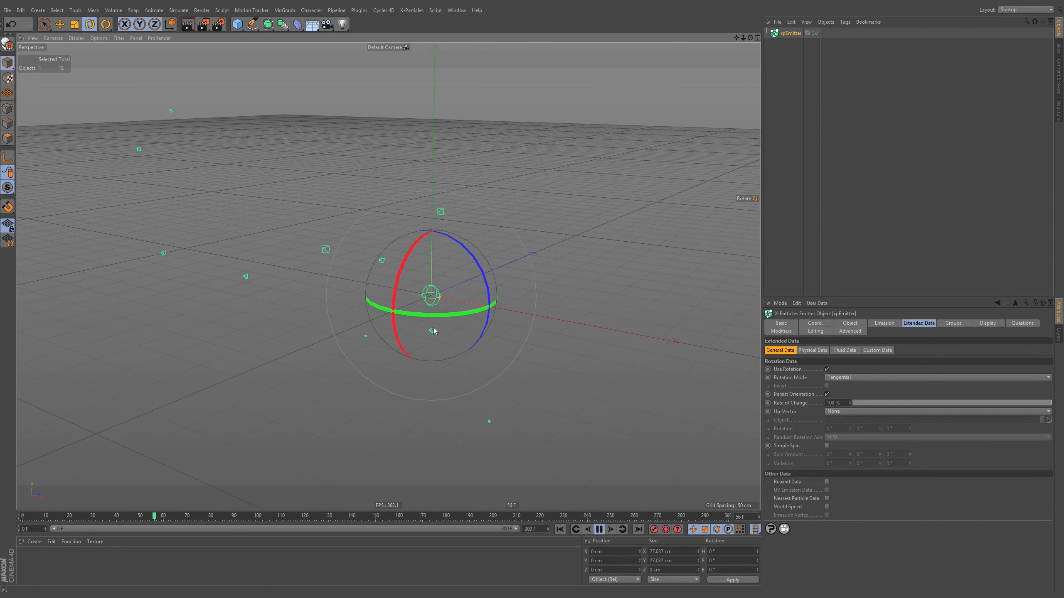
{"action": "left_click", "coordinate": [599, 530]}
{"action": "mouse_move", "coordinate": [646, 159]}
{"action": "right_mouse_down", "text": "alt"}
{"action": "mouse_move", "coordinate": [730, 160]}
{"action": "mouse_move", "coordinate": [537, 229]}
{"action": "right_mouse_up", "text": "alt"}
{"action": "middle_click_drag", "start_coordinate": [439, 283], "coordinate": [451, 276], "text": "alt"}
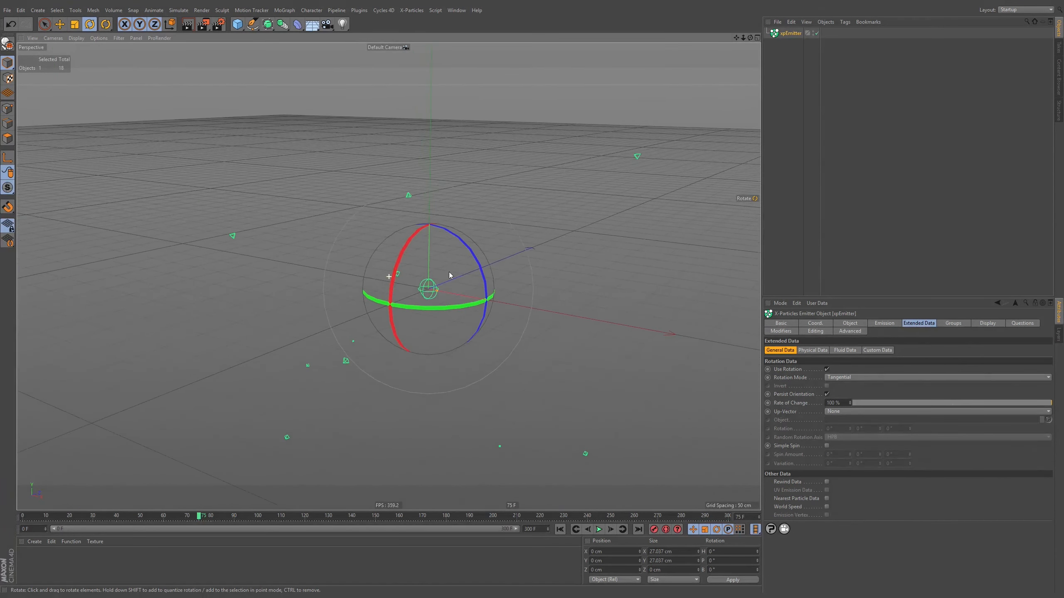
{"action": "right_click_drag", "start_coordinate": [428, 291], "coordinate": [422, 294], "text": "alt"}
{"action": "middle_click_drag", "start_coordinate": [422, 296], "coordinate": [434, 285], "text": "alt"}
{"action": "right_click_drag", "start_coordinate": [434, 285], "coordinate": [422, 295], "text": "alt"}
{"action": "left_click_drag", "start_coordinate": [423, 294], "coordinate": [418, 297], "text": "alt"}
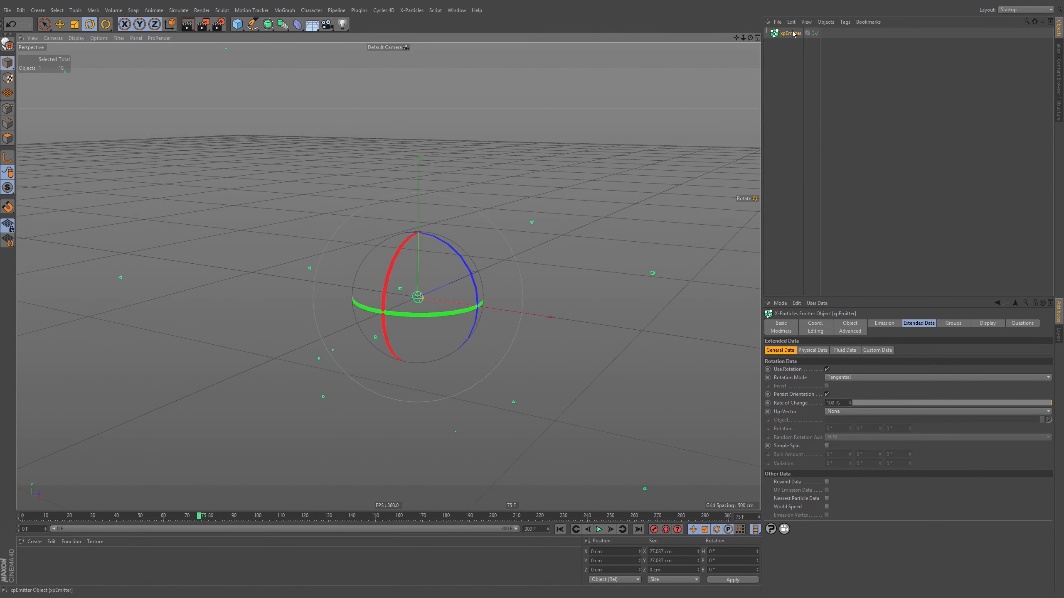
Set the particle radius to 10 cm and replay the simulation from the first frame.
{"action": "left_click", "coordinate": [850, 323]}
{"action": "left_click", "coordinate": [884, 323]}
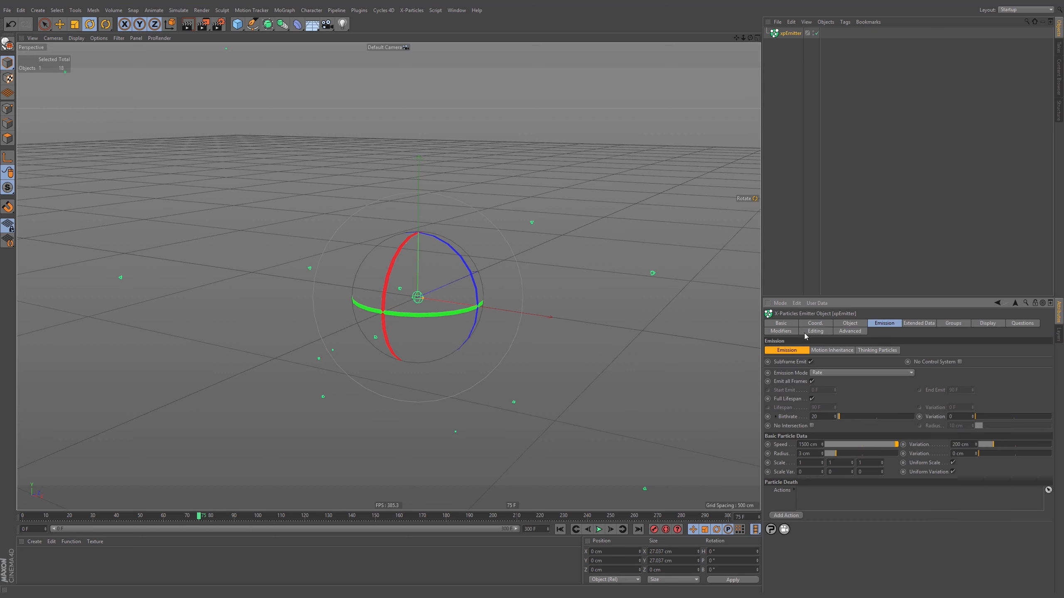
{"action": "left_click_drag", "start_coordinate": [371, 283], "coordinate": [361, 311], "text": "alt"}
{"action": "right_click_drag", "start_coordinate": [361, 311], "coordinate": [420, 283], "text": "alt"}
{"action": "middle_click_drag", "start_coordinate": [421, 283], "coordinate": [396, 284], "text": "alt"}
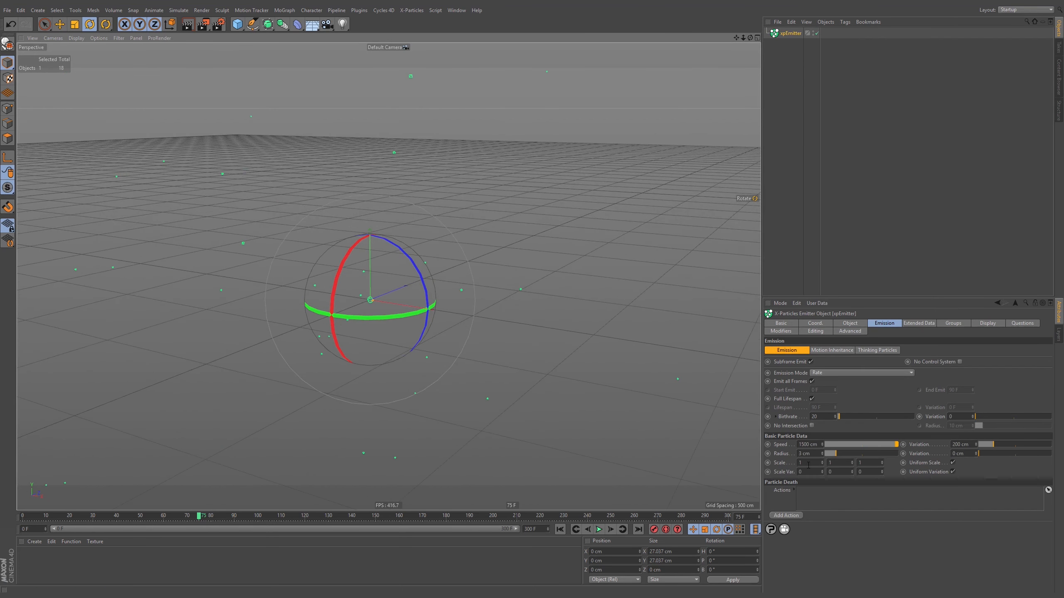
{"action": "double_click", "coordinate": [809, 454]}
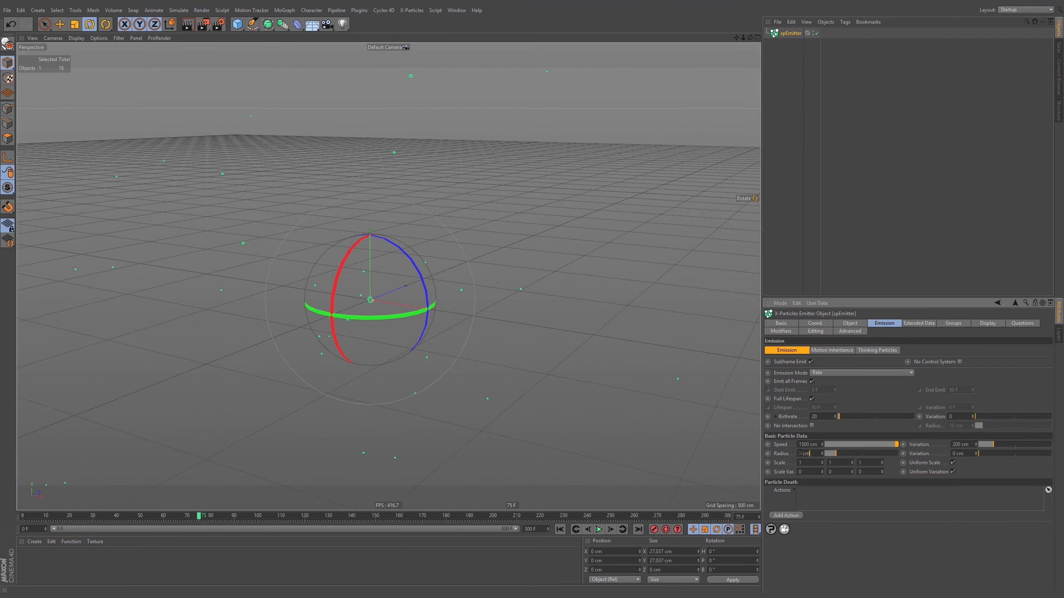
{"action": "type", "text": "10"}
{"action": "key", "text": "Return"}
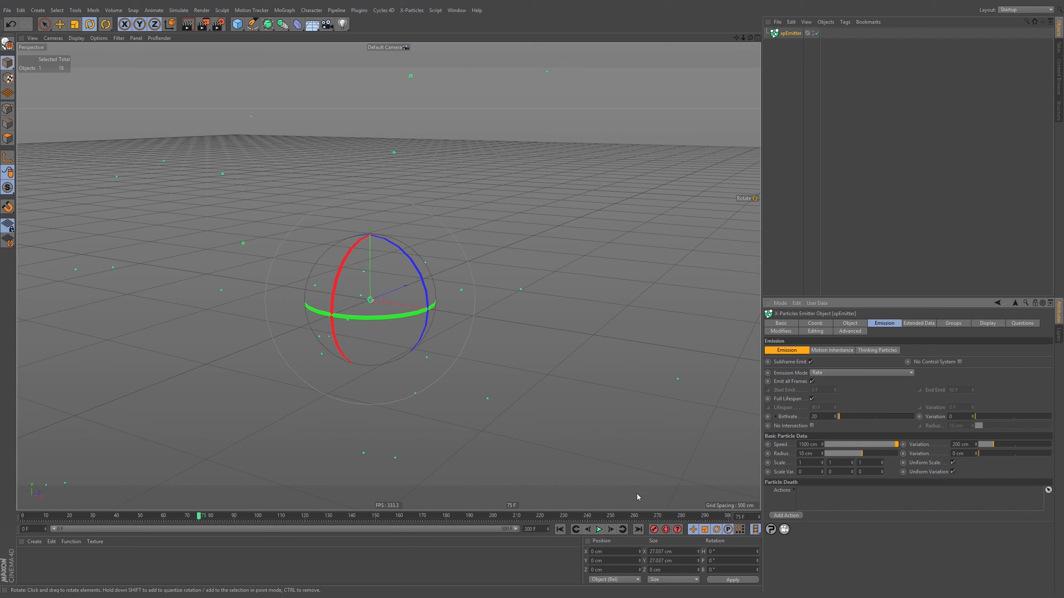
{"action": "left_click", "coordinate": [560, 529]}
{"action": "left_click", "coordinate": [599, 530]}
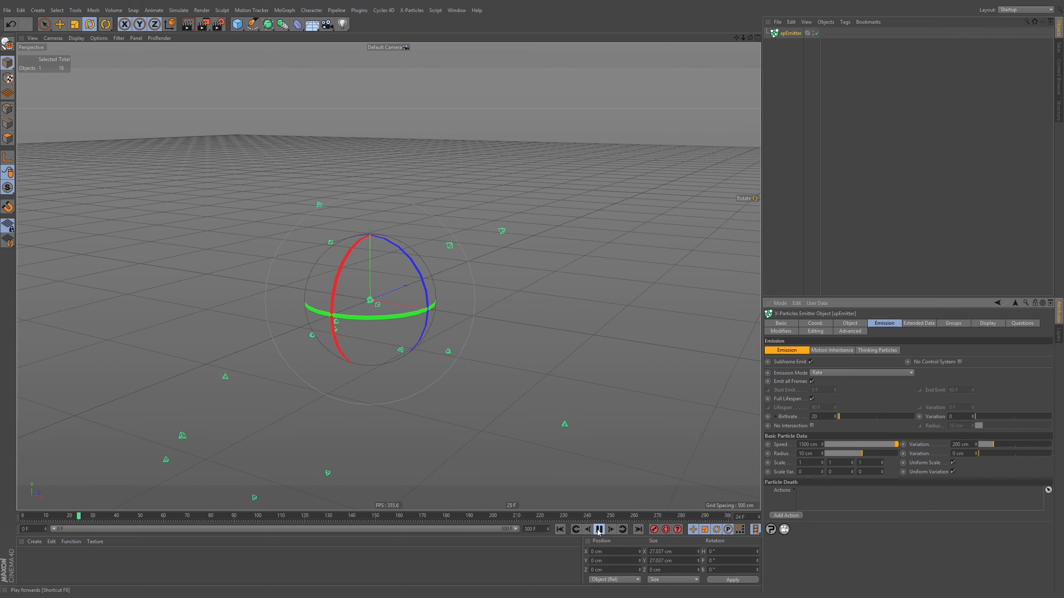
Switch the emitter's Emission Mode to Shot and set the Shot Count to 20.
{"action": "left_click_drag", "start_coordinate": [476, 387], "coordinate": [427, 284], "text": "alt"}
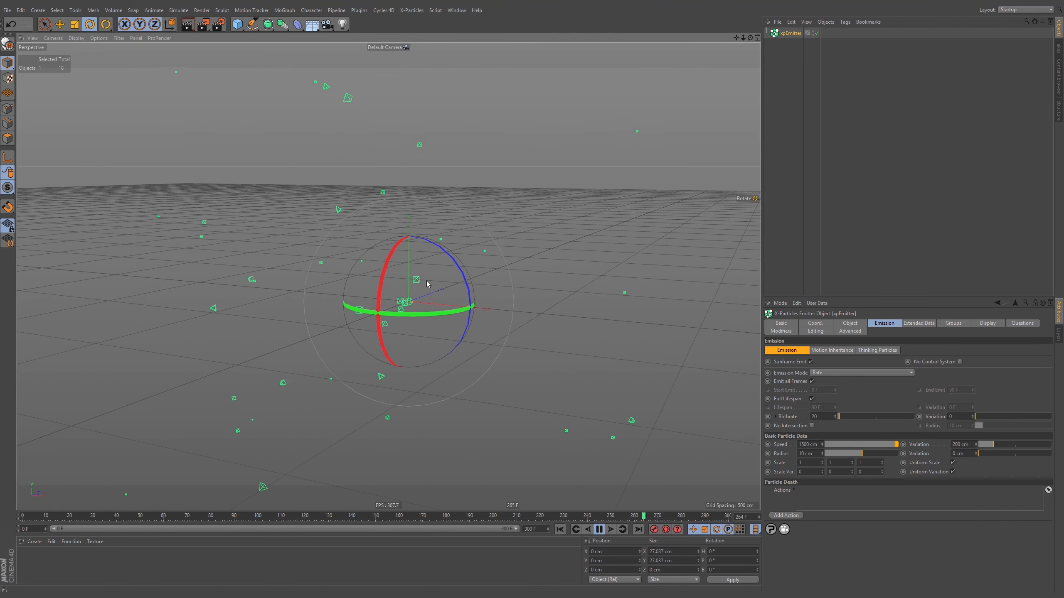
{"action": "left_click", "coordinate": [838, 373]}
{"action": "left_click", "coordinate": [831, 400]}
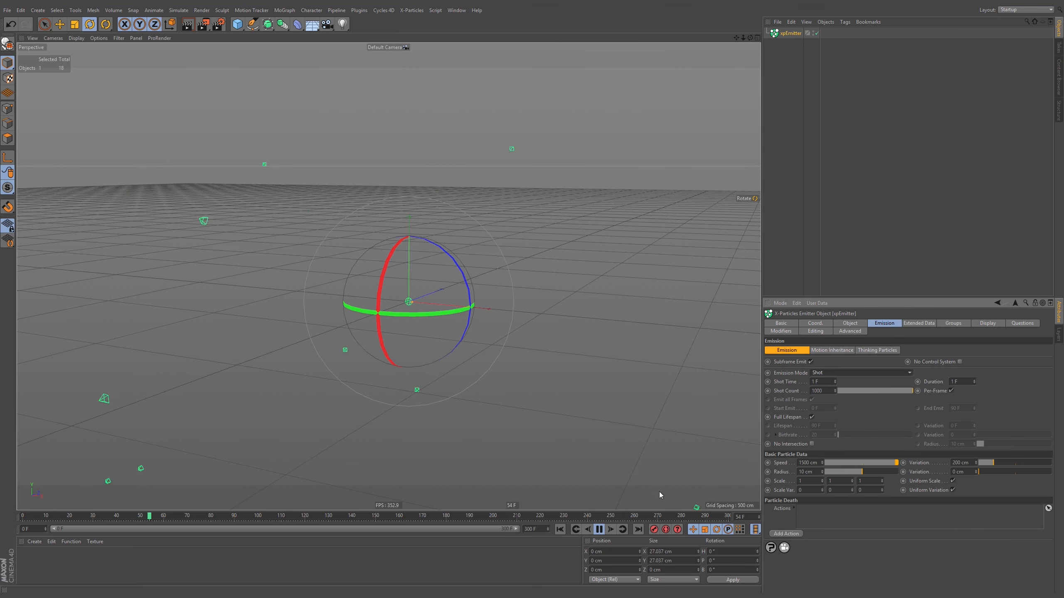
{"action": "left_click", "coordinate": [826, 391]}
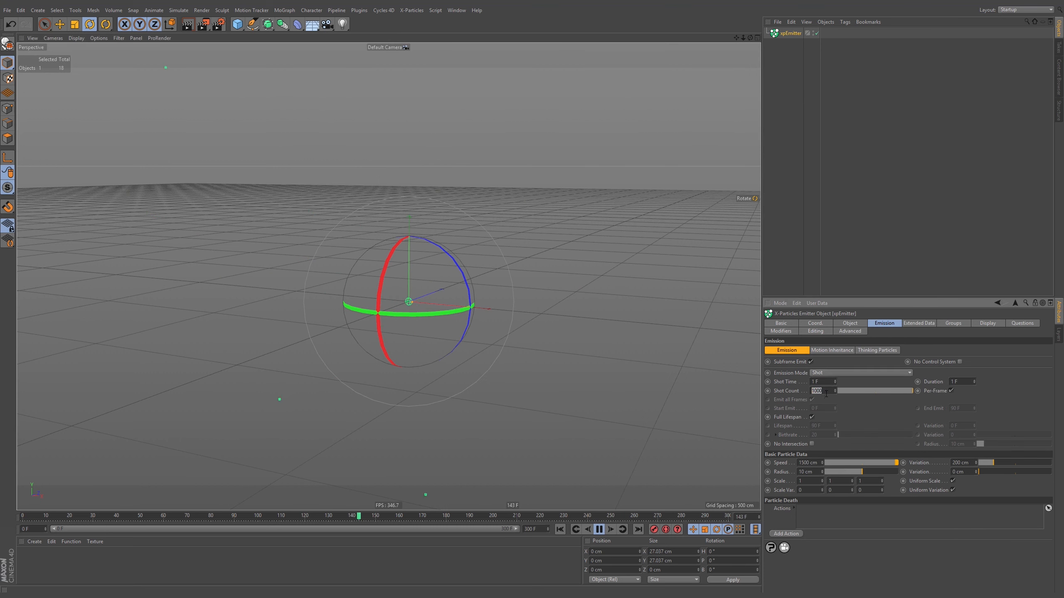
{"action": "left_click", "coordinate": [827, 394]}
{"action": "type", "text": "30"}
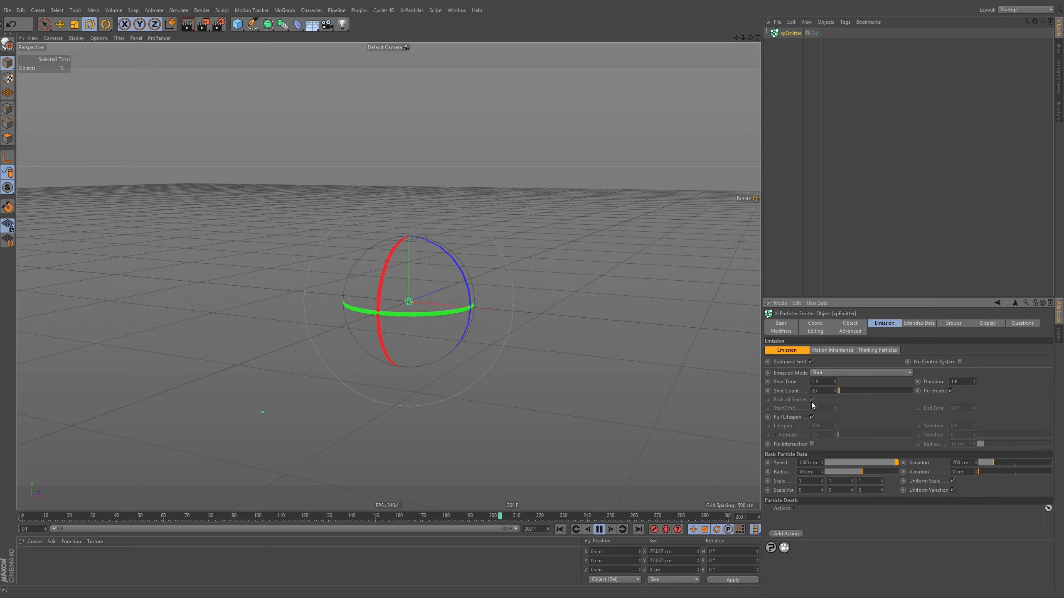
Replay the simulation from the first frame, pause it early and examine how the burst of particles is distributed.
{"action": "left_click", "coordinate": [561, 529]}
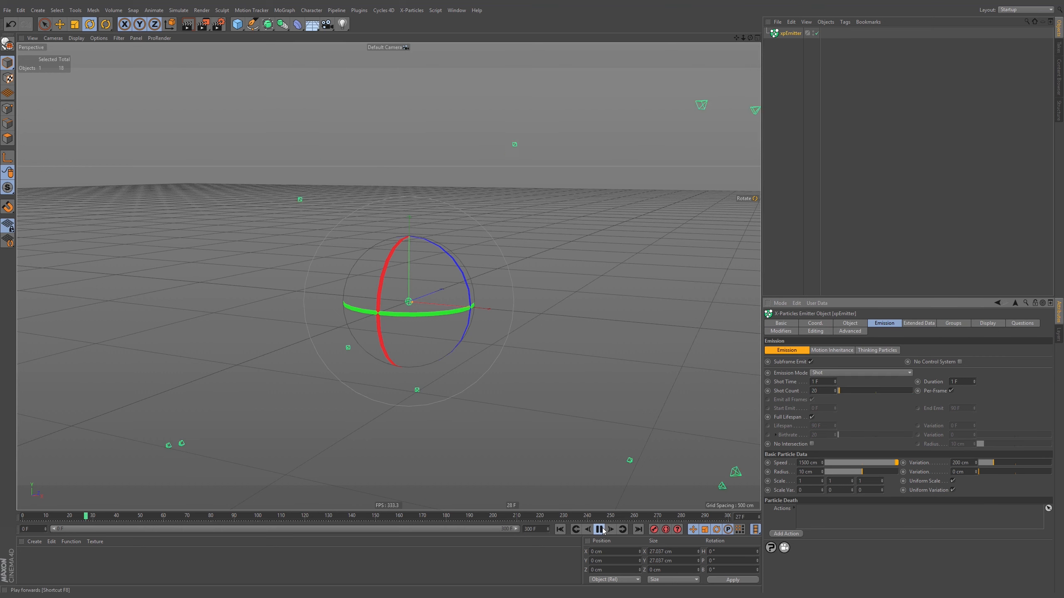
{"action": "left_click", "coordinate": [561, 530]}
{"action": "left_click", "coordinate": [599, 529]}
{"action": "left_click", "coordinate": [600, 530]}
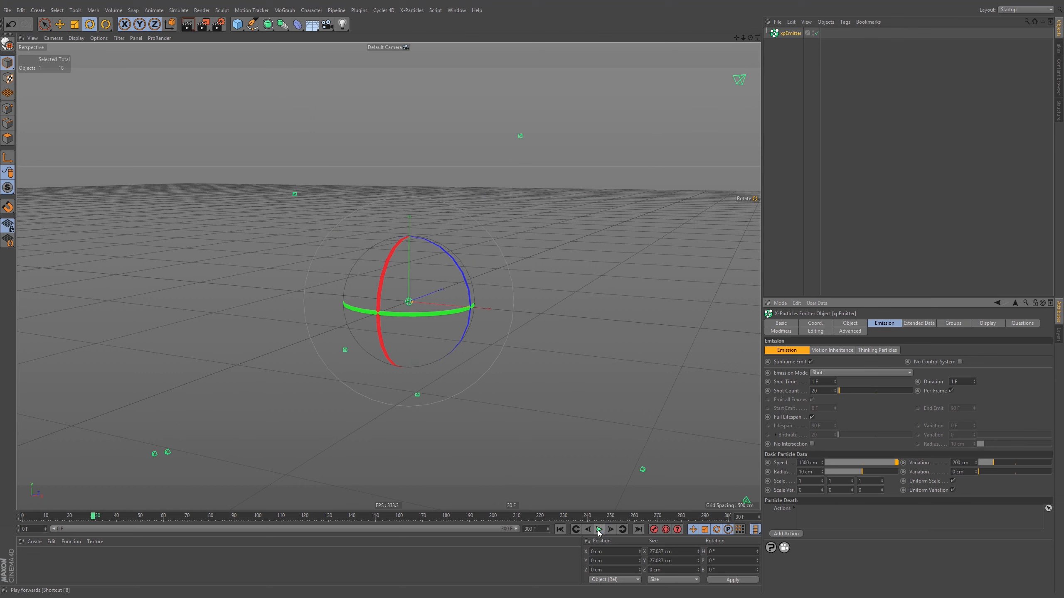
{"action": "left_click", "coordinate": [561, 530]}
{"action": "left_click", "coordinate": [599, 530]}
{"action": "left_click_drag", "start_coordinate": [441, 266], "coordinate": [422, 293], "text": "alt"}
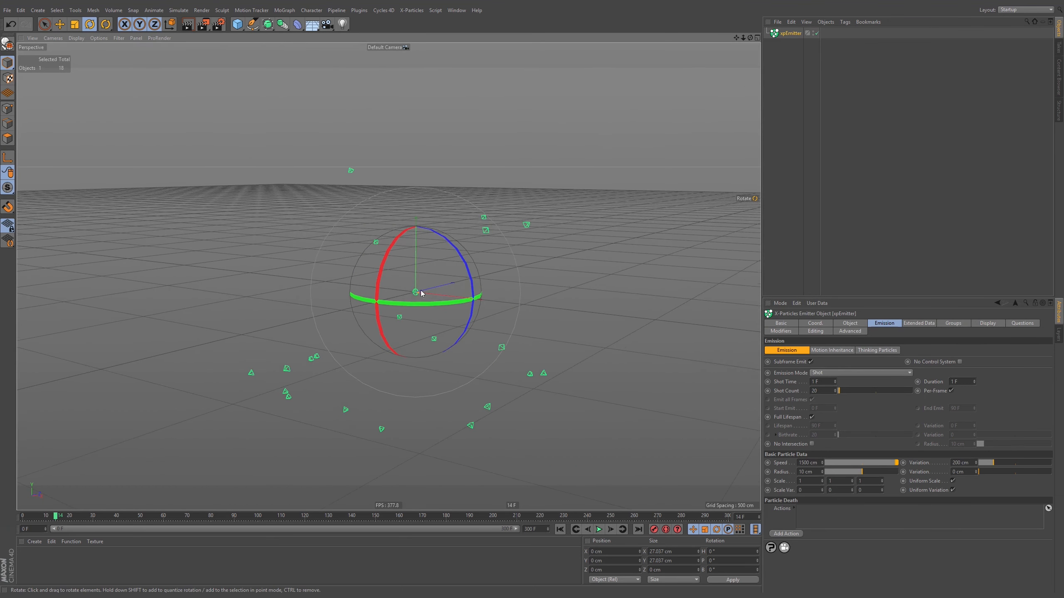
Change the emitter's Random Seed to 16676843, replay the simulation and inspect the resulting particle distribution.
{"action": "left_click", "coordinate": [850, 323]}
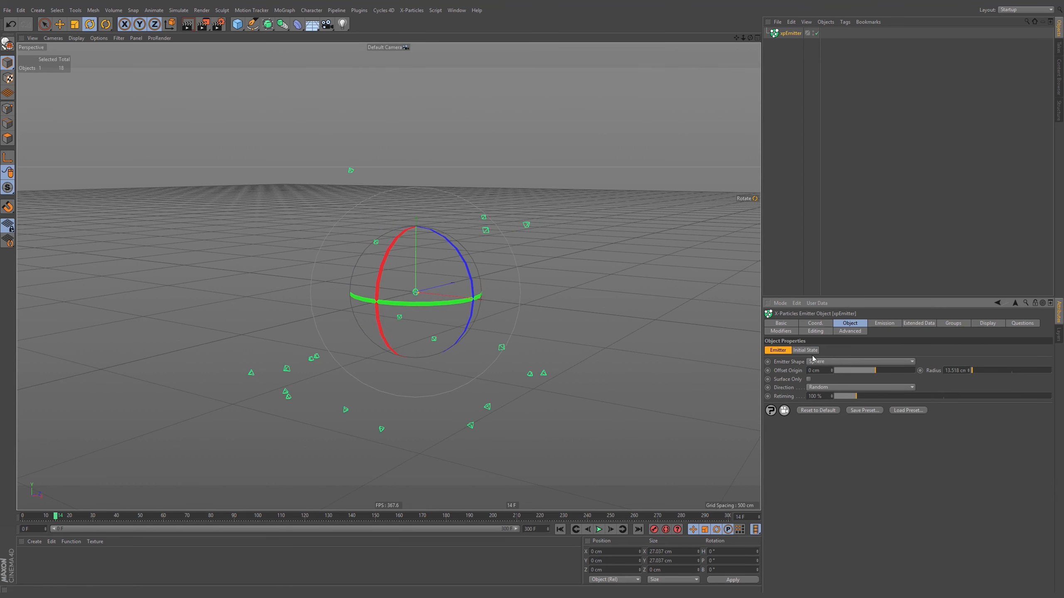
{"action": "left_click", "coordinate": [850, 331]}
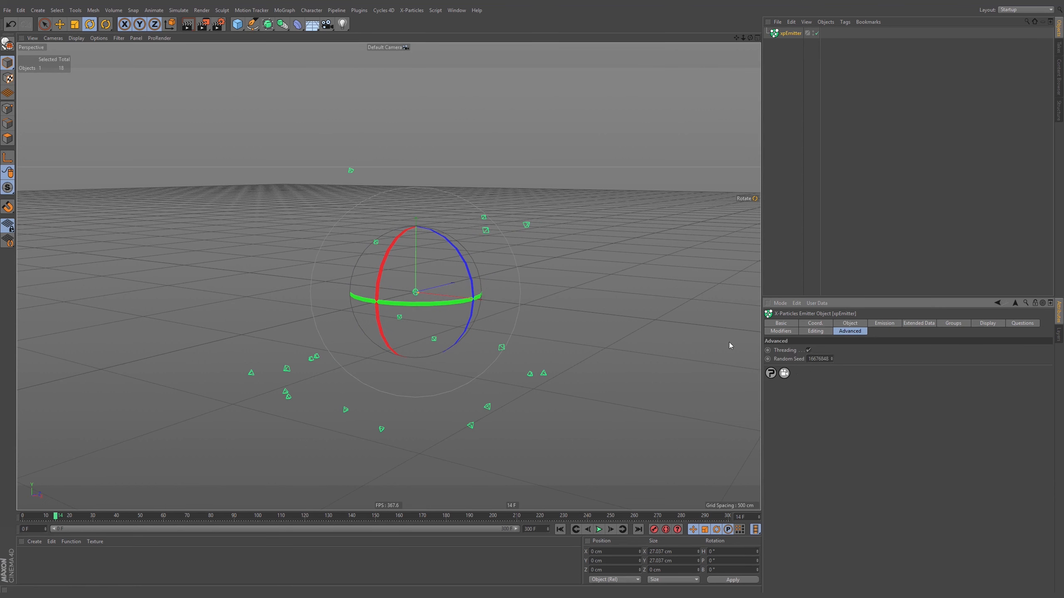
{"action": "left_click", "coordinate": [560, 529]}
{"action": "left_click", "coordinate": [599, 530]}
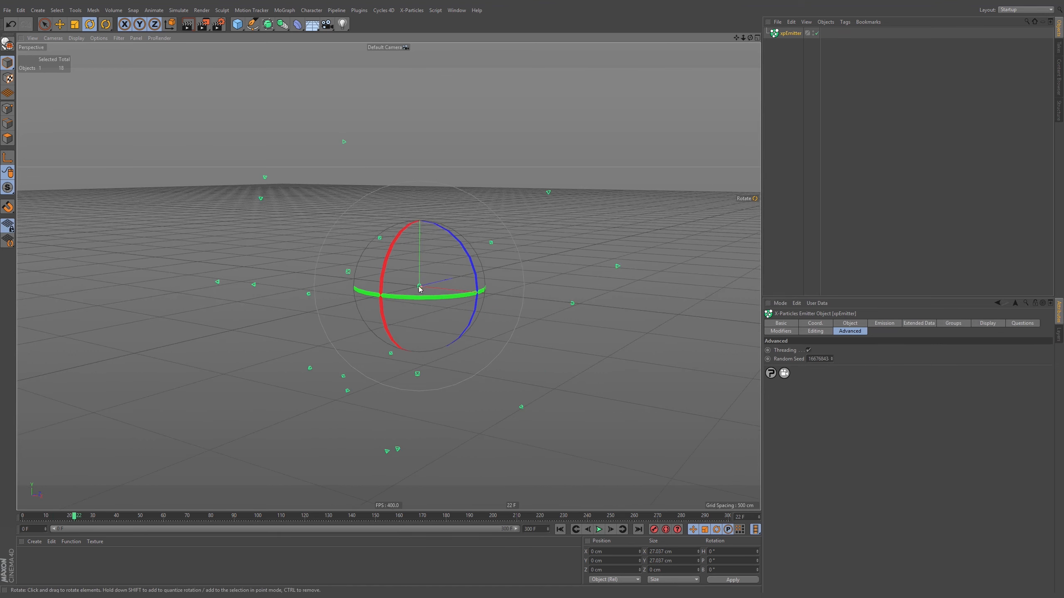
{"action": "left_click_drag", "start_coordinate": [439, 289], "coordinate": [404, 270], "text": "alt"}
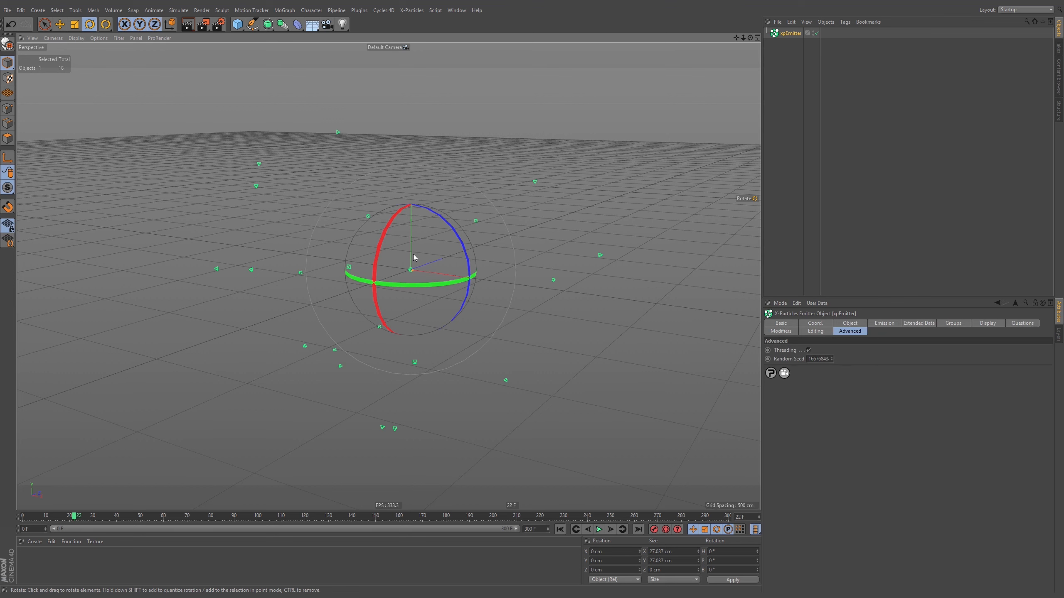
{"action": "left_click_drag", "start_coordinate": [453, 255], "coordinate": [420, 251], "text": "alt"}
Change the Emitter Shape to Circle, enable Ring Only and replay the simulation.
{"action": "left_click", "coordinate": [849, 323]}
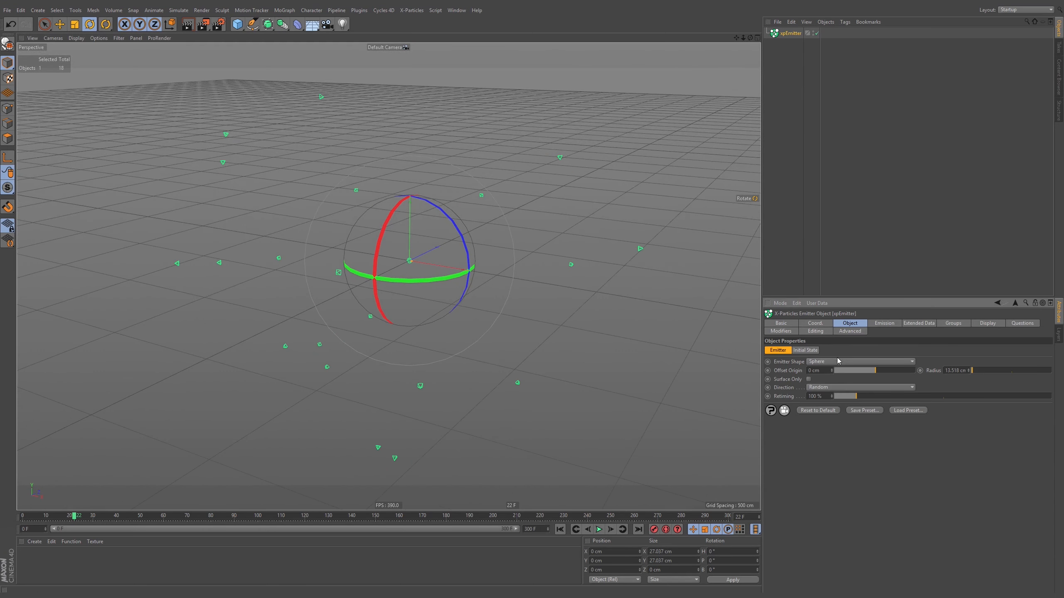
{"action": "left_click", "coordinate": [832, 361]}
{"action": "left_click", "coordinate": [816, 380]}
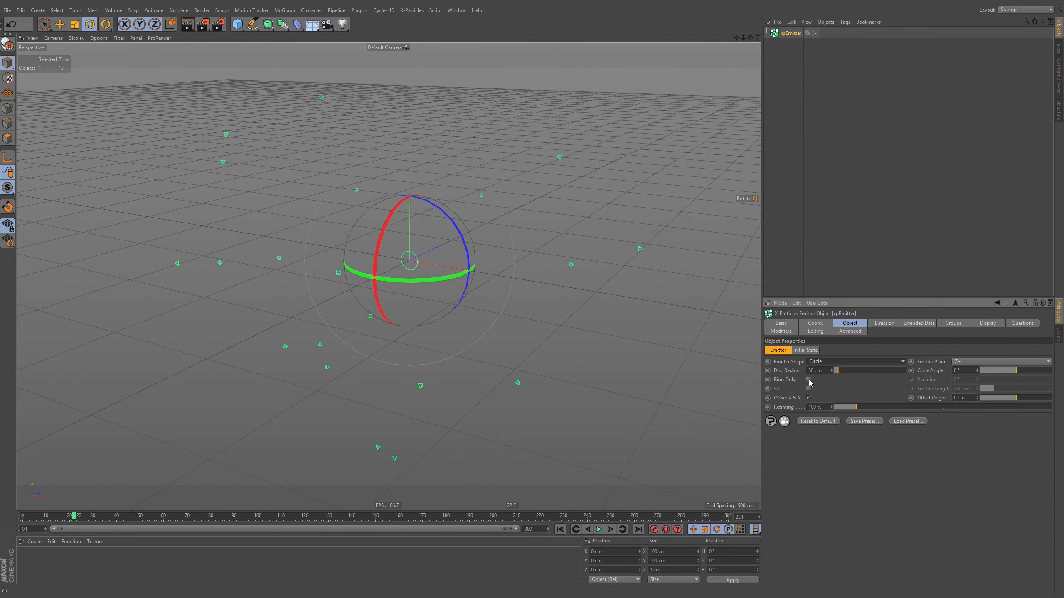
{"action": "left_click", "coordinate": [809, 379]}
{"action": "left_click", "coordinate": [561, 529]}
{"action": "left_click", "coordinate": [599, 529]}
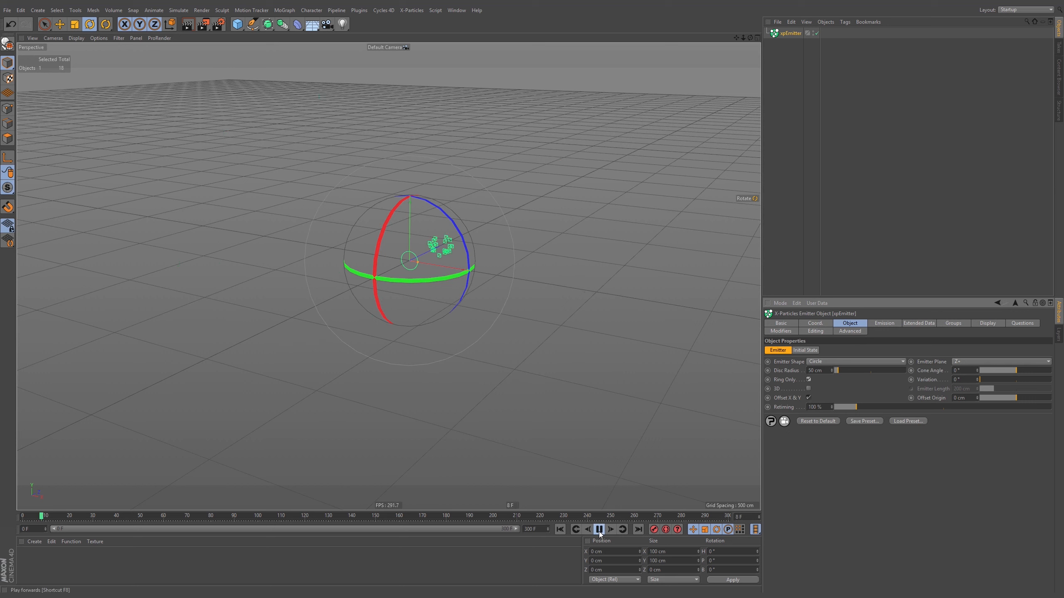
Try replaying the circle emission with Offset X & Y turned off.
{"action": "left_click", "coordinate": [809, 398]}
{"action": "left_click", "coordinate": [560, 530]}
{"action": "left_click", "coordinate": [598, 529]}
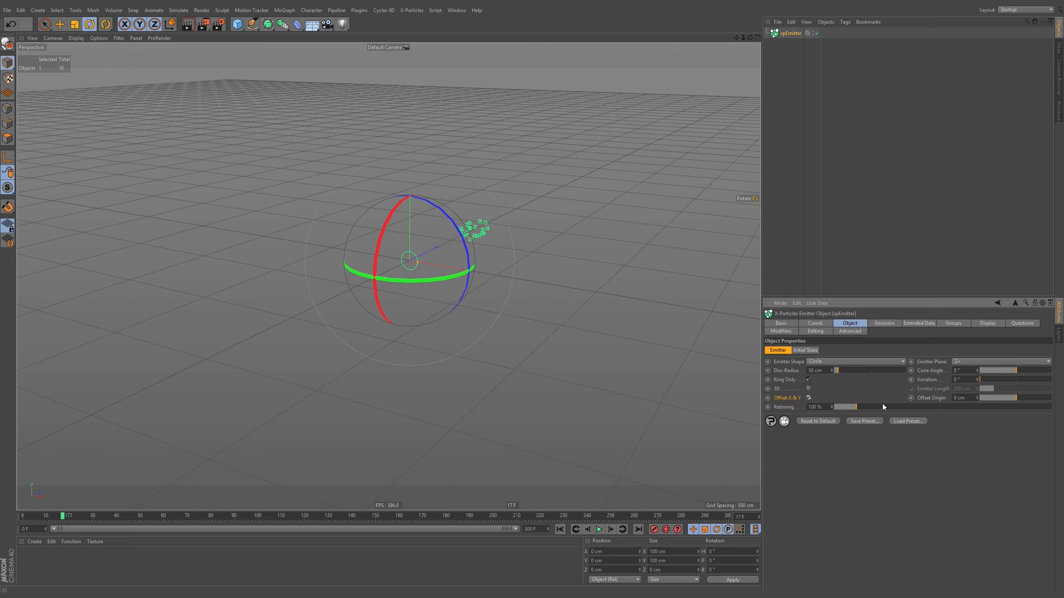
Set the circle emitter's Cone Angle to 90°, replay the simulation from the first frame and stop the playback.
{"action": "left_click_drag", "start_coordinate": [1025, 371], "coordinate": [1052, 371]}
{"action": "left_click", "coordinate": [560, 529]}
{"action": "left_click", "coordinate": [598, 529]}
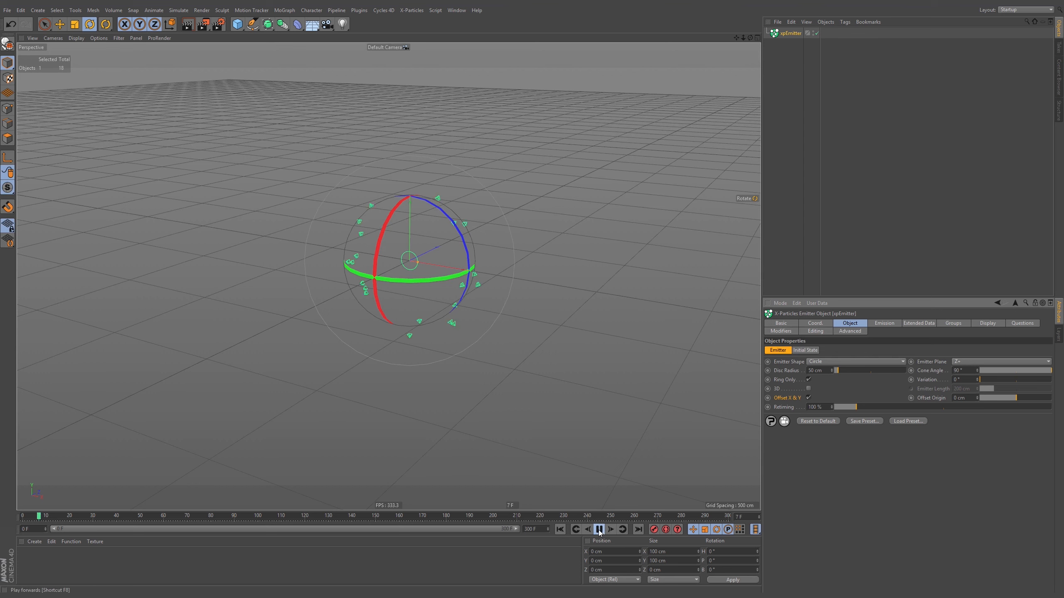
{"action": "left_click_drag", "start_coordinate": [415, 260], "coordinate": [462, 275], "text": "alt"}
{"action": "scroll", "coordinate": [424, 255], "scroll_direction": "up", "scroll_amount": 5}
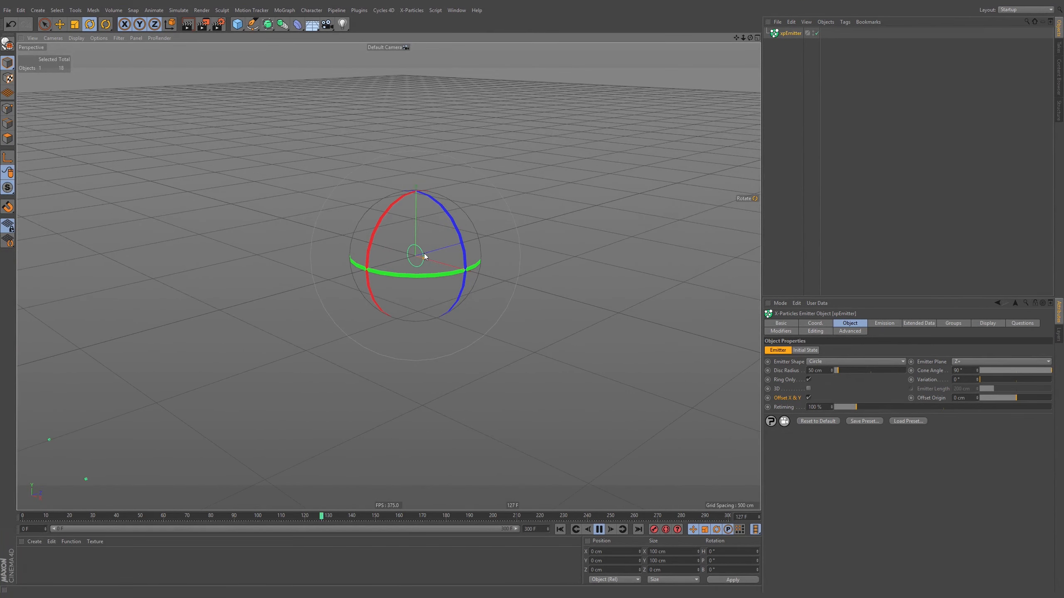
{"action": "left_click", "coordinate": [599, 529]}
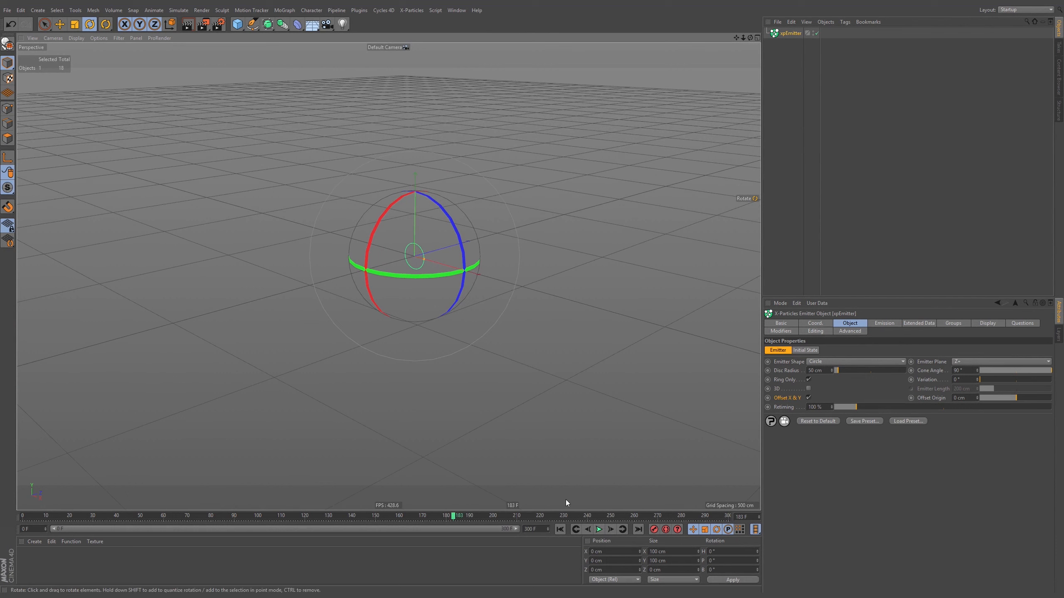
Add a sphere primitive at the emitter and shrink its radius to about 36 cm.
{"action": "left_click_drag", "start_coordinate": [419, 258], "coordinate": [428, 227], "text": "alt"}
{"action": "left_click", "coordinate": [242, 25]}
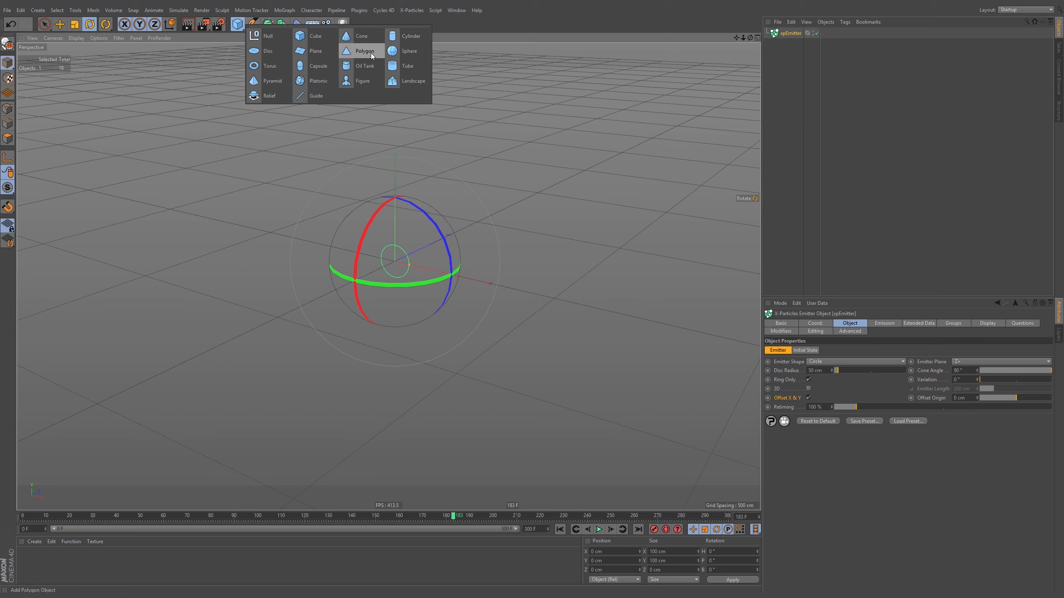
{"action": "left_click", "coordinate": [414, 50]}
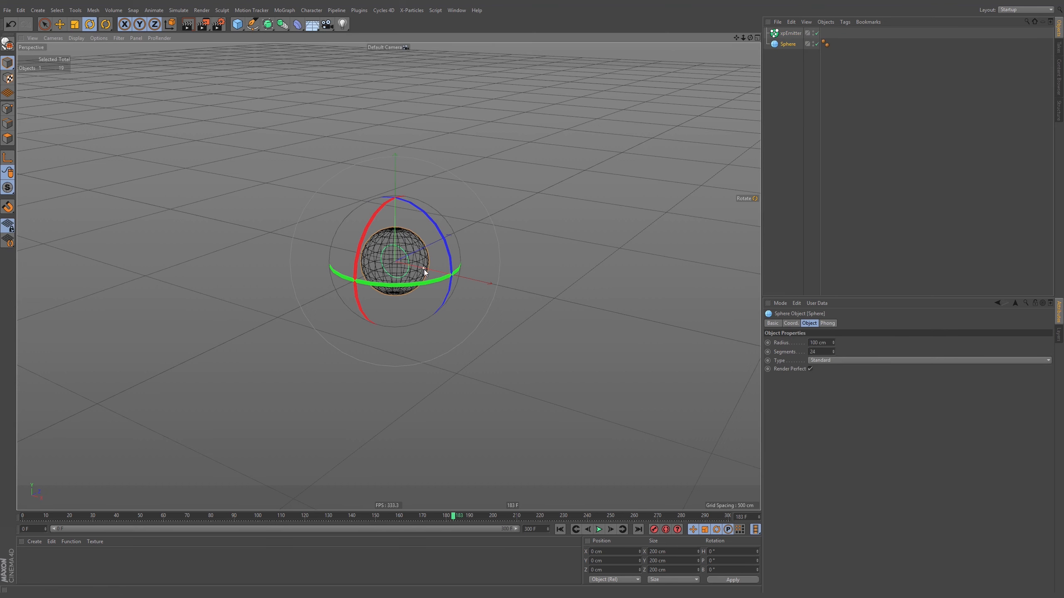
{"action": "left_click_drag", "start_coordinate": [423, 269], "coordinate": [407, 270]}
{"action": "right_click_drag", "start_coordinate": [377, 251], "coordinate": [403, 272], "text": "alt"}
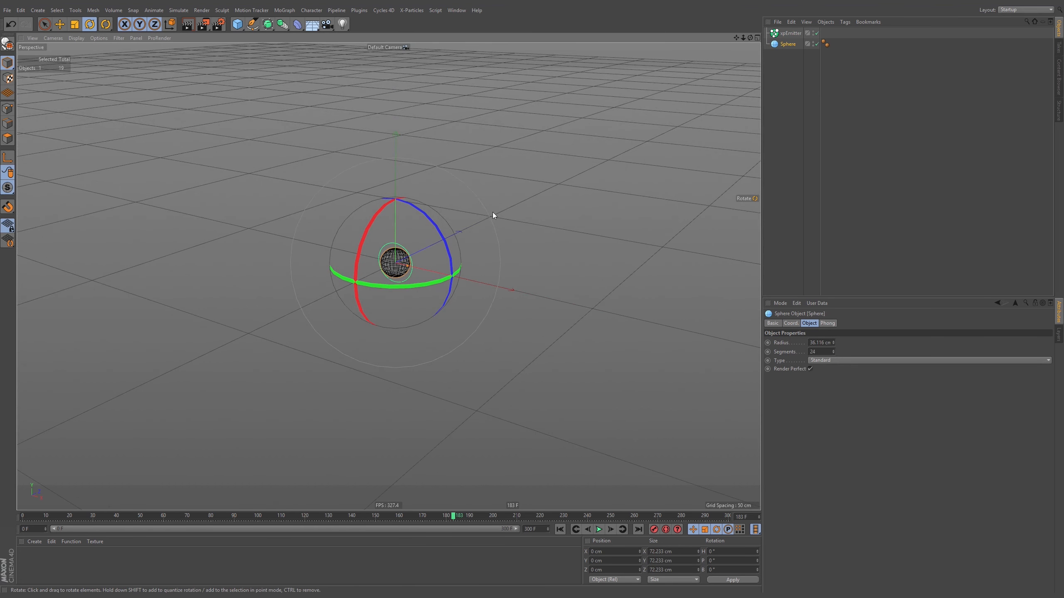
Set the Emitter Shape to Object with the sphere as its source, and enable One Particle Per Source Element.
{"action": "left_click", "coordinate": [775, 33]}
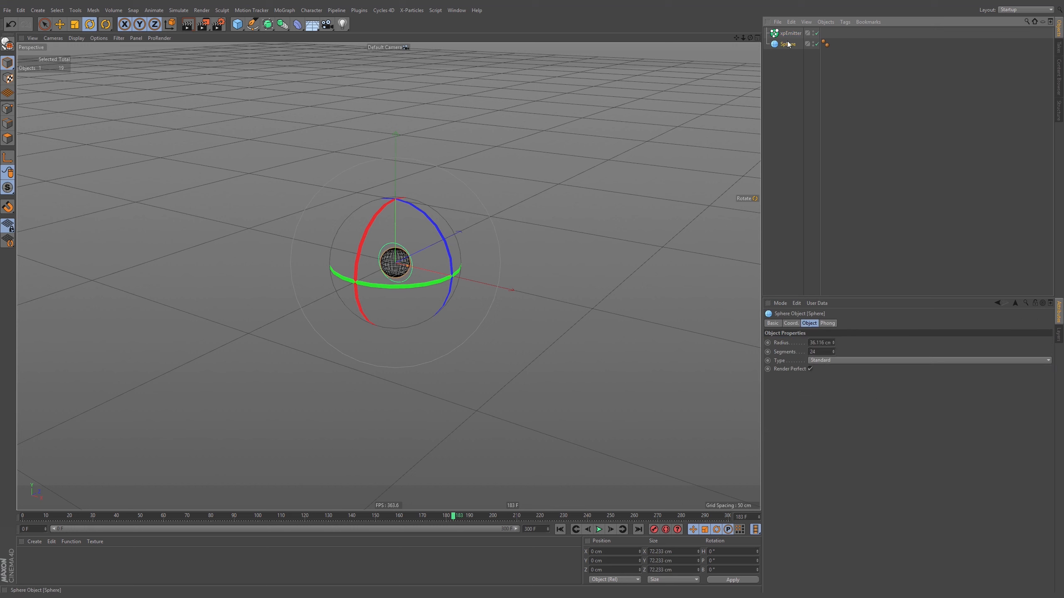
{"action": "left_click", "coordinate": [832, 362]}
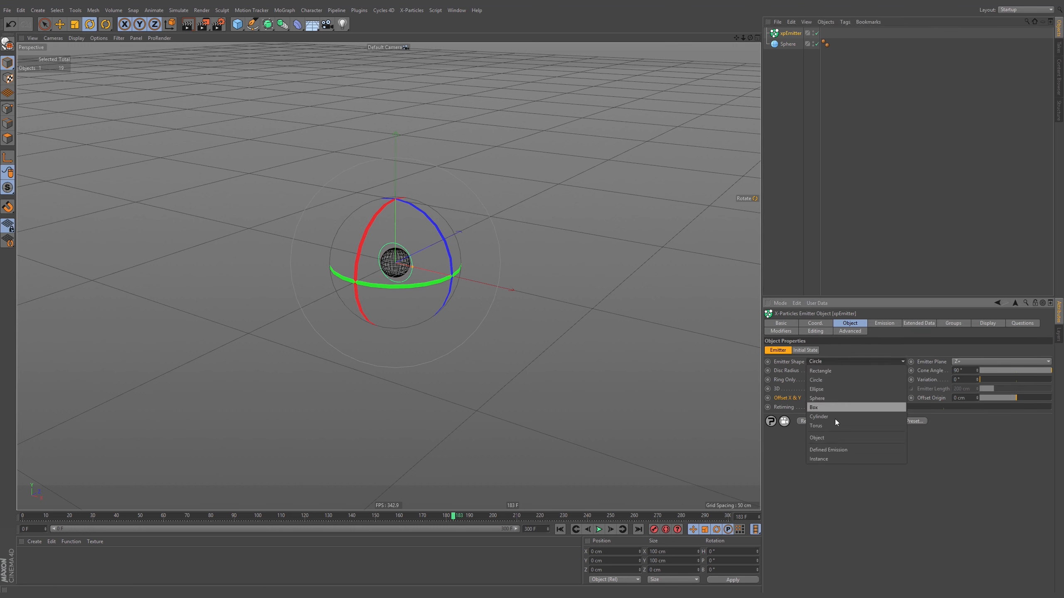
{"action": "left_click", "coordinate": [831, 437]}
{"action": "left_click_drag", "start_coordinate": [788, 43], "coordinate": [823, 204]}
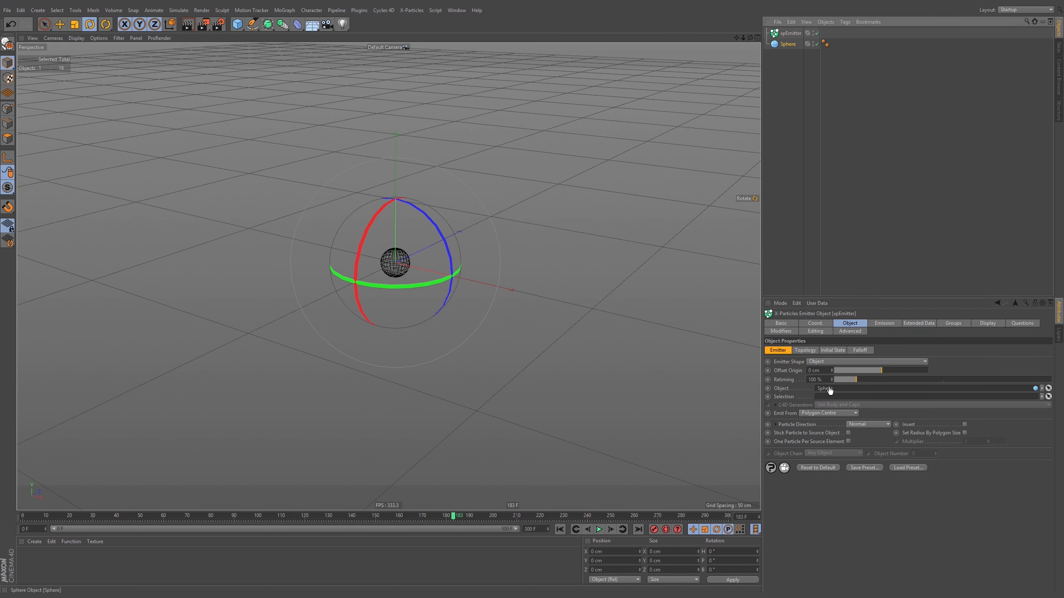
{"action": "left_click_drag", "start_coordinate": [829, 390], "coordinate": [828, 389]}
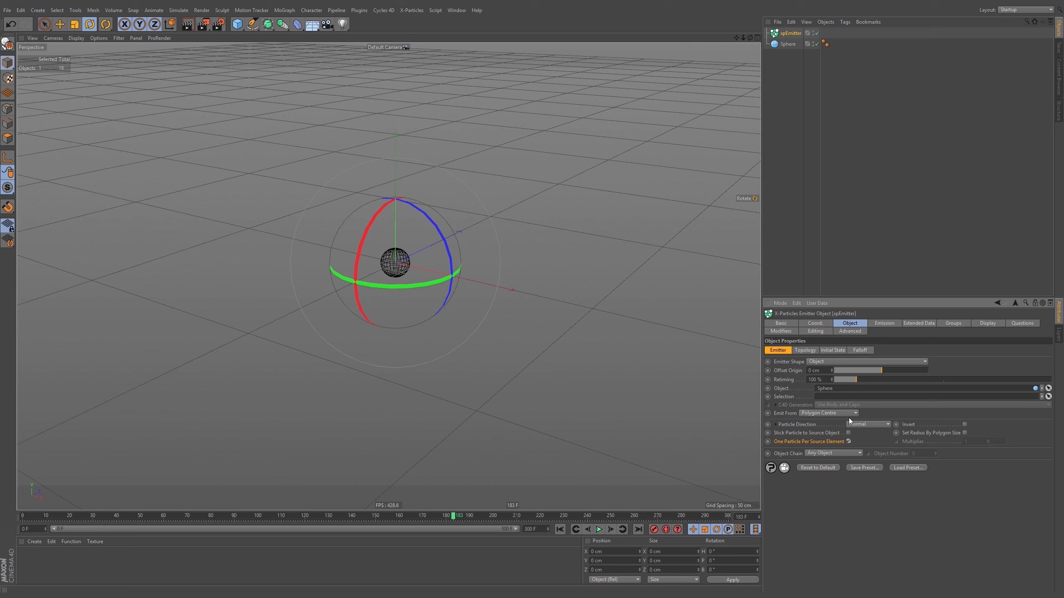
{"action": "left_click", "coordinate": [776, 425]}
{"action": "left_click", "coordinate": [776, 424]}
Check the emission settings, replay the simulation and examine the particles emitted from the sphere's polygons.
{"action": "left_click", "coordinate": [873, 323]}
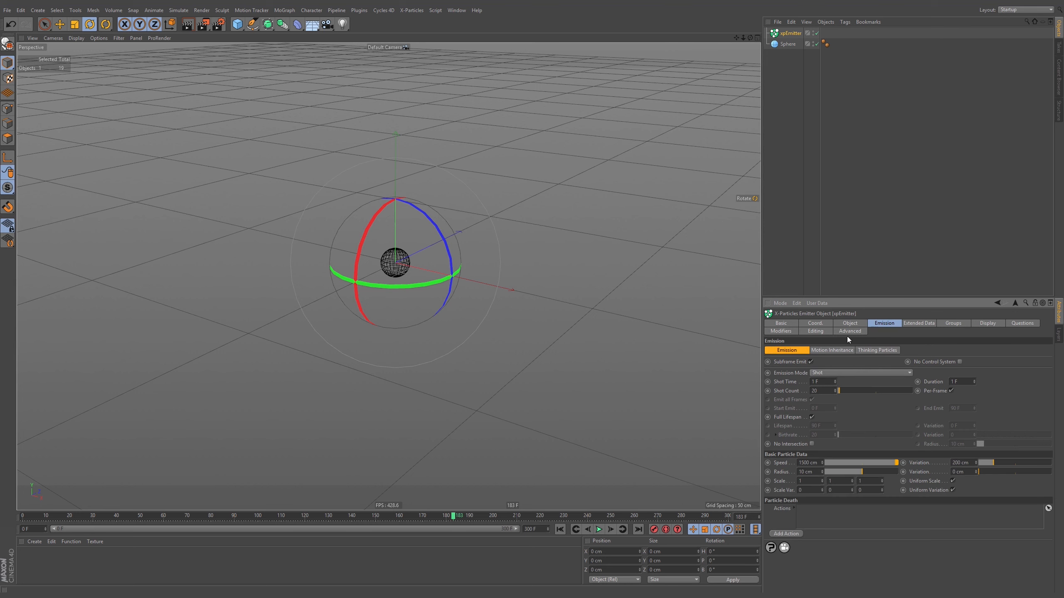
{"action": "left_click", "coordinate": [560, 529]}
{"action": "left_click", "coordinate": [599, 530]}
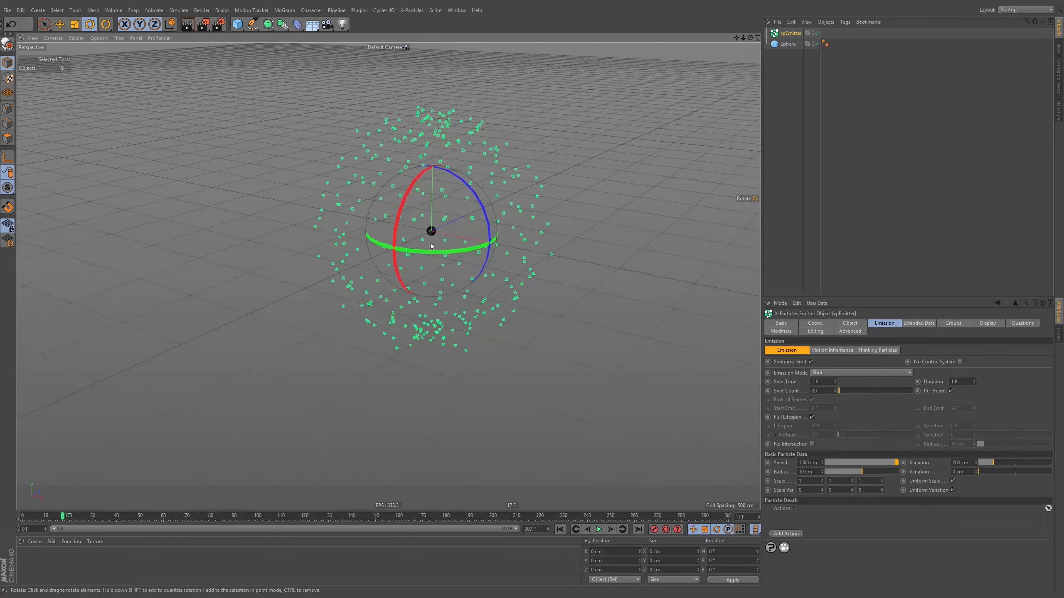
{"action": "left_click_drag", "start_coordinate": [386, 279], "coordinate": [415, 239], "text": "alt"}
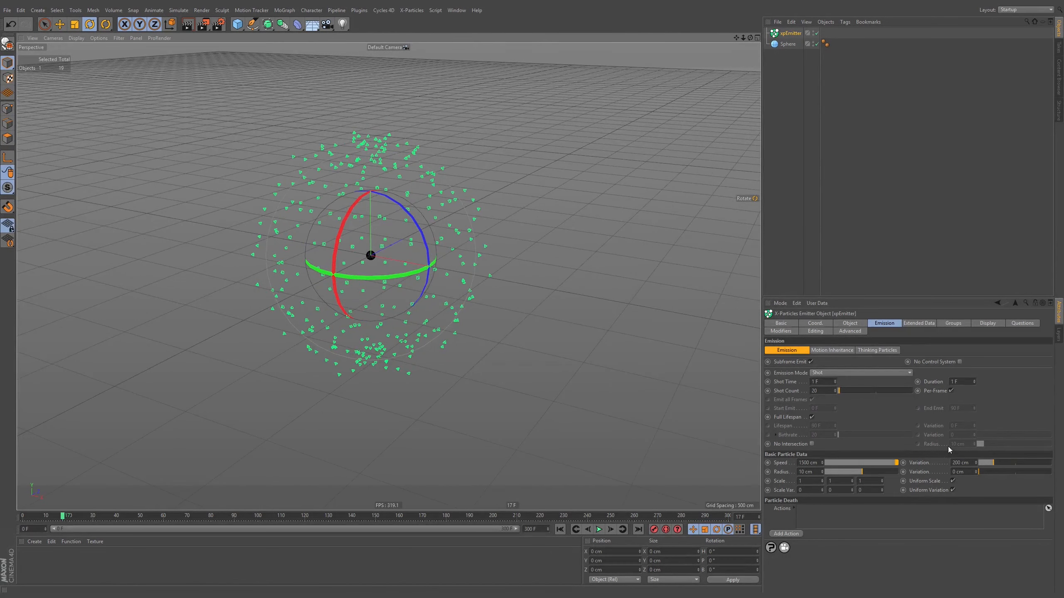
Set the particle Speed Variation to 0 cm, replay the simulation and pause it to examine the particle shell.
{"action": "left_click_drag", "start_coordinate": [970, 463], "coordinate": [926, 466]}
{"action": "type", "text": "0"}
{"action": "key", "text": "Return"}
{"action": "left_click", "coordinate": [560, 530]}
{"action": "left_click", "coordinate": [598, 530]}
{"action": "left_click", "coordinate": [599, 530]}
{"action": "left_click_drag", "start_coordinate": [447, 296], "coordinate": [452, 223], "text": "alt"}
Change the sphere primitive's type to Icosahedron.
{"action": "left_click", "coordinate": [787, 44]}
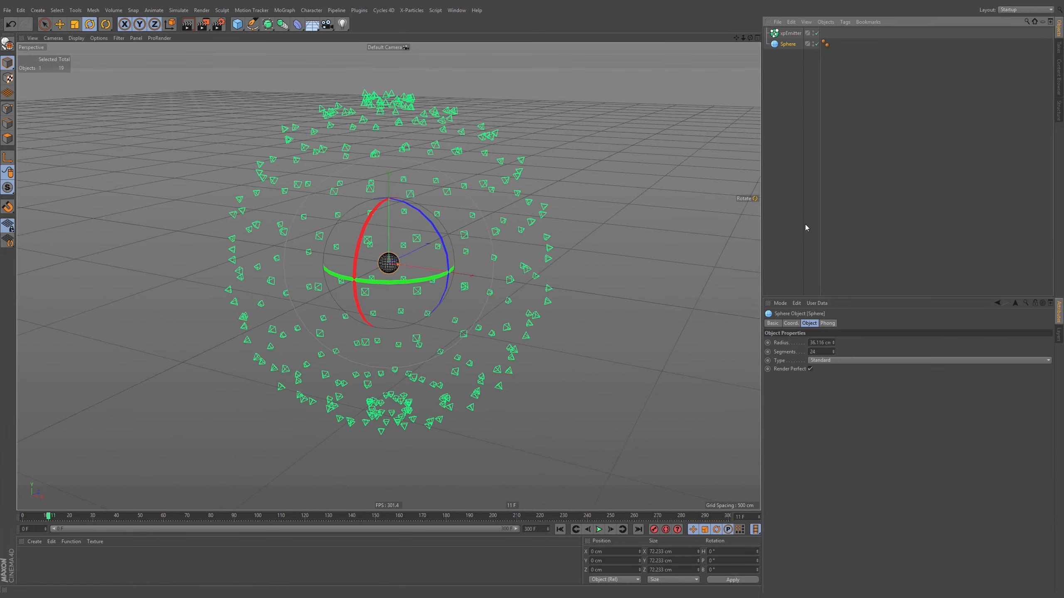
{"action": "left_click", "coordinate": [820, 361]}
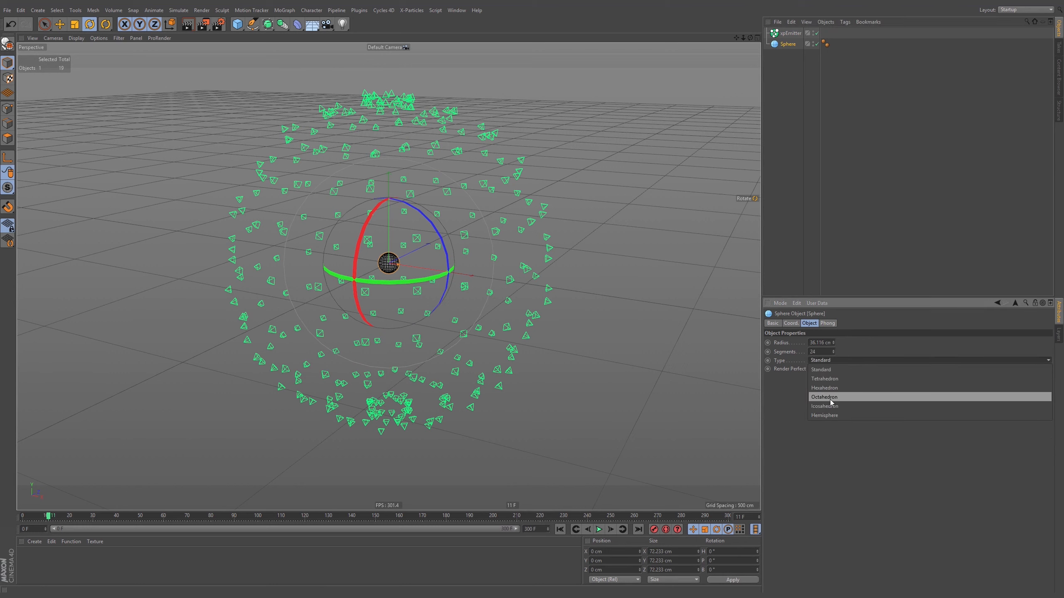
{"action": "left_click", "coordinate": [830, 399]}
{"action": "left_click", "coordinate": [826, 361]}
{"action": "left_click", "coordinate": [831, 405]}
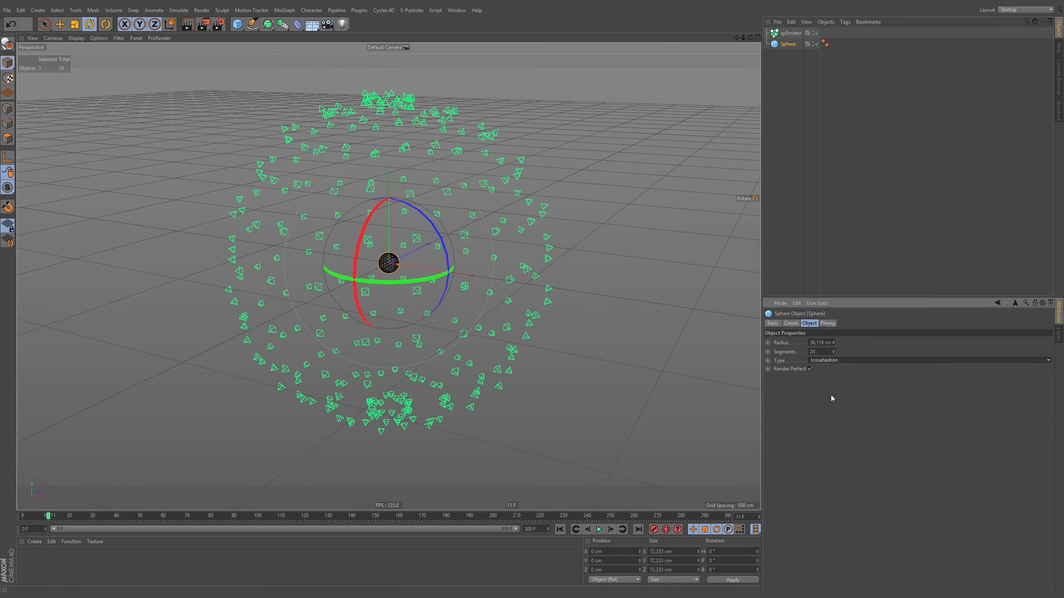
Reduce the icosahedral sphere to 10 segments and replay the simulation from the first frame.
{"action": "left_click_drag", "start_coordinate": [835, 353], "coordinate": [835, 357]}
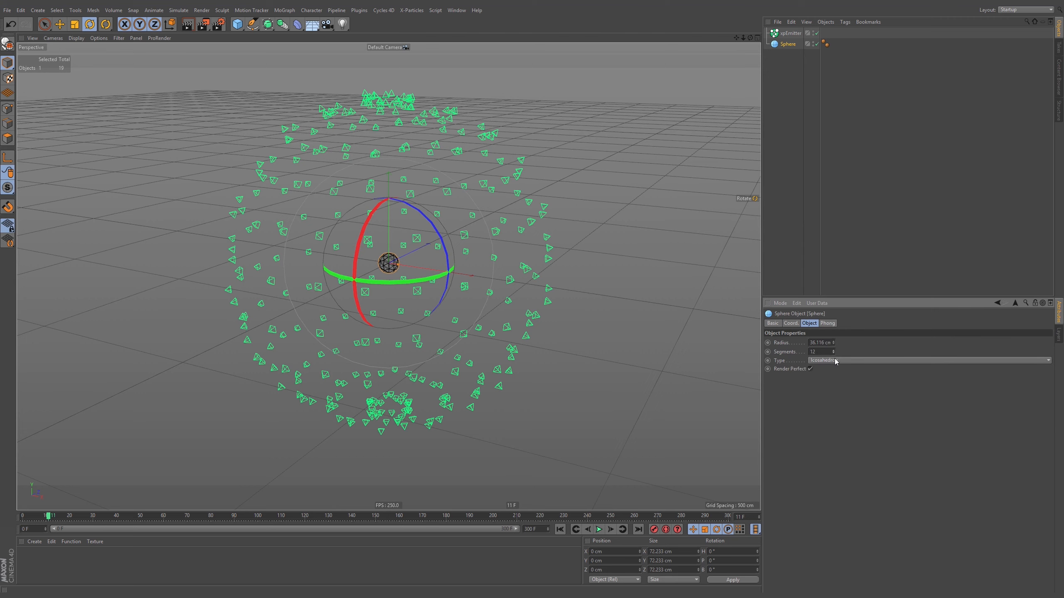
{"action": "scroll", "coordinate": [546, 235], "scroll_direction": "up", "scroll_amount": 10}
{"action": "scroll", "coordinate": [427, 235], "scroll_direction": "down", "scroll_amount": 10}
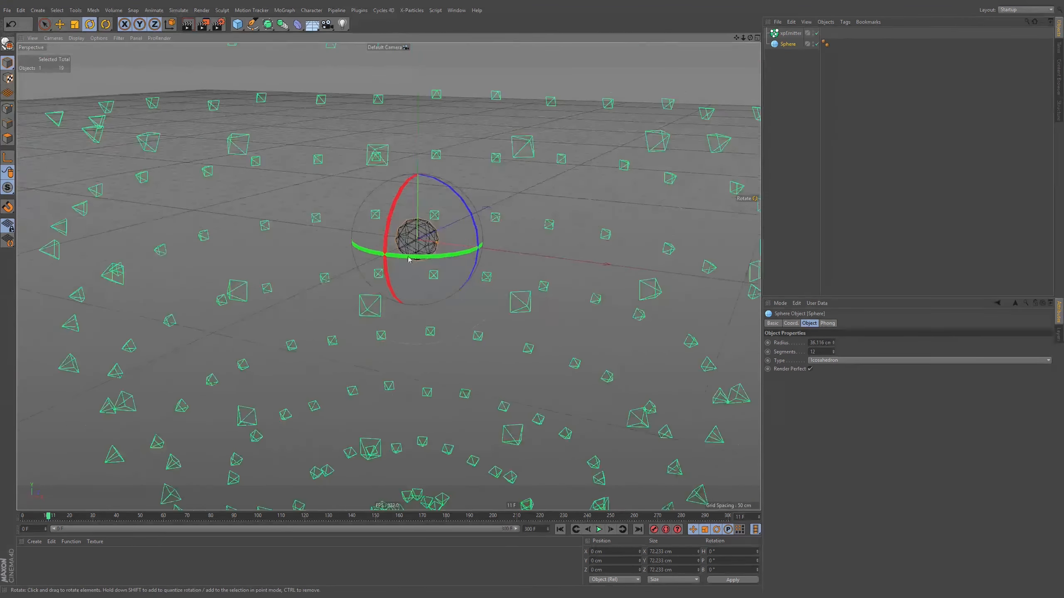
{"action": "left_click", "coordinate": [834, 354]}
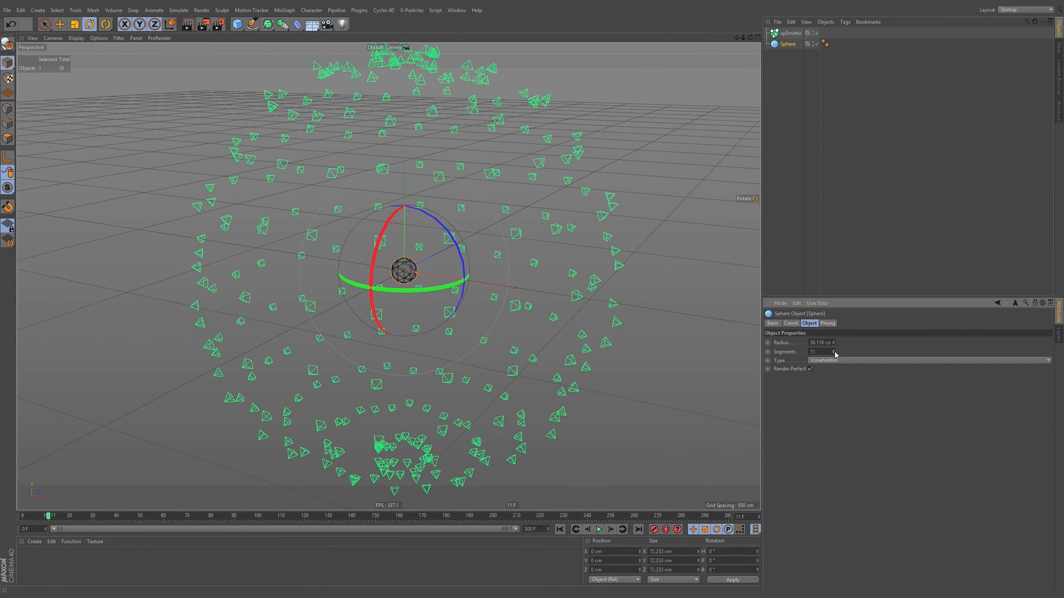
{"action": "left_click_drag", "start_coordinate": [834, 355], "coordinate": [836, 356]}
{"action": "left_click", "coordinate": [834, 354]}
{"action": "left_click", "coordinate": [560, 529]}
{"action": "left_click", "coordinate": [598, 529]}
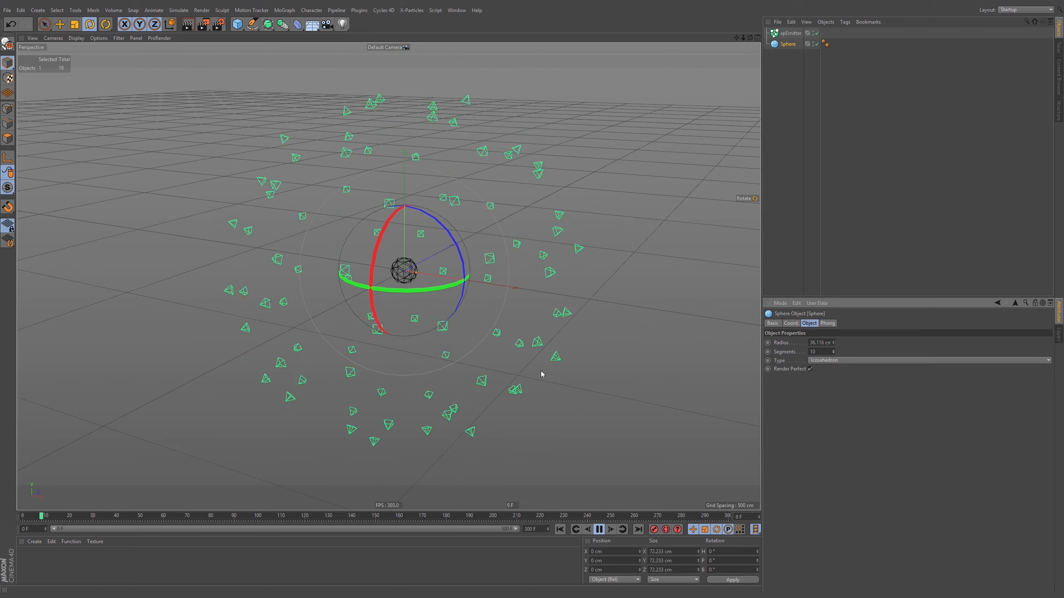
Replay the simulation from the first frame and pause it to examine the spacing of the particles around the sphere.
{"action": "mouse_move", "coordinate": [387, 268]}
{"action": "left_mouse_down", "text": "alt"}
{"action": "mouse_move", "coordinate": [404, 268]}
{"action": "mouse_move", "coordinate": [389, 272]}
{"action": "left_mouse_up", "text": "alt"}
{"action": "middle_click_drag", "start_coordinate": [389, 272], "coordinate": [373, 261], "text": "alt"}
{"action": "left_click_drag", "start_coordinate": [361, 265], "coordinate": [371, 263], "text": "alt"}
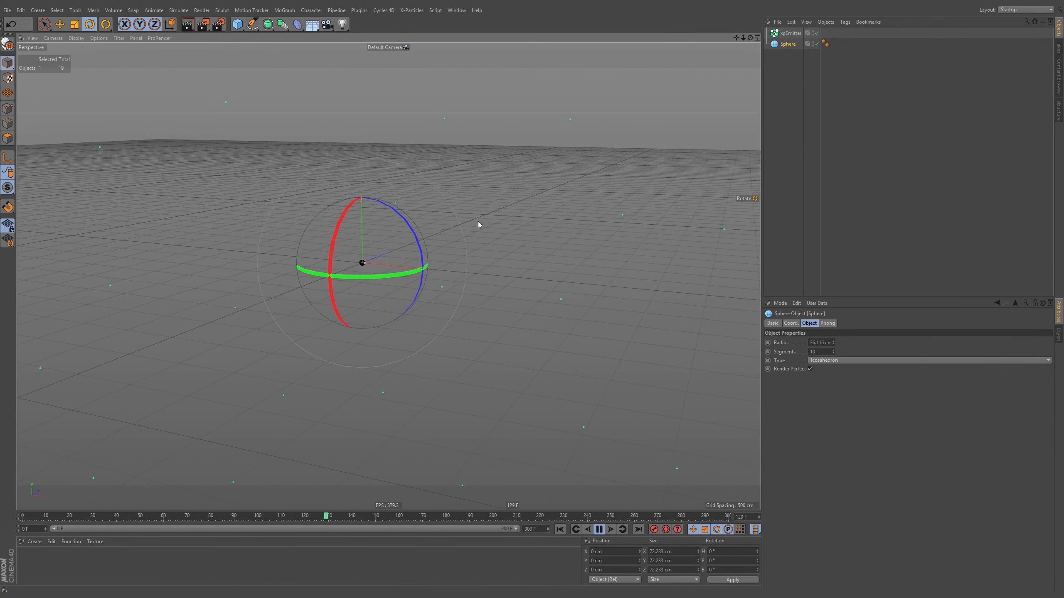
{"action": "left_click", "coordinate": [599, 530]}
{"action": "left_click", "coordinate": [560, 529]}
{"action": "left_click", "coordinate": [599, 530]}
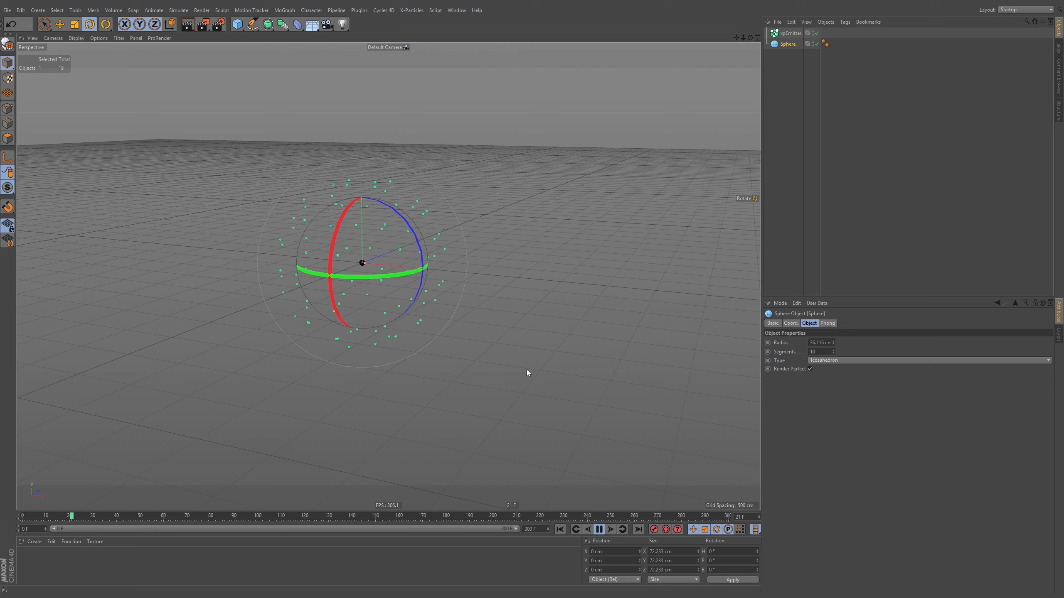
{"action": "left_click", "coordinate": [599, 530]}
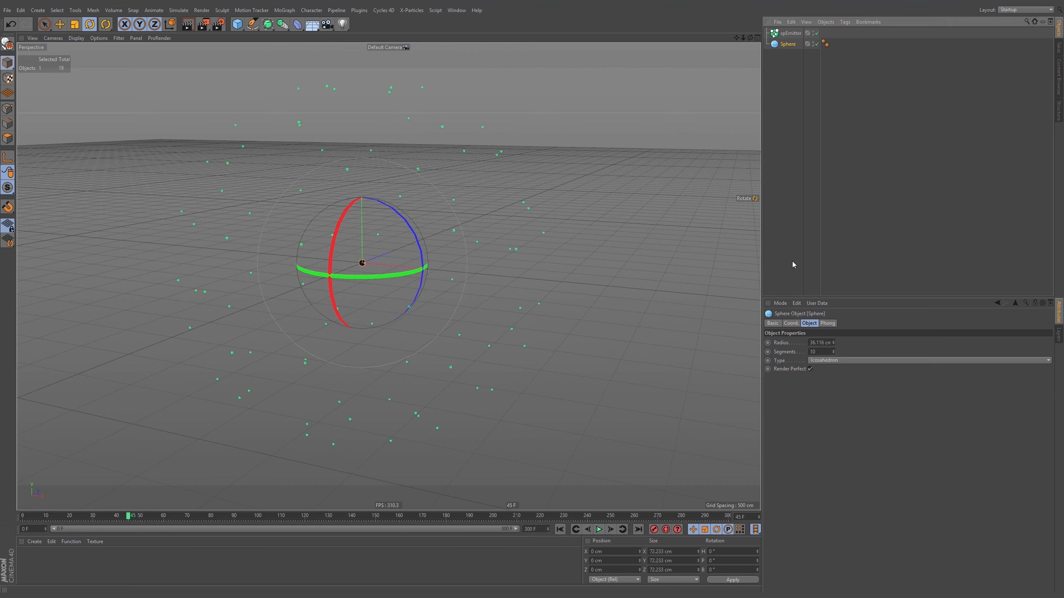
Set the sphere's Segments to 40 and replay the simulation from the first frame.
{"action": "left_click", "coordinate": [823, 353]}
{"action": "key", "text": "BackSpace"}
{"action": "key", "text": "BackSpace"}
{"action": "type", "text": "40"}
{"action": "key", "text": "Return"}
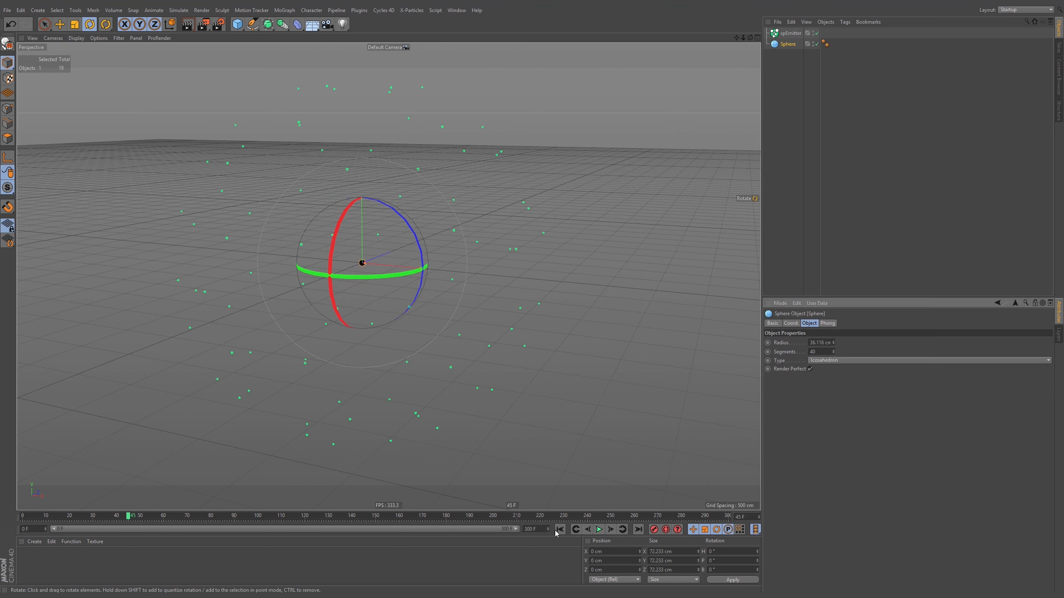
{"action": "left_click", "coordinate": [560, 529]}
{"action": "left_click", "coordinate": [598, 530]}
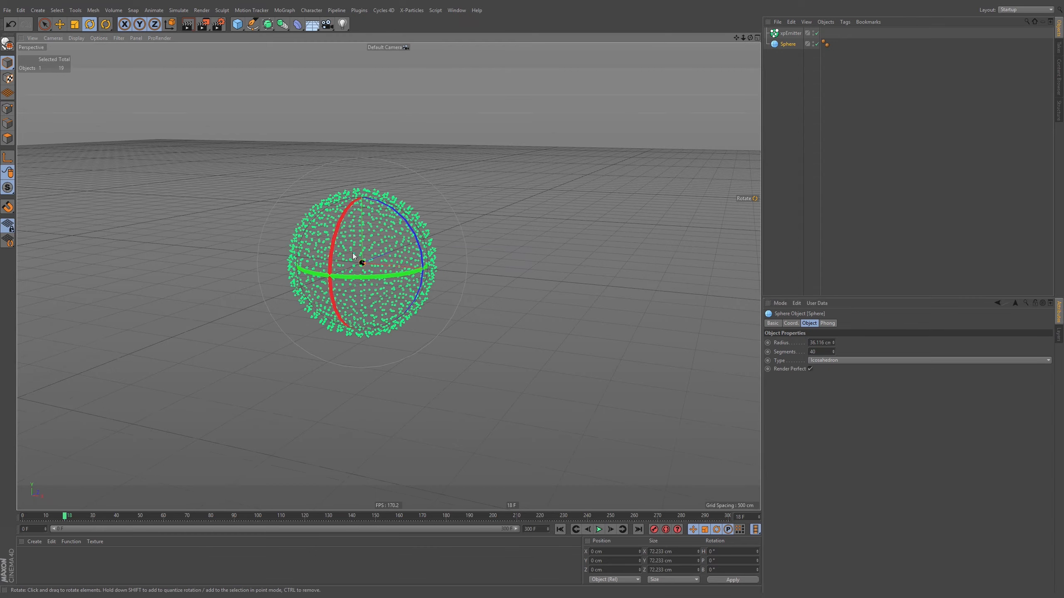
Switch the viewport display to Gouraud Shading (Lines) and examine the sphere's triangular polygons up close.
{"action": "left_click_drag", "start_coordinate": [353, 252], "coordinate": [372, 257], "text": "alt"}
{"action": "right_click_drag", "start_coordinate": [342, 250], "coordinate": [357, 255], "text": "alt"}
{"action": "left_click_drag", "start_coordinate": [358, 255], "coordinate": [368, 274], "text": "alt"}
{"action": "right_click_drag", "start_coordinate": [369, 273], "coordinate": [593, 241], "text": "alt"}
{"action": "key", "text": "n"}
{"action": "key", "text": "a"}
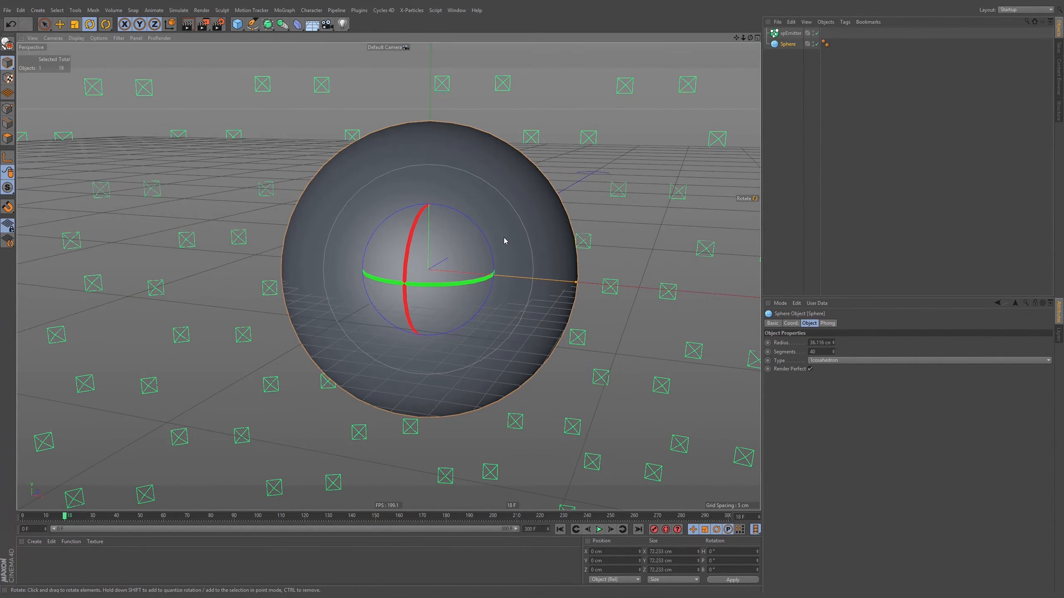
{"action": "key", "text": "n"}
{"action": "key", "text": "b"}
{"action": "left_click_drag", "start_coordinate": [486, 245], "coordinate": [444, 237], "text": "alt"}
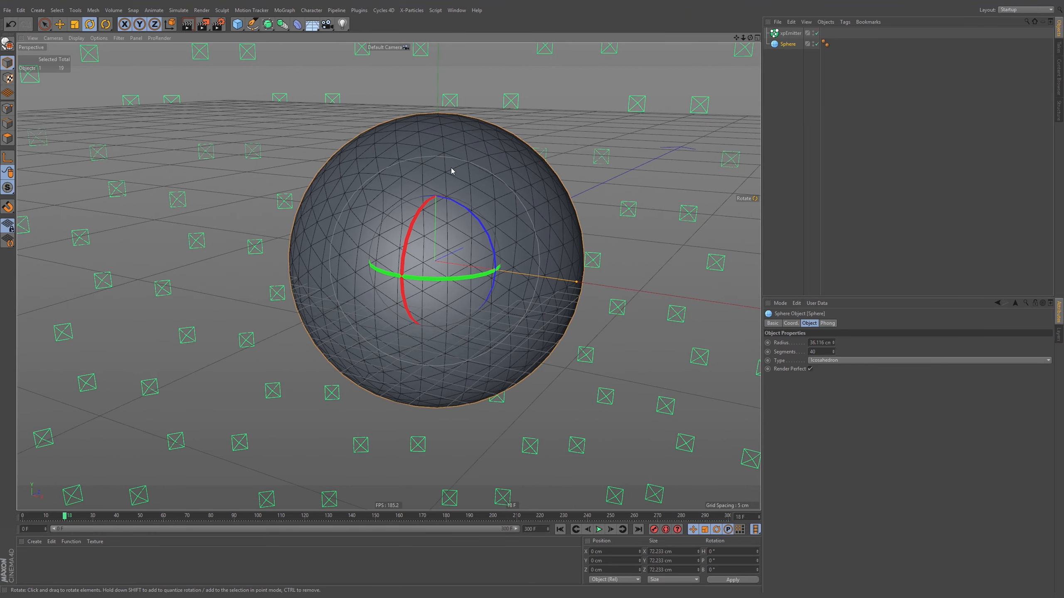
Raise the start of the Random Blend curve under the xpEmitter's Particle Direction to about 0.4 and replay the simulation.
{"action": "right_click_drag", "start_coordinate": [456, 224], "coordinate": [368, 273], "text": "alt"}
{"action": "middle_click_drag", "start_coordinate": [448, 231], "coordinate": [369, 272], "text": "alt"}
{"action": "right_click_drag", "start_coordinate": [423, 251], "coordinate": [394, 261], "text": "alt"}
{"action": "left_click_drag", "start_coordinate": [395, 262], "coordinate": [394, 255], "text": "alt"}
{"action": "left_click", "coordinate": [792, 34]}
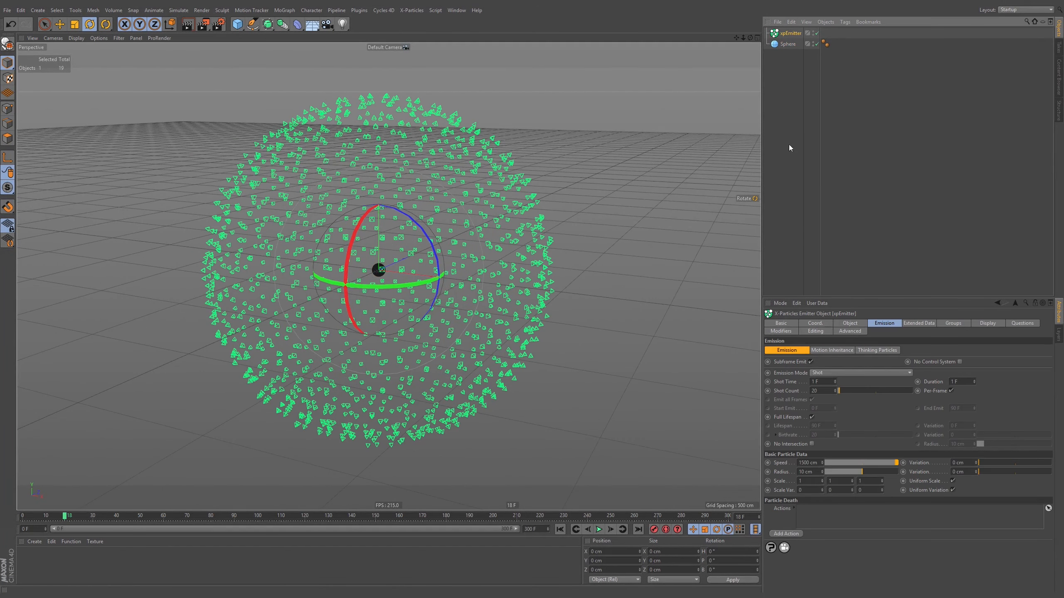
{"action": "left_click", "coordinate": [851, 324]}
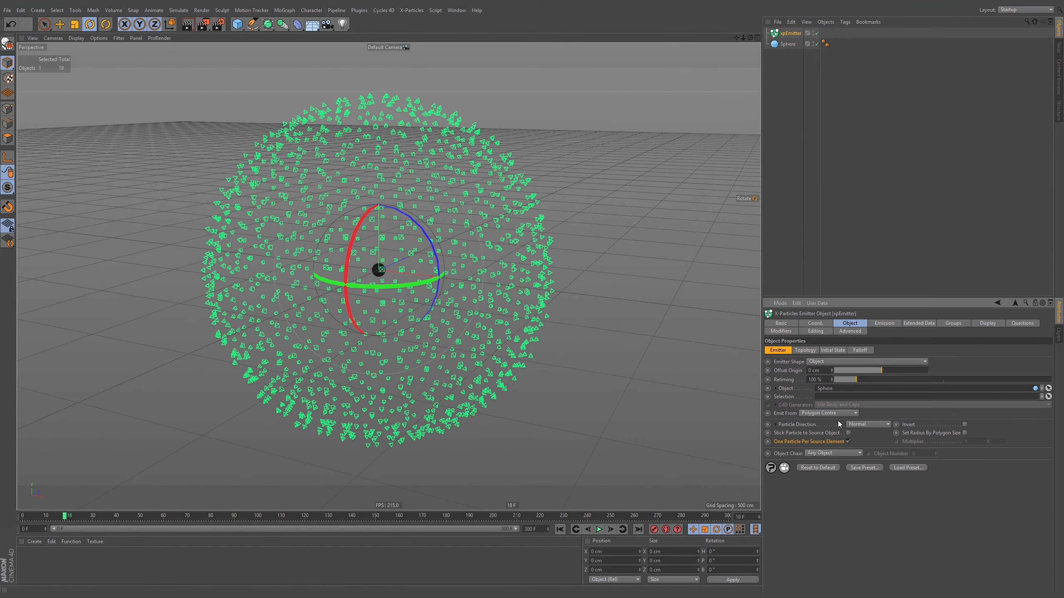
{"action": "left_click", "coordinate": [786, 424]}
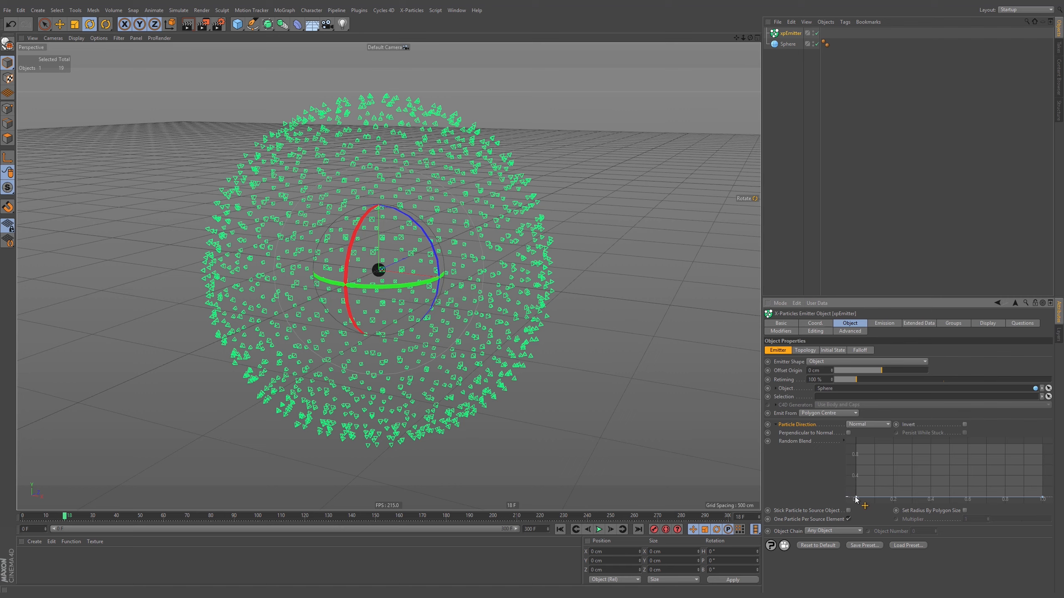
{"action": "left_click_drag", "start_coordinate": [856, 497], "coordinate": [855, 474]}
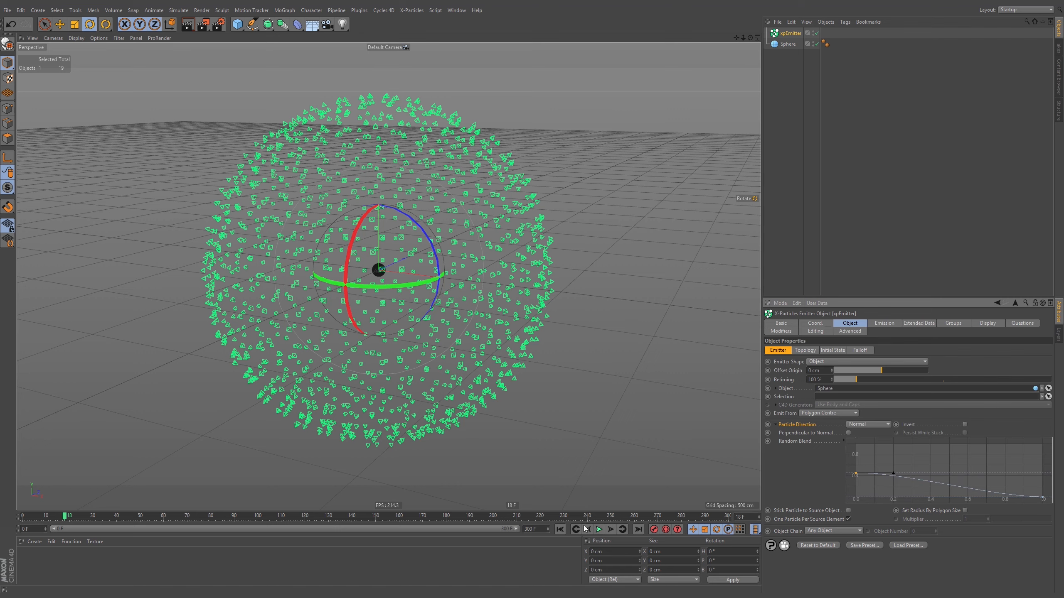
{"action": "left_click", "coordinate": [599, 531]}
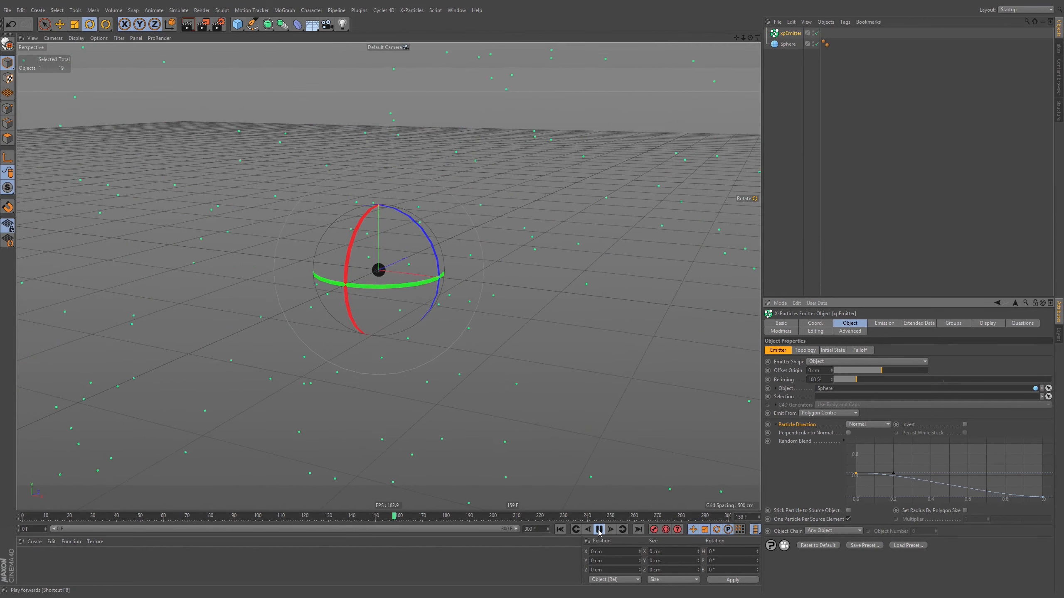
{"action": "left_click", "coordinate": [576, 530]}
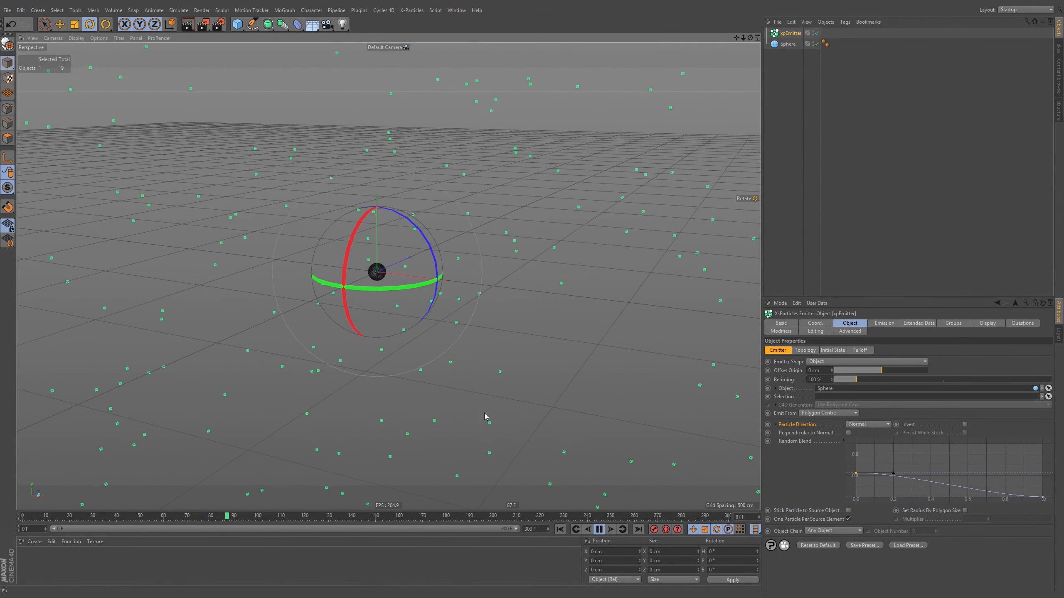
{"action": "left_click", "coordinate": [599, 529]}
{"action": "left_click", "coordinate": [561, 529]}
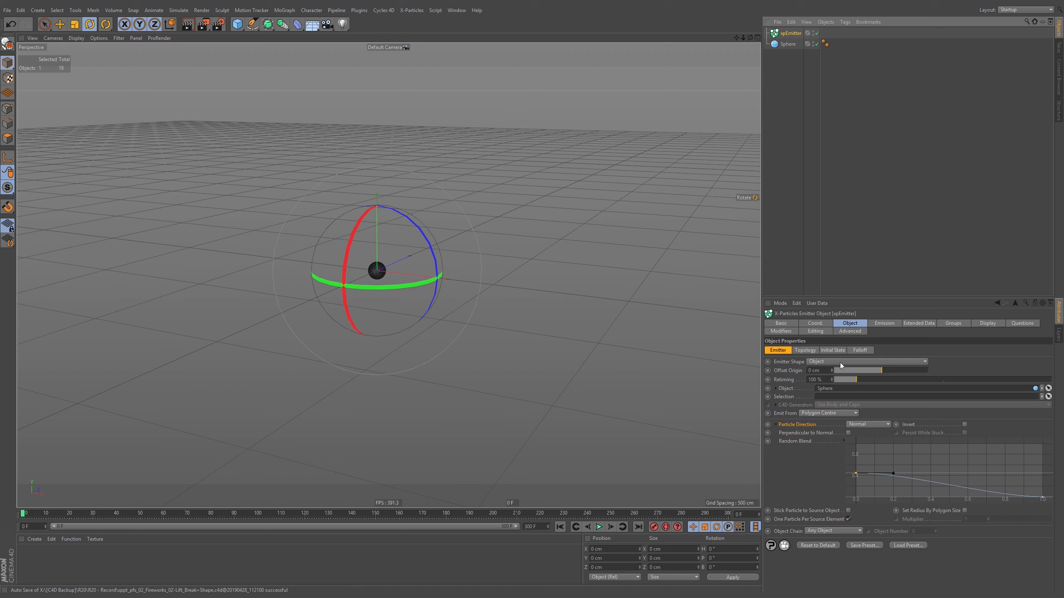
Disable Full Lifespan in the xpEmitter's emission settings, set the Lifespan to 30 F and play the simulation.
{"action": "left_click", "coordinate": [889, 323]}
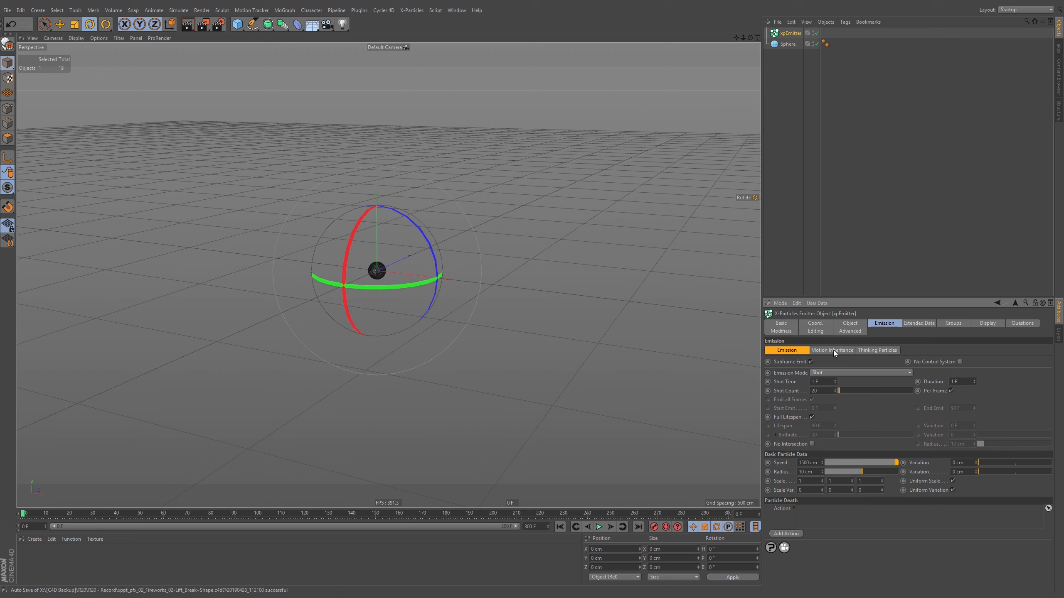
{"action": "left_click", "coordinate": [812, 417]}
{"action": "type", "text": "30"}
{"action": "key", "text": "Return"}
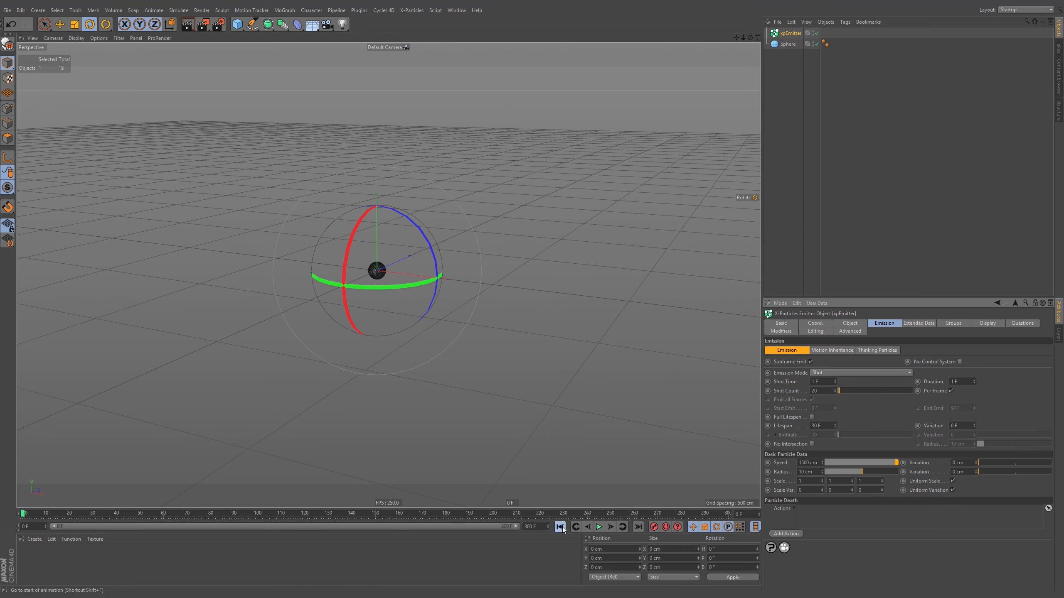
{"action": "left_click", "coordinate": [598, 527]}
{"action": "middle_click_drag", "start_coordinate": [379, 279], "coordinate": [358, 281], "text": "alt"}
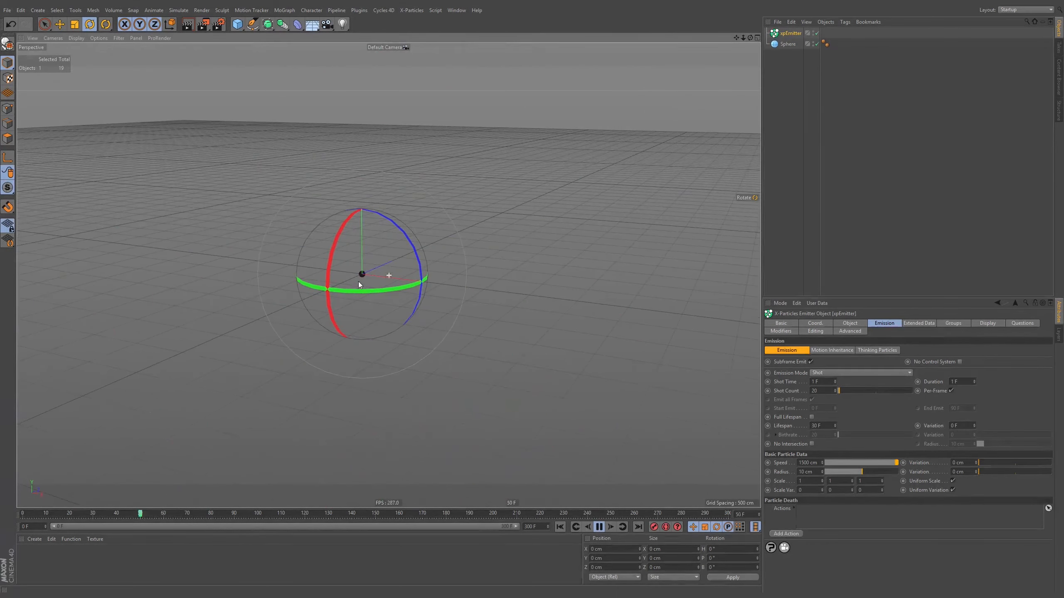
Set the xpEmitter's Lifespan Variation to 20 F.
{"action": "left_click_drag", "start_coordinate": [963, 427], "coordinate": [884, 442]}
{"action": "type", "text": "20"}
{"action": "key", "text": "Return"}
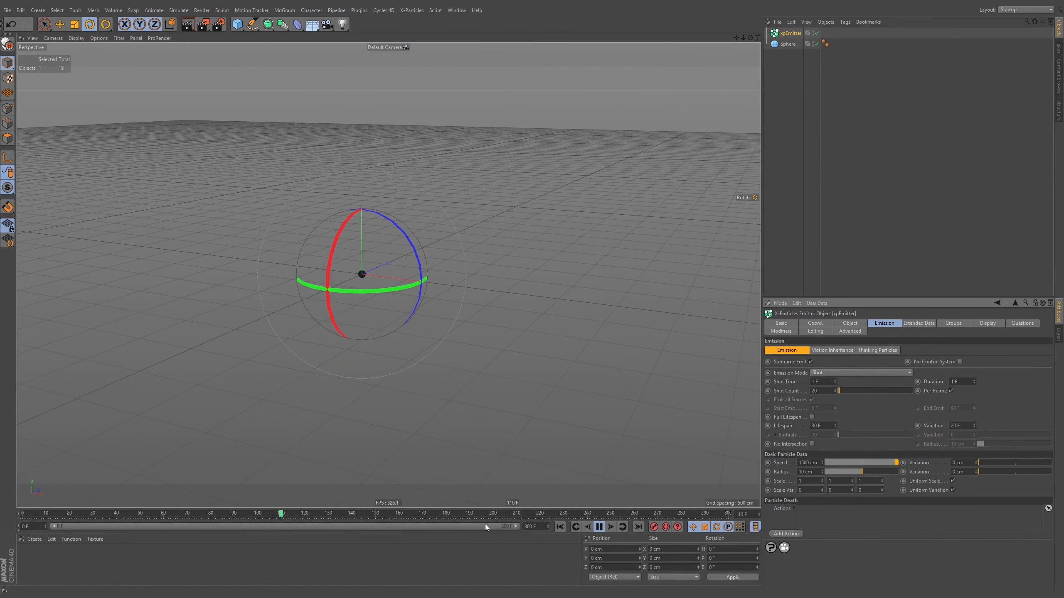
Replay the simulation several times and pause it to examine how the particles die off around the shell.
{"action": "left_click", "coordinate": [561, 527]}
{"action": "left_click", "coordinate": [598, 528]}
{"action": "left_click", "coordinate": [565, 527]}
{"action": "left_click", "coordinate": [598, 528]}
{"action": "left_click", "coordinate": [600, 527]}
{"action": "left_click", "coordinate": [563, 528]}
{"action": "left_click", "coordinate": [600, 528]}
{"action": "left_click", "coordinate": [599, 527]}
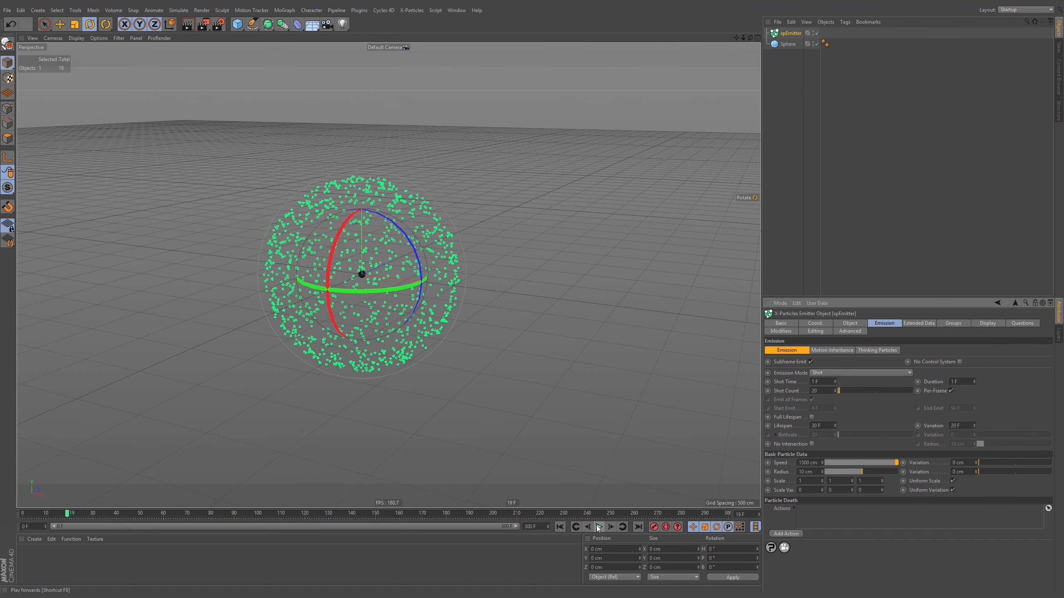
{"action": "right_click_drag", "start_coordinate": [403, 245], "coordinate": [549, 170], "text": "alt"}
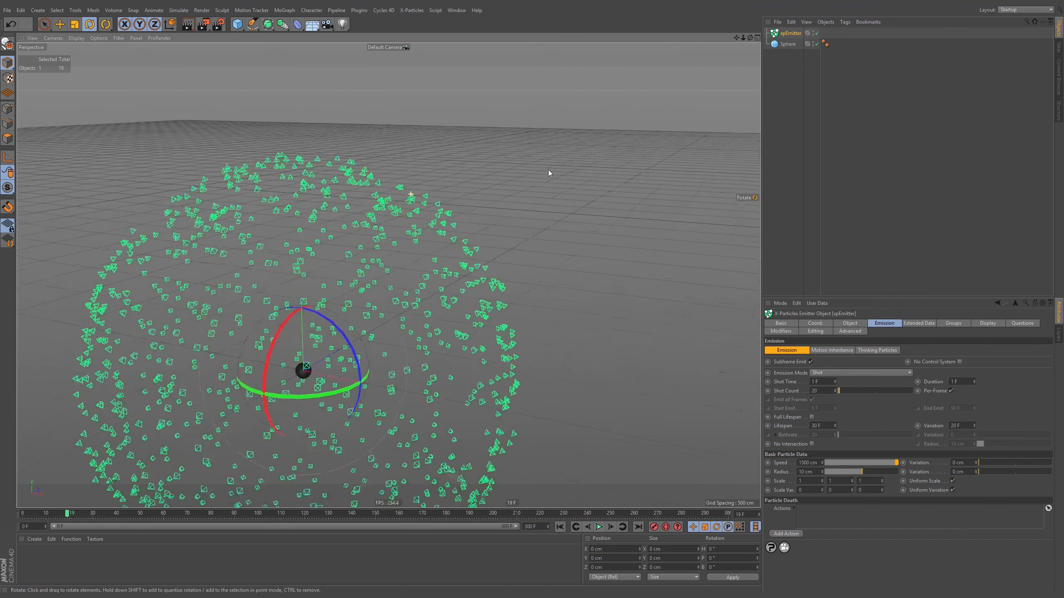
{"action": "middle_click_drag", "start_coordinate": [390, 237], "coordinate": [418, 195], "text": "alt"}
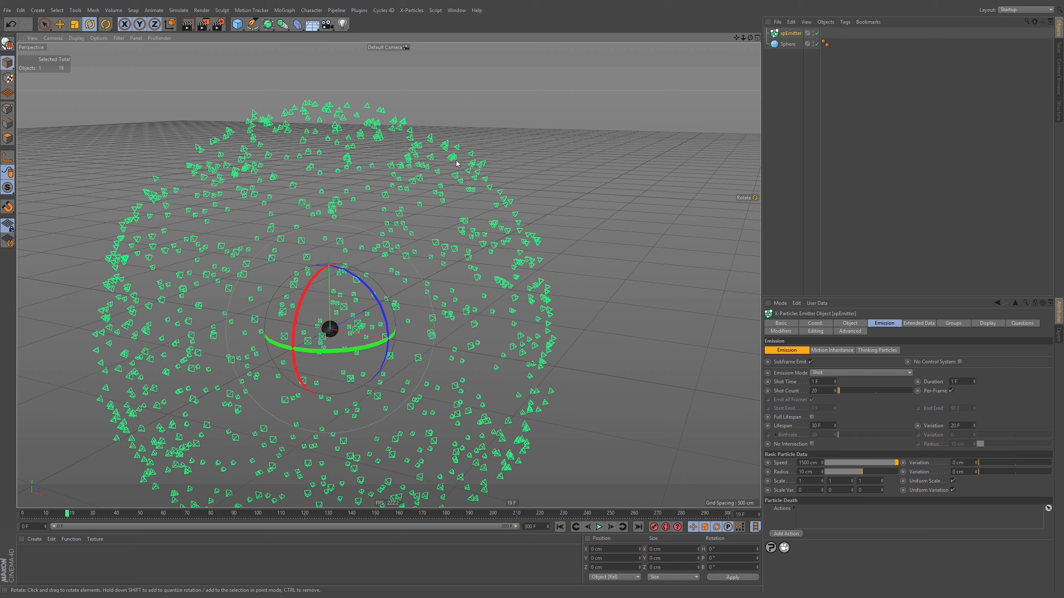
{"action": "scroll", "coordinate": [451, 240], "scroll_direction": "down", "scroll_amount": 2}
{"action": "middle_click_drag", "start_coordinate": [451, 239], "coordinate": [452, 230], "text": "alt"}
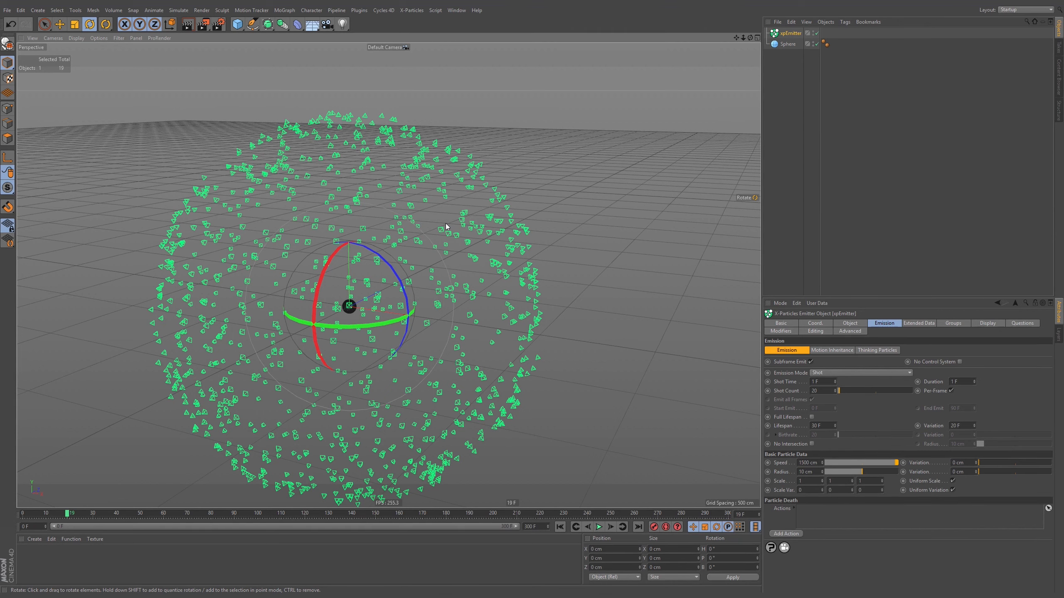
{"action": "scroll", "coordinate": [393, 292], "scroll_direction": "down", "scroll_amount": 1}
{"action": "middle_click_drag", "start_coordinate": [394, 292], "coordinate": [417, 246], "text": "alt"}
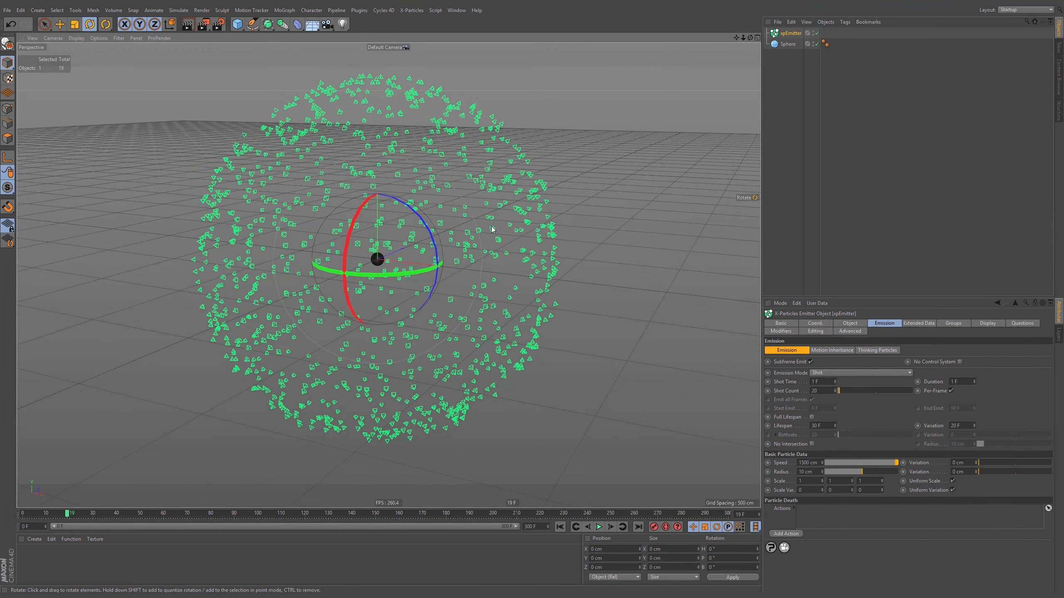
Add an xpScale modifier, set its Radius Change to -0.1 cm and play the simulation.
{"action": "key", "text": "shift+c"}
{"action": "type", "text": "scale"}
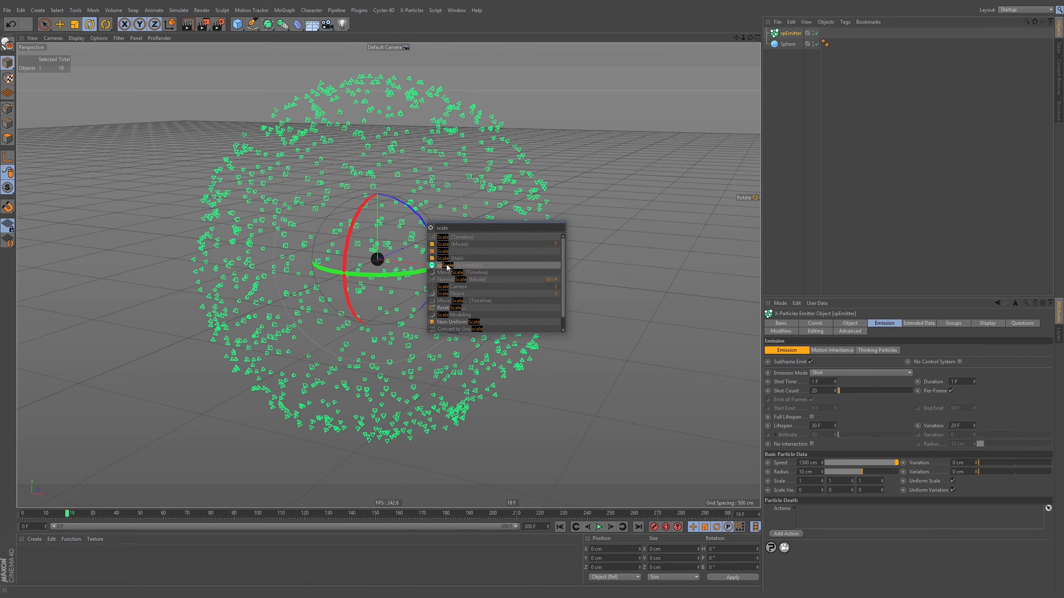
{"action": "left_click", "coordinate": [447, 266]}
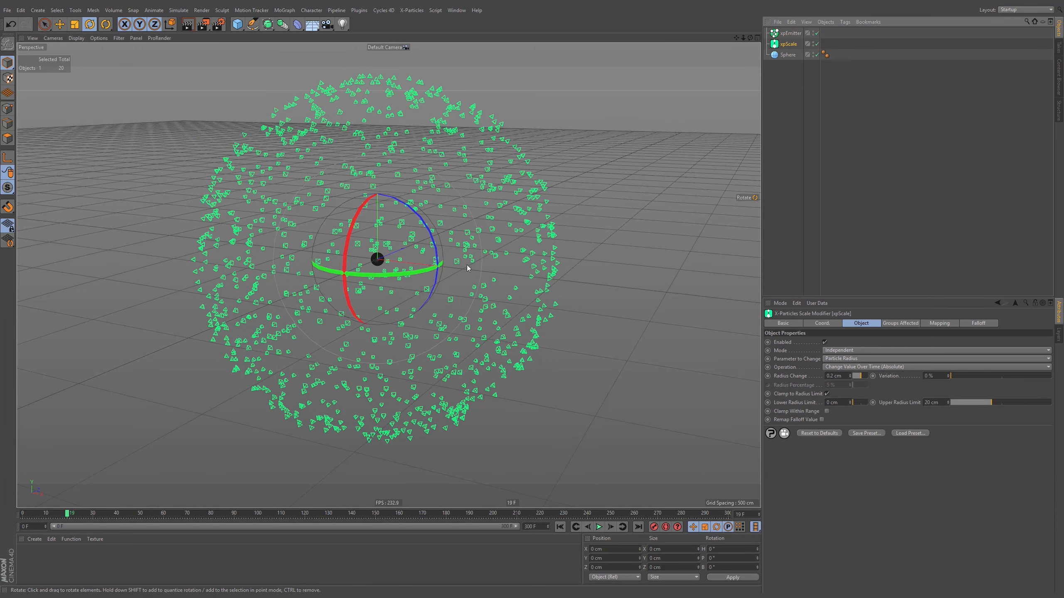
{"action": "middle_click_drag", "start_coordinate": [468, 265], "coordinate": [480, 255], "text": "alt"}
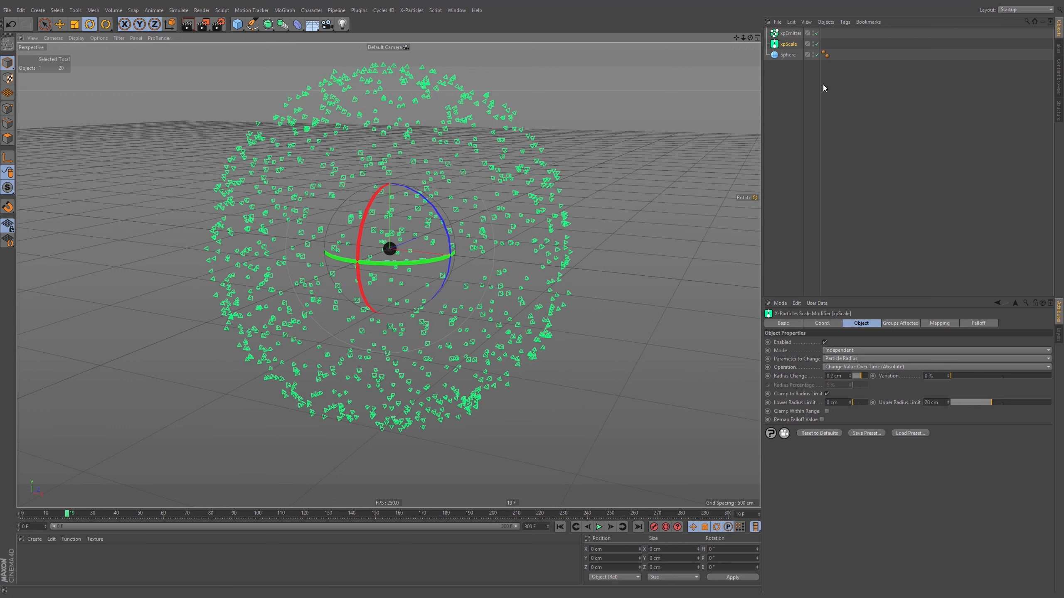
{"action": "left_click", "coordinate": [829, 376]}
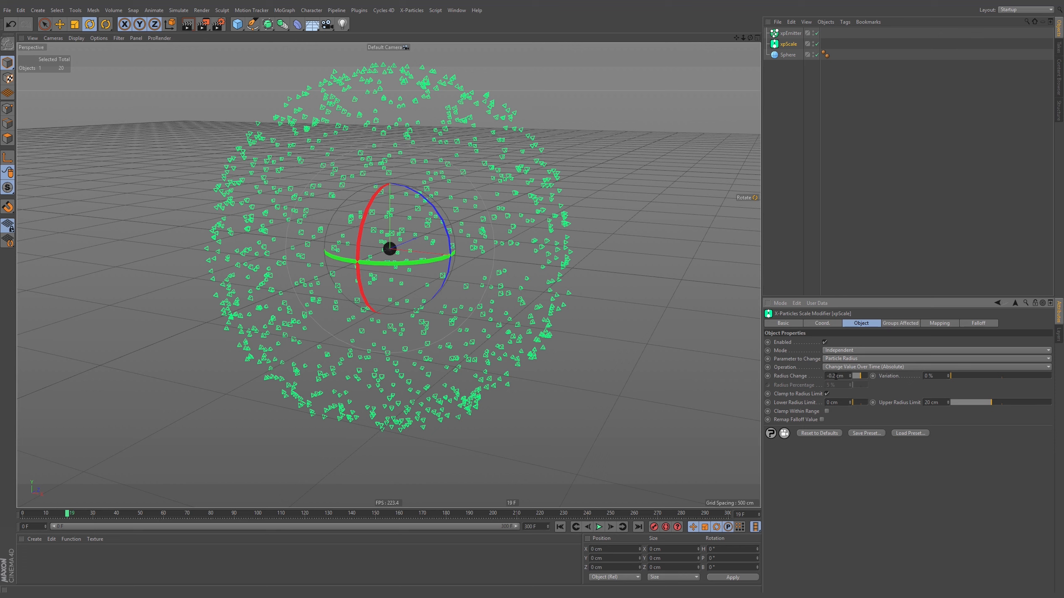
{"action": "key", "text": "Return"}
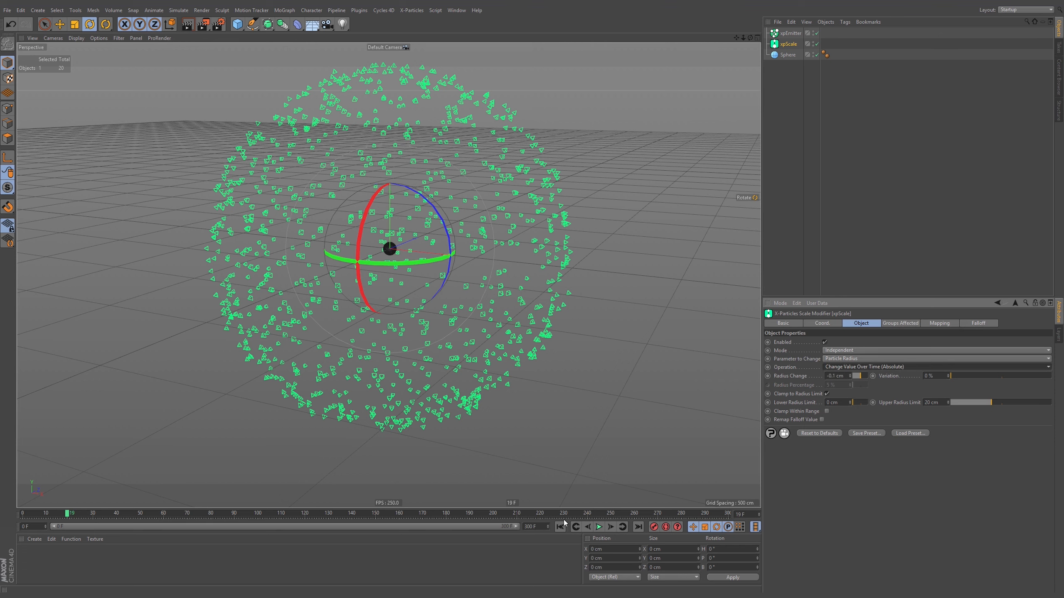
{"action": "left_click", "coordinate": [599, 526]}
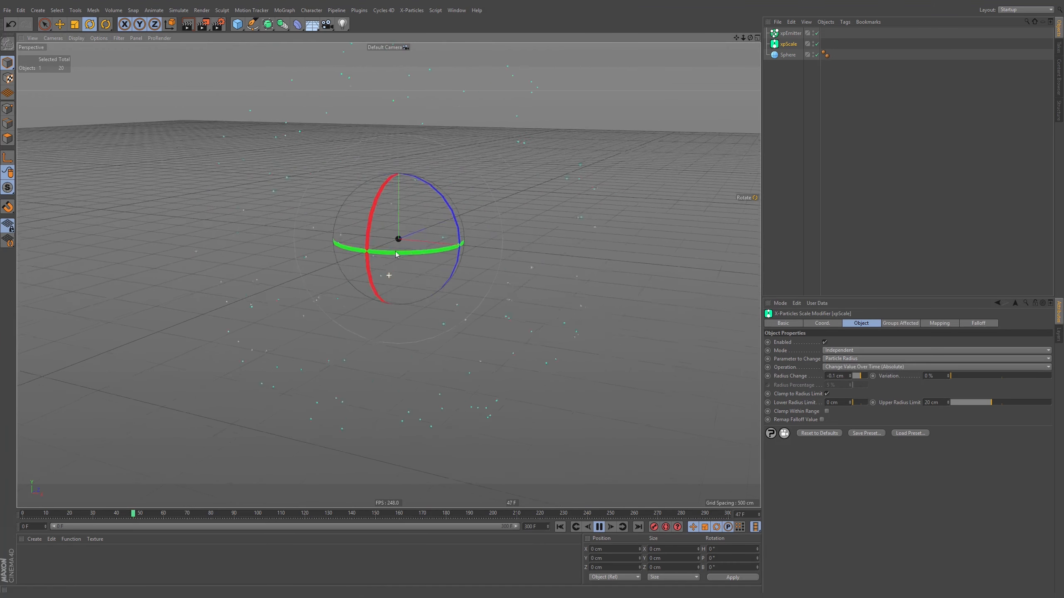
Enable Full Lifespan again for the xpEmitter and watch the scaled particles.
{"action": "left_click", "coordinate": [790, 33]}
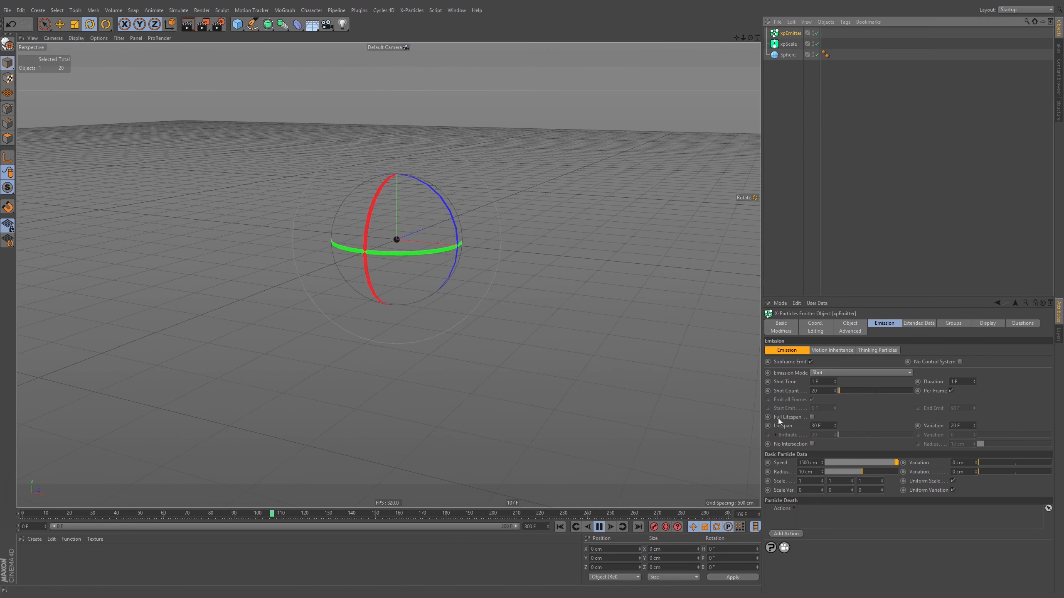
{"action": "left_click", "coordinate": [811, 418]}
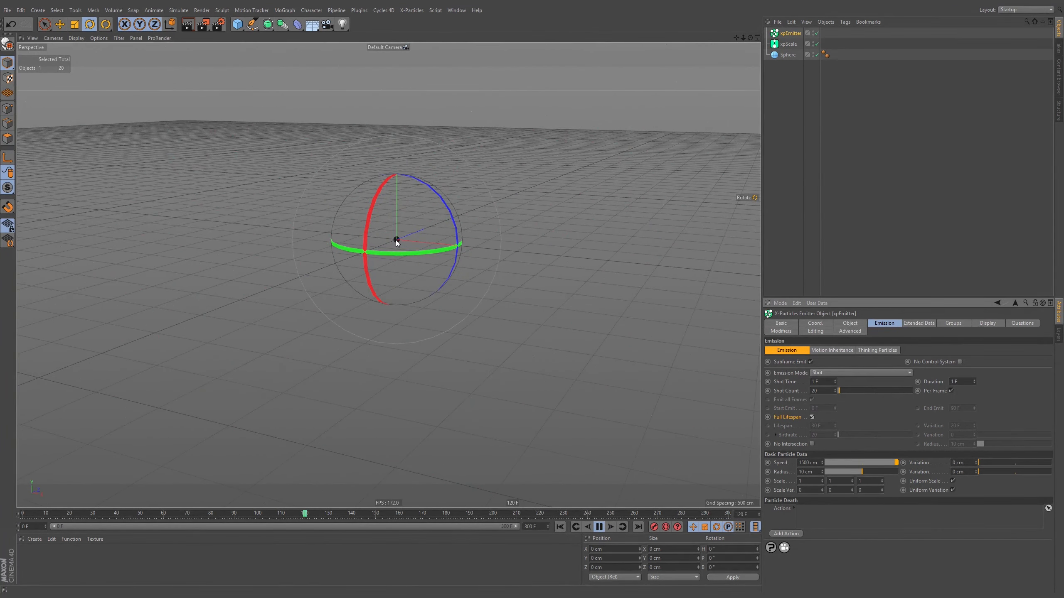
{"action": "scroll", "coordinate": [398, 241], "scroll_direction": "down", "scroll_amount": 1}
{"action": "middle_click_drag", "start_coordinate": [398, 240], "coordinate": [387, 242], "text": "alt"}
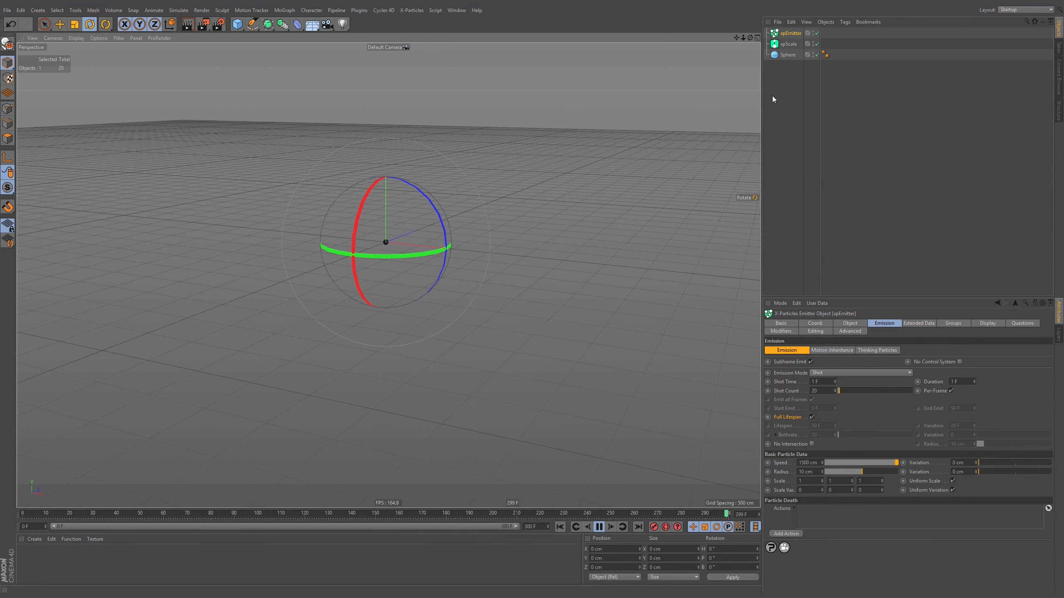
Set the xpScale modifier's Radius Change Variation to 20 % and replay the simulation.
{"action": "left_click", "coordinate": [790, 45]}
{"action": "left_click_drag", "start_coordinate": [950, 376], "coordinate": [974, 376]}
{"action": "left_click", "coordinate": [561, 526]}
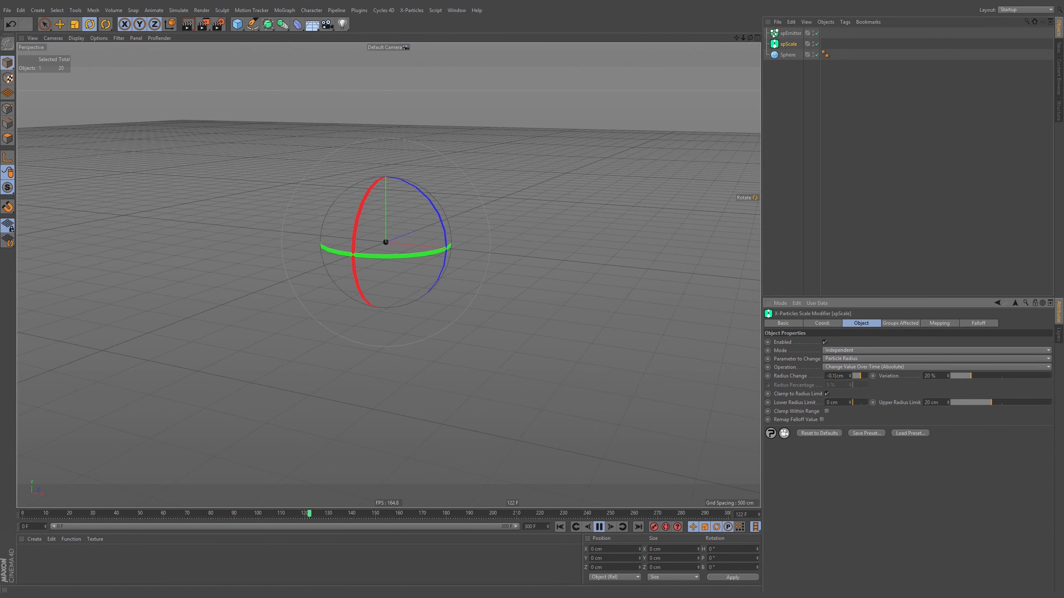
Set the xpScale modifier's Radius Change to -0.3 cm with 72 % Variation and replay the simulation.
{"action": "left_click_drag", "start_coordinate": [835, 376], "coordinate": [867, 377]}
{"action": "type", "text": "3"}
{"action": "key", "text": "Return"}
{"action": "left_click", "coordinate": [560, 527]}
{"action": "left_click_drag", "start_coordinate": [947, 376], "coordinate": [1027, 373]}
{"action": "left_click", "coordinate": [561, 527]}
{"action": "left_click", "coordinate": [599, 526]}
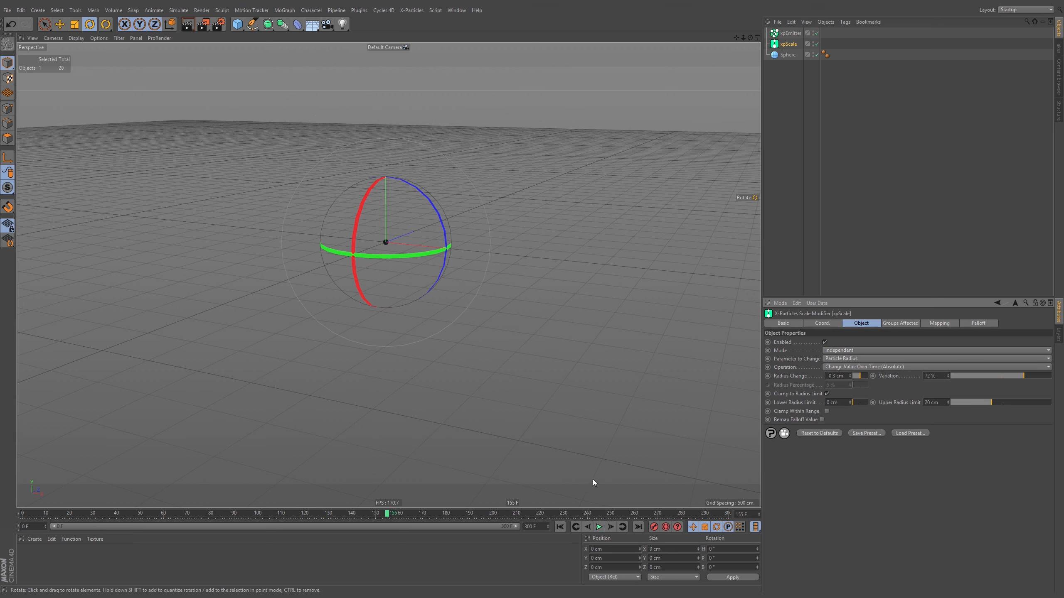
Set the xpEmitter's editor particle display to Squares and enable Force Display.
{"action": "left_click", "coordinate": [790, 33]}
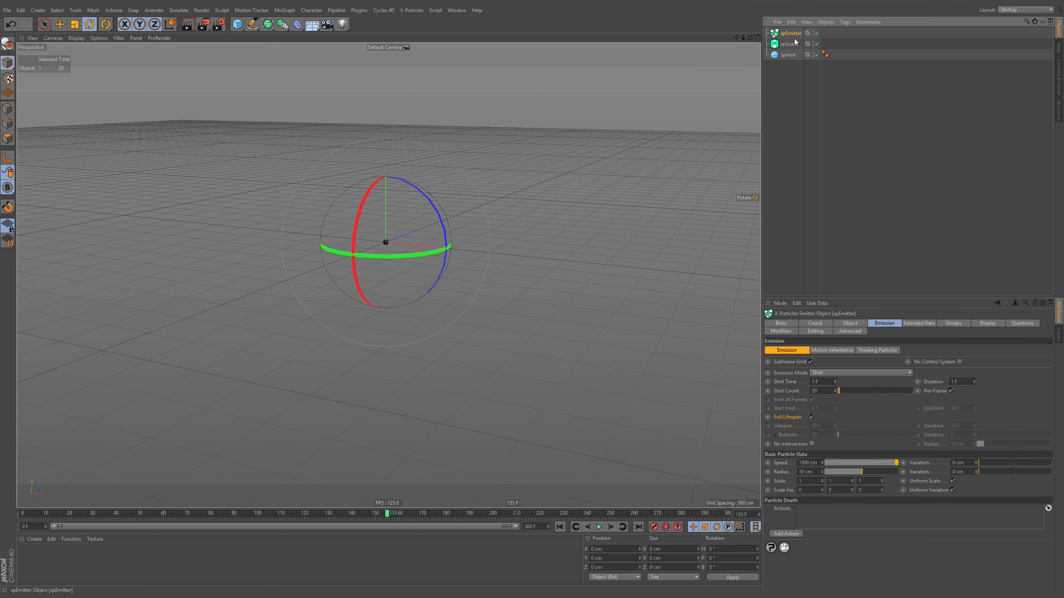
{"action": "left_click", "coordinate": [990, 322]}
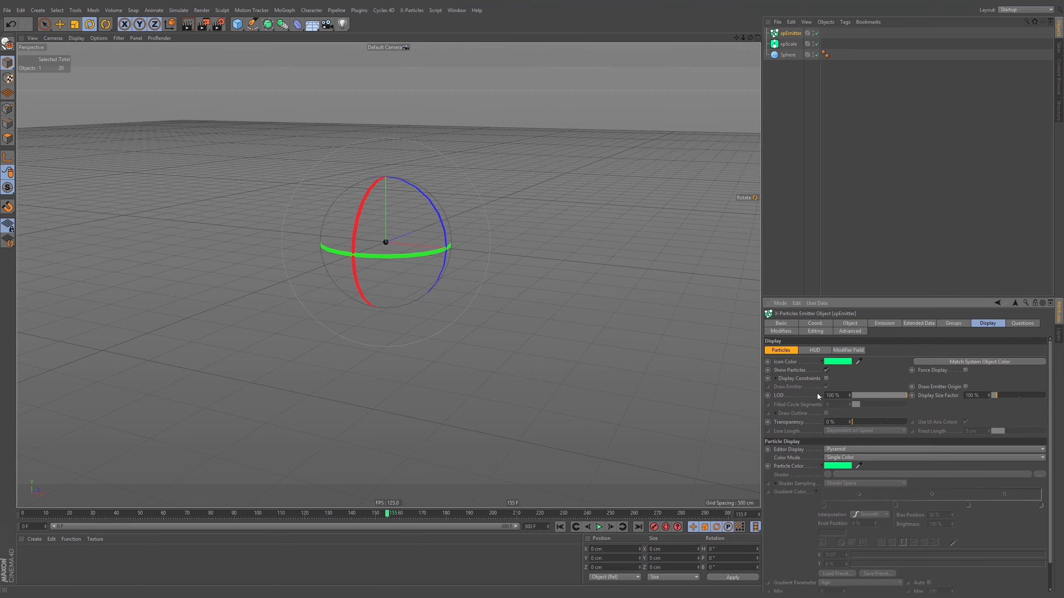
{"action": "left_click", "coordinate": [847, 450]}
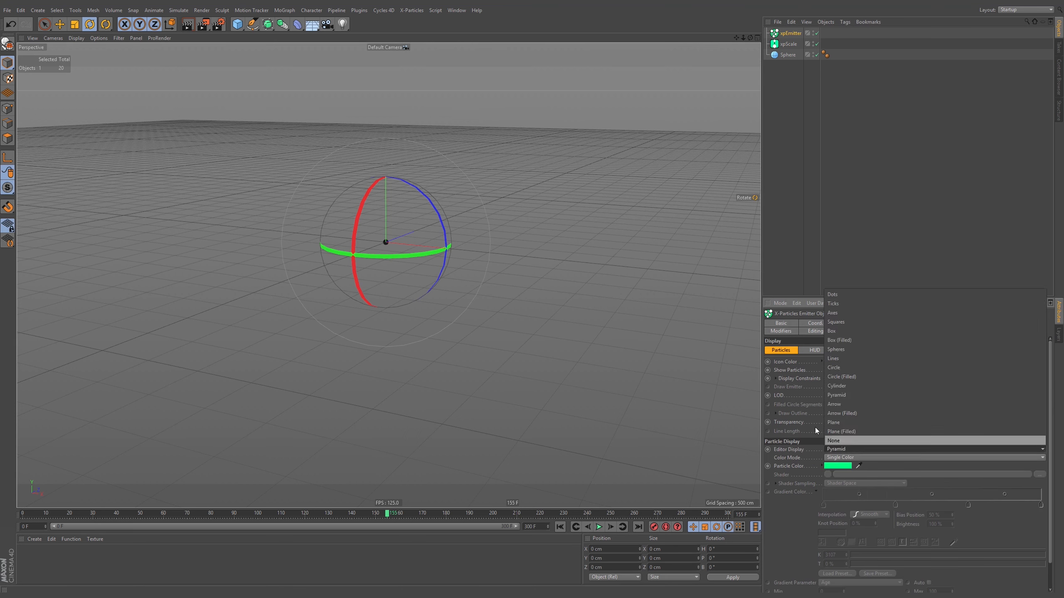
{"action": "left_click", "coordinate": [847, 324]}
{"action": "left_click", "coordinate": [965, 369]}
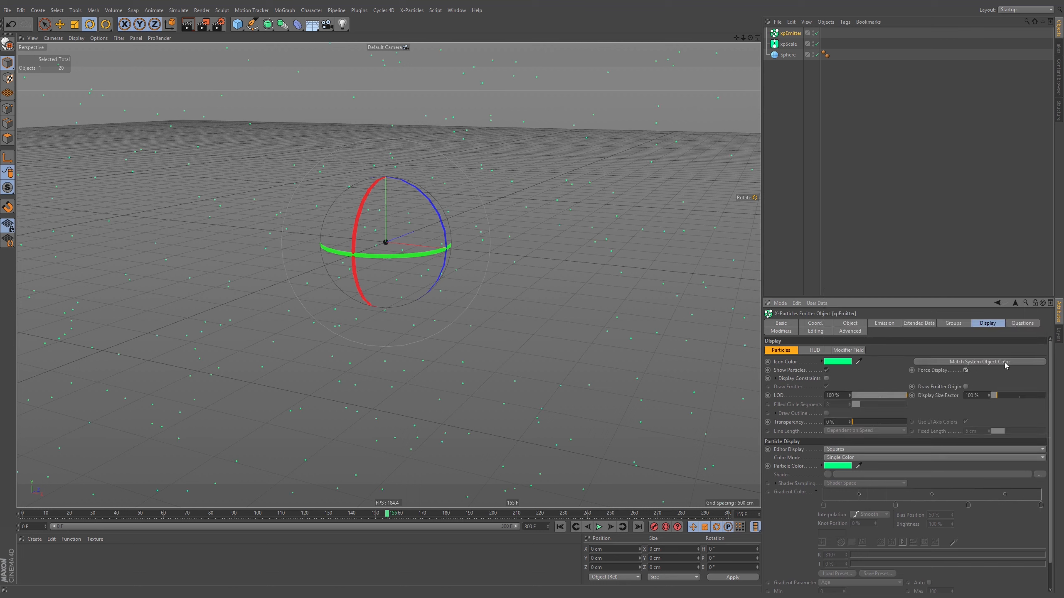
Replay the simulation from the start and examine how the square particles spread out in the viewport.
{"action": "right_click_drag", "start_coordinate": [397, 223], "coordinate": [359, 285], "text": "alt"}
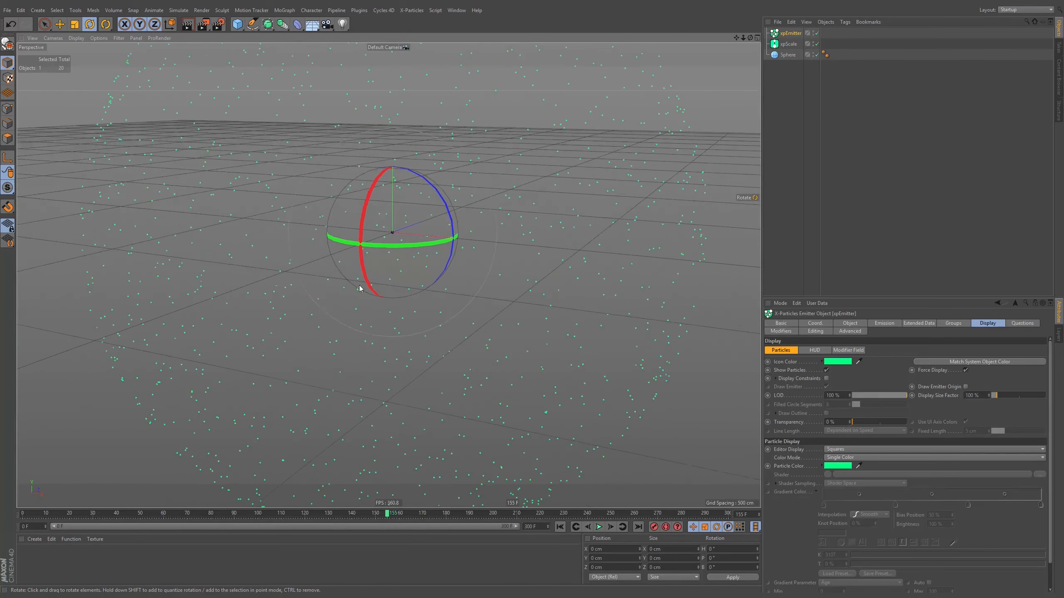
{"action": "middle_click_drag", "start_coordinate": [397, 248], "coordinate": [375, 267], "text": "alt"}
{"action": "right_click_drag", "start_coordinate": [375, 250], "coordinate": [314, 289], "text": "alt"}
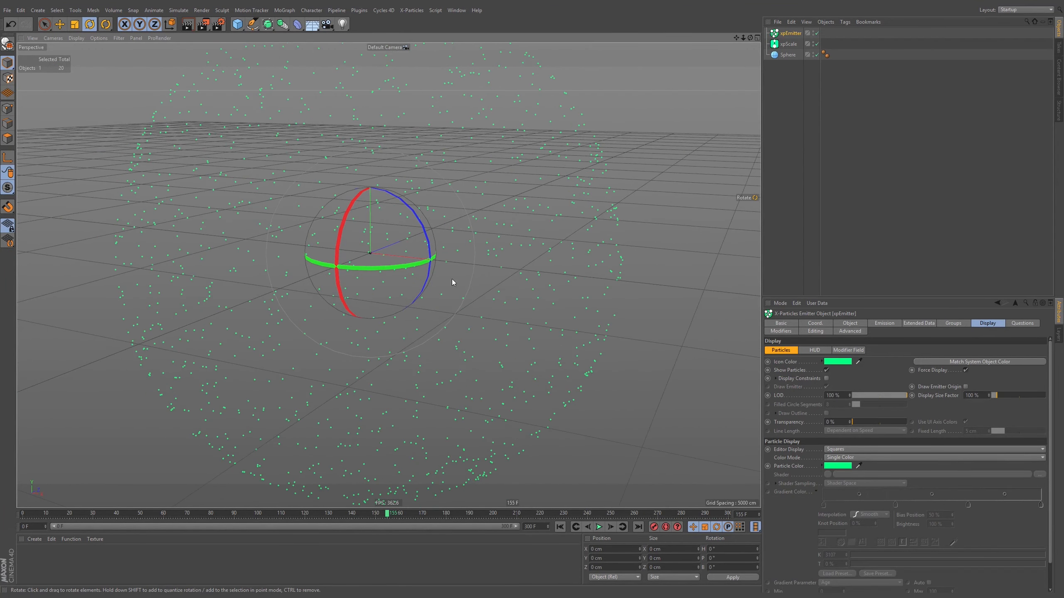
{"action": "left_click_drag", "start_coordinate": [453, 281], "coordinate": [391, 249], "text": "alt"}
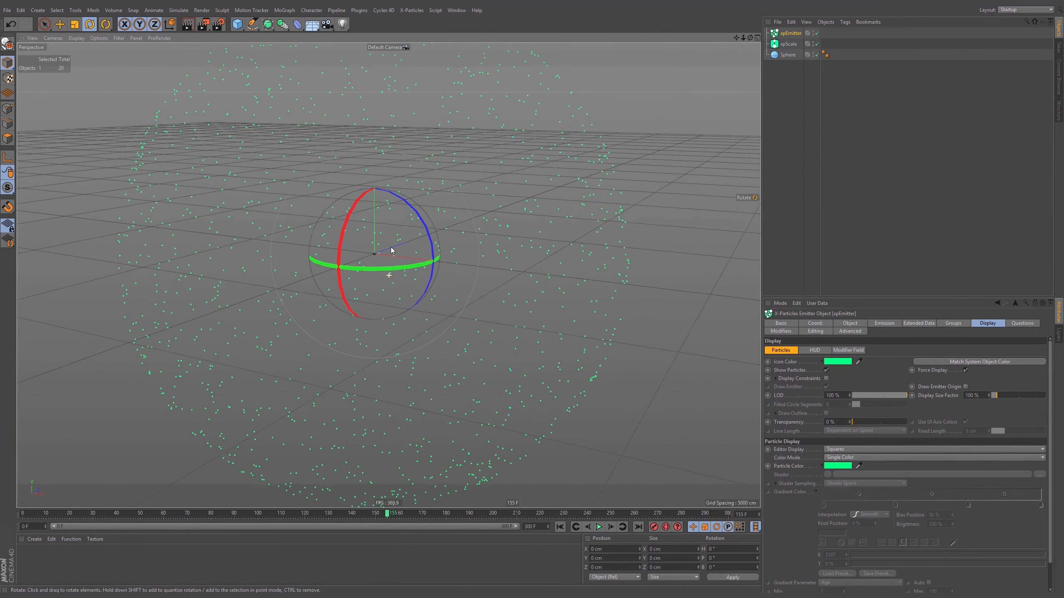
{"action": "mouse_move", "coordinate": [390, 250]}
{"action": "right_mouse_down", "text": "alt"}
{"action": "mouse_move", "coordinate": [368, 252]}
{"action": "mouse_move", "coordinate": [385, 253]}
{"action": "right_mouse_up", "text": "alt"}
{"action": "middle_click_drag", "start_coordinate": [383, 267], "coordinate": [382, 276], "text": "alt"}
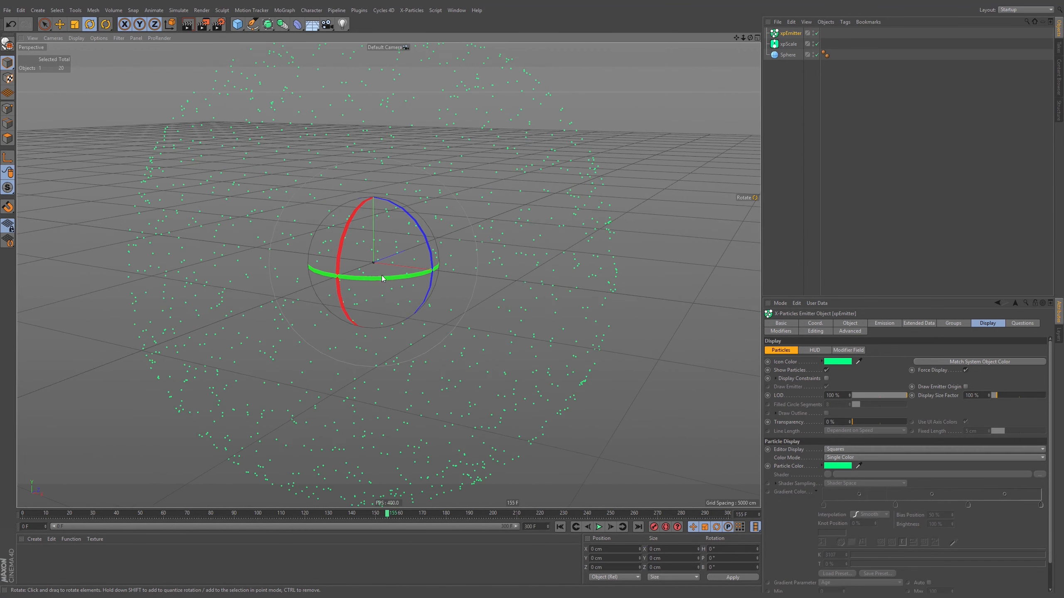
{"action": "left_click", "coordinate": [560, 527]}
{"action": "left_click", "coordinate": [599, 526]}
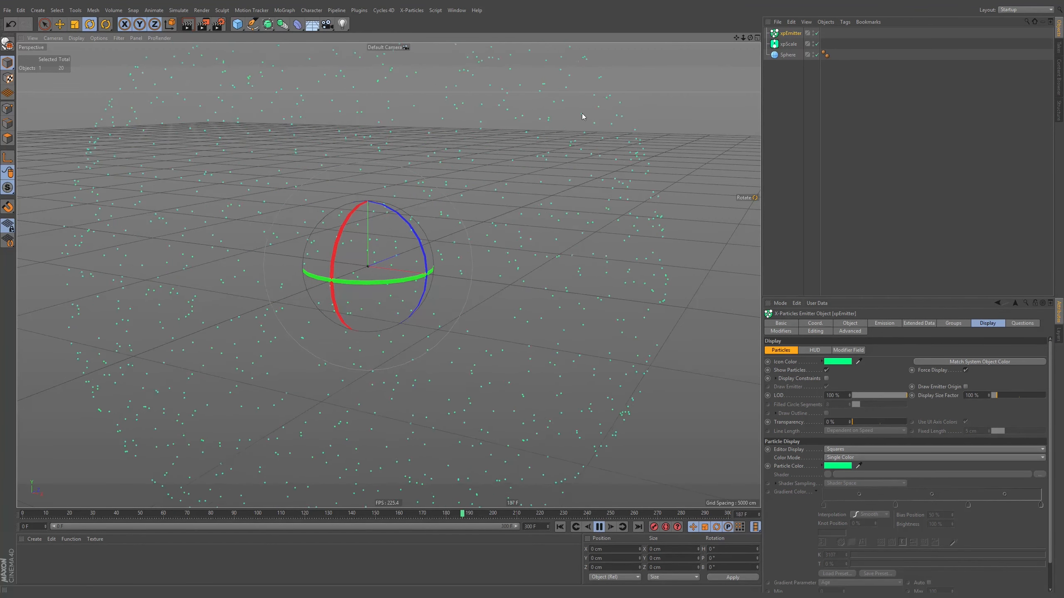
{"action": "left_click", "coordinate": [599, 527]}
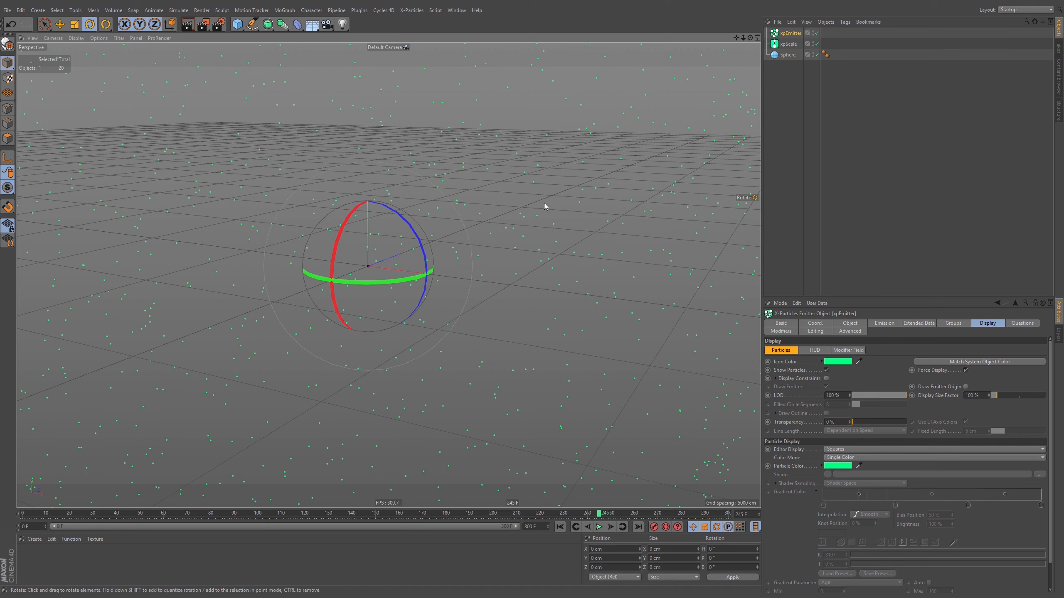
Sort the scene's X-Particles objects into a system hierarchy with xpSystemSort.
{"action": "right_click_drag", "start_coordinate": [532, 181], "coordinate": [607, 183], "text": "alt"}
{"action": "middle_click_drag", "start_coordinate": [449, 247], "coordinate": [527, 245], "text": "alt"}
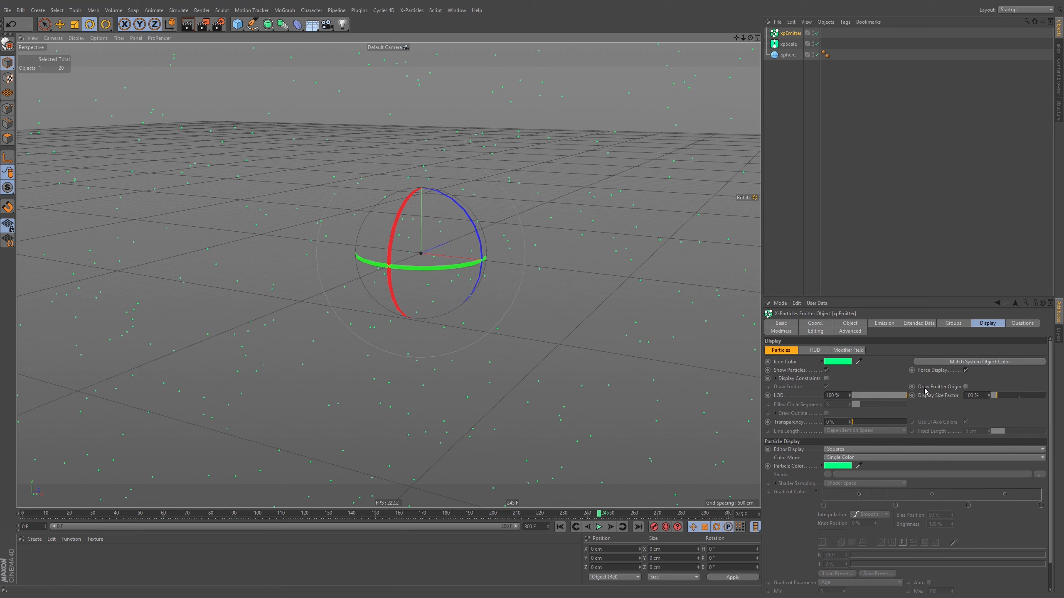
{"action": "key", "text": "ctrl+z"}
{"action": "left_click", "coordinate": [411, 12]}
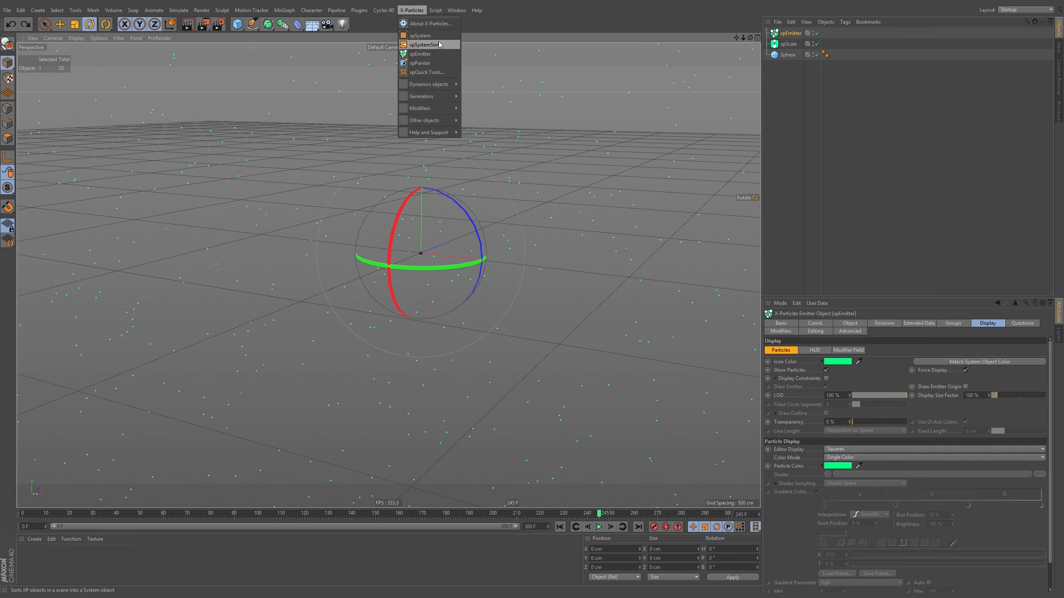
{"action": "left_click", "coordinate": [424, 44]}
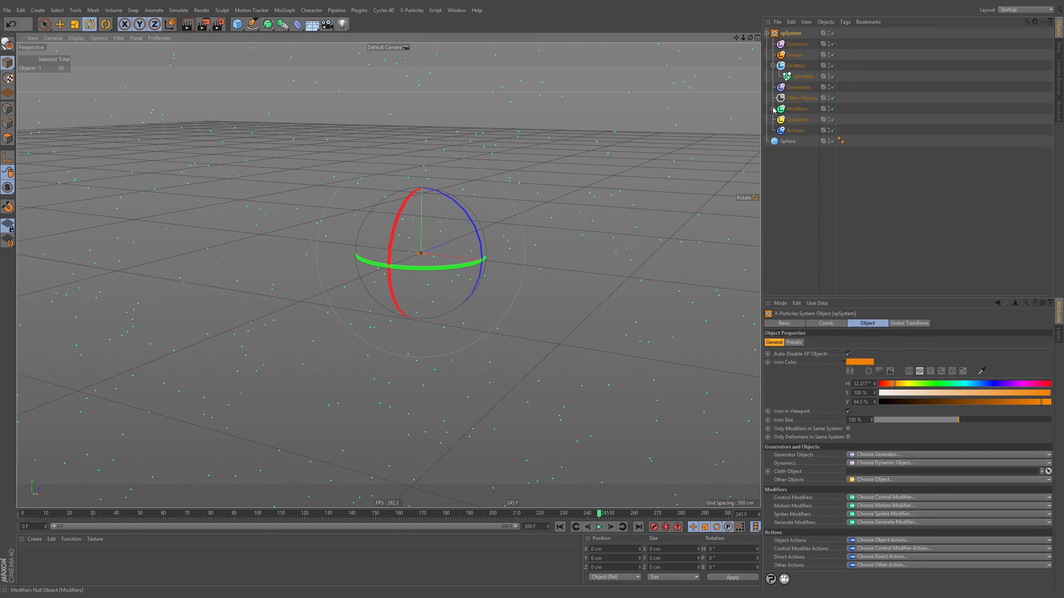
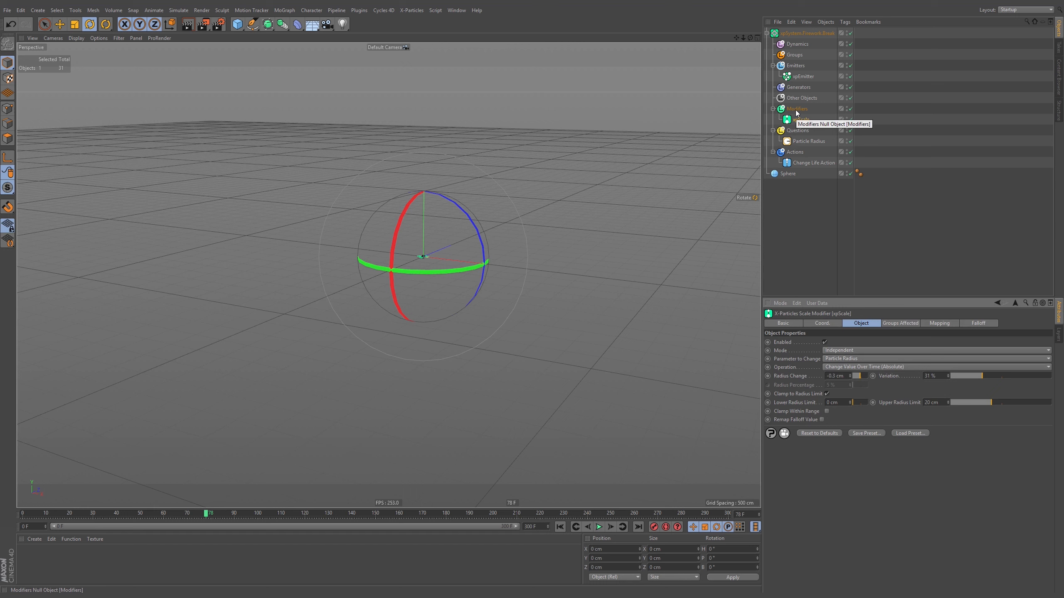
Add an xpGravity motion modifier to the system's Modifiers folder and play the simulation.
{"action": "left_click", "coordinate": [802, 76]}
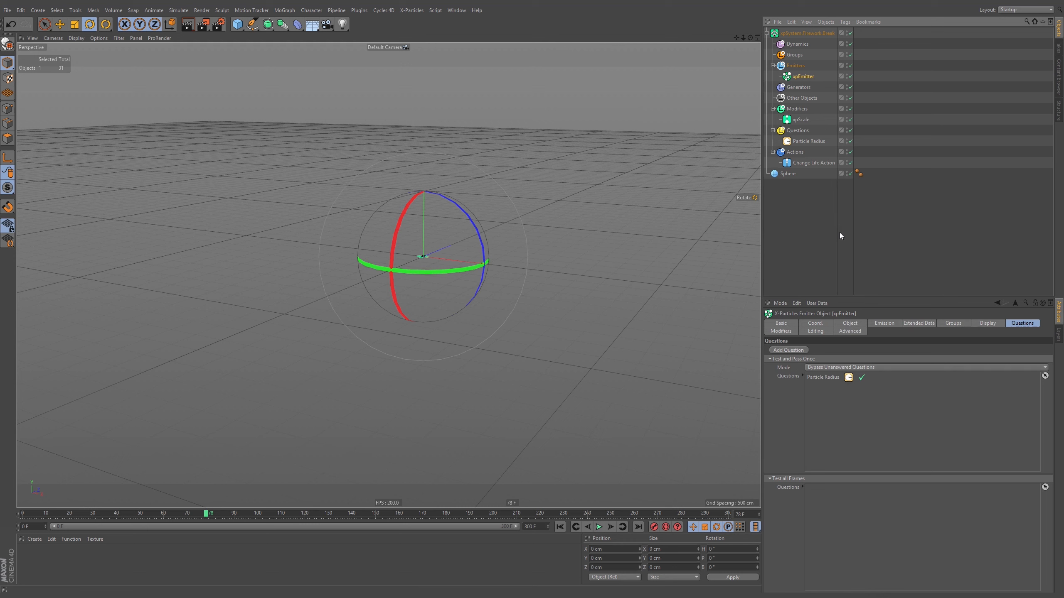
{"action": "left_click", "coordinate": [797, 109]}
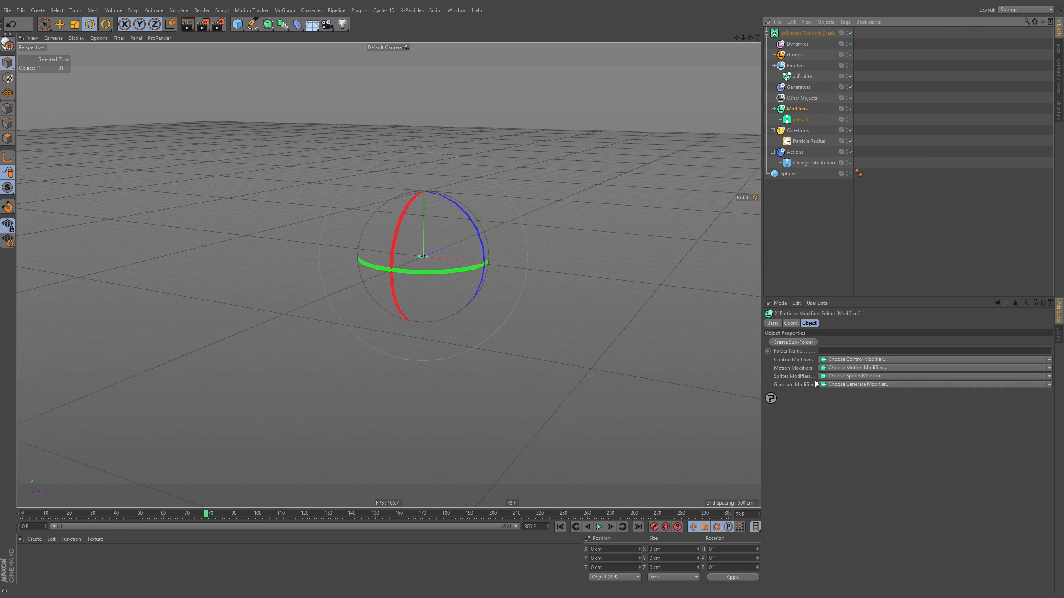
{"action": "left_click", "coordinate": [833, 368]}
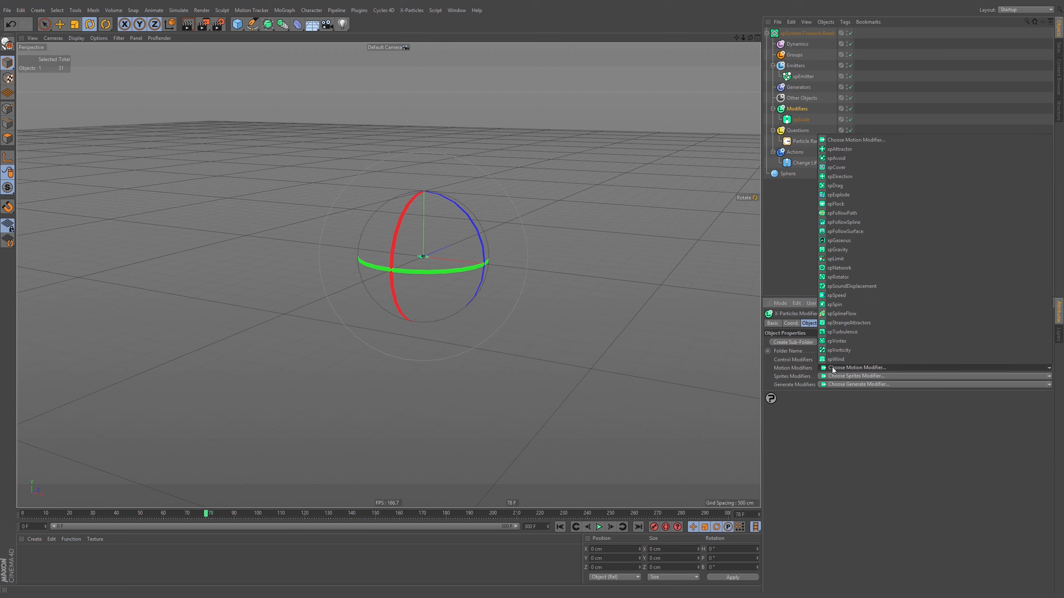
{"action": "left_click", "coordinate": [852, 249]}
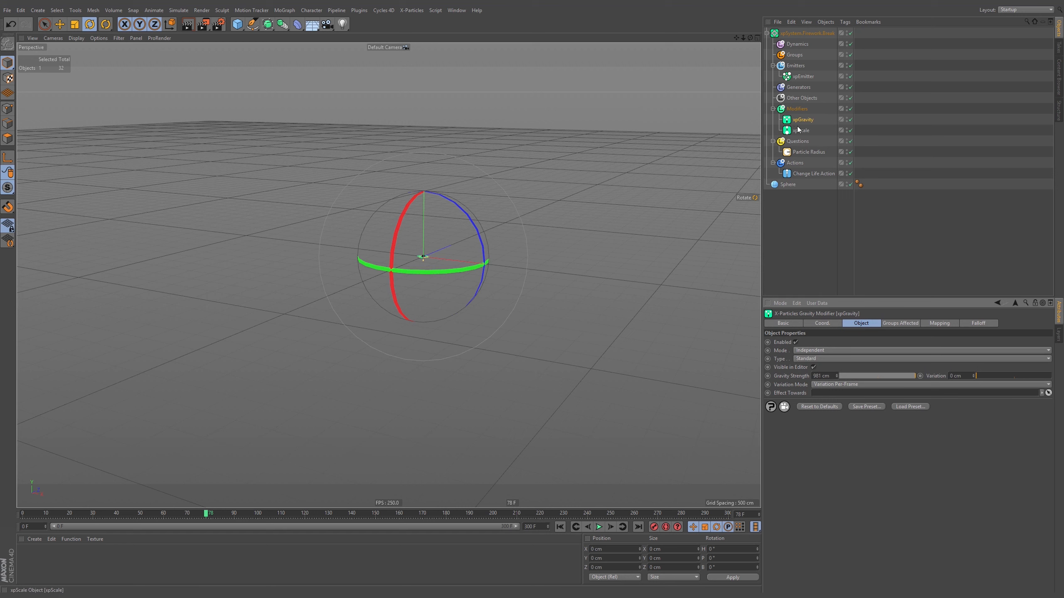
{"action": "left_click", "coordinate": [598, 527]}
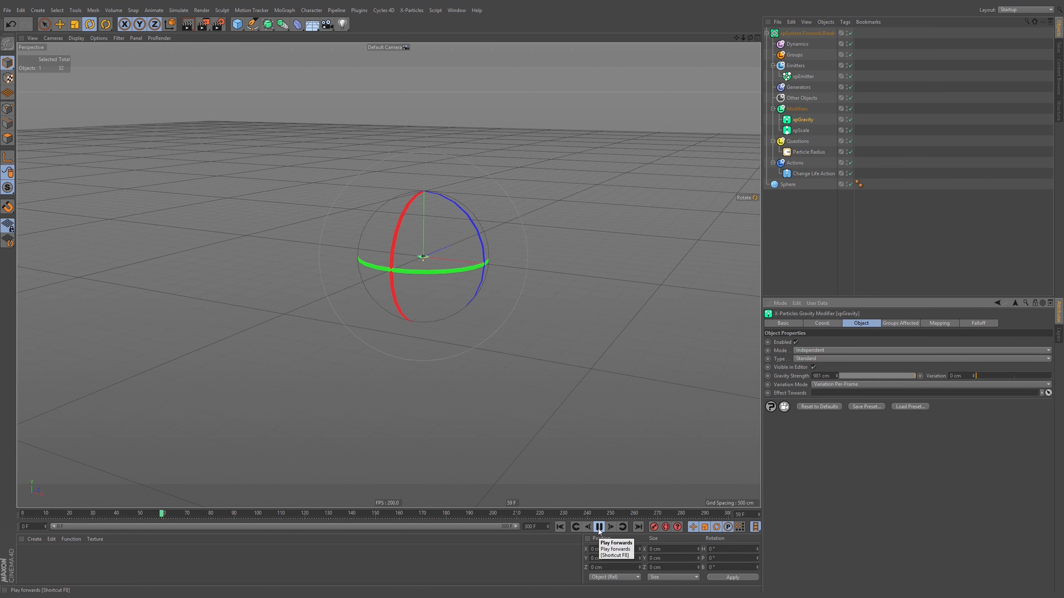
{"action": "left_click", "coordinate": [598, 527]}
Add an xpTrail object for the xpEmitter and move it into the Generators folder.
{"action": "left_click", "coordinate": [809, 77]}
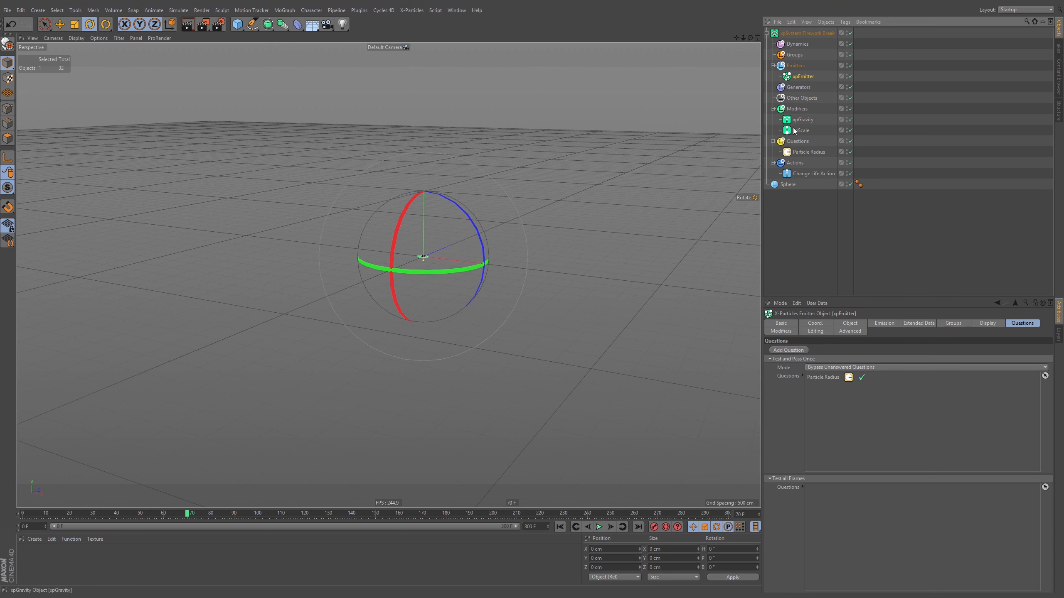
{"action": "key", "text": "shift+c"}
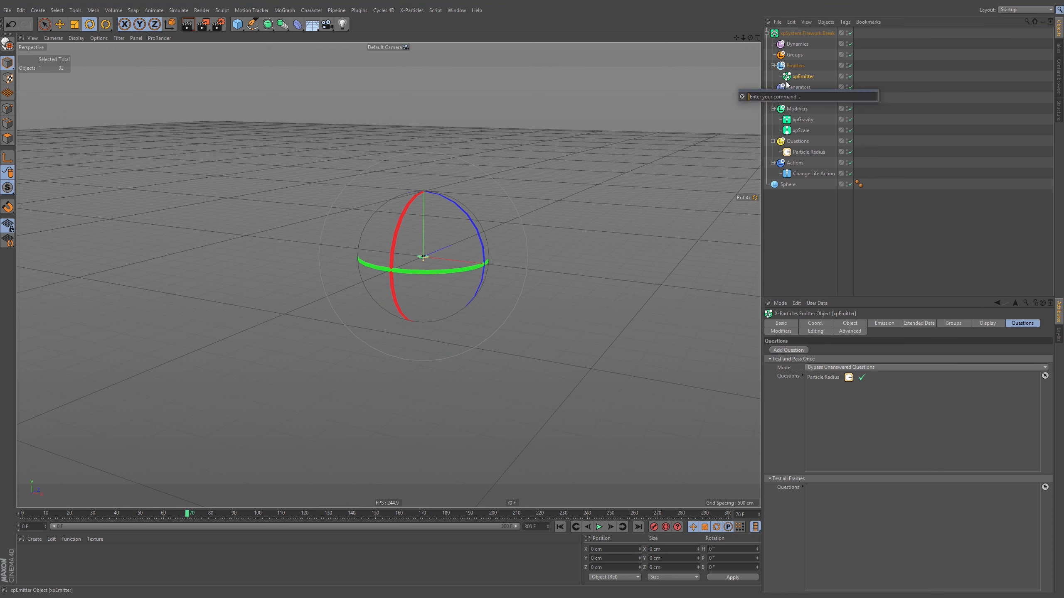
{"action": "type", "text": "xp"}
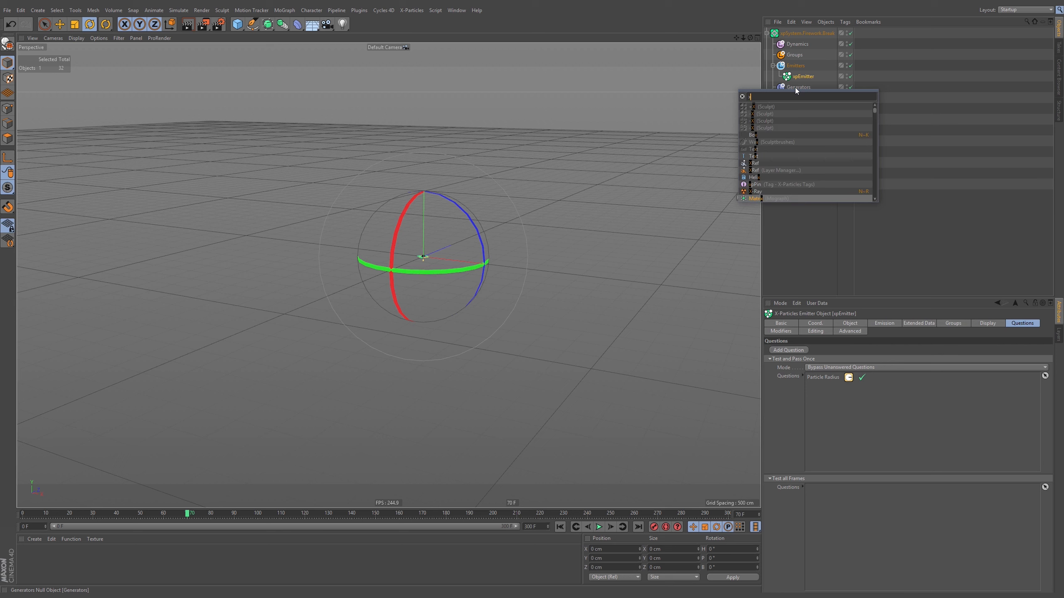
{"action": "type", "text": "trai"}
{"action": "key", "text": "Return"}
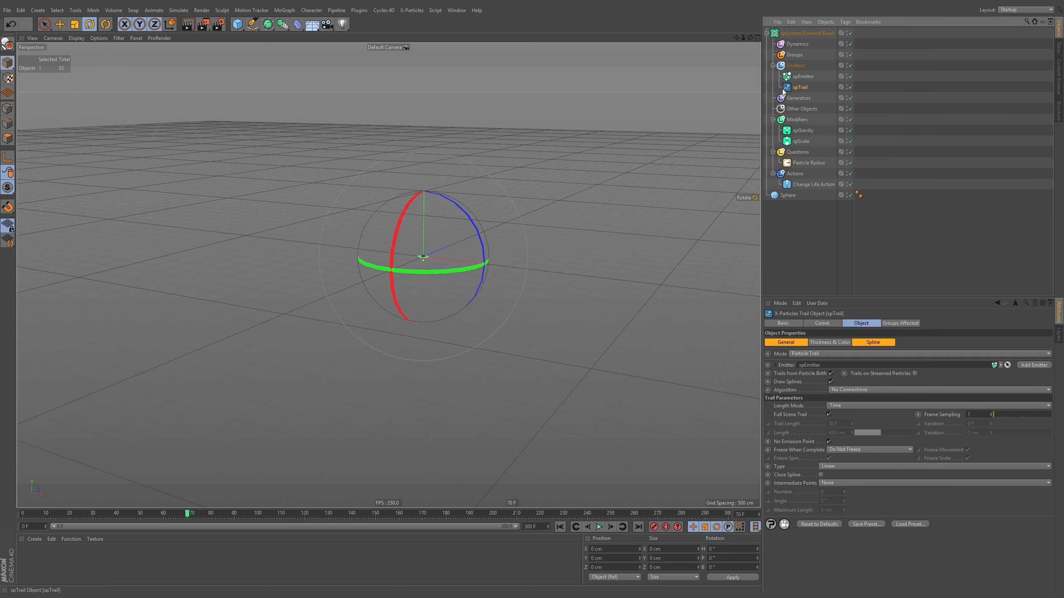
{"action": "left_click_drag", "start_coordinate": [800, 98], "coordinate": [800, 99]}
Play the simulation from the start, stop it early in the burst and examine the particle trails.
{"action": "left_click", "coordinate": [561, 527]}
{"action": "left_click", "coordinate": [598, 527]}
{"action": "left_click", "coordinate": [598, 529]}
{"action": "left_click", "coordinate": [560, 527]}
{"action": "left_click", "coordinate": [599, 529]}
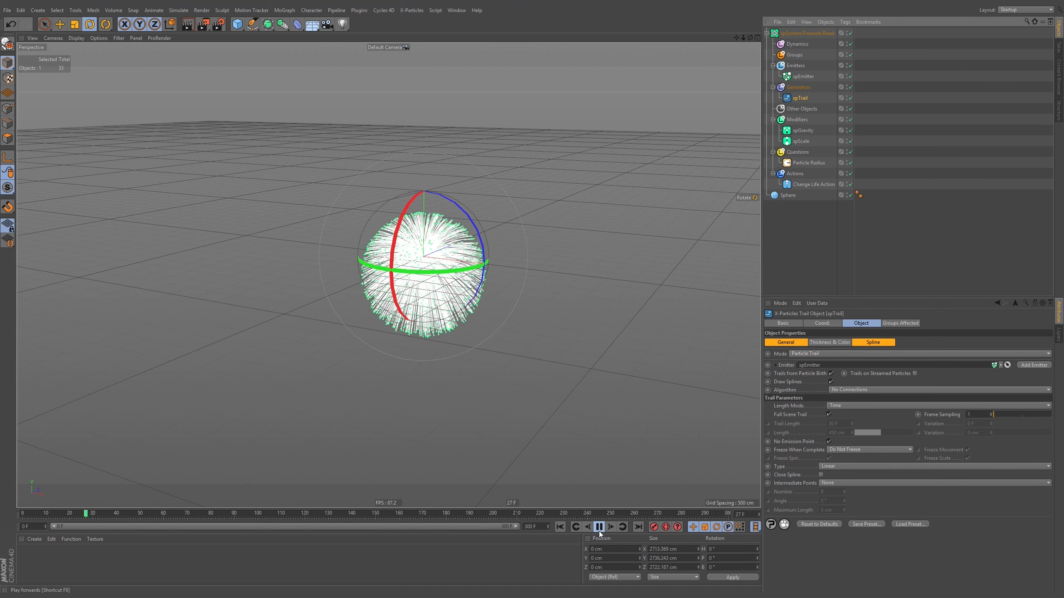
{"action": "left_click", "coordinate": [599, 531]}
{"action": "left_click_drag", "start_coordinate": [423, 268], "coordinate": [556, 275], "text": "alt"}
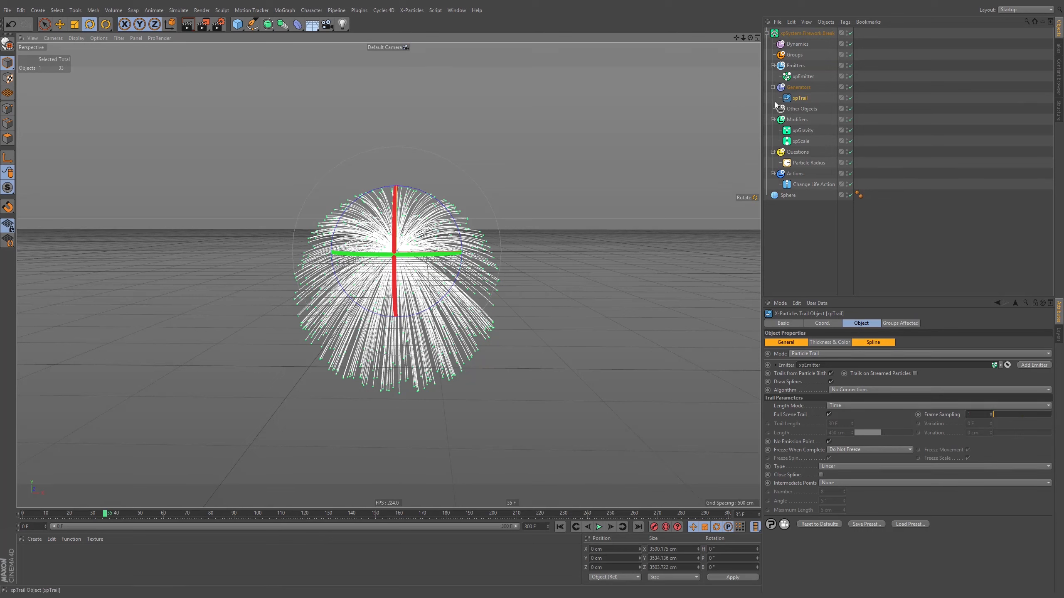
Set the Sphere's Segments to 12 and replay the simulation.
{"action": "left_click", "coordinate": [786, 195]}
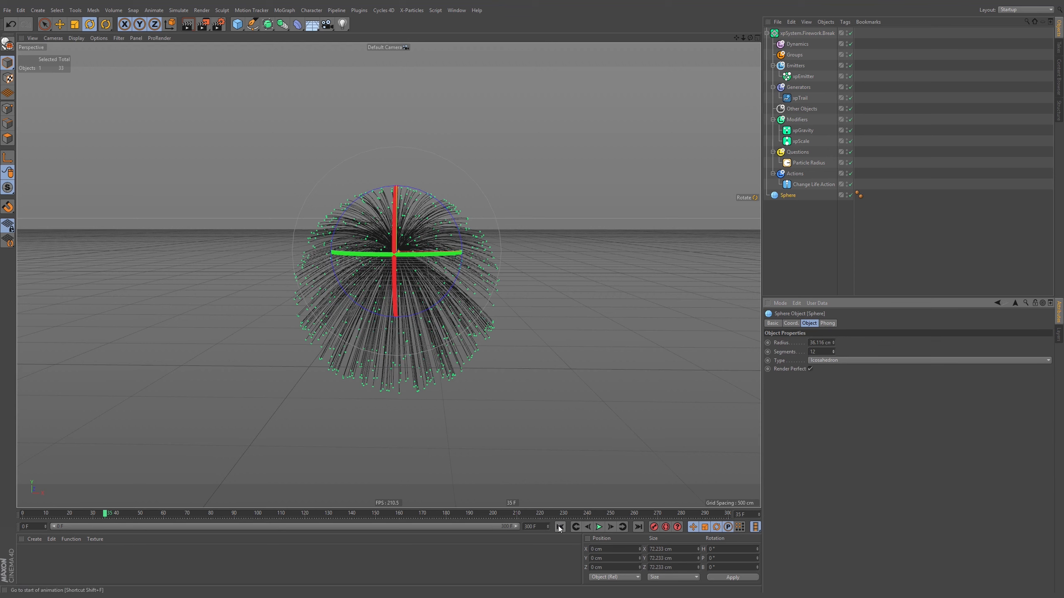
{"action": "left_click", "coordinate": [597, 527]}
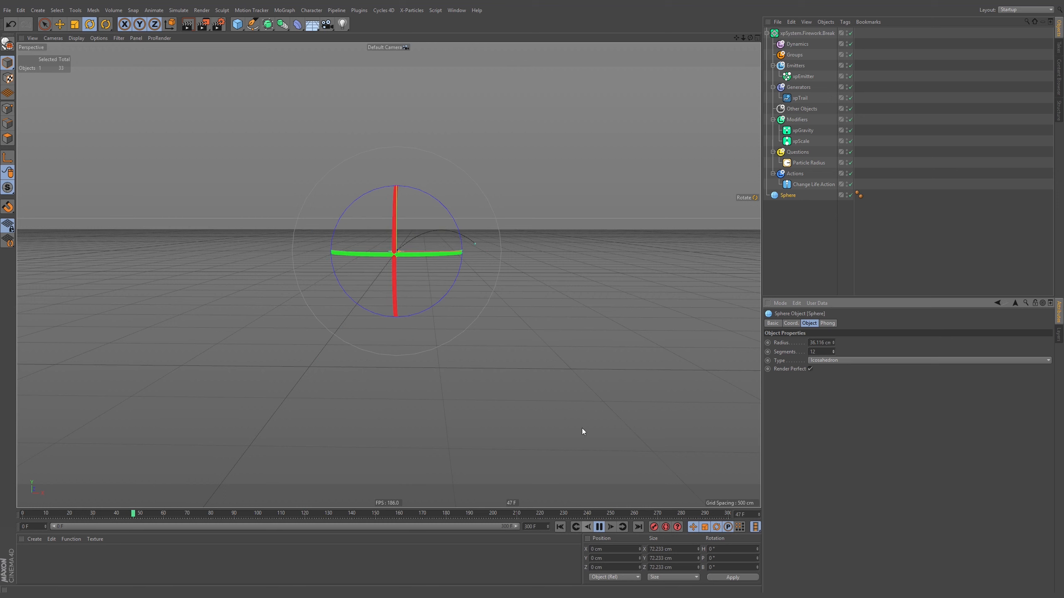
{"action": "left_click_drag", "start_coordinate": [531, 240], "coordinate": [500, 250], "text": "alt"}
Lower the start of the xpEmitter's Random Blend curve and replay the simulation.
{"action": "left_click", "coordinate": [802, 78]}
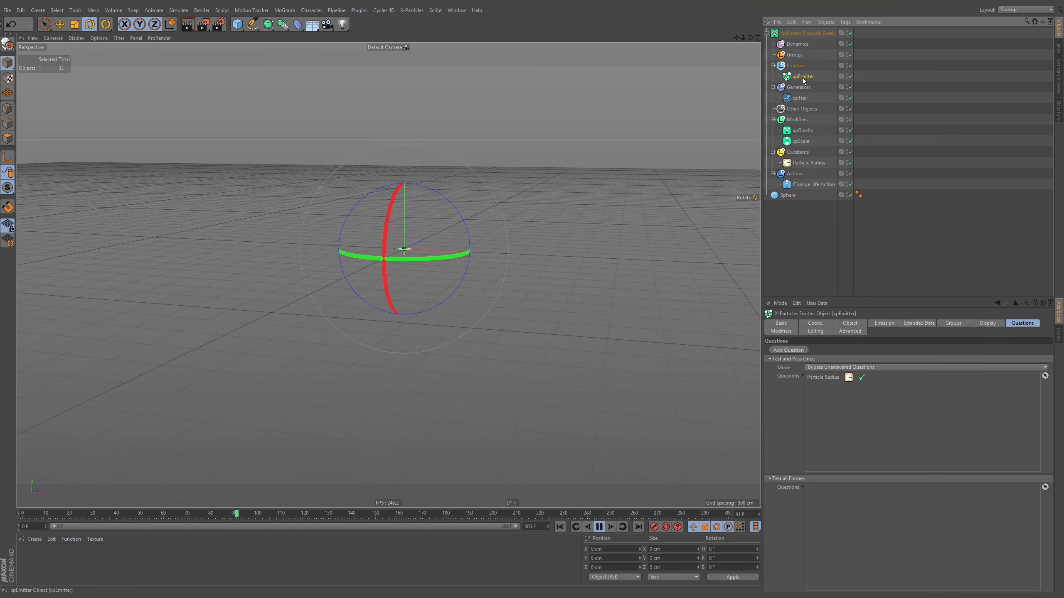
{"action": "left_click", "coordinate": [850, 322]}
{"action": "left_click_drag", "start_coordinate": [855, 475], "coordinate": [856, 484]}
{"action": "left_click", "coordinate": [565, 529]}
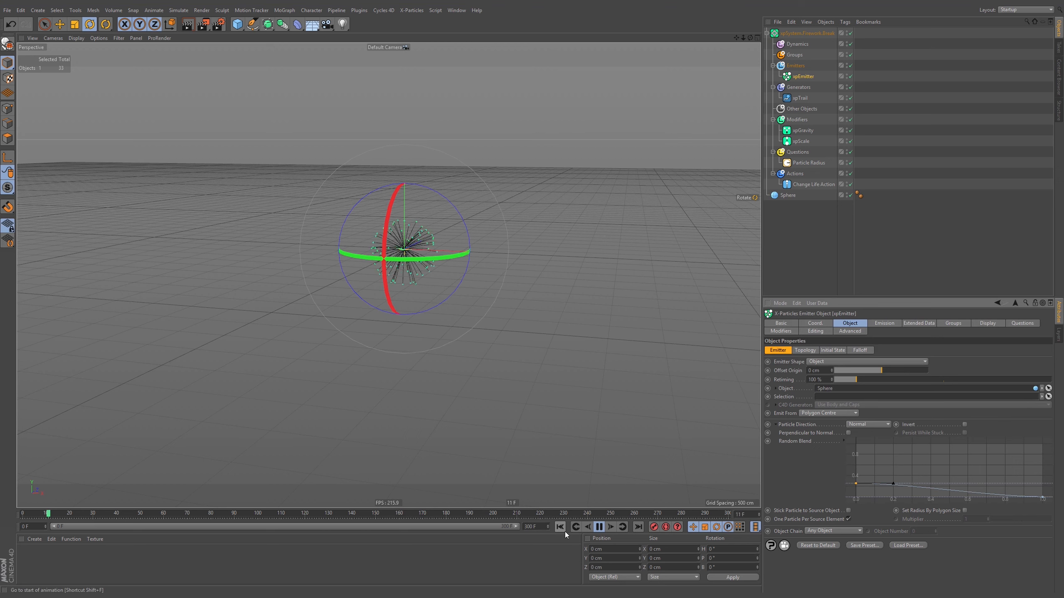
{"action": "middle_click_drag", "start_coordinate": [406, 250], "coordinate": [400, 243], "text": "alt"}
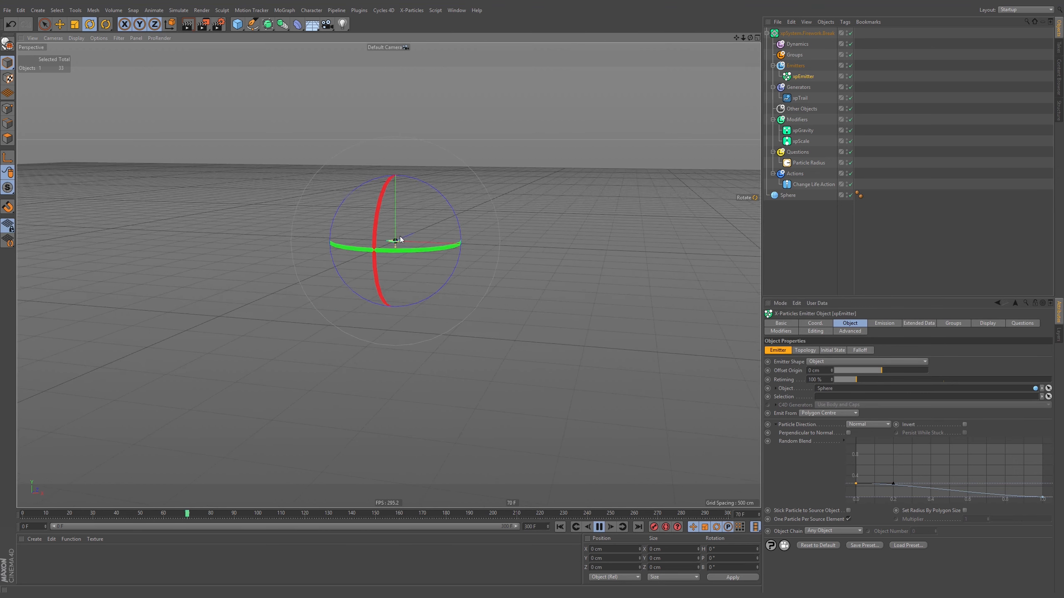
{"action": "mouse_move", "coordinate": [400, 236]}
{"action": "left_mouse_down", "text": "alt"}
{"action": "mouse_move", "coordinate": [410, 234]}
{"action": "mouse_move", "coordinate": [394, 255]}
{"action": "left_mouse_up", "text": "alt"}
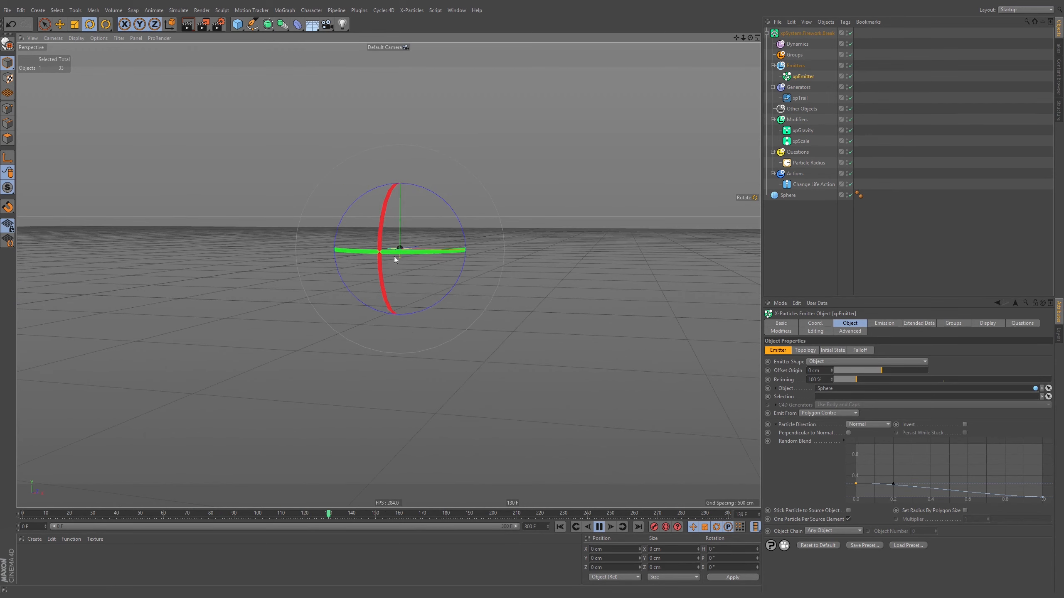
Play the simulation from the start, stop it at frame 23 and examine the falling trails from a low view.
{"action": "left_click", "coordinate": [559, 528]}
{"action": "left_click", "coordinate": [599, 527]}
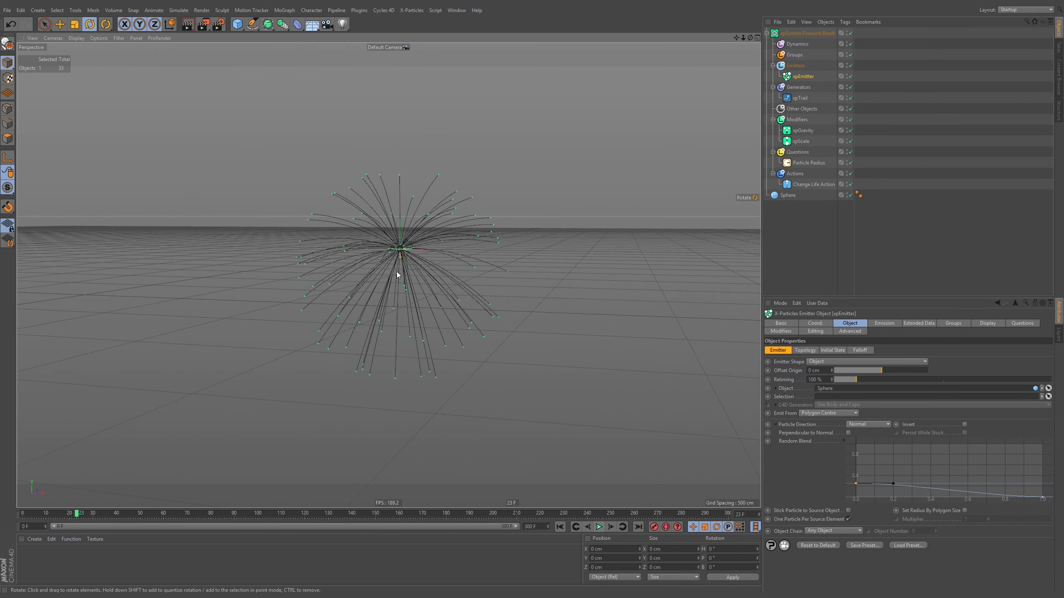
{"action": "left_click_drag", "start_coordinate": [396, 275], "coordinate": [398, 243], "text": "alt"}
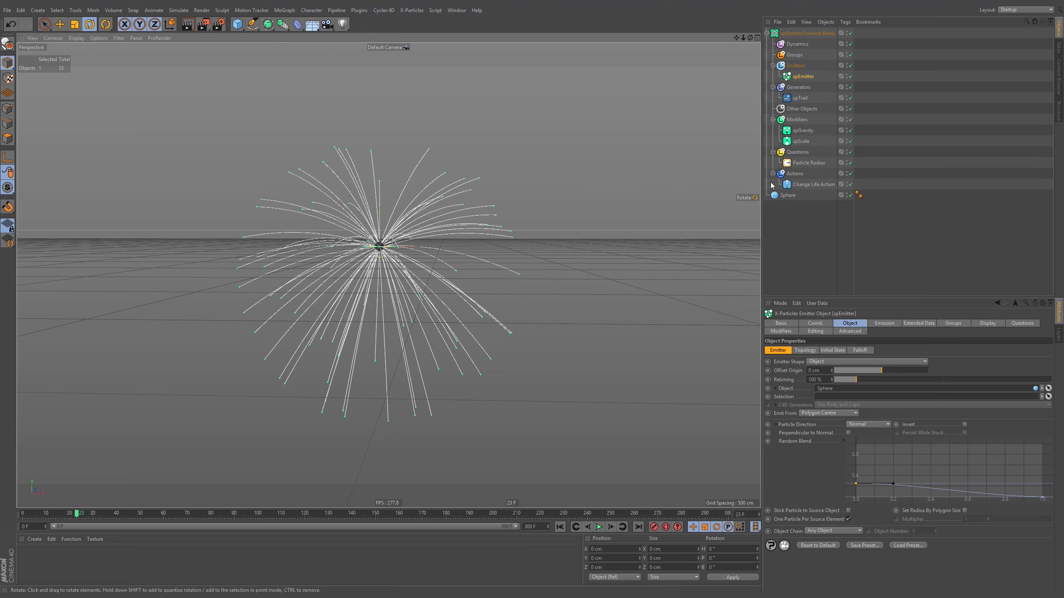
Frame the emitting Sphere in the viewport and reduce its Radius to about 9.5 cm.
{"action": "left_click", "coordinate": [788, 195]}
{"action": "key", "text": "o"}
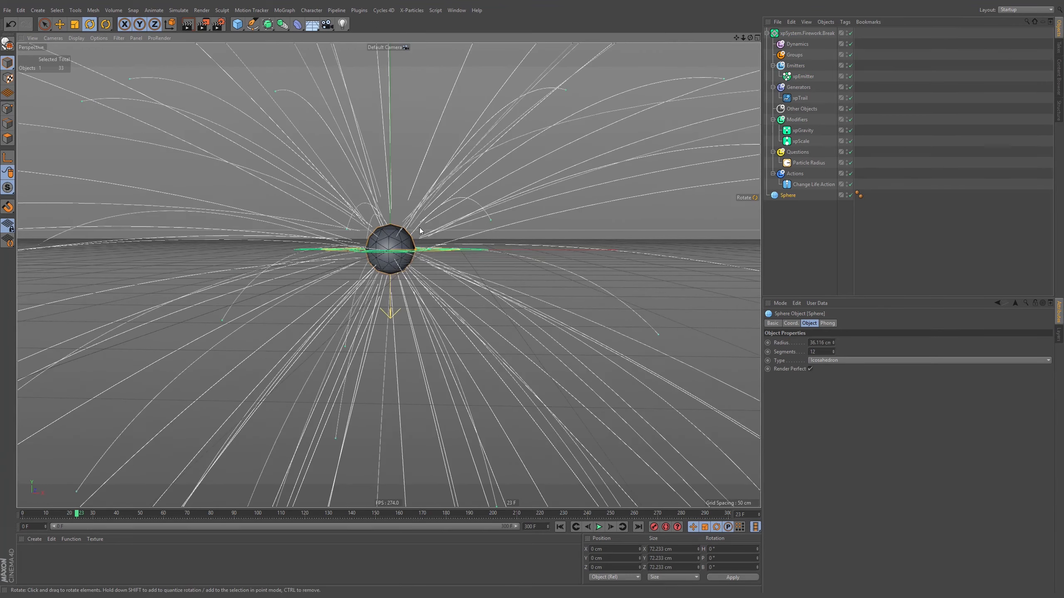
{"action": "left_click_drag", "start_coordinate": [419, 228], "coordinate": [395, 255], "text": "alt"}
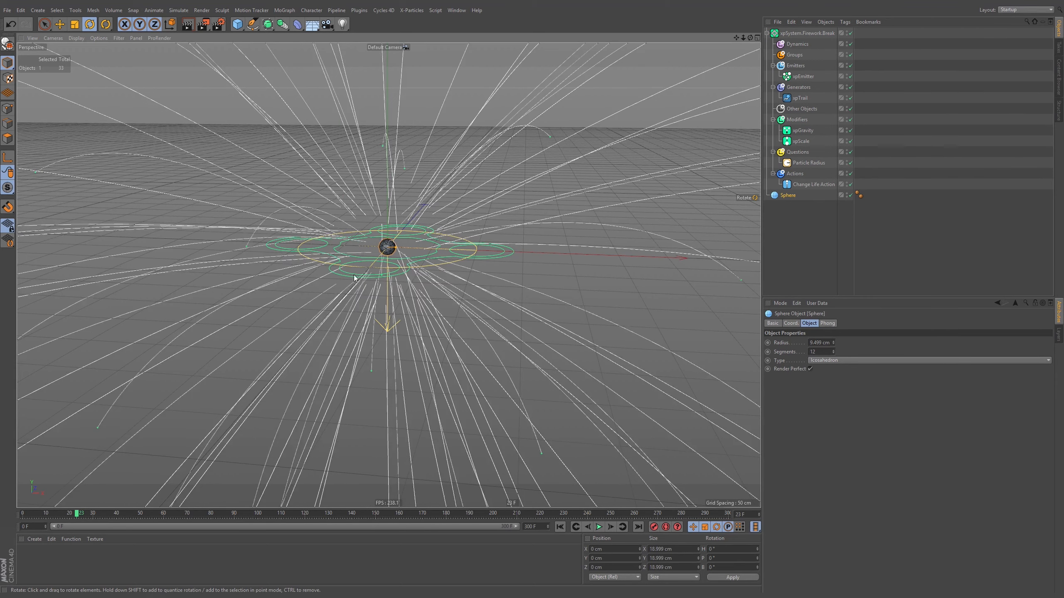
Frame the whole burst in the viewport, then play the simulation and stop it at frame 33 to examine the trails.
{"action": "right_click_drag", "start_coordinate": [354, 275], "coordinate": [387, 273], "text": "alt"}
{"action": "middle_click_drag", "start_coordinate": [382, 297], "coordinate": [387, 273], "text": "alt"}
{"action": "left_click_drag", "start_coordinate": [387, 273], "coordinate": [378, 236], "text": "alt"}
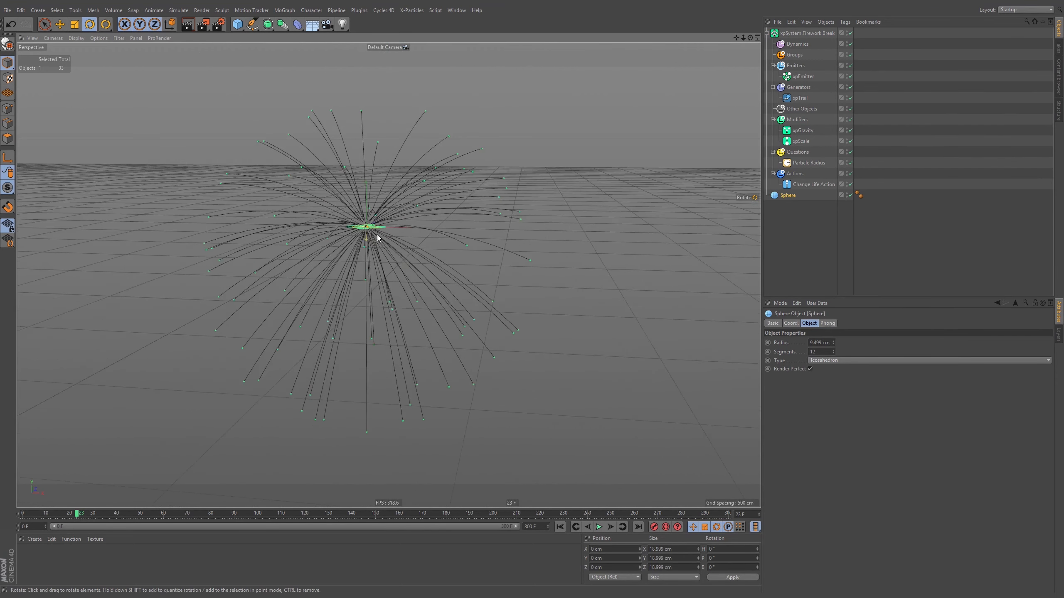
{"action": "middle_click_drag", "start_coordinate": [378, 236], "coordinate": [364, 243], "text": "alt"}
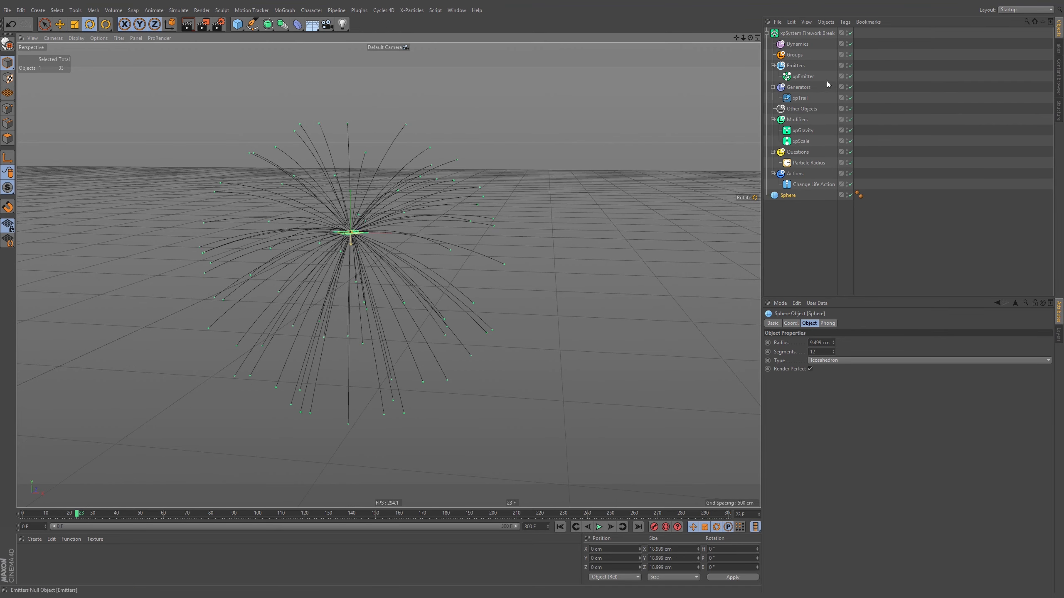
{"action": "left_click", "coordinate": [599, 527]}
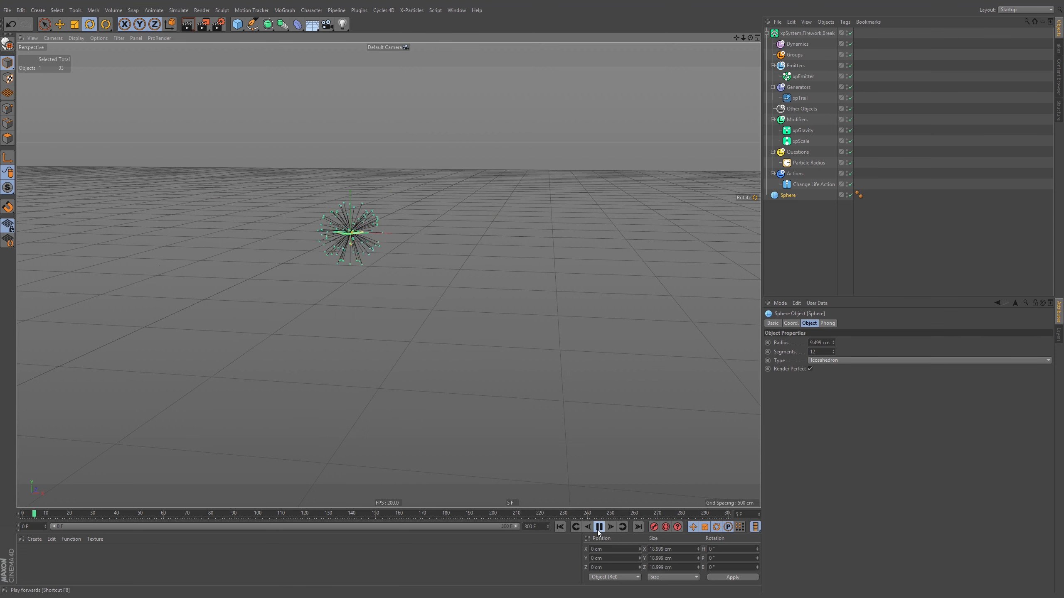
{"action": "left_click", "coordinate": [599, 527]}
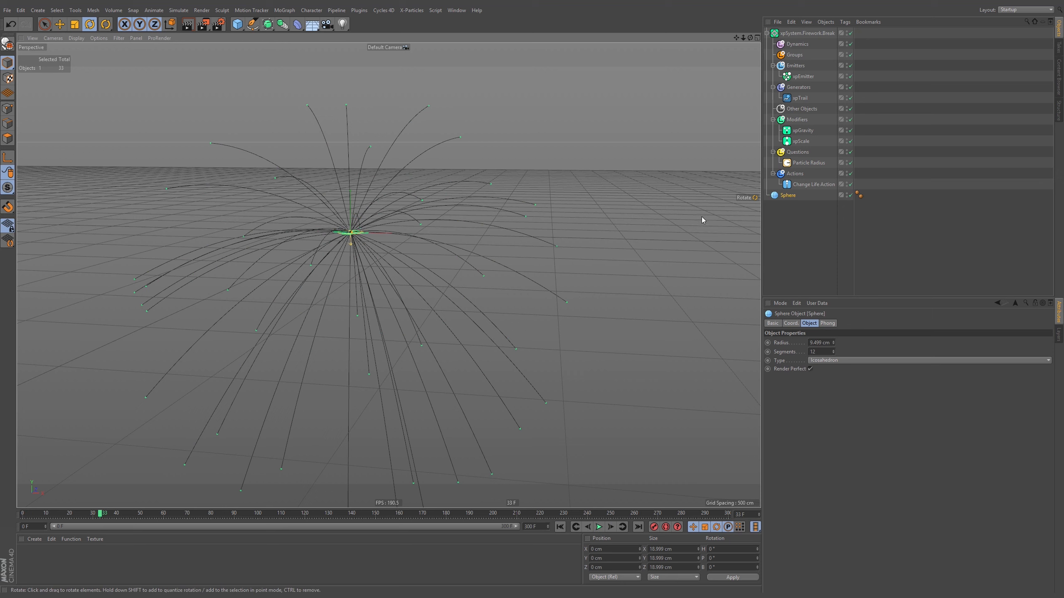
Rename the xpEmitter as xpEmitter.Stars and show its Display settings.
{"action": "left_click", "coordinate": [796, 119]}
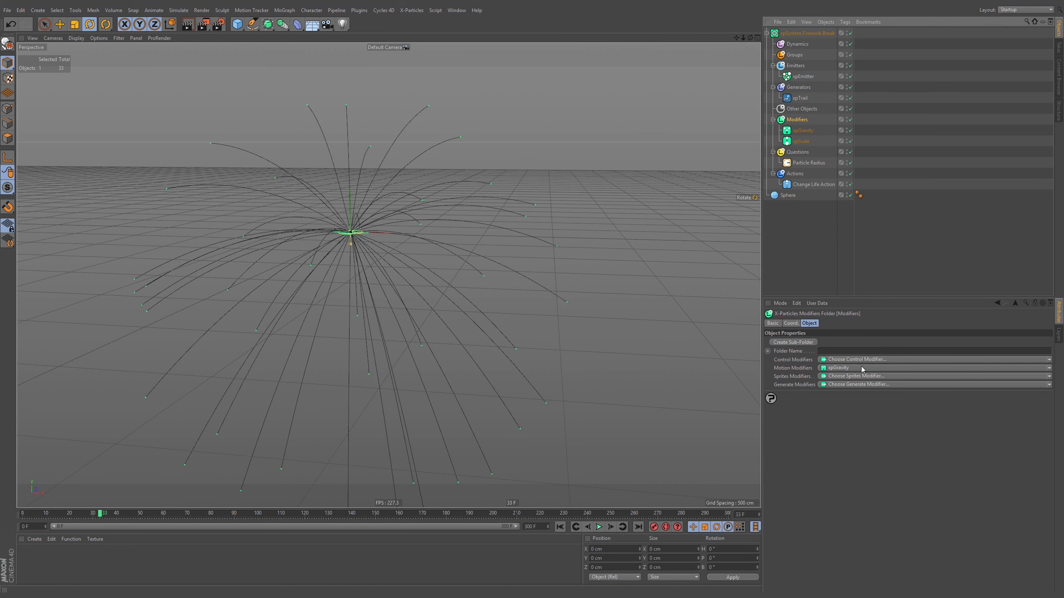
{"action": "double_click", "coordinate": [802, 76]}
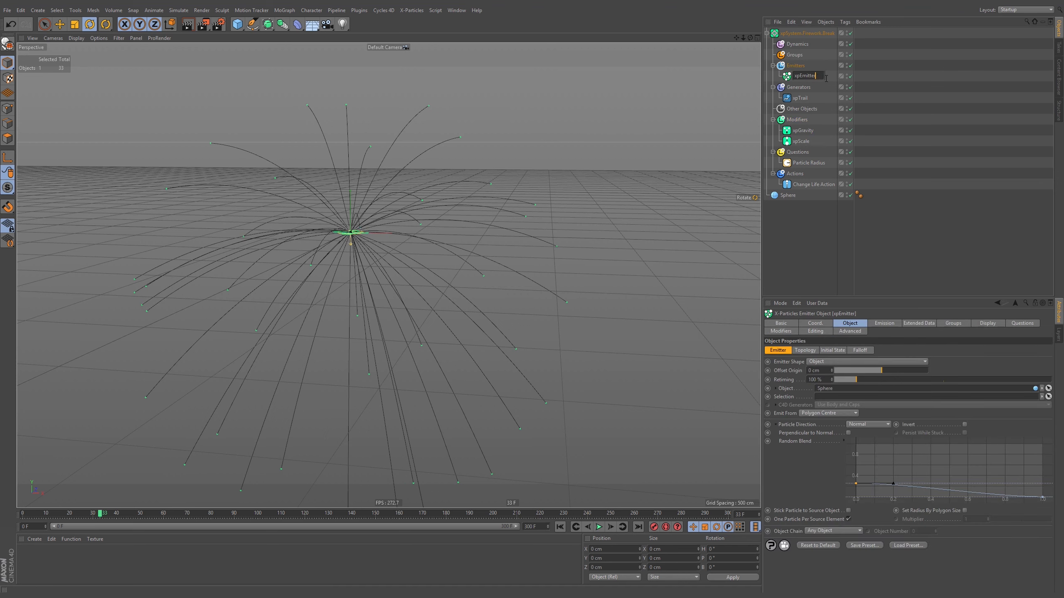
{"action": "type", "text": ".Stars"}
{"action": "key", "text": "Return"}
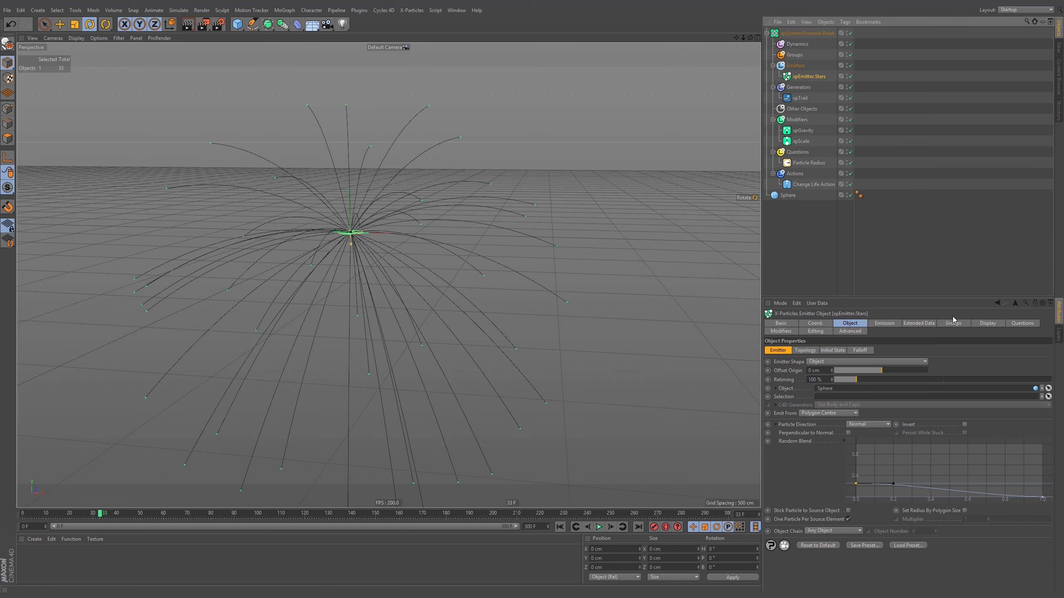
{"action": "left_click", "coordinate": [992, 327]}
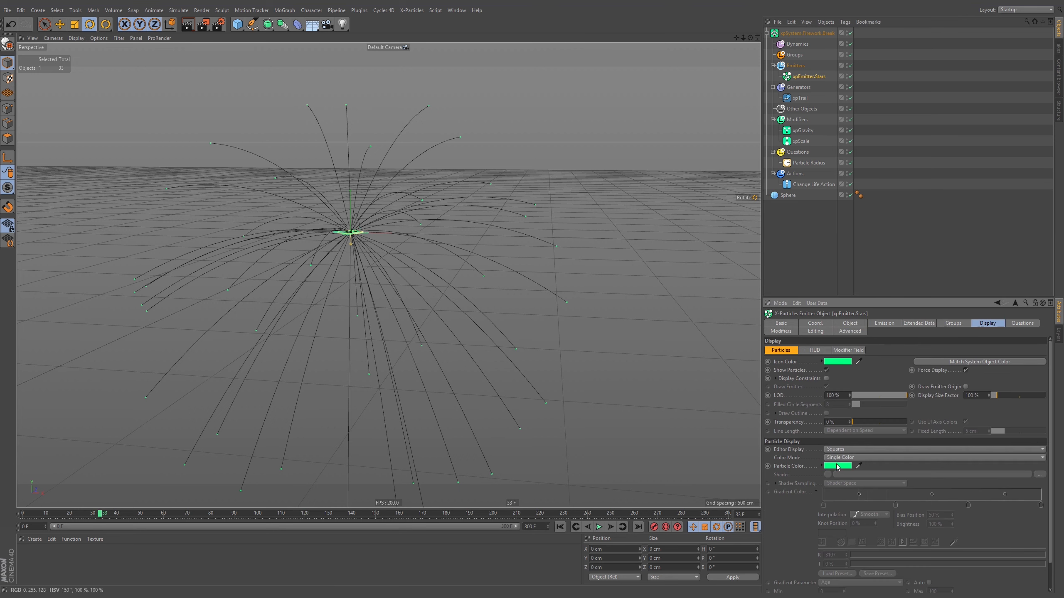
{"action": "left_click", "coordinate": [839, 362]}
{"action": "left_click_drag", "start_coordinate": [885, 464], "coordinate": [858, 464]}
{"action": "left_click", "coordinate": [852, 495]}
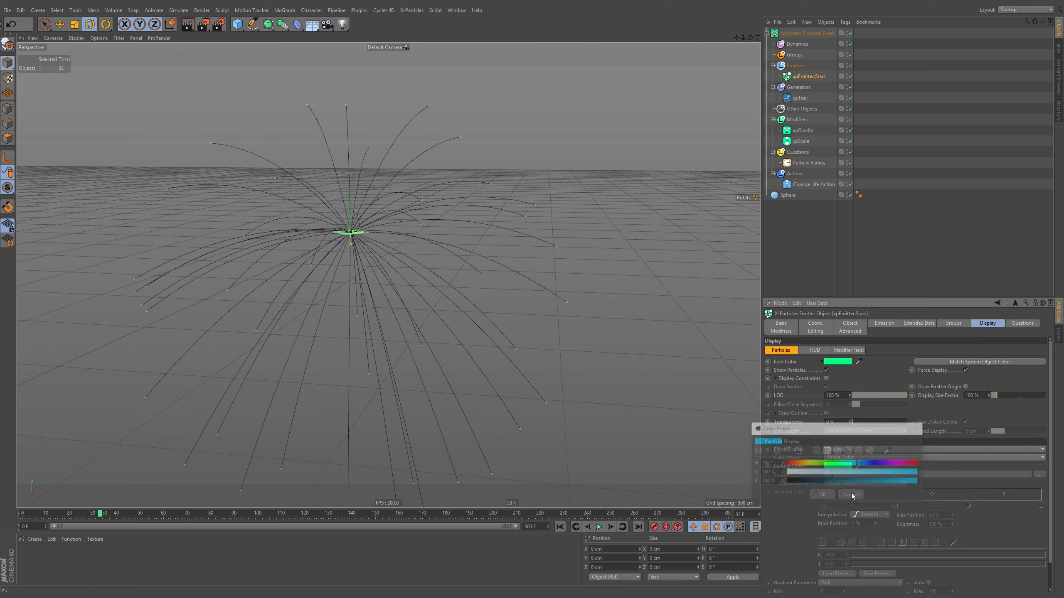
Set the xpEmitter.Stars Icon Color to light magenta with hue 299°, saturation about 53% and value 100%.
{"action": "left_click", "coordinate": [833, 362]}
{"action": "left_click_drag", "start_coordinate": [800, 362], "coordinate": [854, 371]}
{"action": "left_click", "coordinate": [894, 360]}
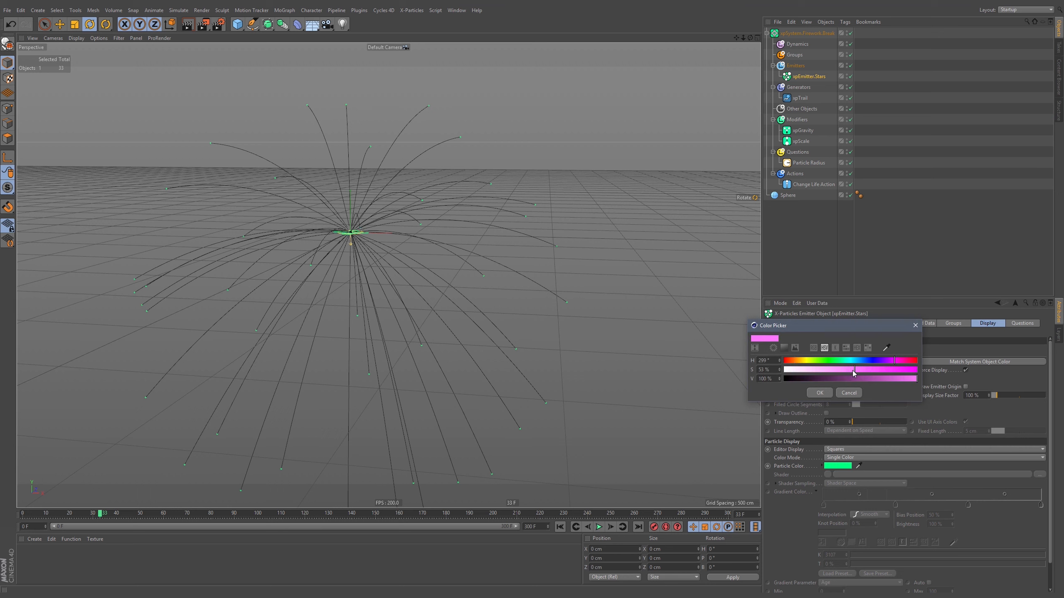
{"action": "left_click", "coordinate": [819, 392]}
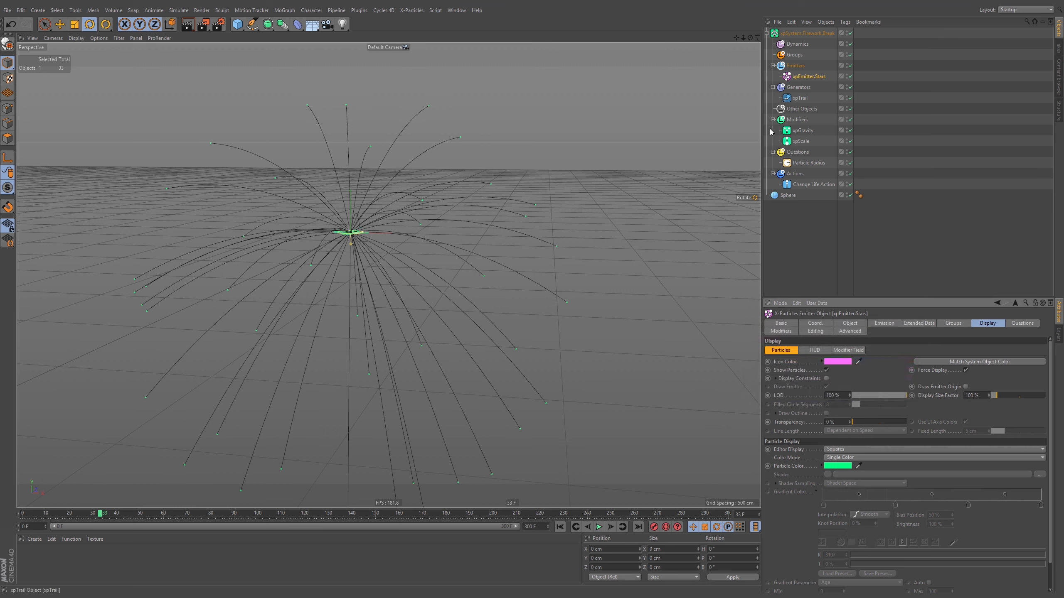
Set the emitter's particle Color Mode to Use Emitter Icon Color, then replay the simulation and stop it at frame 23.
{"action": "left_click", "coordinate": [852, 459]}
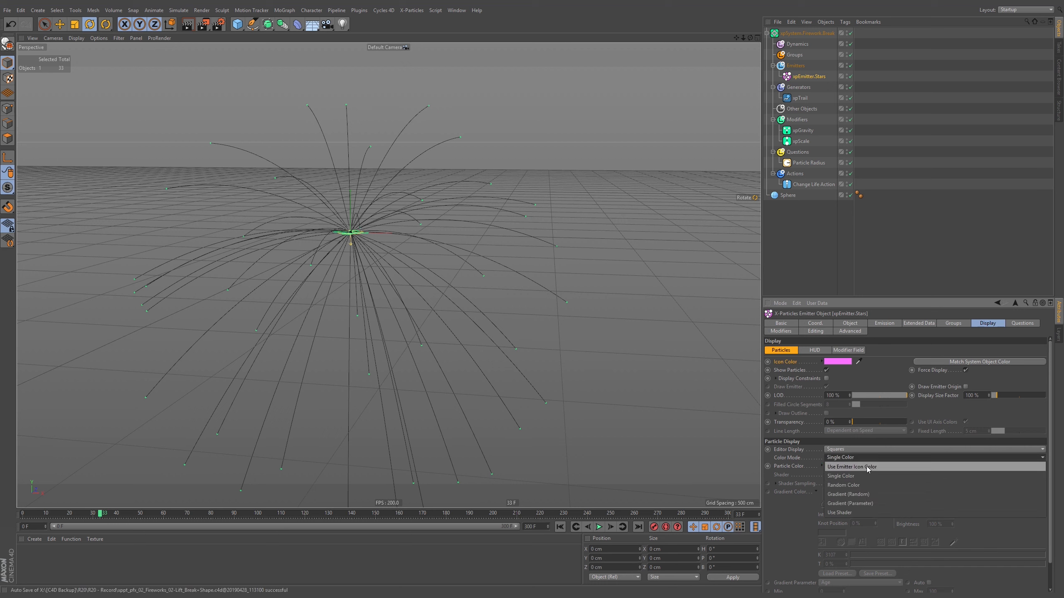
{"action": "left_click", "coordinate": [884, 467]}
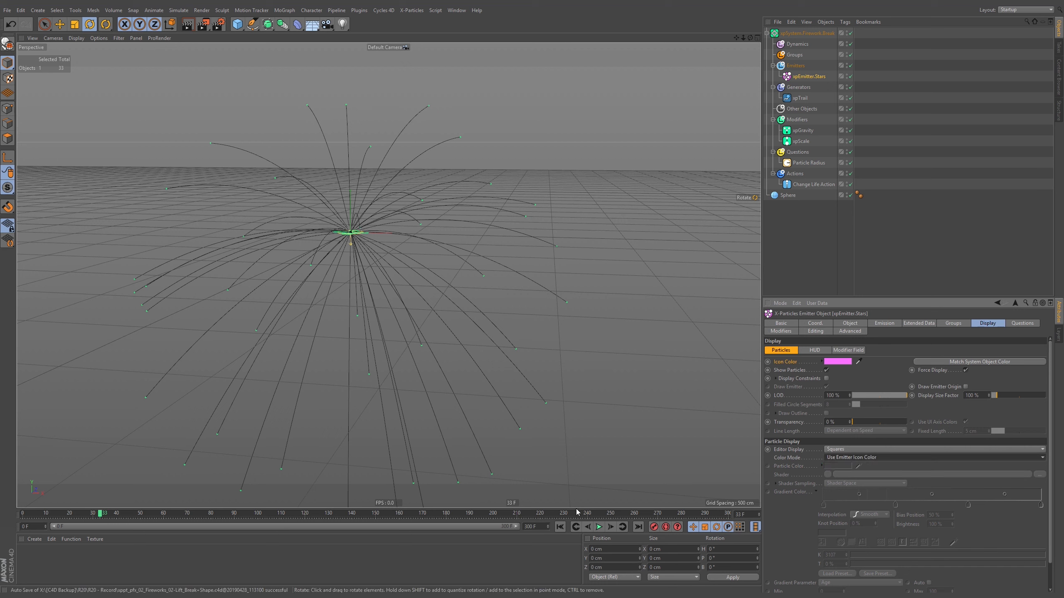
{"action": "left_click", "coordinate": [560, 527]}
{"action": "left_click", "coordinate": [599, 527]}
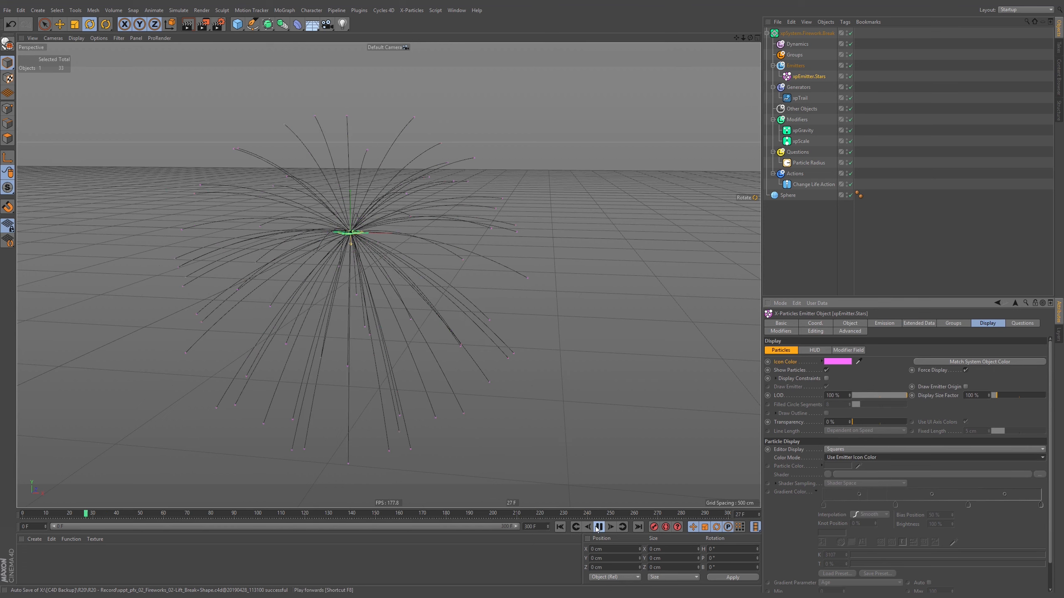
{"action": "left_click_drag", "start_coordinate": [365, 217], "coordinate": [362, 225], "text": "alt"}
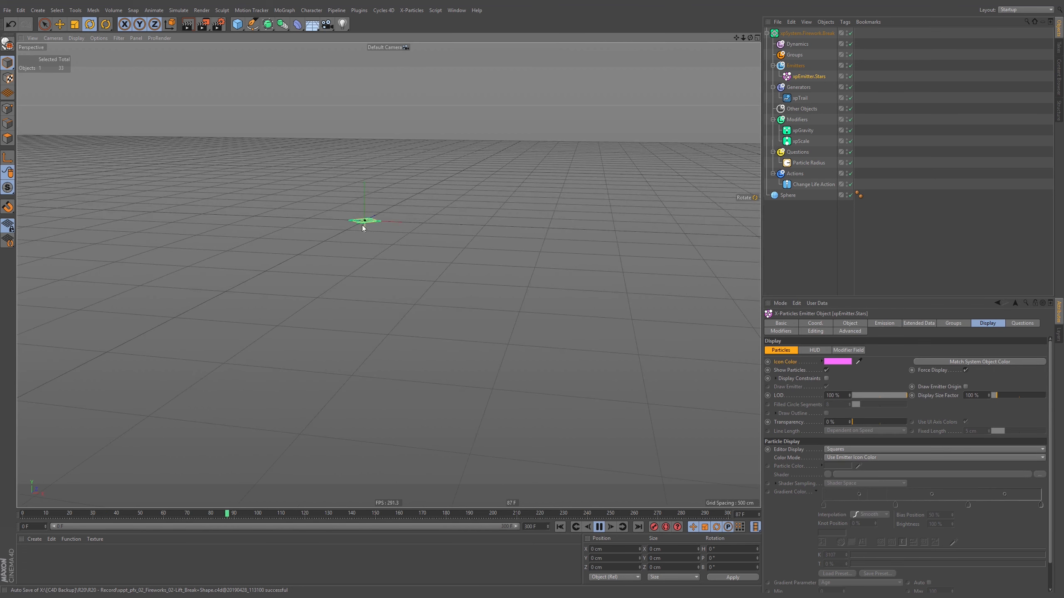
{"action": "middle_click_drag", "start_coordinate": [363, 224], "coordinate": [414, 231], "text": "alt"}
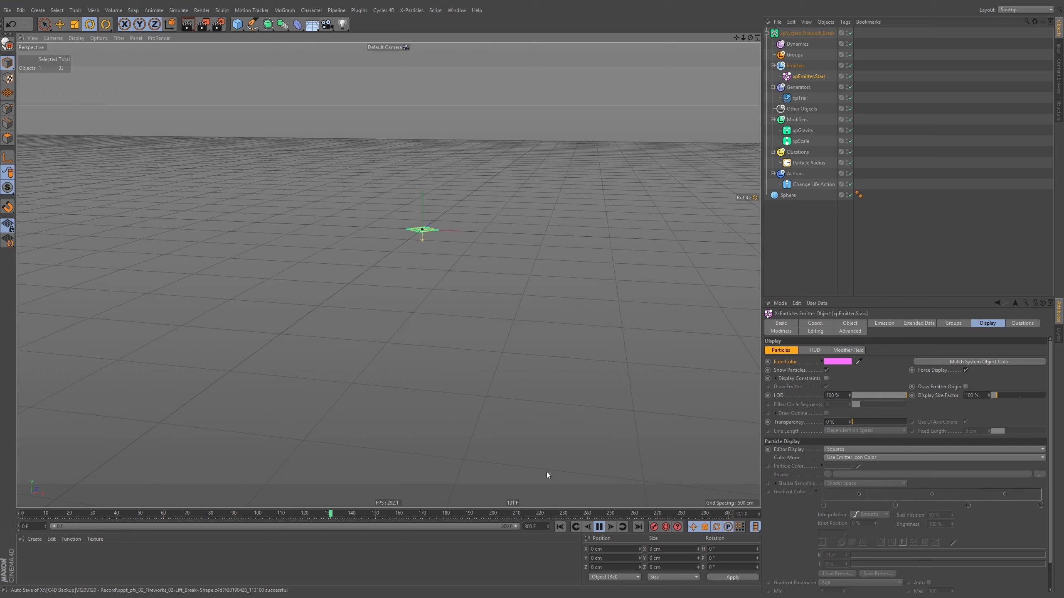
{"action": "left_click", "coordinate": [599, 527]}
{"action": "left_click_drag", "start_coordinate": [435, 222], "coordinate": [417, 232], "text": "alt"}
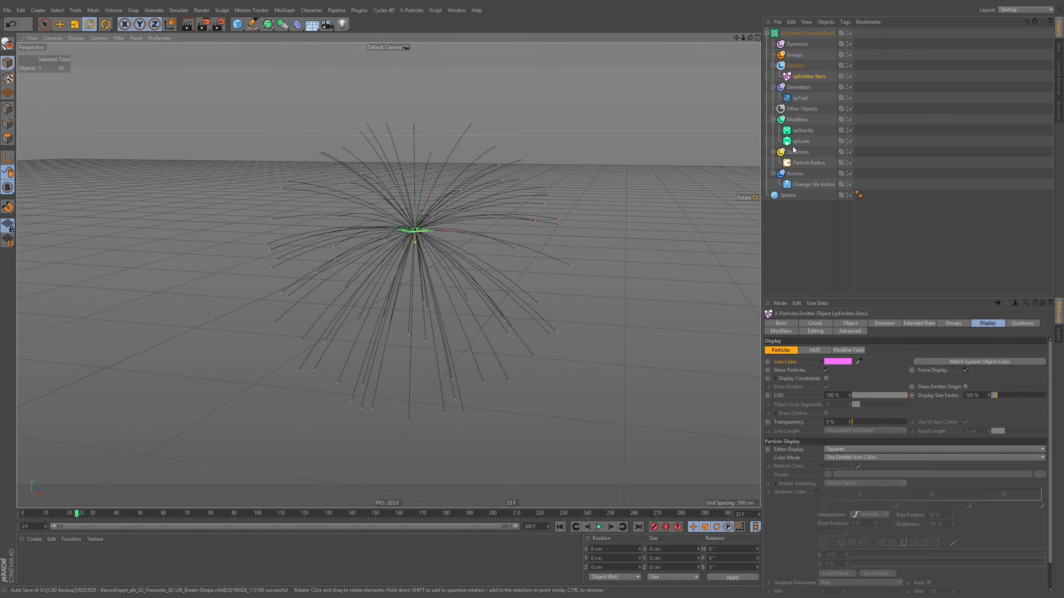
Add an xpTurbulence motion modifier to the Modifiers folder and play the simulation from the start.
{"action": "left_click", "coordinate": [797, 120]}
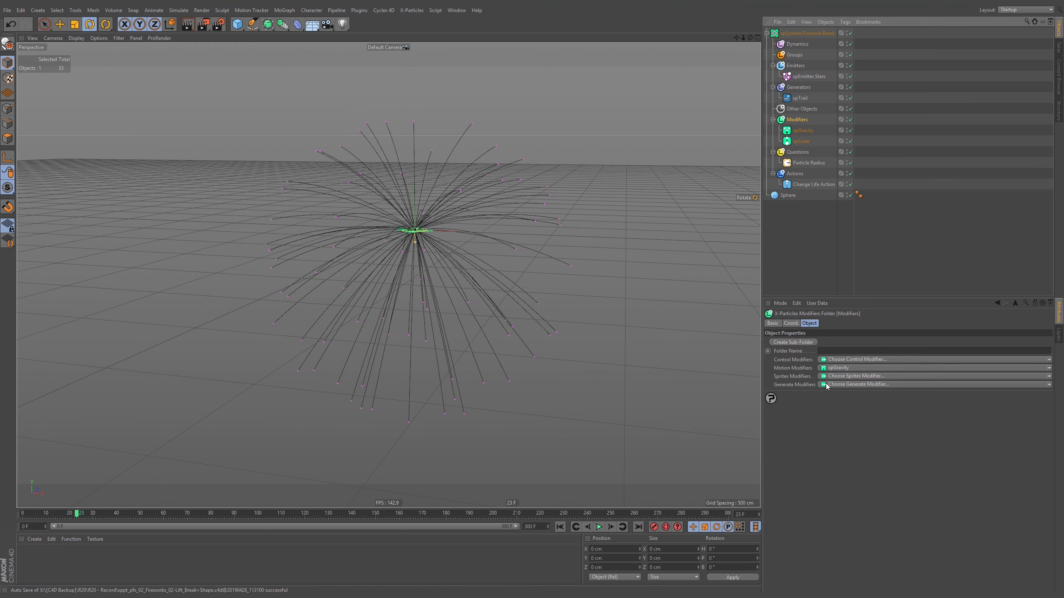
{"action": "left_click", "coordinate": [845, 368]}
{"action": "left_click", "coordinate": [854, 335]}
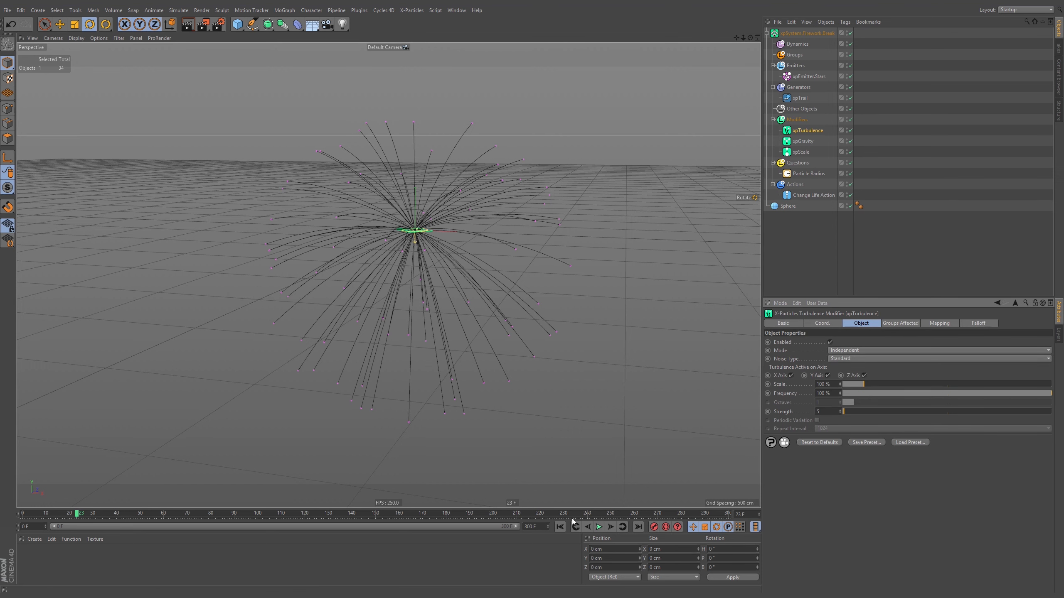
{"action": "left_click", "coordinate": [560, 527]}
{"action": "left_click", "coordinate": [599, 527]}
Set the xpTurbulence Strength to about 19 and its Scale to 54%, replaying the simulation after each change.
{"action": "left_click_drag", "start_coordinate": [844, 411], "coordinate": [849, 412]}
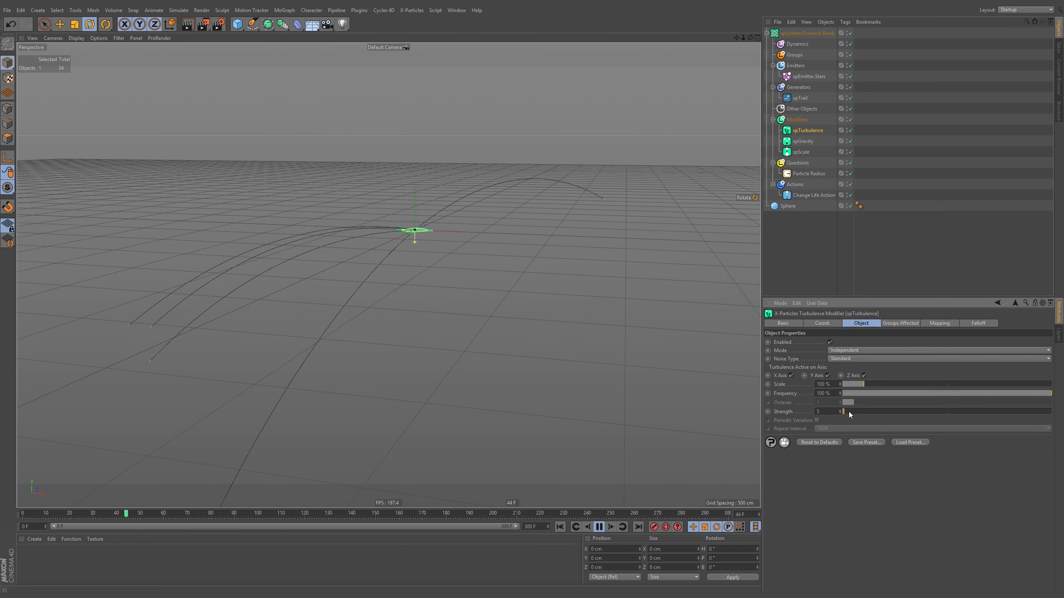
{"action": "left_click", "coordinate": [560, 527]}
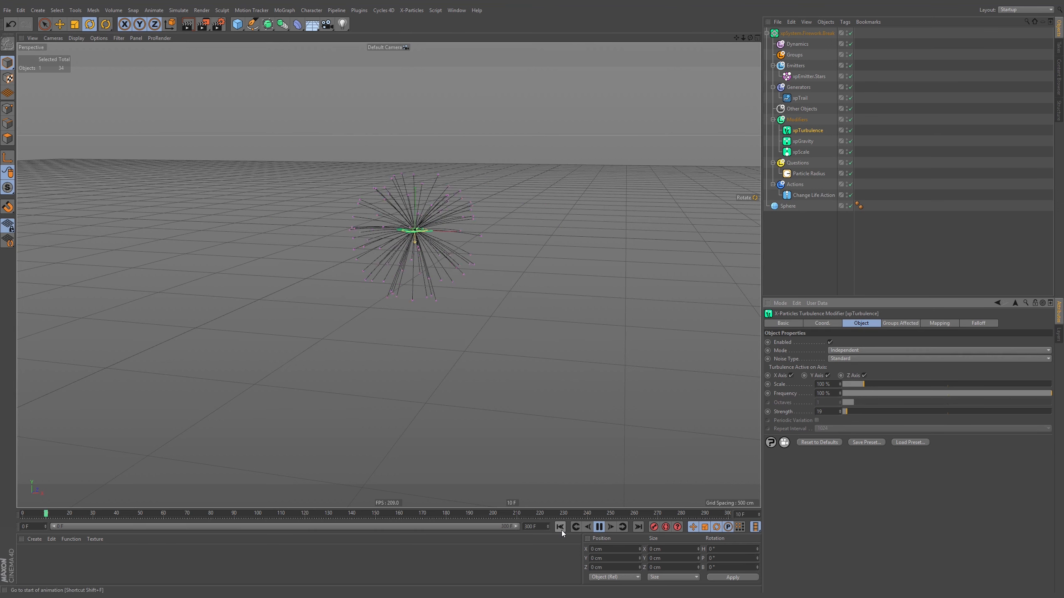
{"action": "left_click_drag", "start_coordinate": [862, 385], "coordinate": [856, 387]}
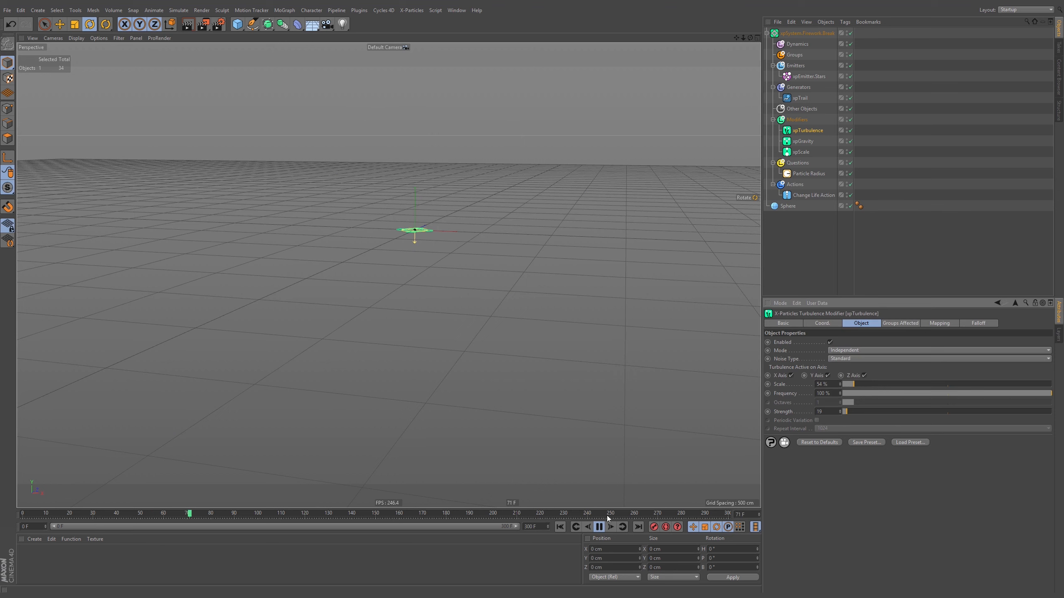
{"action": "left_click", "coordinate": [560, 526]}
{"action": "scroll", "coordinate": [418, 232], "scroll_direction": "down", "scroll_amount": 2}
{"action": "left_click_drag", "start_coordinate": [418, 232], "coordinate": [412, 229], "text": "alt"}
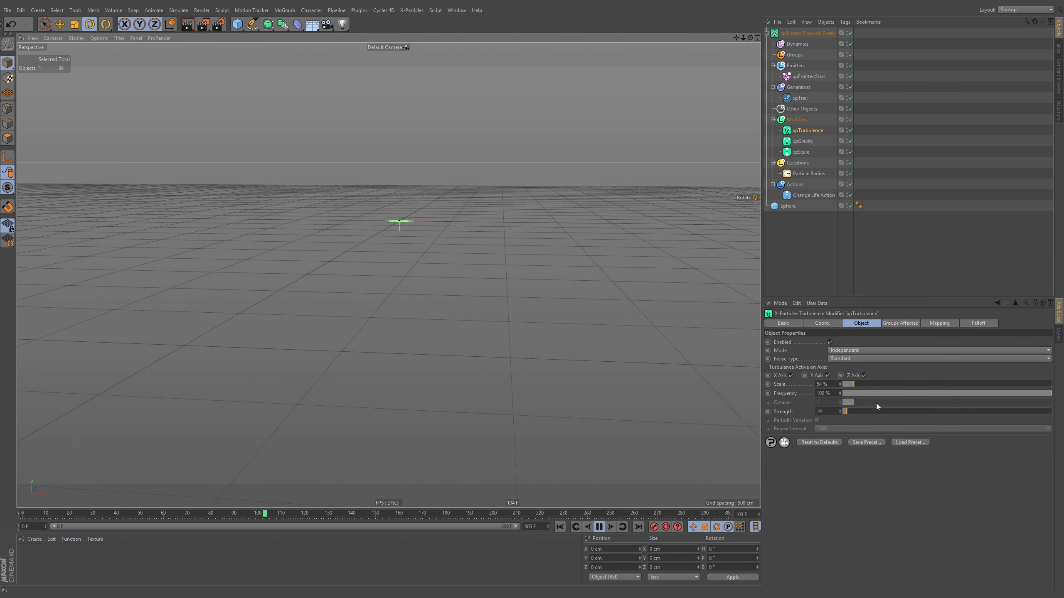
Set the xpTurbulence Strength to about 90, replay the simulation and reduce its Scale to about 13%.
{"action": "left_click", "coordinate": [850, 411]}
{"action": "left_click", "coordinate": [560, 527]}
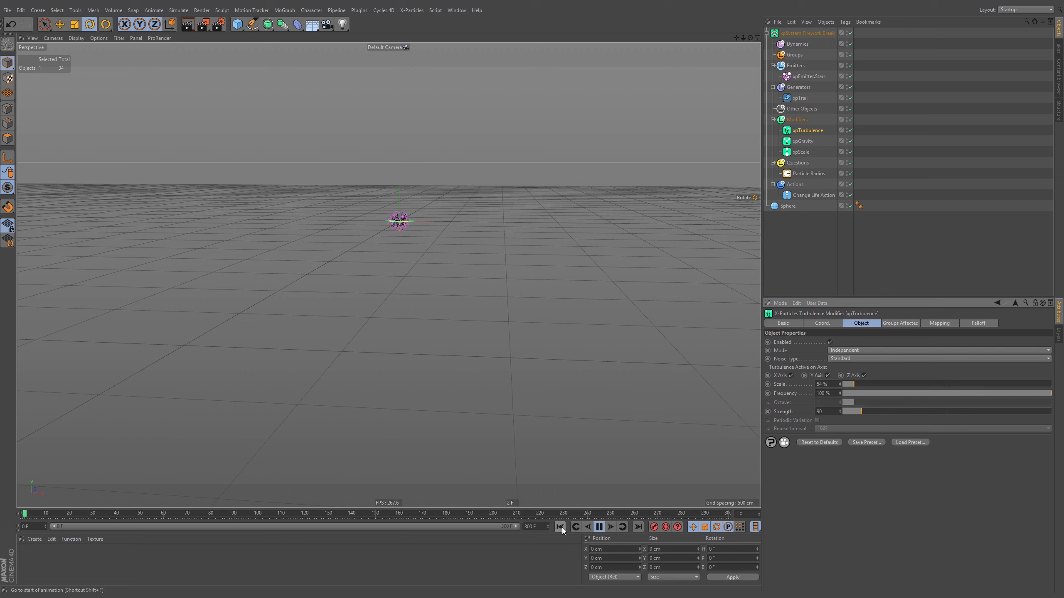
{"action": "left_click", "coordinate": [849, 384]}
{"action": "left_click_drag", "start_coordinate": [850, 383], "coordinate": [844, 384]}
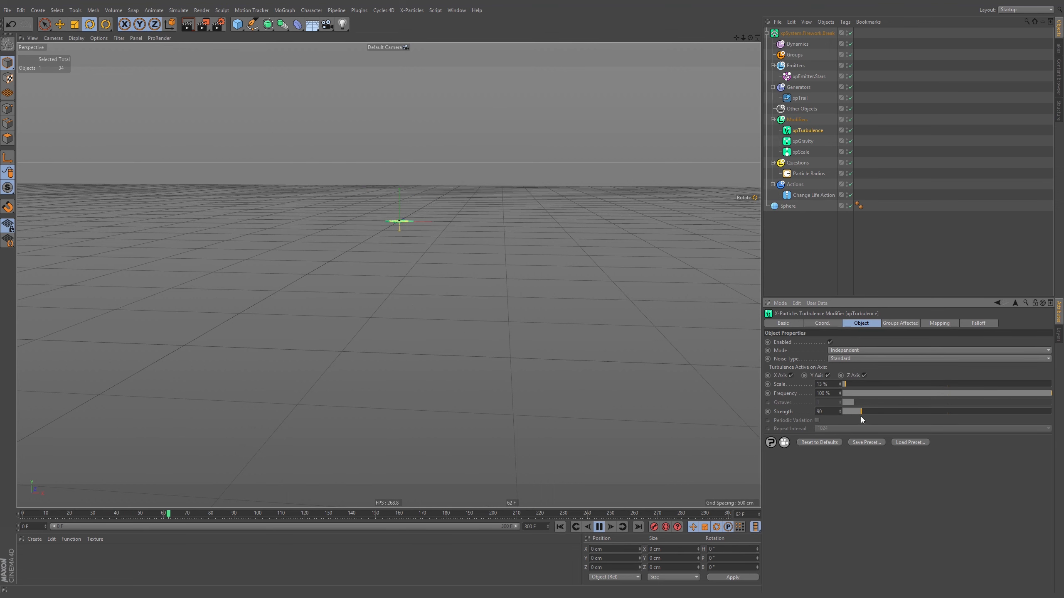
Move xpTurbulence below xpGravity in the Modifiers folder, raise its Strength to about 450 and replay the simulation.
{"action": "left_click_drag", "start_coordinate": [812, 149], "coordinate": [812, 147]}
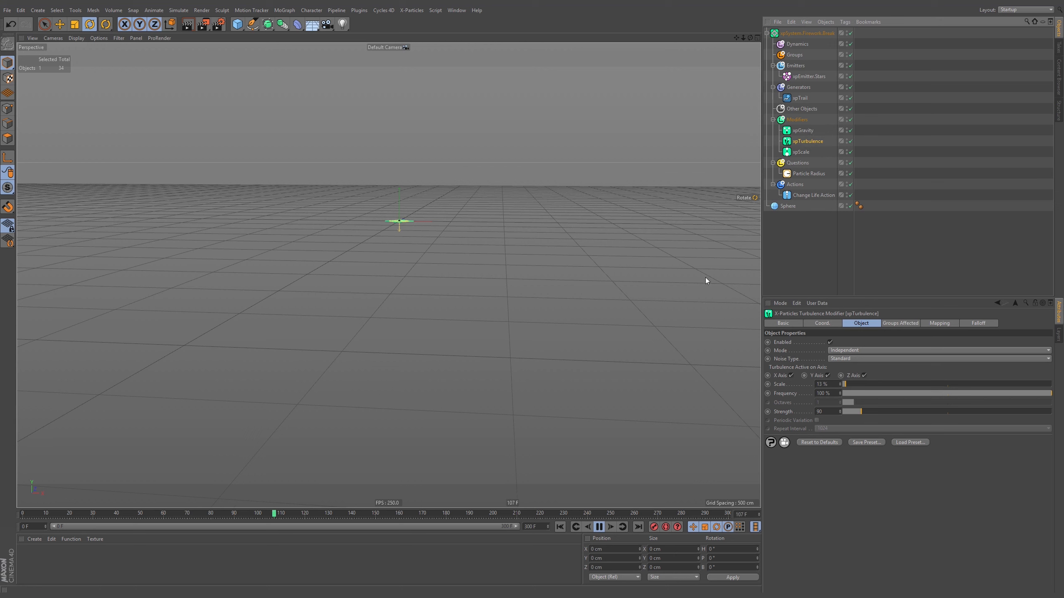
{"action": "left_click", "coordinate": [564, 527]}
{"action": "left_click_drag", "start_coordinate": [860, 411], "coordinate": [946, 412]}
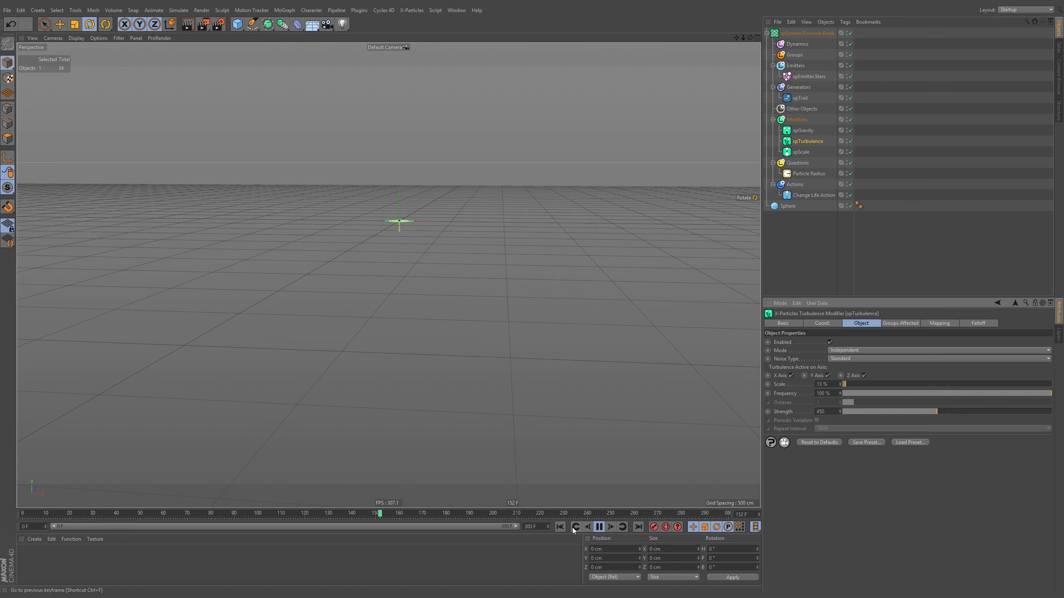
{"action": "left_click", "coordinate": [564, 529]}
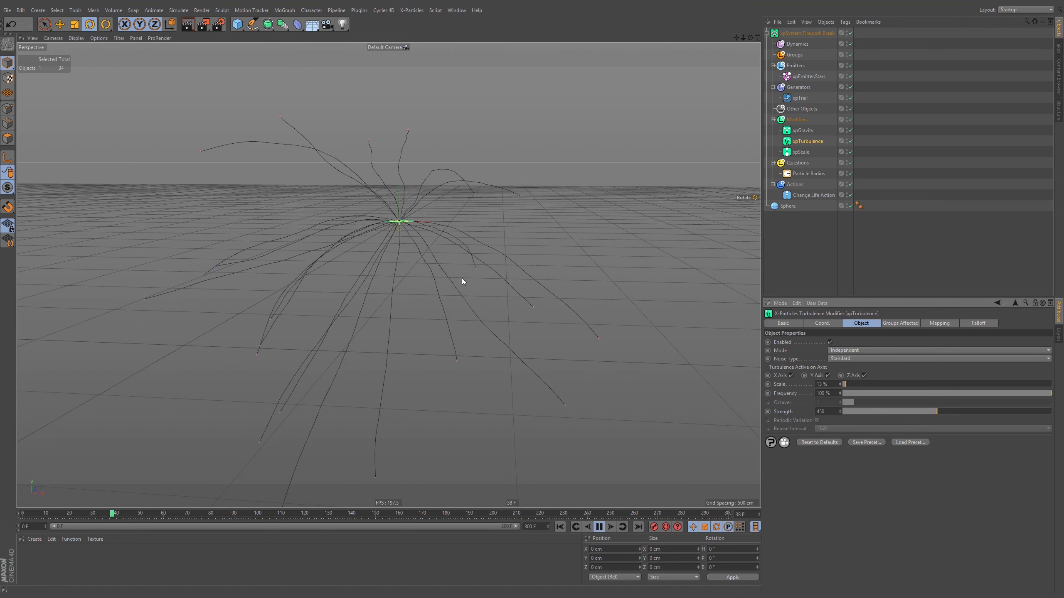
{"action": "left_click_drag", "start_coordinate": [401, 224], "coordinate": [408, 247], "text": "alt"}
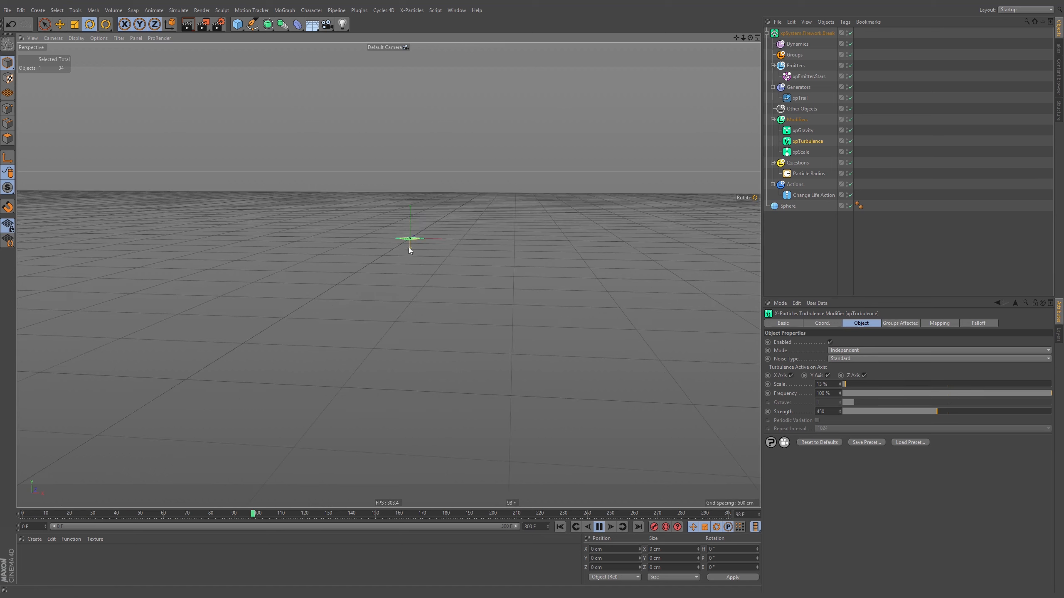
Check the Emission settings of xpEmitter.Stars, then reduce the xpTurbulence Strength to about 116 and replay the simulation.
{"action": "left_click", "coordinate": [804, 77]}
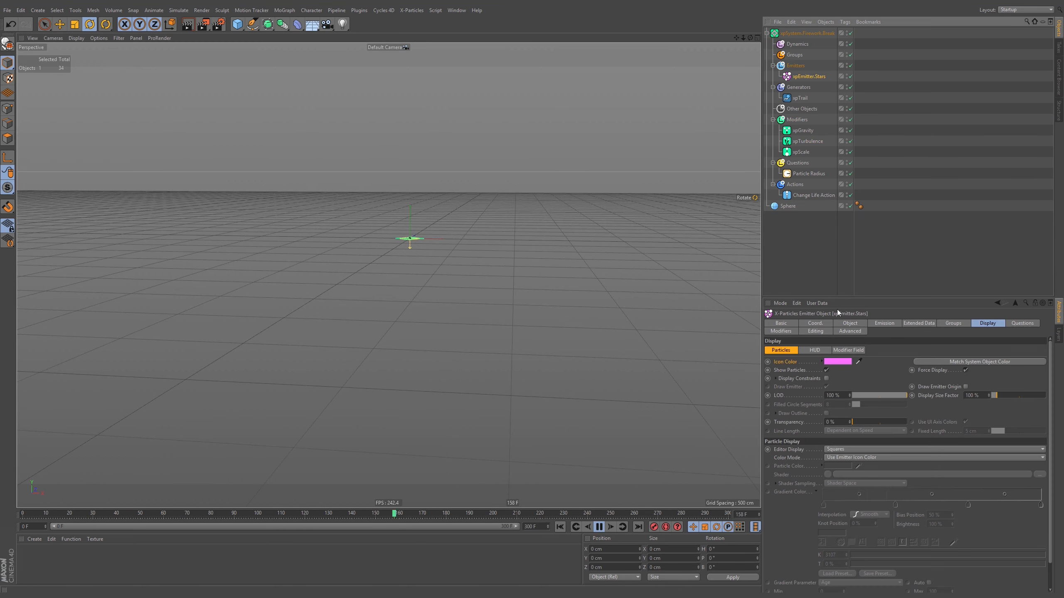
{"action": "left_click", "coordinate": [884, 322]}
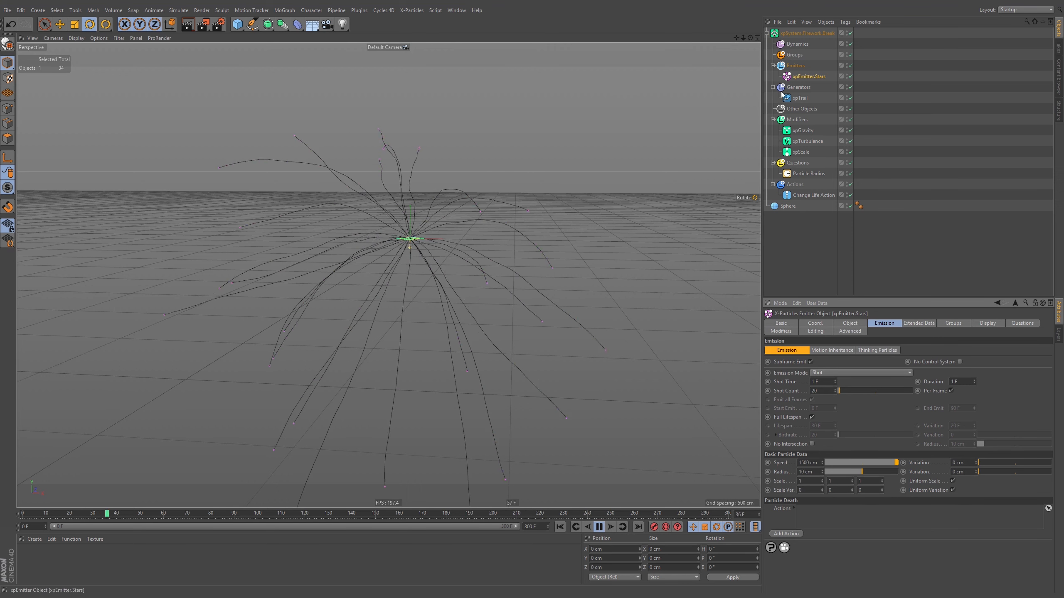
{"action": "left_click", "coordinate": [807, 142]}
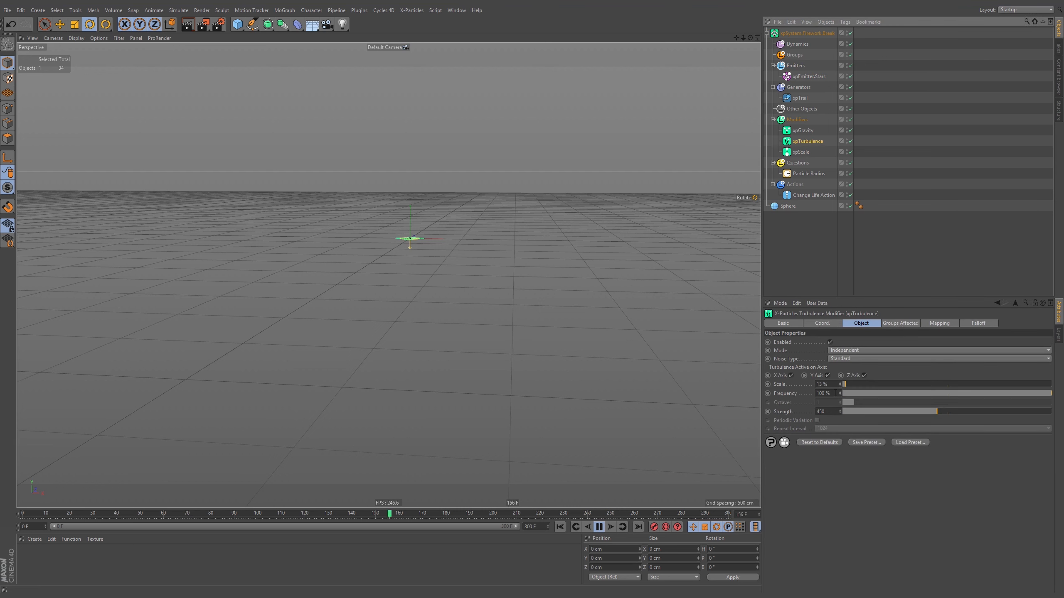
{"action": "left_click_drag", "start_coordinate": [919, 415], "coordinate": [884, 413]}
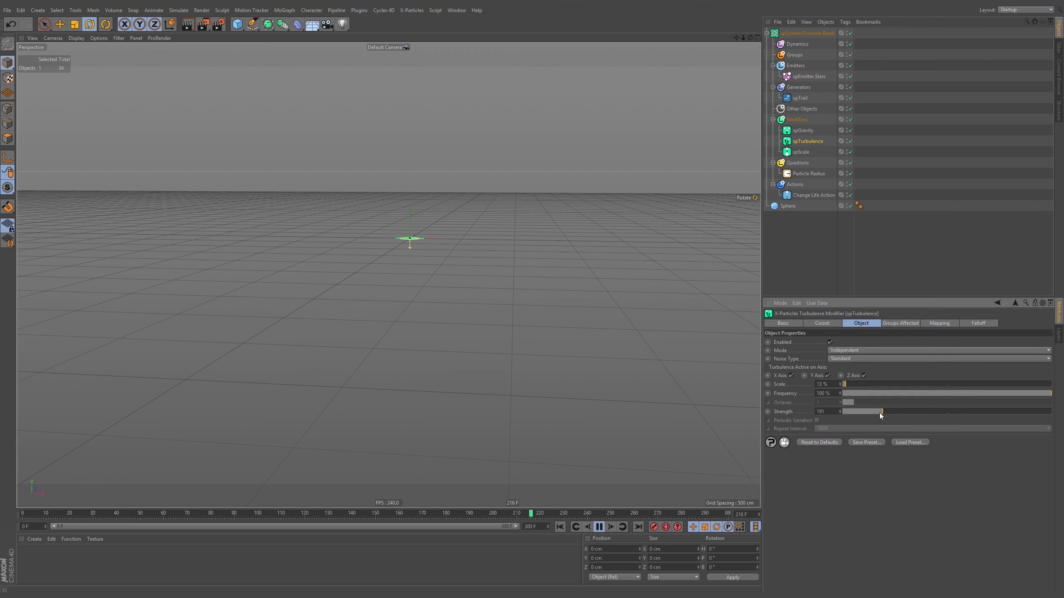
{"action": "left_click", "coordinate": [560, 526]}
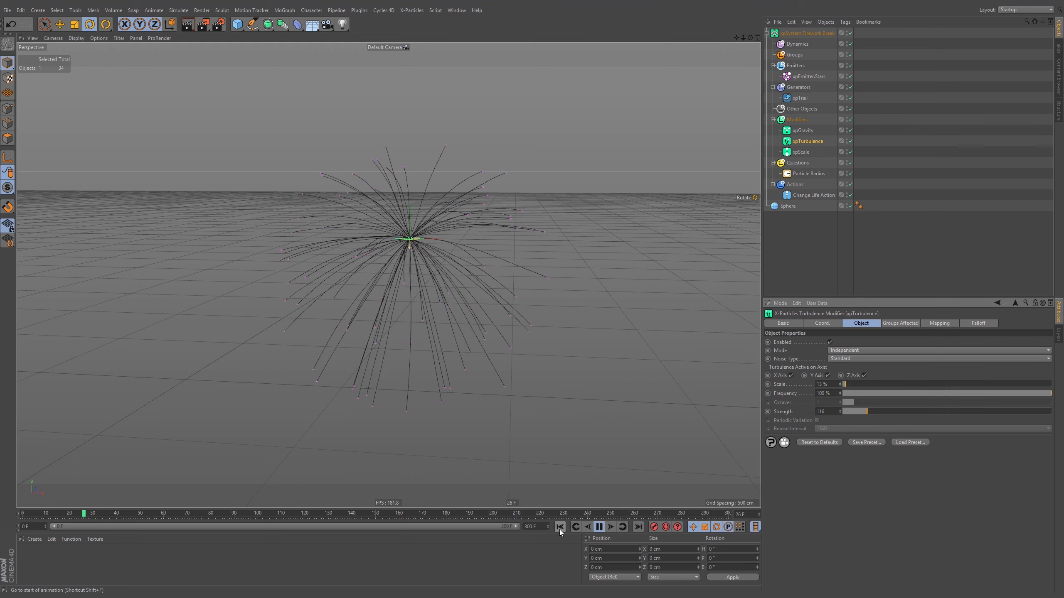
{"action": "middle_click_drag", "start_coordinate": [411, 232], "coordinate": [430, 228], "text": "alt"}
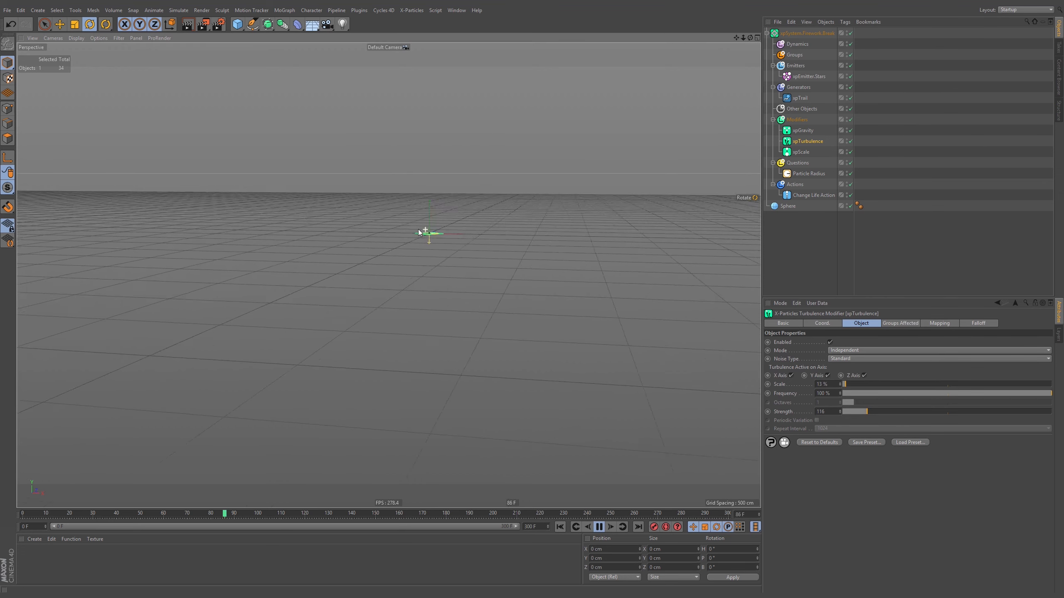
Replay the simulation and examine the turbulent star motion around the emitter from several angles.
{"action": "left_click_drag", "start_coordinate": [429, 228], "coordinate": [430, 233], "text": "alt"}
{"action": "middle_click_drag", "start_coordinate": [430, 233], "coordinate": [438, 234], "text": "alt"}
{"action": "left_click_drag", "start_coordinate": [438, 234], "coordinate": [433, 248], "text": "alt"}
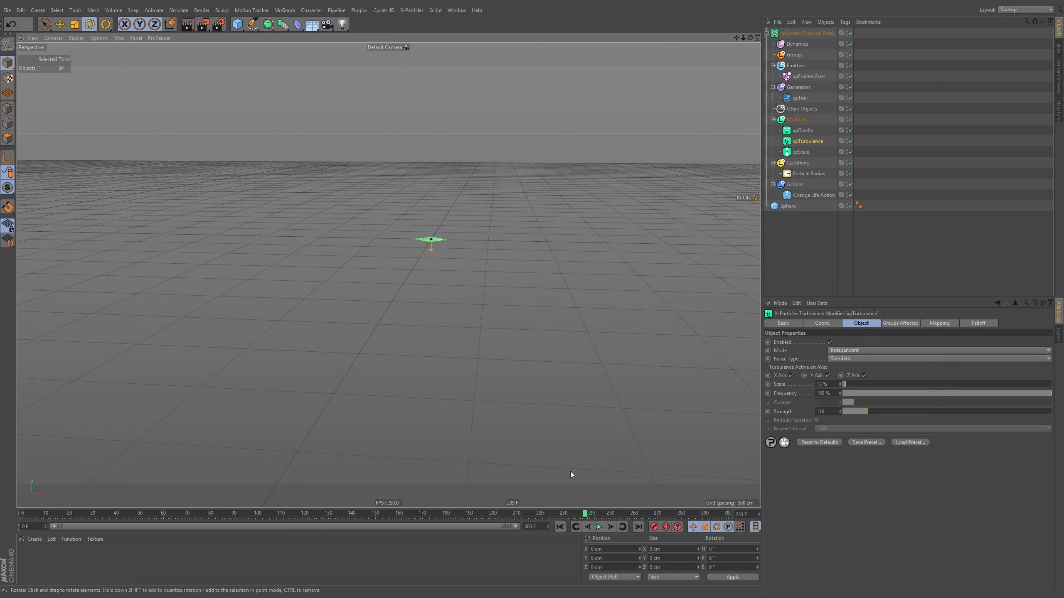
{"action": "left_click_drag", "start_coordinate": [445, 270], "coordinate": [402, 285], "text": "alt"}
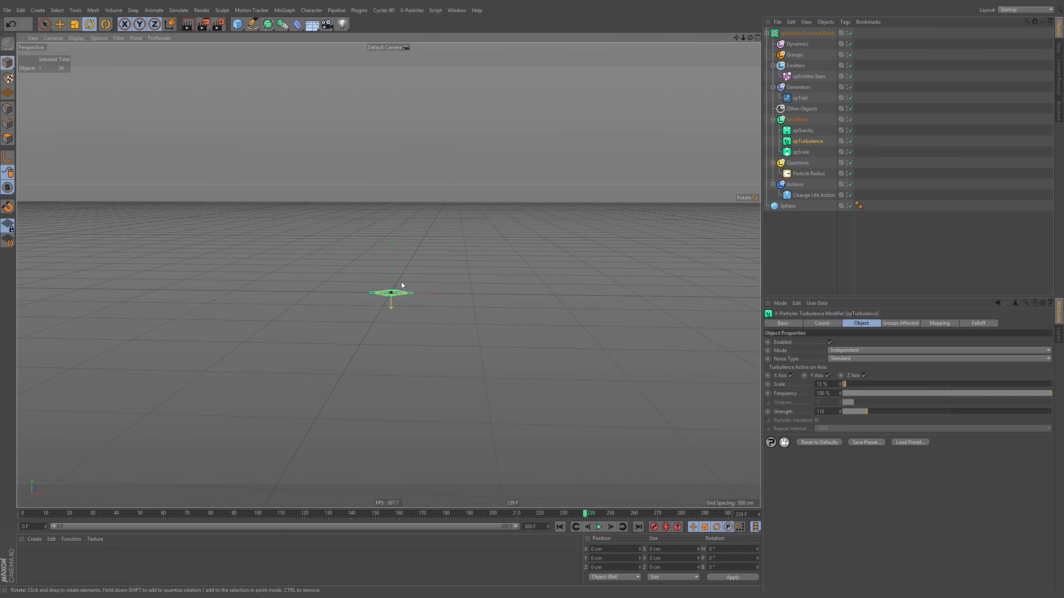
{"action": "left_click", "coordinate": [561, 527]}
{"action": "left_click", "coordinate": [598, 527]}
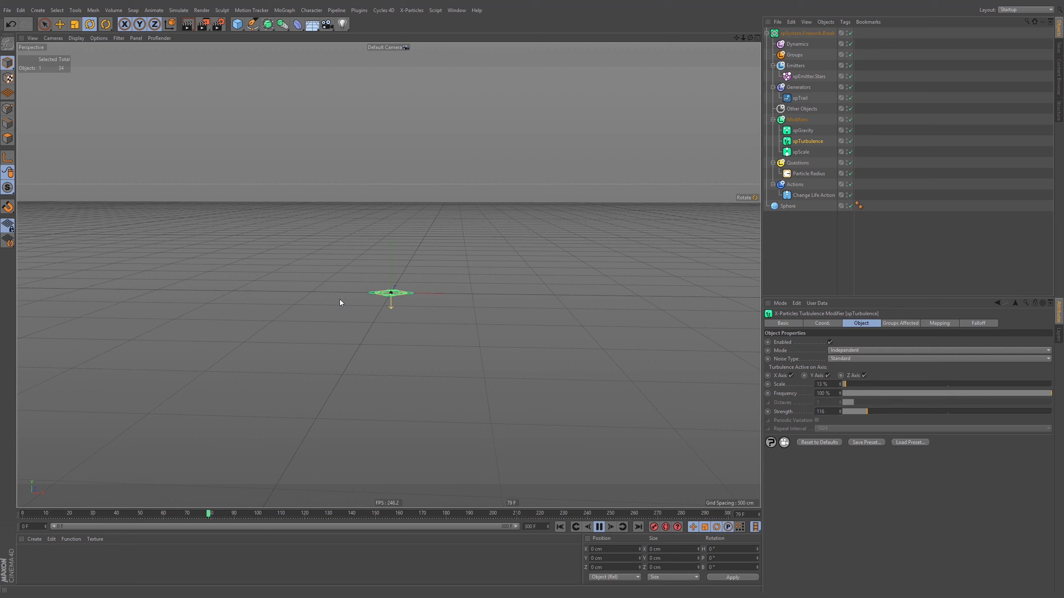
{"action": "mouse_move", "coordinate": [397, 288]}
{"action": "left_mouse_down", "text": "alt"}
{"action": "mouse_move", "coordinate": [416, 269]}
{"action": "mouse_move", "coordinate": [409, 288]}
{"action": "mouse_move", "coordinate": [402, 281]}
{"action": "left_mouse_up", "text": "alt"}
{"action": "left_click", "coordinate": [599, 527]}
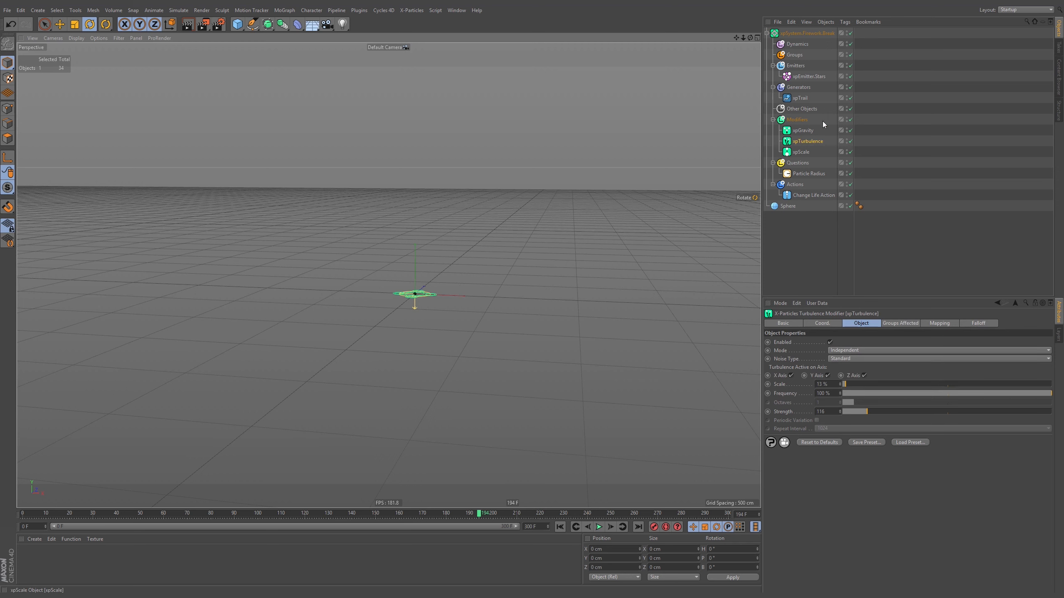
{"action": "middle_click_drag", "start_coordinate": [451, 296], "coordinate": [411, 314], "text": "alt"}
{"action": "left_click_drag", "start_coordinate": [411, 314], "coordinate": [395, 313], "text": "alt"}
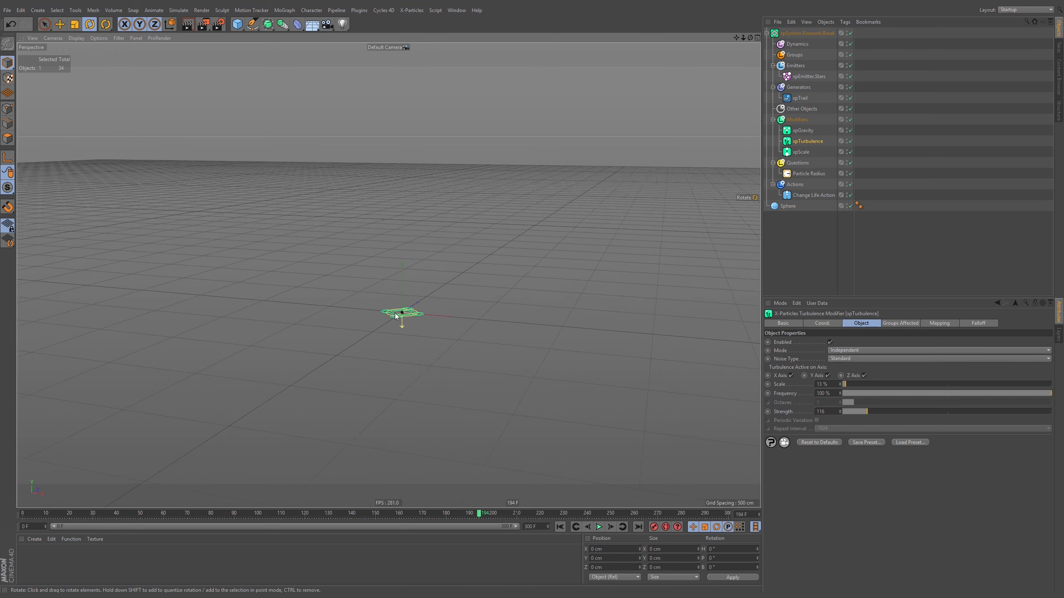
{"action": "right_click_drag", "start_coordinate": [395, 316], "coordinate": [399, 307], "text": "alt"}
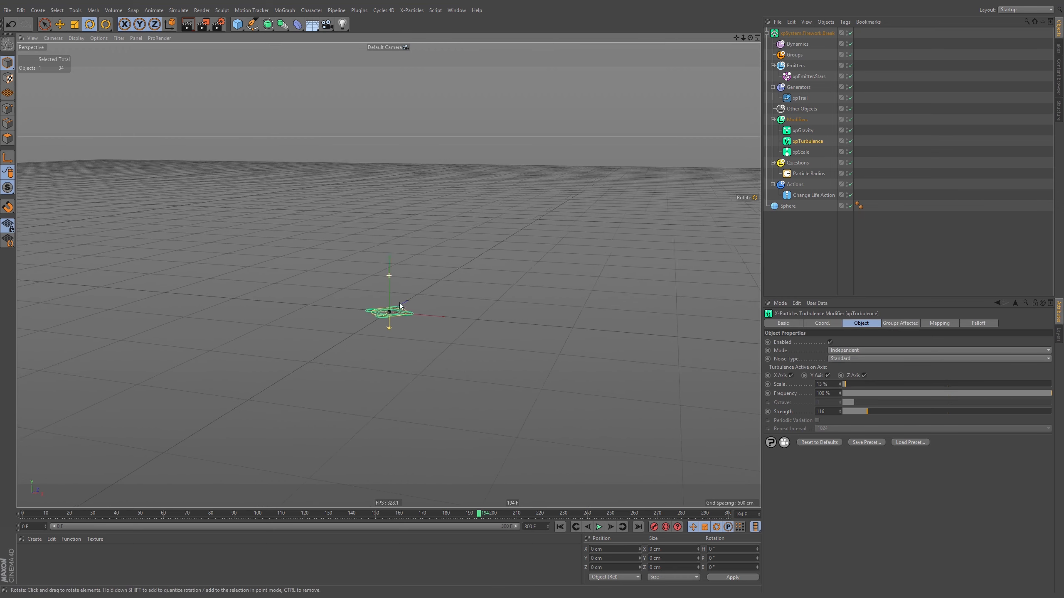
Add an xpSpawn modifier to the Modifiers folder and create a new spawning emitter for it.
{"action": "left_click", "coordinate": [813, 77]}
{"action": "left_click", "coordinate": [801, 120]}
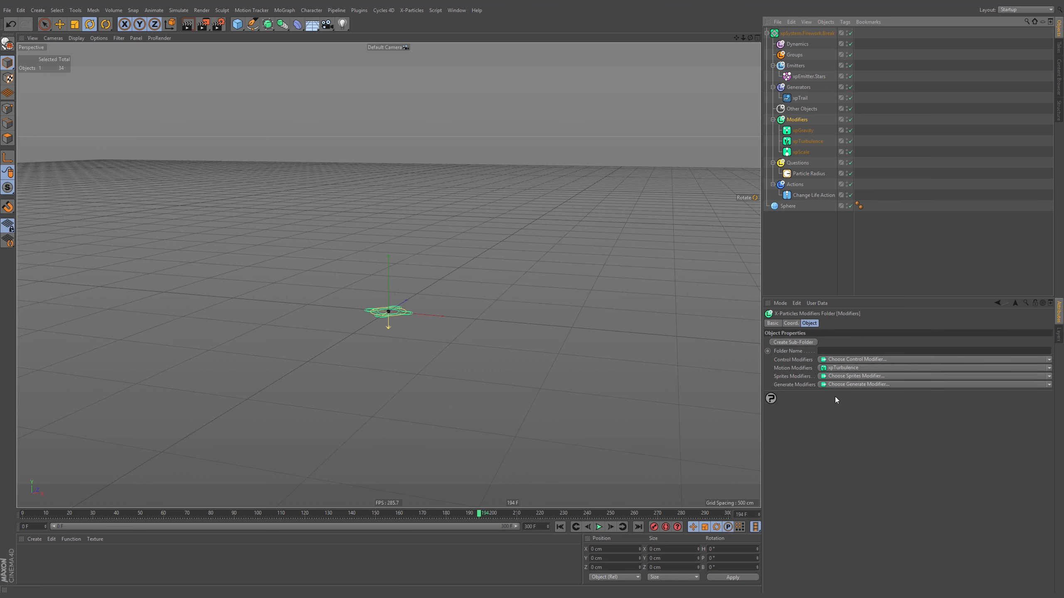
{"action": "left_click", "coordinate": [790, 386]}
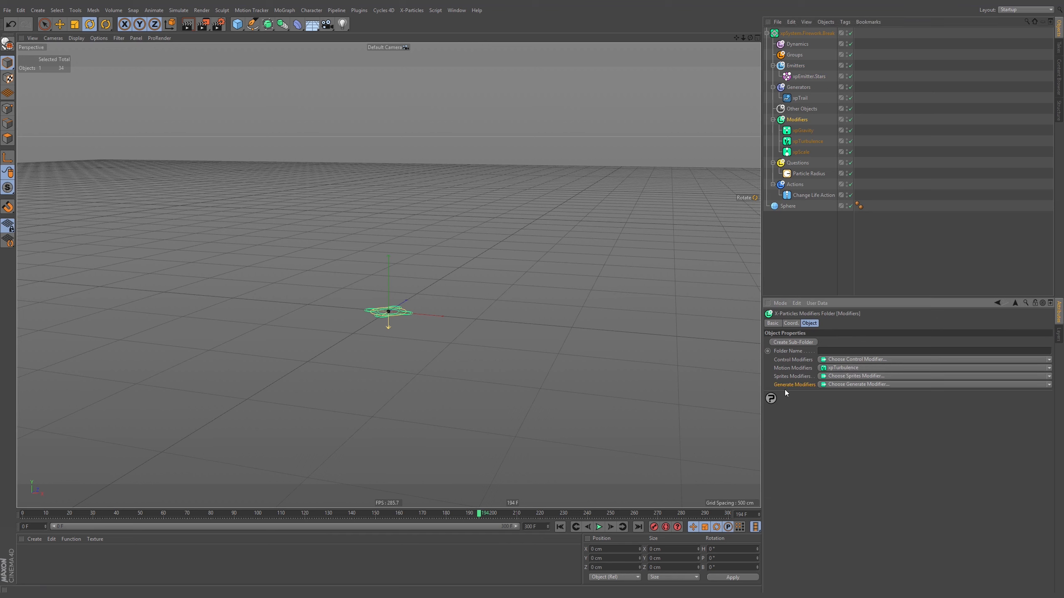
{"action": "left_click", "coordinate": [853, 386]}
{"action": "left_click", "coordinate": [859, 437]}
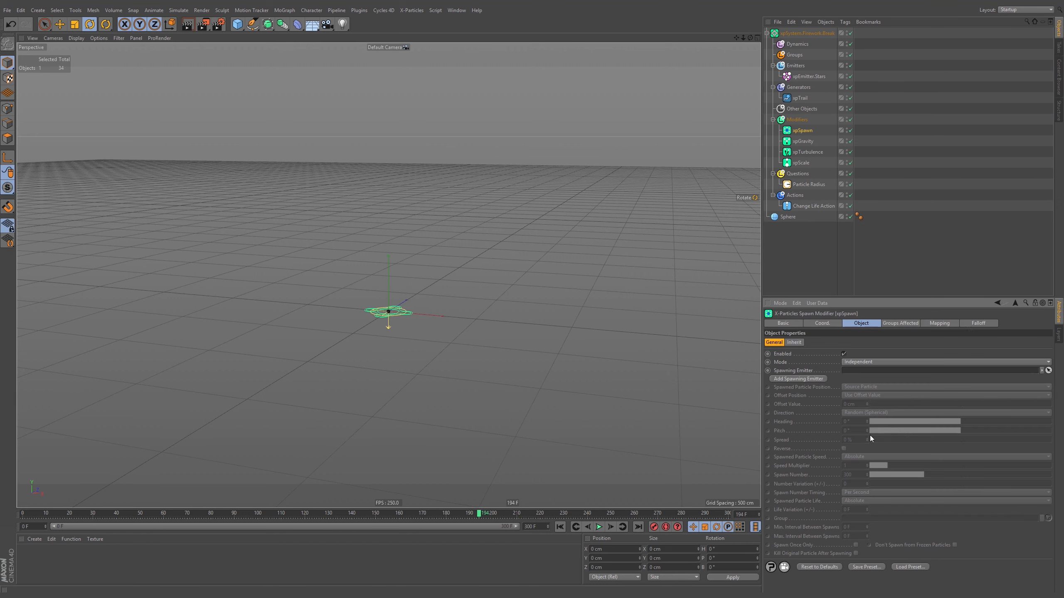
{"action": "left_click", "coordinate": [816, 380]}
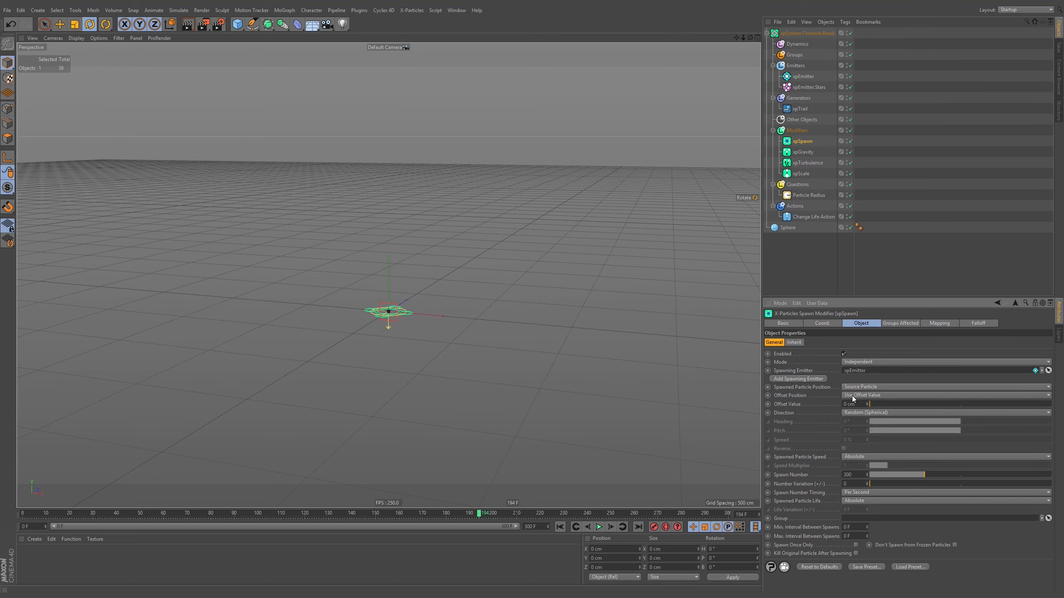
Replay the simulation with the spawned particles and disable xpTrail to view them without the trails.
{"action": "left_click", "coordinate": [560, 527]}
{"action": "left_click", "coordinate": [598, 527]}
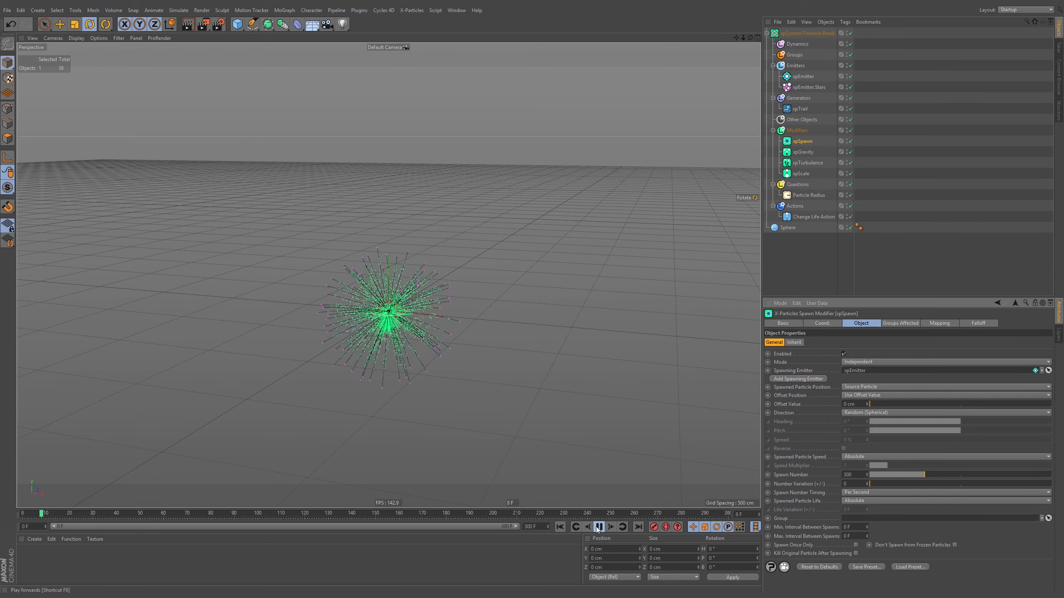
{"action": "left_click_drag", "start_coordinate": [402, 292], "coordinate": [575, 182], "text": "alt"}
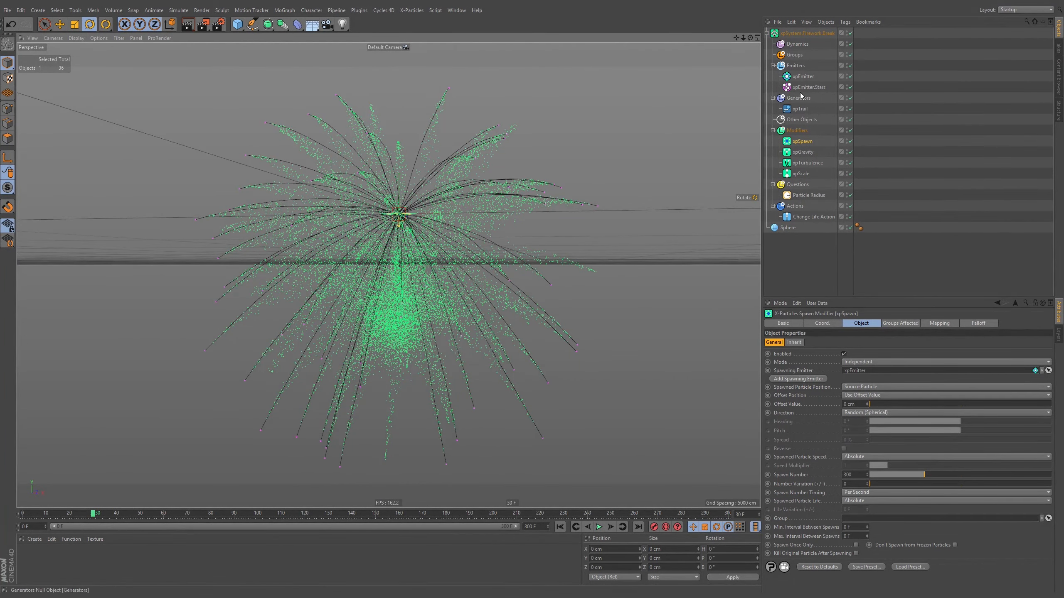
{"action": "left_click", "coordinate": [851, 108]}
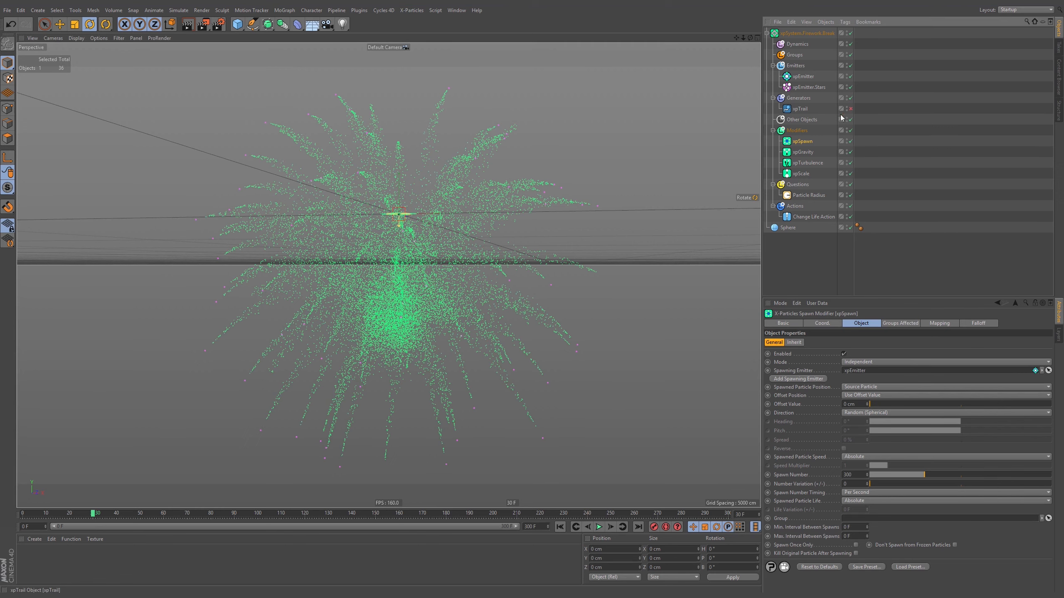
{"action": "mouse_move", "coordinate": [434, 218]}
{"action": "left_mouse_down", "text": "alt"}
{"action": "mouse_move", "coordinate": [375, 229]}
{"action": "mouse_move", "coordinate": [449, 222]}
{"action": "mouse_move", "coordinate": [404, 218]}
{"action": "mouse_move", "coordinate": [447, 211]}
{"action": "left_mouse_up", "text": "alt"}
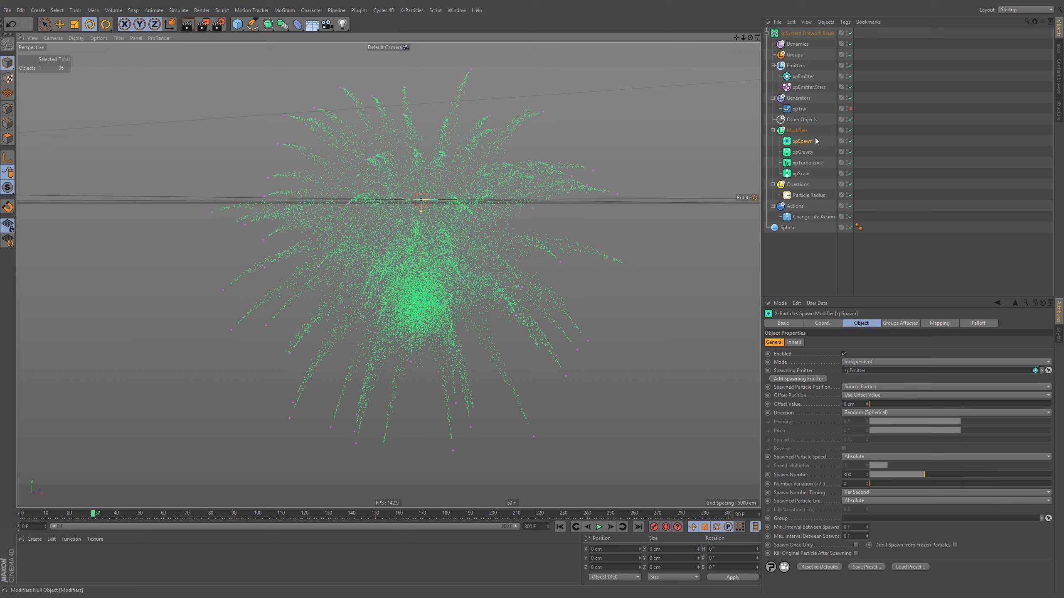
{"action": "left_click", "coordinate": [811, 142]}
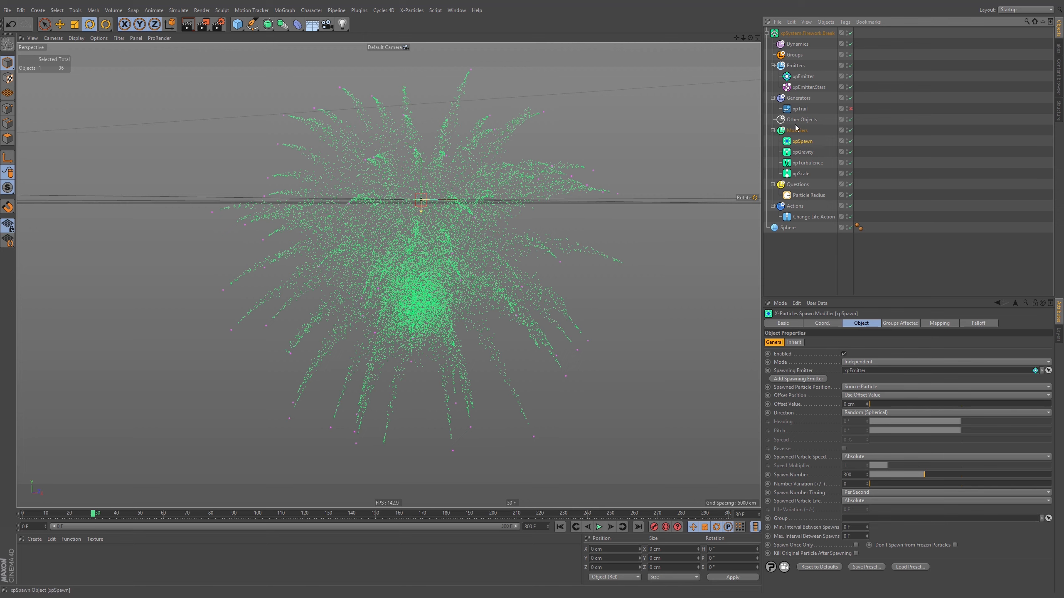
{"action": "left_click_drag", "start_coordinate": [460, 263], "coordinate": [436, 228], "text": "alt"}
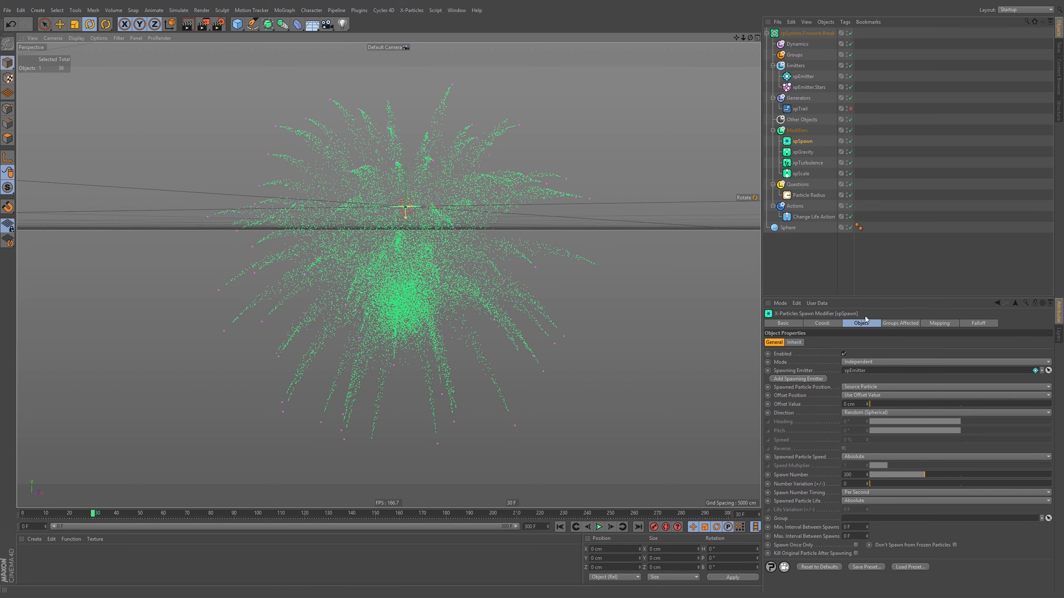
Move the spawned xpEmitter below xpEmitter.Stars in the Emitters folder and rename it xpEmitter.Stars.Tail.
{"action": "left_click_drag", "start_coordinate": [803, 77], "coordinate": [809, 91]}
{"action": "double_click", "coordinate": [811, 88]}
{"action": "left_click", "coordinate": [822, 87]}
{"action": "type", "text": "."}
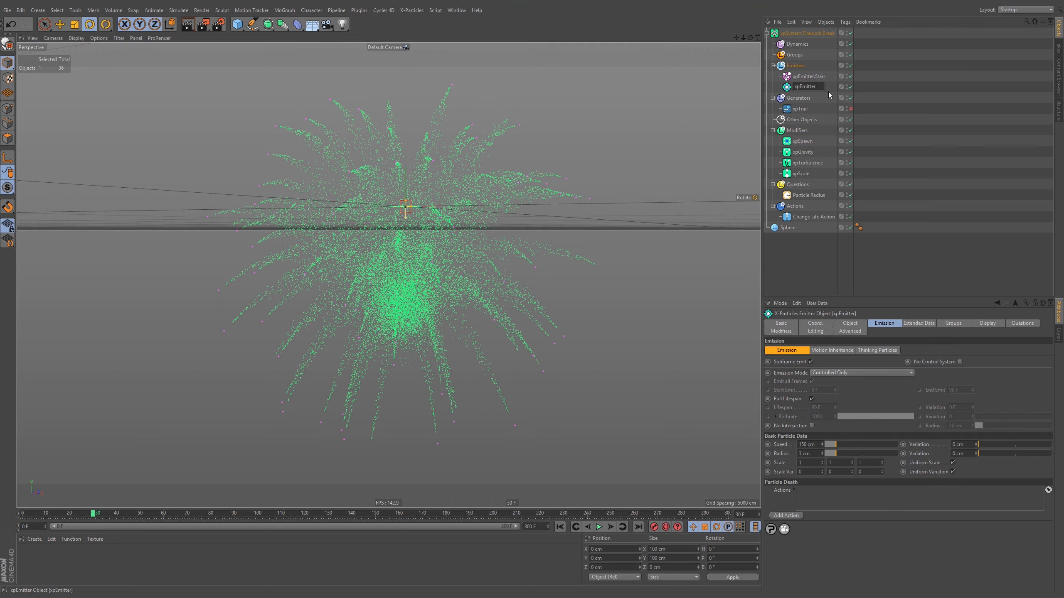
{"action": "type", "text": "Stars.Tail"}
{"action": "key", "text": "Return"}
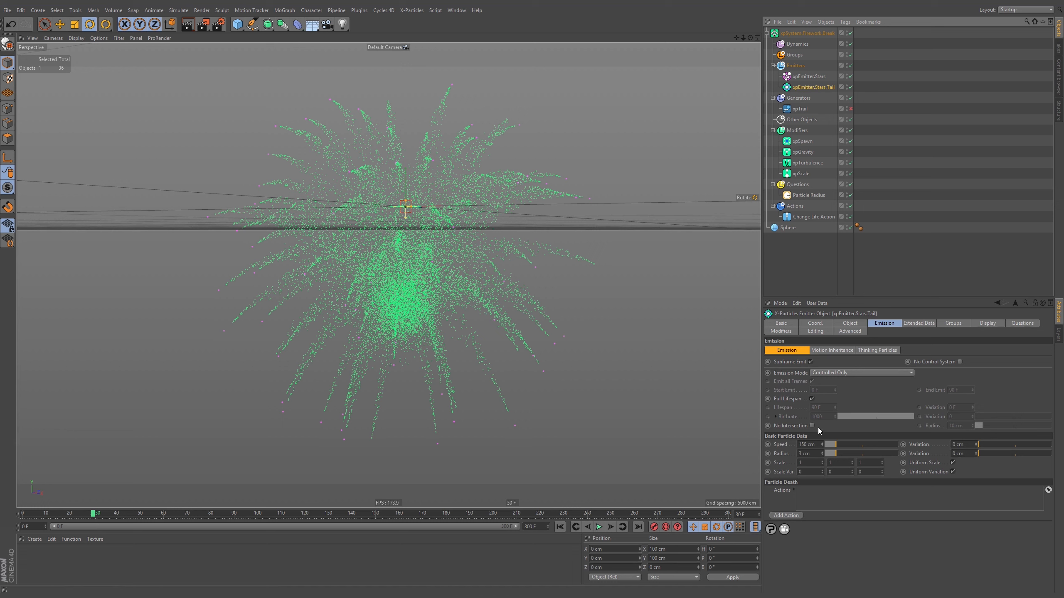
Turn off Full Lifespan for xpEmitter.Stars.Tail, set Lifespan to 40 F with a Variation of 20 F, and replay the simulation.
{"action": "left_click", "coordinate": [805, 143]}
{"action": "left_click", "coordinate": [822, 88]}
{"action": "left_click", "coordinate": [811, 399]}
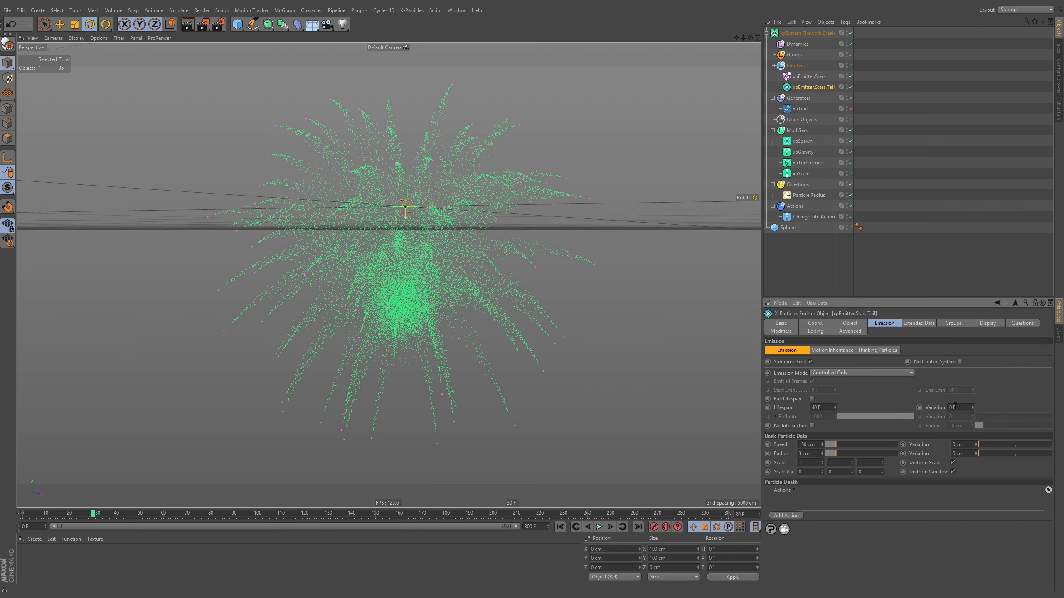
{"action": "type", "text": "20"}
{"action": "key", "text": "Return"}
{"action": "left_click", "coordinate": [560, 527]}
{"action": "left_click", "coordinate": [599, 527]}
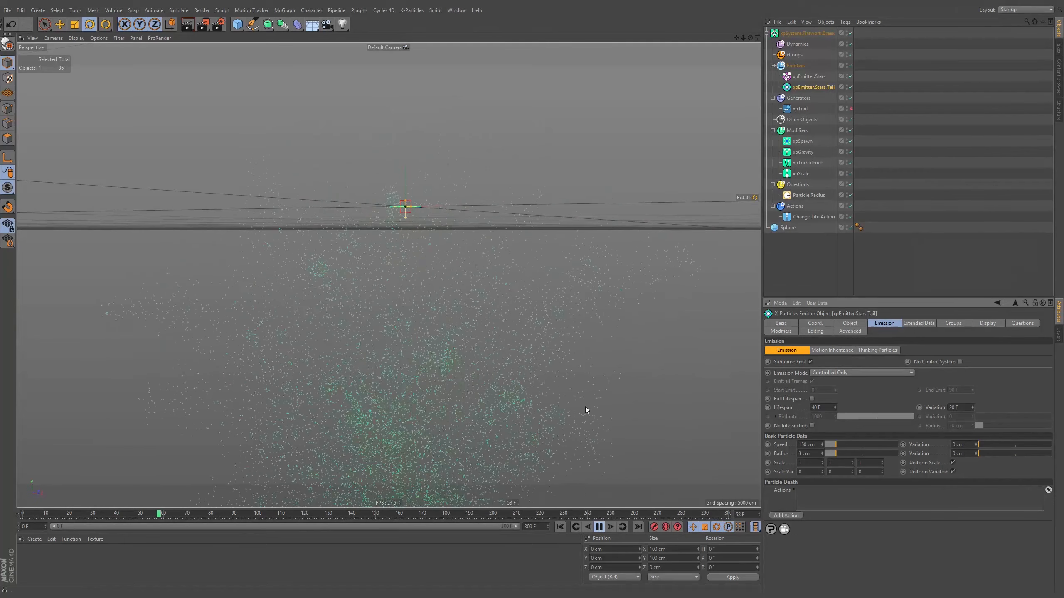
Reframe the view and replay the simulation several times, pausing to examine how the tail particles spread and die out.
{"action": "right_click_drag", "start_coordinate": [408, 234], "coordinate": [399, 236], "text": "alt"}
{"action": "middle_click_drag", "start_coordinate": [422, 240], "coordinate": [413, 220], "text": "alt"}
{"action": "mouse_move", "coordinate": [405, 190]}
{"action": "left_mouse_down", "text": "alt"}
{"action": "mouse_move", "coordinate": [394, 190]}
{"action": "mouse_move", "coordinate": [405, 189]}
{"action": "left_mouse_up", "text": "alt"}
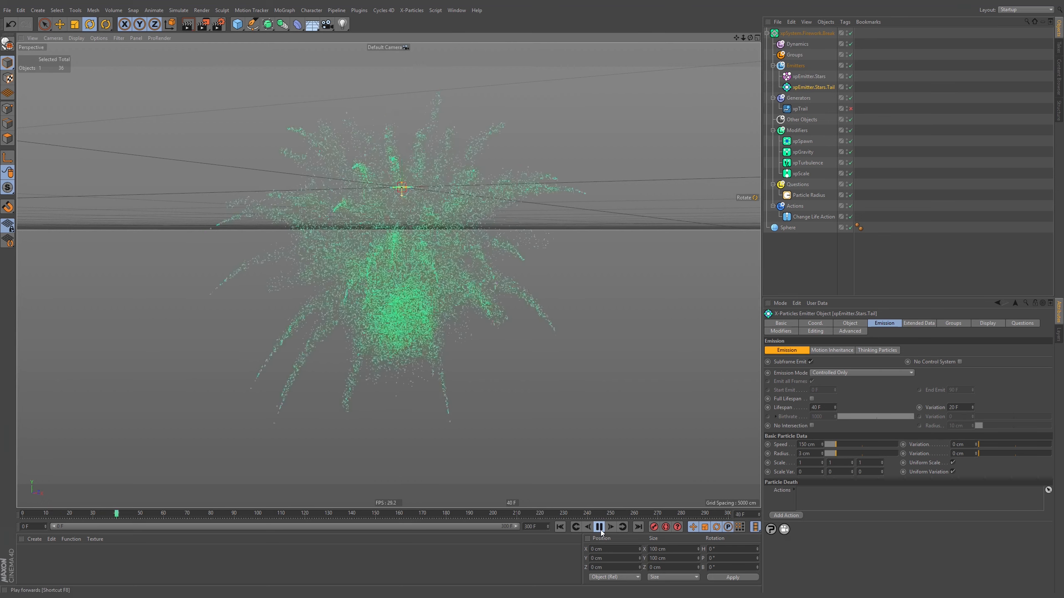
{"action": "left_click", "coordinate": [599, 528]}
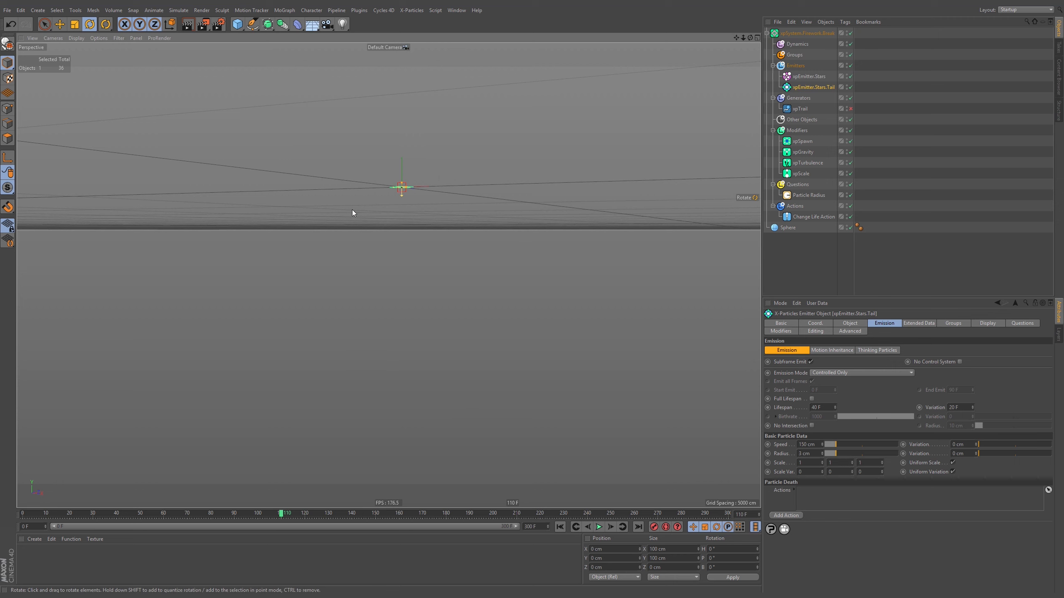
{"action": "left_click", "coordinate": [560, 527]}
{"action": "left_click", "coordinate": [600, 527]}
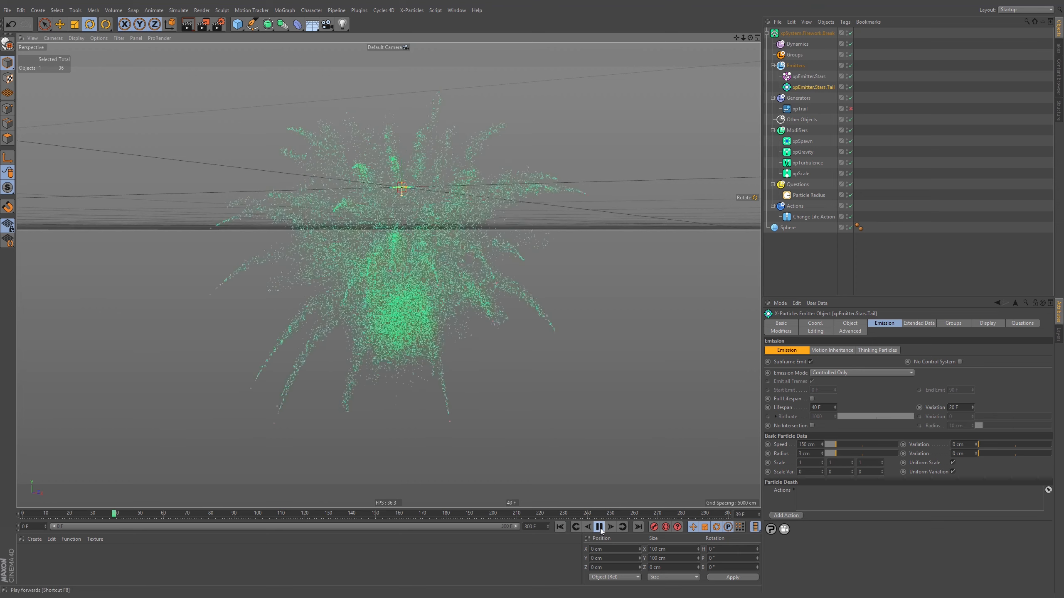
{"action": "left_click", "coordinate": [599, 527]}
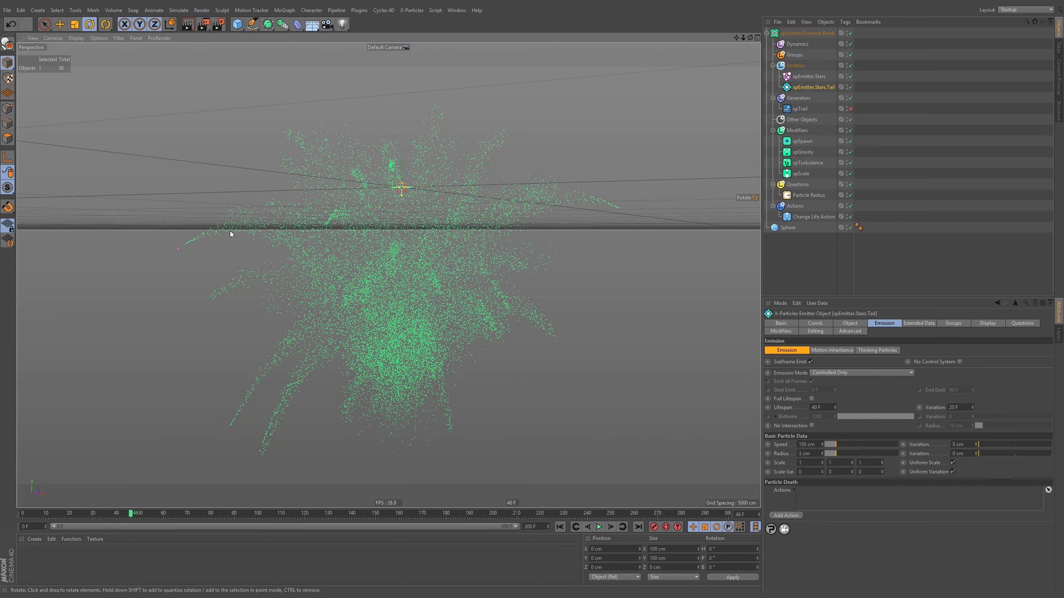
{"action": "left_click", "coordinate": [600, 527]}
{"action": "left_click", "coordinate": [599, 528]}
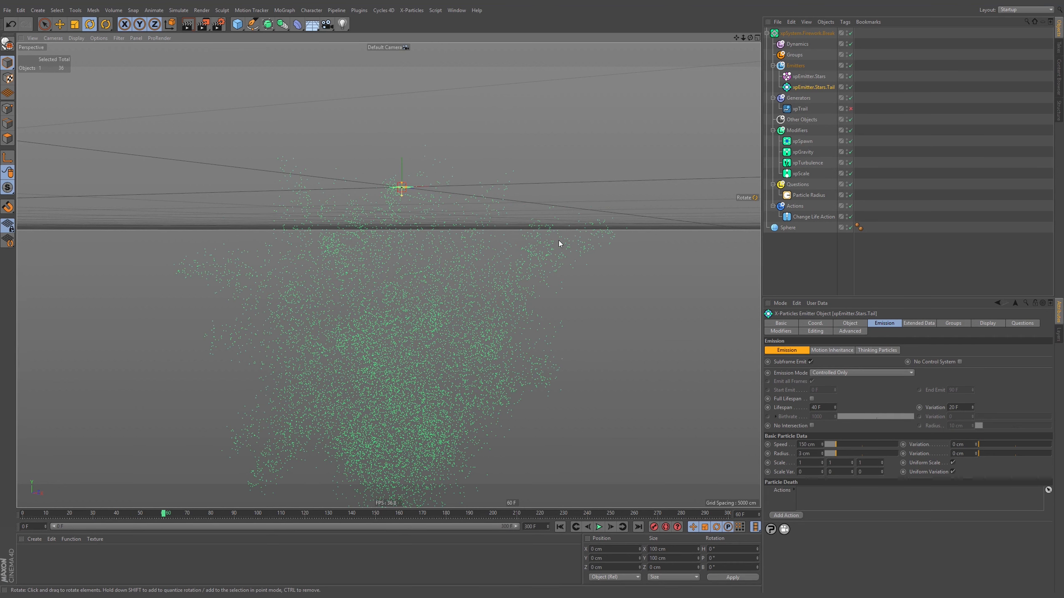
{"action": "left_click", "coordinate": [559, 528]}
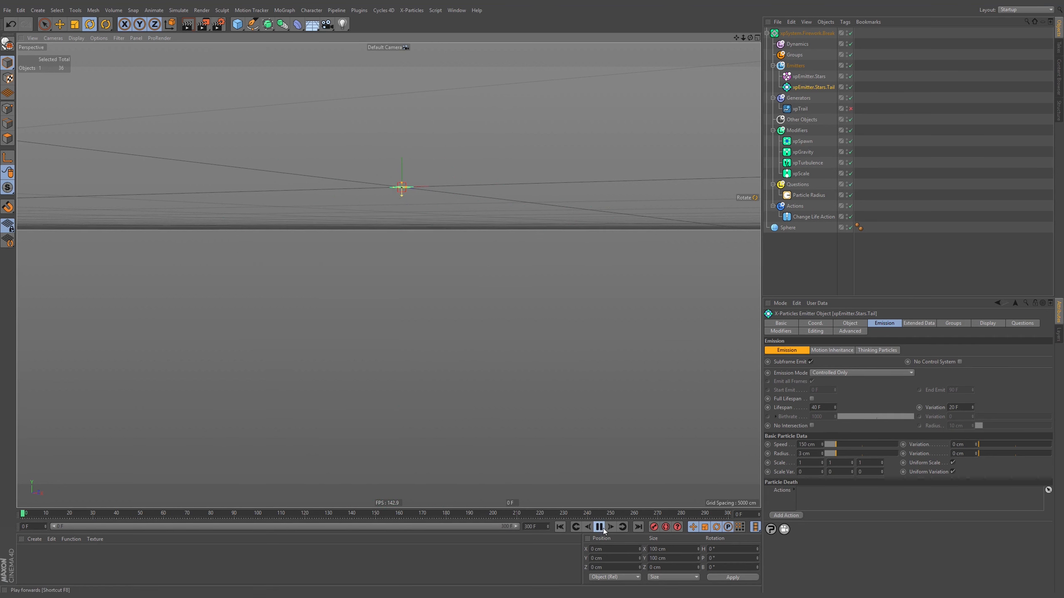
{"action": "left_click", "coordinate": [600, 527]}
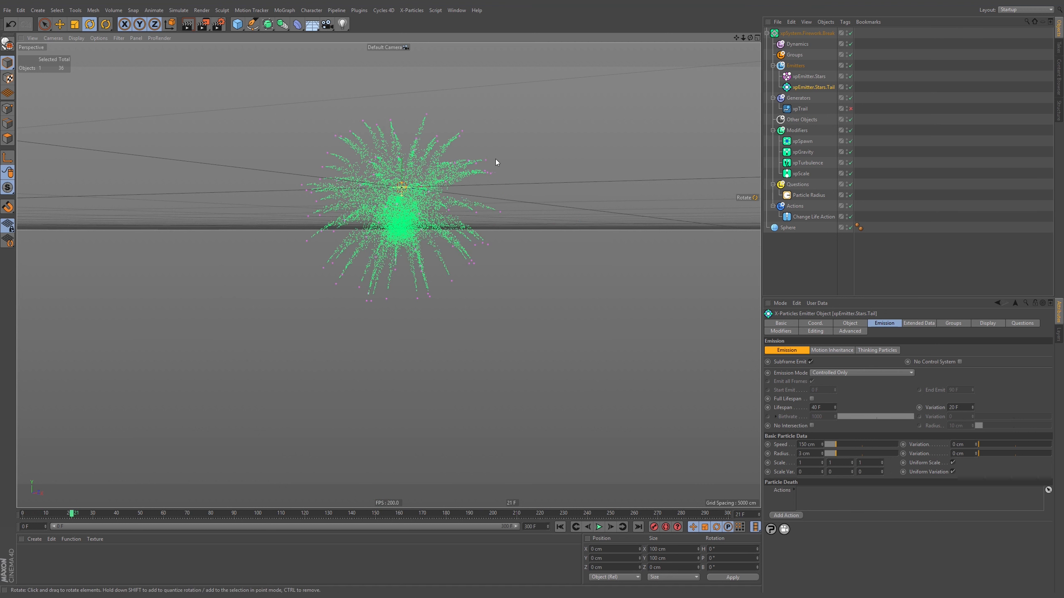
Add a mapping to xpSpawn that maps the Spawn Number parameter to particle Radius.
{"action": "left_click", "coordinate": [811, 141]}
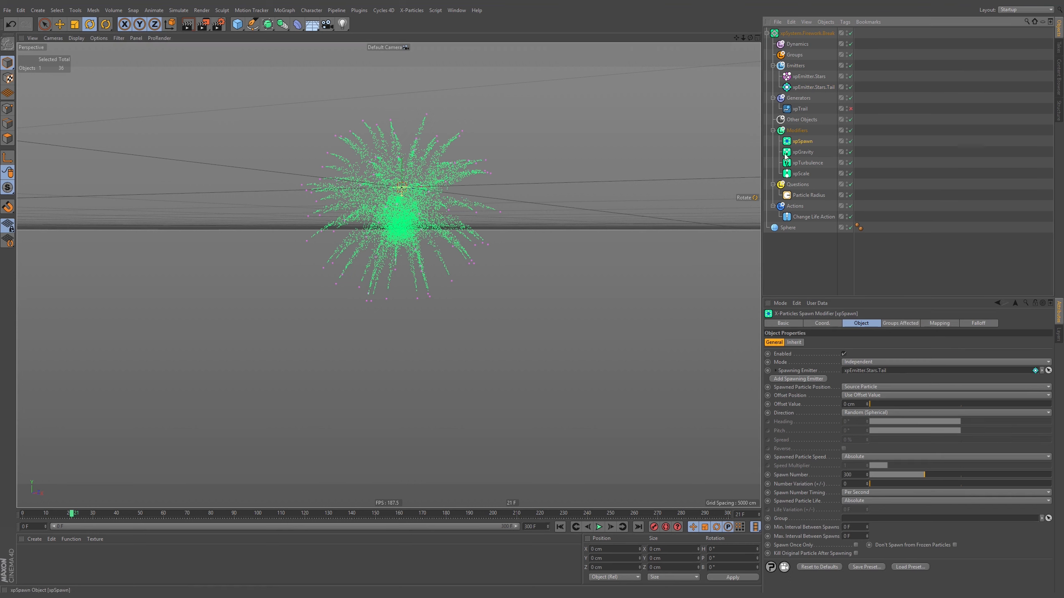
{"action": "left_click", "coordinate": [940, 322]}
{"action": "left_click", "coordinate": [852, 342]}
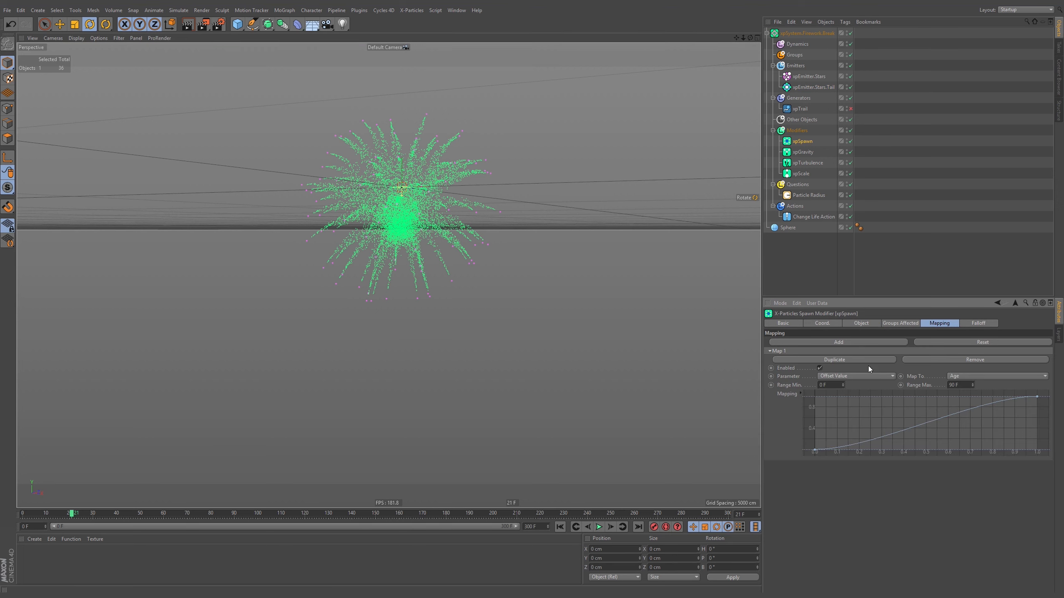
{"action": "left_click", "coordinate": [892, 376]}
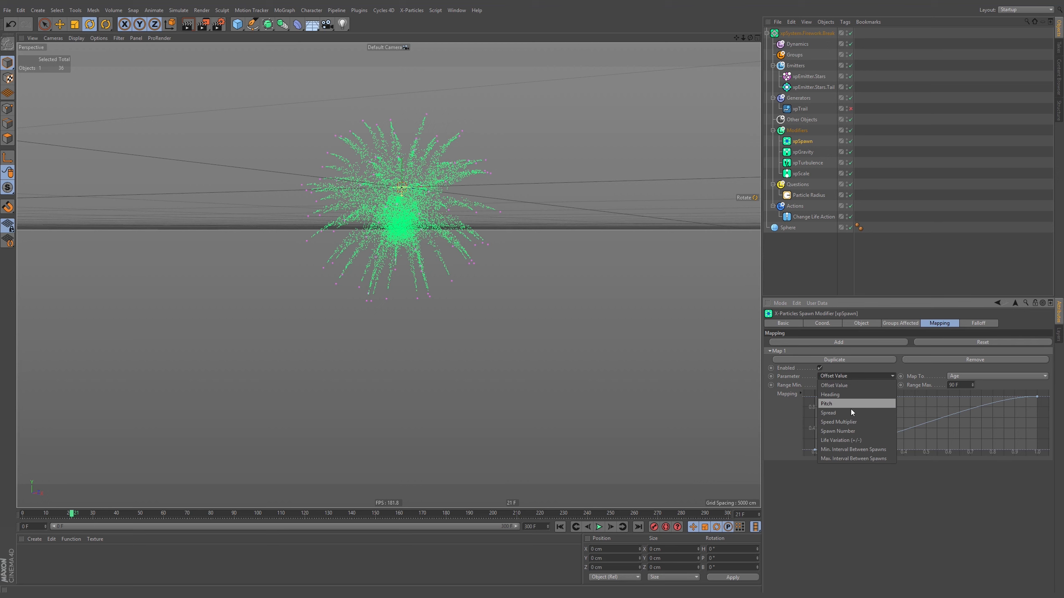
{"action": "left_click", "coordinate": [852, 432]}
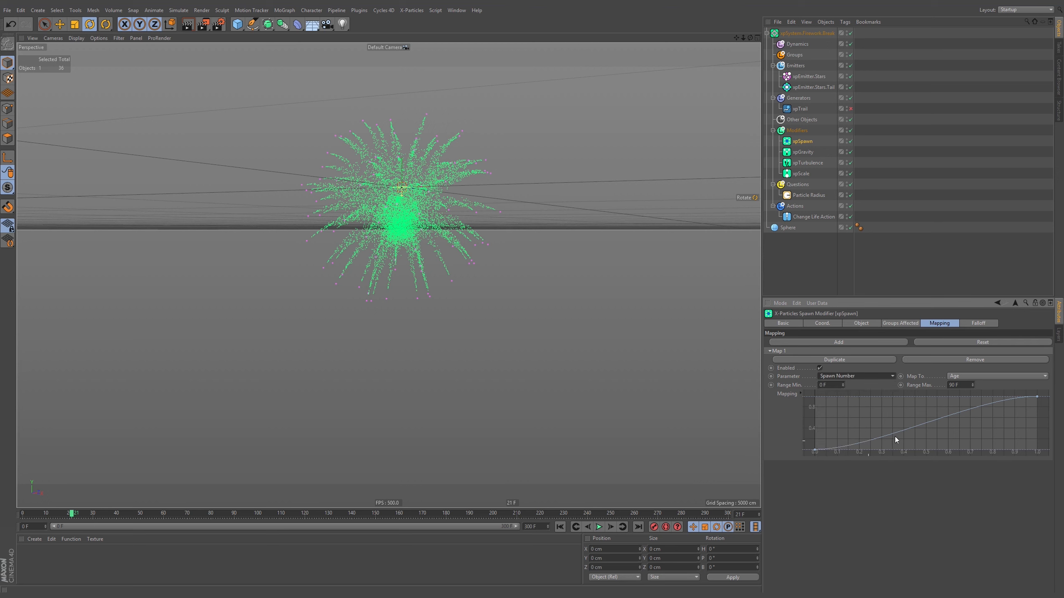
{"action": "left_click", "coordinate": [968, 377]}
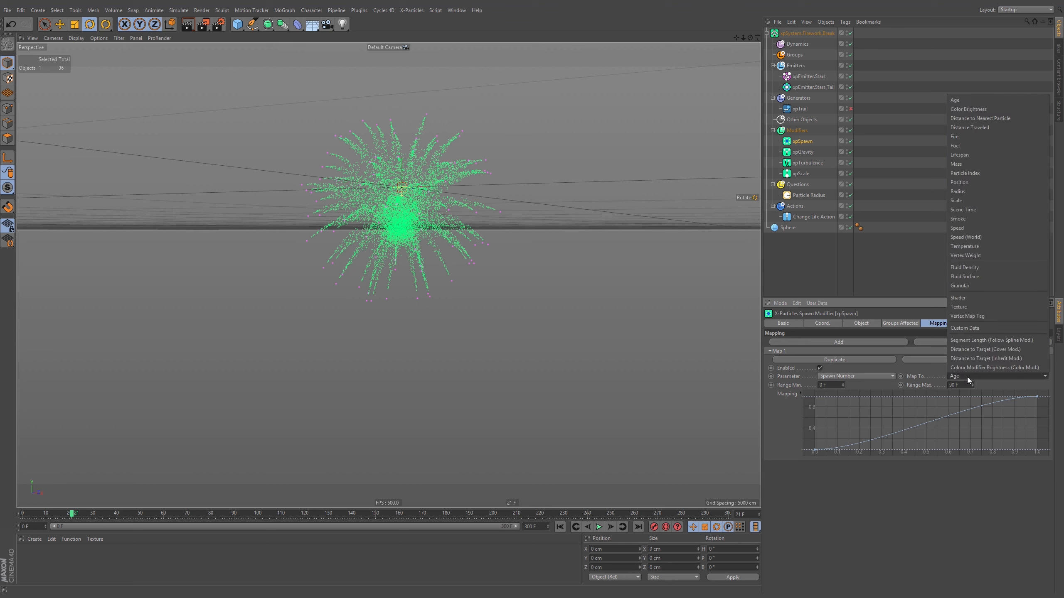
{"action": "left_click", "coordinate": [974, 191]}
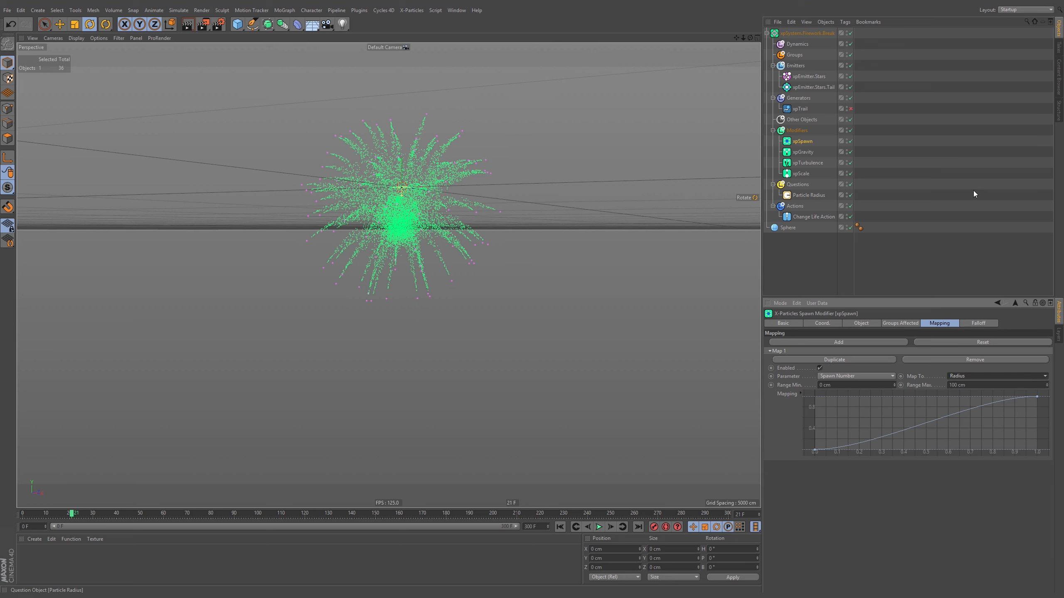
Set the Radius of xpEmitter.Stars to 9 cm with a Variation of 1 cm.
{"action": "left_click", "coordinate": [809, 76]}
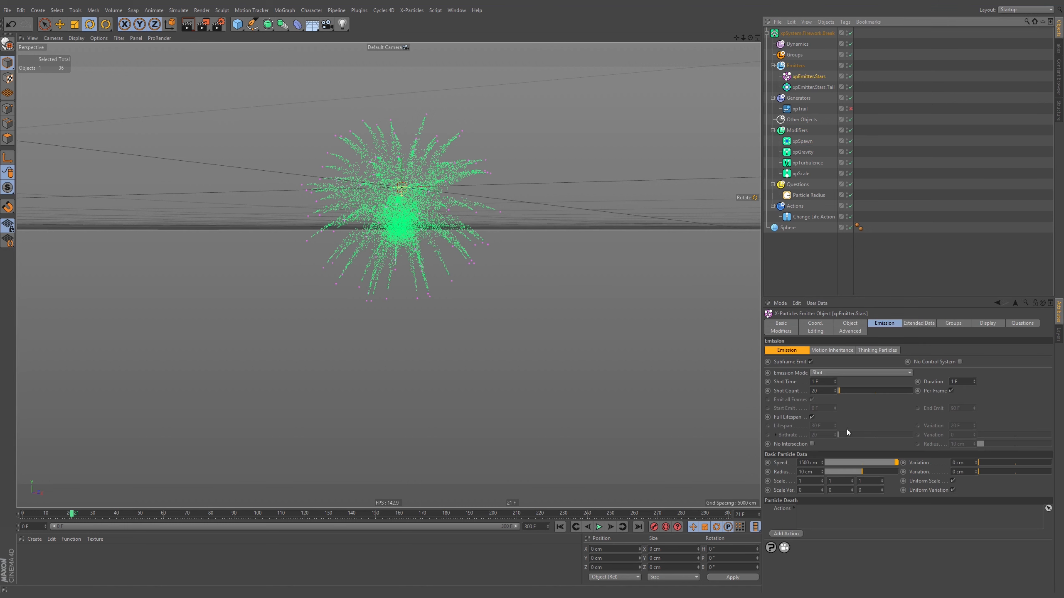
{"action": "double_click", "coordinate": [809, 472]}
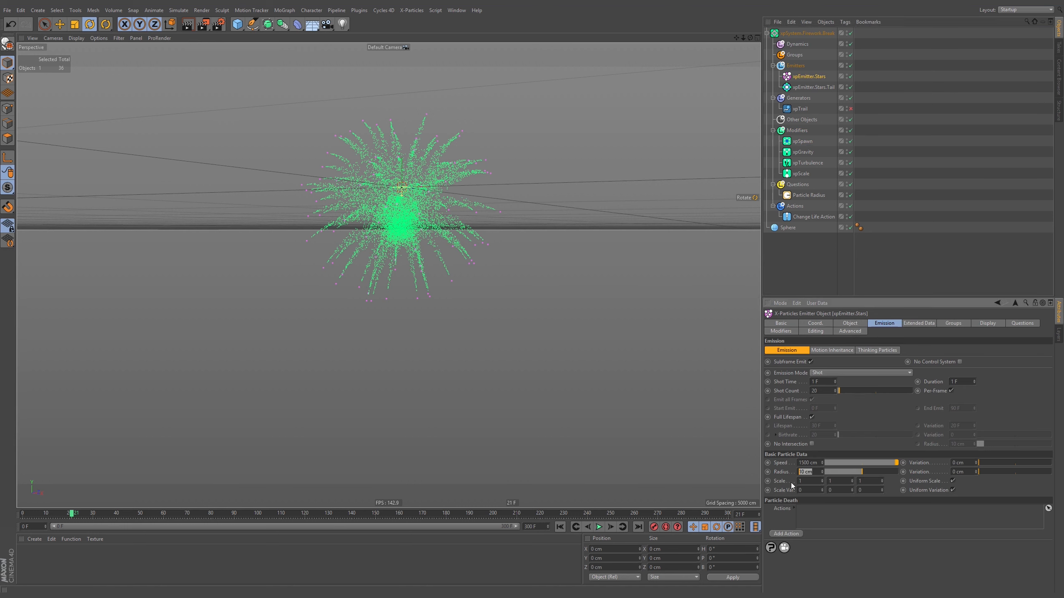
{"action": "key", "text": "Tab"}
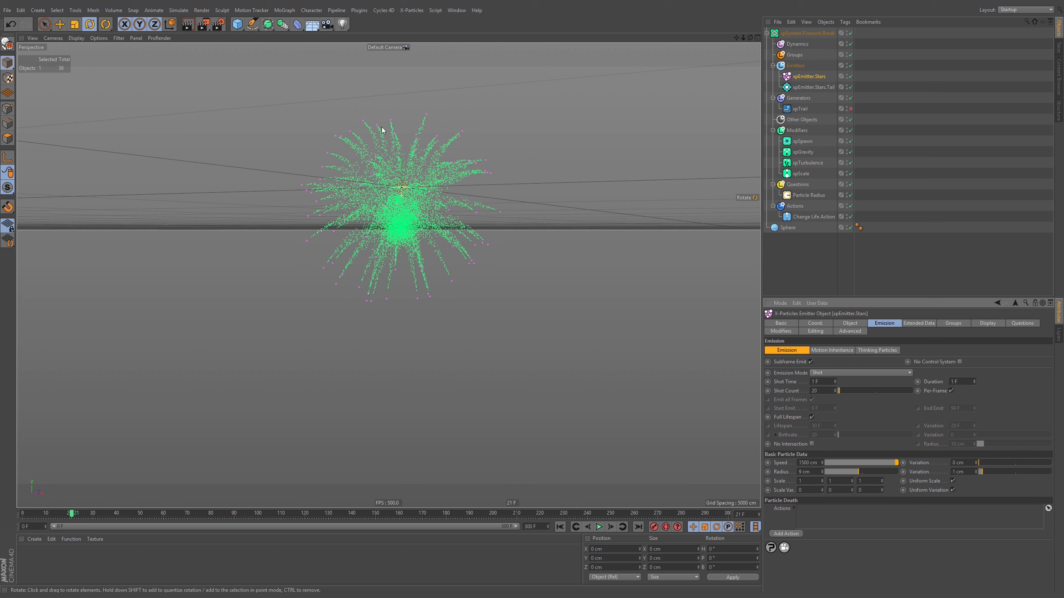
Set the xpSpawn radius mapping's Range Max to 10 cm and shift the curve's start point along the baseline to about 0.23.
{"action": "left_click", "coordinate": [802, 141]}
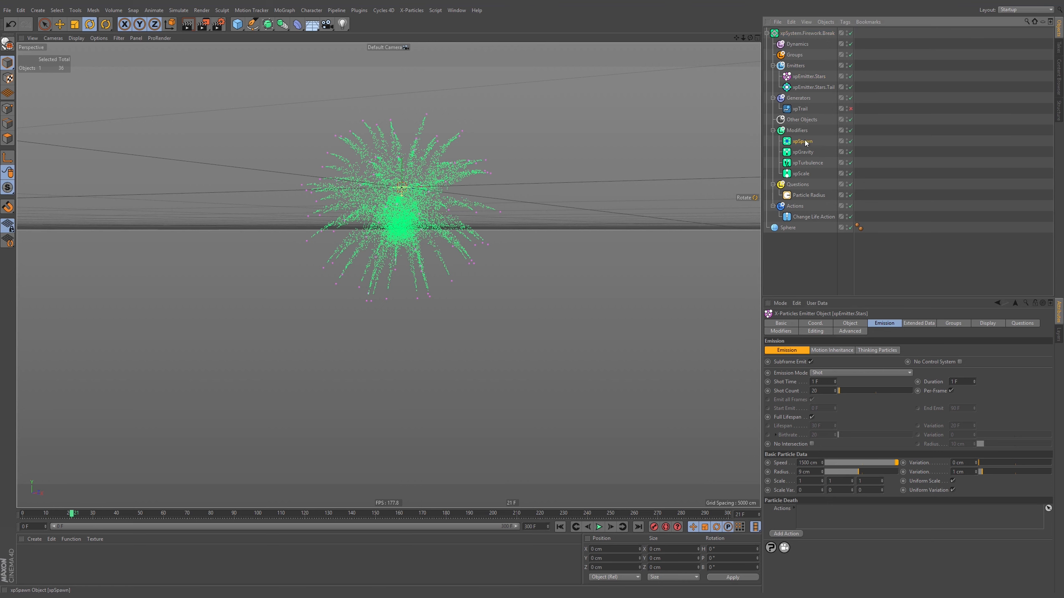
{"action": "left_click", "coordinate": [969, 384]}
{"action": "type", "text": "10"}
{"action": "key", "text": "Return"}
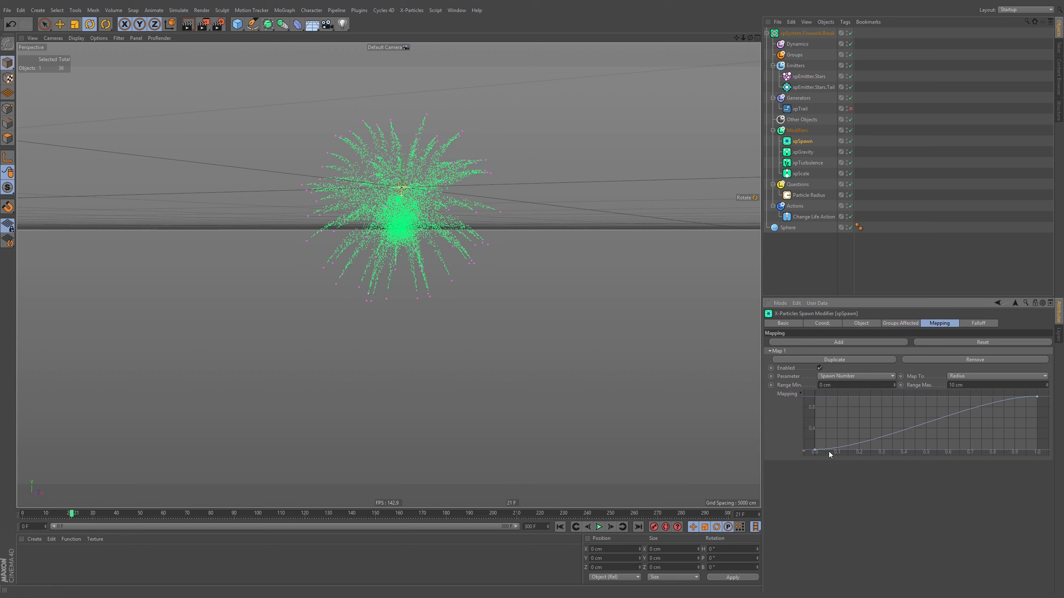
{"action": "left_click_drag", "start_coordinate": [814, 452], "coordinate": [904, 443]}
{"action": "left_click", "coordinate": [865, 450]}
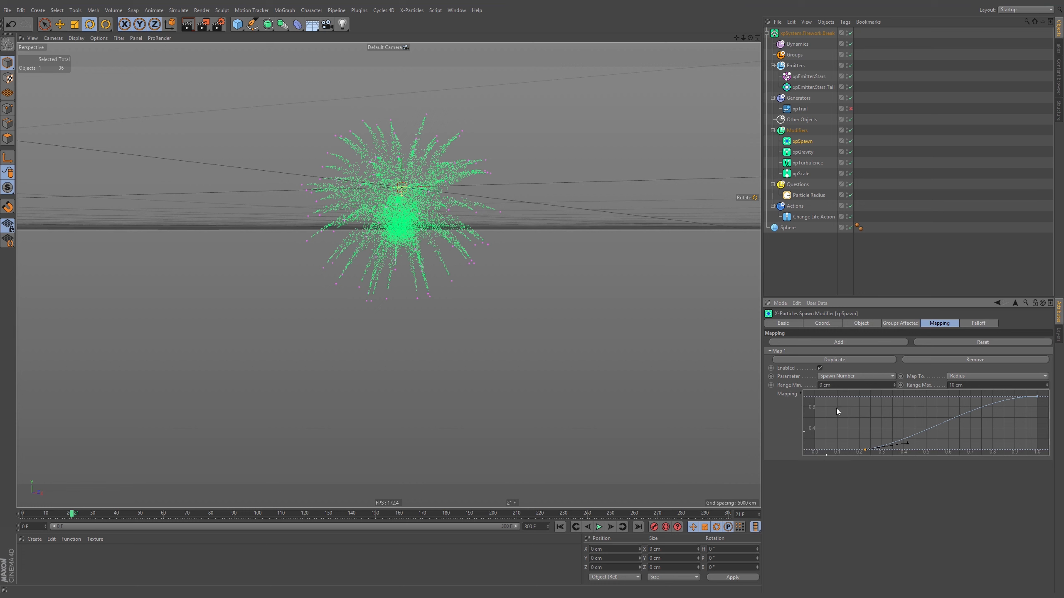
Set the Spawn Number of xpSpawn to 500 and replay the simulation from the start.
{"action": "left_click", "coordinate": [861, 323]}
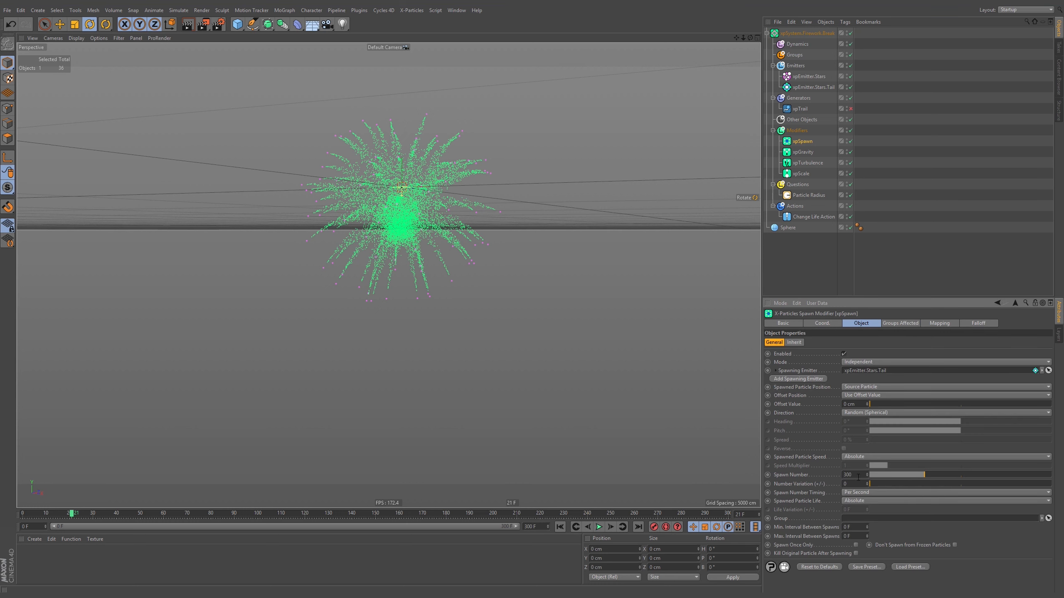
{"action": "left_click_drag", "start_coordinate": [858, 478], "coordinate": [800, 497]}
{"action": "type", "text": "500"}
{"action": "key", "text": "Return"}
{"action": "left_click", "coordinate": [560, 527]}
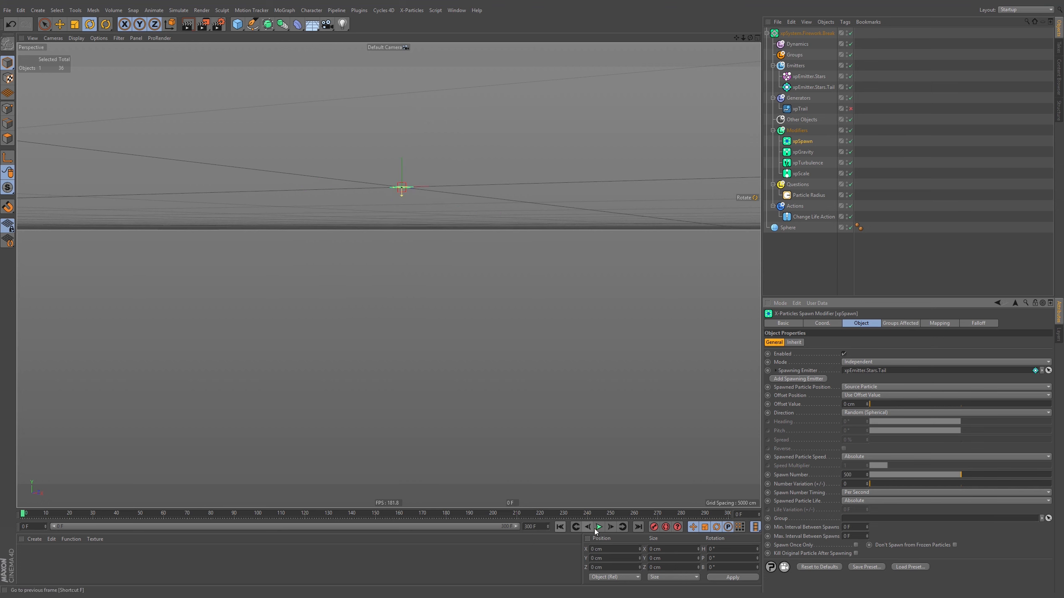
{"action": "left_click", "coordinate": [598, 527]}
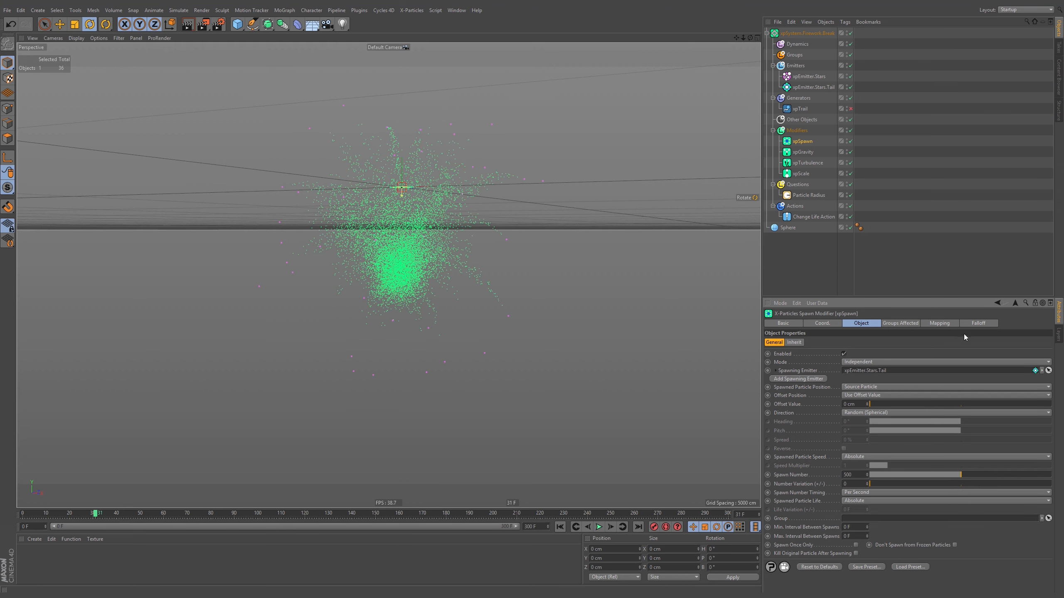
Check xpSpawn's mapping curve, try a Spawn Number of 0, and restore it to 500.
{"action": "left_click", "coordinate": [929, 322]}
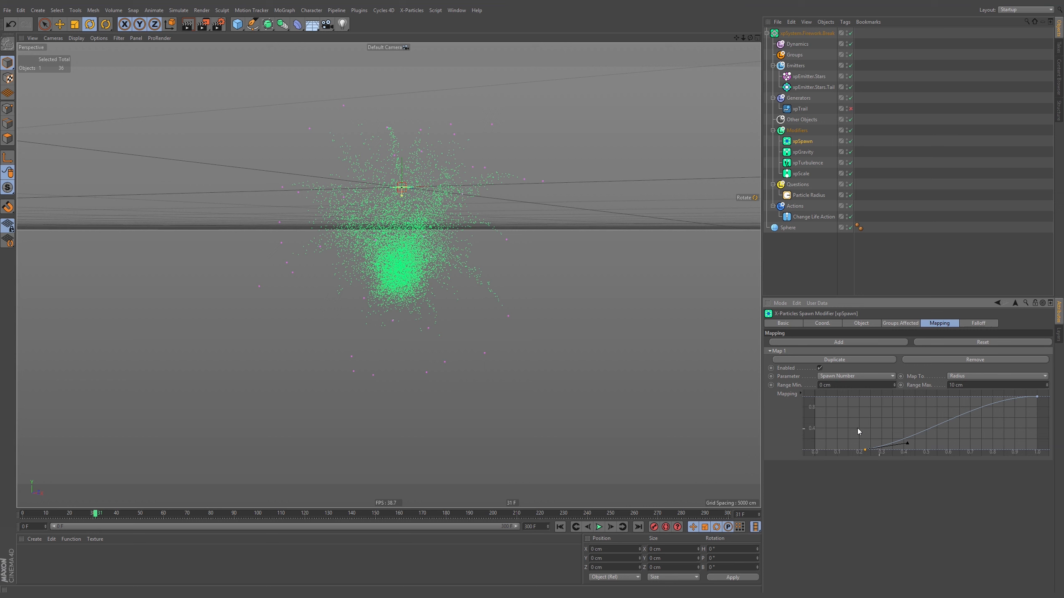
{"action": "left_click", "coordinate": [850, 325]}
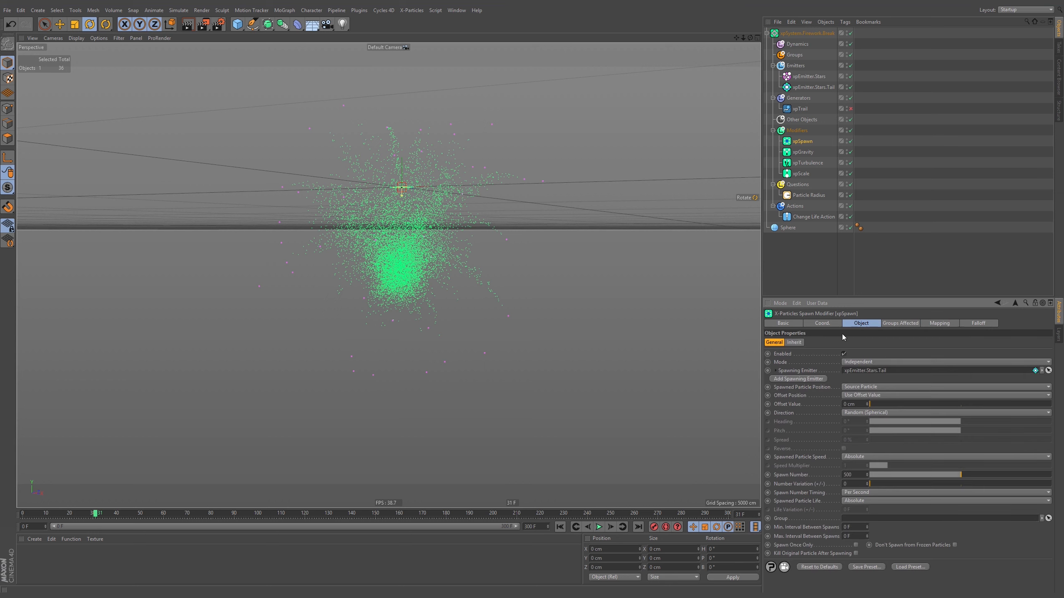
{"action": "left_click", "coordinate": [858, 476]}
{"action": "key", "text": "BackSpace"}
{"action": "key", "text": "BackSpace"}
{"action": "key", "text": "BackSpace"}
{"action": "type", "text": "0"}
{"action": "key", "text": "Return"}
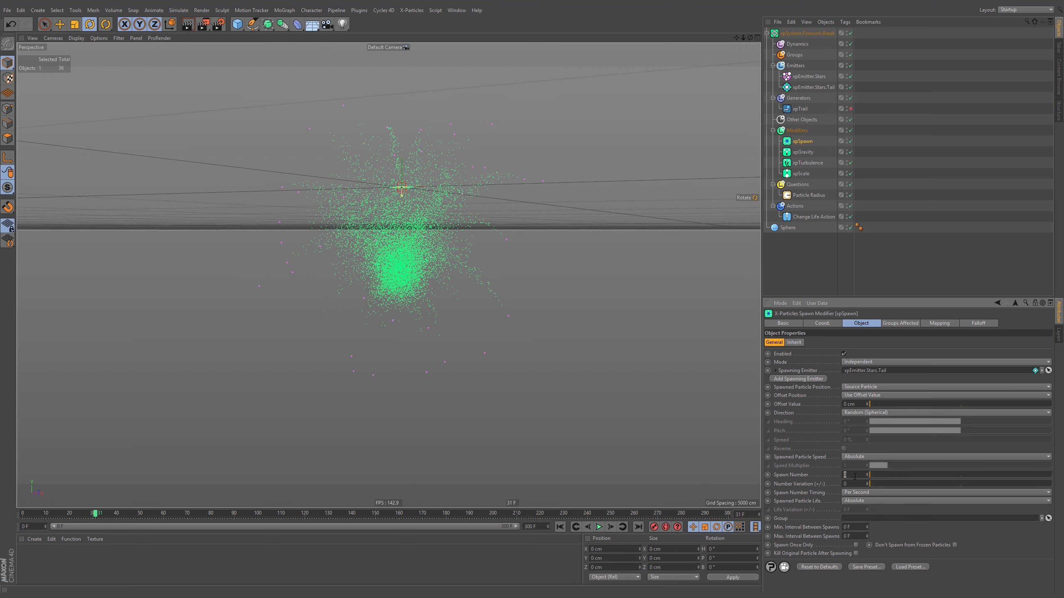
{"action": "key", "text": "Return"}
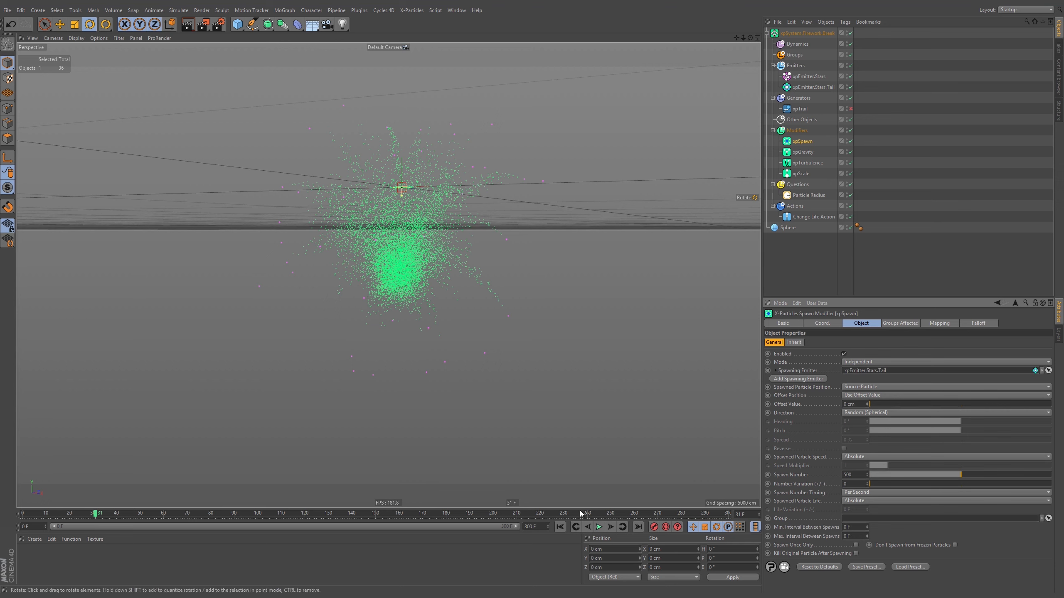
Replay the simulation from the start several times to examine how the tail density varies along the star paths.
{"action": "left_click", "coordinate": [560, 527]}
{"action": "left_click", "coordinate": [598, 527]}
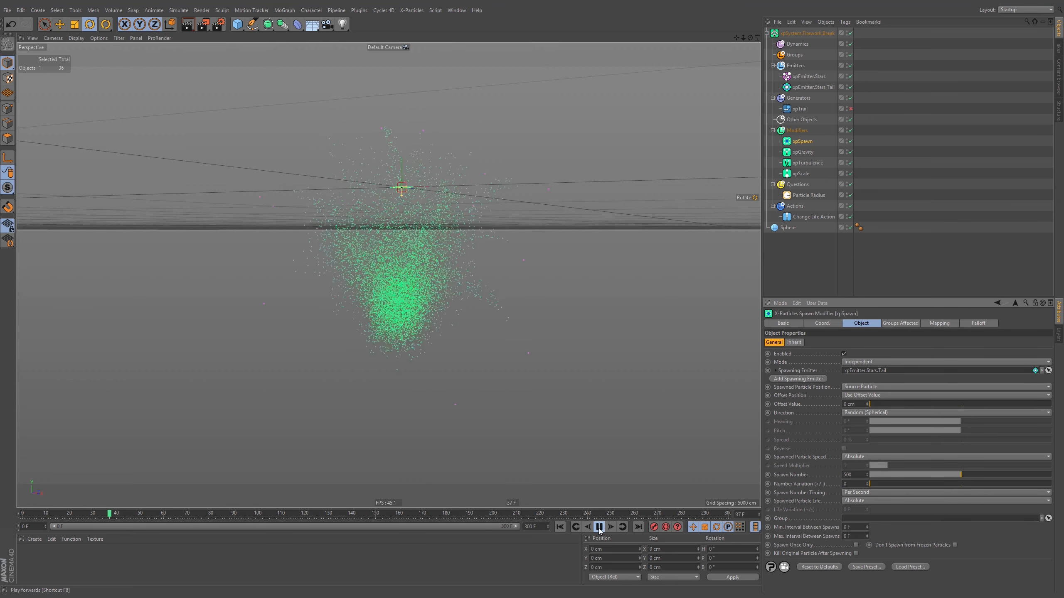
{"action": "left_click", "coordinate": [598, 527]}
{"action": "left_click", "coordinate": [560, 528]}
{"action": "left_click", "coordinate": [600, 528]}
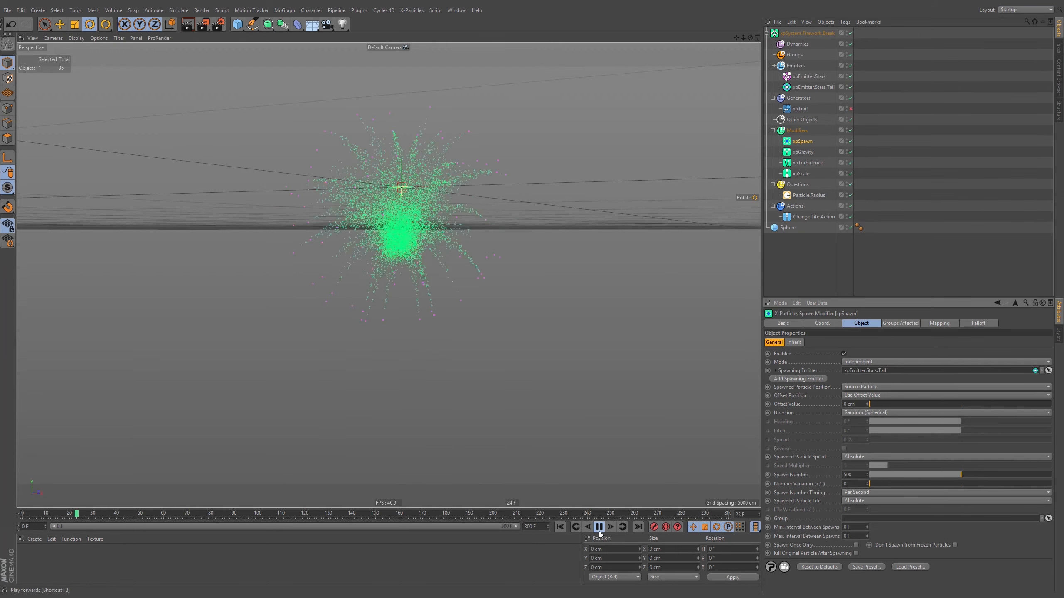
{"action": "left_click", "coordinate": [598, 529]}
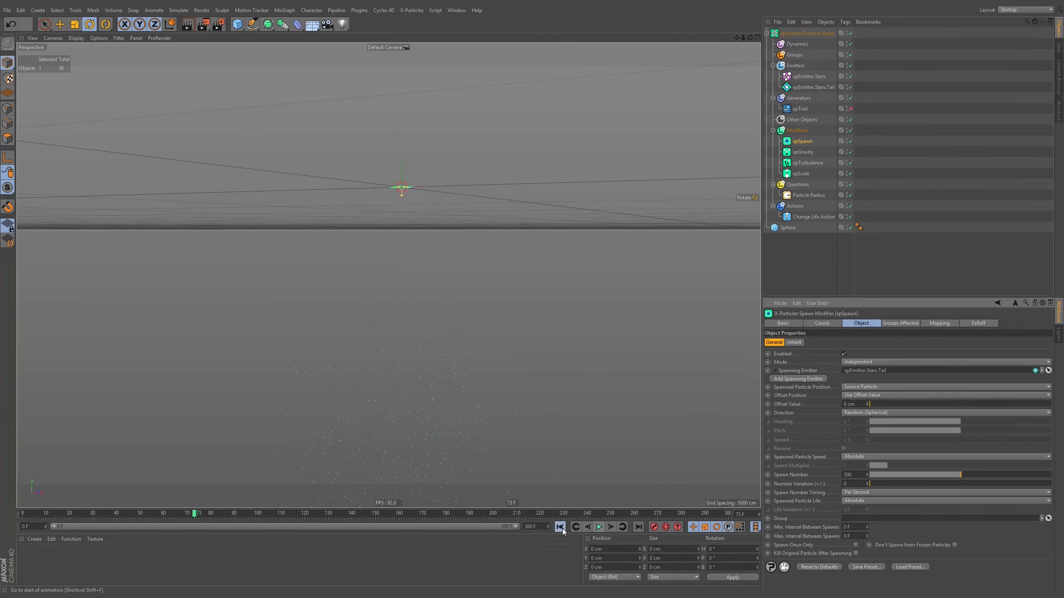
{"action": "left_click", "coordinate": [560, 527]}
{"action": "left_click", "coordinate": [598, 527]}
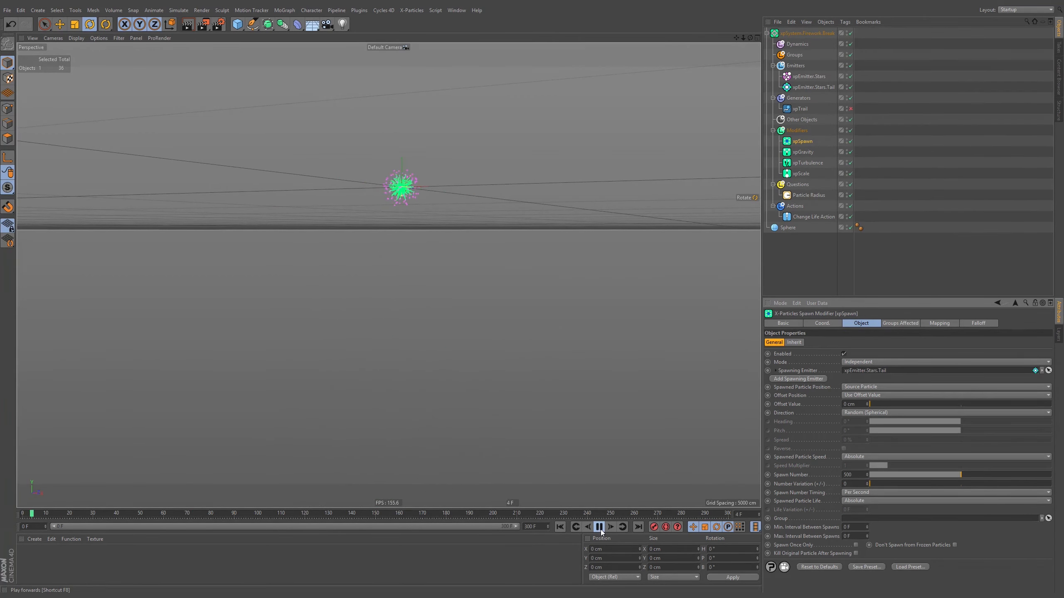
Set the Editor Display of xpEmitter.Stars to Pyramid and replay the simulation from the start.
{"action": "left_click", "coordinate": [806, 79]}
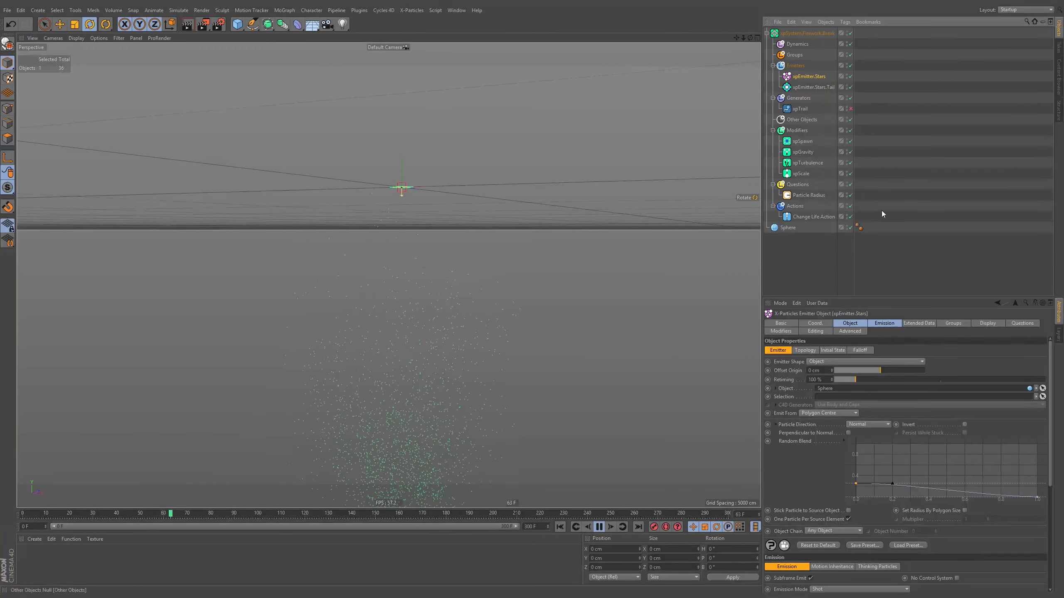
{"action": "left_click", "coordinate": [991, 323]}
{"action": "left_click", "coordinate": [849, 449]}
{"action": "left_click", "coordinate": [842, 395]}
{"action": "left_click", "coordinate": [560, 527]}
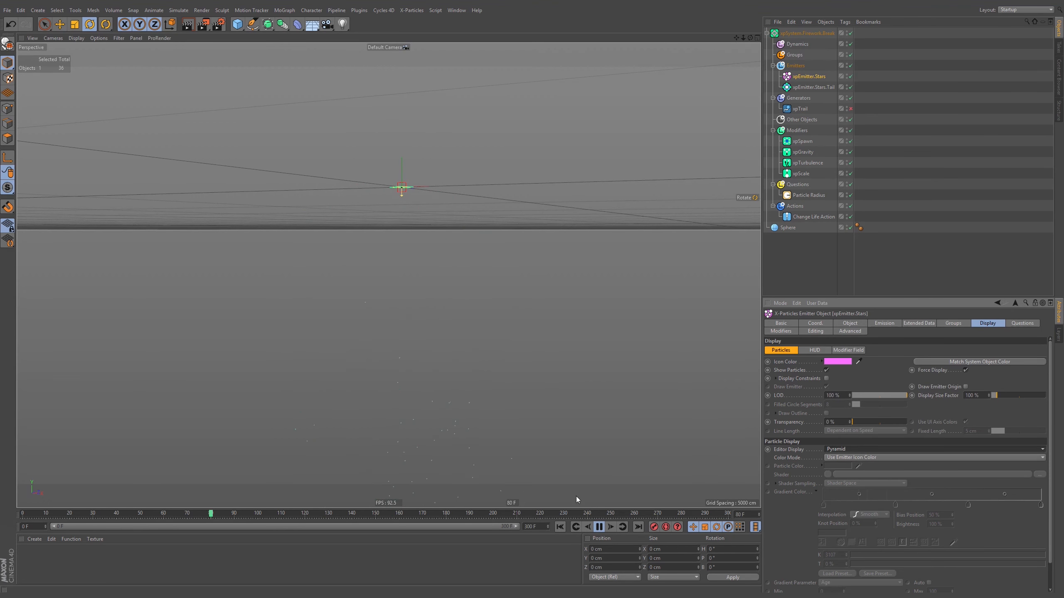
{"action": "left_click", "coordinate": [599, 526]}
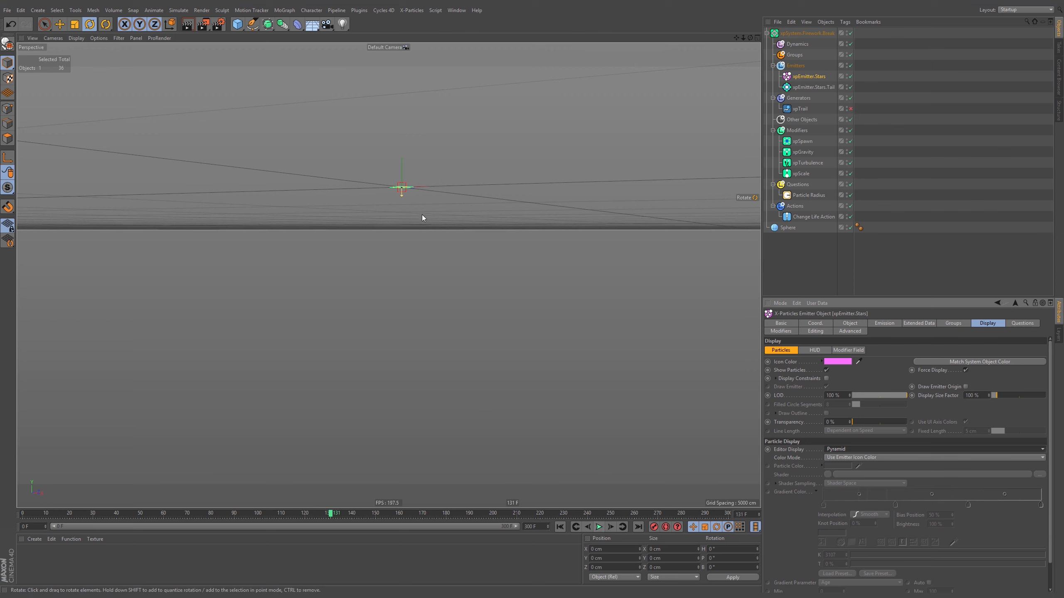
{"action": "left_click", "coordinate": [599, 527]}
{"action": "left_click", "coordinate": [560, 527]}
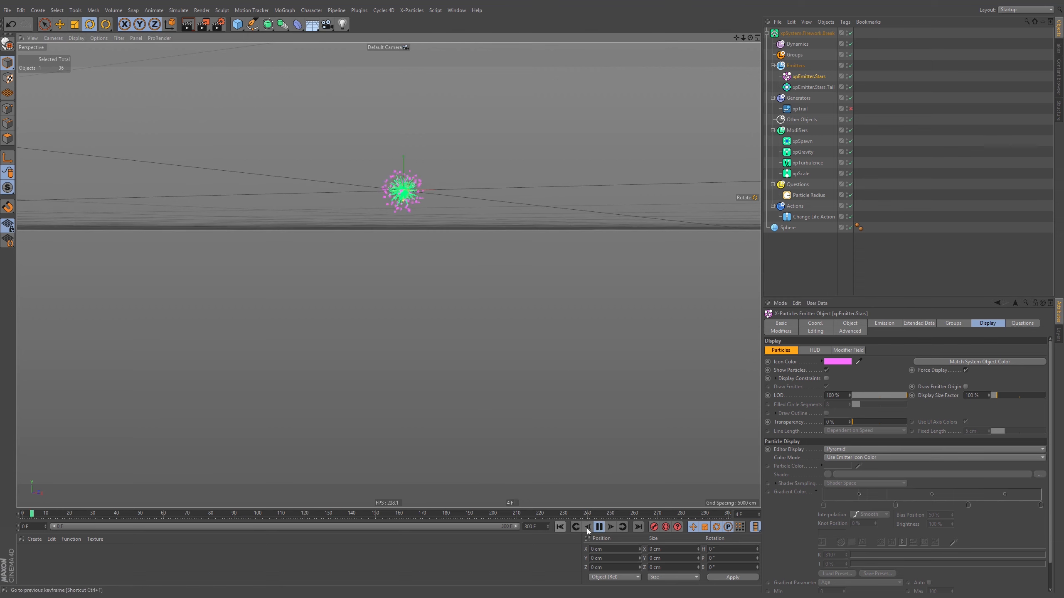
Shorten the project timeline to end at 100 F.
{"action": "left_click", "coordinate": [540, 529]}
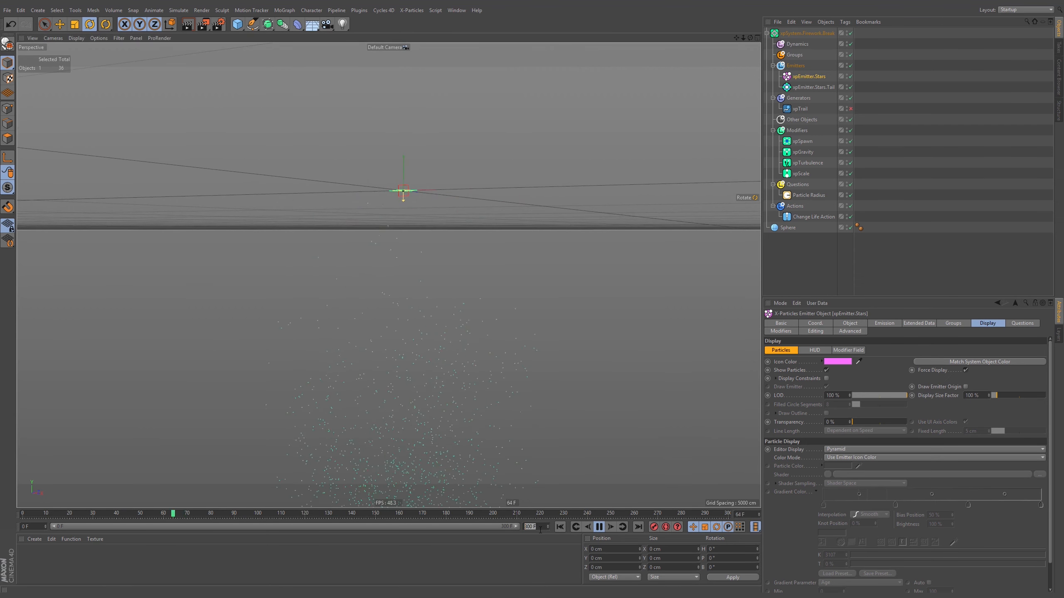
{"action": "type", "text": "100"}
{"action": "key", "text": "Return"}
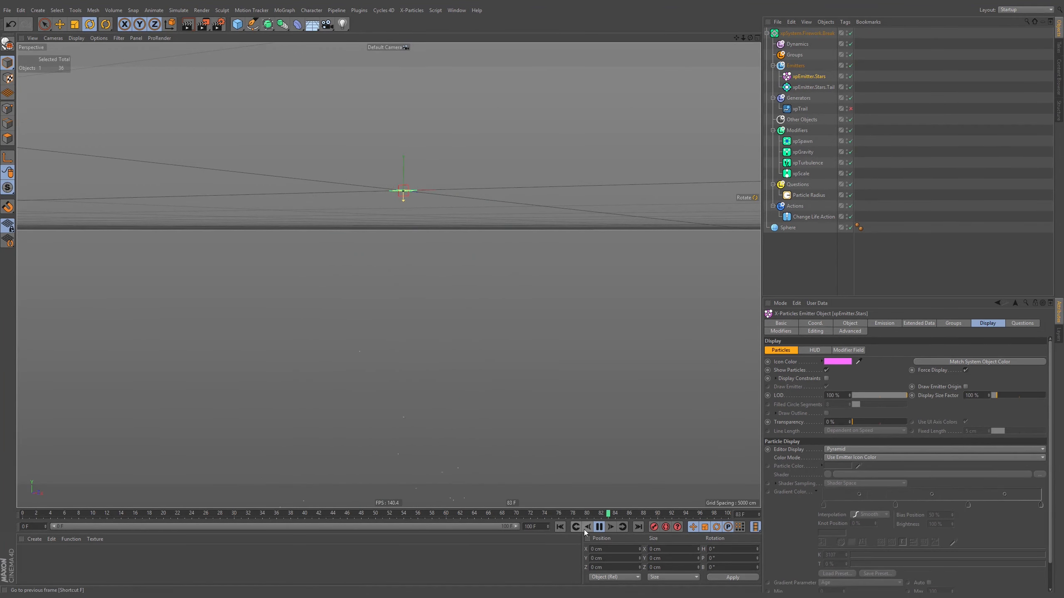
Set the project end to 150 F and stretch the preview range over the full timeline.
{"action": "double_click", "coordinate": [526, 528]}
{"action": "type", "text": "150"}
{"action": "key", "text": "Return"}
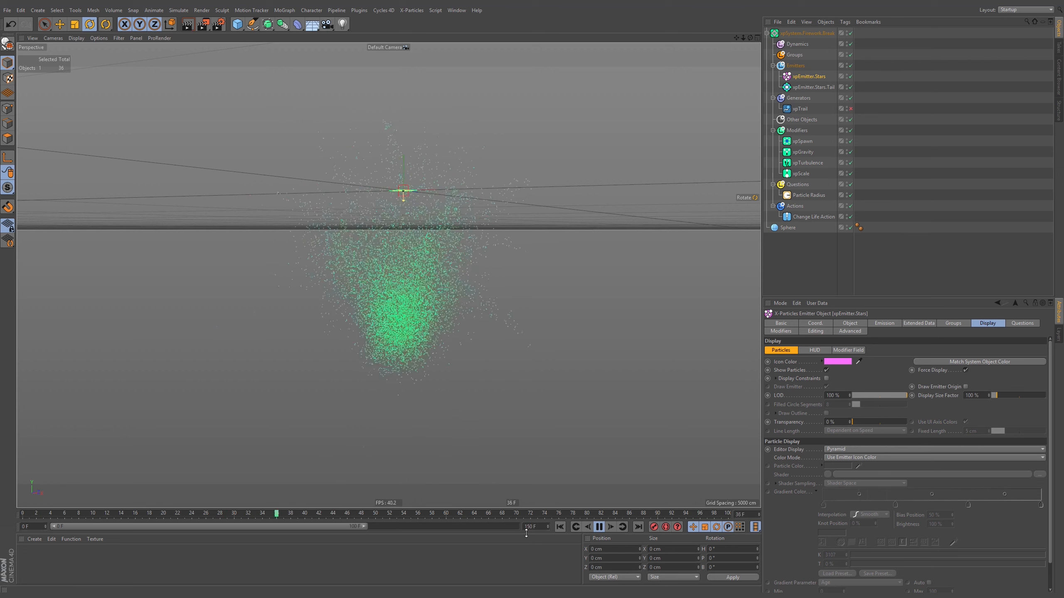
{"action": "left_click_drag", "start_coordinate": [365, 527], "coordinate": [518, 528]}
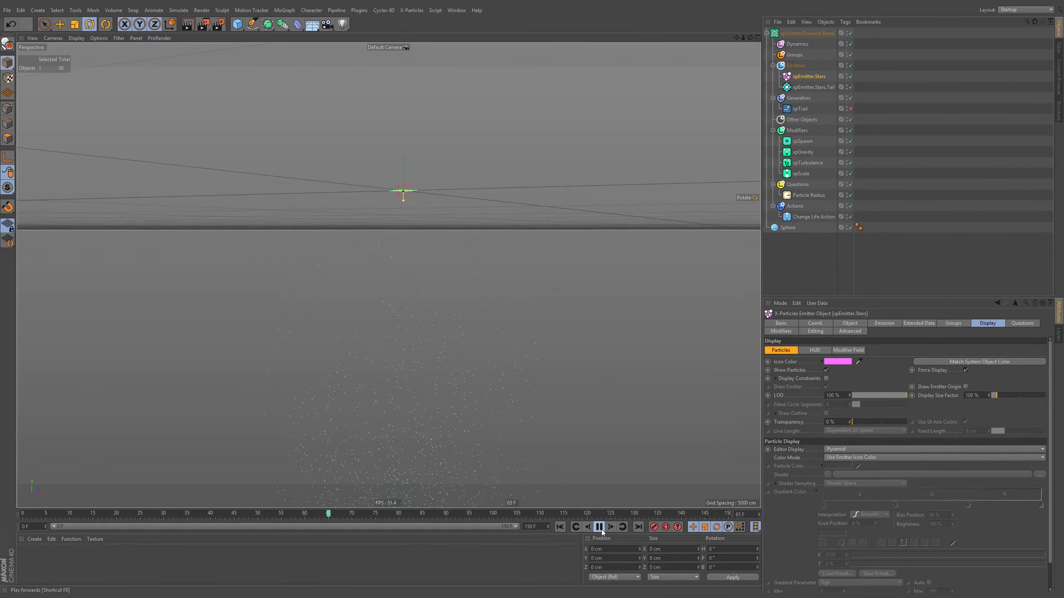
Replay the simulation, pausing to examine the falling tail particles, and review the xpTurbulence settings.
{"action": "left_click", "coordinate": [602, 530]}
{"action": "left_click", "coordinate": [561, 529]}
{"action": "left_click", "coordinate": [601, 532]}
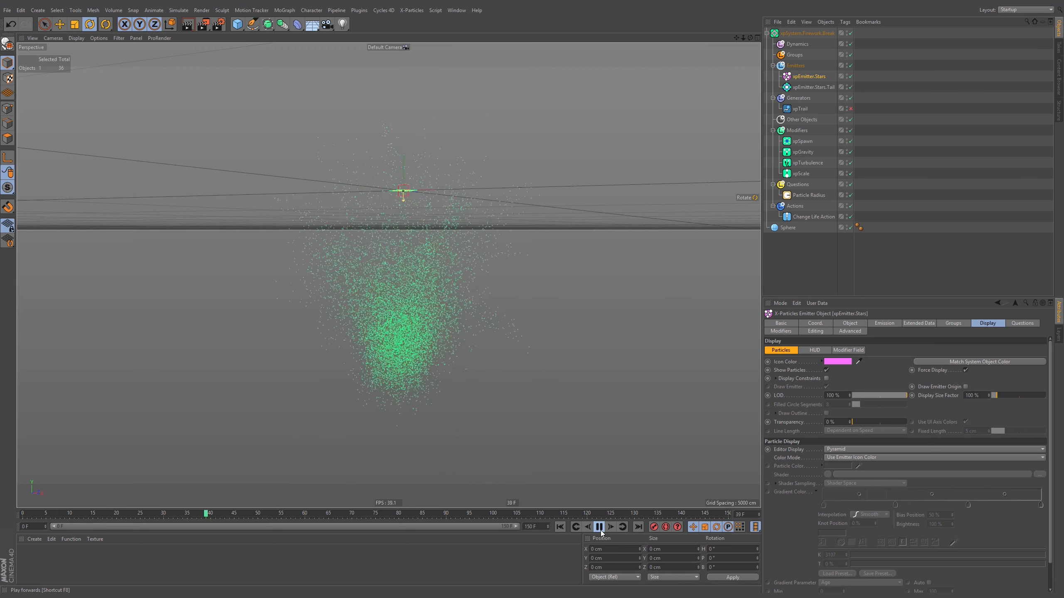
{"action": "left_click", "coordinate": [600, 529]}
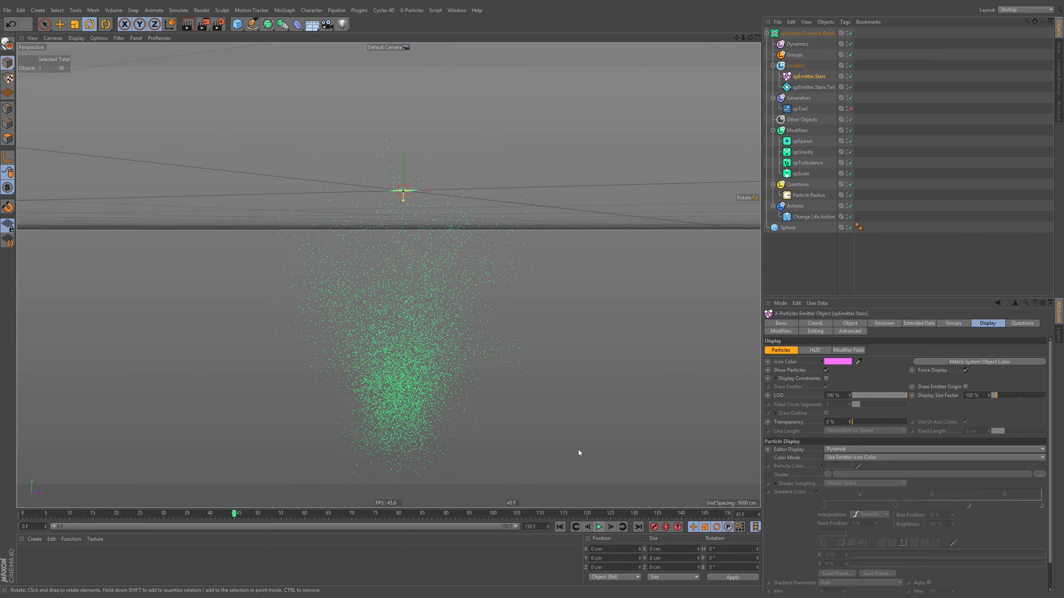
{"action": "left_click", "coordinate": [806, 163]}
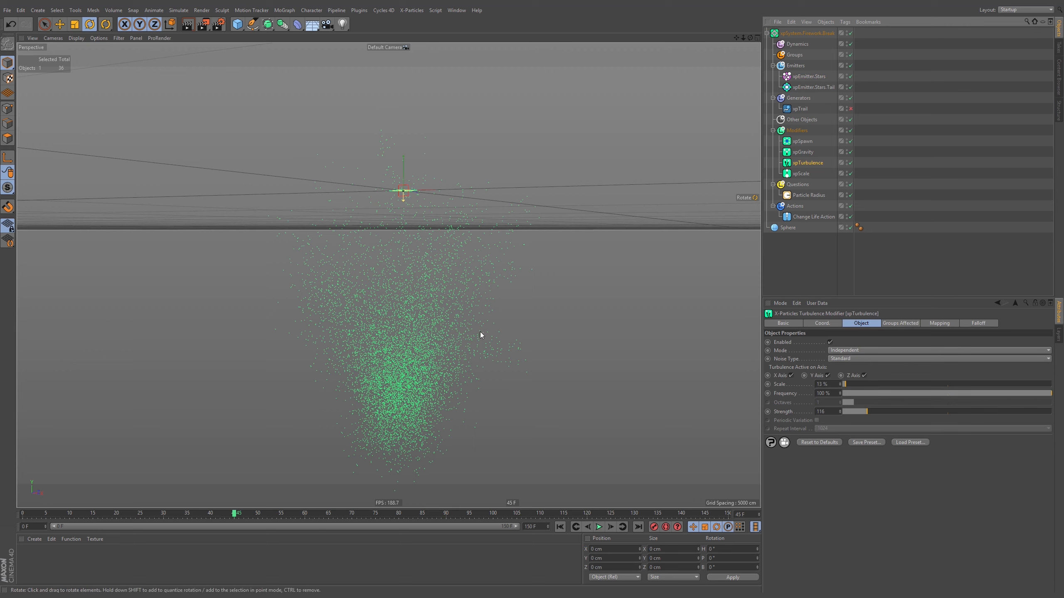
{"action": "left_click", "coordinate": [560, 527]}
{"action": "left_click", "coordinate": [599, 527]}
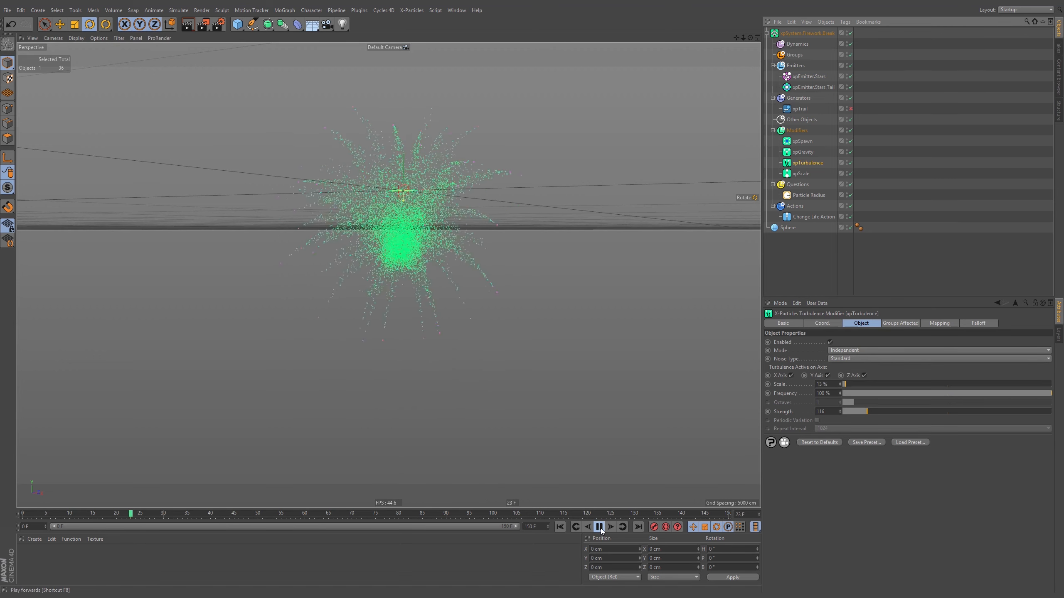
{"action": "left_click", "coordinate": [599, 528]}
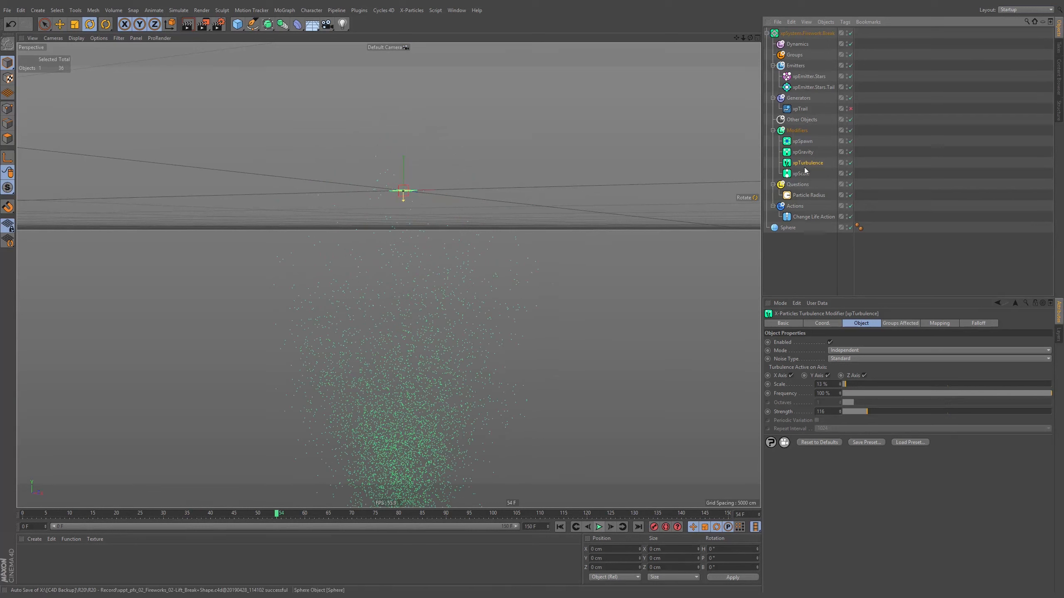
Set the Editor Display of xpEmitter.Stars.Tail to Lines, replay the simulation and inspect the burst up close.
{"action": "left_click", "coordinate": [803, 143]}
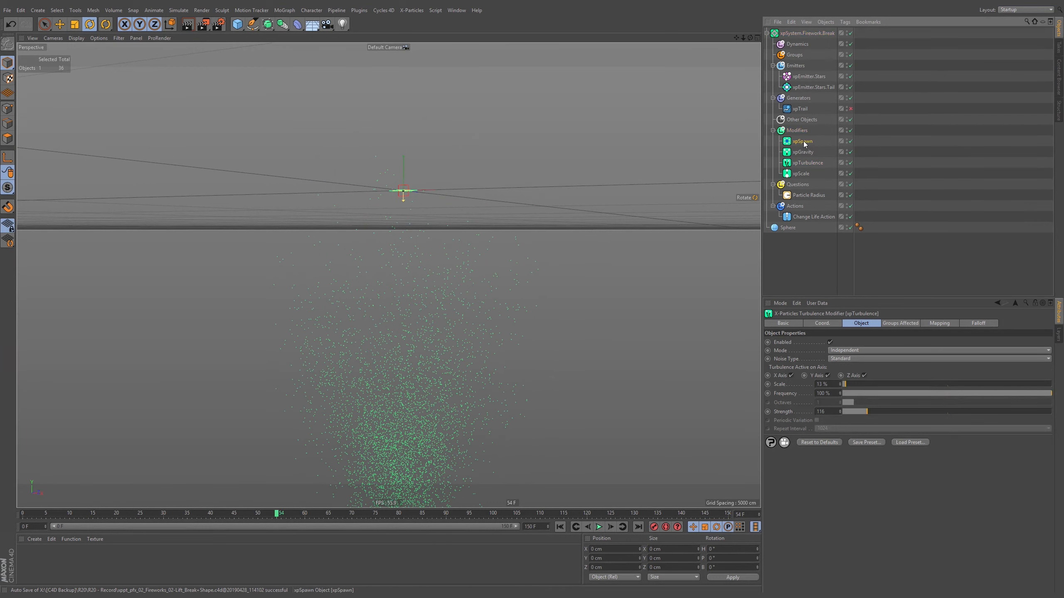
{"action": "left_click", "coordinate": [816, 78]}
{"action": "left_click", "coordinate": [816, 86]}
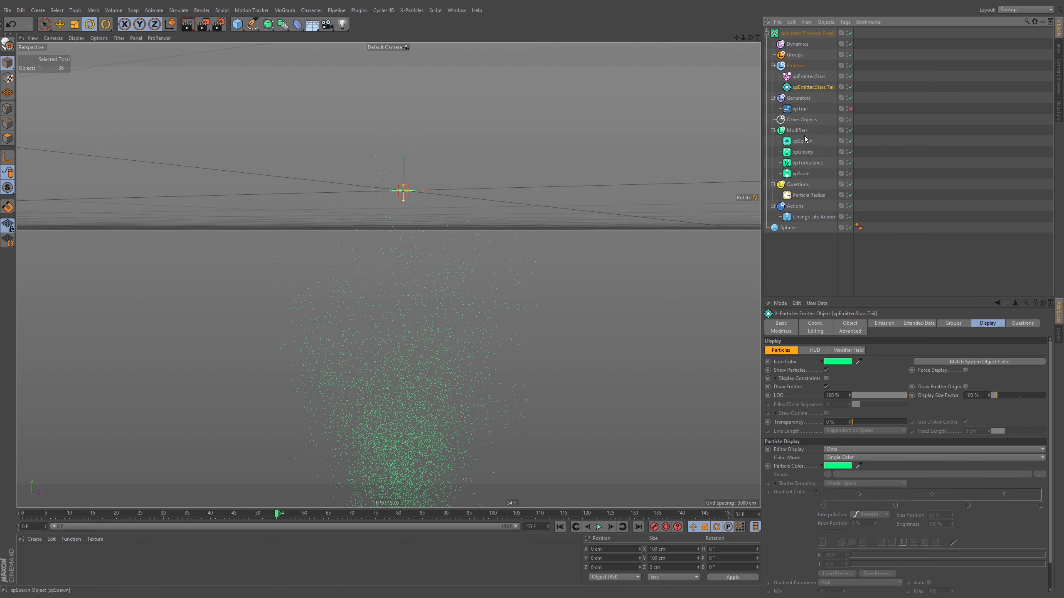
{"action": "left_click", "coordinate": [842, 450]}
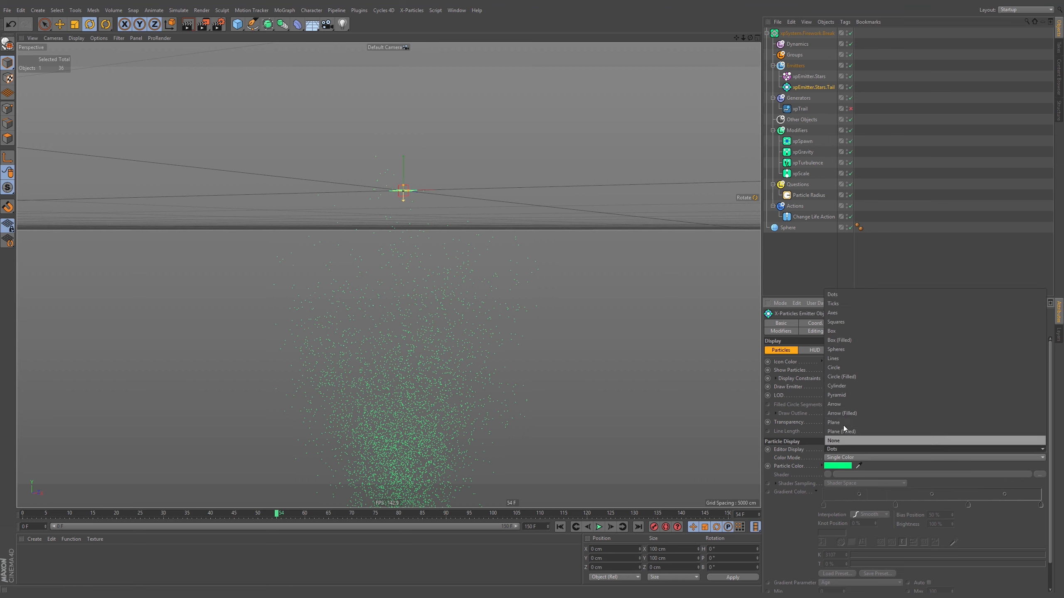
{"action": "left_click", "coordinate": [850, 359]}
{"action": "left_click", "coordinate": [560, 527]}
{"action": "left_click", "coordinate": [598, 526]}
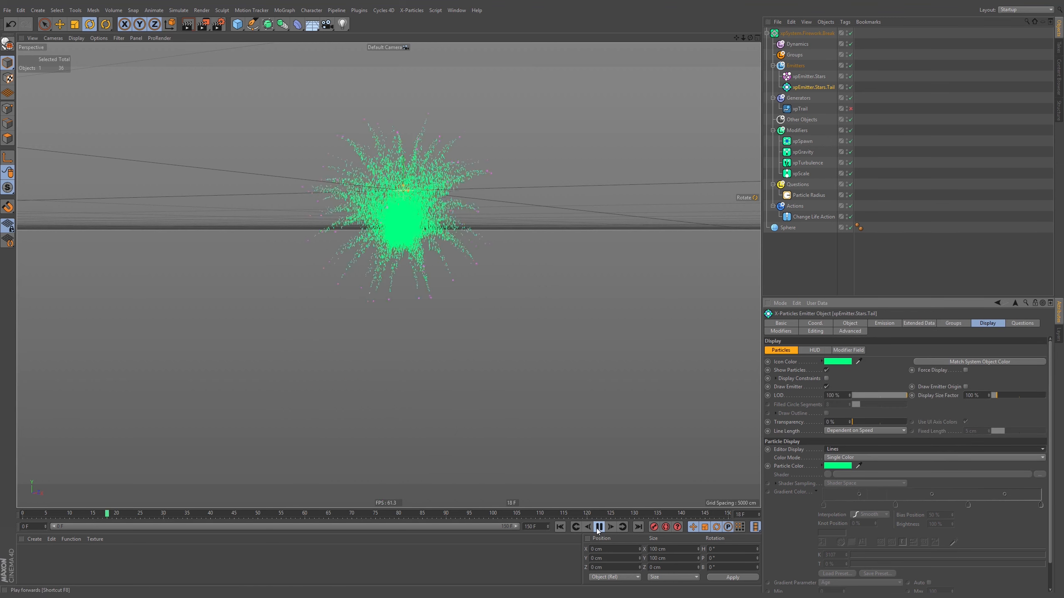
{"action": "scroll", "coordinate": [535, 192], "scroll_direction": "up", "scroll_amount": 10}
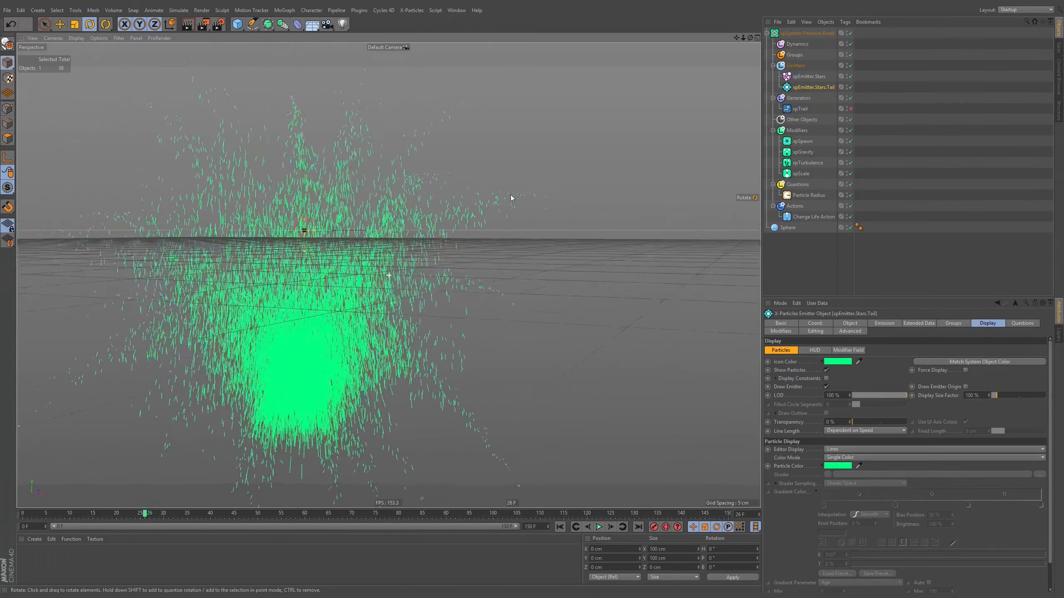
Set the Offset Position of the xpSpawn modifier to Use Particle Radius.
{"action": "scroll", "coordinate": [519, 196], "scroll_direction": "down", "scroll_amount": 10}
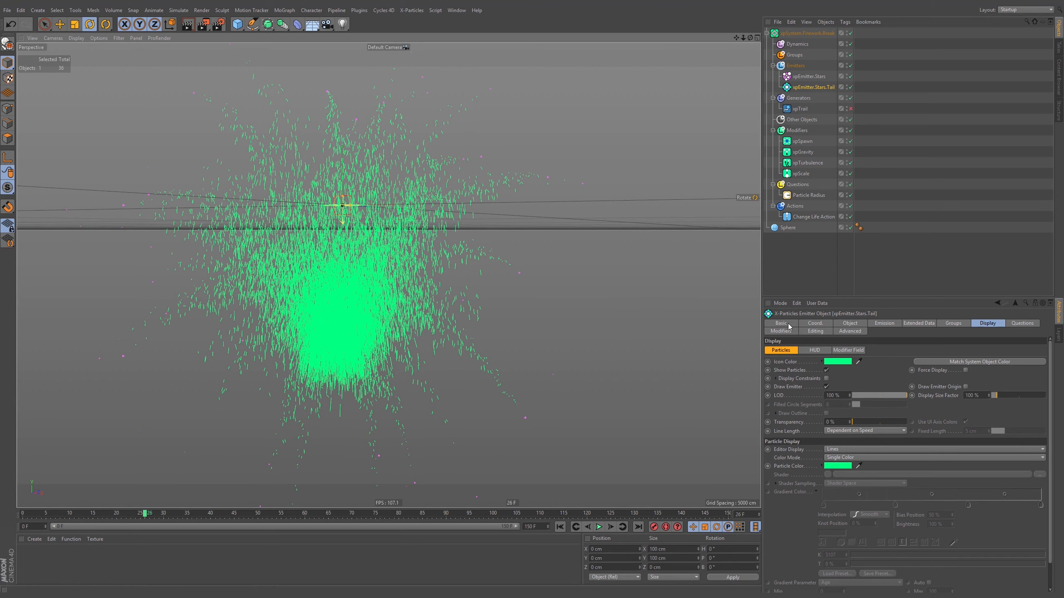
{"action": "left_click", "coordinate": [802, 142]}
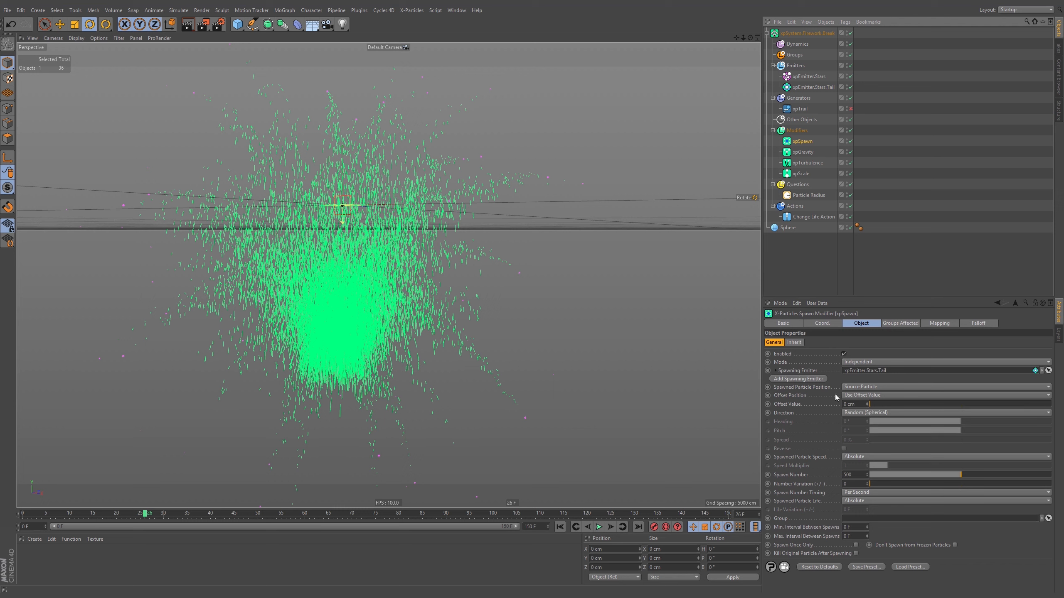
{"action": "left_click", "coordinate": [860, 396]}
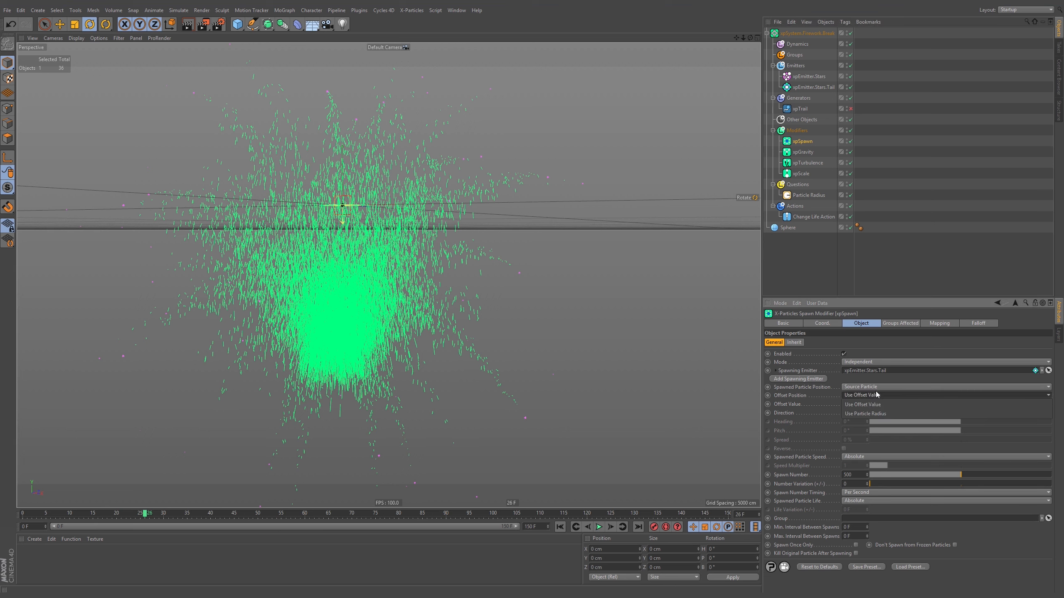
{"action": "left_click", "coordinate": [865, 413]}
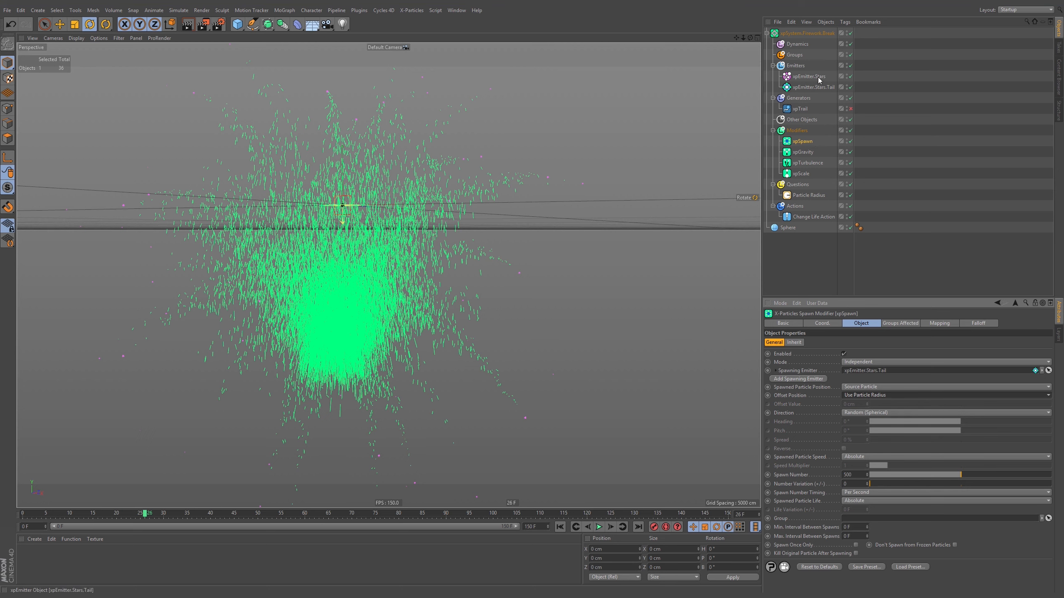
Set the emission Radius of xpEmitter.Stars to 20 cm and replay the simulation from the start.
{"action": "left_click", "coordinate": [808, 76]}
{"action": "left_click", "coordinate": [884, 324]}
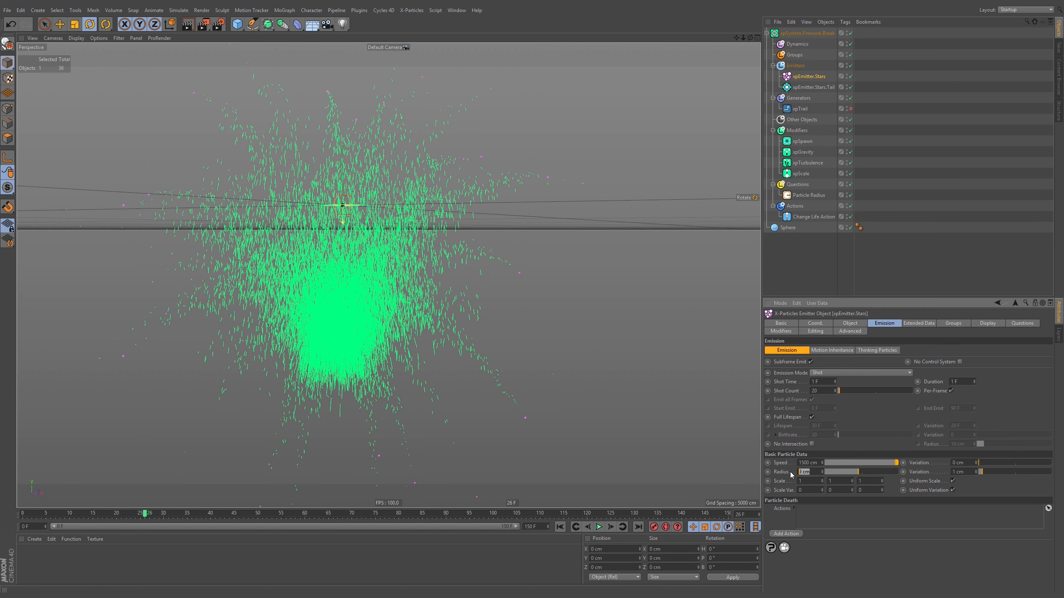
{"action": "left_click", "coordinate": [560, 528]}
{"action": "left_click", "coordinate": [599, 528]}
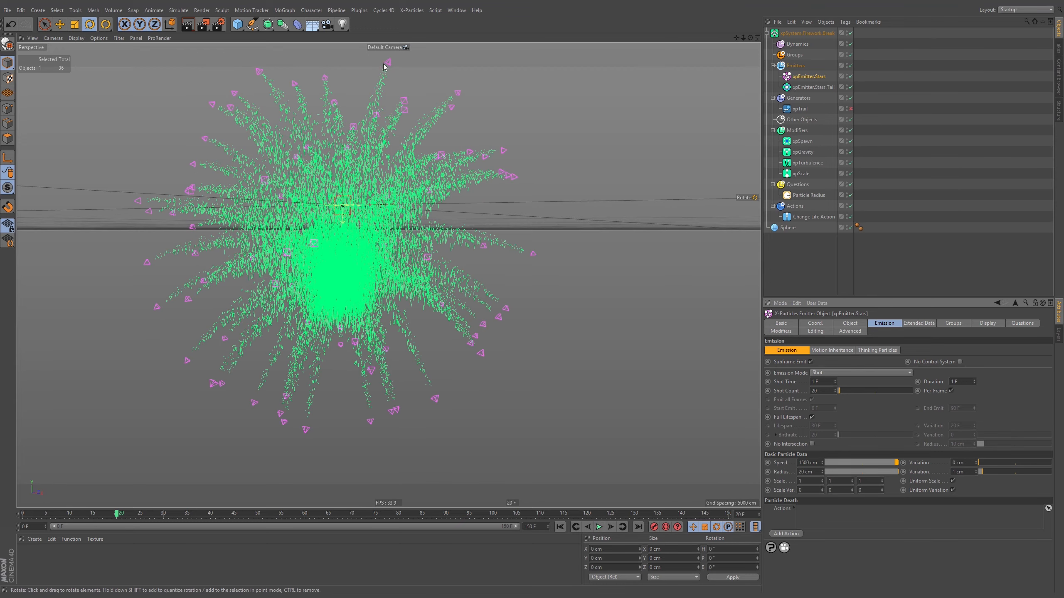
{"action": "scroll", "coordinate": [390, 69], "scroll_direction": "up", "scroll_amount": 5}
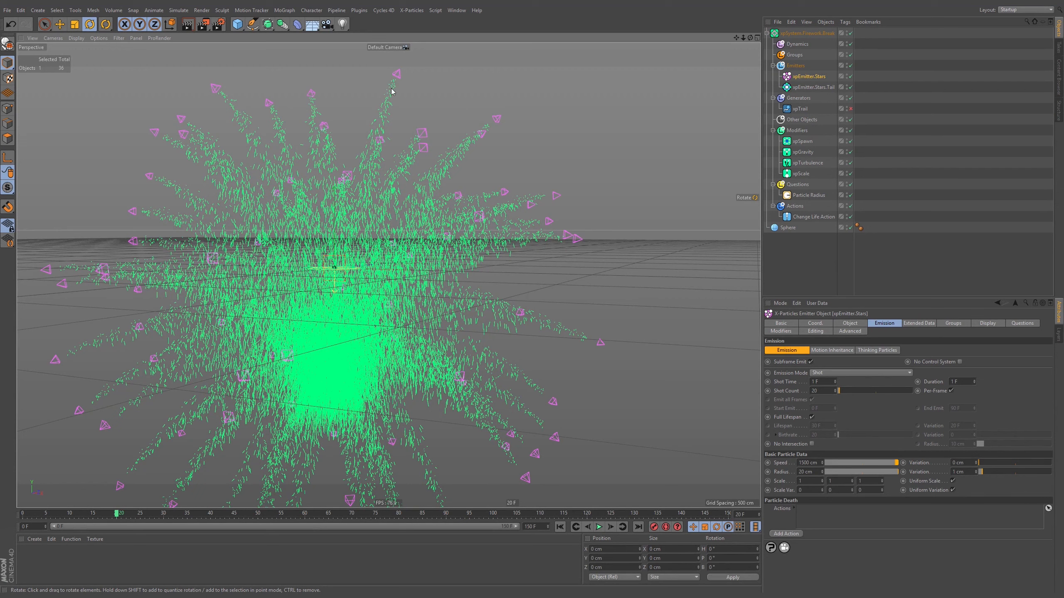
Switch xpSpawn's Offset Position to Use Offset Value with an offset of 100 cm, and replay the simulation to inspect the tails.
{"action": "left_click", "coordinate": [801, 142]}
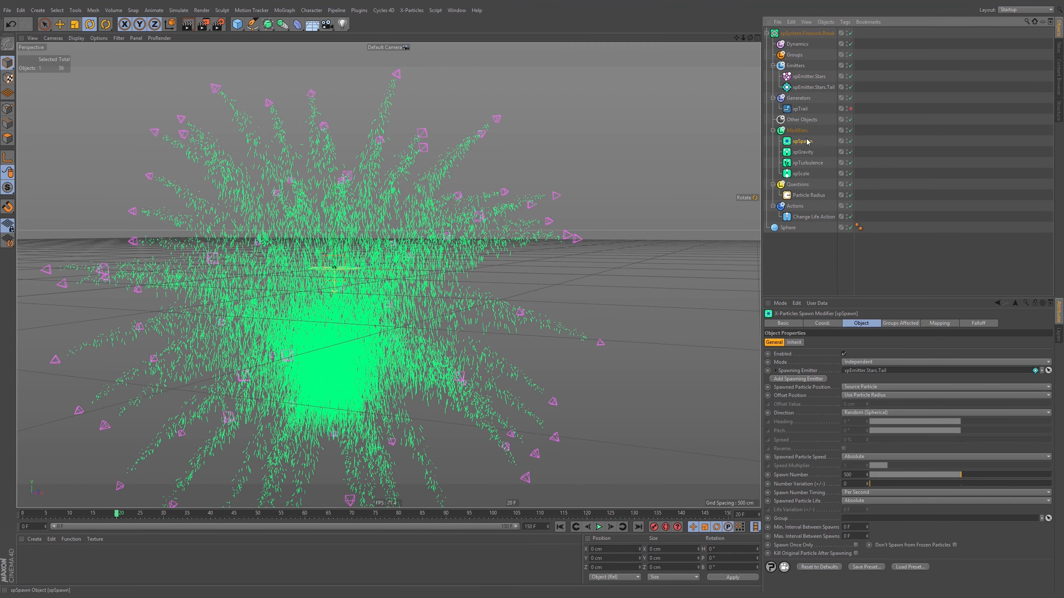
{"action": "left_click", "coordinate": [867, 395]}
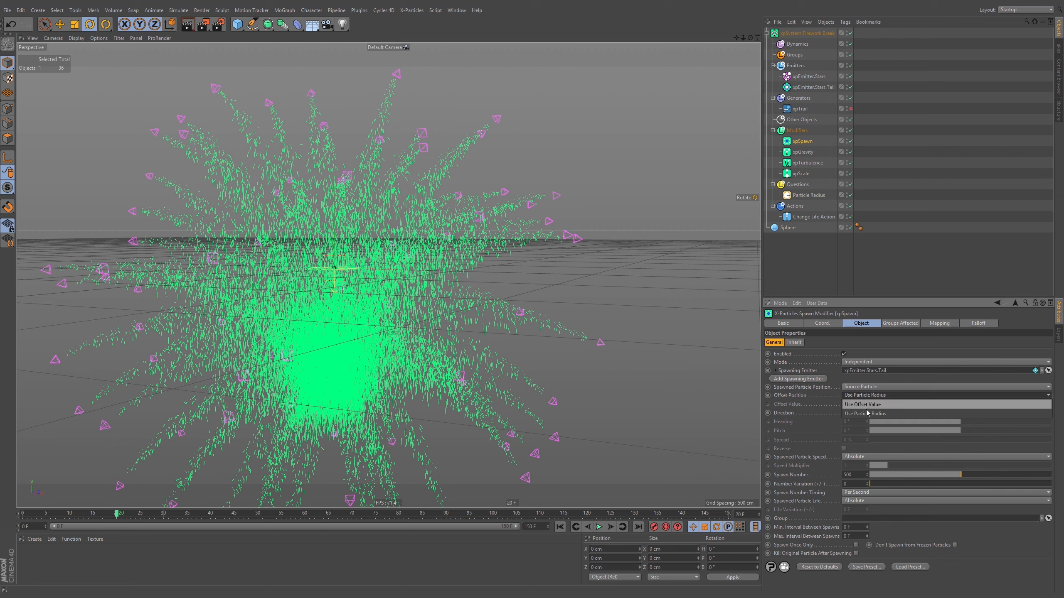
{"action": "left_click", "coordinate": [867, 406]}
{"action": "left_click_drag", "start_coordinate": [886, 406], "coordinate": [1051, 405]}
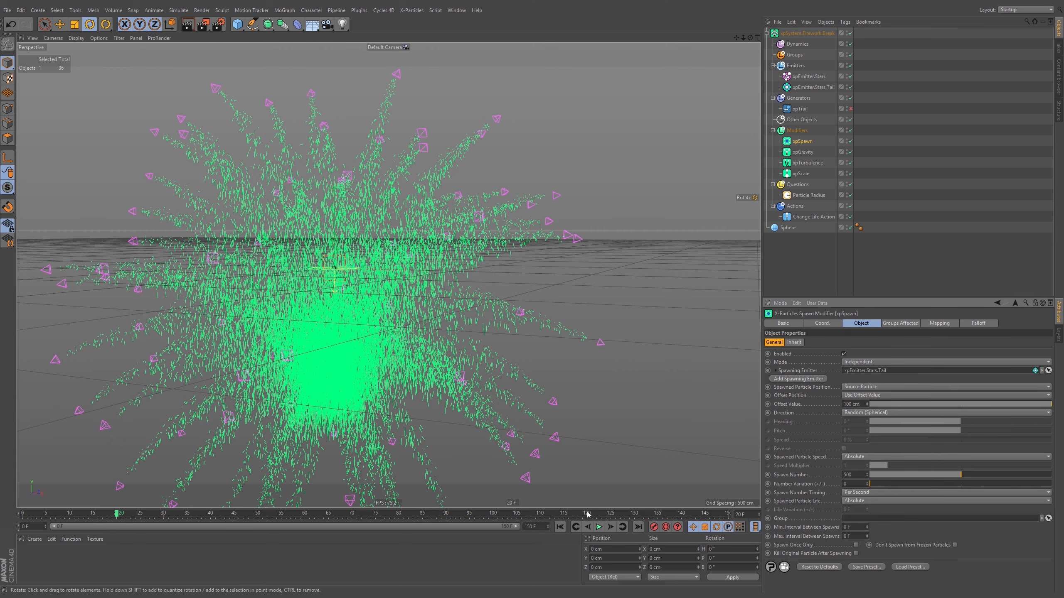
{"action": "left_click", "coordinate": [560, 527]}
{"action": "left_click", "coordinate": [599, 527]}
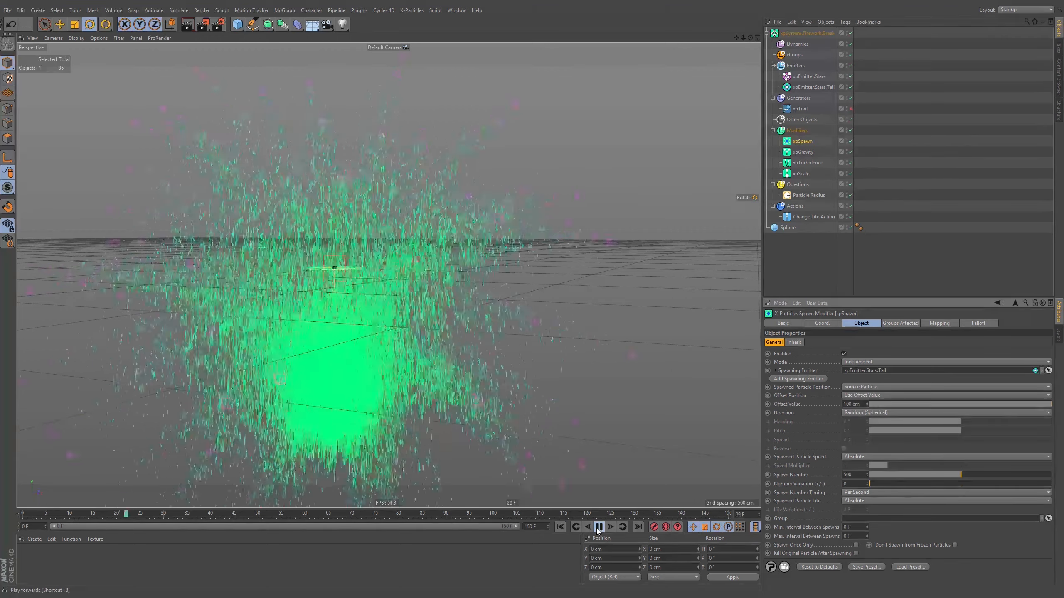
{"action": "middle_click_drag", "start_coordinate": [545, 101], "coordinate": [511, 171], "text": "alt"}
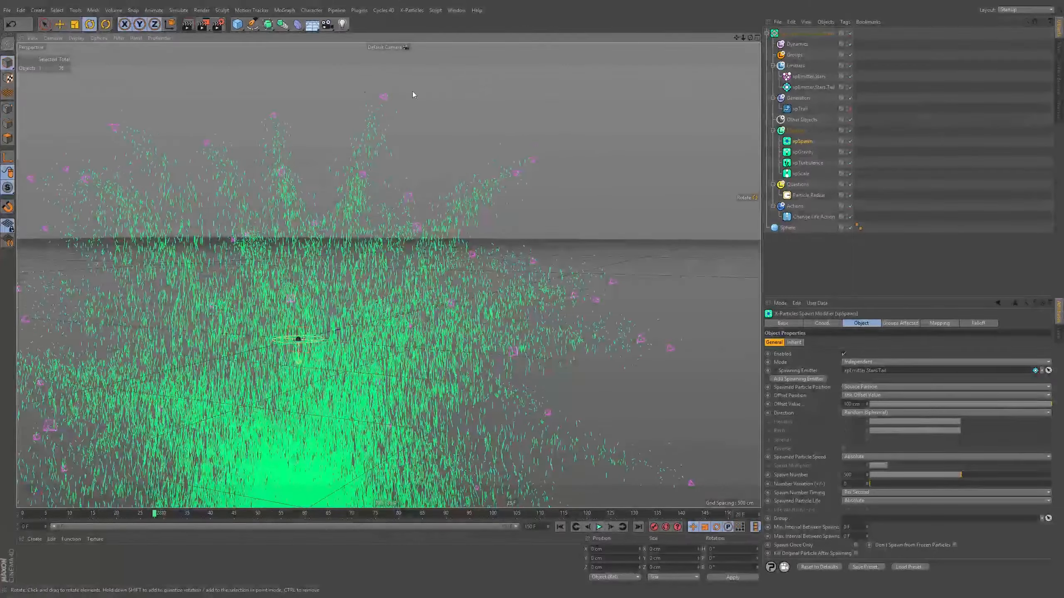
{"action": "right_click_drag", "start_coordinate": [397, 117], "coordinate": [381, 230], "text": "alt"}
{"action": "middle_click_drag", "start_coordinate": [381, 231], "coordinate": [392, 108], "text": "alt"}
{"action": "right_click_drag", "start_coordinate": [392, 109], "coordinate": [388, 130], "text": "alt"}
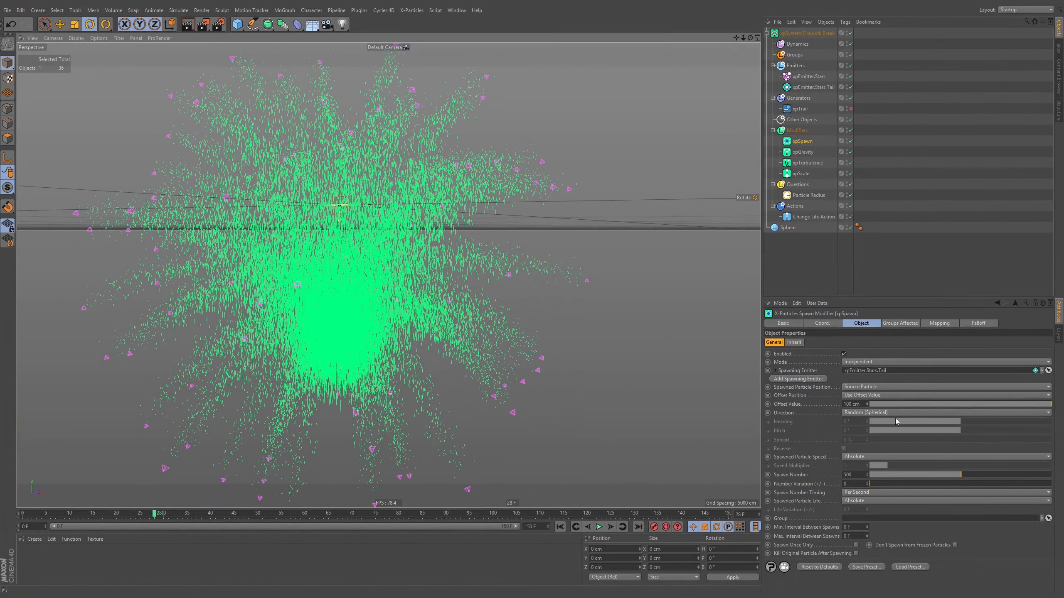
Return xpSpawn's Offset Position to Use Particle Radius, then replay the simulation and pause it on the full burst.
{"action": "left_click", "coordinate": [860, 404]}
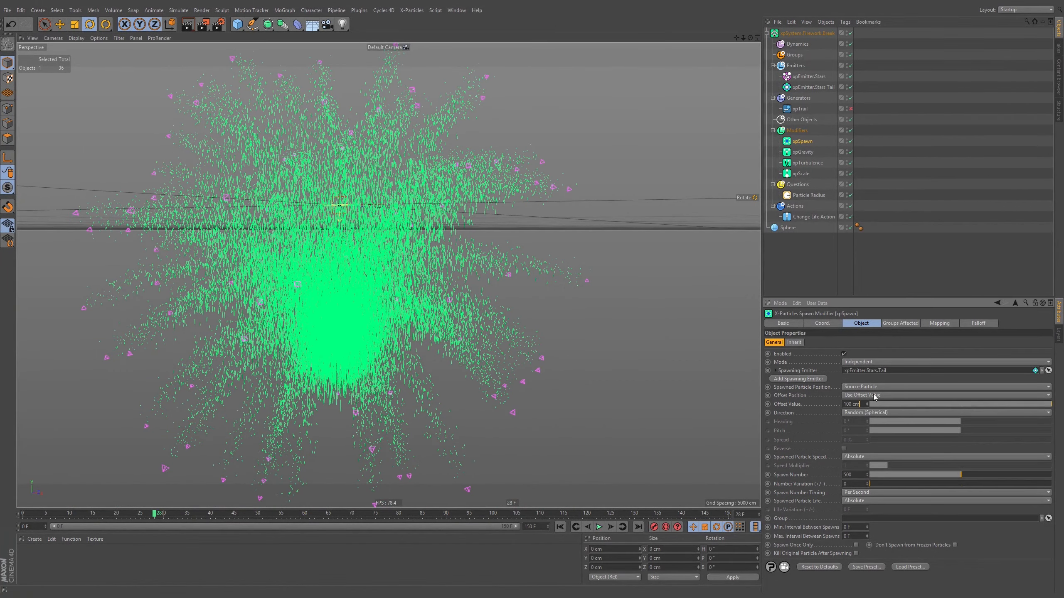
{"action": "left_click", "coordinate": [865, 395]}
{"action": "left_click", "coordinate": [867, 404]}
{"action": "left_click", "coordinate": [561, 527]}
{"action": "left_click", "coordinate": [599, 528]}
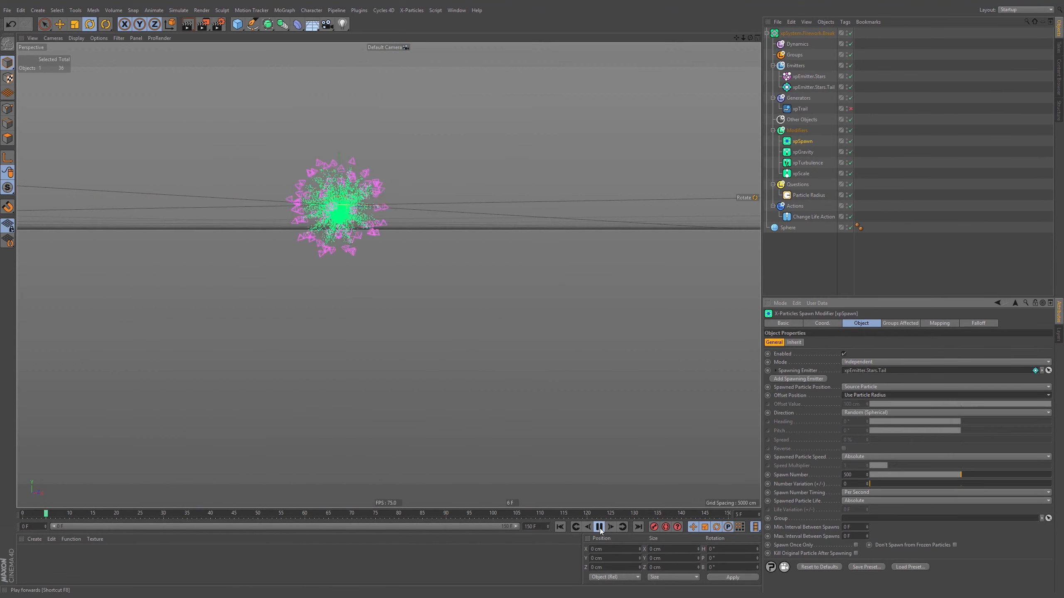
{"action": "left_click", "coordinate": [599, 527]}
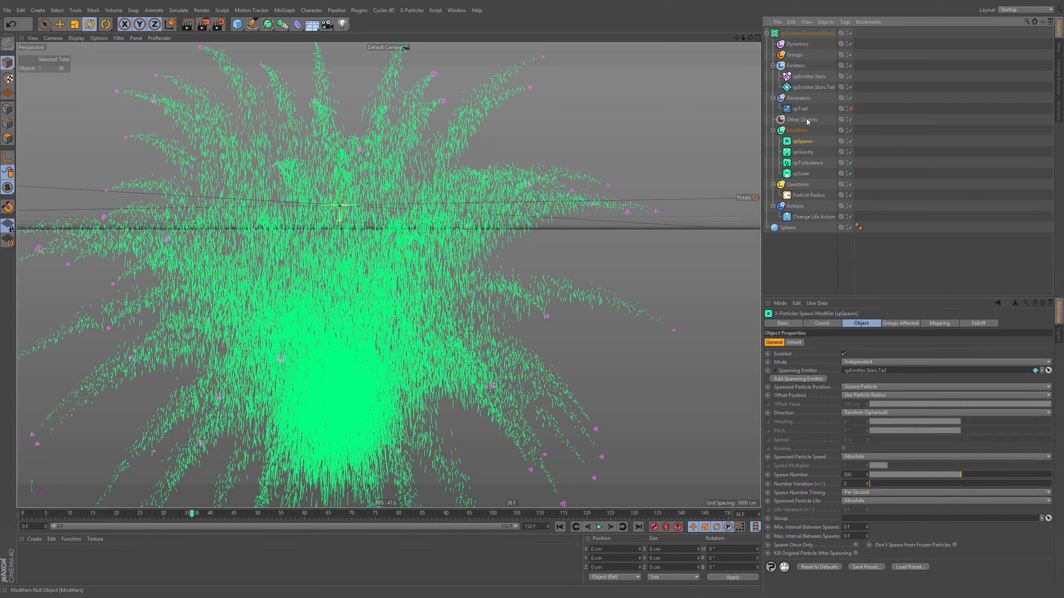
Set the emission Radius of xpEmitter.Stars to 10 cm, then replay the simulation and inspect the falling tail particles.
{"action": "left_click", "coordinate": [809, 77]}
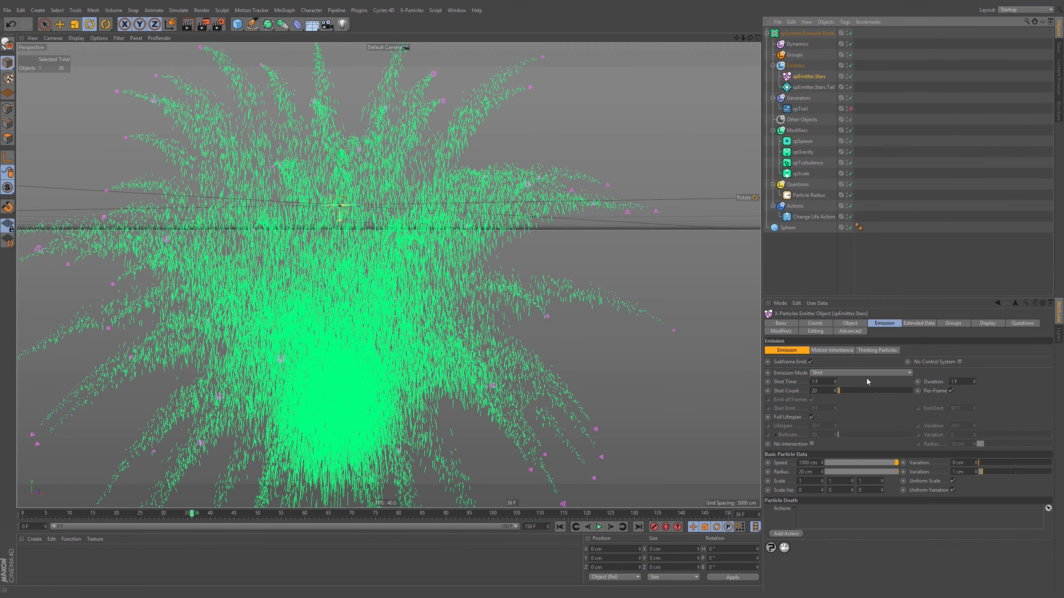
{"action": "double_click", "coordinate": [806, 472]}
{"action": "type", "text": "10"}
{"action": "key", "text": "Return"}
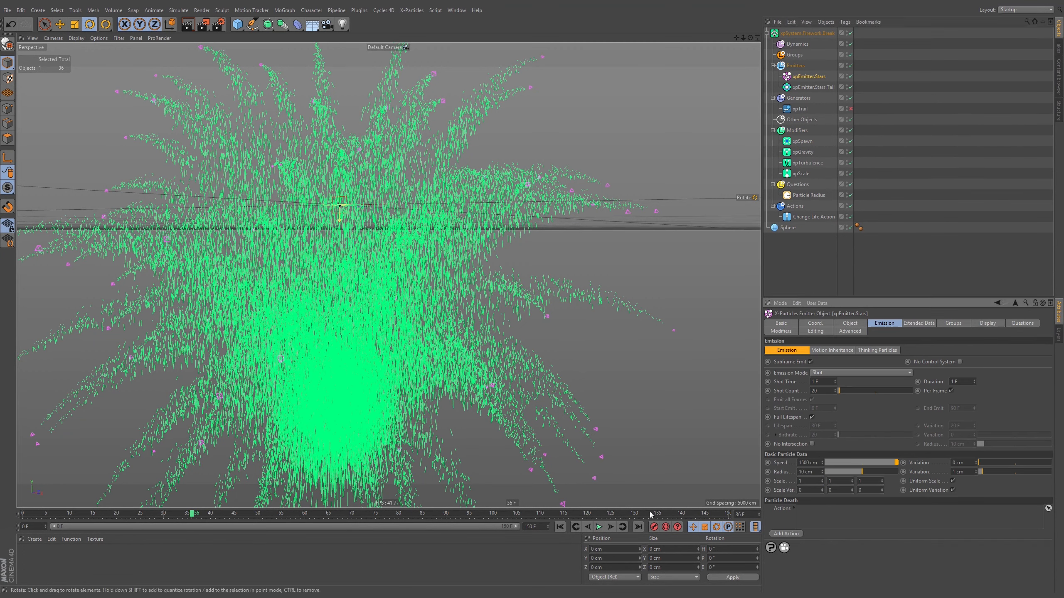
{"action": "left_click", "coordinate": [560, 527]}
{"action": "left_click", "coordinate": [599, 529]}
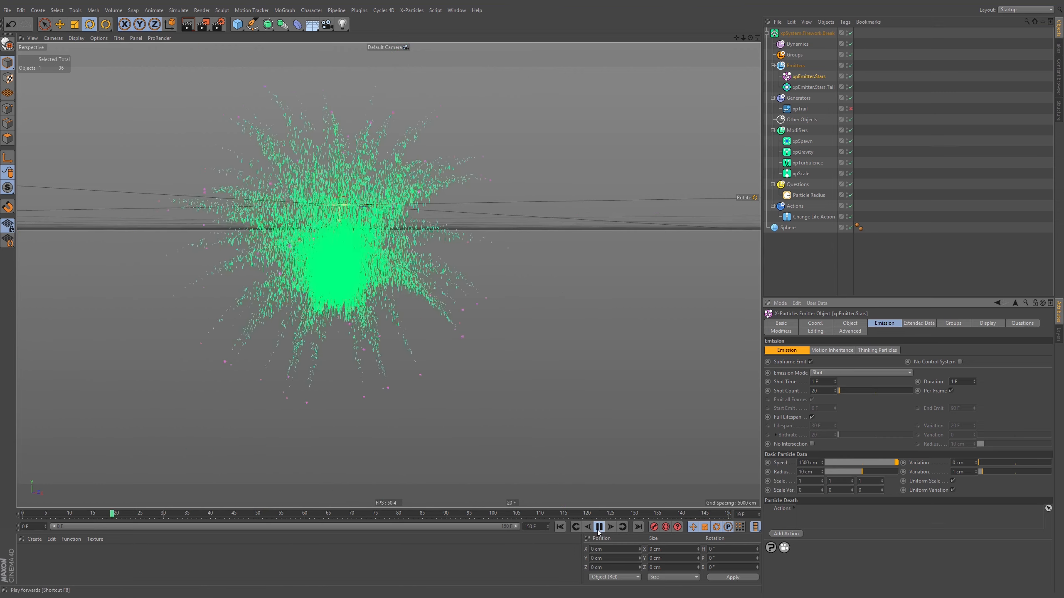
{"action": "left_click", "coordinate": [597, 531]}
{"action": "scroll", "coordinate": [361, 256], "scroll_direction": "down", "scroll_amount": 4}
{"action": "middle_click_drag", "start_coordinate": [361, 299], "coordinate": [369, 261], "text": "alt"}
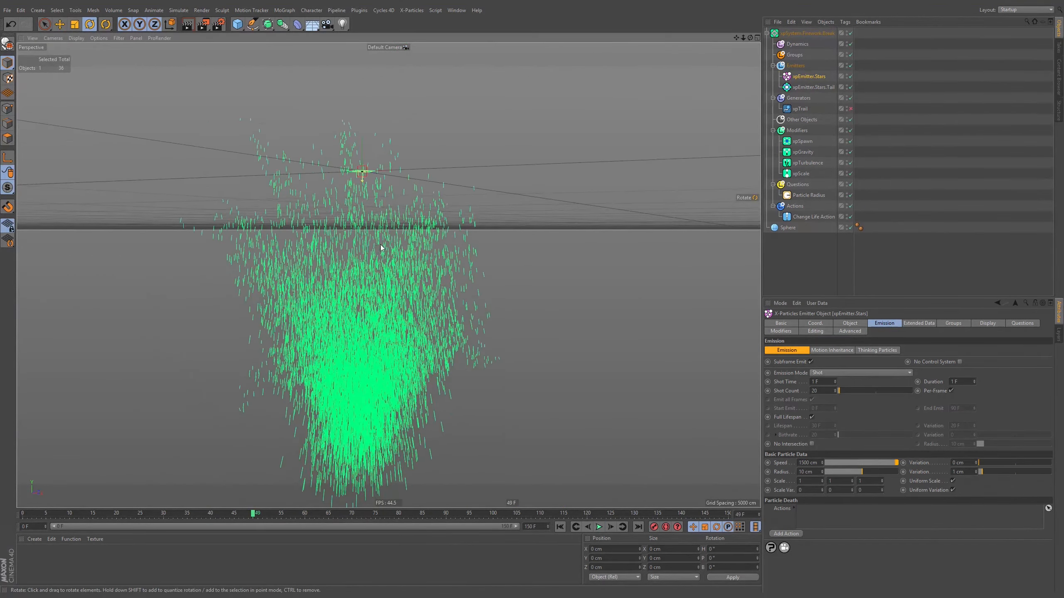
{"action": "scroll", "coordinate": [369, 261], "scroll_direction": "down", "scroll_amount": 2}
{"action": "left_click_drag", "start_coordinate": [365, 263], "coordinate": [399, 256], "text": "alt"}
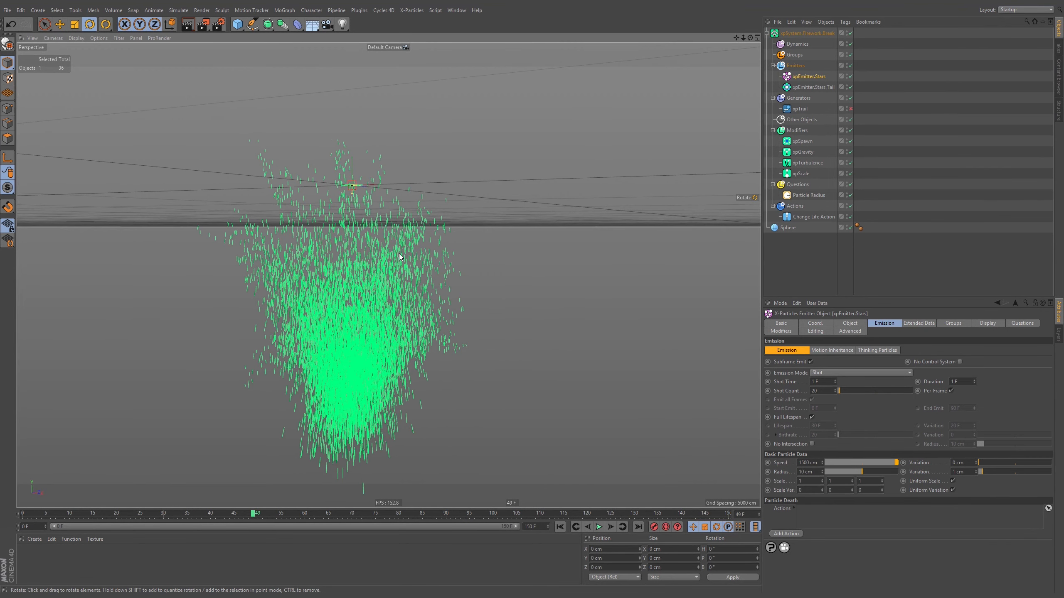
Add an xpSpeed motion modifier and reorder the modifiers so xpScale comes first and xpSpeed sits directly below xpGravity.
{"action": "left_click", "coordinate": [796, 132]}
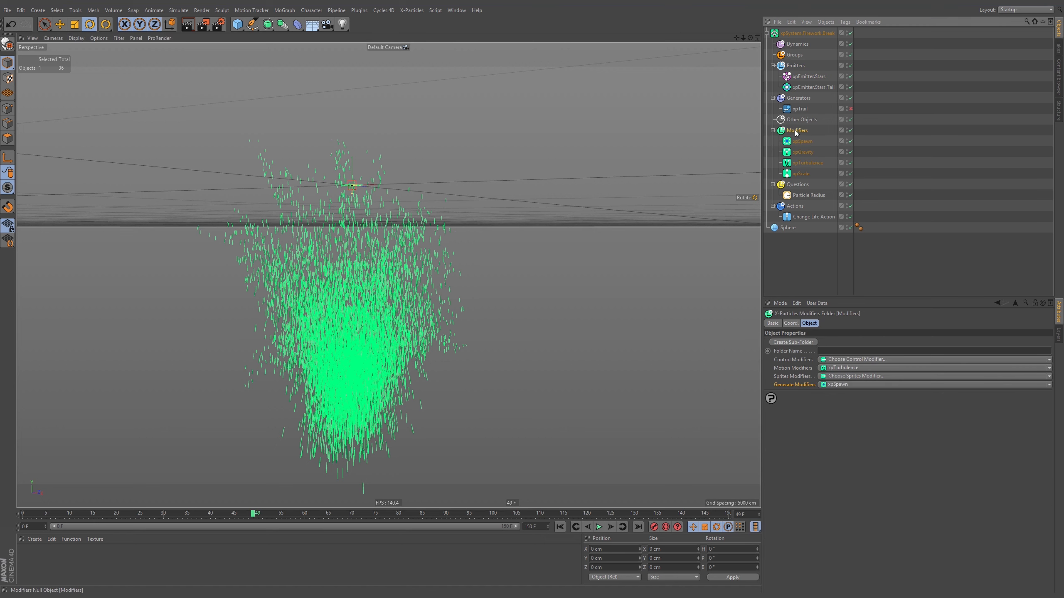
{"action": "left_click", "coordinate": [836, 367]}
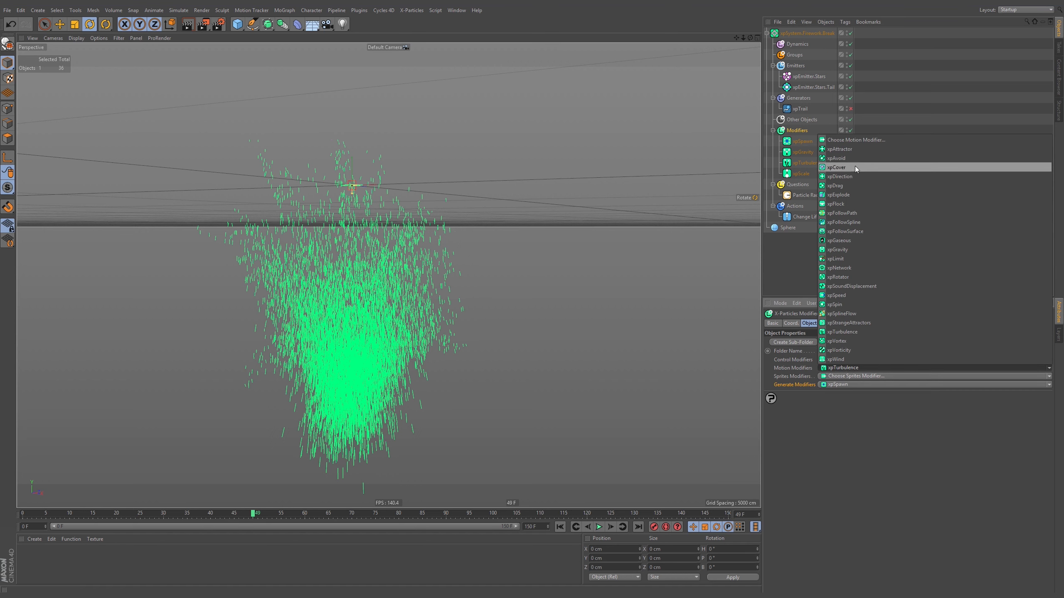
{"action": "left_click", "coordinate": [850, 295]}
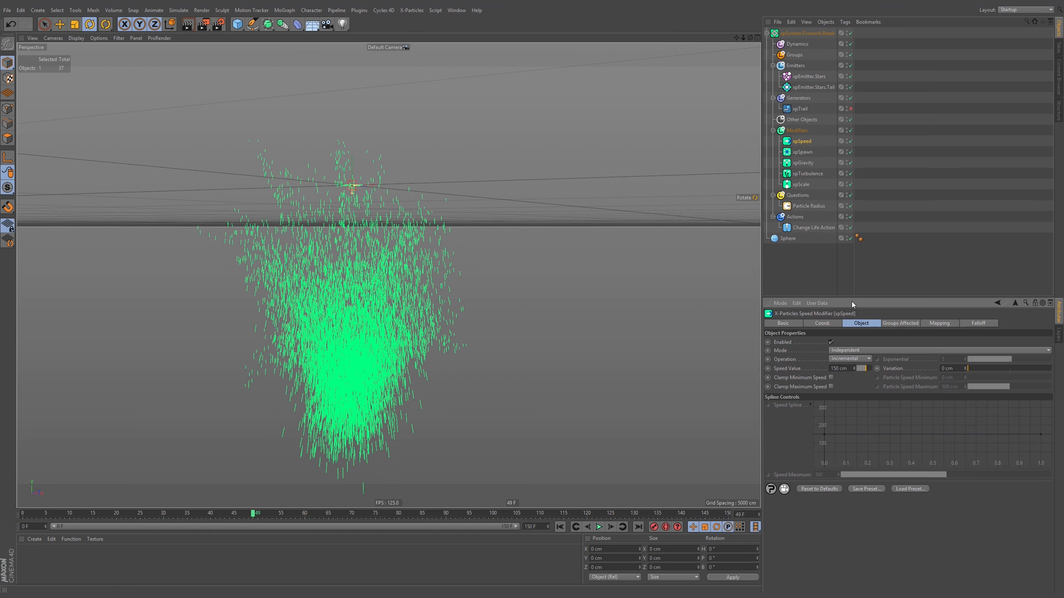
{"action": "left_click_drag", "start_coordinate": [802, 143], "coordinate": [803, 165]}
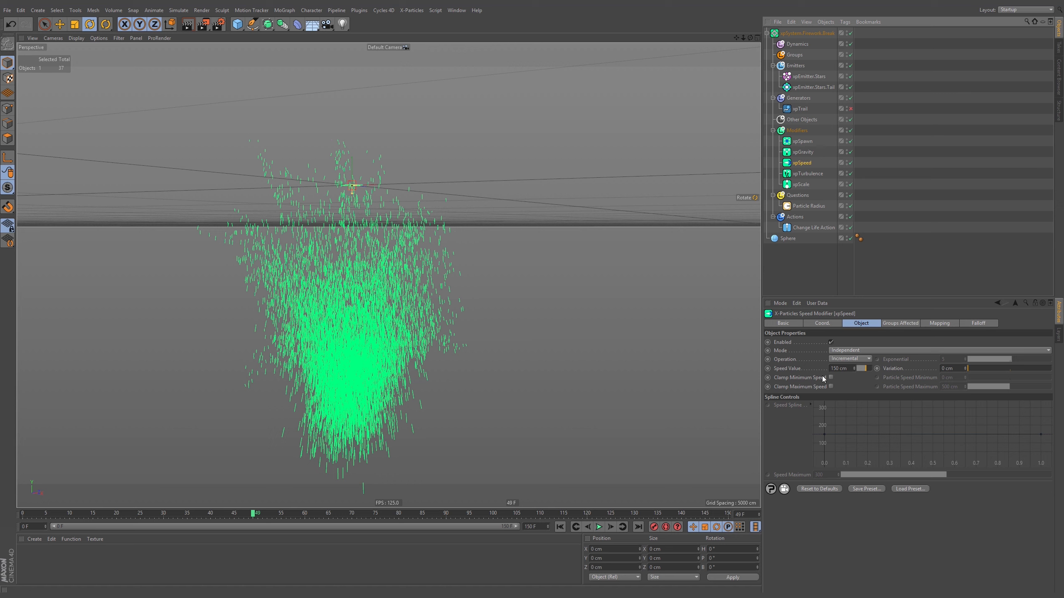
{"action": "left_click", "coordinate": [799, 186]}
{"action": "left_click_drag", "start_coordinate": [809, 145], "coordinate": [806, 140]}
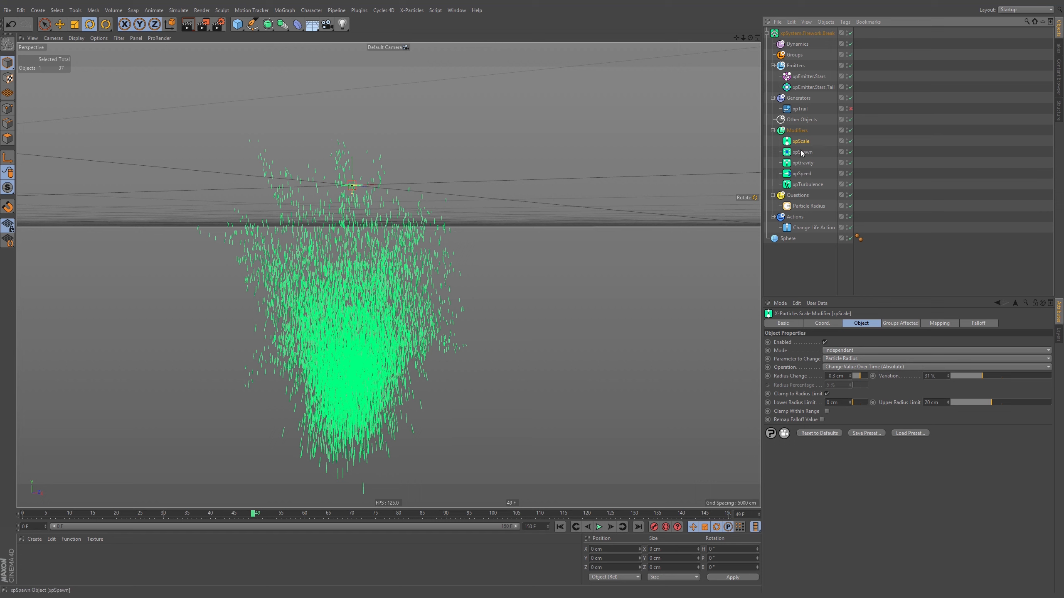
Play the simulation with the xpSpeed modifier at its default settings, then return to the first frame.
{"action": "left_click", "coordinate": [802, 174]}
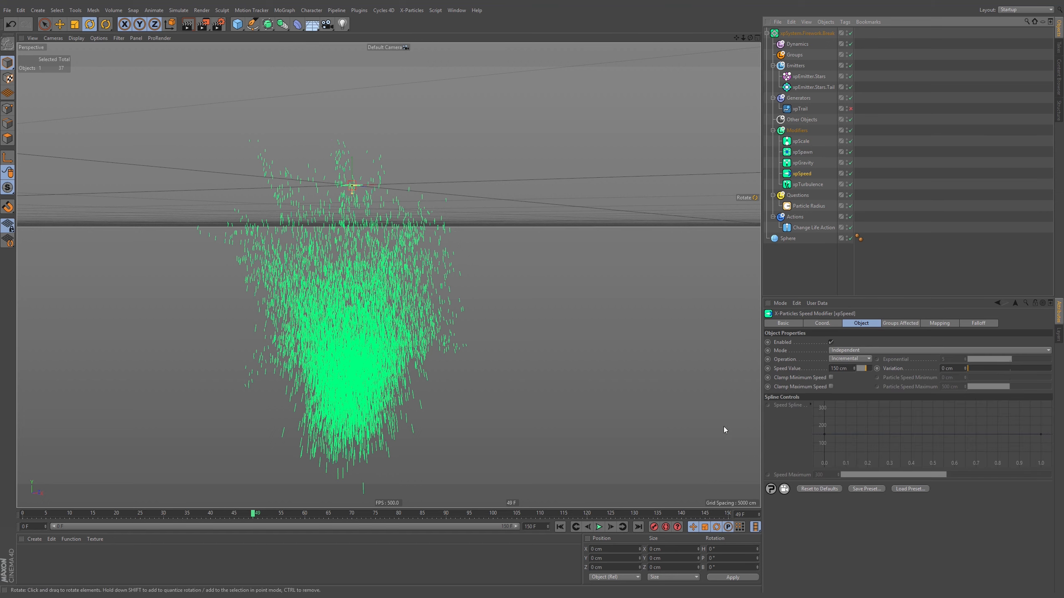
{"action": "left_click", "coordinate": [560, 527]}
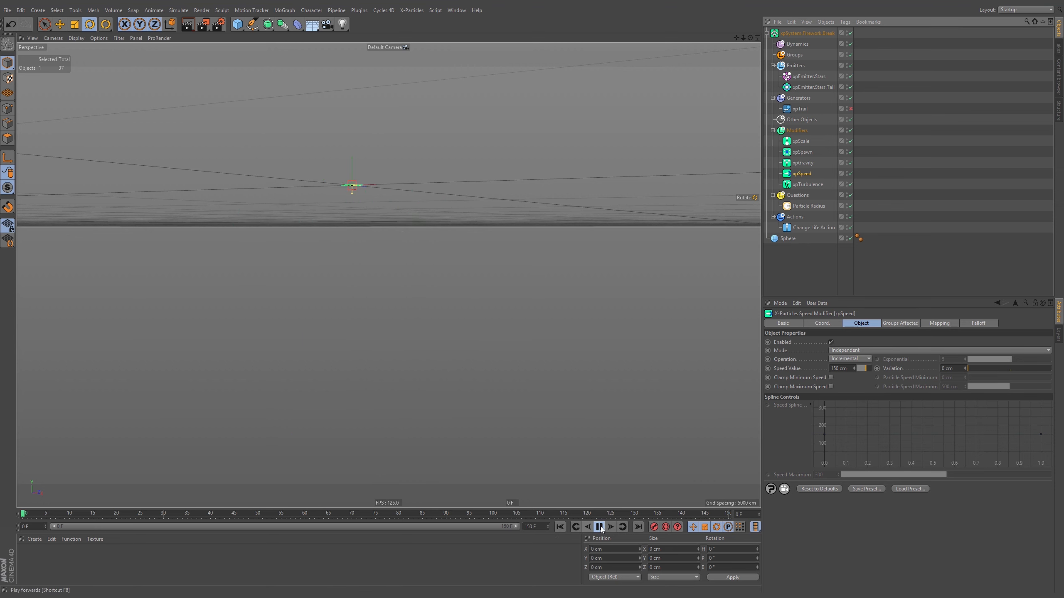
{"action": "left_click", "coordinate": [600, 527]}
{"action": "left_click", "coordinate": [599, 527]}
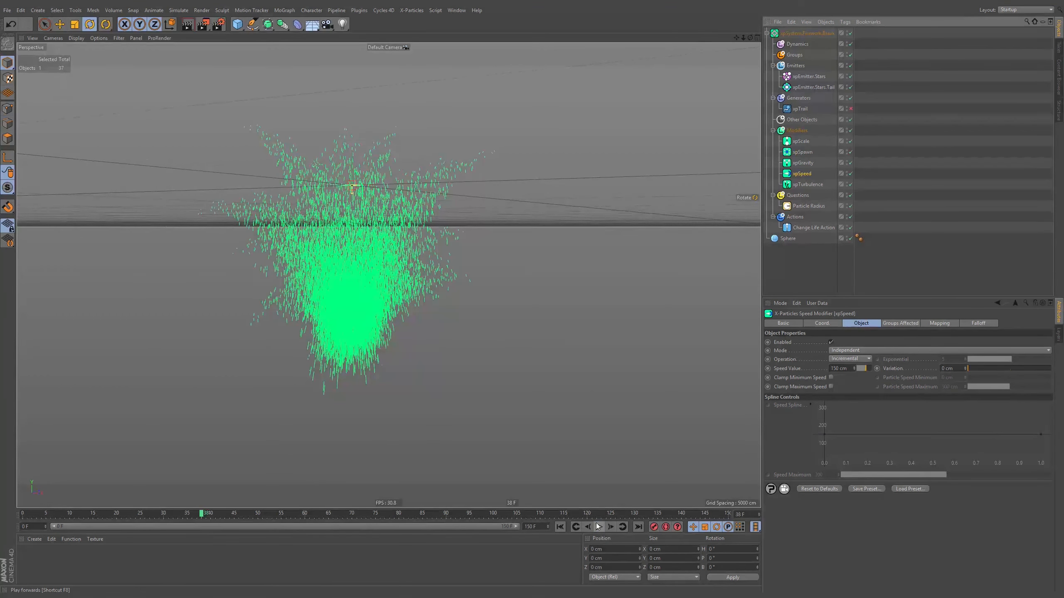
{"action": "left_click", "coordinate": [561, 527]}
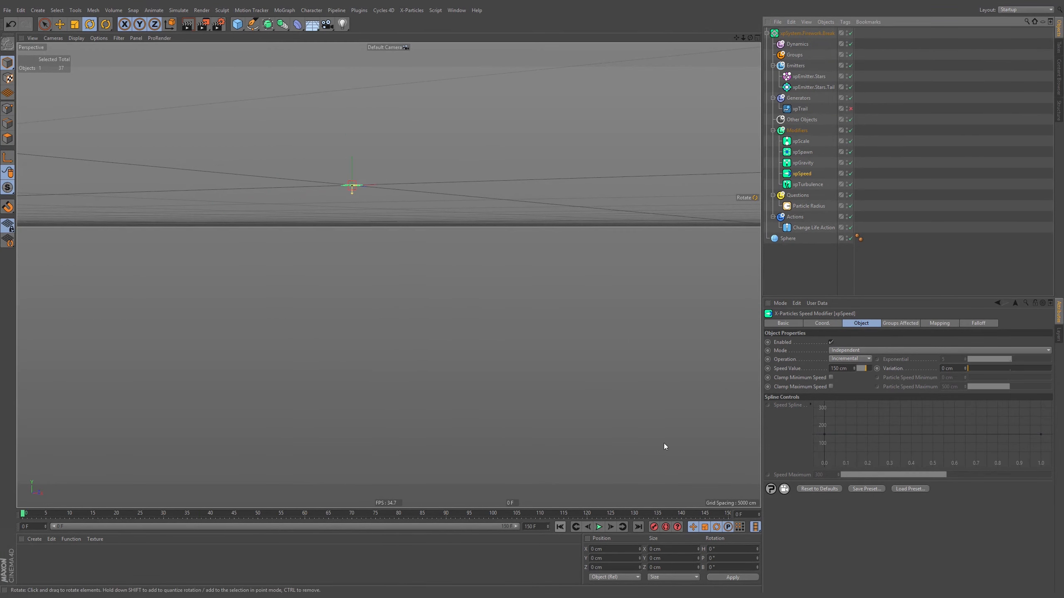
Set the xpSpeed Speed Value to 0 cm and enable Clamp Maximum Speed.
{"action": "double_click", "coordinate": [841, 368]}
{"action": "type", "text": "0"}
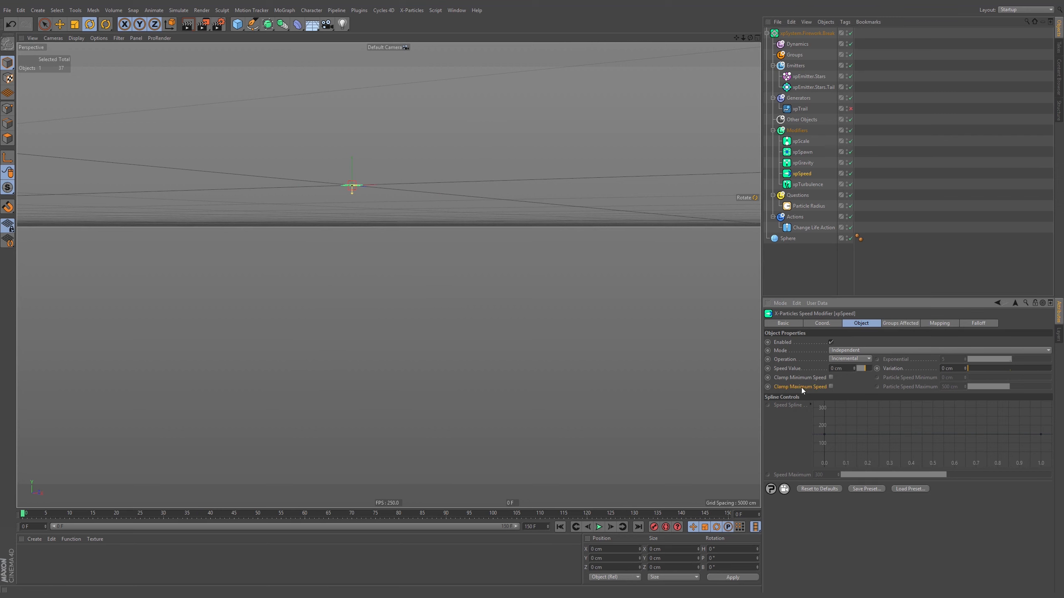
{"action": "left_click", "coordinate": [831, 387]}
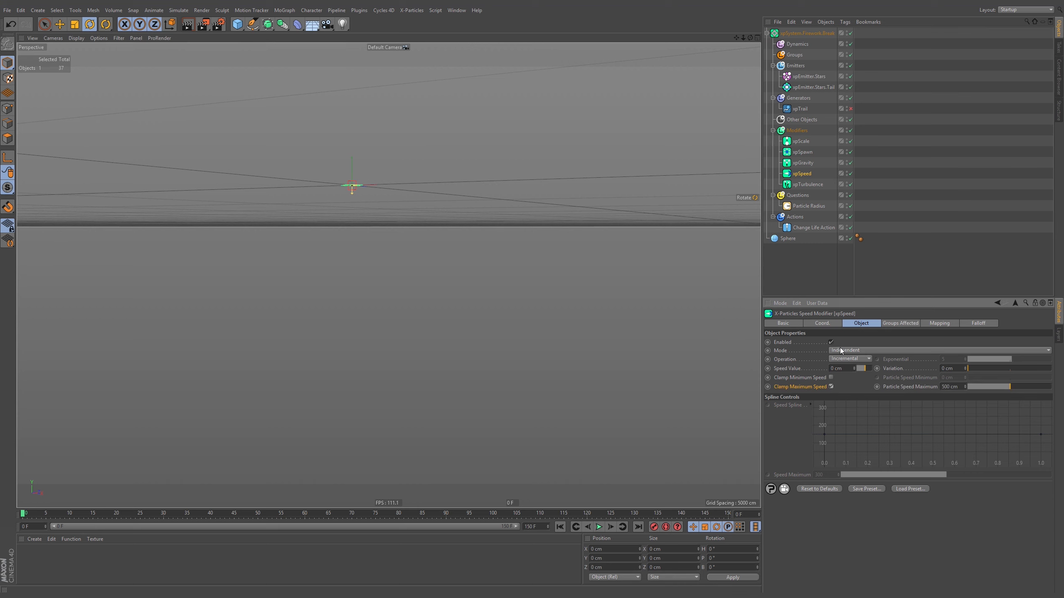
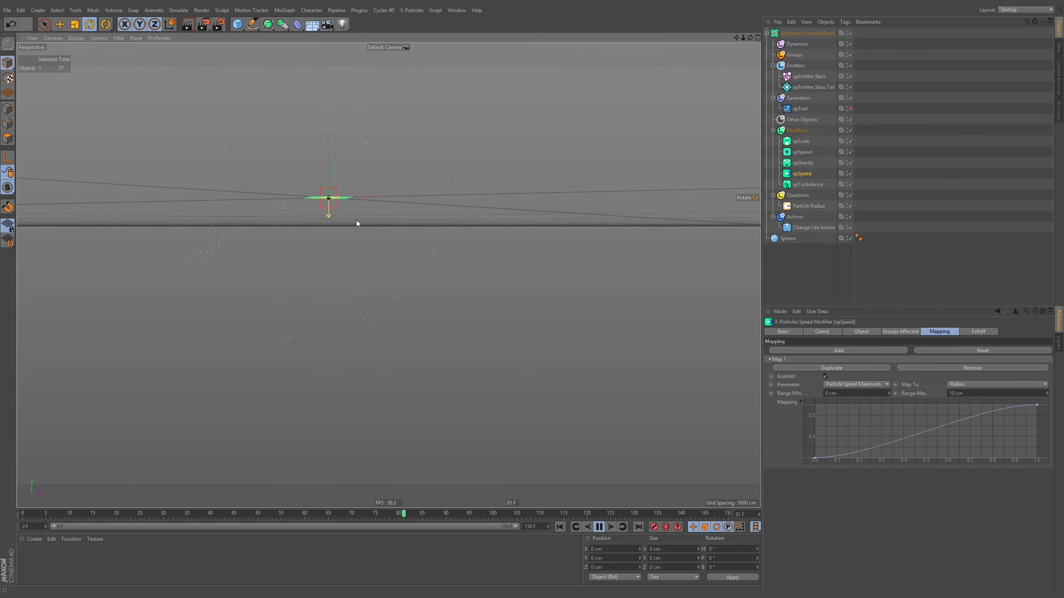
Compare the looping burst with xpSpeed disabled and re-enabled, then deselect everything and examine the explosion from several angles.
{"action": "left_click", "coordinate": [850, 174]}
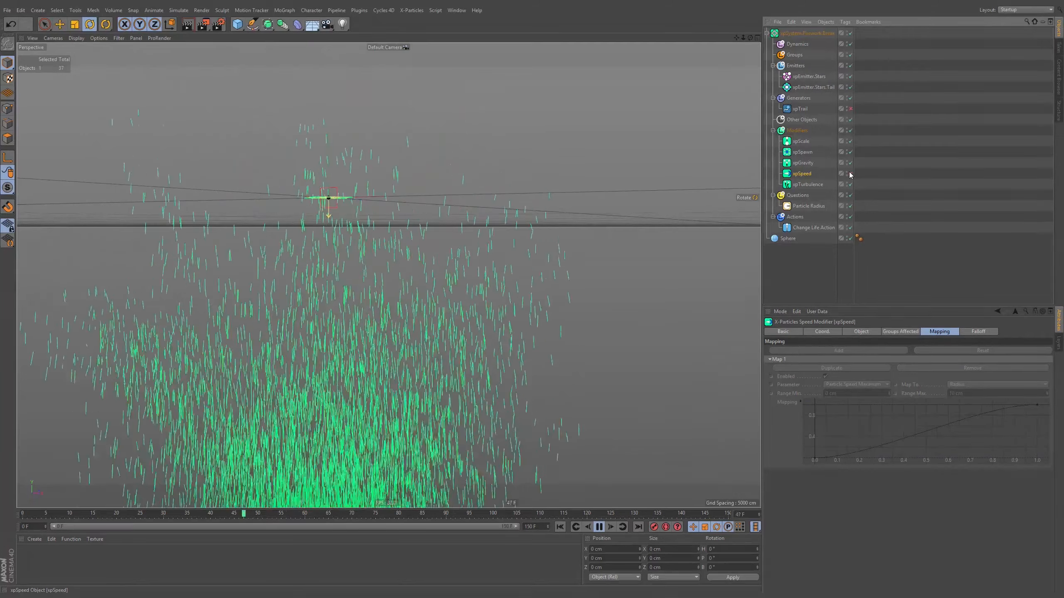
{"action": "left_click", "coordinate": [850, 174]}
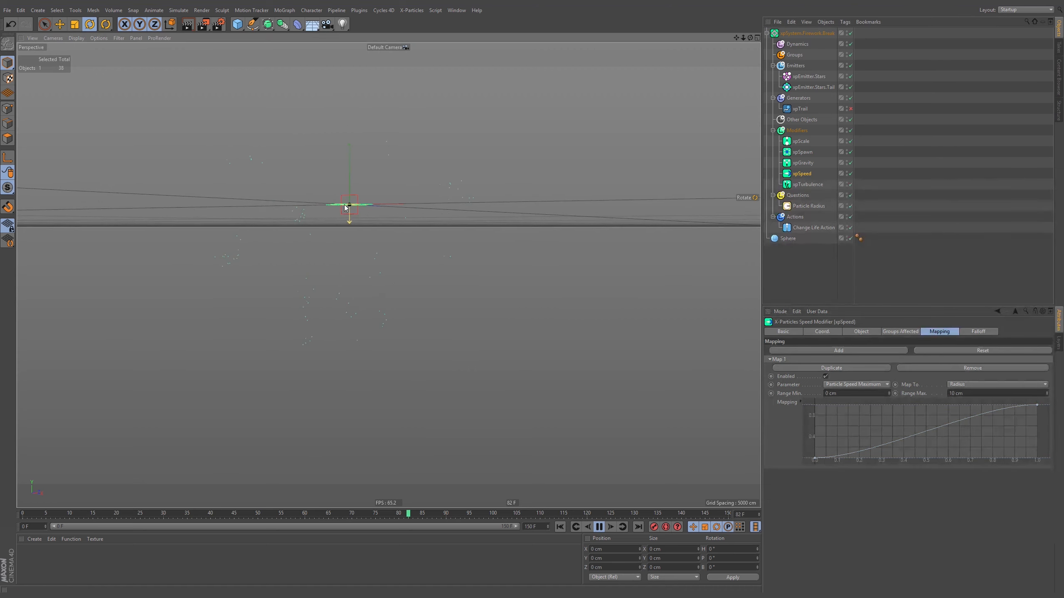
{"action": "scroll", "coordinate": [388, 220], "scroll_direction": "up", "scroll_amount": 15}
{"action": "scroll", "coordinate": [363, 210], "scroll_direction": "down", "scroll_amount": 15}
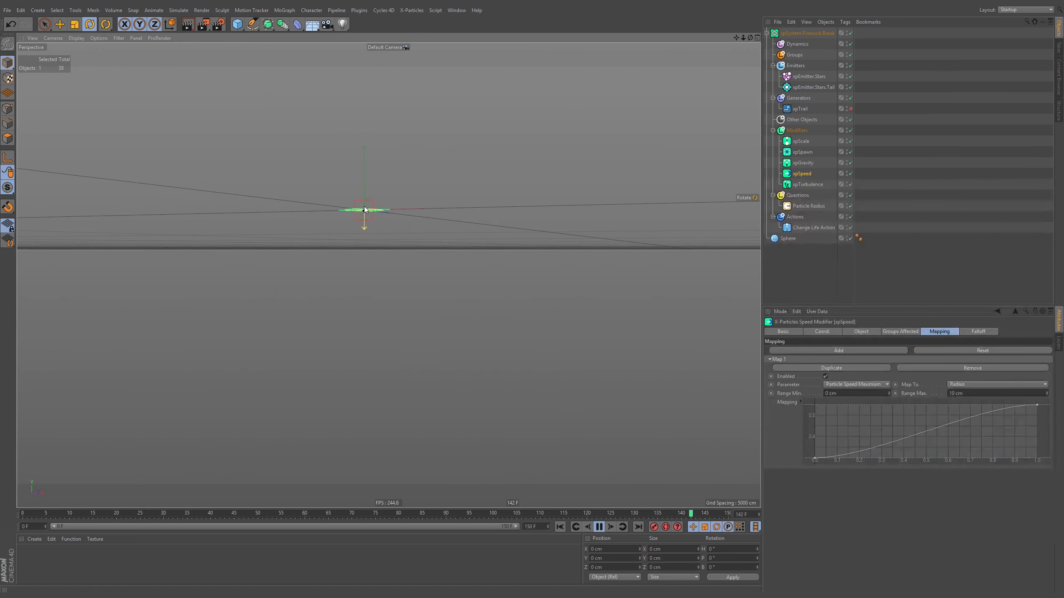
{"action": "middle_click_drag", "start_coordinate": [371, 222], "coordinate": [441, 249], "text": "alt"}
{"action": "left_click", "coordinate": [407, 230]}
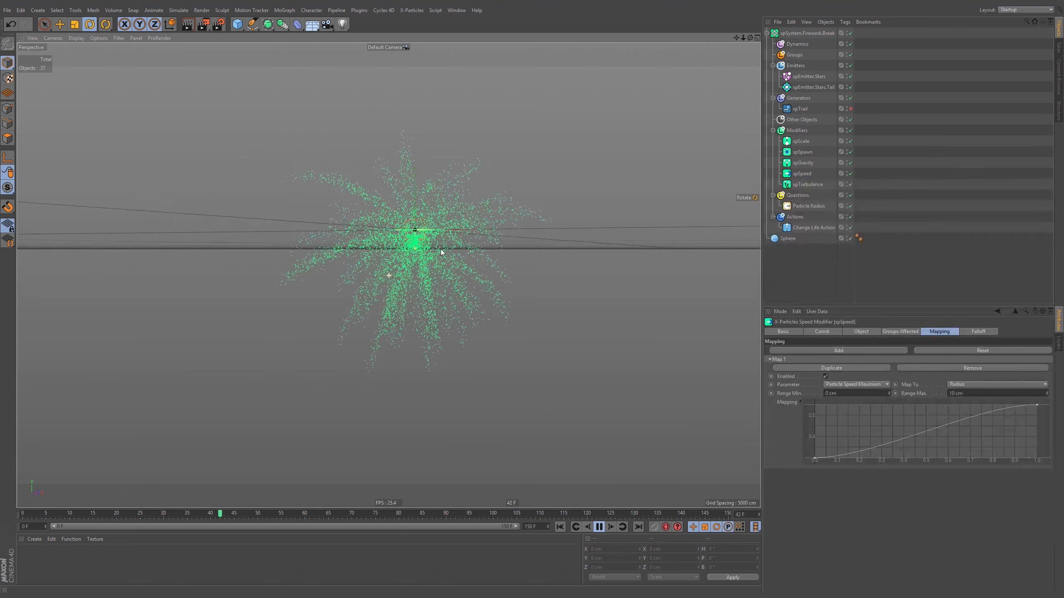
{"action": "left_click_drag", "start_coordinate": [441, 249], "coordinate": [426, 231], "text": "alt"}
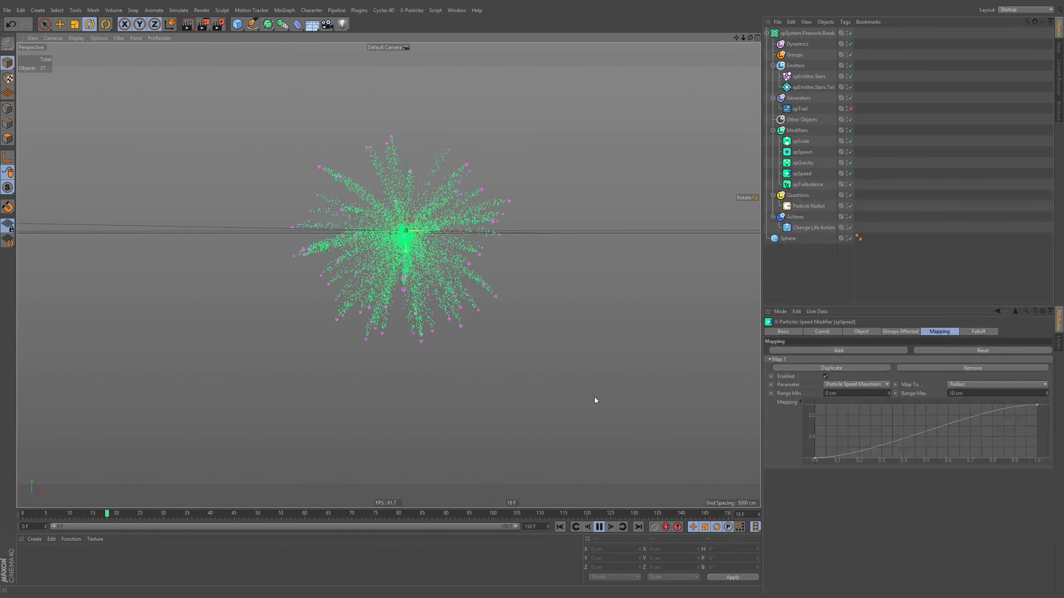
{"action": "middle_click_drag", "start_coordinate": [408, 245], "coordinate": [405, 250], "text": "alt"}
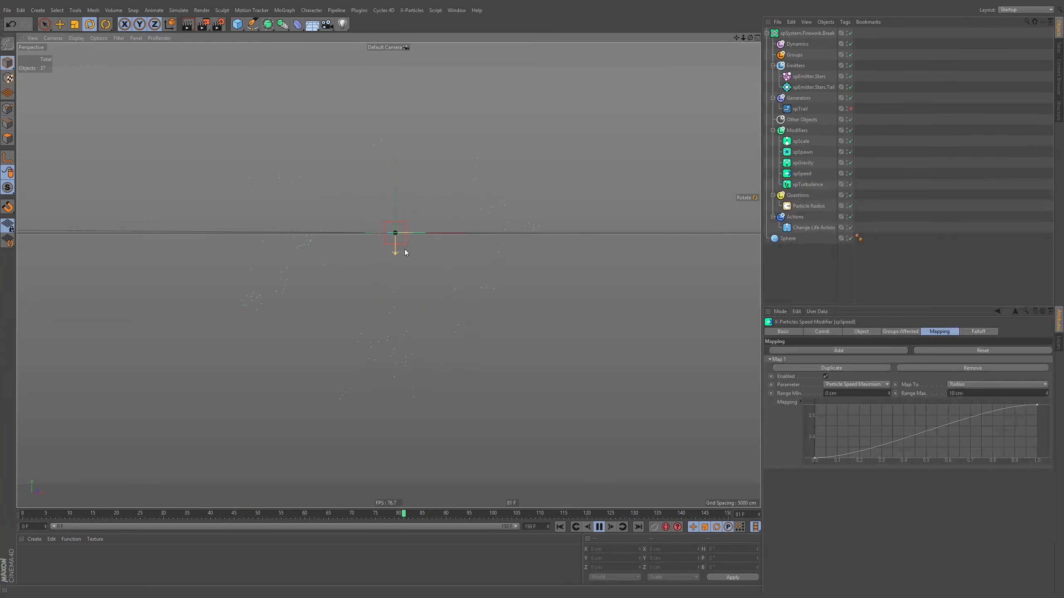
{"action": "left_click_drag", "start_coordinate": [396, 235], "coordinate": [399, 240], "text": "alt"}
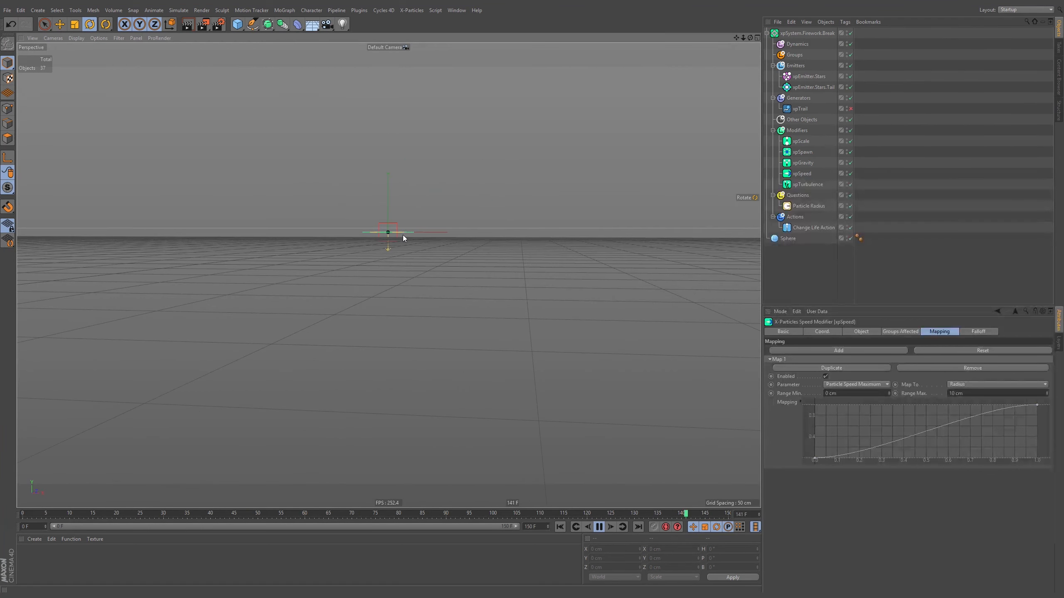
Set the xpSpeed modifier's Particle Speed Maximum to 2000 cm and restart the simulation.
{"action": "left_click", "coordinate": [802, 153]}
{"action": "left_click", "coordinate": [802, 173]}
{"action": "left_click", "coordinate": [943, 394]}
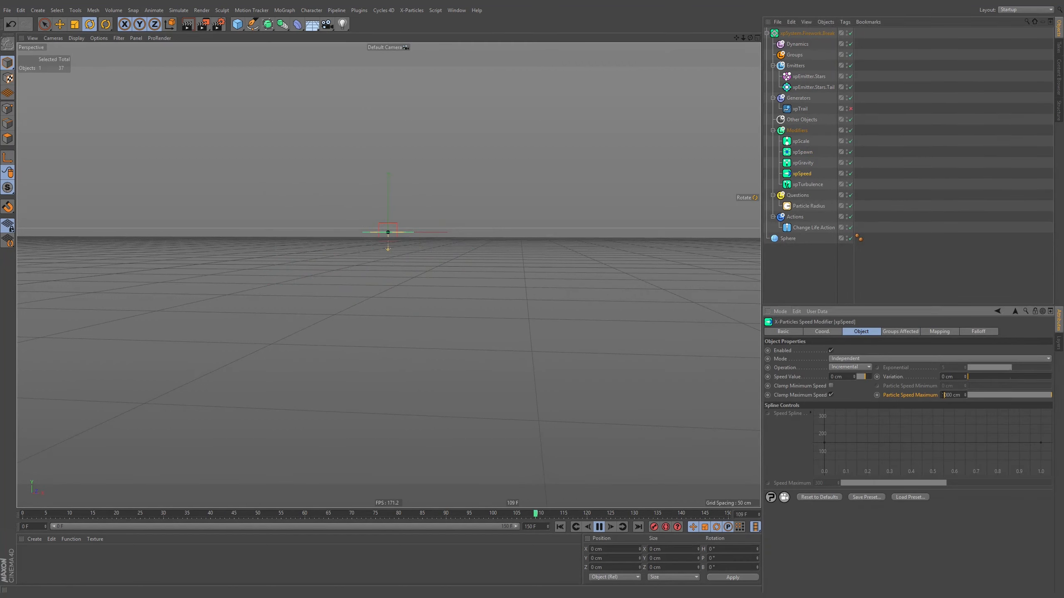
{"action": "left_click", "coordinate": [564, 527]}
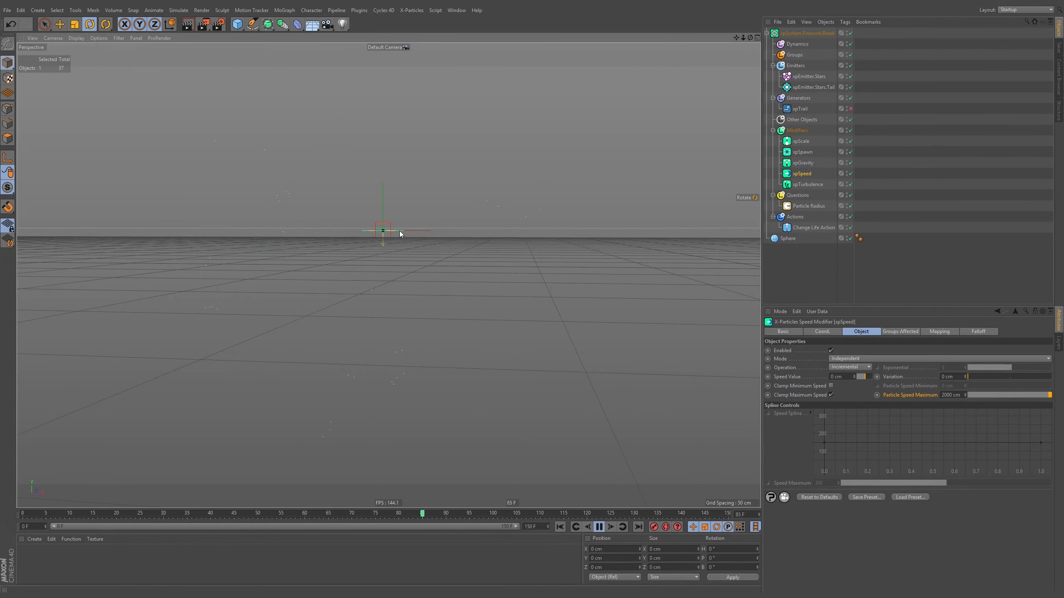
Replay the firework simulation from the first frame and pause it in the middle of the burst at frame 23.
{"action": "scroll", "coordinate": [383, 235], "scroll_direction": "down", "scroll_amount": 2}
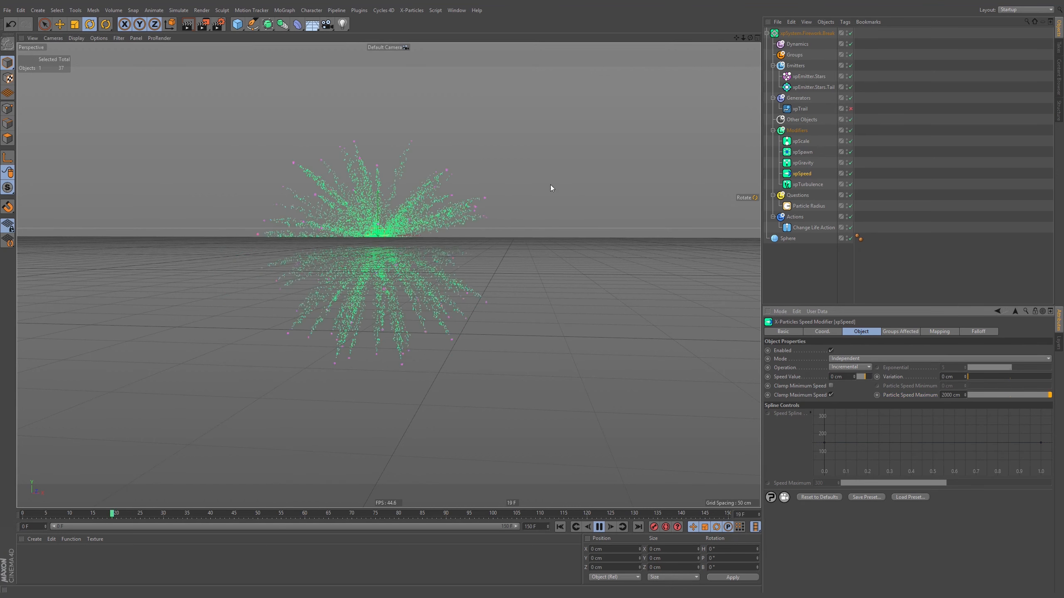
{"action": "middle_click_drag", "start_coordinate": [391, 238], "coordinate": [394, 230], "text": "alt"}
{"action": "left_click_drag", "start_coordinate": [394, 230], "coordinate": [396, 231], "text": "alt"}
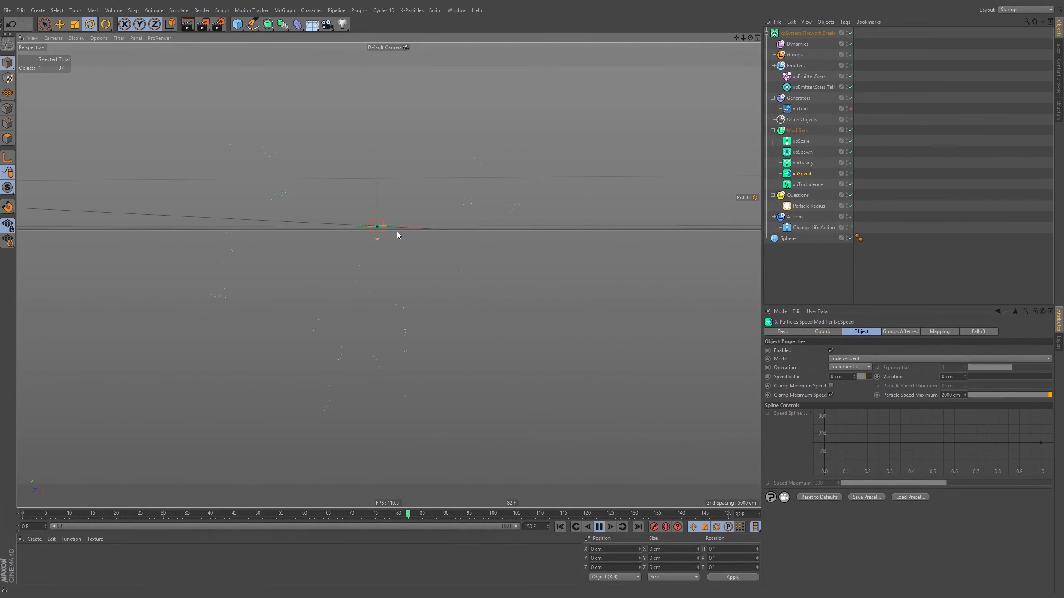
{"action": "left_click", "coordinate": [560, 527]}
{"action": "left_click", "coordinate": [598, 527]}
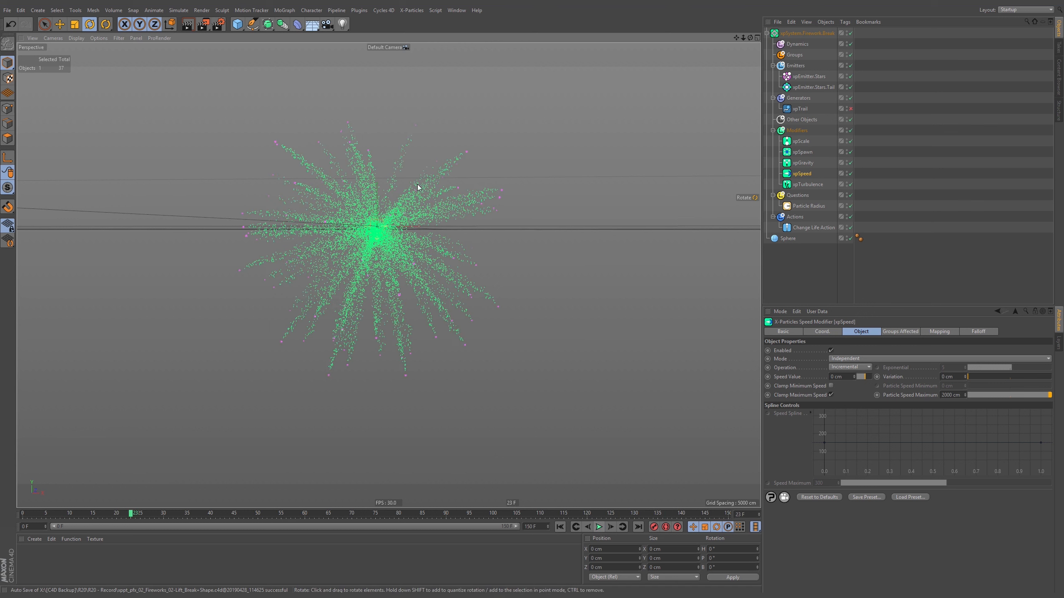
Set the xpScale modifier's Radius Change to -0.1 cm and replay the simulation from the start, pausing at frame 45.
{"action": "left_click", "coordinate": [811, 86]}
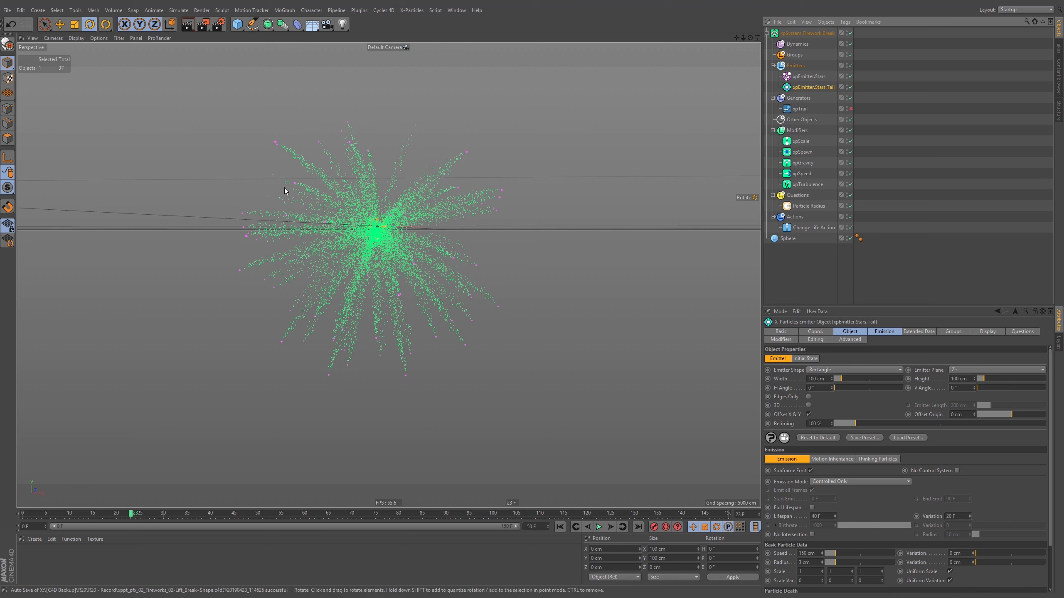
{"action": "left_click", "coordinate": [800, 141]}
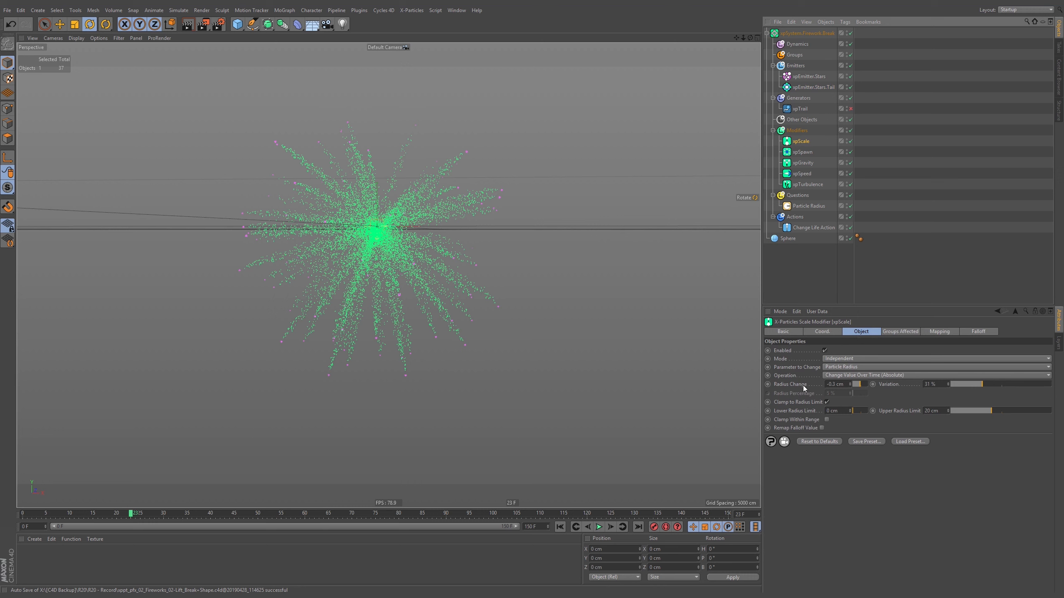
{"action": "left_click", "coordinate": [836, 383]}
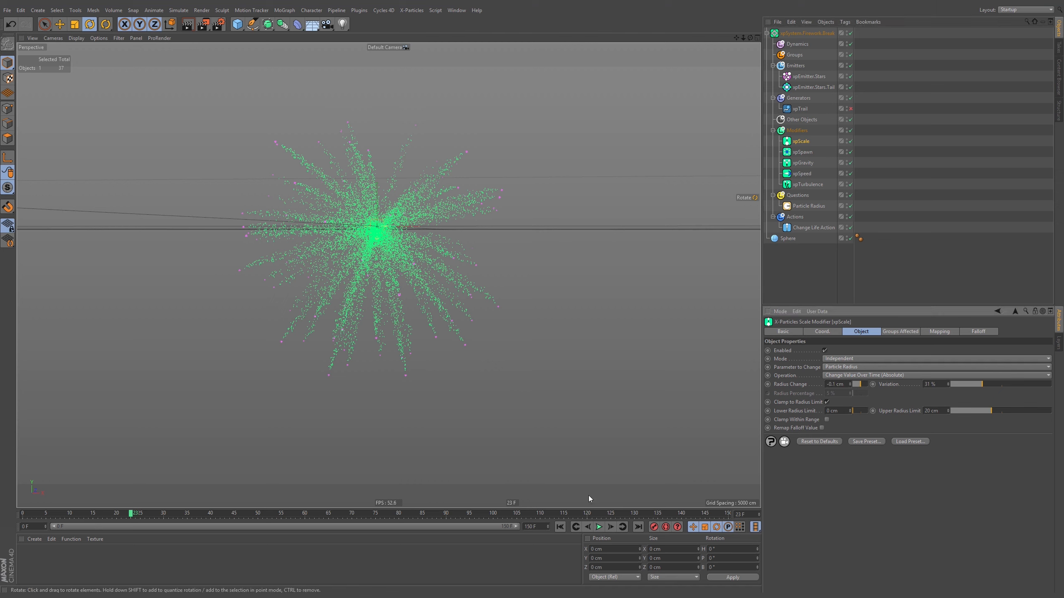
{"action": "left_click", "coordinate": [560, 526]}
{"action": "left_click", "coordinate": [599, 527]}
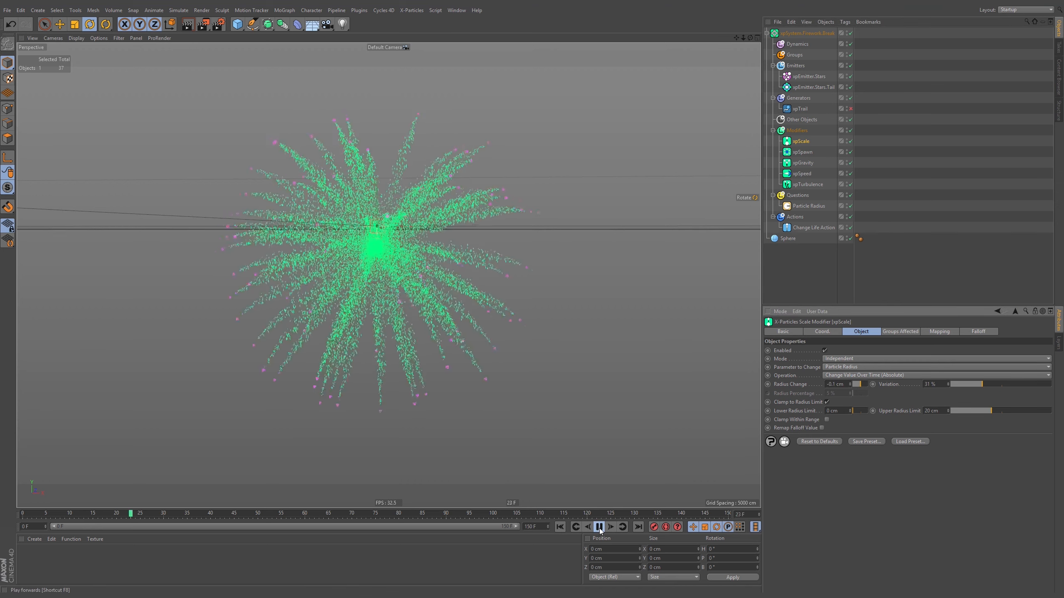
{"action": "left_click", "coordinate": [600, 530]}
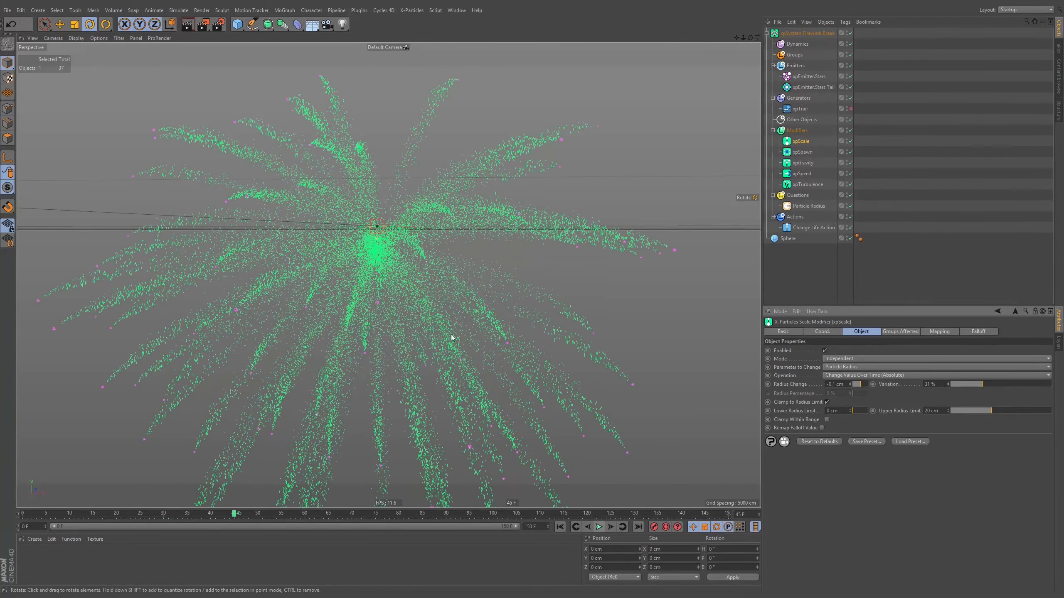
Examine the full extent and fade of the burst by playing it out and replaying it up to frame 42.
{"action": "scroll", "coordinate": [383, 278], "scroll_direction": "down", "scroll_amount": 2}
{"action": "middle_click_drag", "start_coordinate": [383, 278], "coordinate": [371, 233], "text": "alt"}
{"action": "scroll", "coordinate": [386, 263], "scroll_direction": "down", "scroll_amount": 1}
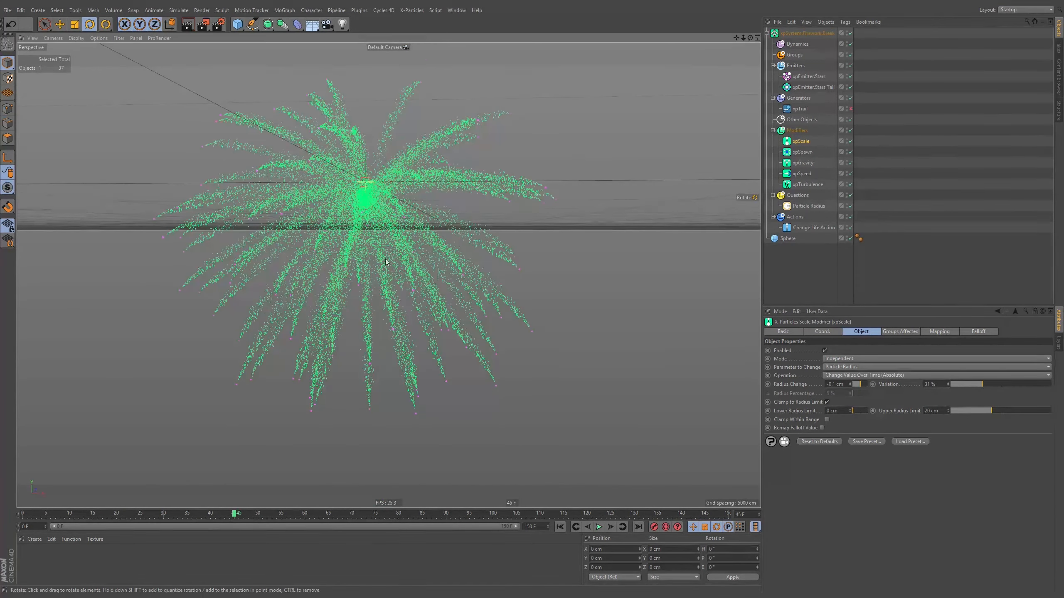
{"action": "left_click", "coordinate": [599, 528]}
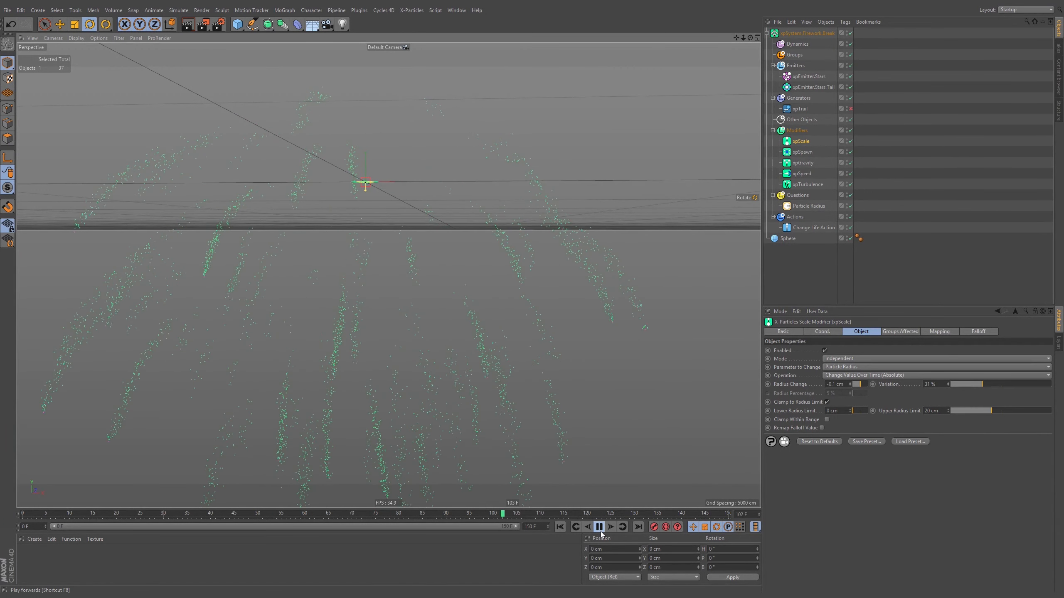
{"action": "left_click", "coordinate": [600, 529]}
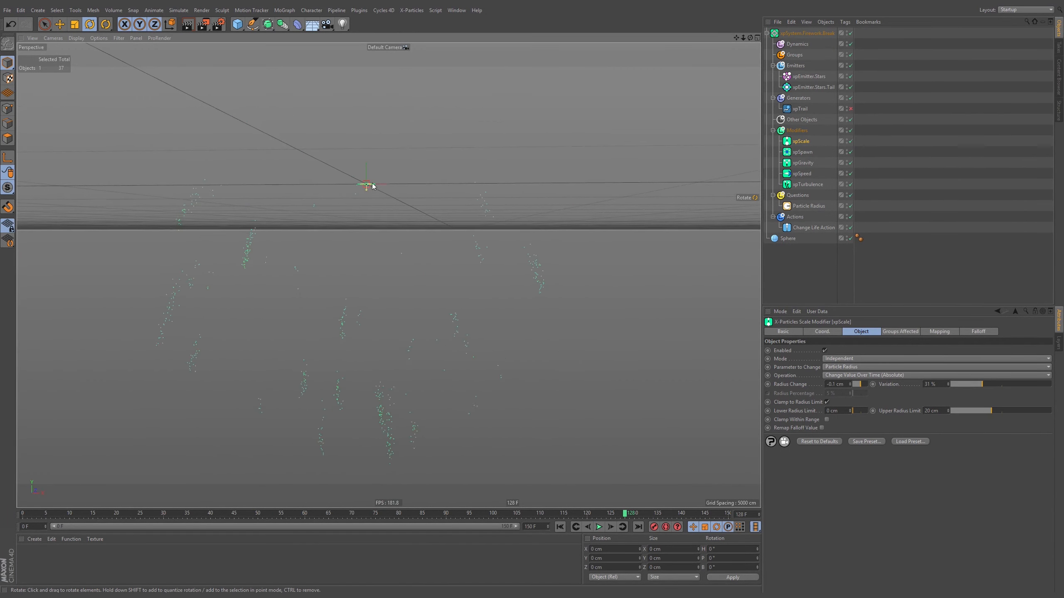
{"action": "left_click_drag", "start_coordinate": [372, 186], "coordinate": [375, 180], "text": "alt"}
{"action": "left_click", "coordinate": [560, 527]}
{"action": "left_click", "coordinate": [600, 529]}
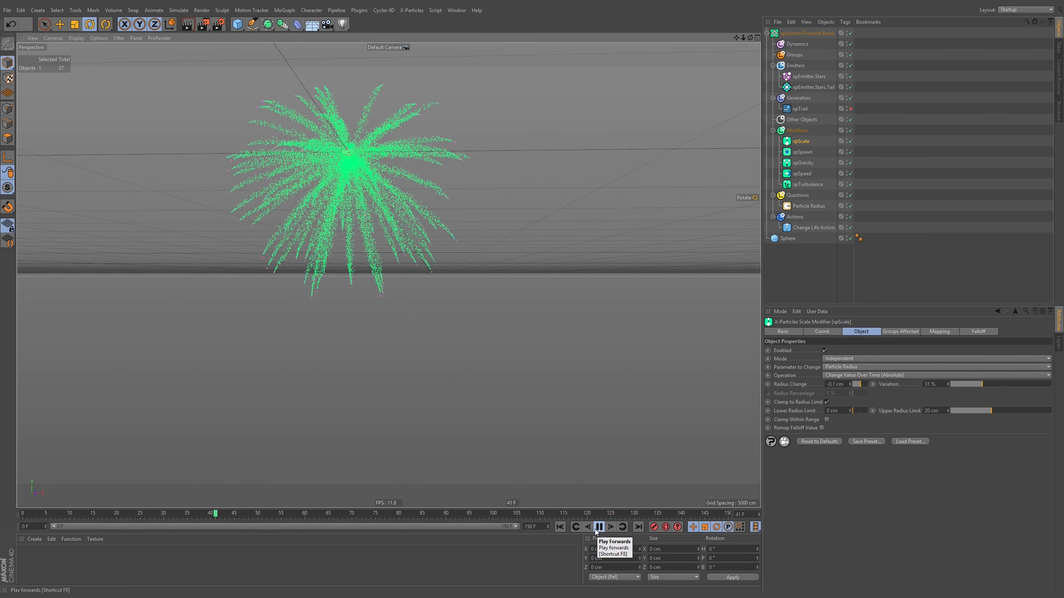
{"action": "left_click", "coordinate": [597, 529]}
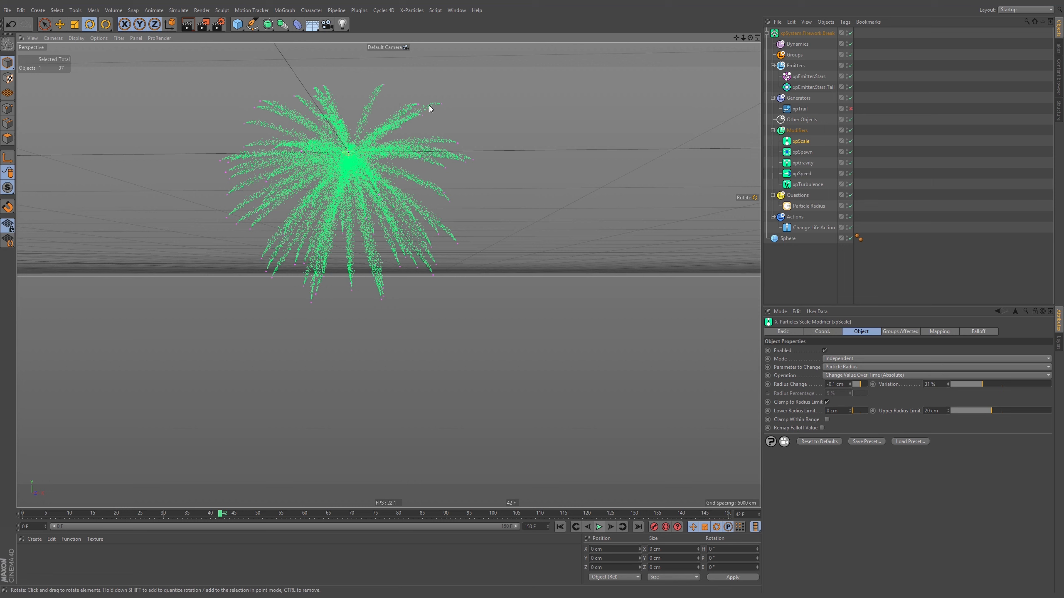
Set the basic particle Speed of the xpEmitter.Stars.Tail emitter to 0 cm.
{"action": "left_click", "coordinate": [814, 87]}
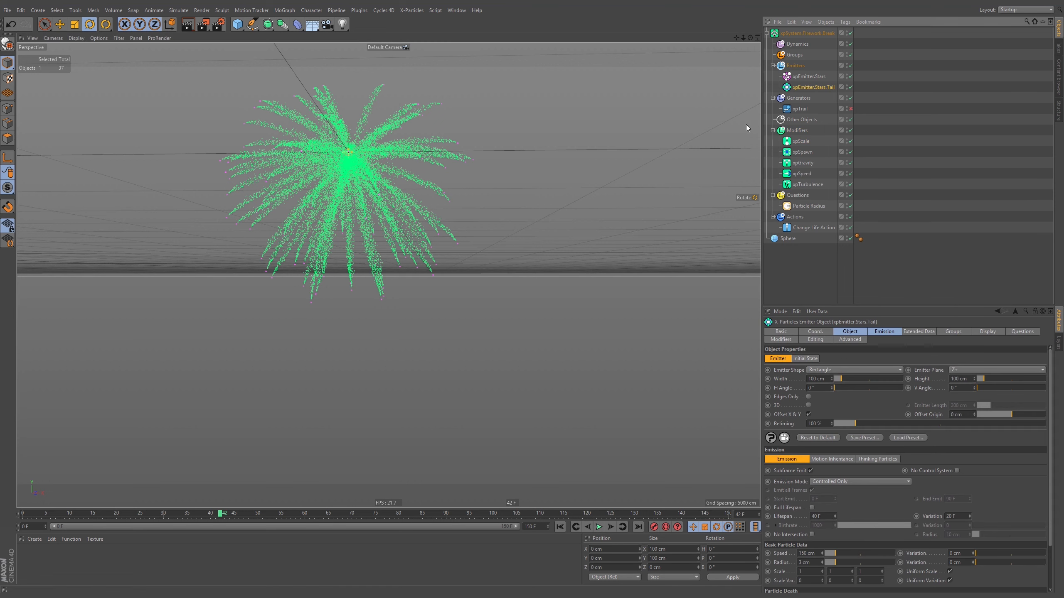
{"action": "scroll", "coordinate": [849, 529], "scroll_direction": "down", "scroll_amount": 2}
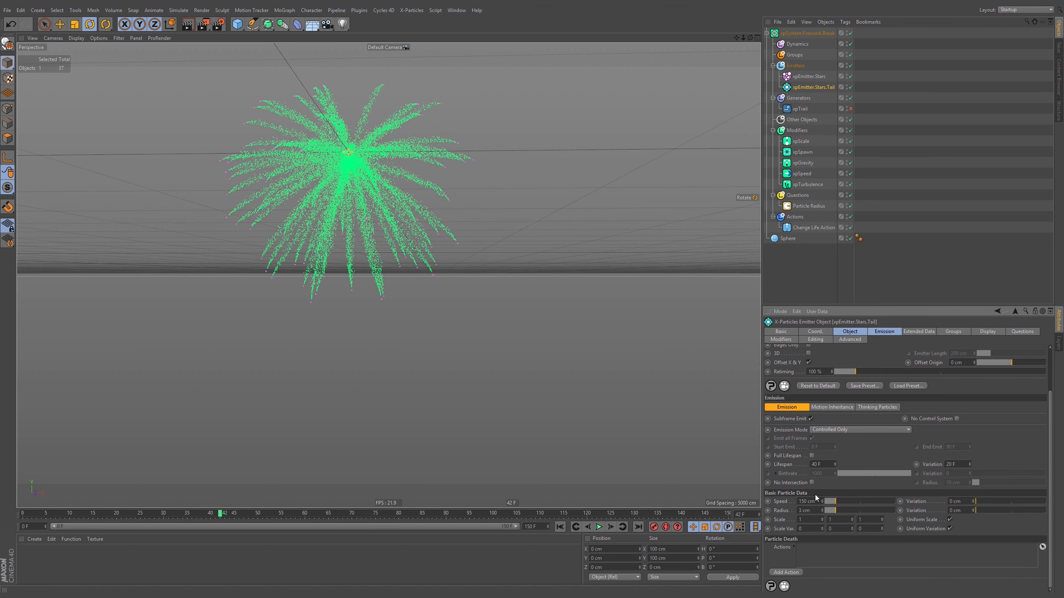
{"action": "type", "text": "0"}
{"action": "key", "text": "Return"}
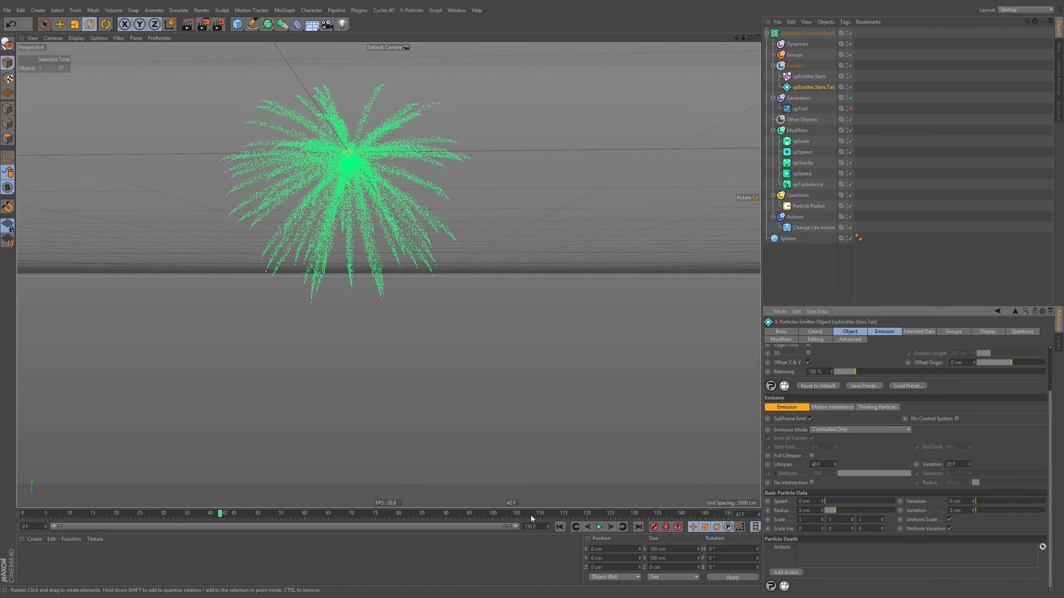
Show the xpSpawn modifier's settings and replay the simulation from the first frame, pausing at frame 38.
{"action": "left_click", "coordinate": [802, 152]}
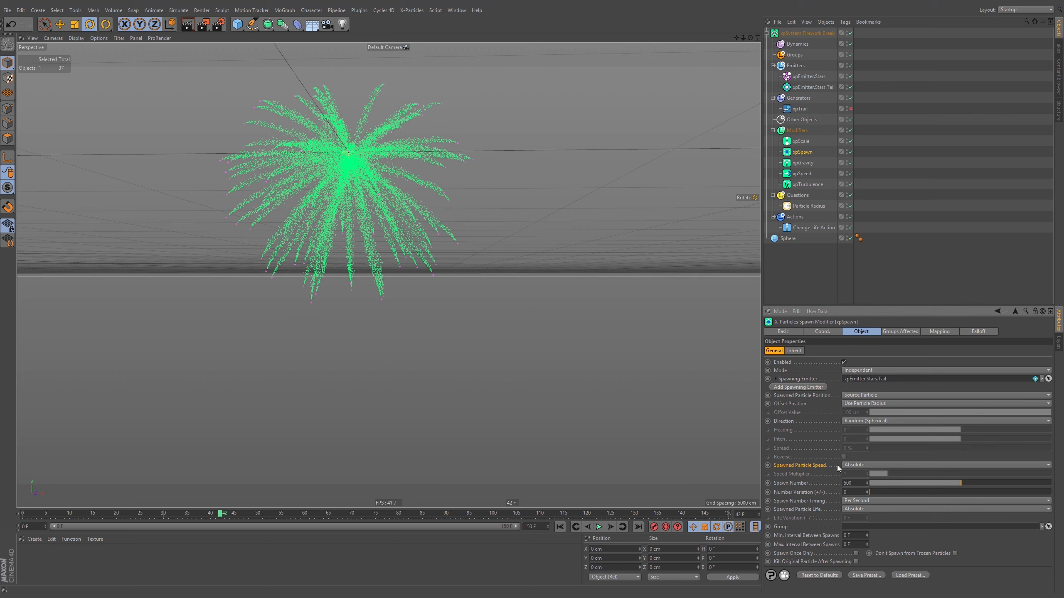
{"action": "left_click", "coordinate": [560, 526]}
{"action": "left_click", "coordinate": [599, 528]}
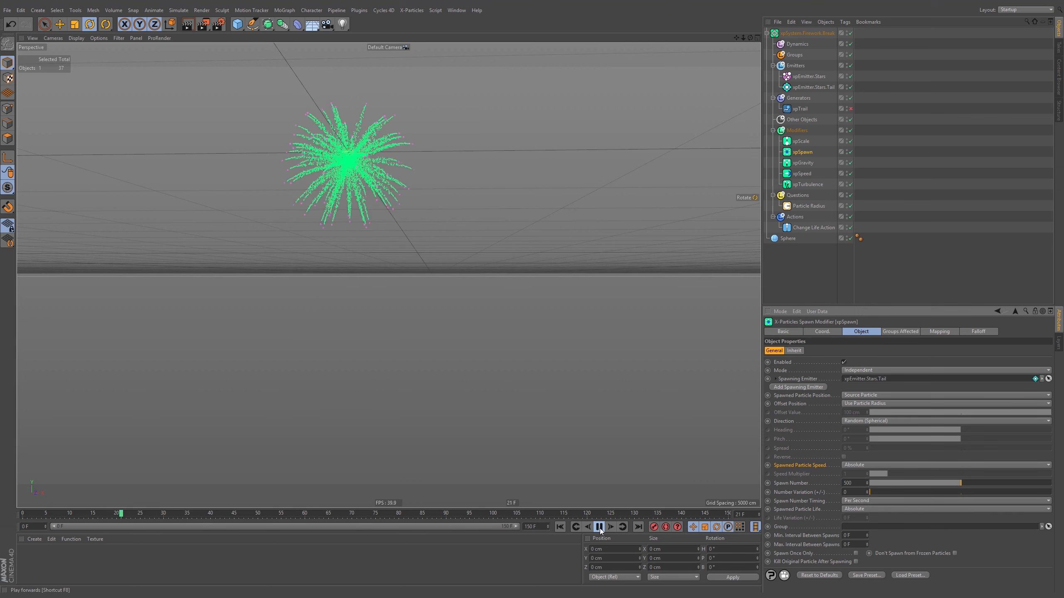
{"action": "left_click", "coordinate": [599, 527]}
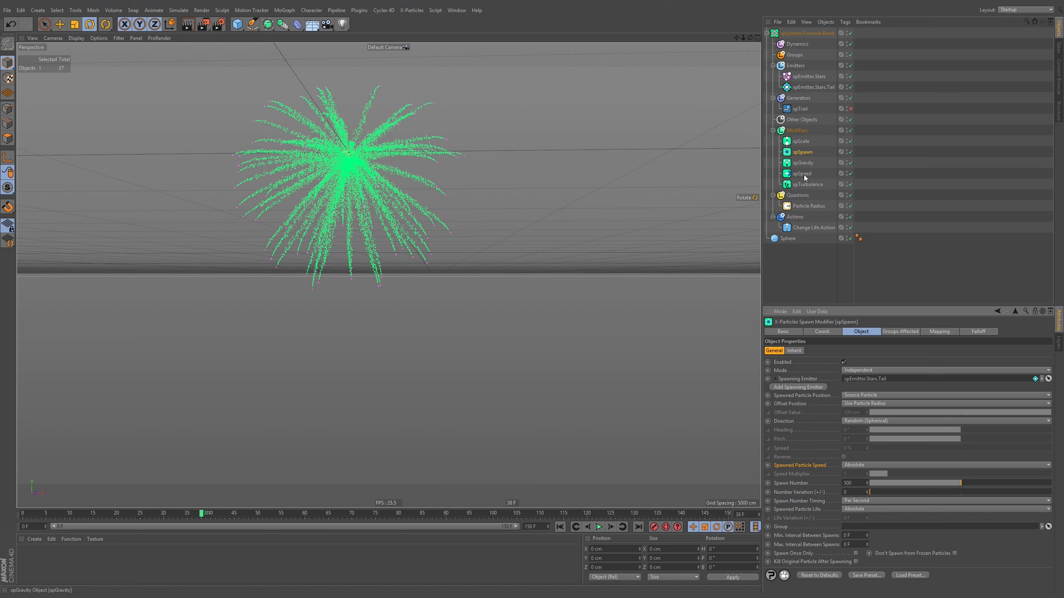
Disable the xpGravity and xpTurbulence modifiers and replay the simulation from the start, pausing at frame 47.
{"action": "left_click", "coordinate": [850, 163]}
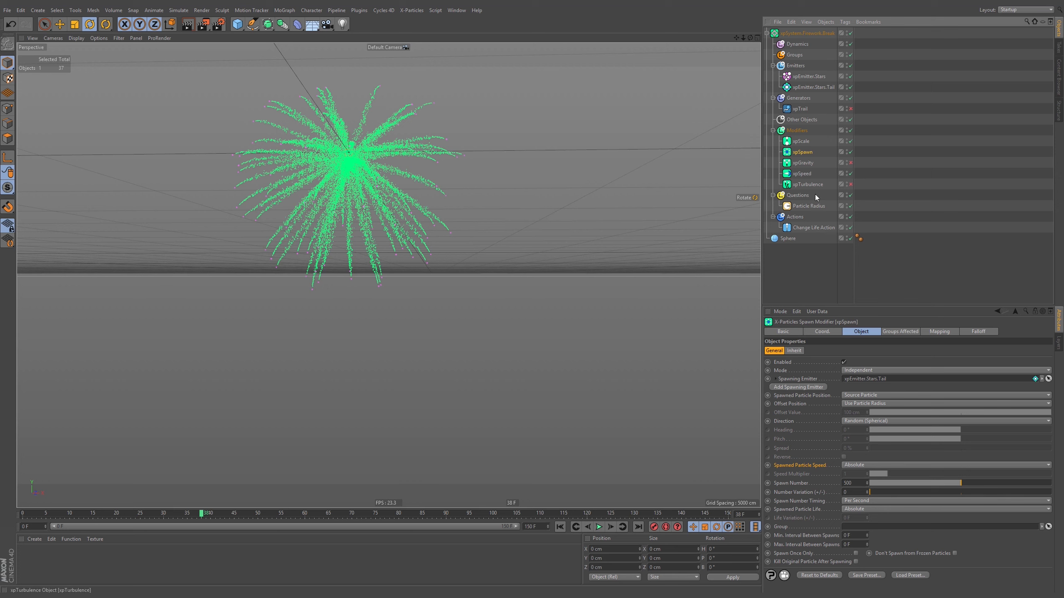
{"action": "left_click", "coordinate": [560, 527]}
{"action": "left_click", "coordinate": [599, 527]}
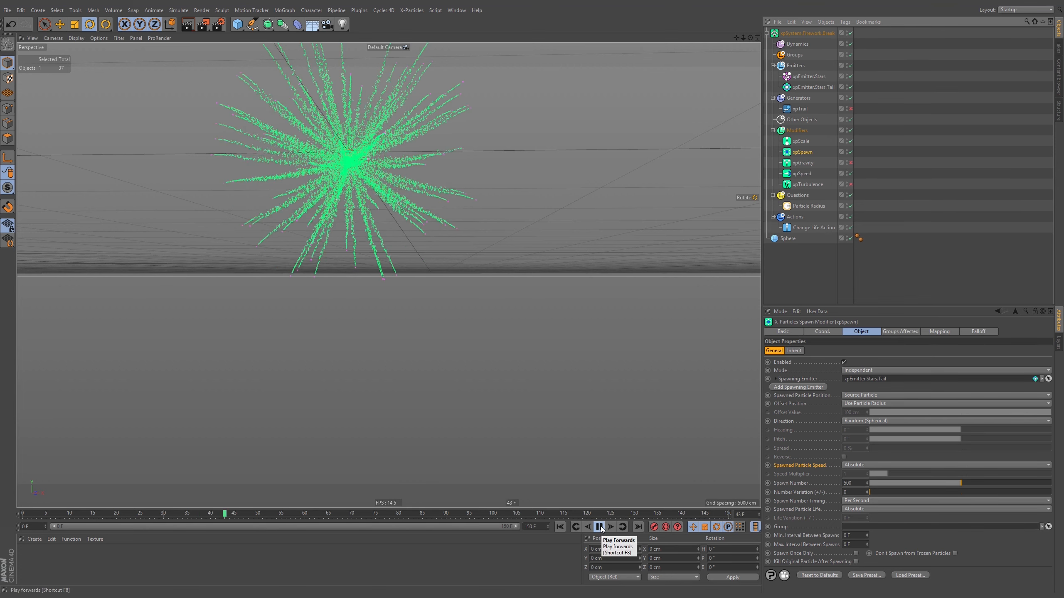
{"action": "left_click", "coordinate": [599, 527]}
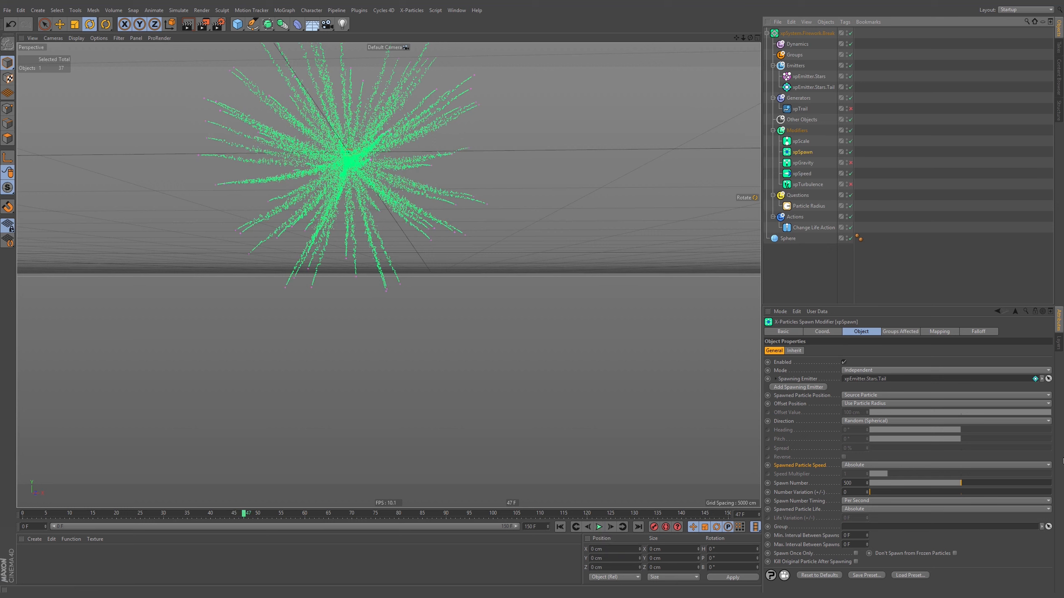
Set xpSpawn's Spawned Particle Speed to Inherit with a Speed Multiplier of 10 and replay the simulation.
{"action": "left_click", "coordinate": [861, 464]}
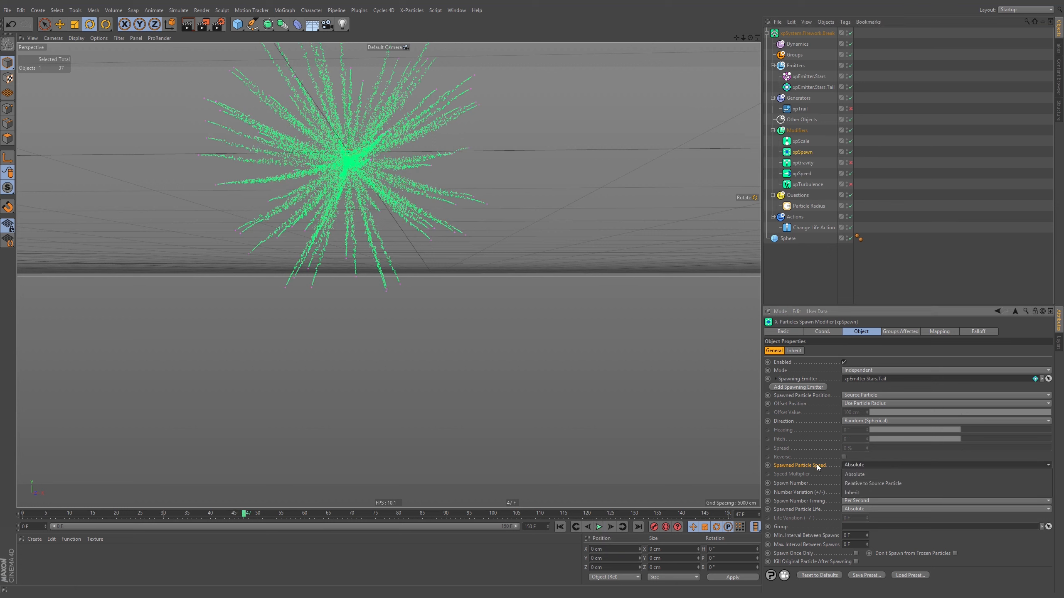
{"action": "left_click", "coordinate": [862, 494]}
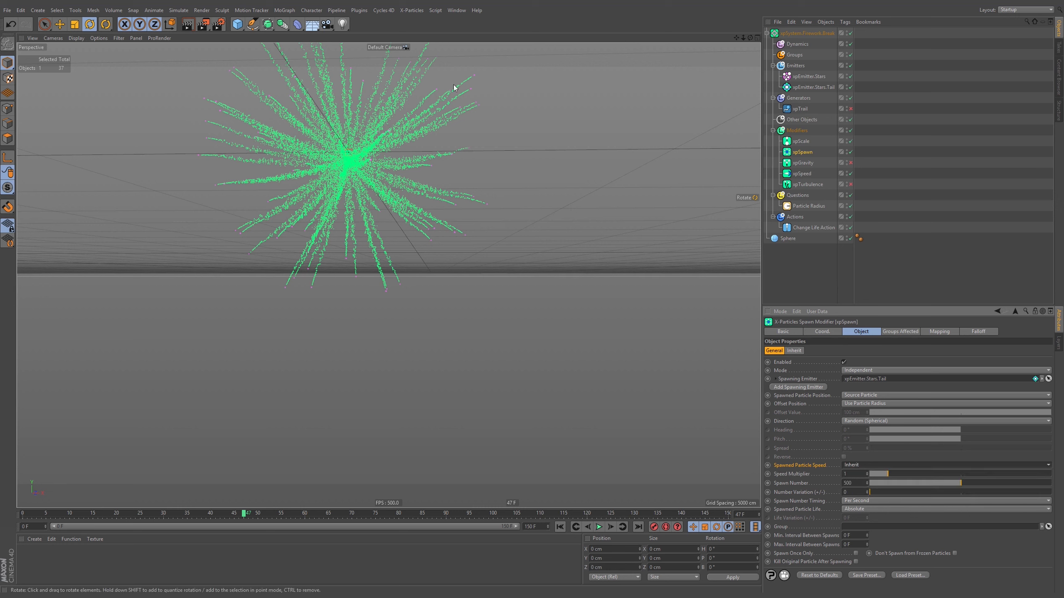
{"action": "double_click", "coordinate": [854, 474]}
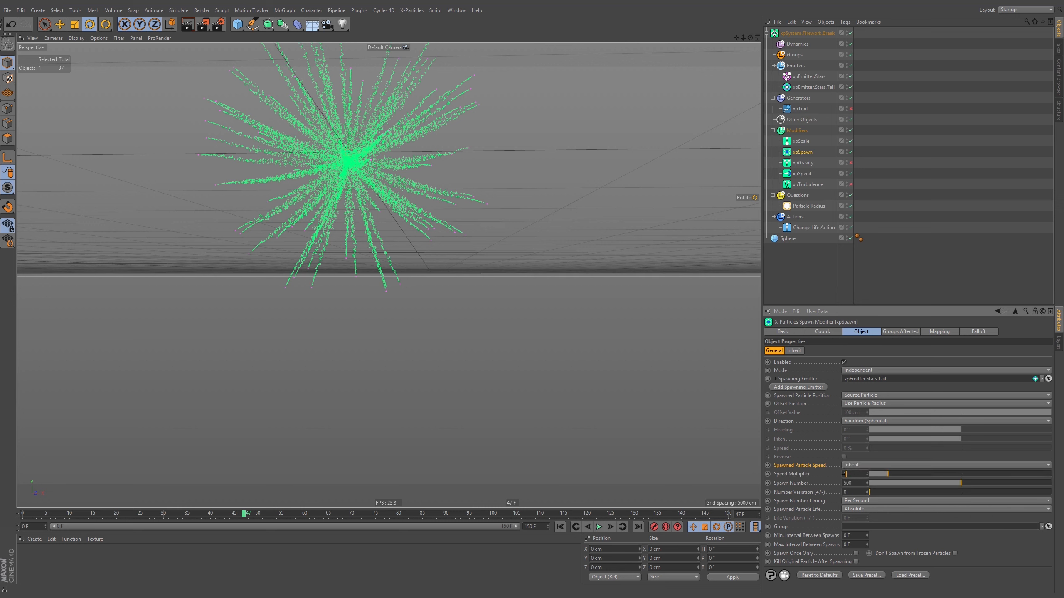
{"action": "type", "text": "10"}
{"action": "key", "text": "Return"}
{"action": "left_click", "coordinate": [560, 526]}
{"action": "left_click", "coordinate": [599, 527]}
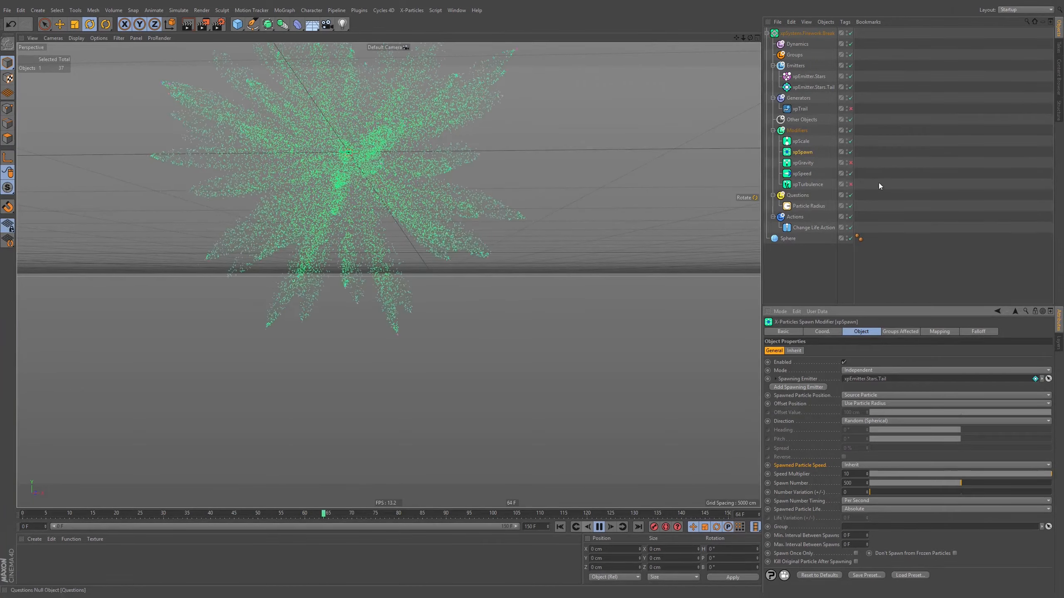
Disable the xpSpeed modifier, set xpSpawn's Speed Multiplier to 2, and replay the simulation up to frame 19.
{"action": "left_click", "coordinate": [850, 173]}
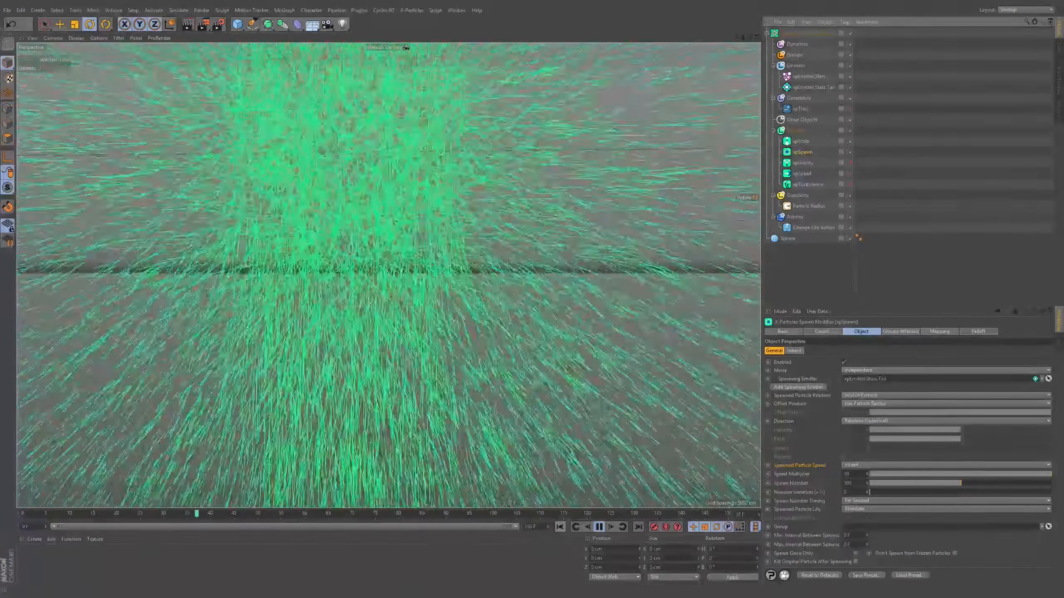
{"action": "double_click", "coordinate": [847, 474]}
{"action": "type", "text": "2"}
{"action": "key", "text": "Return"}
{"action": "left_click", "coordinate": [575, 529]}
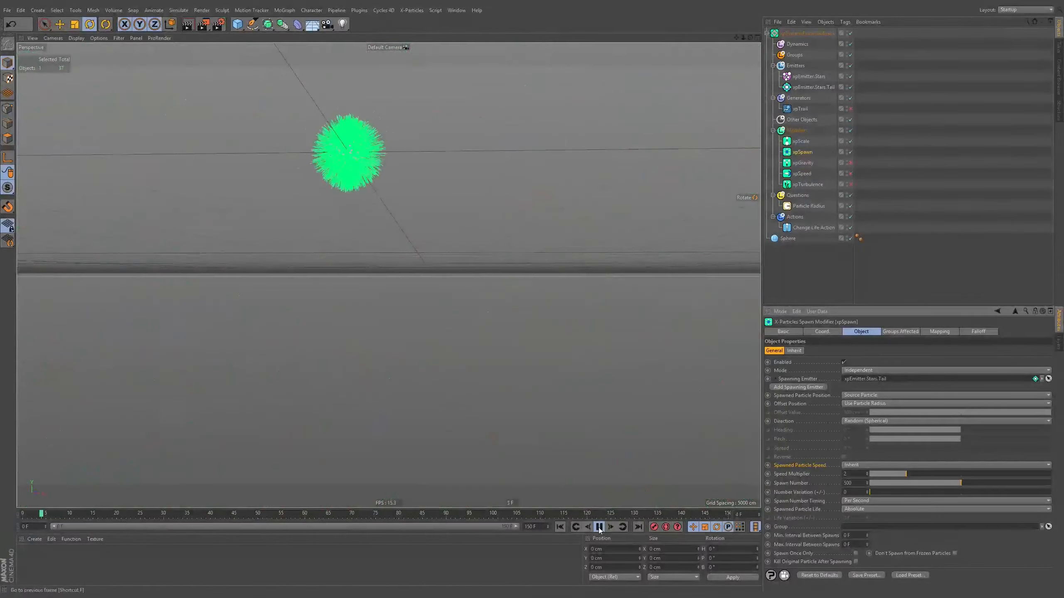
{"action": "left_click", "coordinate": [599, 528]}
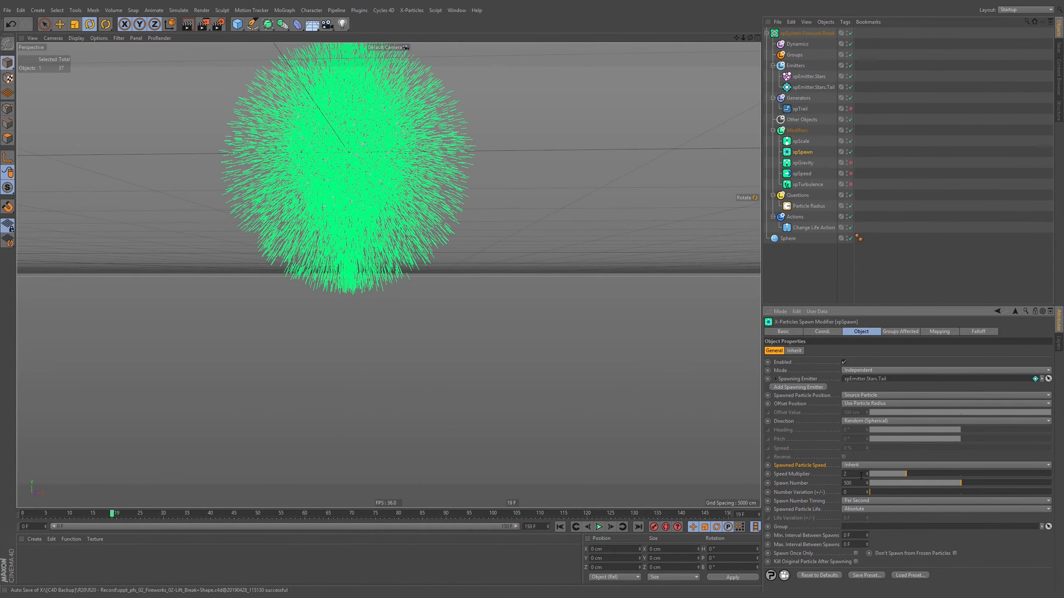
Restart the simulation and set xpSpawn's Speed Multiplier to 0.1.
{"action": "left_click", "coordinate": [562, 528]}
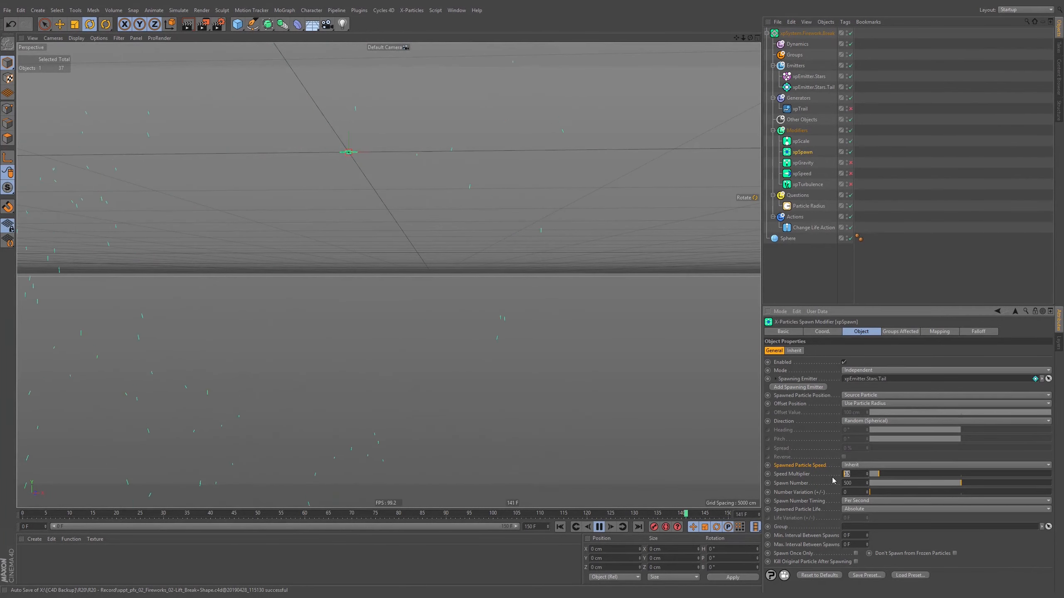
{"action": "type", "text": "0.1"}
{"action": "key", "text": "Return"}
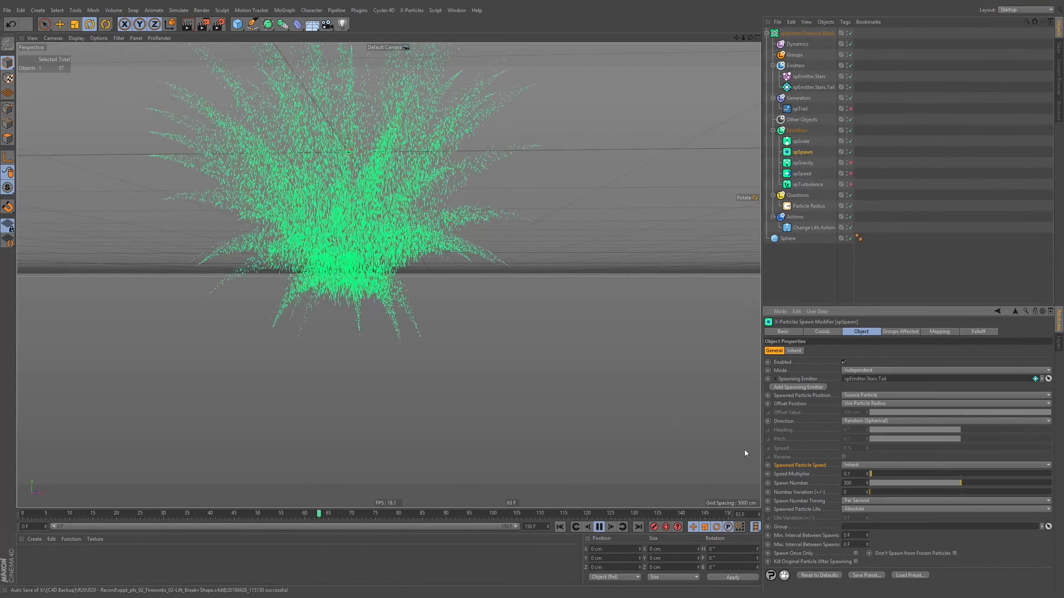
Enable the xpGravity and xpTurbulence modifiers again while the simulation plays.
{"action": "left_click", "coordinate": [851, 162]}
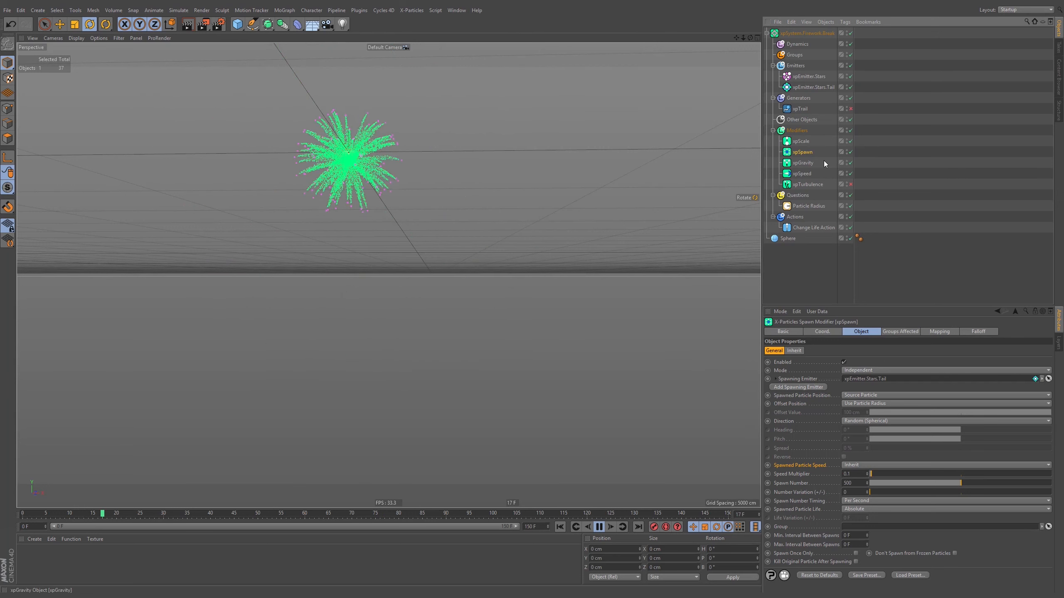
{"action": "left_click", "coordinate": [850, 185]}
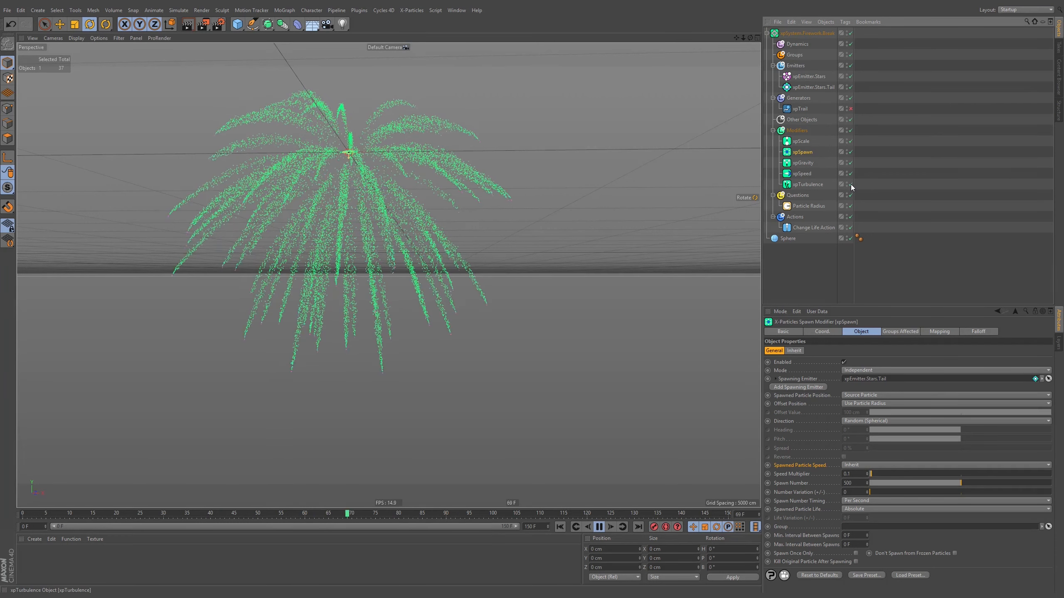
Pause the simulation, set xpSpawn's Direction to Relative to Source Particle Rotation, and replay from the start.
{"action": "left_click", "coordinate": [808, 185]}
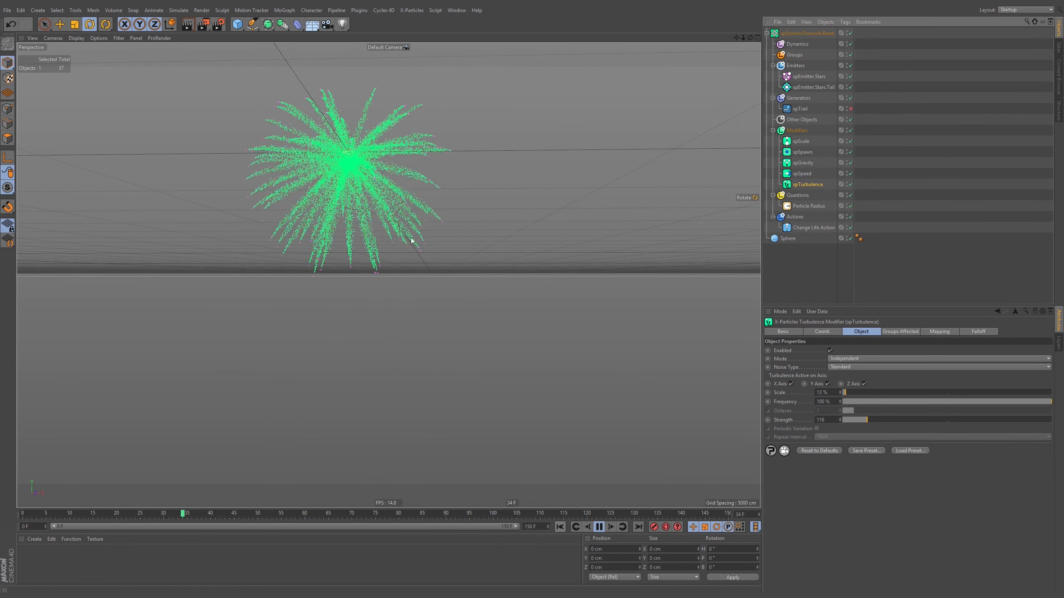
{"action": "left_click", "coordinate": [599, 527]}
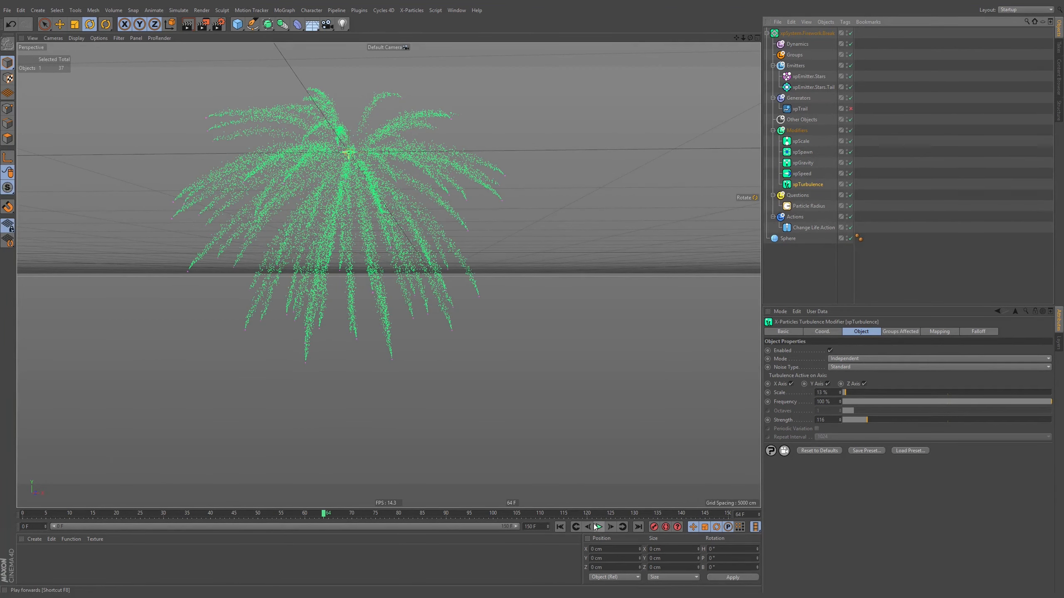
{"action": "left_click", "coordinate": [810, 152]}
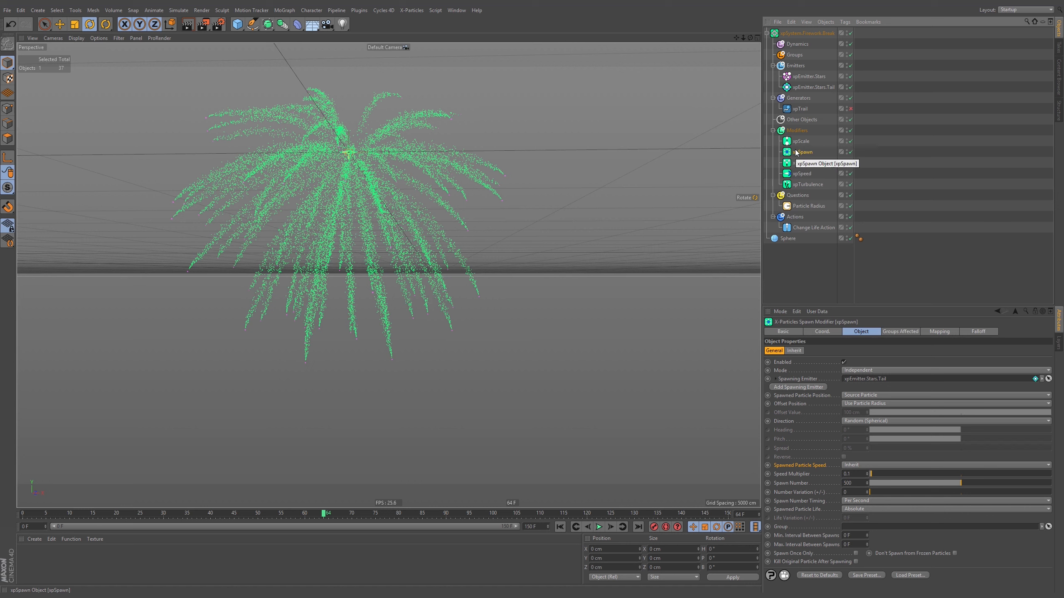
{"action": "left_click", "coordinate": [859, 421]}
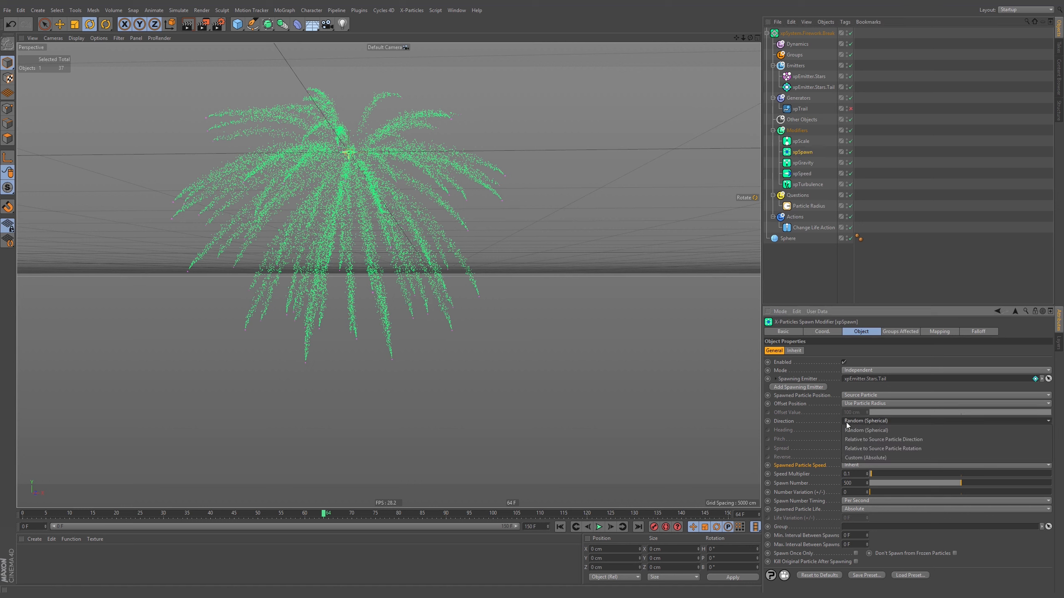
{"action": "left_click", "coordinate": [870, 448]}
{"action": "left_click_drag", "start_coordinate": [879, 450], "coordinate": [881, 449]}
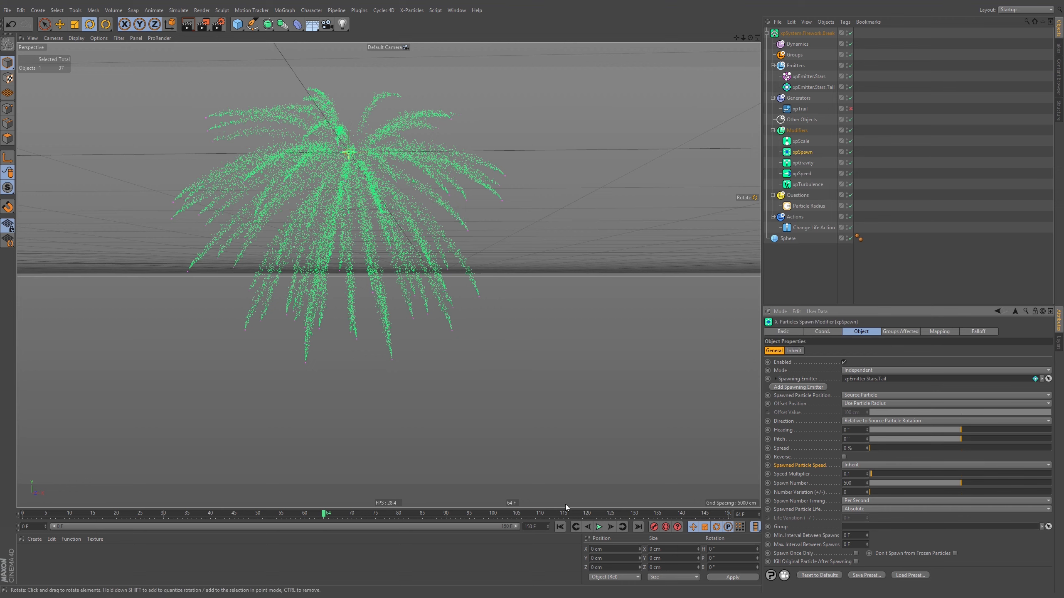
{"action": "left_click", "coordinate": [560, 527]}
{"action": "left_click", "coordinate": [600, 527]}
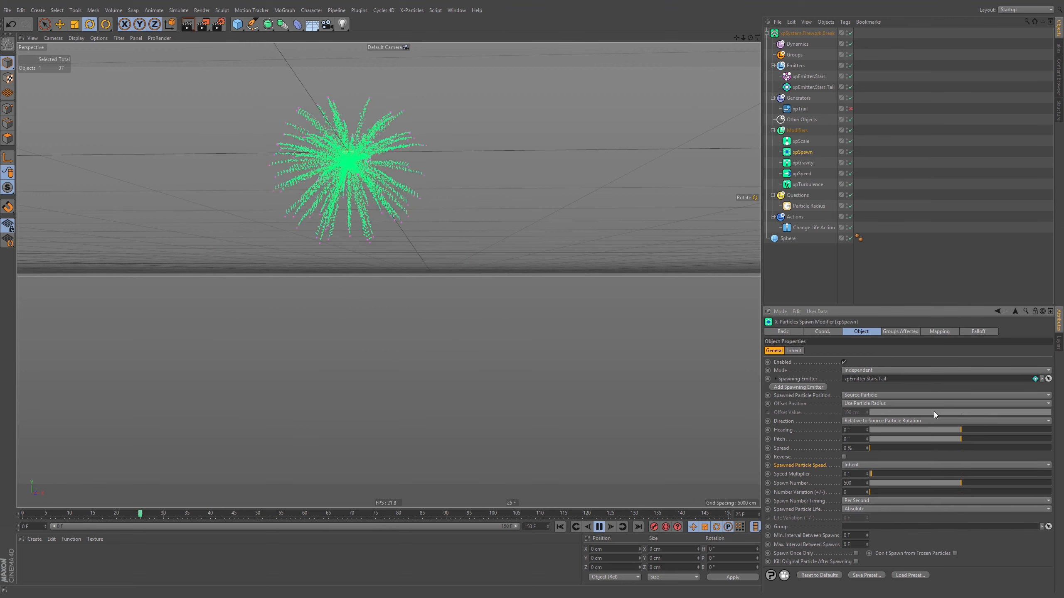
Try a Heading of 130° and a Pitch of 115° on xpSpawn during playback, and reset both to 0°.
{"action": "left_click", "coordinate": [994, 430]}
{"action": "left_click", "coordinate": [991, 439]}
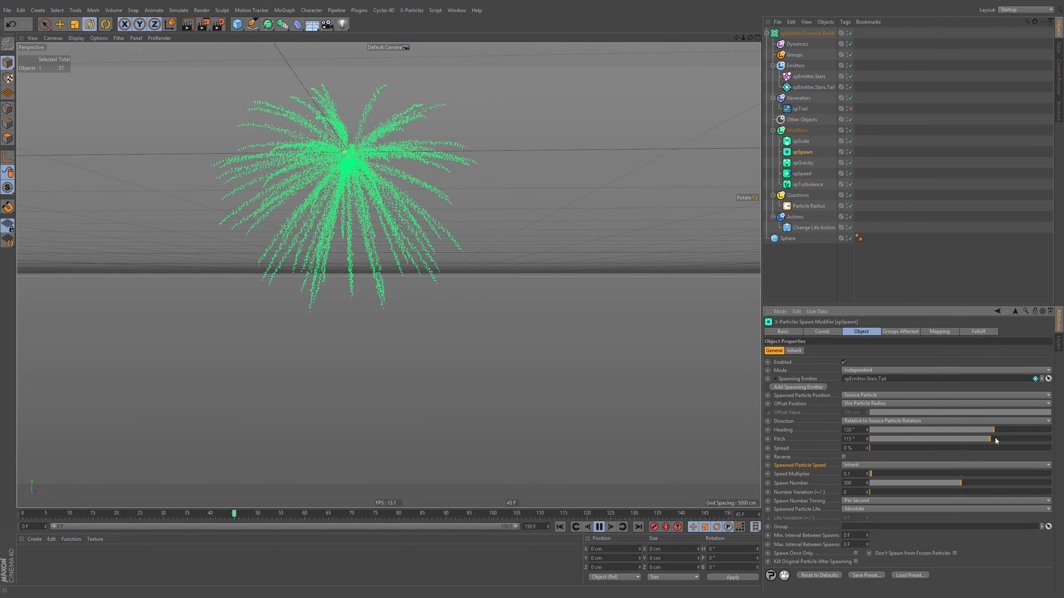
{"action": "left_click", "coordinate": [561, 527]}
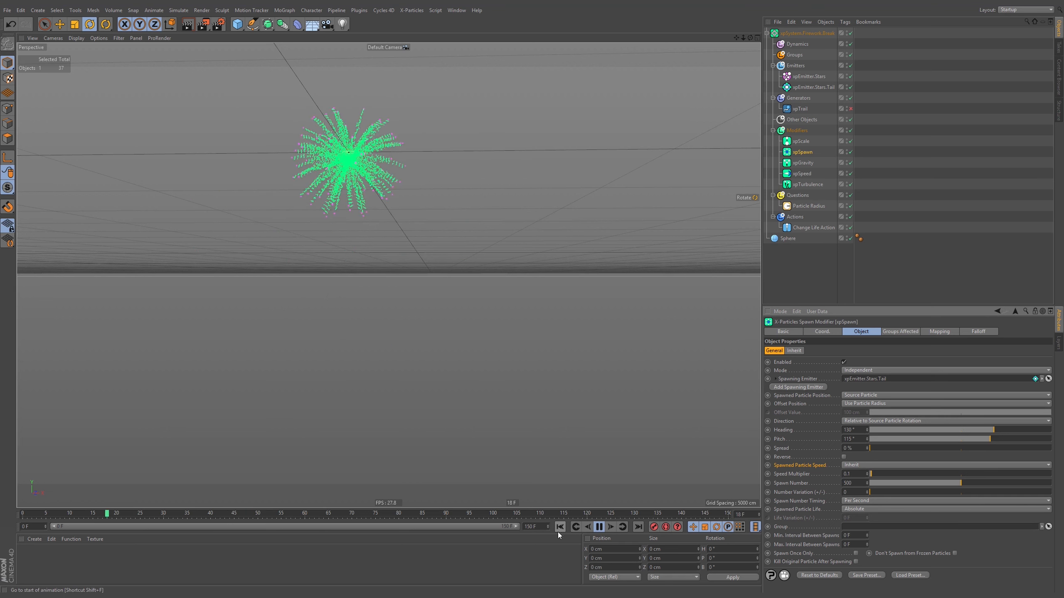
{"action": "double_click", "coordinate": [849, 430]}
{"action": "type", "text": "0"}
{"action": "key", "text": "Tab"}
{"action": "type", "text": "0"}
{"action": "key", "text": "Return"}
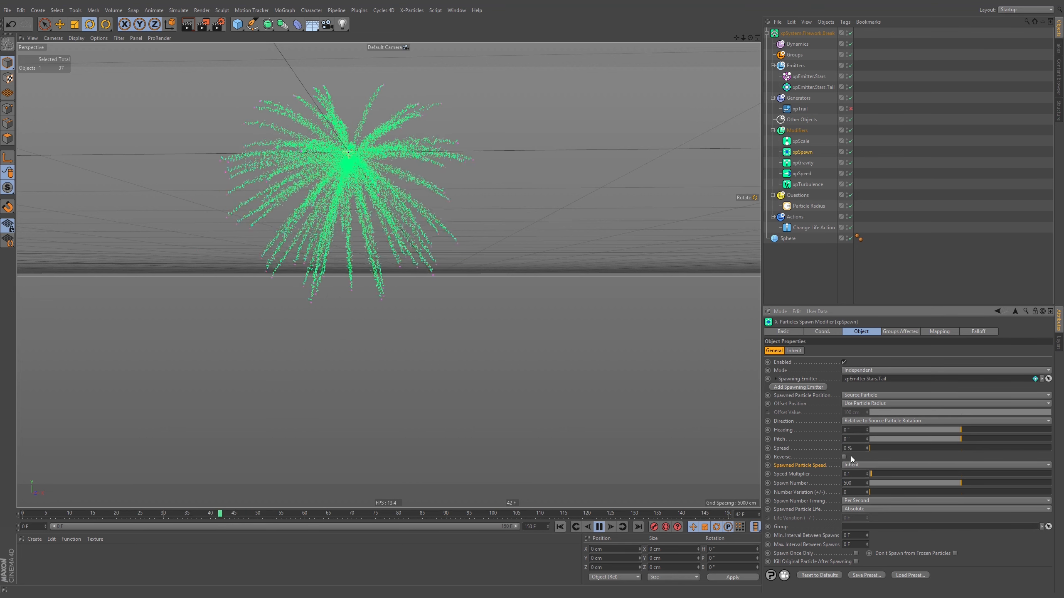
Try xpSpawn's Spread at 22% and at 34%, restarting the simulation after each change and pausing at frame 48.
{"action": "left_click_drag", "start_coordinate": [889, 448], "coordinate": [910, 449]}
{"action": "left_click", "coordinate": [560, 527]}
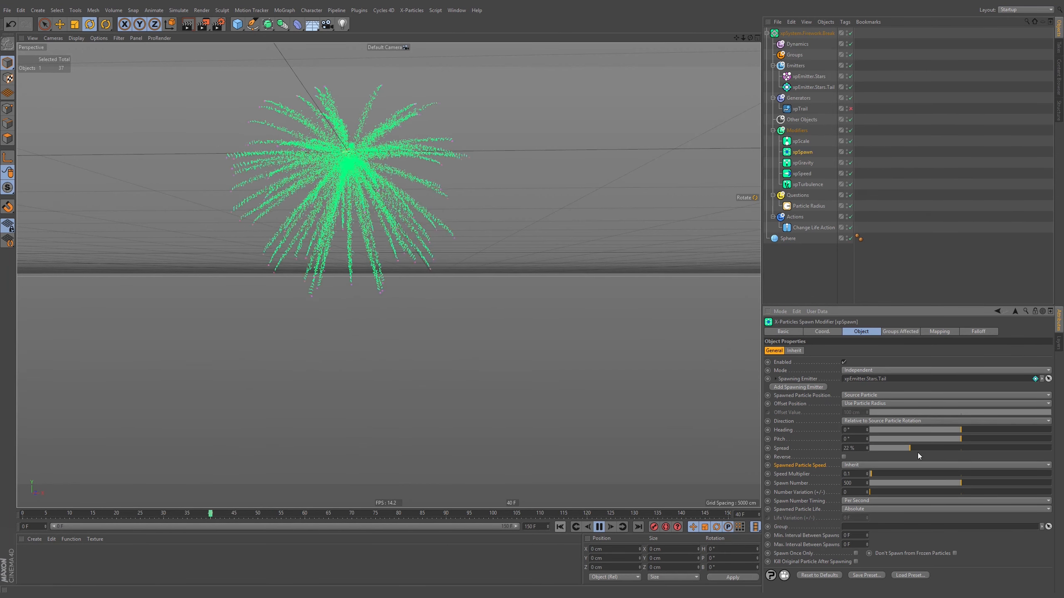
{"action": "mouse_move", "coordinate": [916, 447]}
{"action": "left_mouse_down"}
{"action": "mouse_move", "coordinate": [926, 450]}
{"action": "mouse_move", "coordinate": [916, 453]}
{"action": "left_mouse_up"}
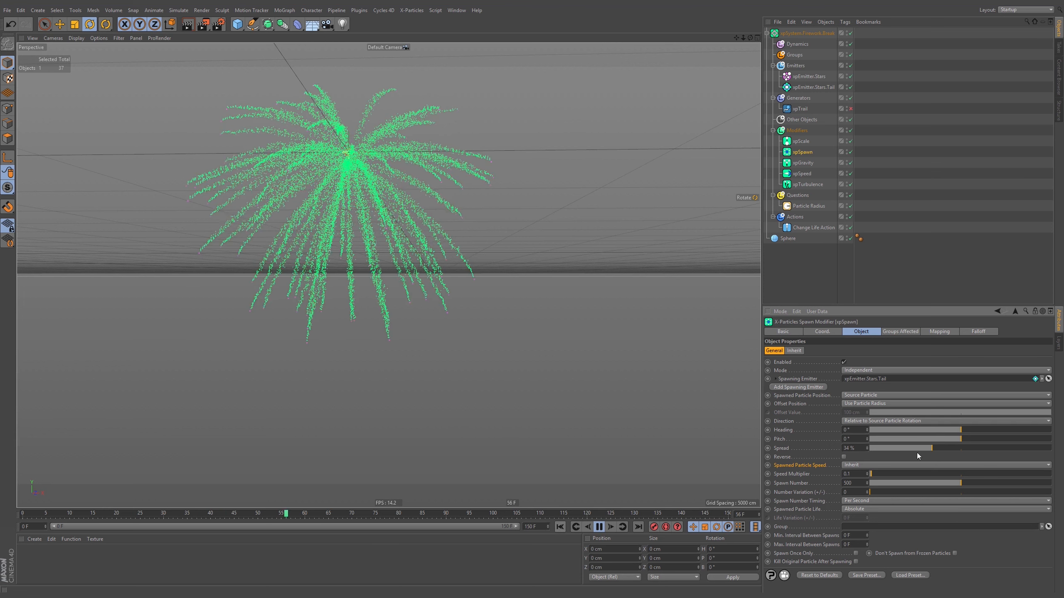
{"action": "left_click", "coordinate": [560, 527]}
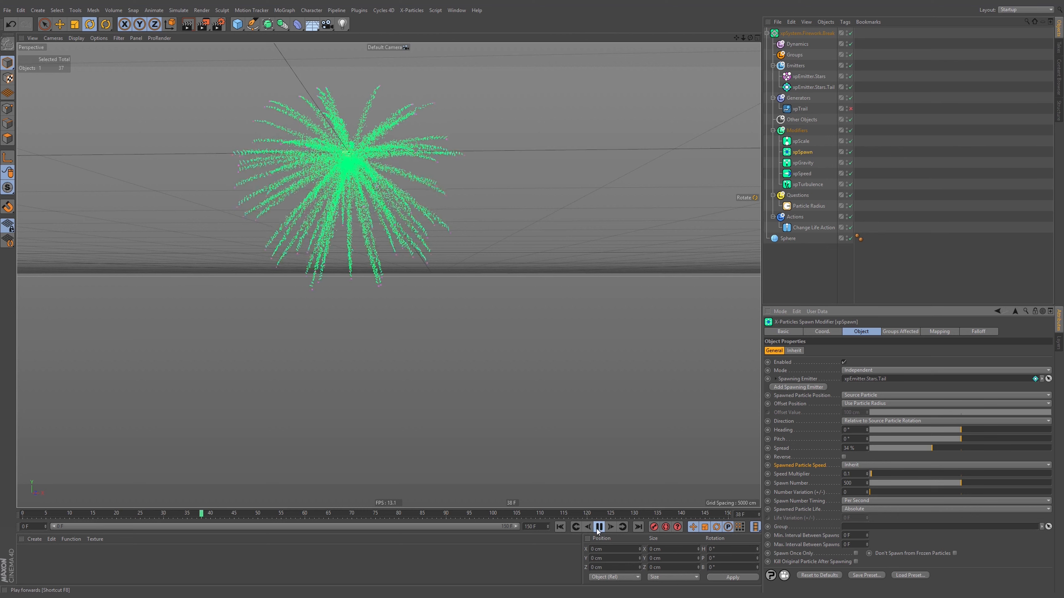
{"action": "left_click", "coordinate": [599, 527]}
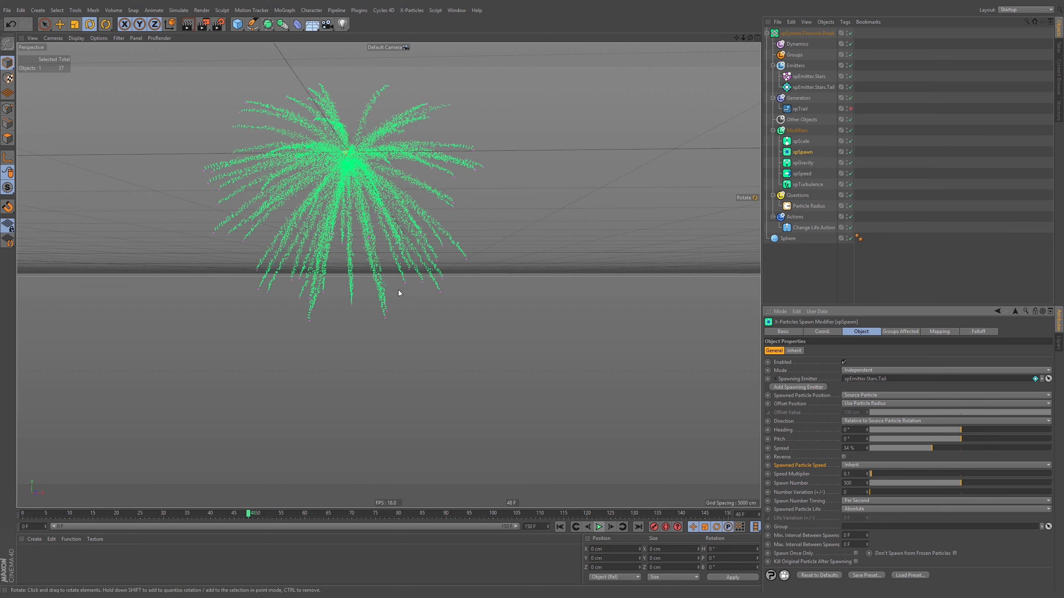
Set xpSpawn's Direction back to Random (Spherical) and replay the simulation up to frame 50.
{"action": "left_click", "coordinate": [866, 421]}
{"action": "left_click", "coordinate": [868, 429]}
{"action": "left_click", "coordinate": [560, 527]}
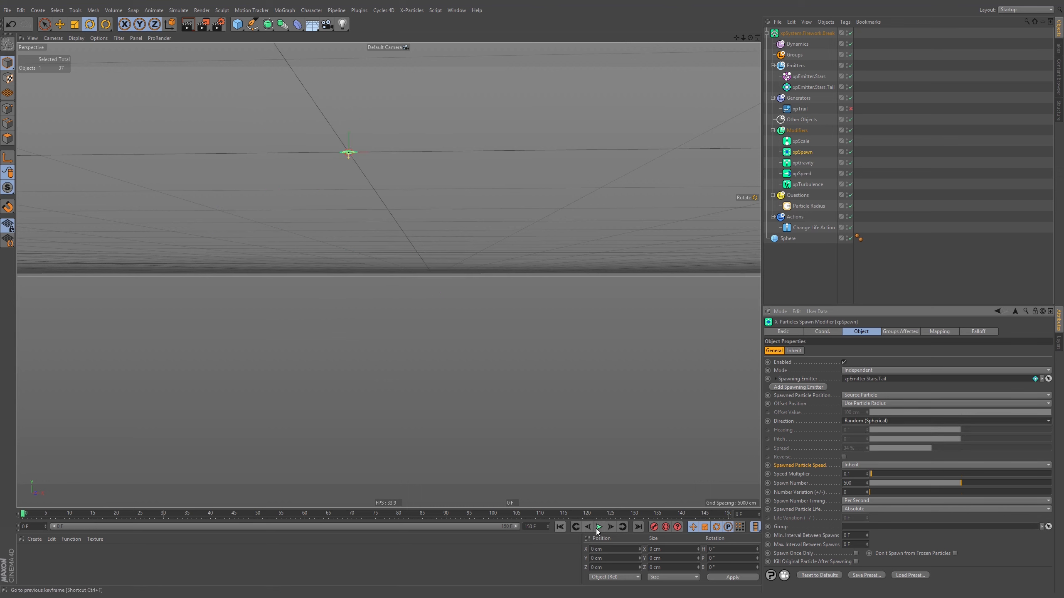
{"action": "left_click", "coordinate": [598, 528]}
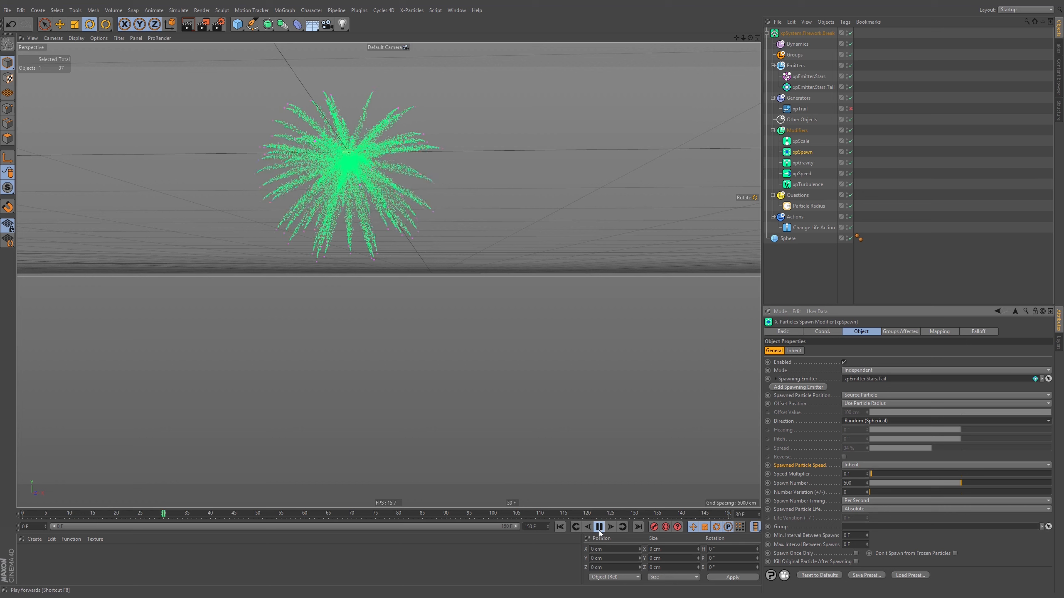
{"action": "left_click", "coordinate": [598, 529]}
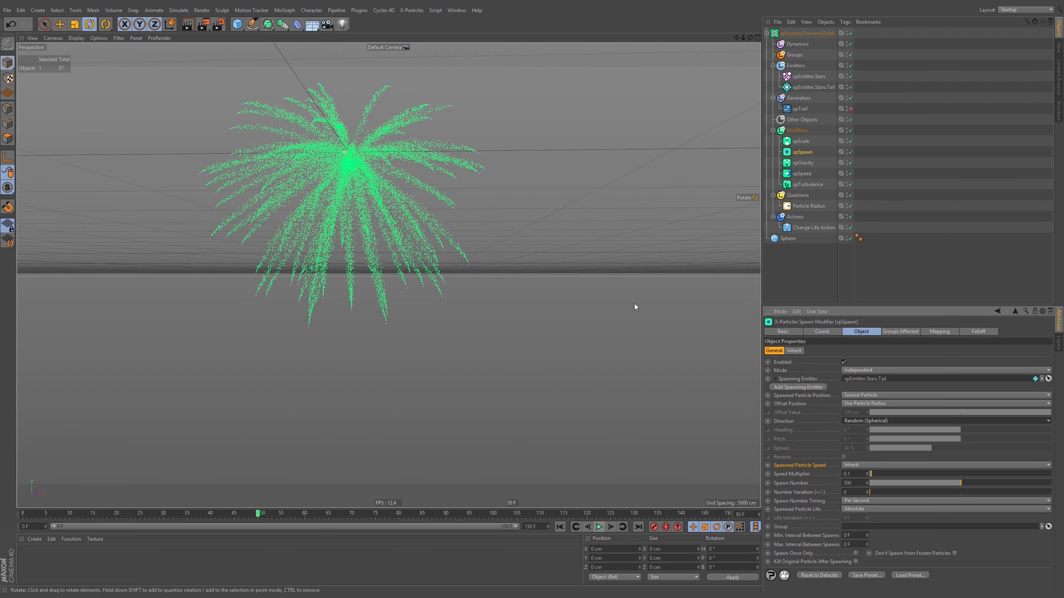
Create two sub-folders inside the Modifiers folder of the X-Particles system.
{"action": "left_click", "coordinate": [812, 184]}
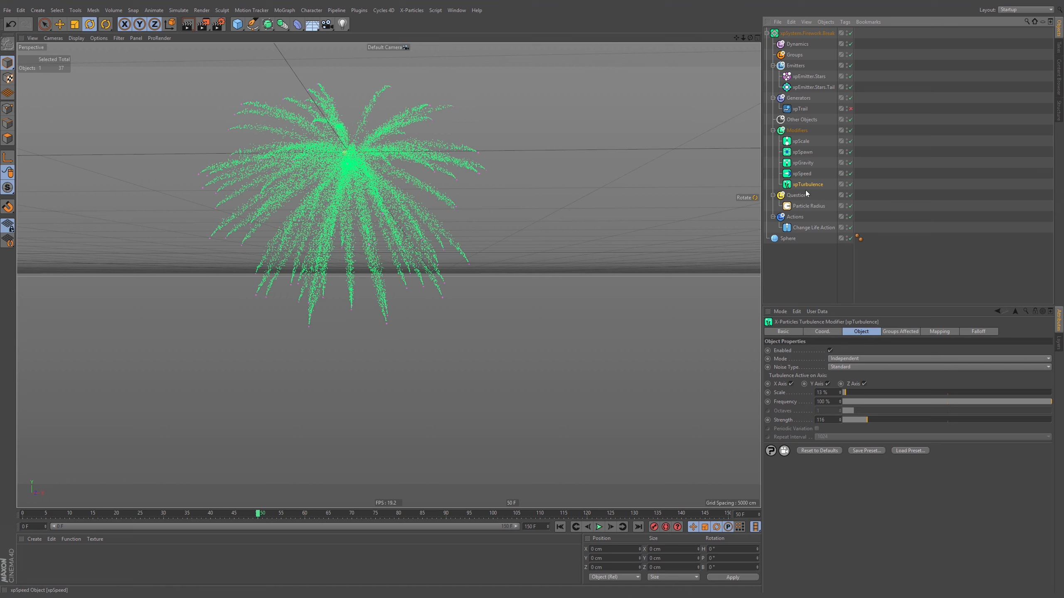
{"action": "left_click", "coordinate": [800, 131]}
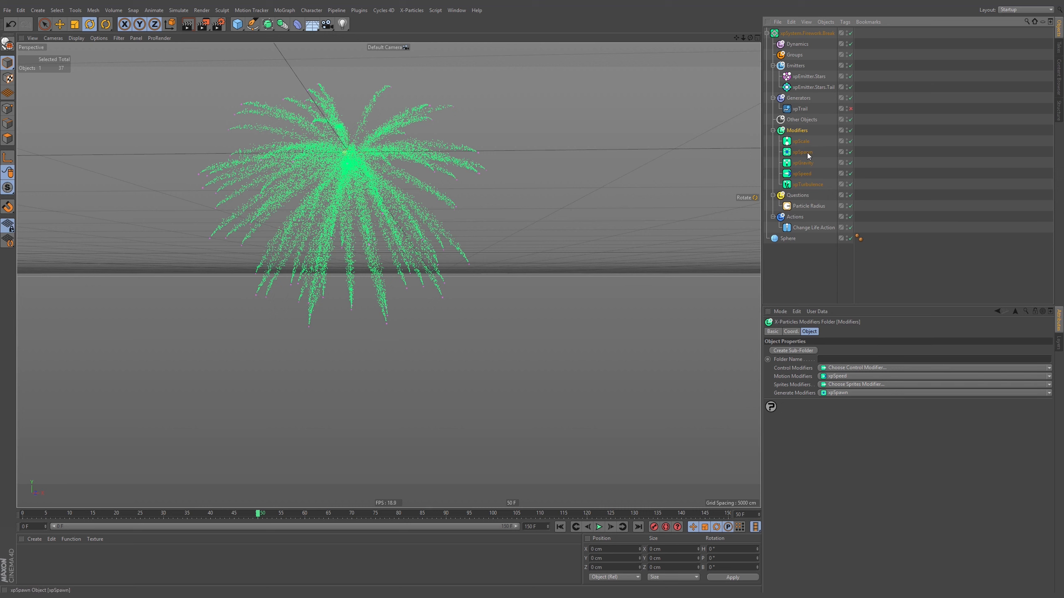
{"action": "left_click", "coordinate": [800, 351]}
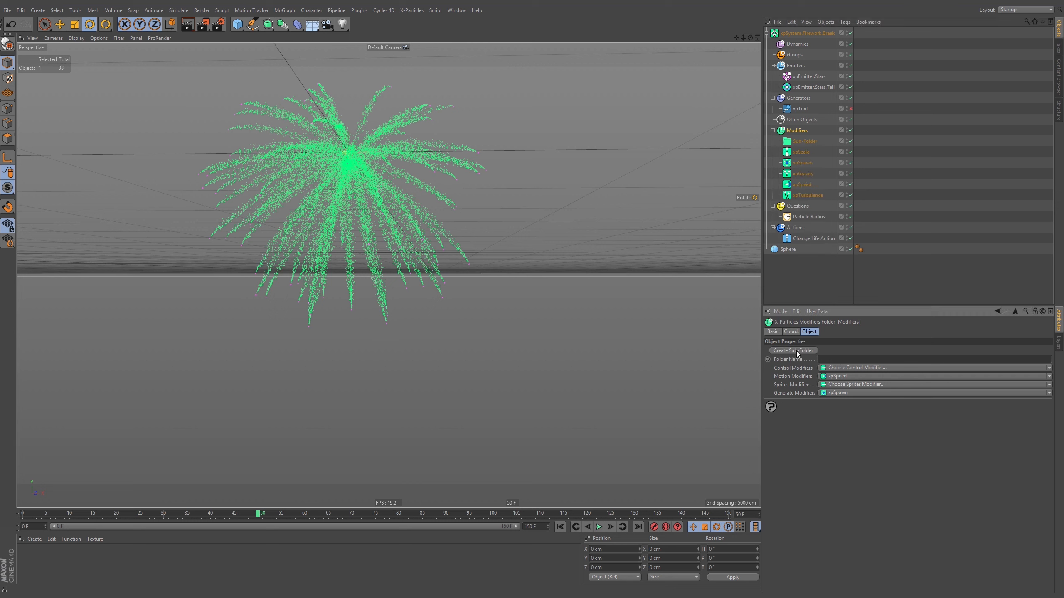
{"action": "left_click", "coordinate": [800, 350]}
Rename the two new modifier sub-folders Stars and Tail.
{"action": "double_click", "coordinate": [831, 141]}
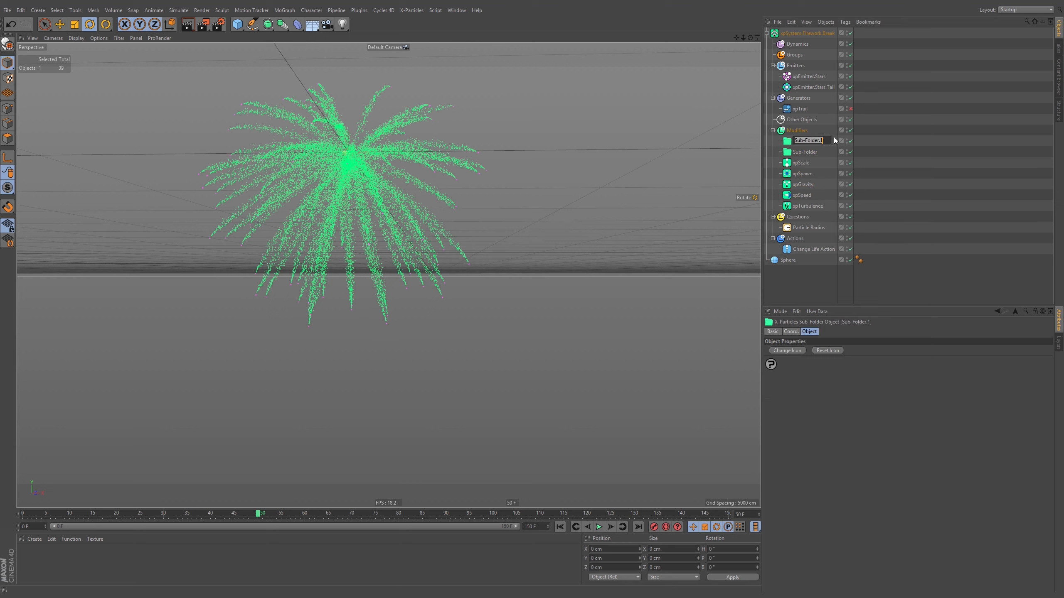
{"action": "type", "text": "Stars"}
{"action": "key", "text": "Return"}
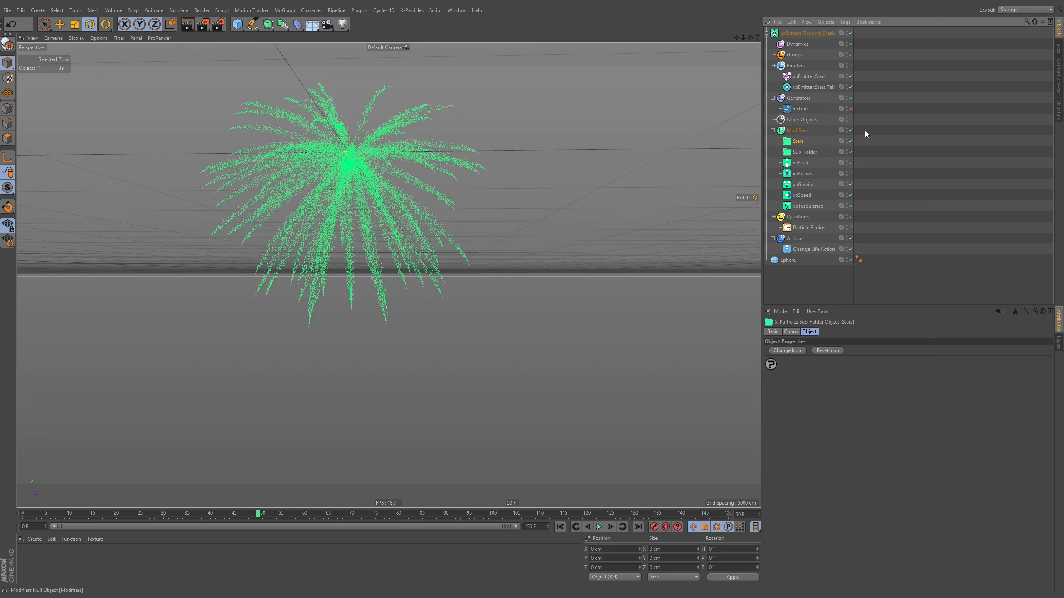
{"action": "left_click", "coordinate": [806, 151]}
{"action": "double_click", "coordinate": [808, 152]}
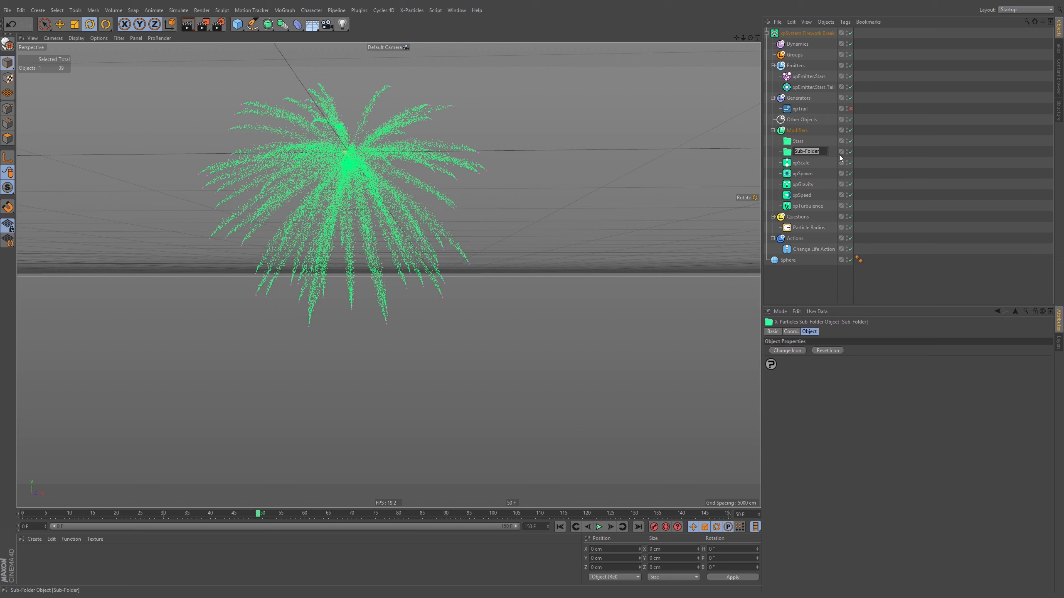
{"action": "type", "text": "Tail"}
{"action": "key", "text": "Return"}
Review the object settings of the xpScale and xpSpawn modifiers.
{"action": "left_click", "coordinate": [799, 163]}
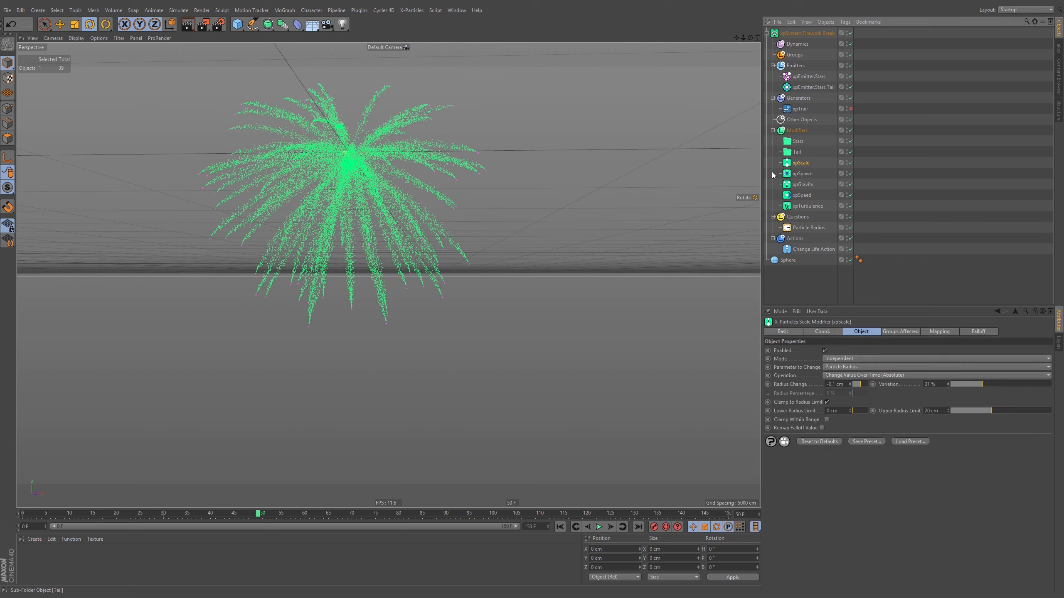
{"action": "left_click", "coordinate": [799, 174]}
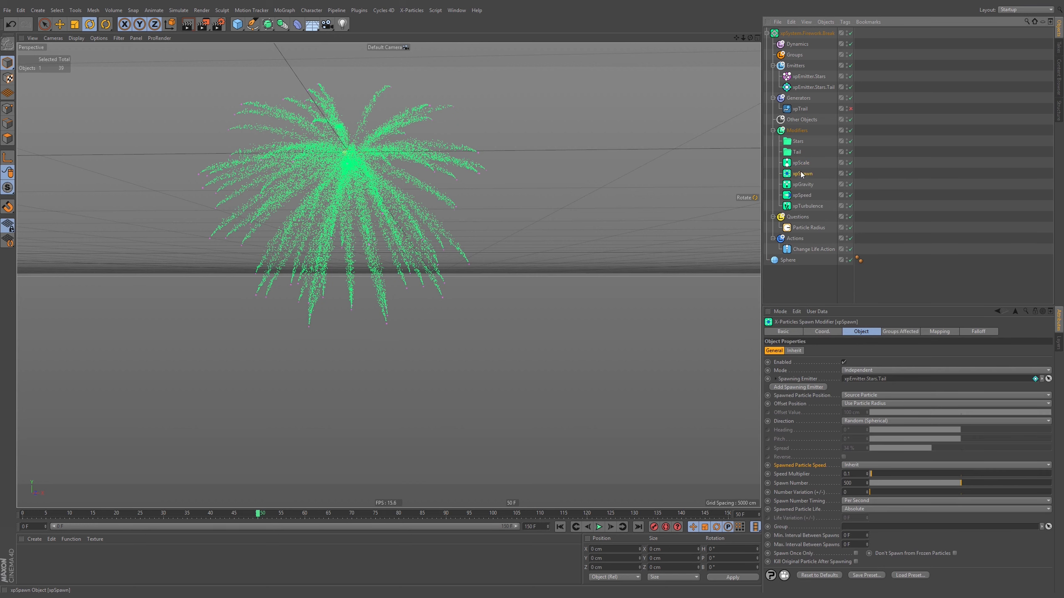
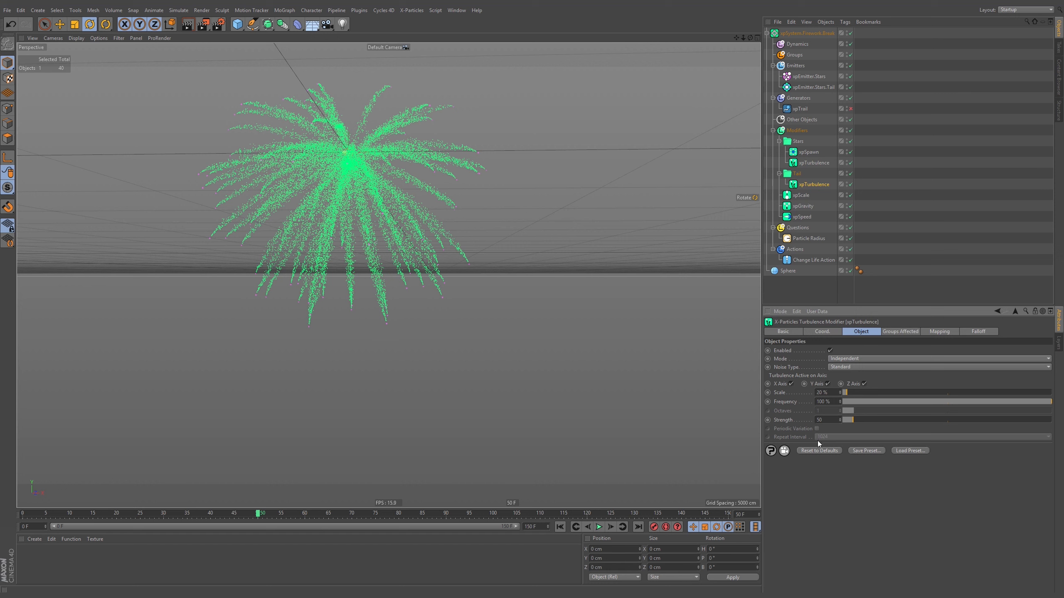
Exclude the Tail sub-folder from xpEmitter.Stars' particle modifiers and replay the simulation up to frame 39.
{"action": "left_click", "coordinate": [813, 88]}
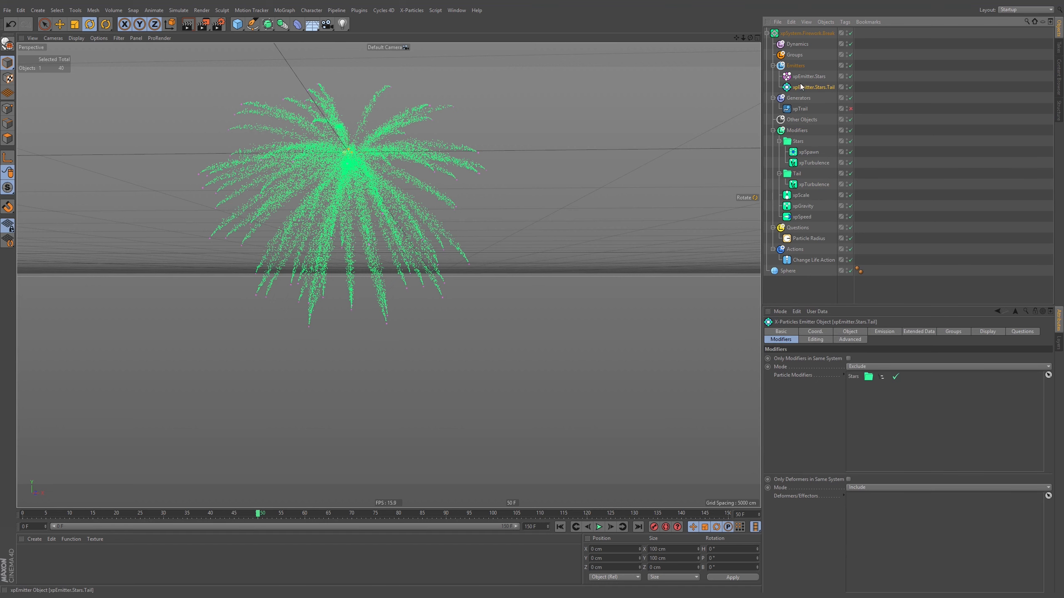
{"action": "left_click", "coordinate": [811, 77]}
{"action": "left_click_drag", "start_coordinate": [797, 173], "coordinate": [893, 450]}
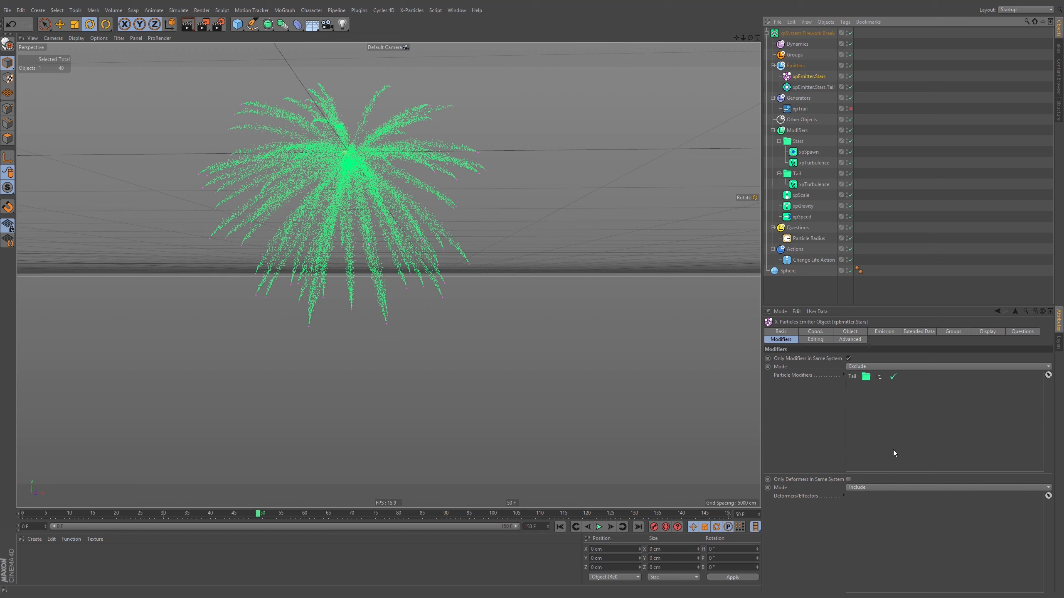
{"action": "left_click", "coordinate": [560, 527]}
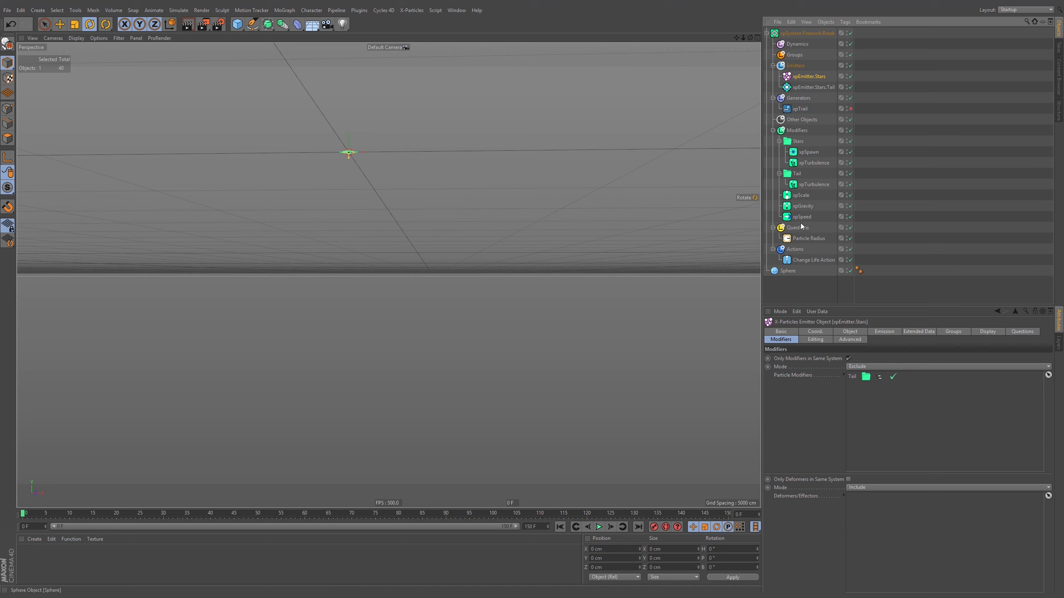
{"action": "left_click", "coordinate": [599, 528]}
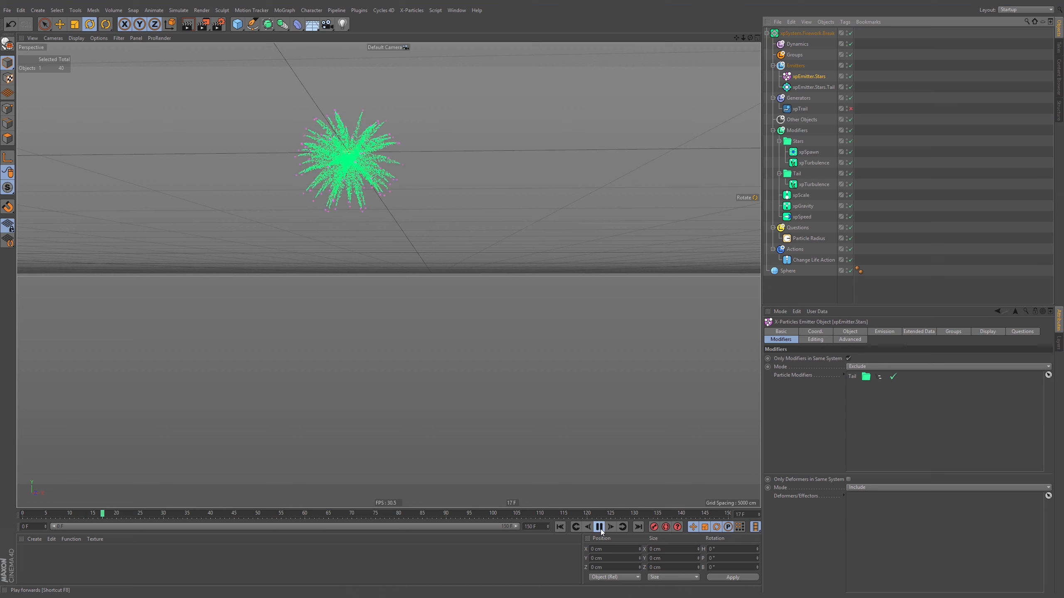
{"action": "left_click", "coordinate": [600, 528]}
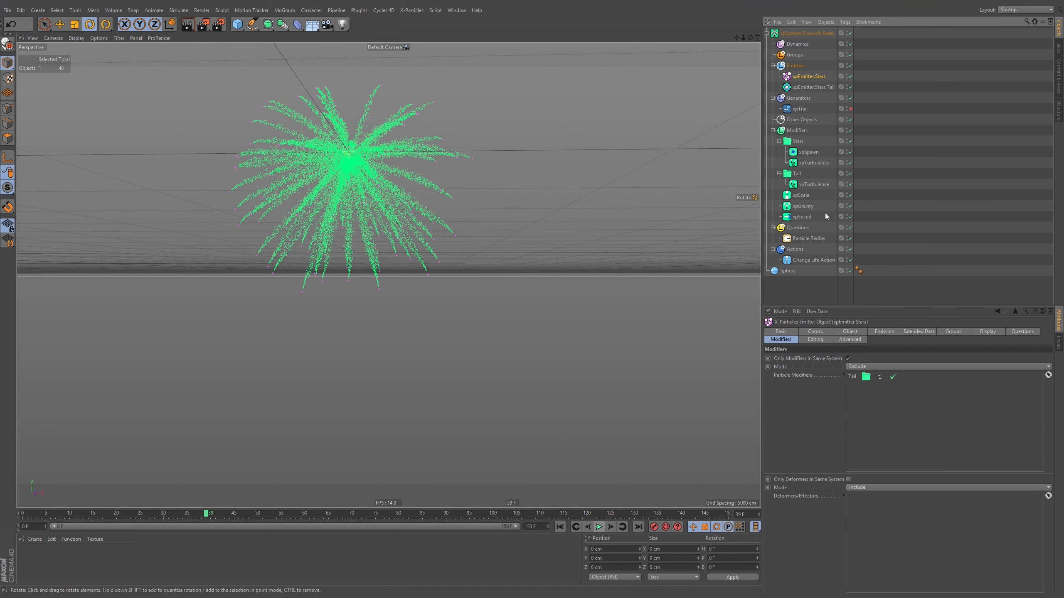
Set the Speed Variation of xpEmitter.Stars.Tail to 50 cm and replay the simulation up to frame 55.
{"action": "left_click", "coordinate": [813, 184]}
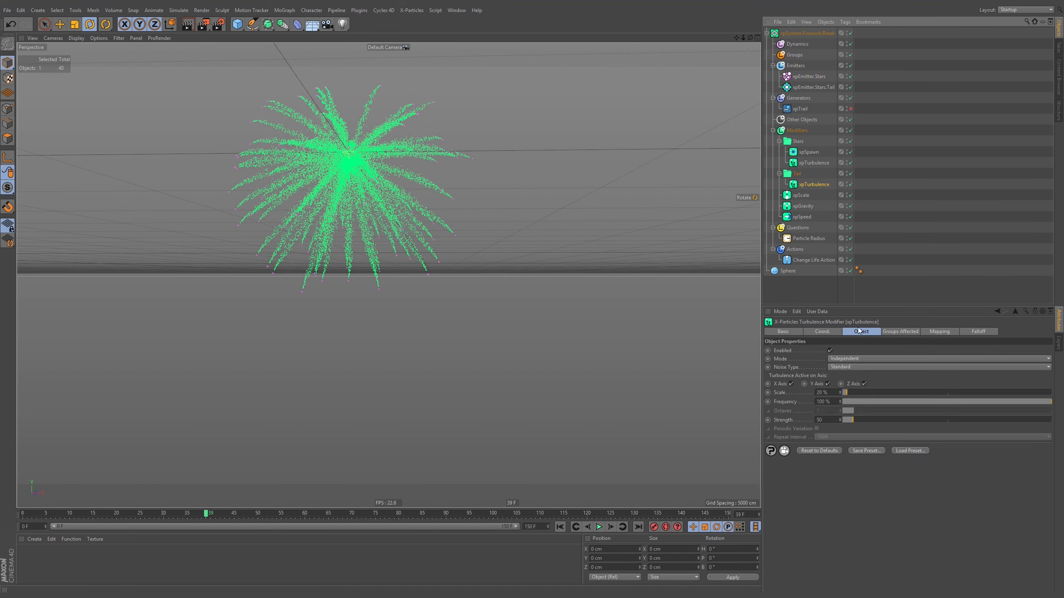
{"action": "left_click", "coordinate": [814, 88]}
{"action": "left_click", "coordinate": [883, 333]}
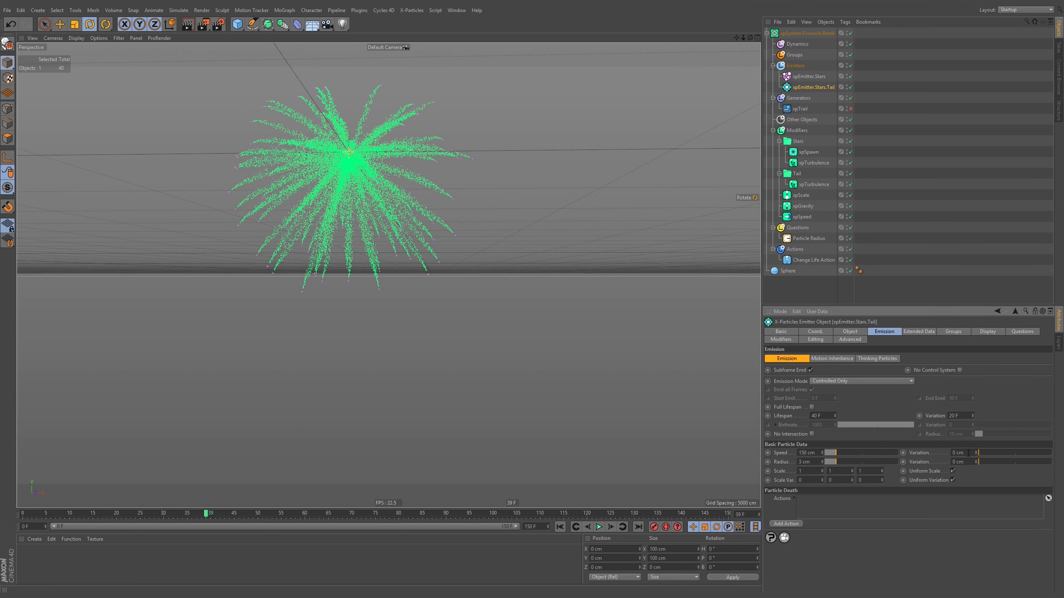
{"action": "left_click", "coordinate": [560, 527]}
{"action": "left_click", "coordinate": [599, 527]}
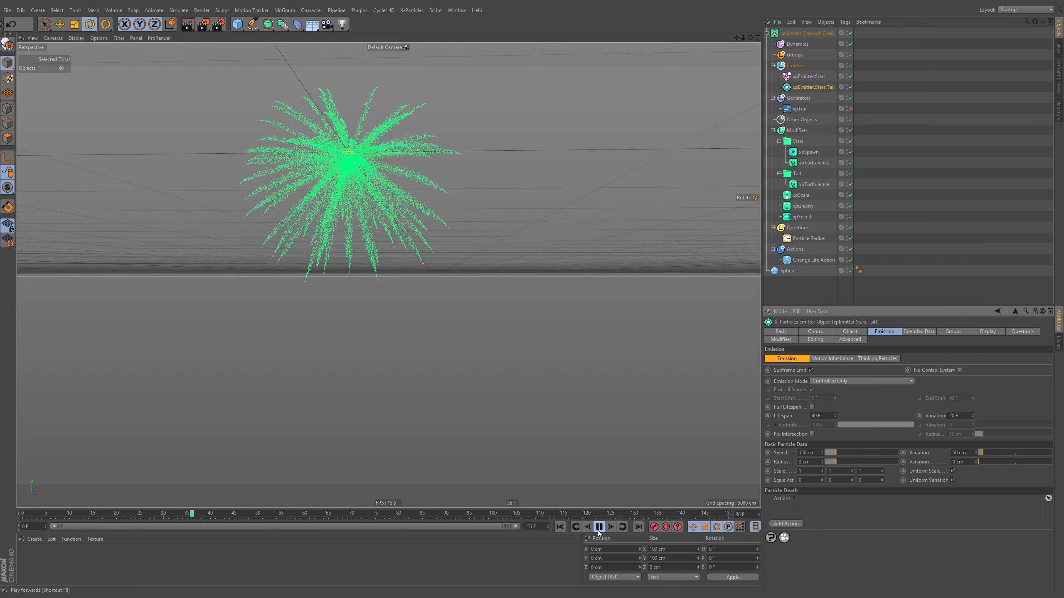
{"action": "left_click", "coordinate": [598, 527]}
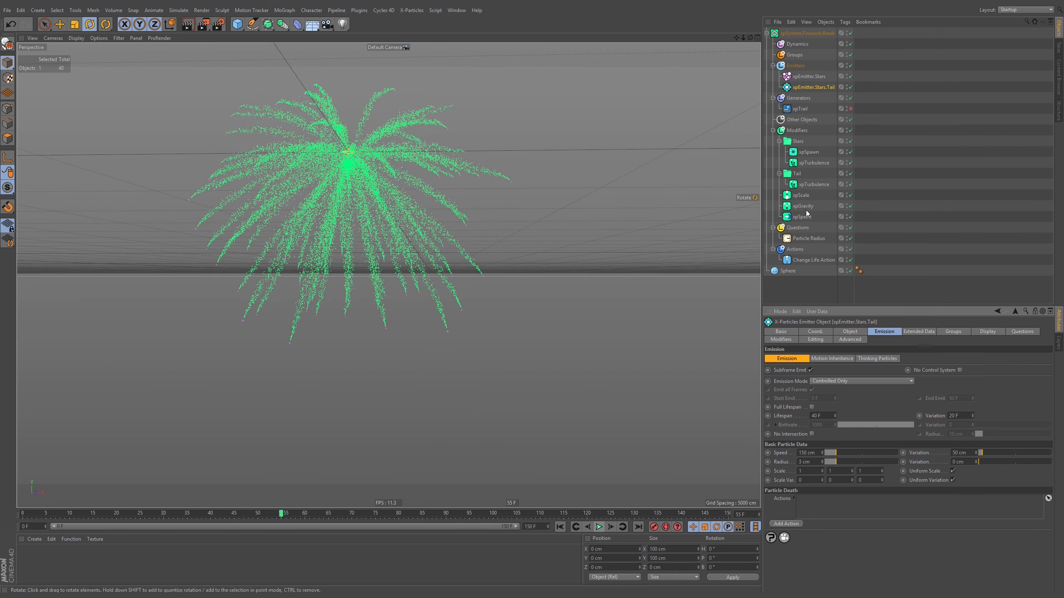
Set the Strength of the xpTurbulence modifier in the Tail sub-folder to 500.
{"action": "left_click", "coordinate": [814, 184]}
{"action": "left_click", "coordinate": [825, 423]}
{"action": "type", "text": "0"}
{"action": "key", "text": "Return"}
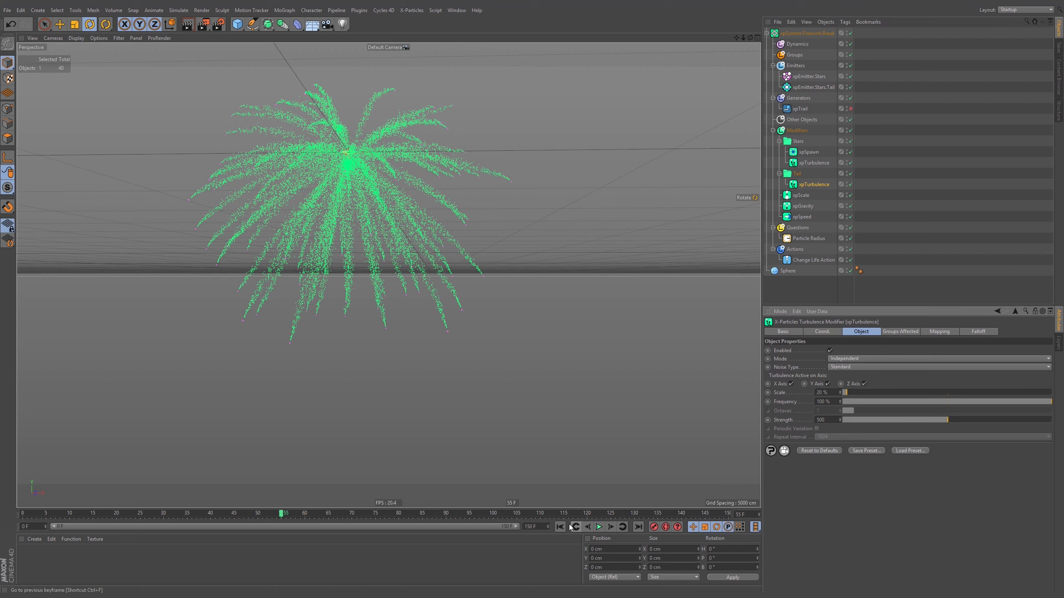
Replay the simulation from the start up to frame 52 and inspect the effect of turbulence on the tails.
{"action": "left_click", "coordinate": [561, 528]}
{"action": "left_click", "coordinate": [597, 530]}
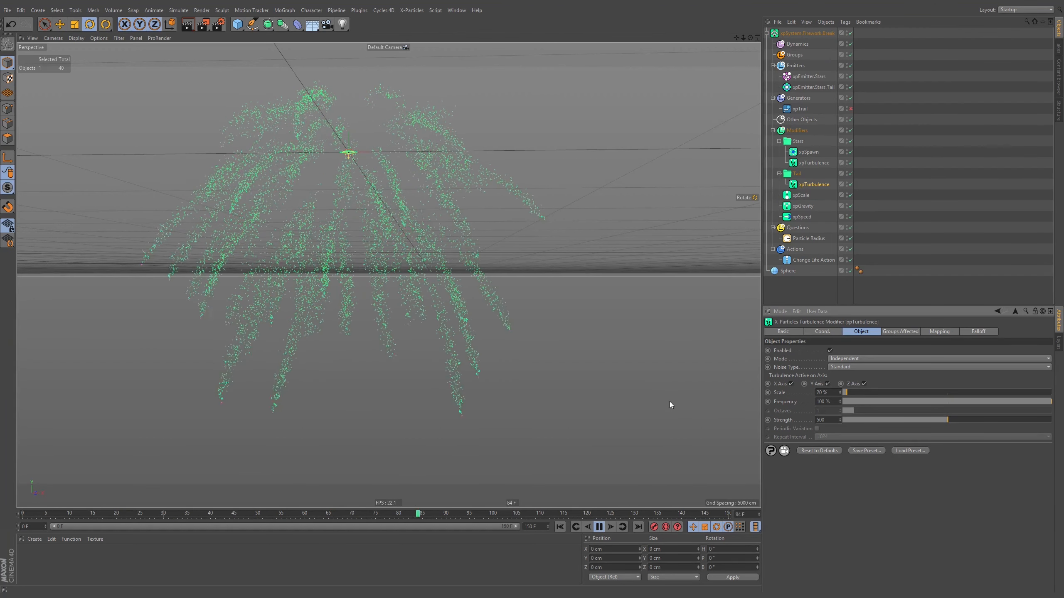
{"action": "left_click", "coordinate": [561, 527]}
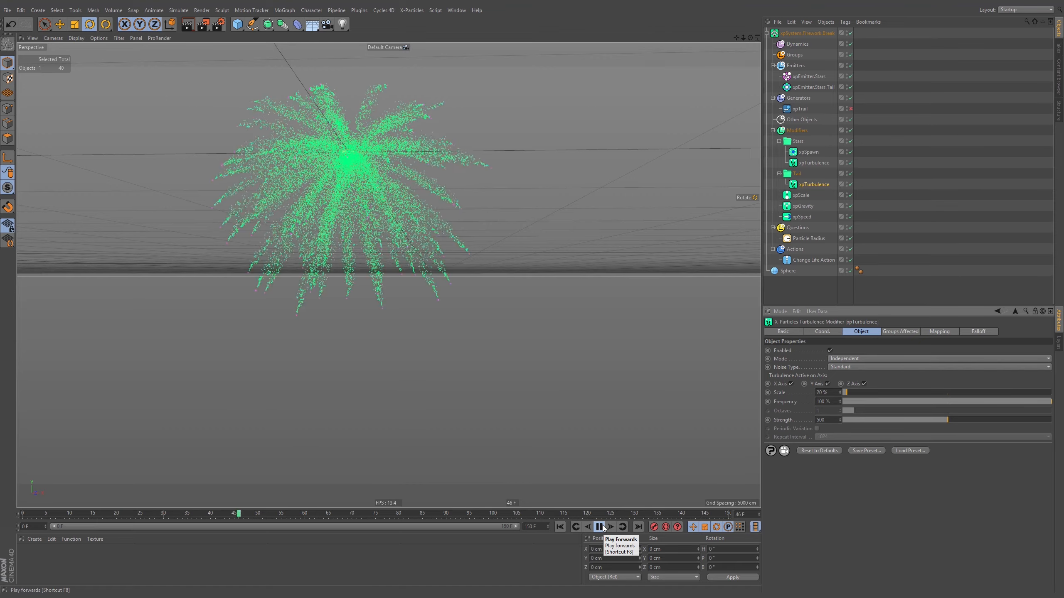
{"action": "left_click", "coordinate": [600, 527]}
{"action": "scroll", "coordinate": [380, 156], "scroll_direction": "up", "scroll_amount": 2}
{"action": "left_click_drag", "start_coordinate": [380, 153], "coordinate": [364, 217], "text": "alt"}
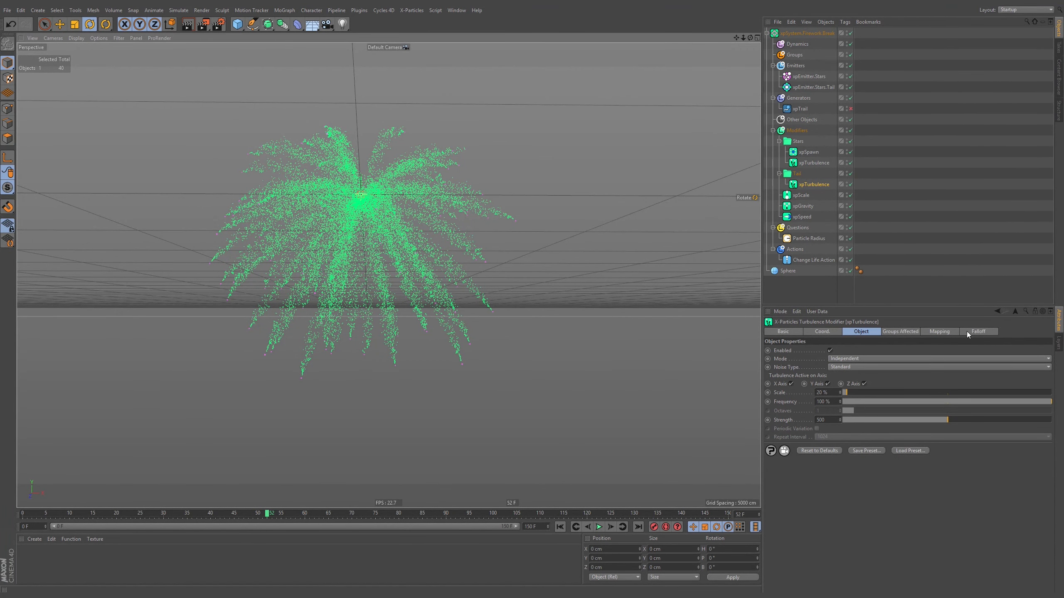
{"action": "key", "text": "ctrl+z"}
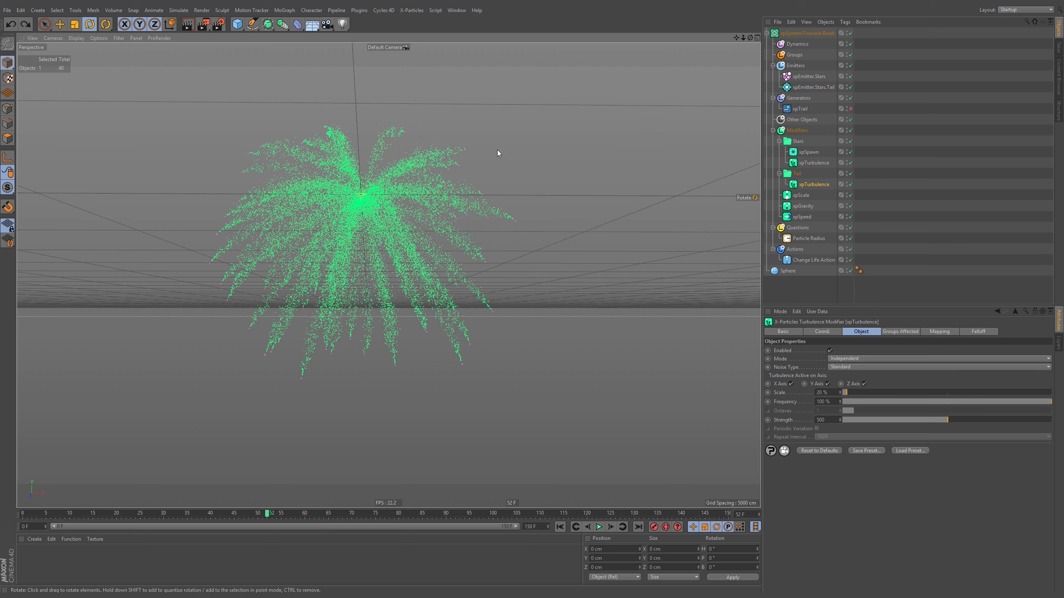
Set the Editor Display of xpEmitter.Stars.Tail to Circle, replay up to frame 22 and inspect the particle sizes up close.
{"action": "left_click", "coordinate": [814, 86]}
{"action": "left_click", "coordinate": [989, 332]}
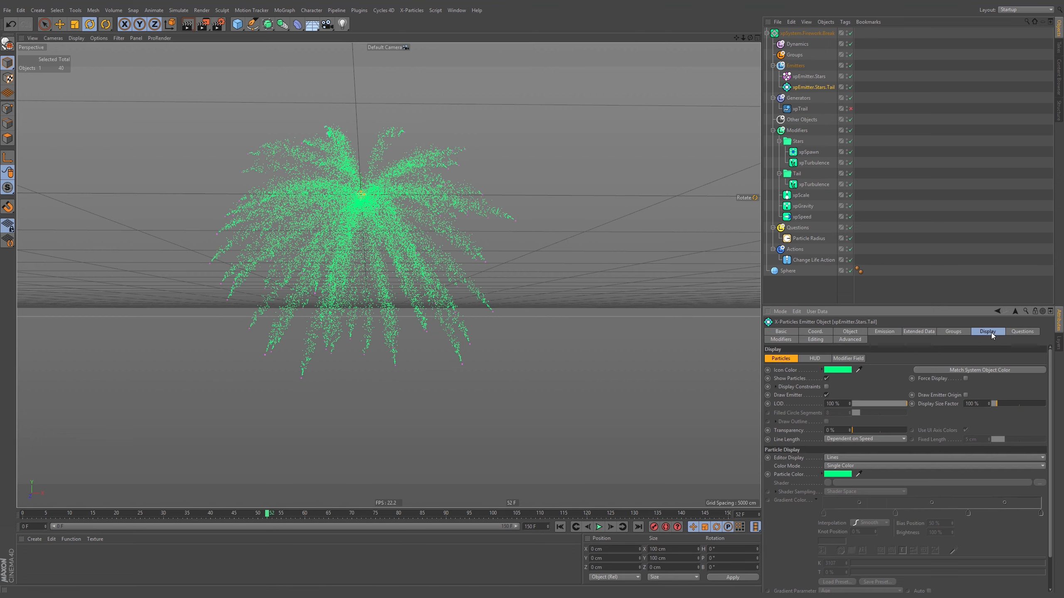
{"action": "left_click", "coordinate": [846, 455]}
{"action": "left_click", "coordinate": [861, 377]}
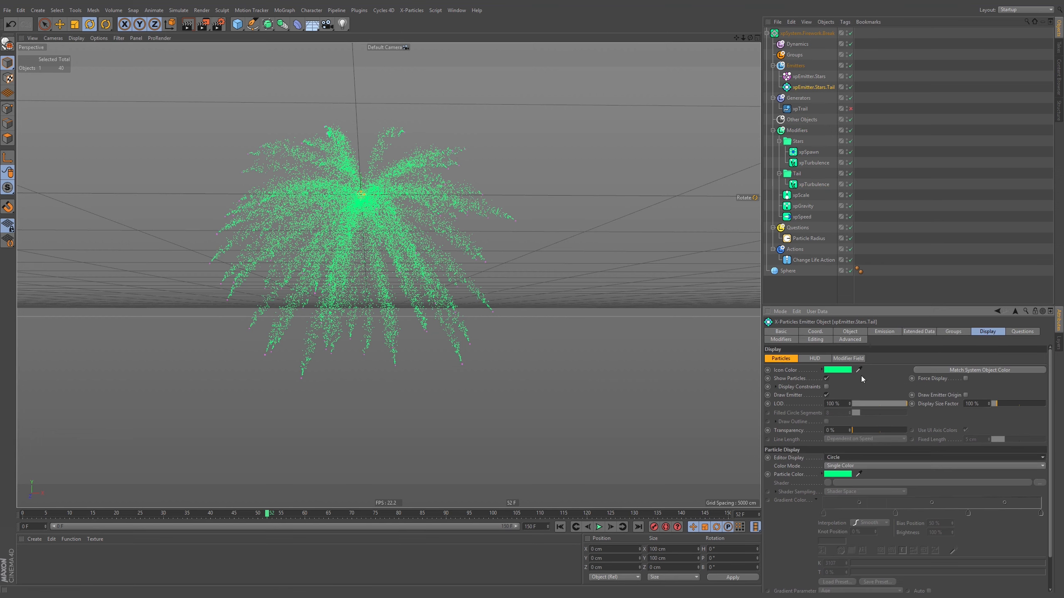
{"action": "left_click", "coordinate": [561, 527]}
{"action": "left_click", "coordinate": [597, 527]}
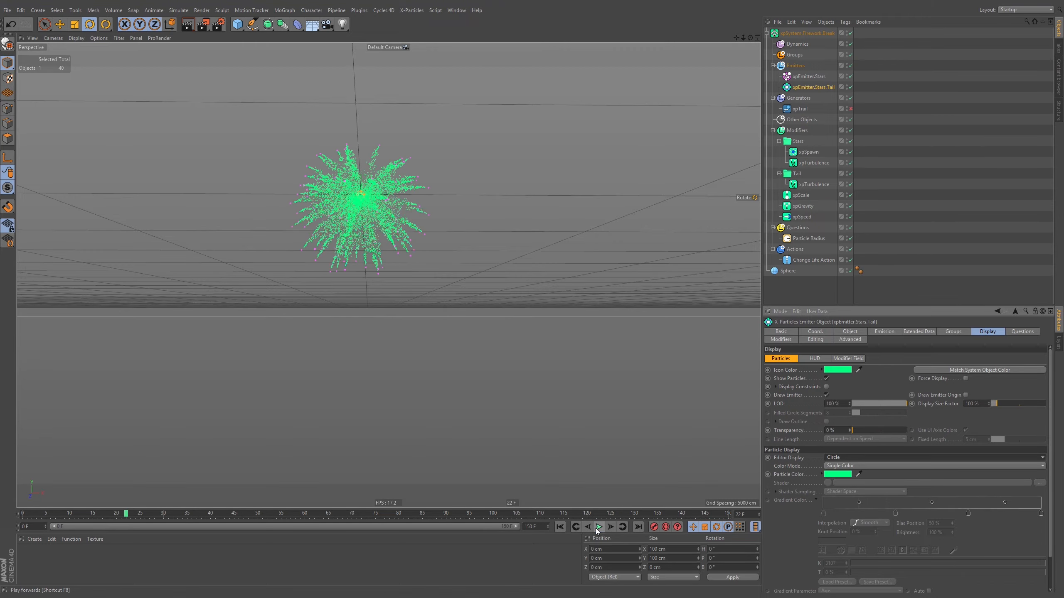
{"action": "scroll", "coordinate": [391, 154], "scroll_direction": "up", "scroll_amount": 6}
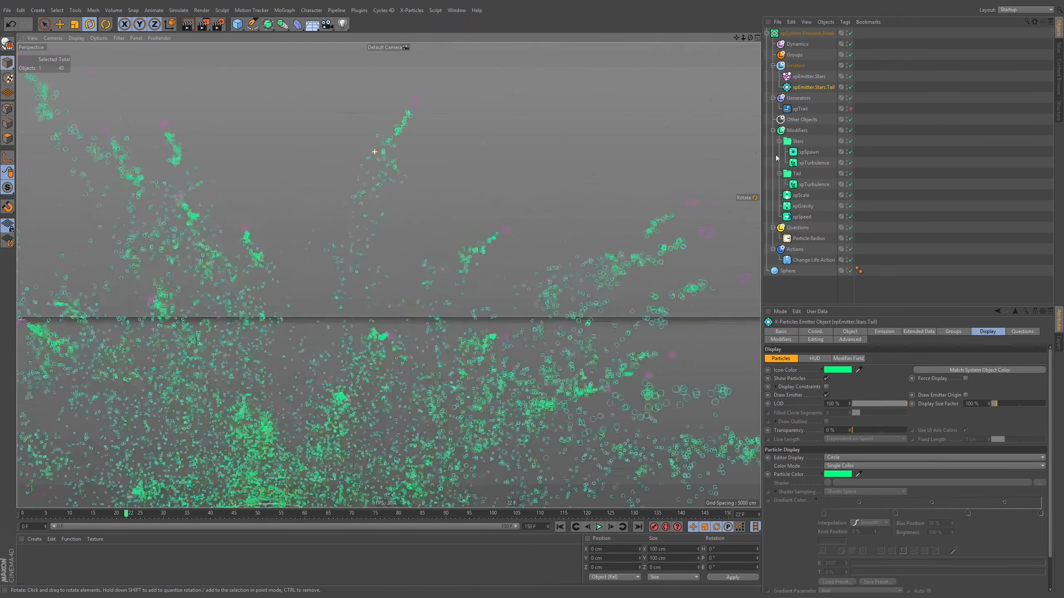
{"action": "right_click_drag", "start_coordinate": [776, 156], "coordinate": [801, 160], "text": "alt"}
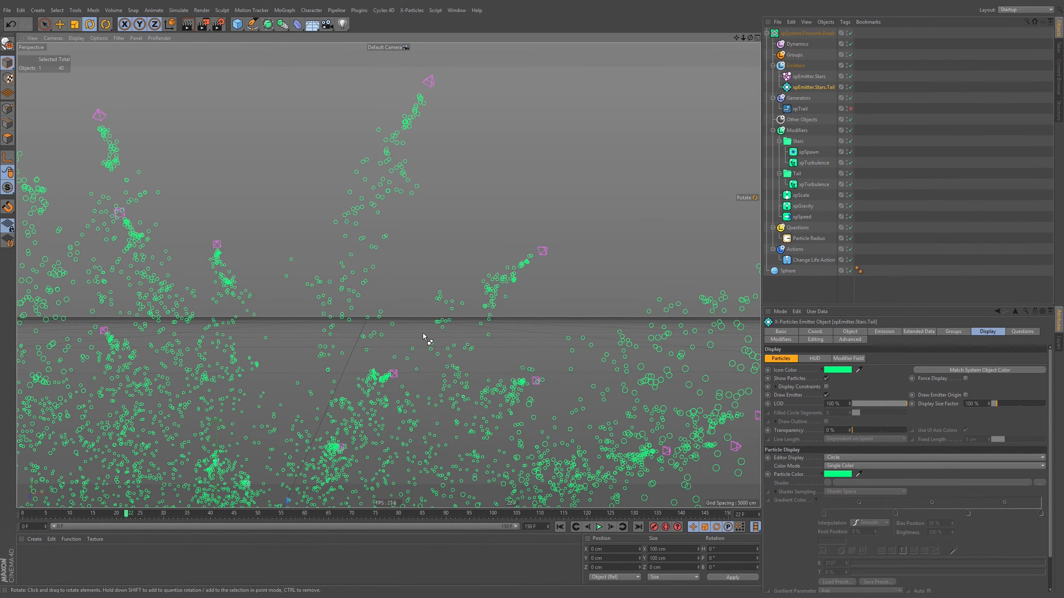
{"action": "scroll", "coordinate": [425, 338], "scroll_direction": "down", "scroll_amount": 10}
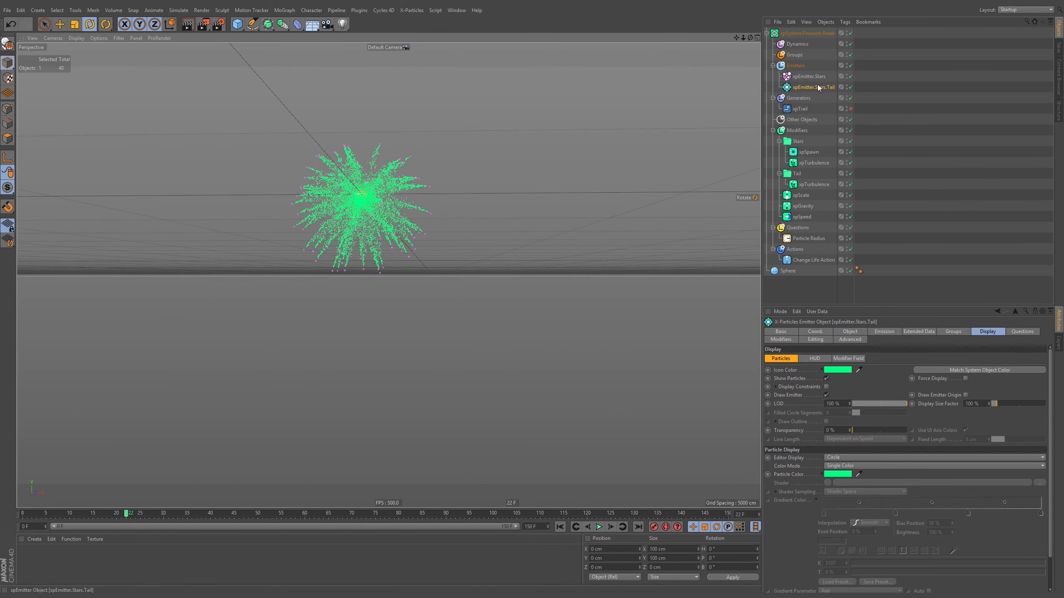
Disable both xpTurbulence modifiers and set the Radius of xpEmitter.Stars.Tail to 2 cm with a Variation of 1 cm.
{"action": "left_click", "coordinate": [885, 331]}
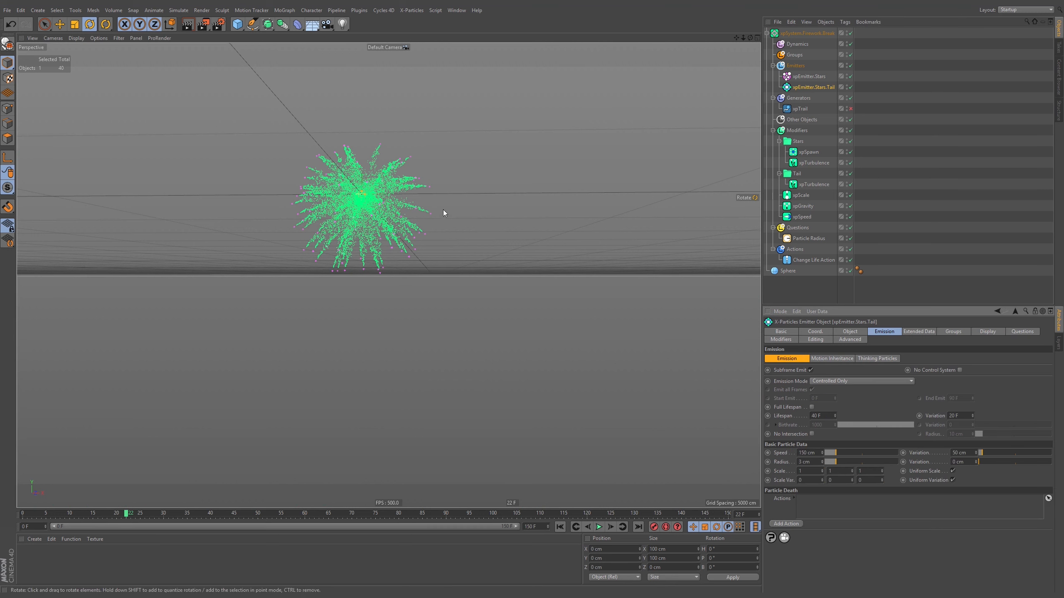
{"action": "left_click", "coordinate": [850, 185]}
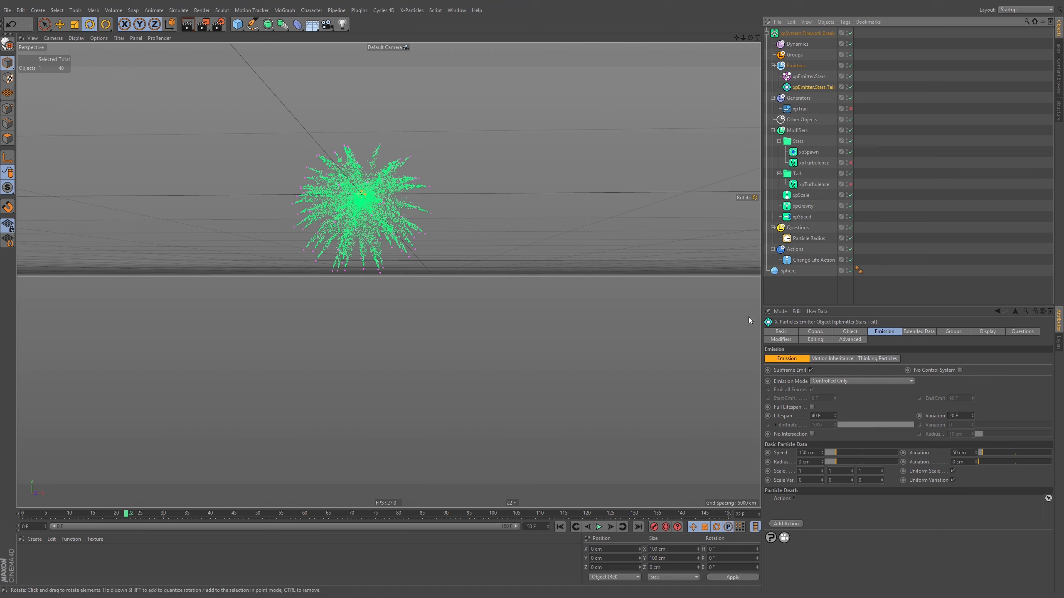
{"action": "double_click", "coordinate": [811, 461]}
{"action": "type", "text": "2"}
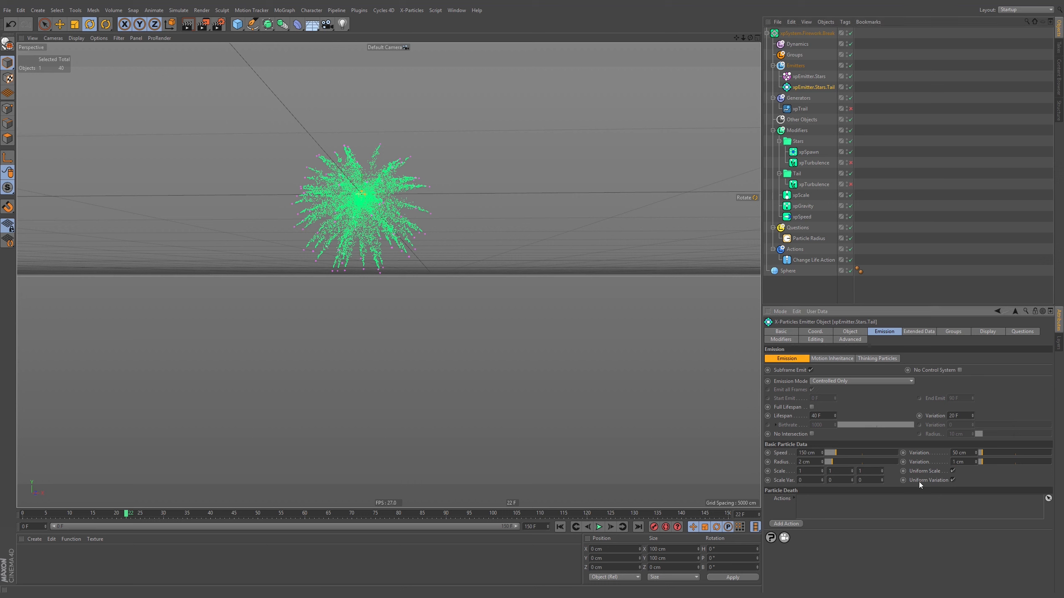
{"action": "type", "text": "1"}
{"action": "key", "text": "Return"}
Check the emission settings of xpEmitter.Stars, then replay the simulation to frame 48 while reviewing the xpSpeed modifier's mapping.
{"action": "left_click", "coordinate": [819, 77]}
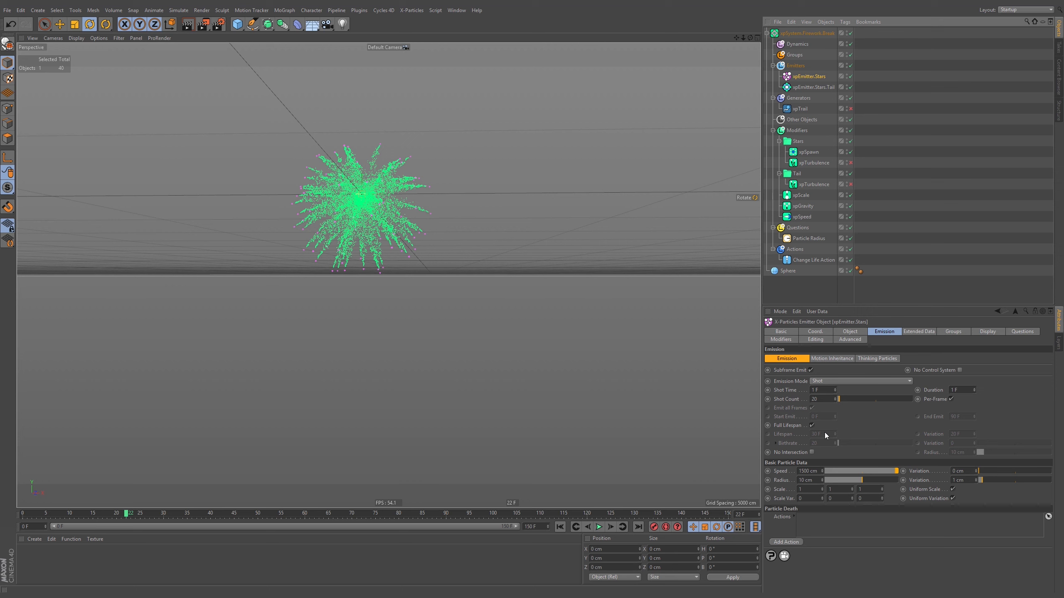
{"action": "left_click", "coordinate": [818, 86]}
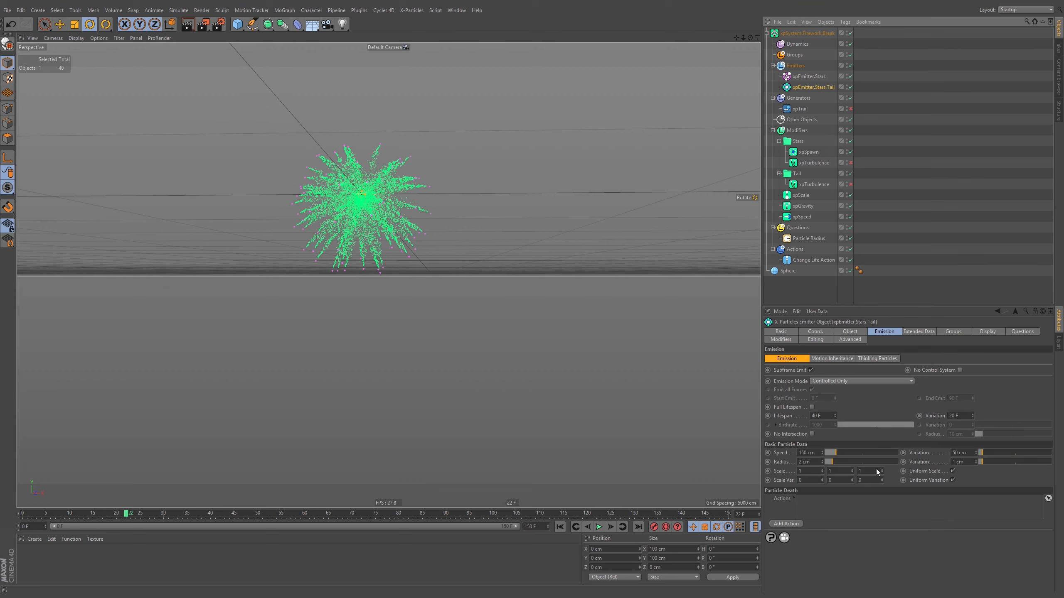
{"action": "left_click", "coordinate": [560, 528]}
{"action": "left_click", "coordinate": [600, 527]}
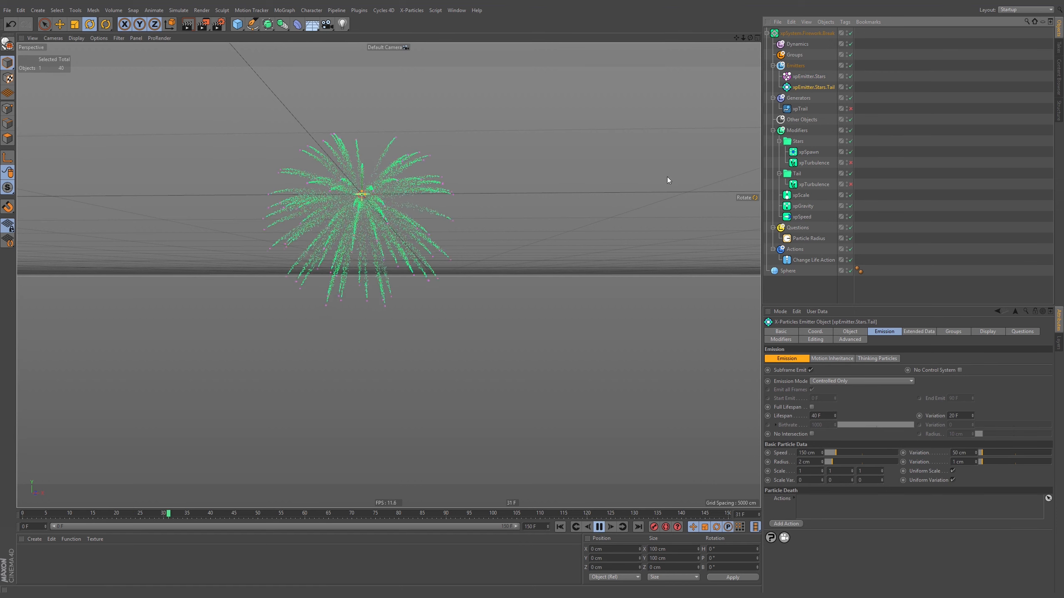
{"action": "left_click", "coordinate": [801, 216]}
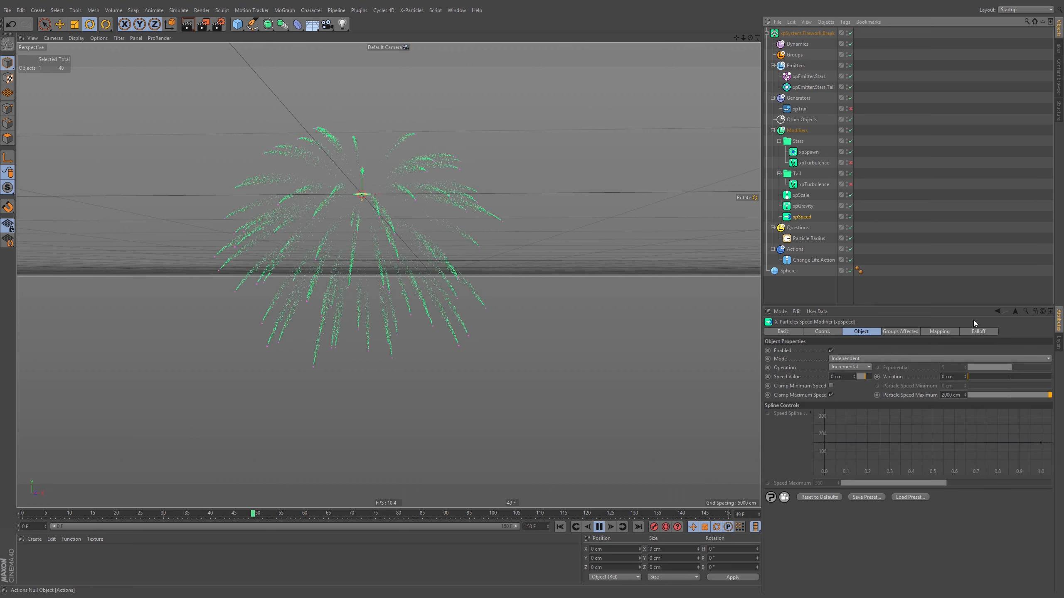
{"action": "left_click", "coordinate": [939, 332]}
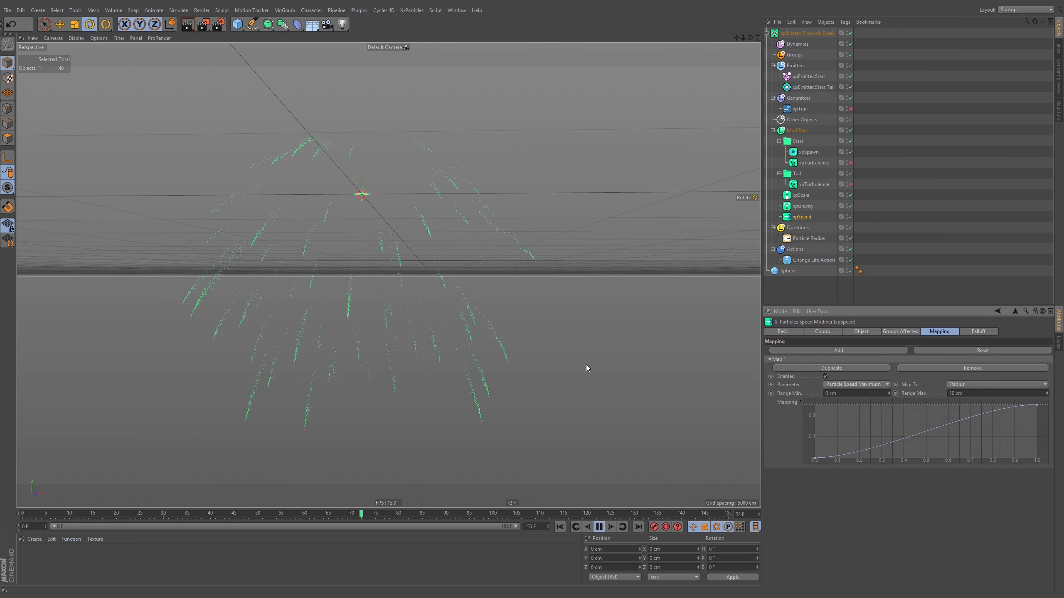
{"action": "left_click", "coordinate": [599, 528]}
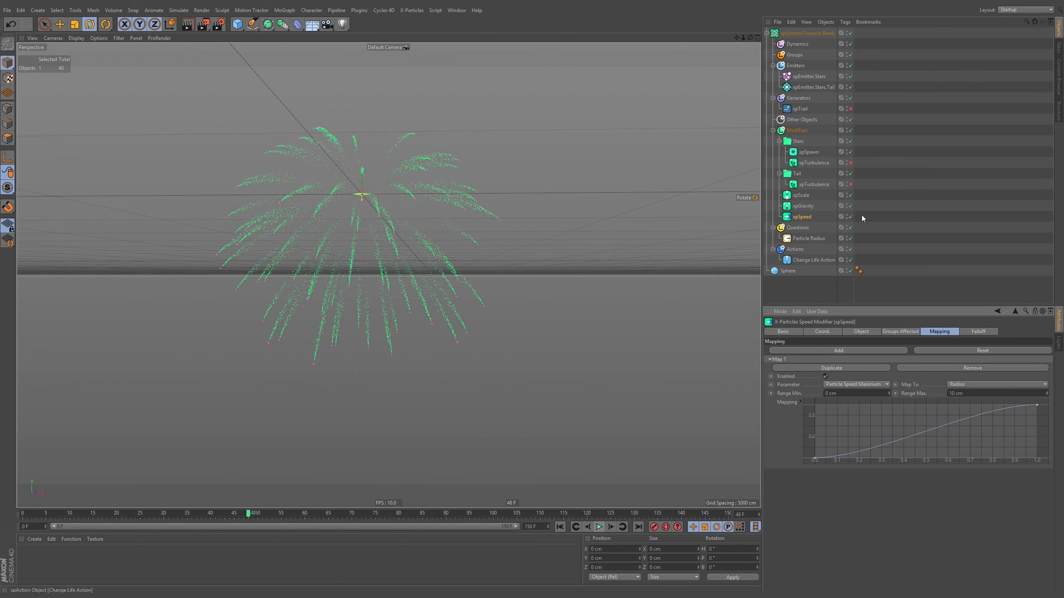
Re-enable the xpTurbulence modifier in the Tail sub-folder and replay the simulation up to frame 36.
{"action": "left_click", "coordinate": [844, 186]}
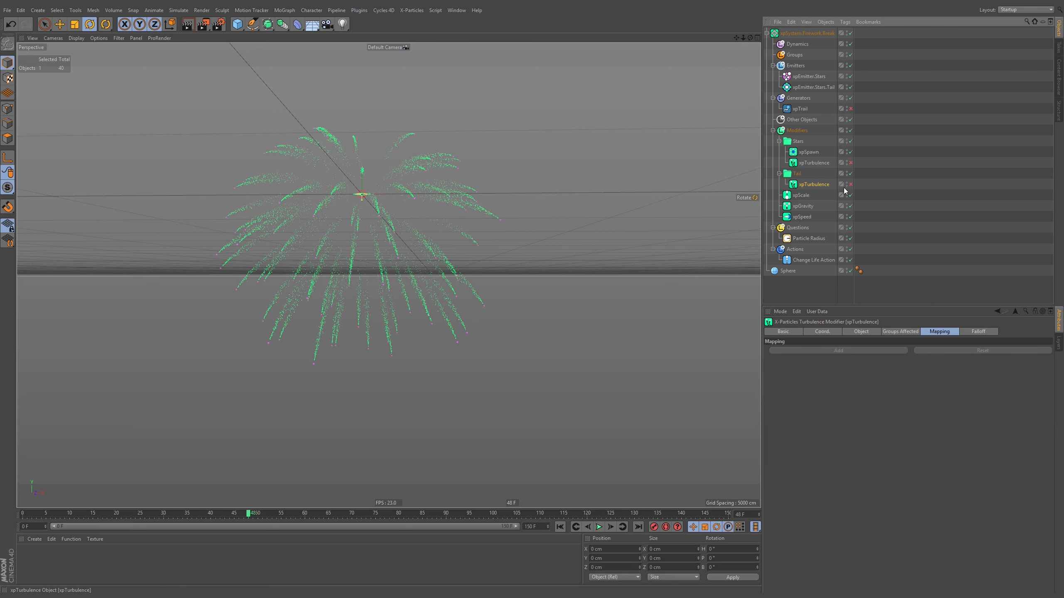
{"action": "left_click", "coordinate": [850, 185]}
{"action": "left_click", "coordinate": [862, 332]}
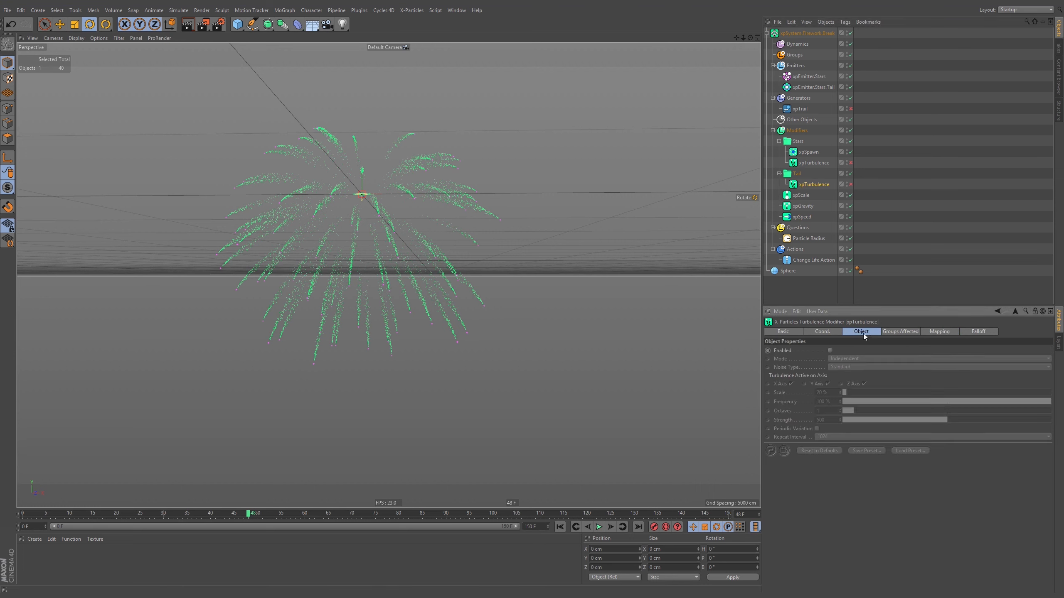
{"action": "left_click", "coordinate": [811, 163]}
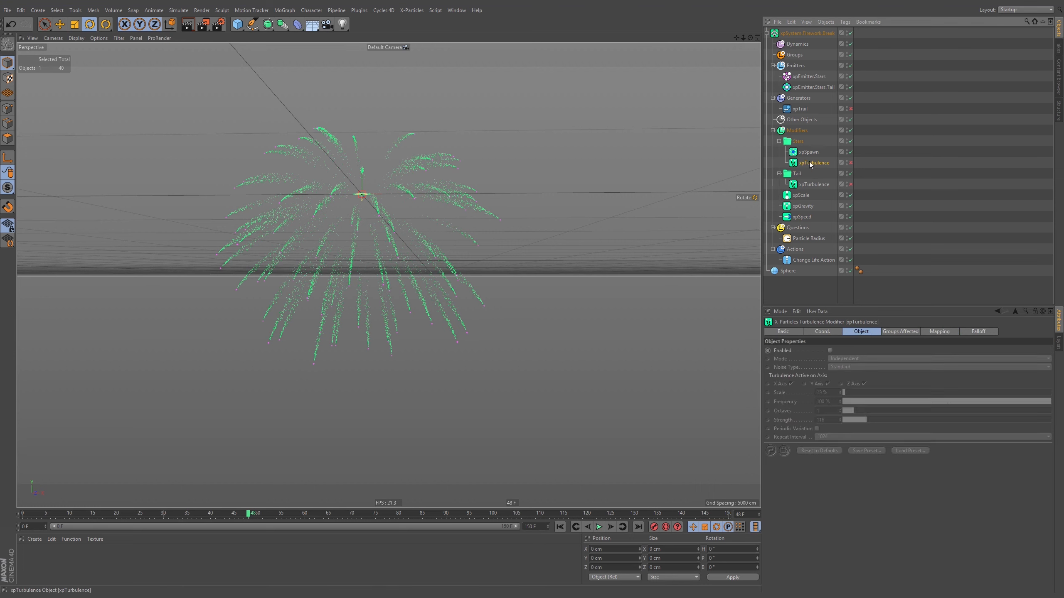
{"action": "left_click", "coordinate": [850, 185]}
{"action": "left_click", "coordinate": [560, 528]}
{"action": "left_click", "coordinate": [599, 527]}
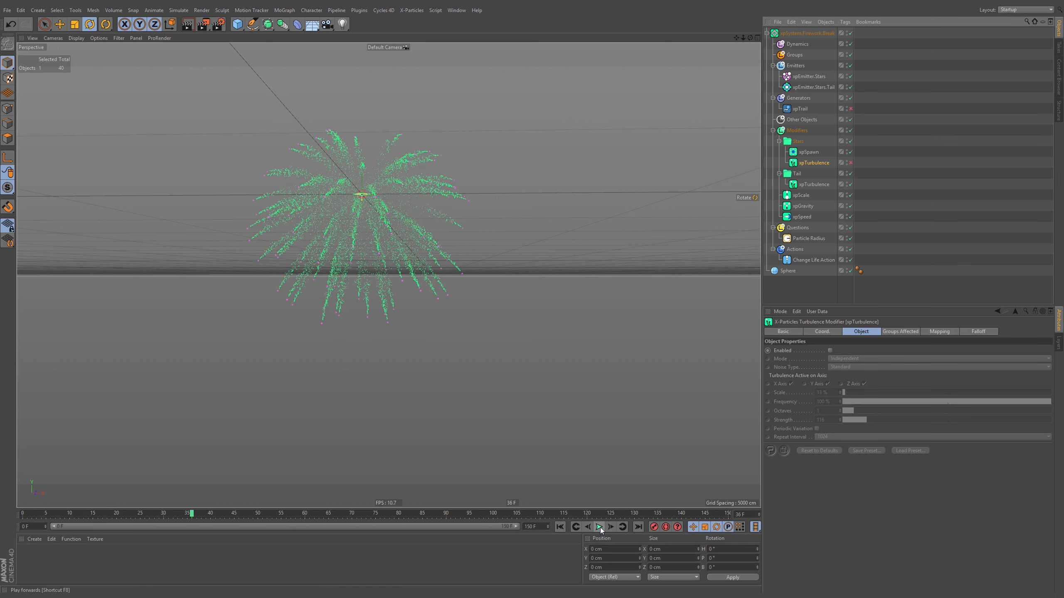
{"action": "left_click", "coordinate": [599, 527]}
Set the Speed of xpEmitter.Stars.Tail to 5 cm with a Variation of 3 cm and replay the simulation up to frame 42.
{"action": "left_click", "coordinate": [821, 184]}
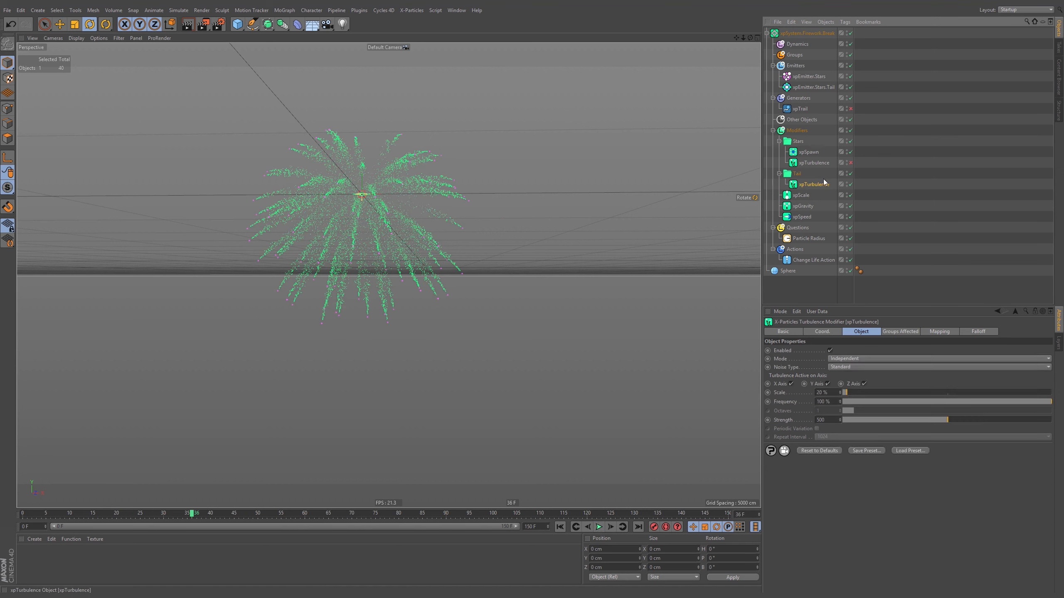
{"action": "left_click", "coordinate": [817, 86]}
{"action": "scroll", "coordinate": [846, 528], "scroll_direction": "down", "scroll_amount": 3}
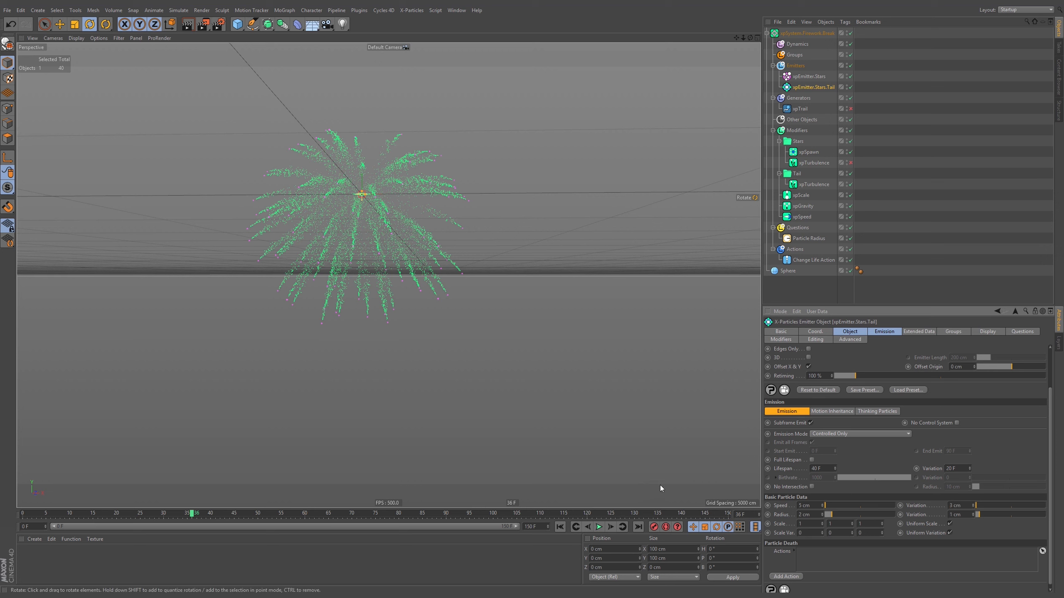
{"action": "left_click", "coordinate": [560, 527]}
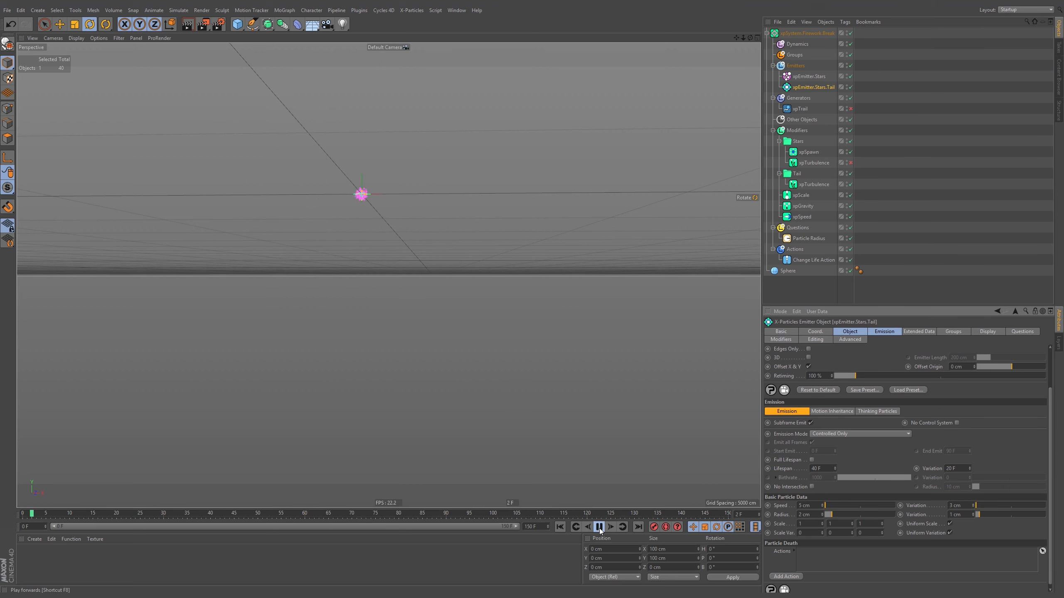
{"action": "left_click", "coordinate": [599, 528]}
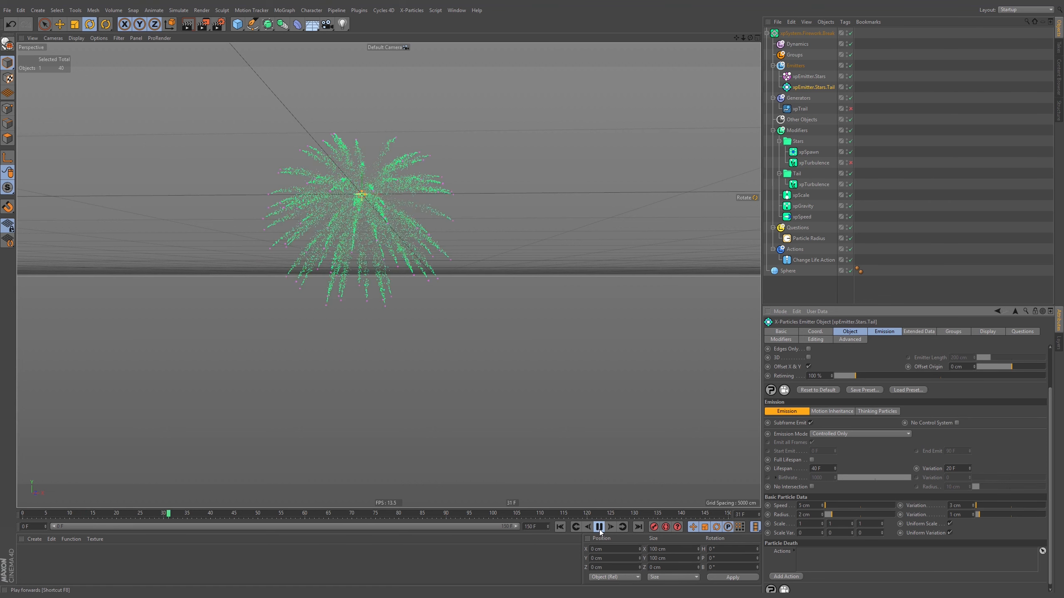
{"action": "left_click", "coordinate": [599, 527]}
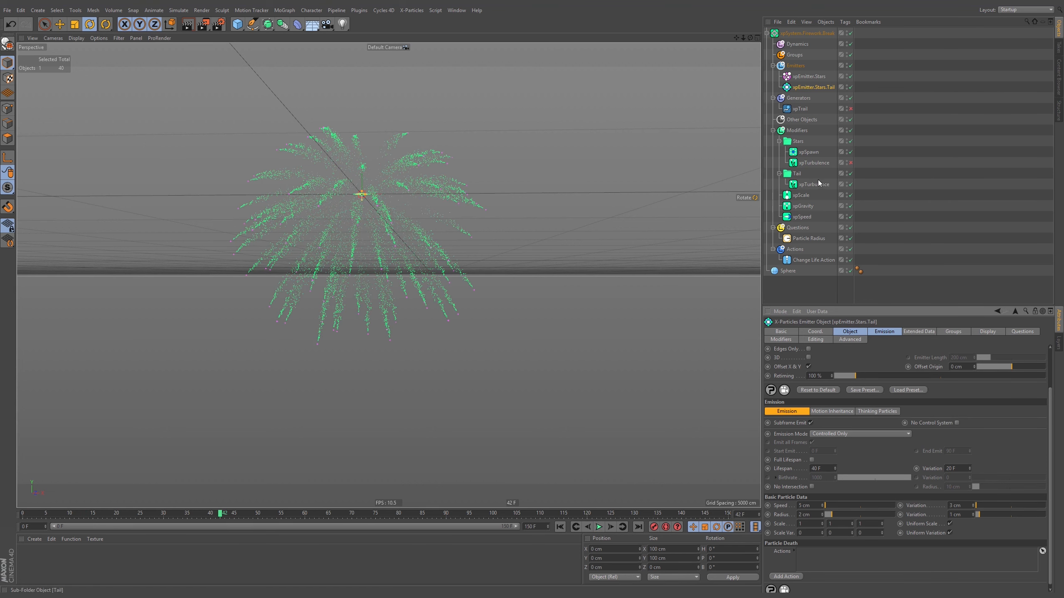
Set the Strength of the Tail sub-folder's xpTurbulence modifier to 50 and replay the simulation.
{"action": "left_click", "coordinate": [812, 184]}
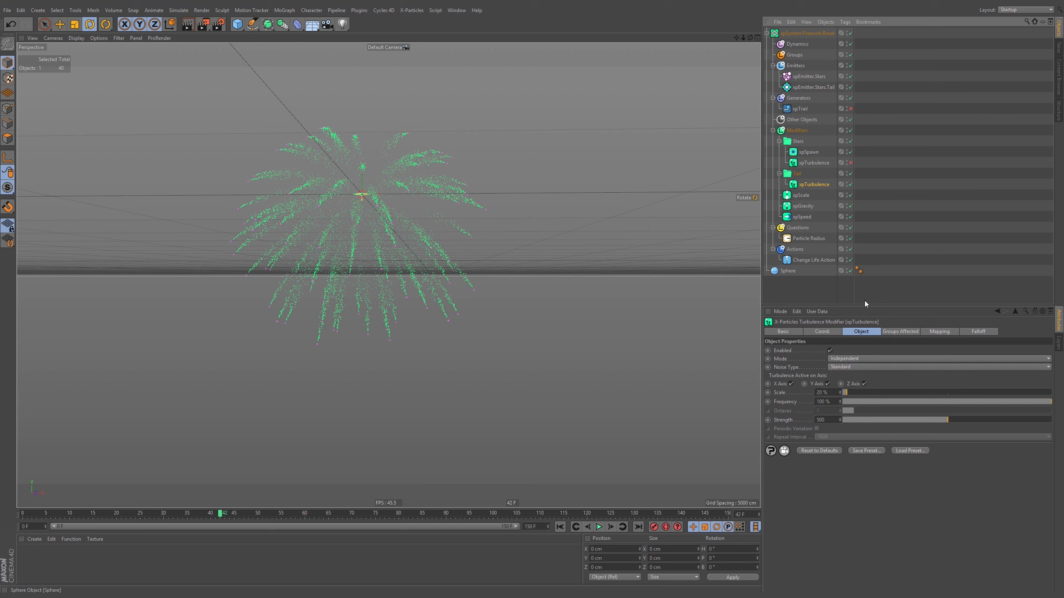
{"action": "double_click", "coordinate": [820, 420]}
{"action": "type", "text": "50"}
{"action": "key", "text": "Return"}
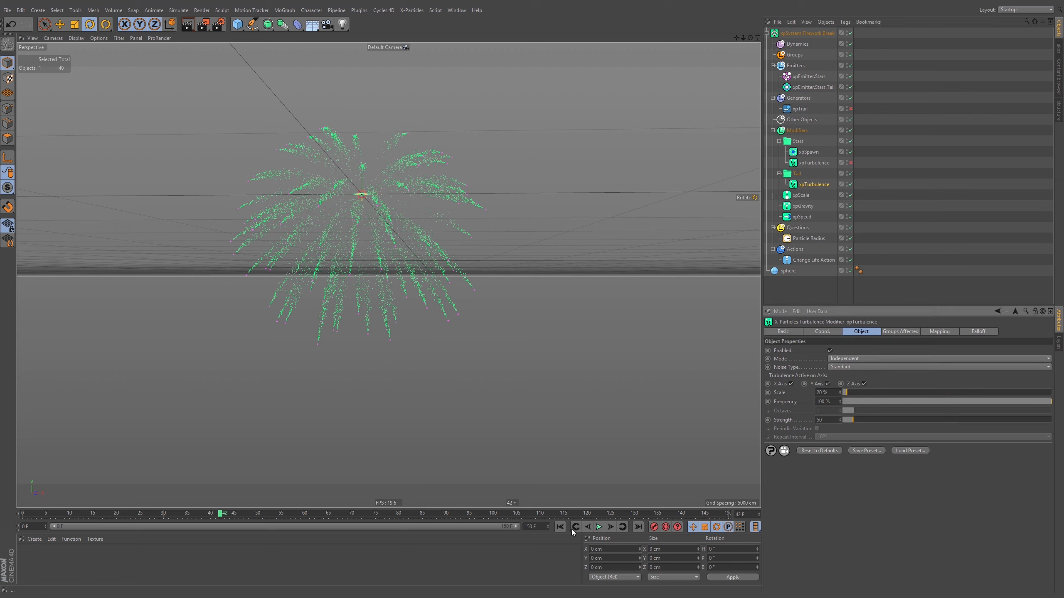
{"action": "left_click", "coordinate": [600, 529]}
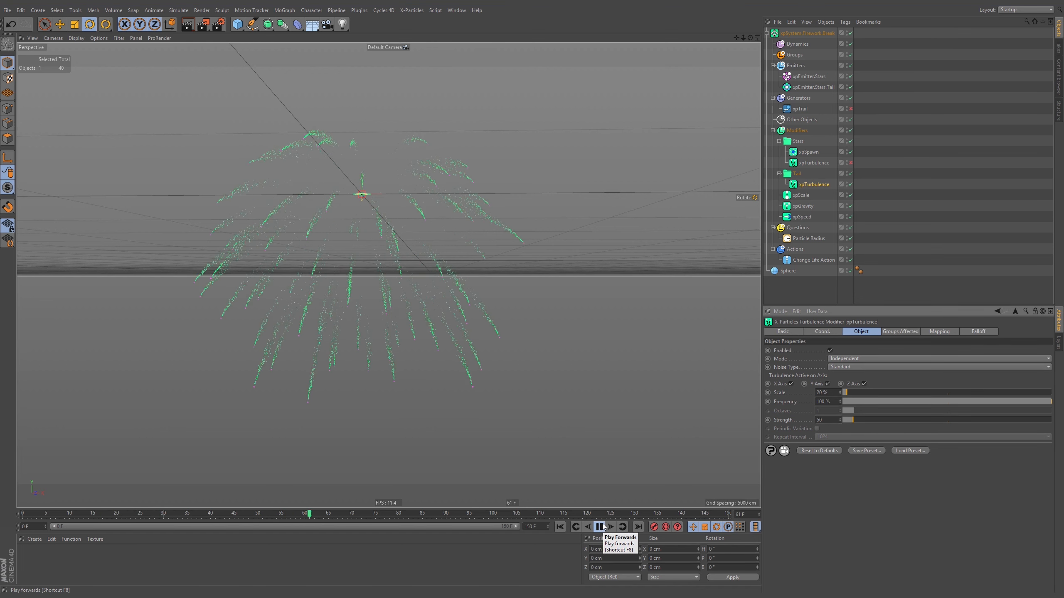
{"action": "left_click", "coordinate": [601, 527]}
{"action": "left_click", "coordinate": [601, 527]}
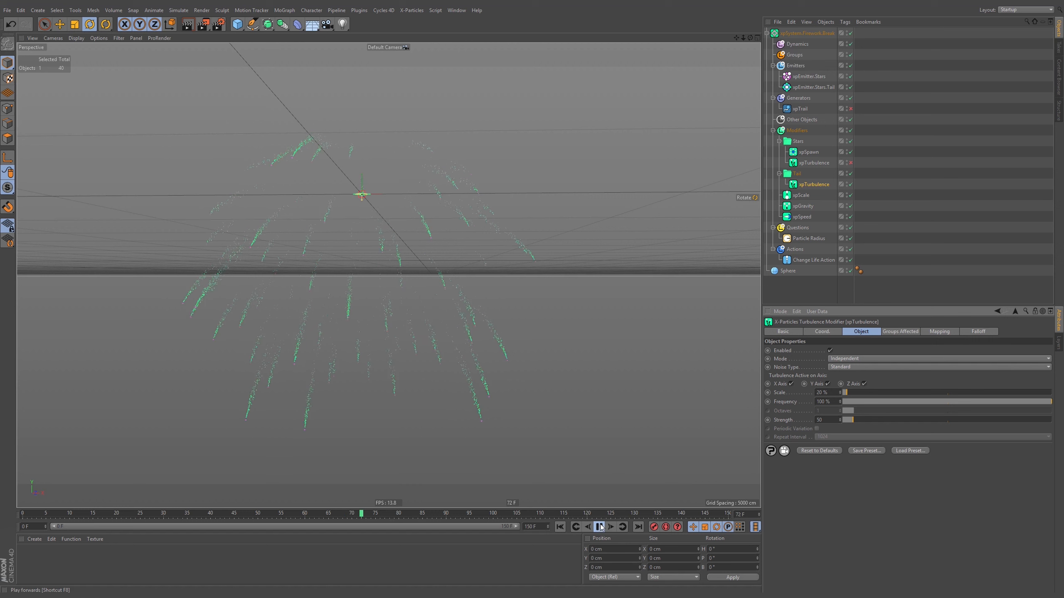
Set the Speed Variation of xpEmitter.Stars to 500 cm and restart the simulation from the first frame.
{"action": "left_click", "coordinate": [809, 76]}
{"action": "left_click", "coordinate": [884, 332]}
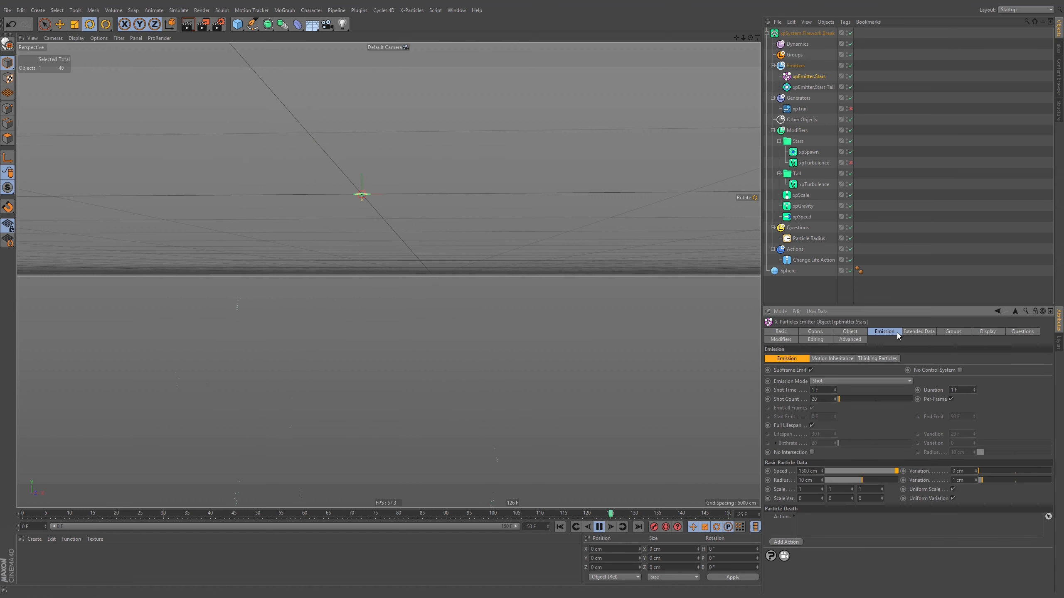
{"action": "left_click", "coordinate": [807, 471]}
{"action": "key", "text": "Tab"}
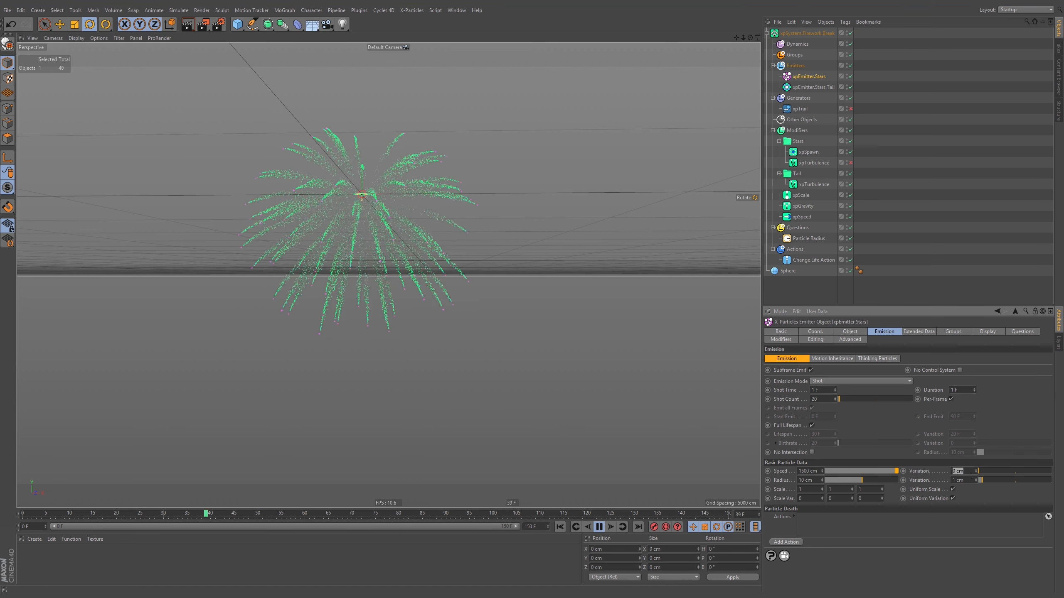
{"action": "type", "text": "500"}
{"action": "key", "text": "Return"}
{"action": "left_click", "coordinate": [561, 526]}
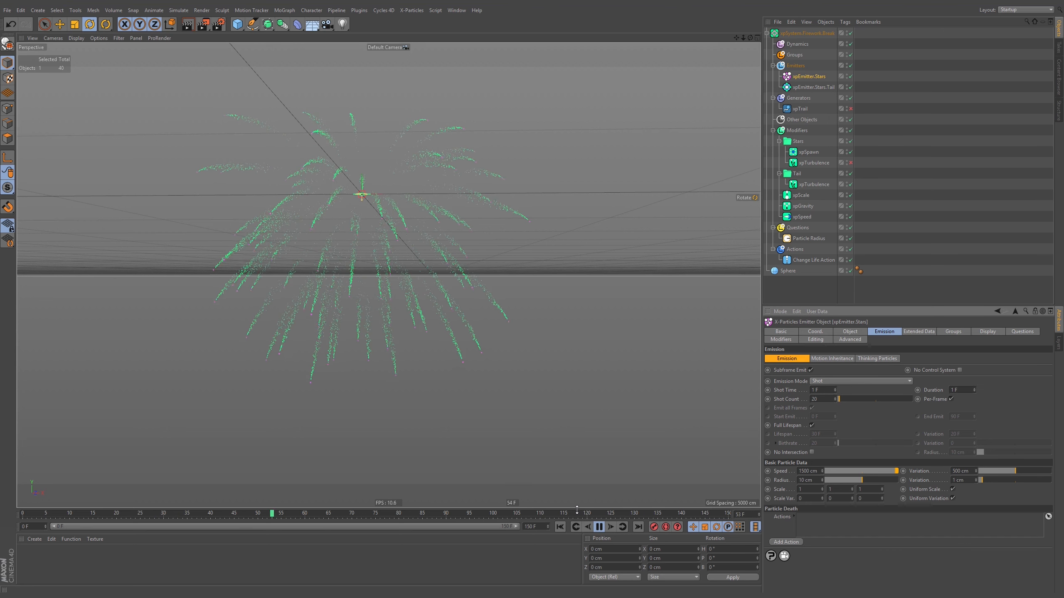
Pause the simulation and rename the xpScale modifier as xpScale.Decay.
{"action": "left_click", "coordinate": [598, 527]}
{"action": "left_click_drag", "start_coordinate": [395, 207], "coordinate": [463, 256], "text": "alt"}
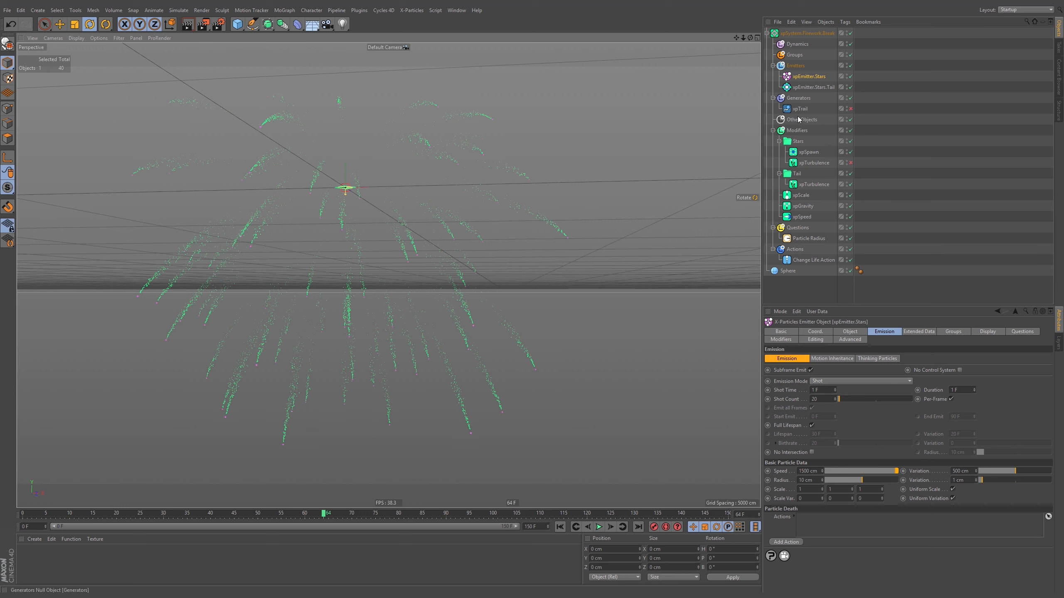
{"action": "left_click", "coordinate": [808, 153]}
{"action": "left_click", "coordinate": [802, 195]}
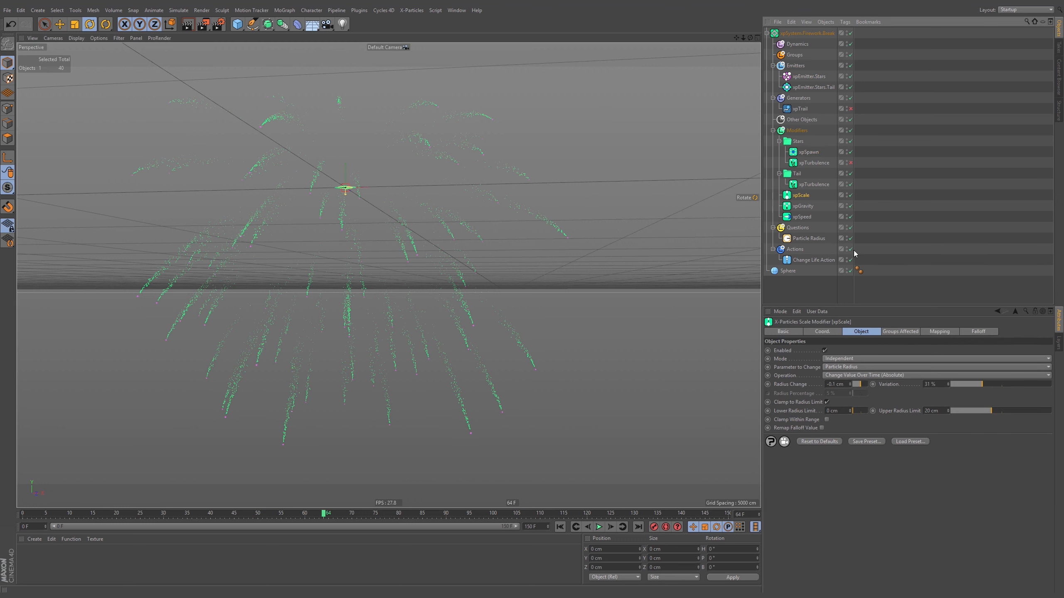
{"action": "double_click", "coordinate": [810, 195]}
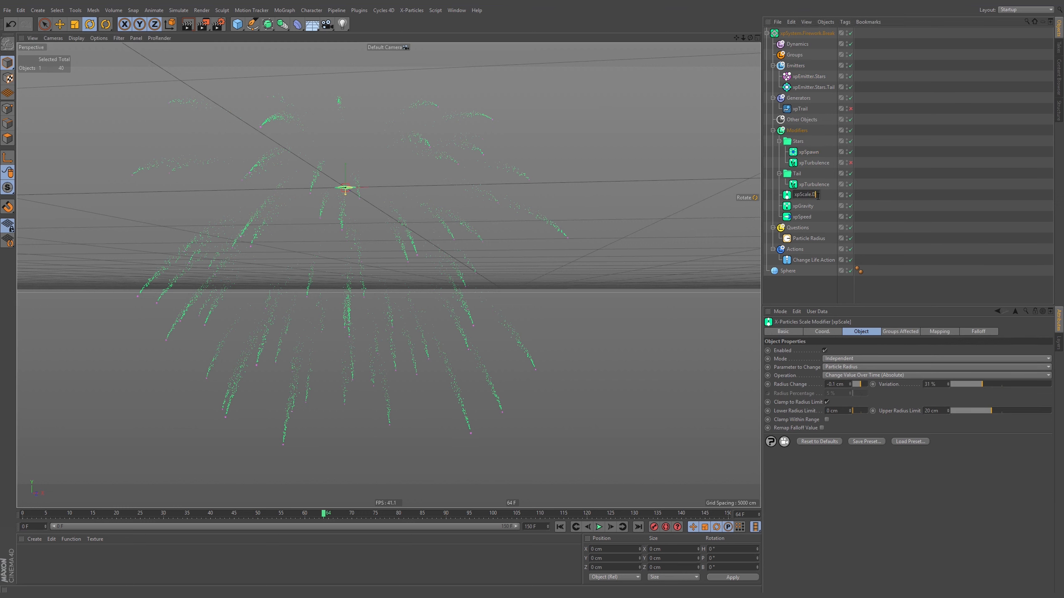
{"action": "type", "text": ".Decay"}
{"action": "key", "text": "Return"}
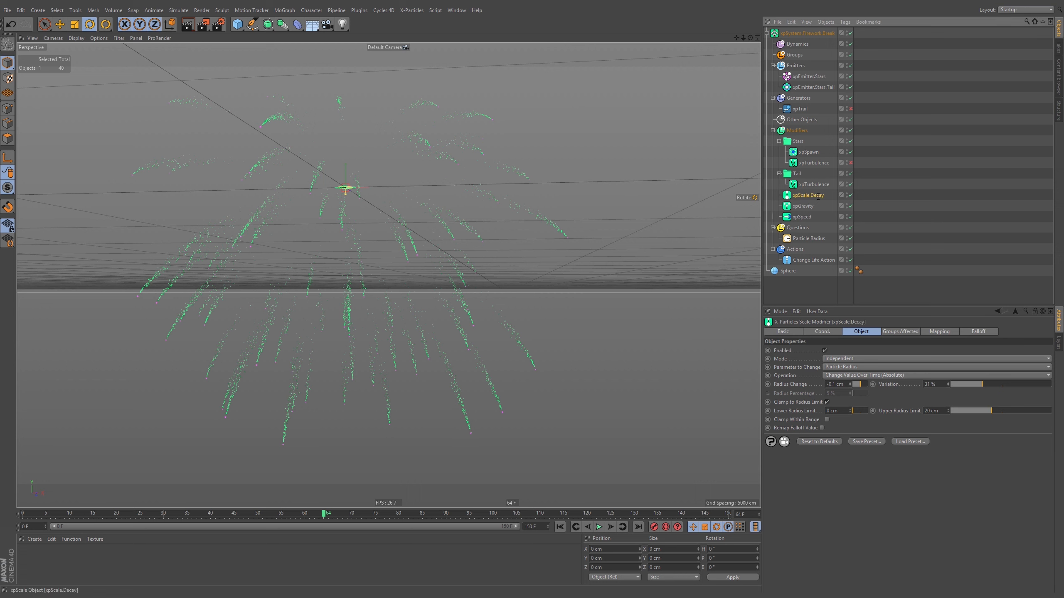
Set the Radius Change of xpScale.Decay to -0.25 cm and replay the simulation up to frame 42.
{"action": "left_click", "coordinate": [779, 142]}
{"action": "left_click", "coordinate": [779, 141]}
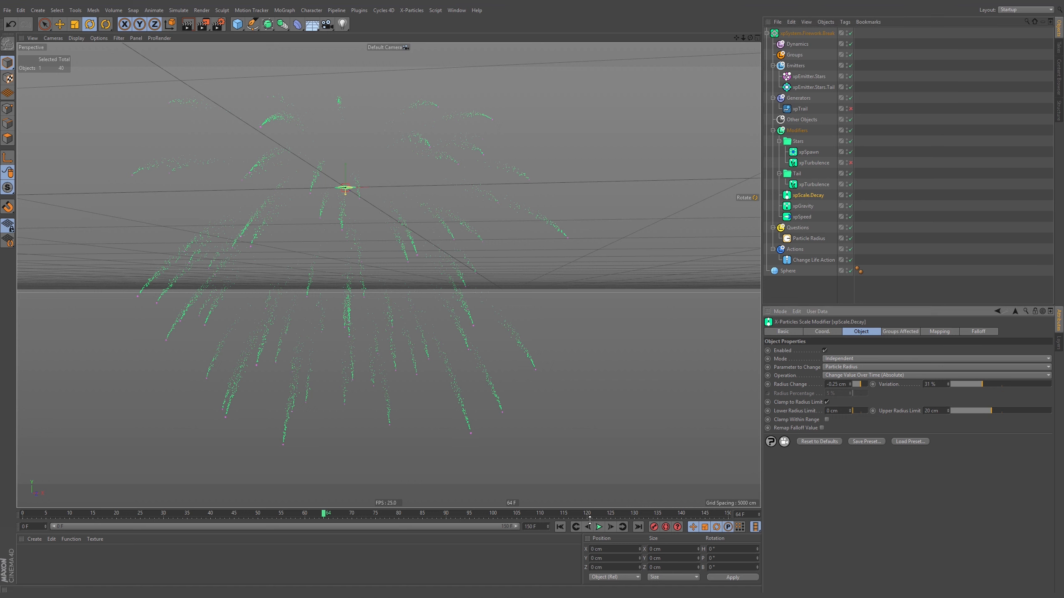
{"action": "left_click", "coordinate": [560, 527]}
{"action": "left_click", "coordinate": [599, 527]}
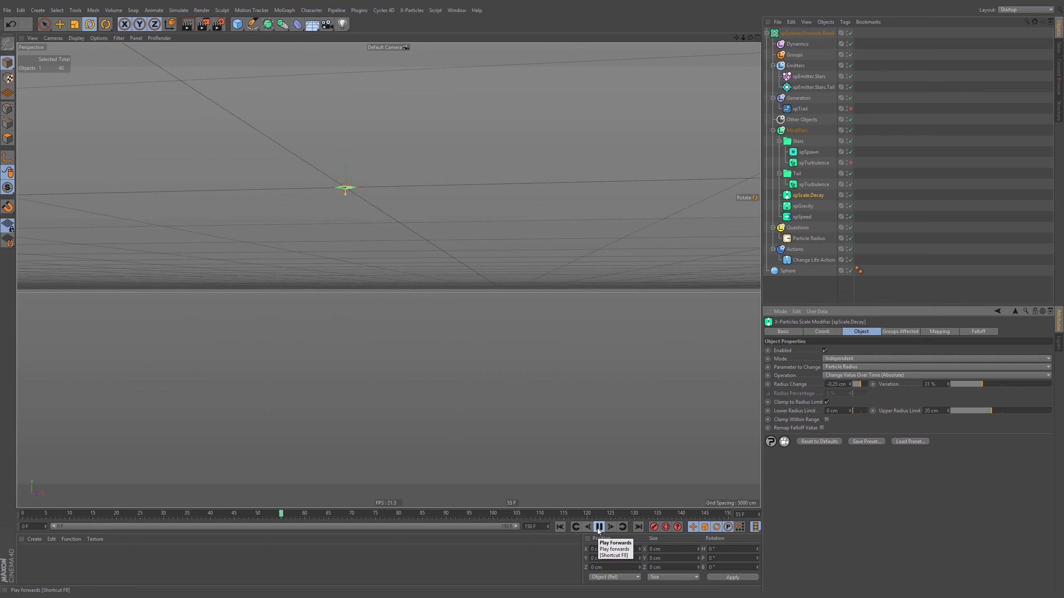
{"action": "left_click", "coordinate": [598, 528]}
{"action": "left_click", "coordinate": [560, 526]}
{"action": "left_click", "coordinate": [599, 527]}
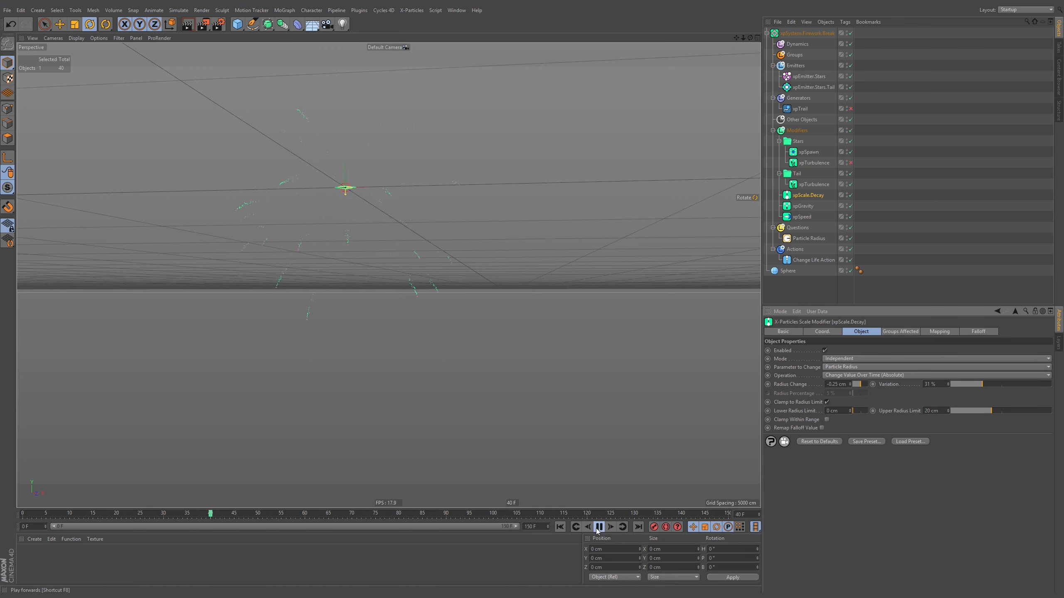
{"action": "left_click", "coordinate": [598, 528]}
Move xpScale.Decay into the Stars sub-folder, place a copy in Tail with Radius Change -0.1 cm, and replay the simulation.
{"action": "left_click_drag", "start_coordinate": [811, 195], "coordinate": [811, 165]}
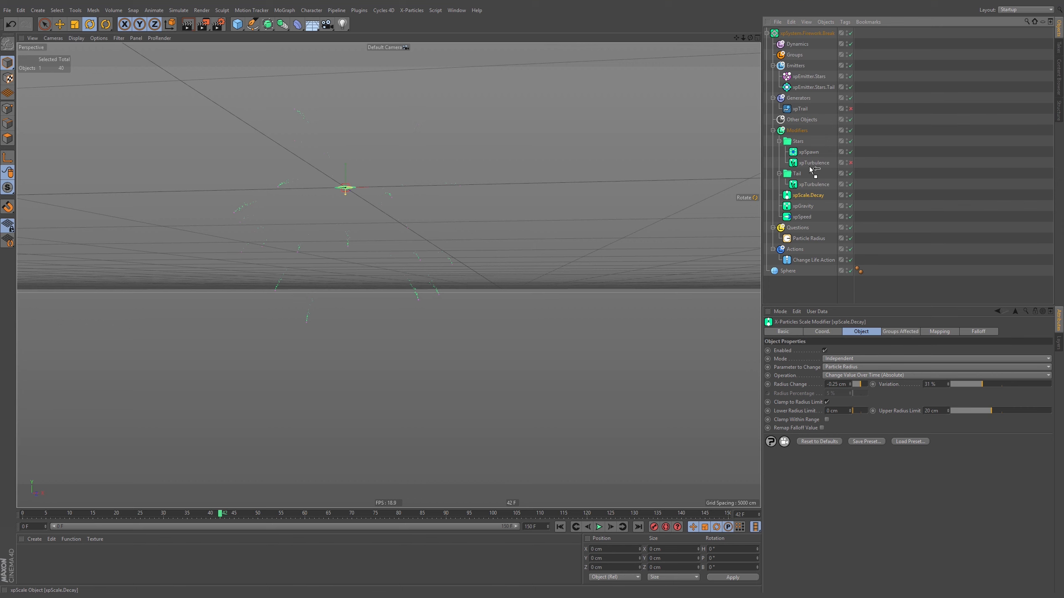
{"action": "left_click_drag", "start_coordinate": [810, 166], "coordinate": [810, 198]}
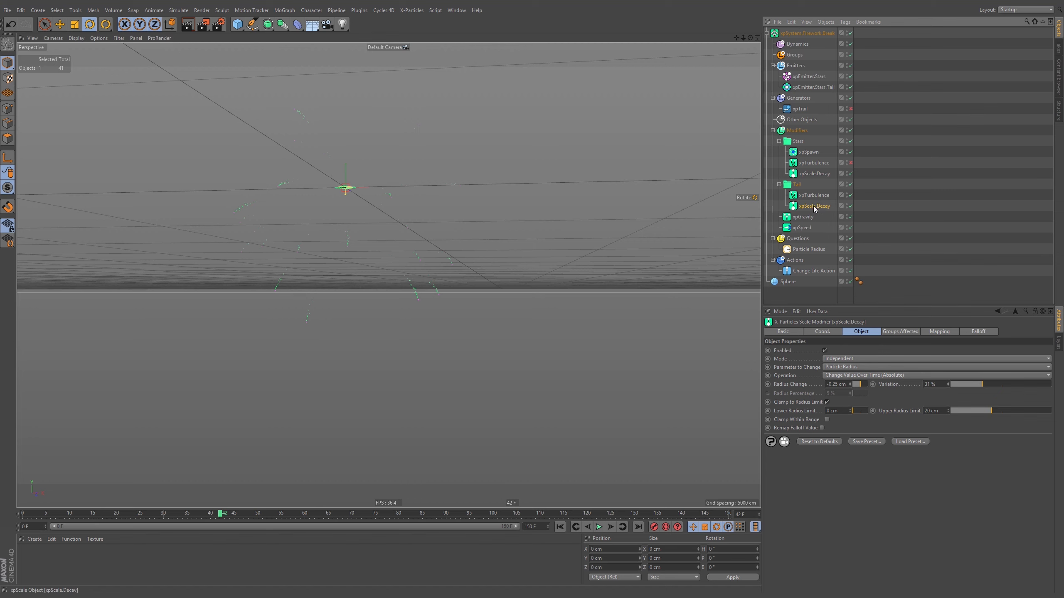
{"action": "left_click_drag", "start_coordinate": [834, 384], "coordinate": [878, 389]}
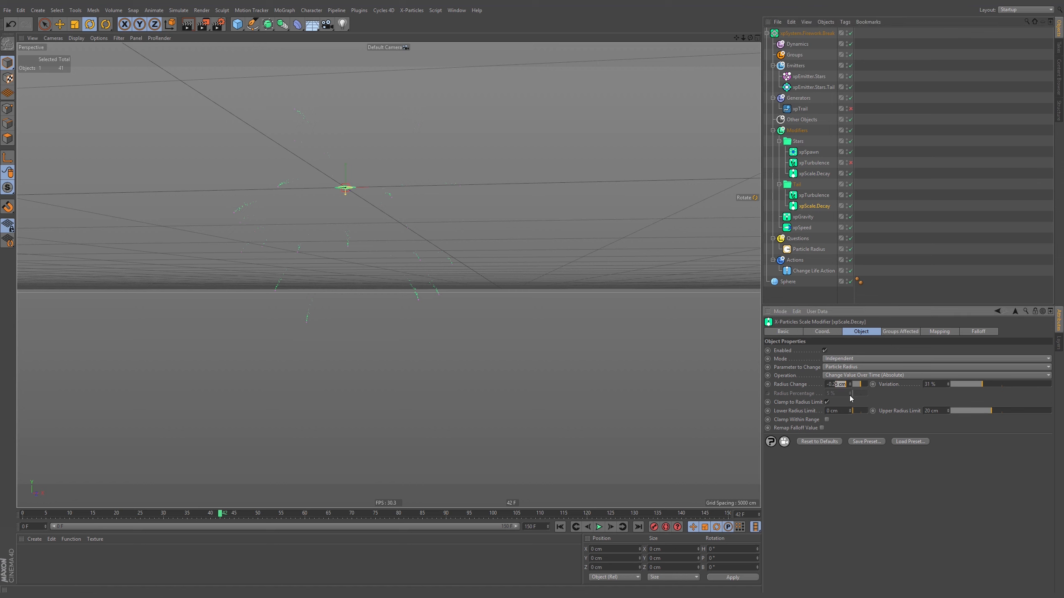
{"action": "left_click", "coordinate": [560, 527]}
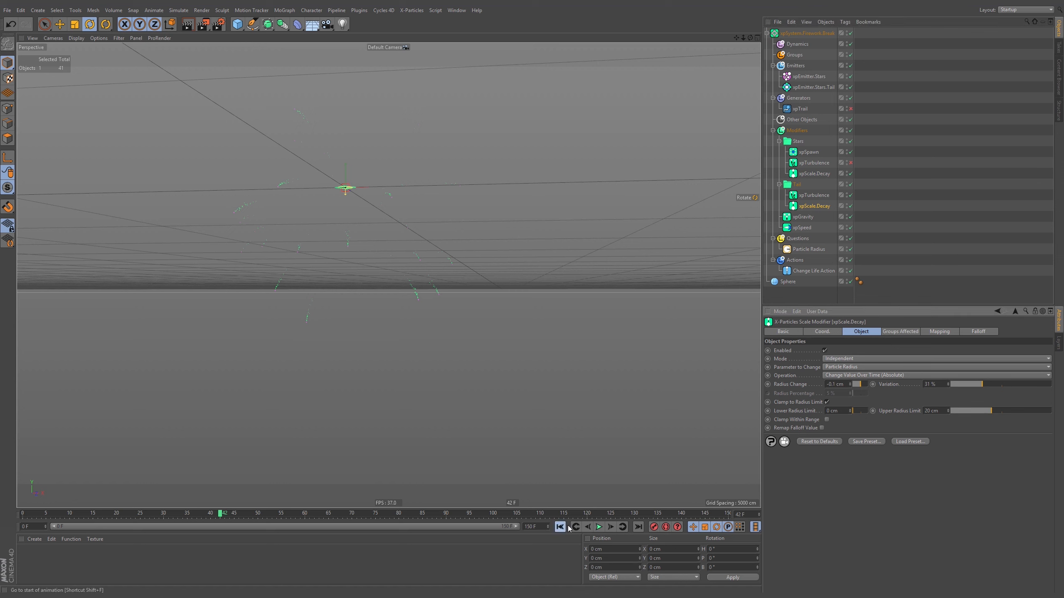
{"action": "left_click", "coordinate": [598, 527]}
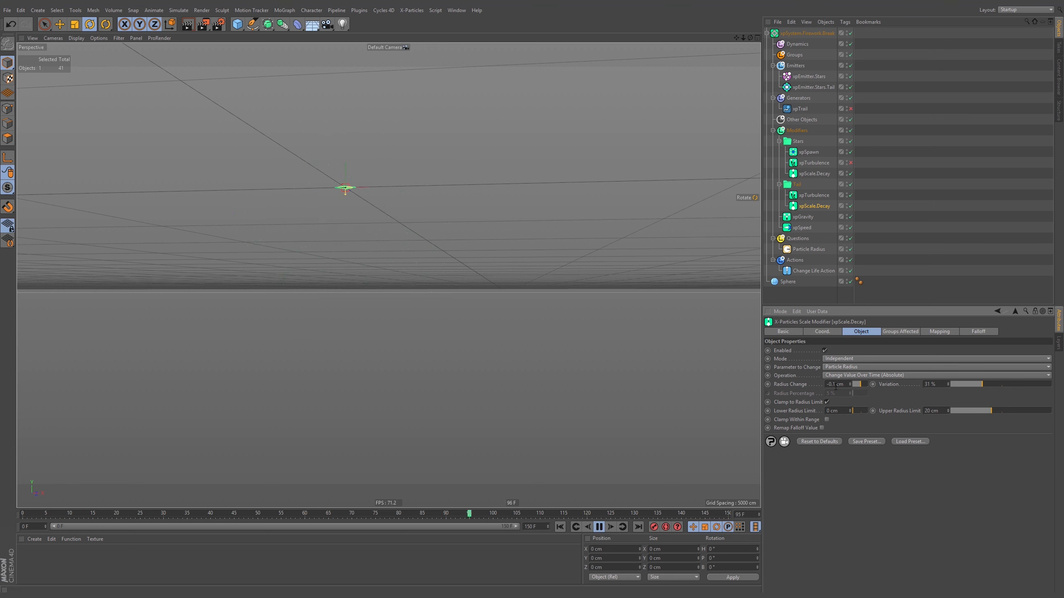
Switch the Tail sub-folder's xpScale.Decay off and back on, and replay the simulation up to frame 18.
{"action": "left_click", "coordinate": [850, 205]}
{"action": "left_click", "coordinate": [560, 527]}
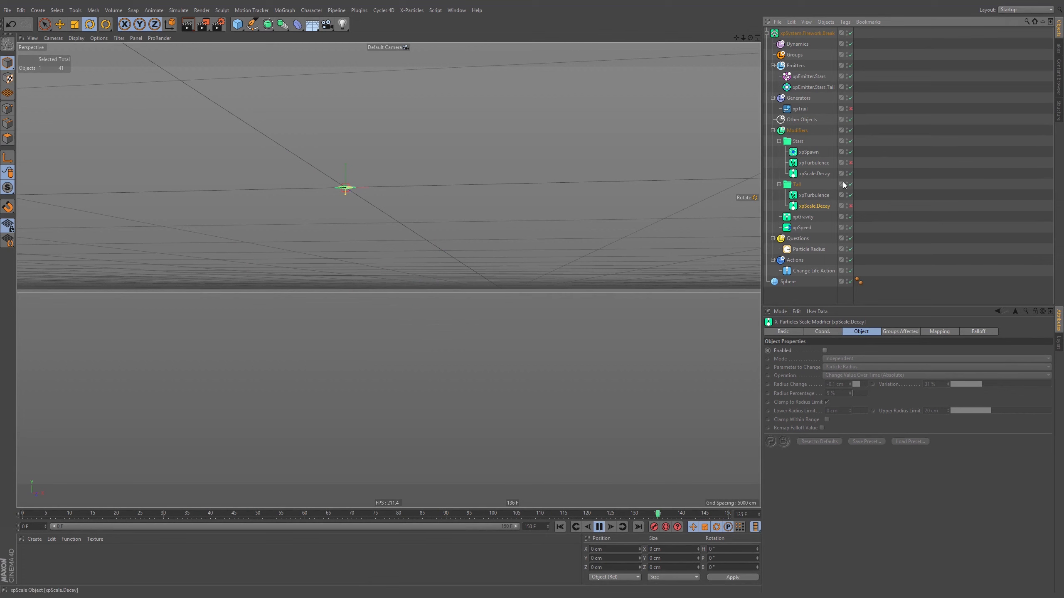
{"action": "left_click", "coordinate": [850, 206]}
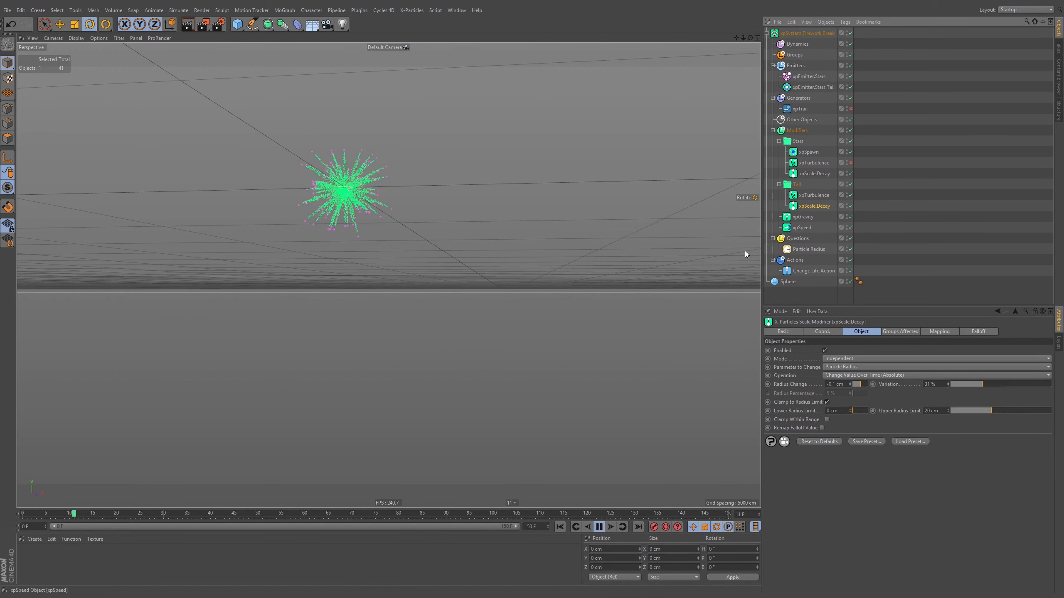
{"action": "left_click", "coordinate": [599, 529]}
{"action": "left_click", "coordinate": [563, 528]}
{"action": "left_click", "coordinate": [604, 527]}
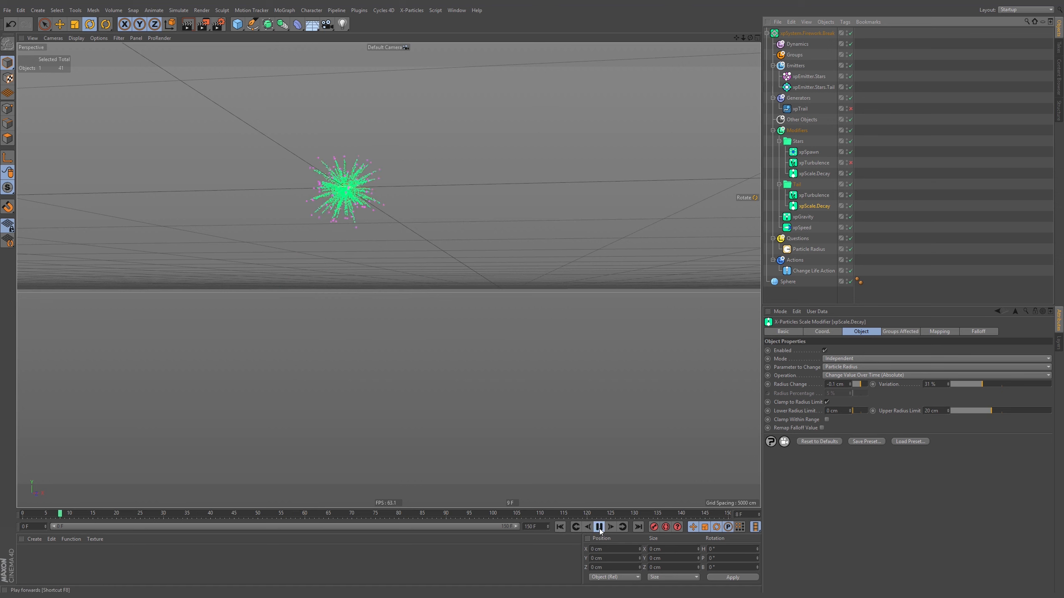
{"action": "left_click", "coordinate": [599, 529]}
Check both emitters' modifier settings and enable Only Modifiers in Same System and Only Deformers in Same System for xpSystem.Firework.Break.
{"action": "left_click", "coordinate": [822, 80]}
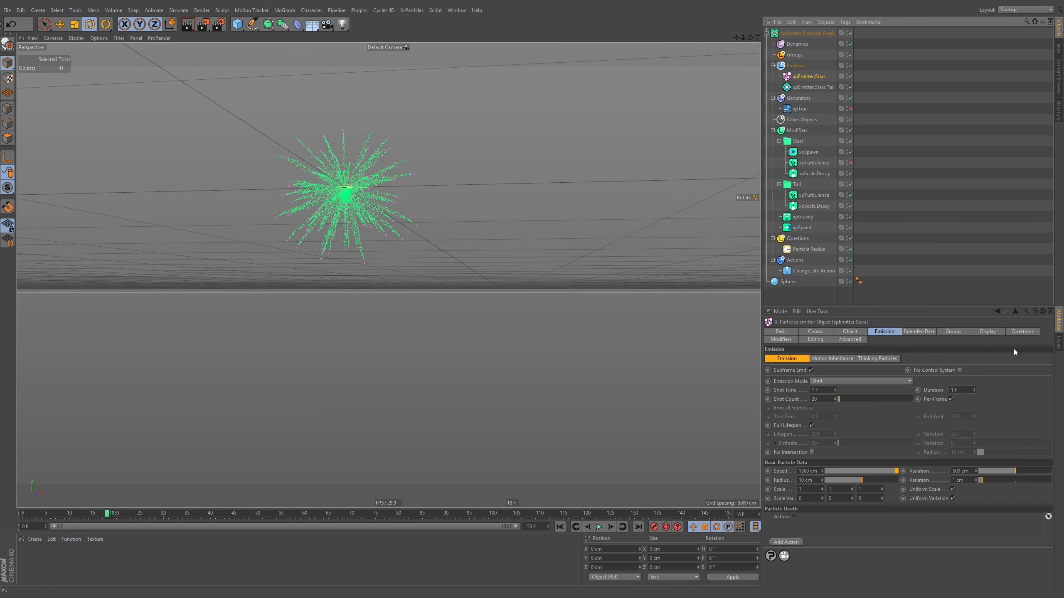
{"action": "left_click", "coordinate": [794, 340]}
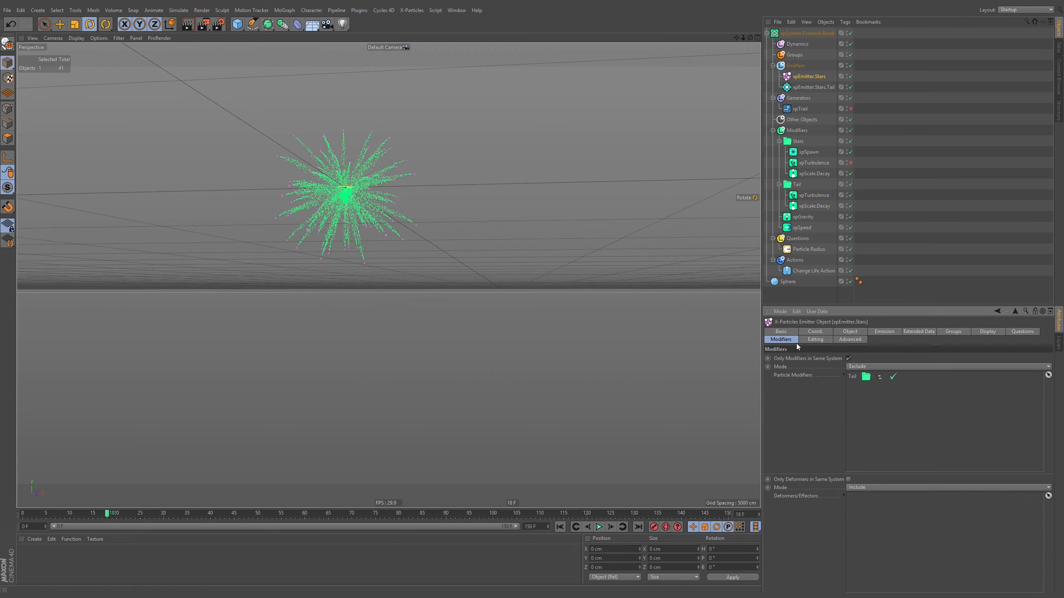
{"action": "left_click", "coordinate": [808, 87]}
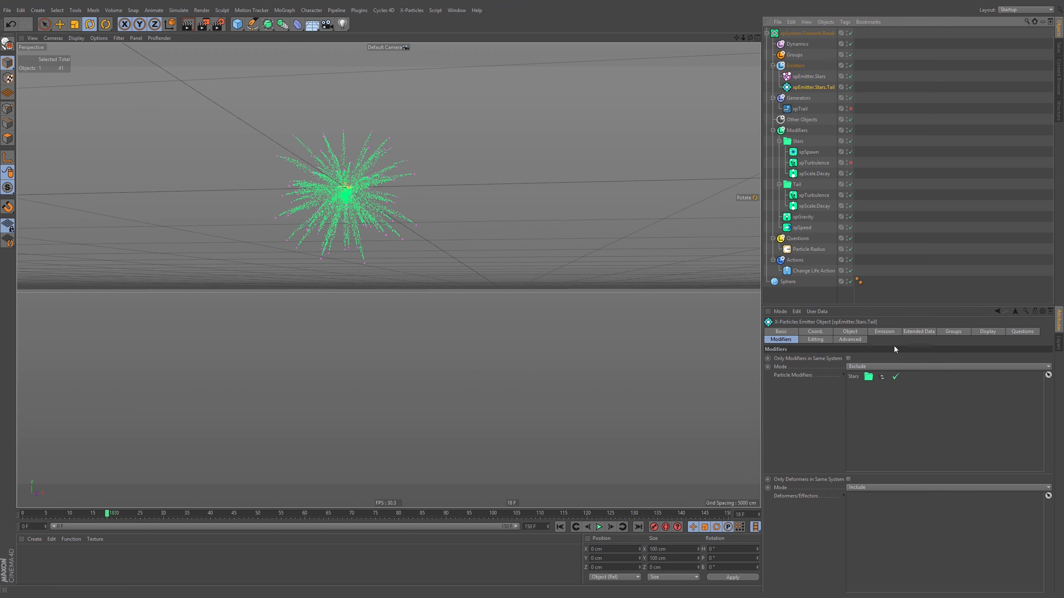
{"action": "left_click", "coordinate": [850, 366]}
{"action": "left_click", "coordinate": [859, 373]}
{"action": "left_click", "coordinate": [816, 31]}
{"action": "left_click", "coordinate": [848, 437]}
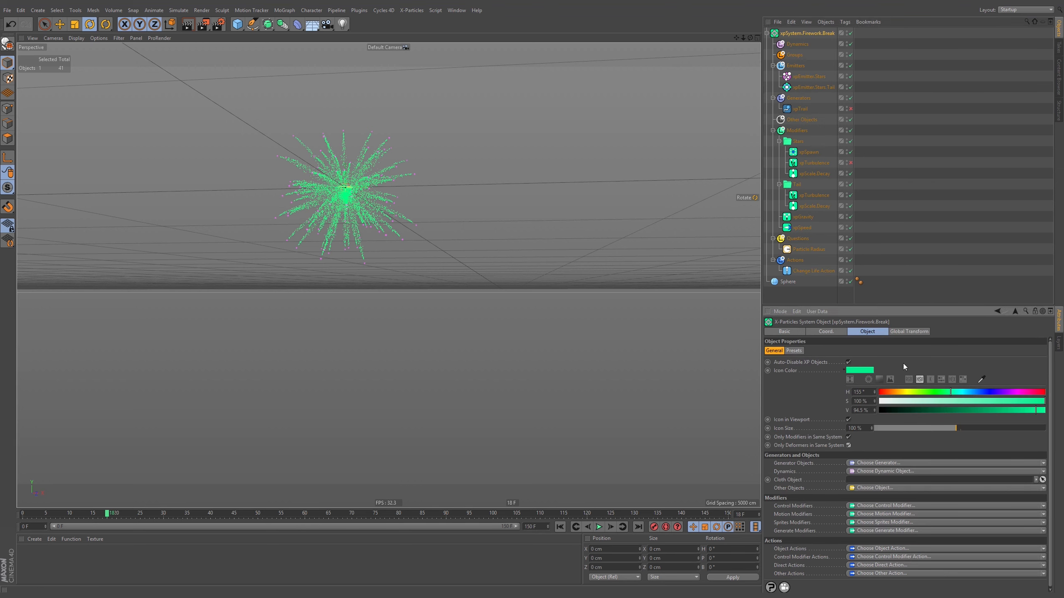
Compare the Same System options and excluded modifiers of xpEmitter.Stars and xpEmitter.Stars.Tail.
{"action": "left_click", "coordinate": [823, 79]}
{"action": "left_click", "coordinate": [822, 88]}
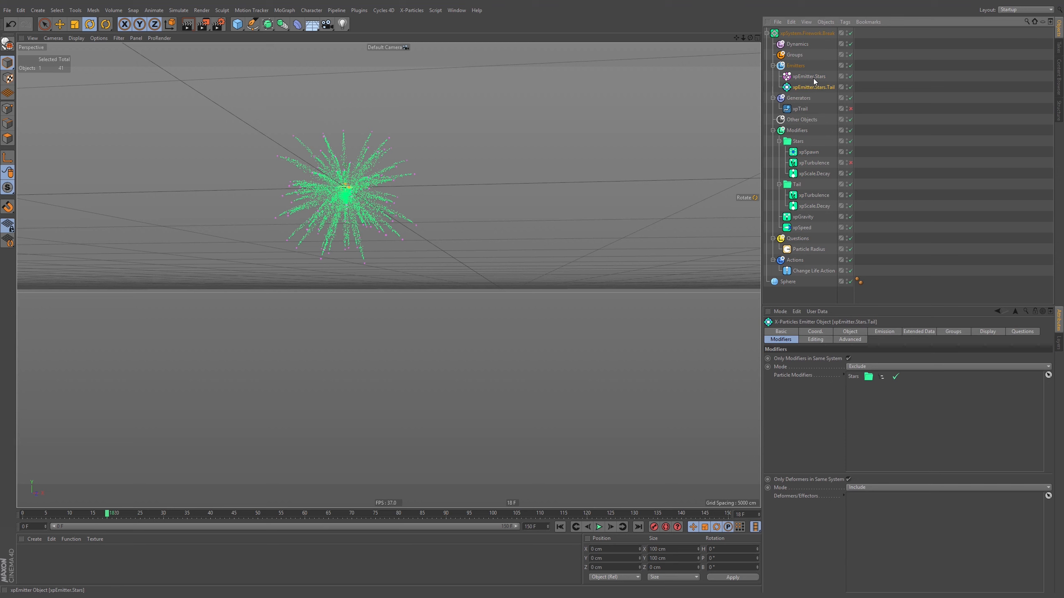
{"action": "left_click", "coordinate": [812, 78]}
{"action": "left_click", "coordinate": [815, 87]}
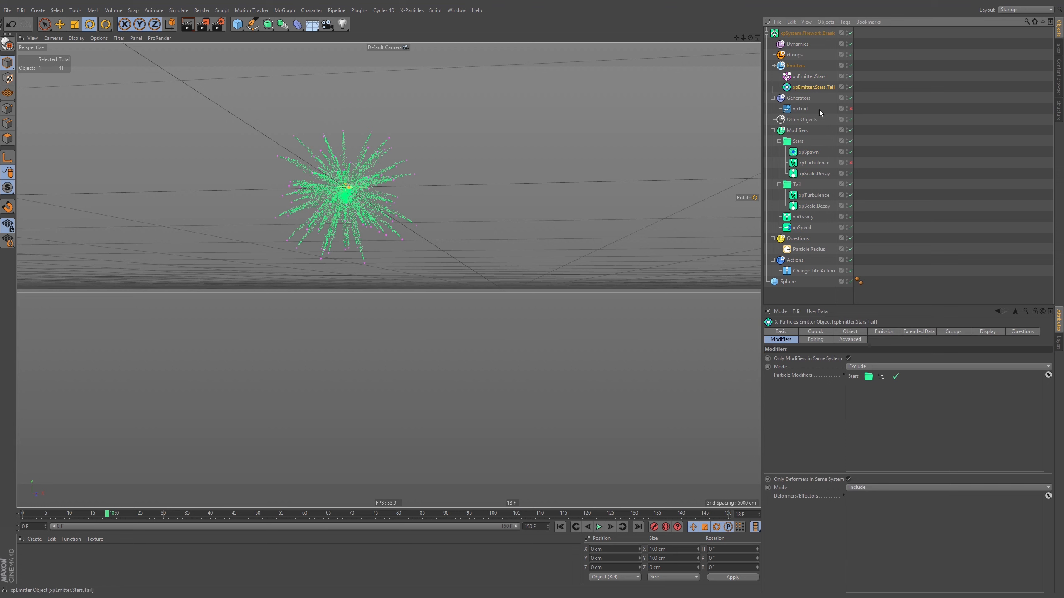
{"action": "left_click", "coordinate": [890, 126]}
{"action": "left_click", "coordinate": [813, 87]}
Replay the simulation up to frame 34 and examine the decaying tails up close.
{"action": "left_click", "coordinate": [560, 527]}
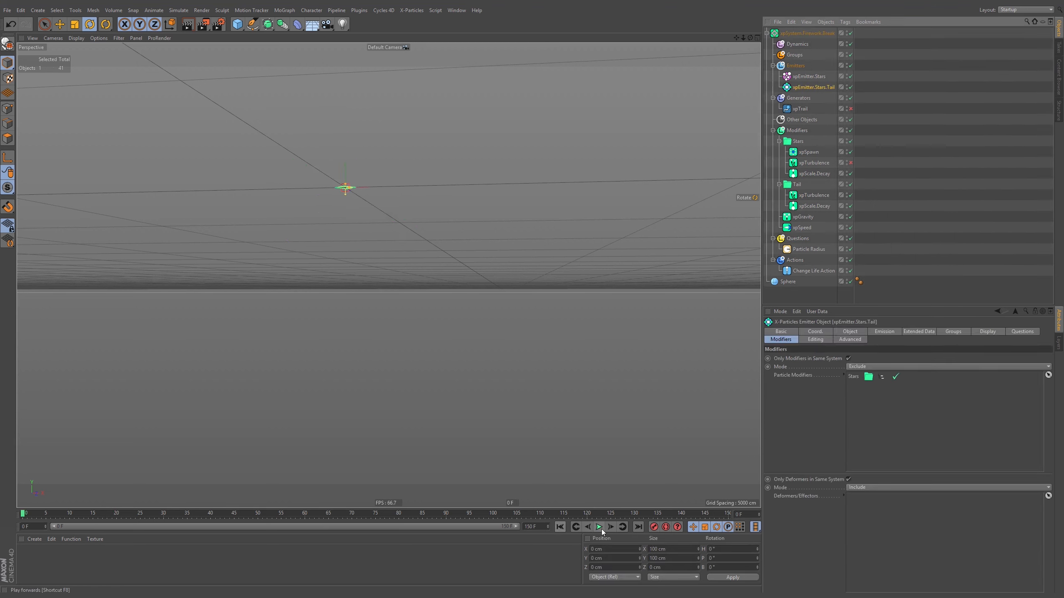
{"action": "left_click", "coordinate": [600, 527]}
{"action": "left_click", "coordinate": [561, 527]}
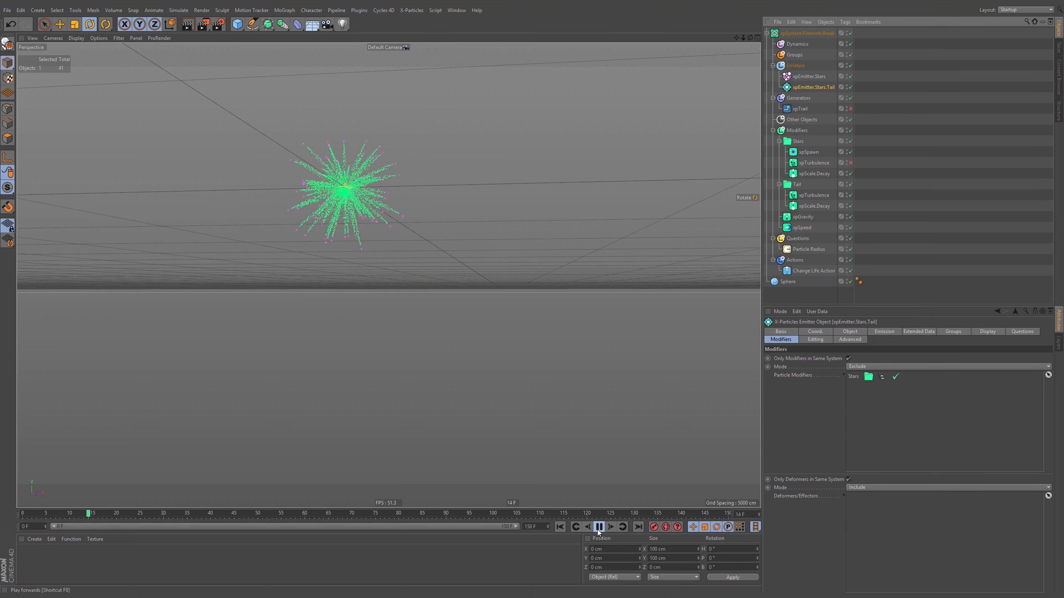
{"action": "left_click", "coordinate": [598, 530]}
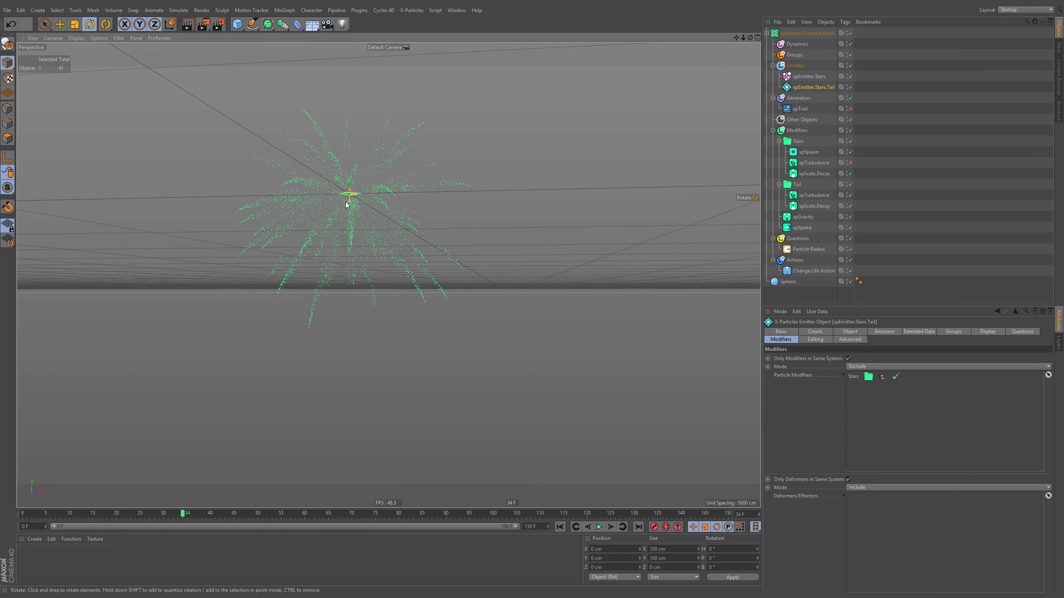
{"action": "mouse_move", "coordinate": [354, 188]}
{"action": "left_mouse_down", "text": "alt"}
{"action": "mouse_move", "coordinate": [398, 194]}
{"action": "mouse_move", "coordinate": [372, 189]}
{"action": "left_mouse_up", "text": "alt"}
{"action": "right_click_drag", "start_coordinate": [371, 191], "coordinate": [384, 190], "text": "alt"}
{"action": "left_click_drag", "start_coordinate": [384, 190], "coordinate": [398, 189], "text": "alt"}
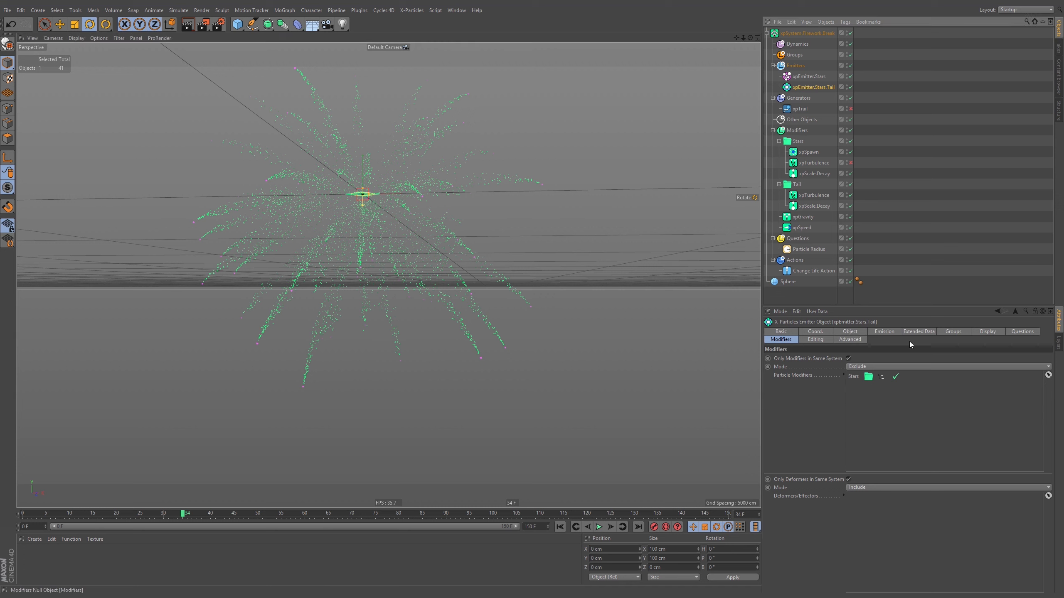
Set the Editor Display of xpEmitter.Stars.Tail to Lines and replay the simulation from the first frame.
{"action": "left_click", "coordinate": [987, 331]}
{"action": "left_click", "coordinate": [853, 456]}
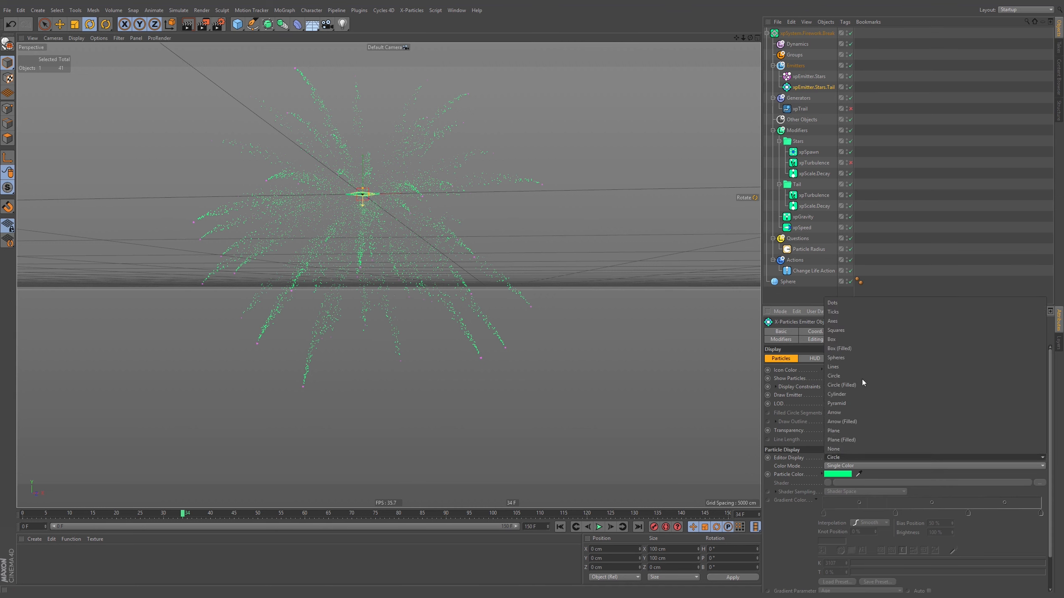
{"action": "left_click", "coordinate": [858, 365]}
{"action": "left_click", "coordinate": [561, 527]}
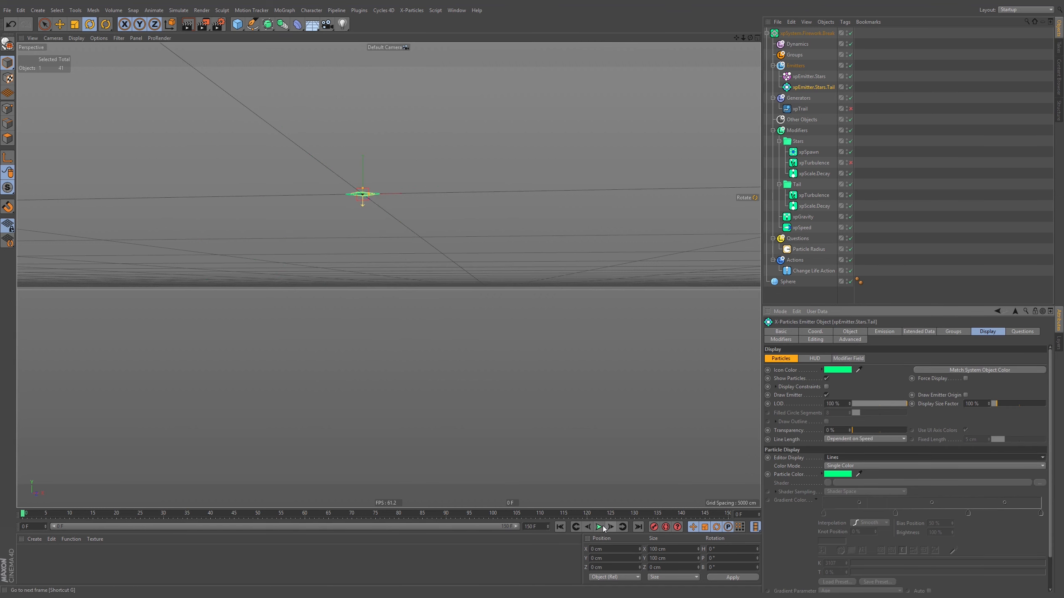
{"action": "left_click", "coordinate": [598, 527]}
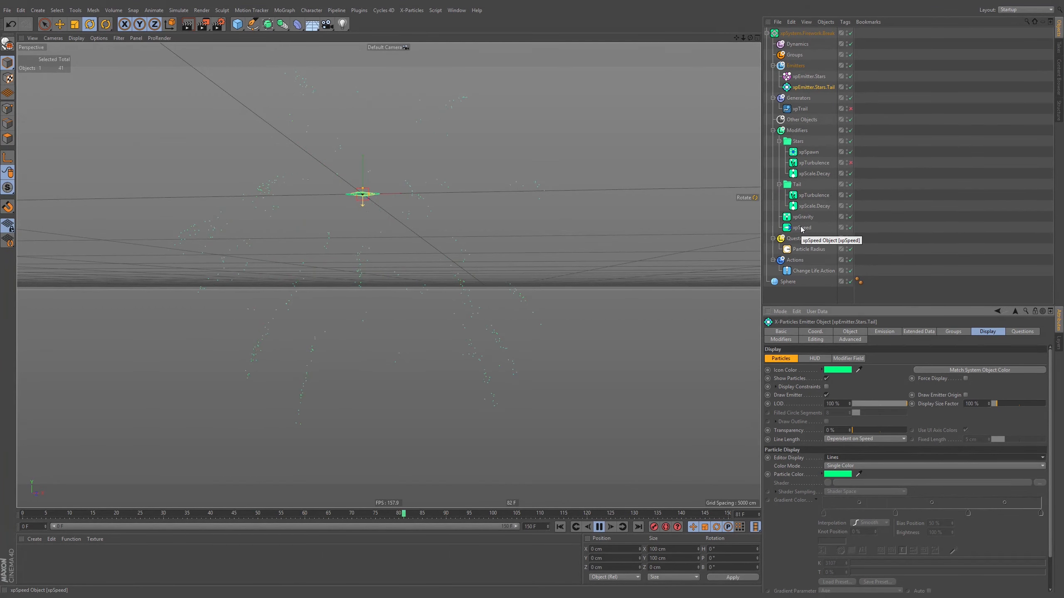
Reorder the Tail sub-folder's xpTurbulence modifier so it sits below xpScale.Decay.
{"action": "left_click_drag", "start_coordinate": [818, 199], "coordinate": [815, 205]}
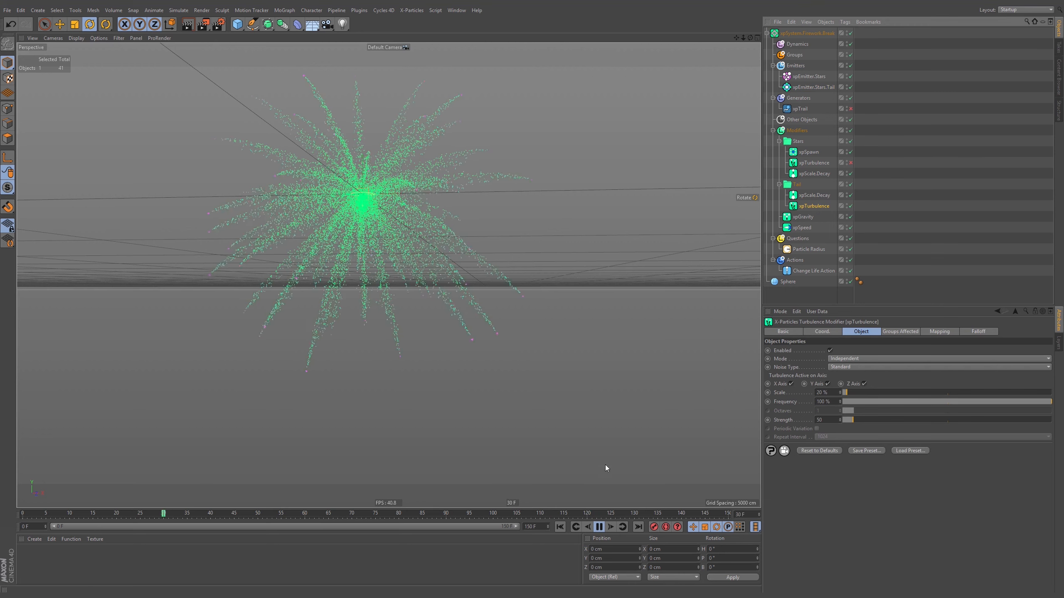
In xpSpeed's radius mapping curve, move the first point to about 0.15 and its tangent handle to about 0.45, then replay the simulation.
{"action": "left_click", "coordinate": [808, 228]}
{"action": "left_click", "coordinate": [943, 331]}
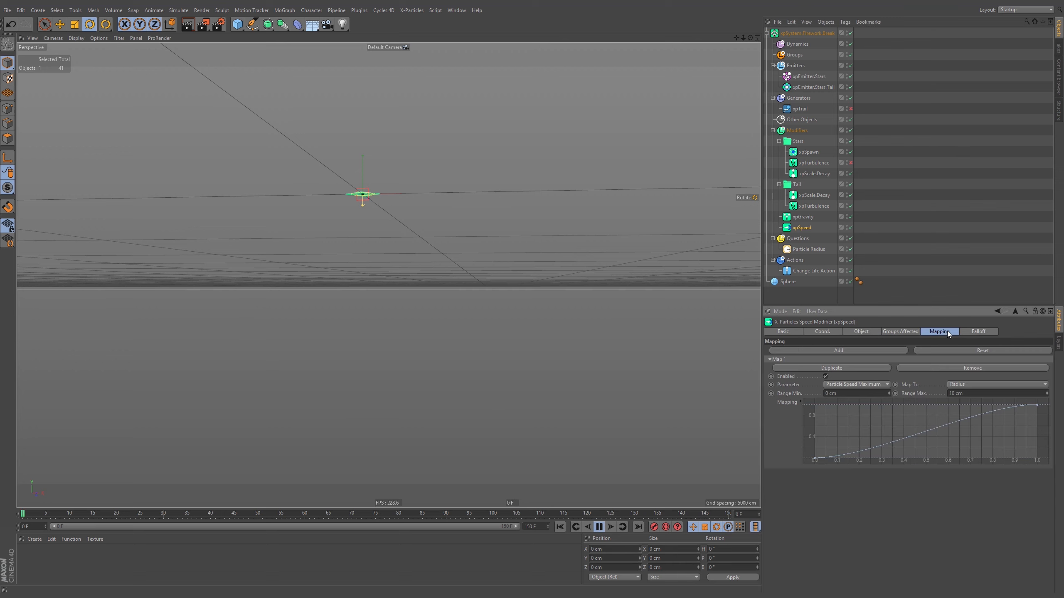
{"action": "left_click_drag", "start_coordinate": [824, 457], "coordinate": [849, 455]}
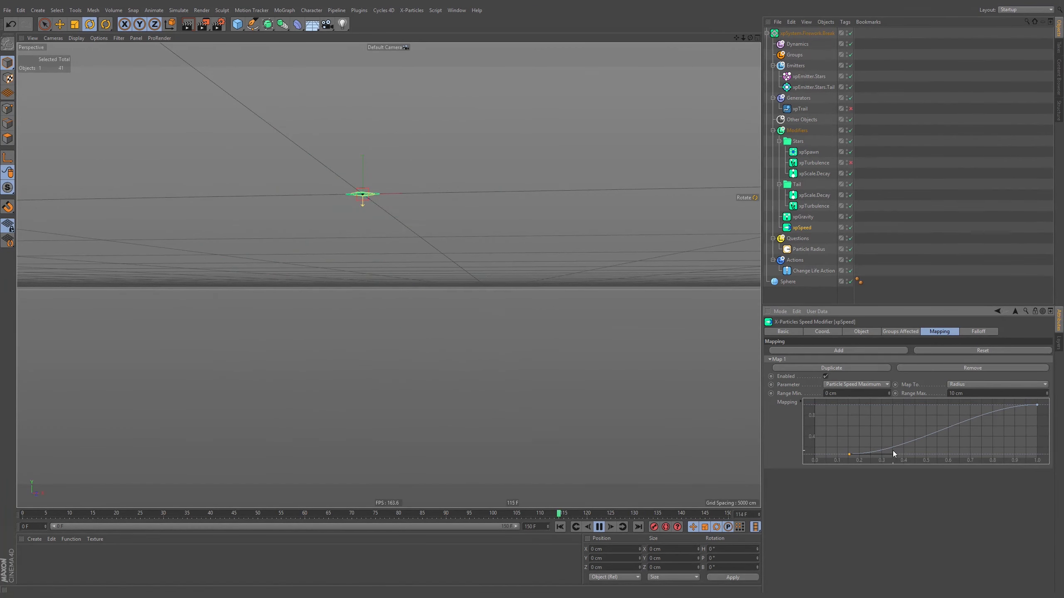
{"action": "left_click_drag", "start_coordinate": [849, 455], "coordinate": [849, 457]}
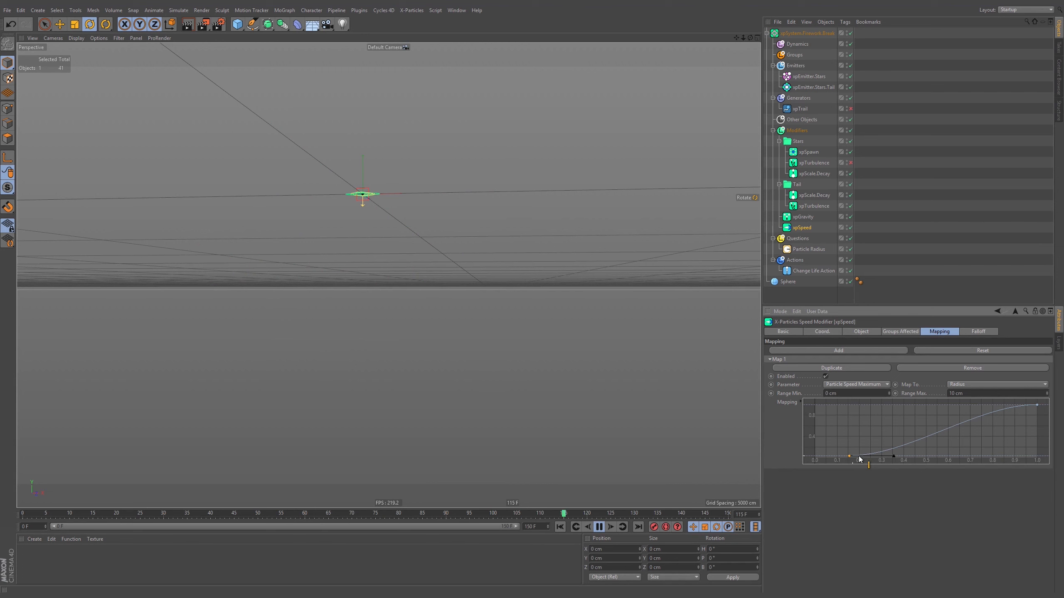
{"action": "left_click_drag", "start_coordinate": [895, 456], "coordinate": [963, 456]}
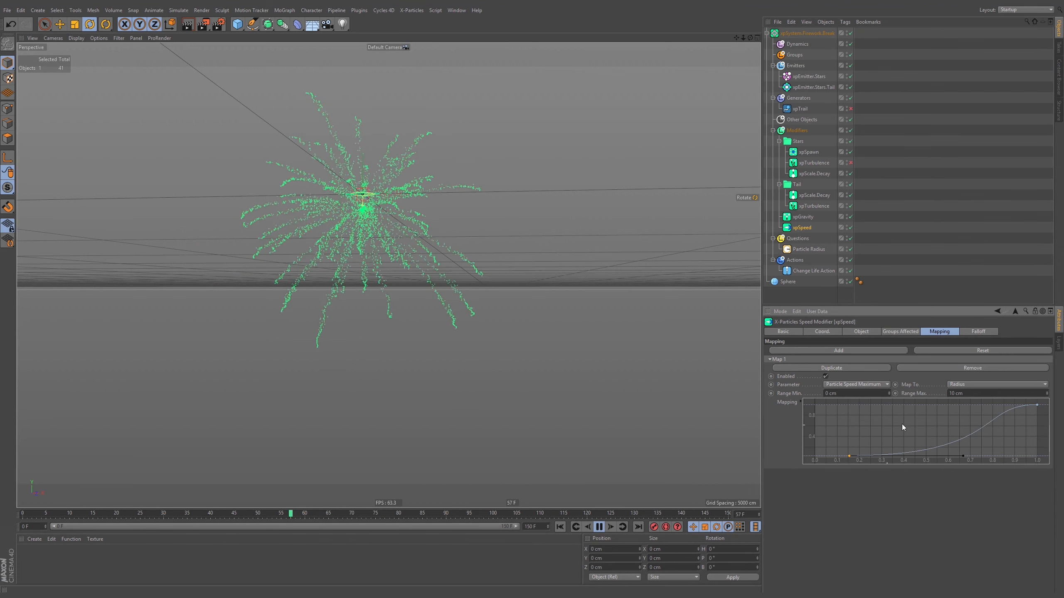
{"action": "left_click_drag", "start_coordinate": [963, 457], "coordinate": [900, 466]}
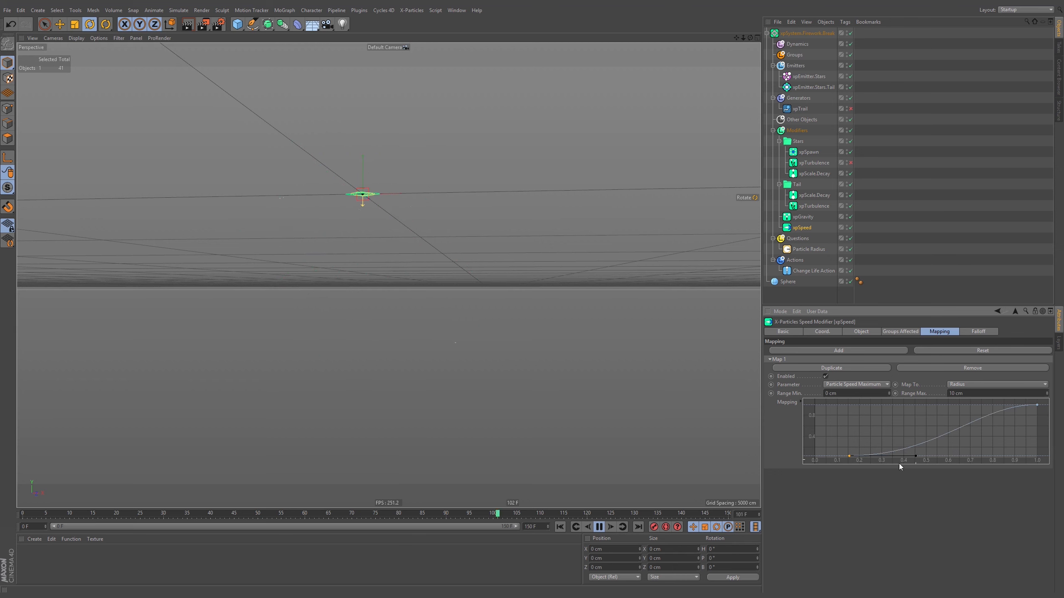
{"action": "left_click", "coordinate": [600, 527]}
{"action": "left_click", "coordinate": [576, 527]}
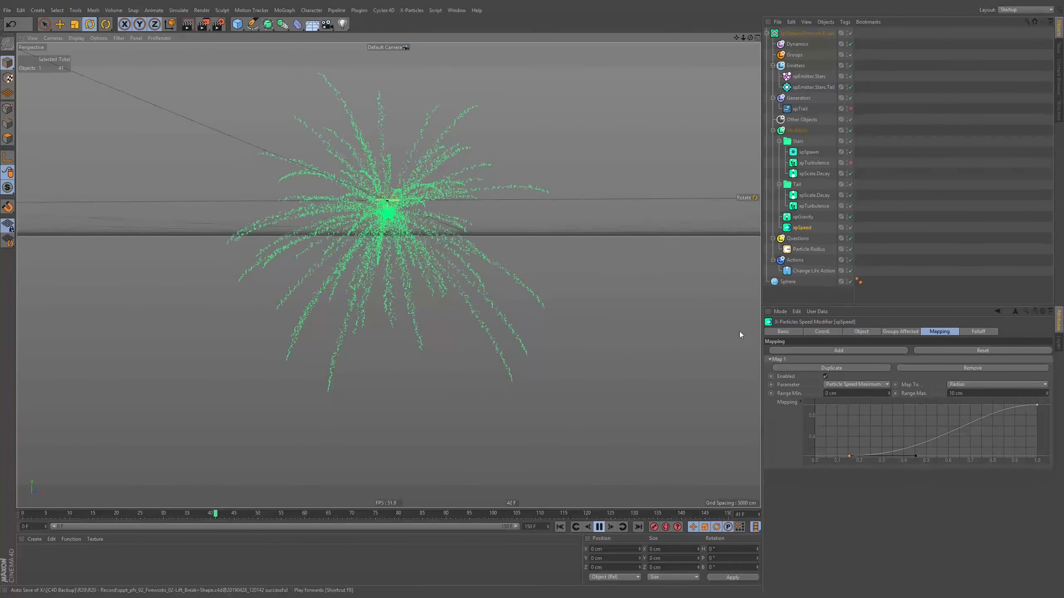
Select the Tail sub-folder's xpTurbulence modifier and replay the firework simulation to examine the break.
{"action": "left_click", "coordinate": [824, 205]}
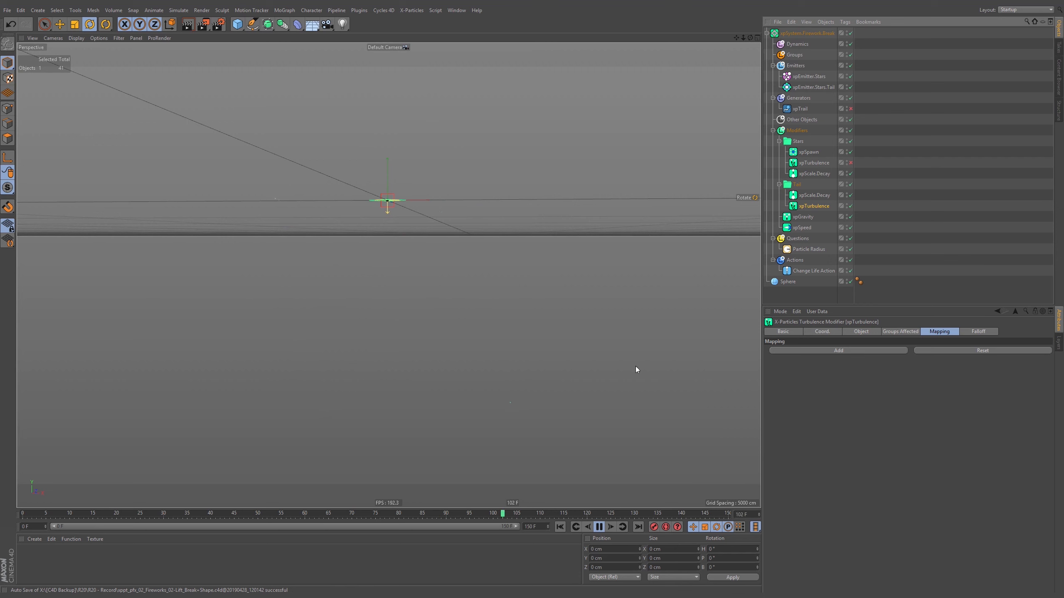
{"action": "left_click", "coordinate": [600, 527]}
{"action": "left_click", "coordinate": [599, 527]}
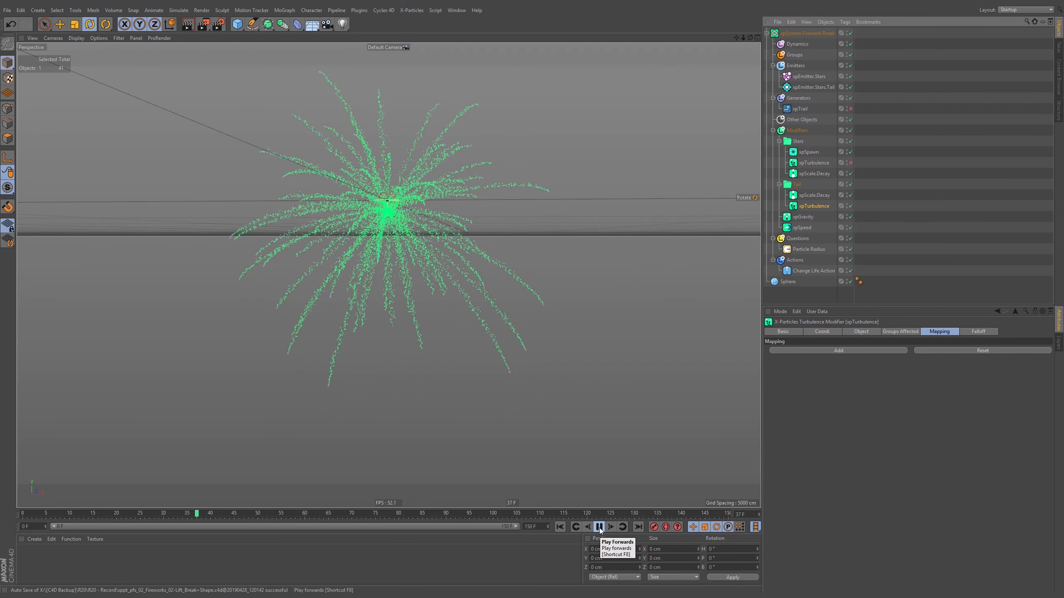
Move the Sphere into the Other Objects folder of the X-Particles system and stop the playback.
{"action": "left_click", "coordinate": [788, 281]}
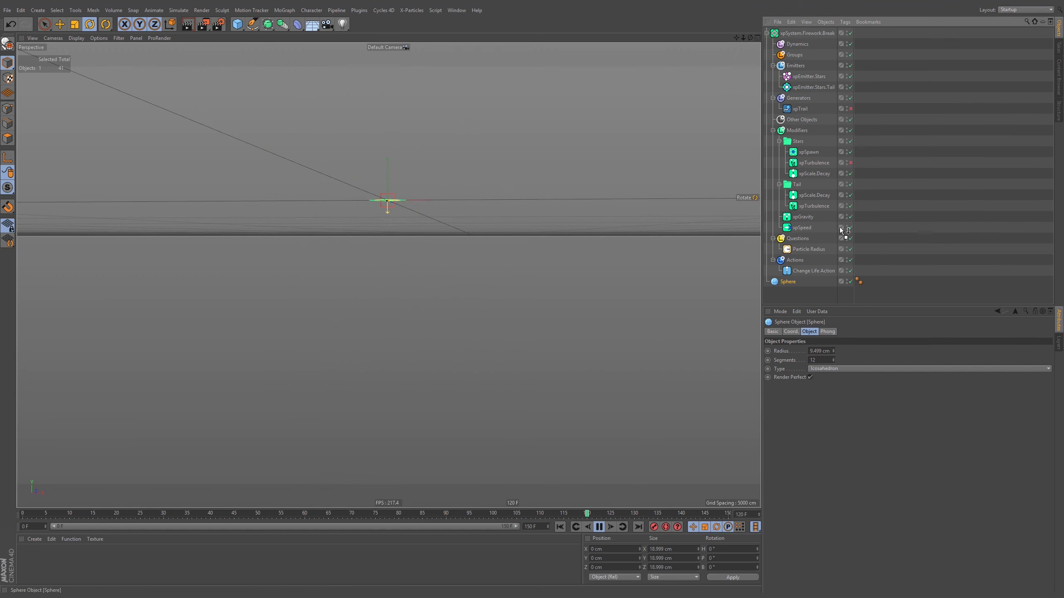
{"action": "left_click_drag", "start_coordinate": [803, 122], "coordinate": [801, 119]}
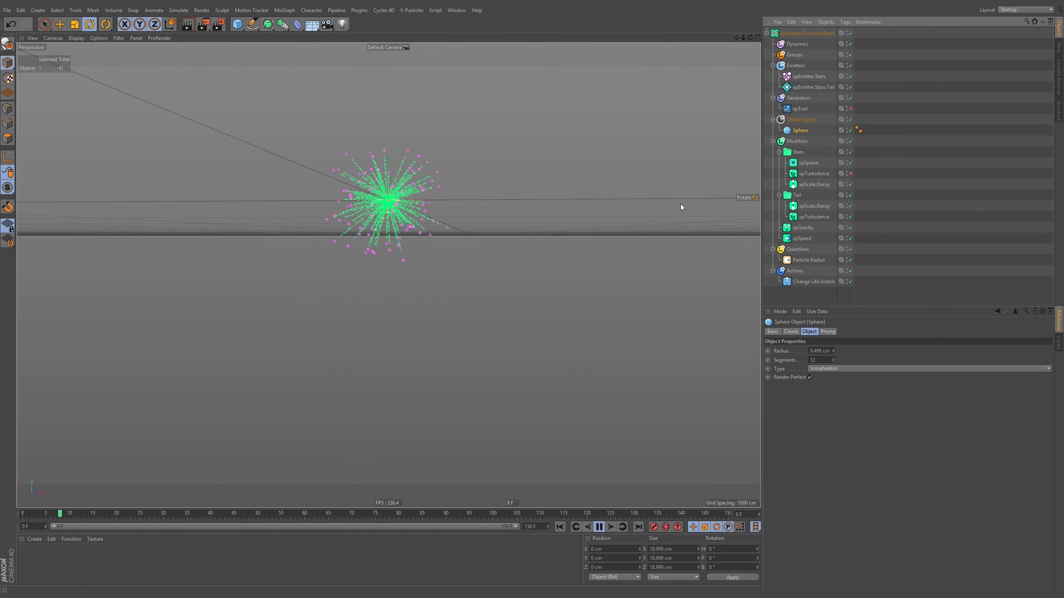
{"action": "left_click", "coordinate": [599, 526]}
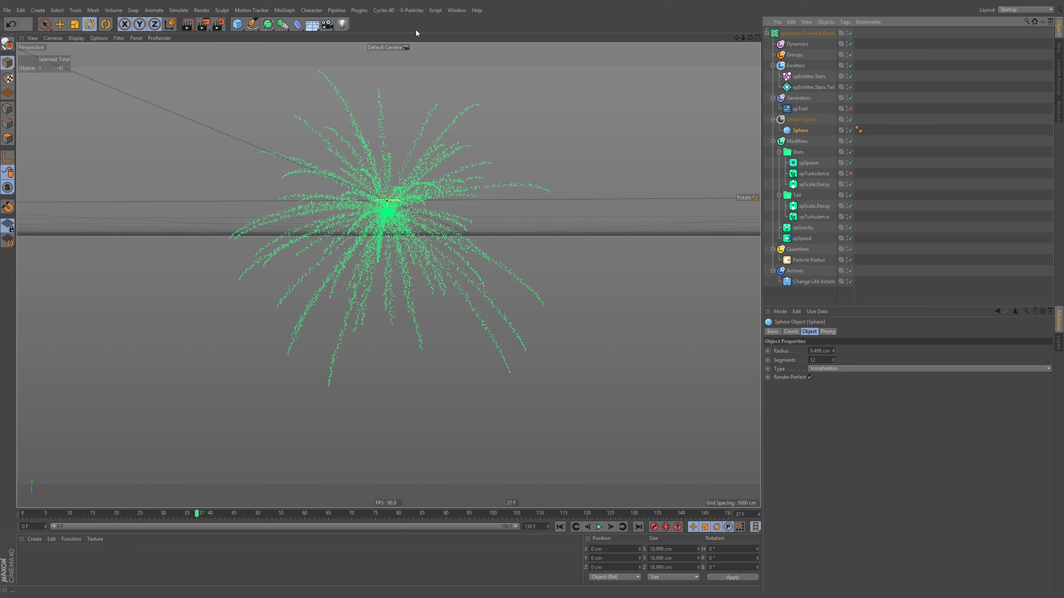
Wrap the Sphere in a Connect object as its parent and turn off the Connect's Weld option.
{"action": "left_click", "coordinate": [282, 24]}
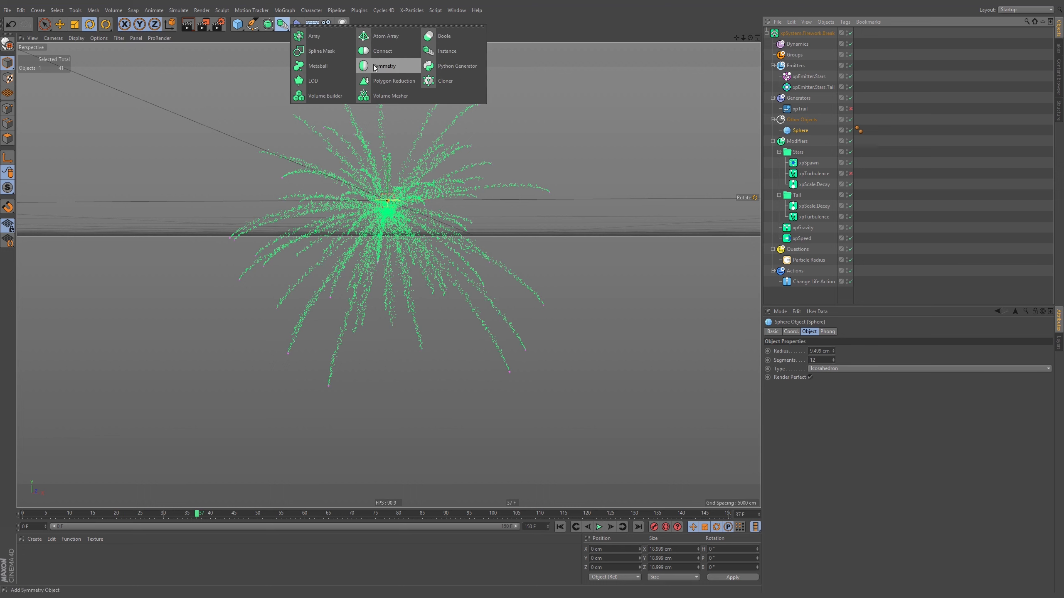
{"action": "left_click", "coordinate": [394, 51], "text": "alt"}
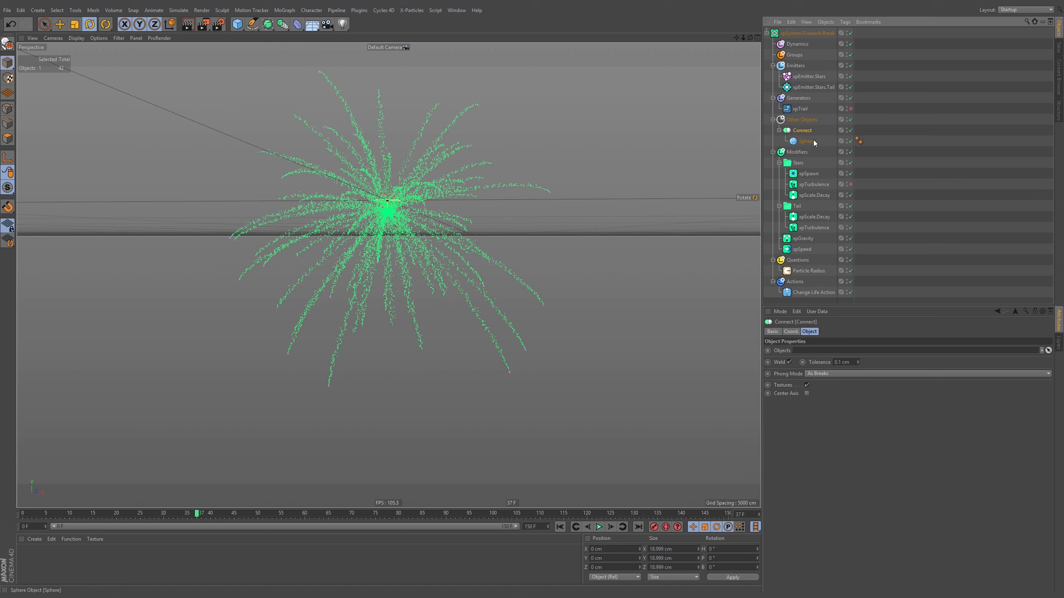
{"action": "left_click", "coordinate": [779, 362]}
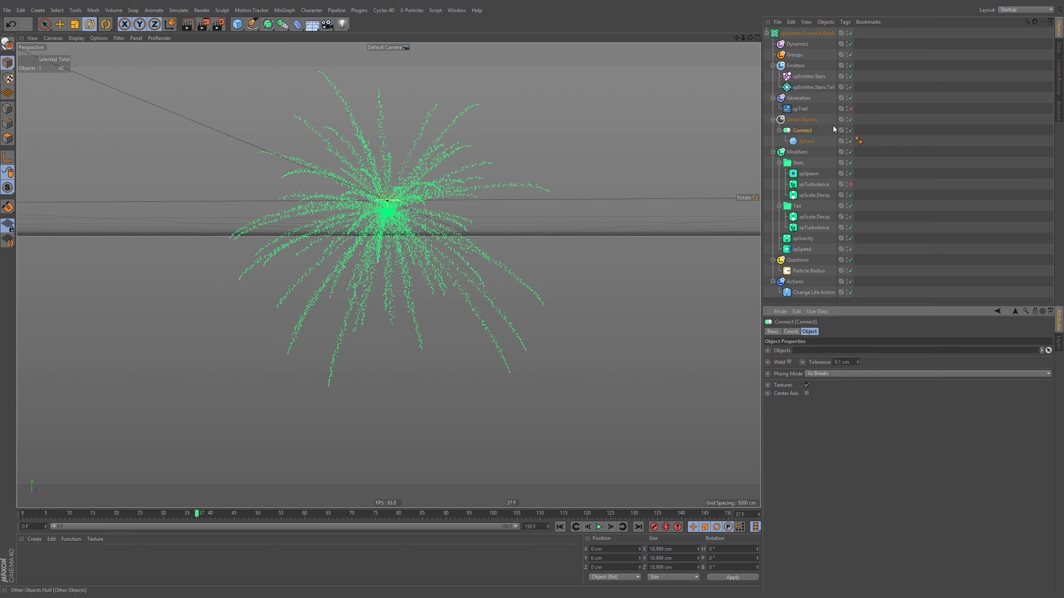
{"action": "left_click", "coordinate": [807, 143]}
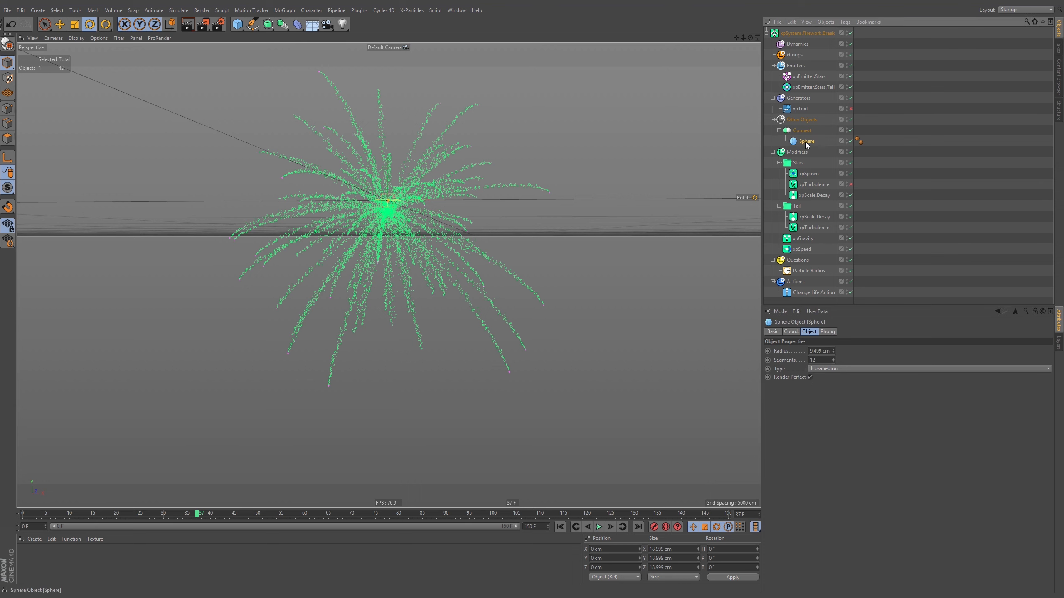
Assign the Connect object as the emission object of xpEmitter.Stars and replay the simulation from the first frame.
{"action": "left_click", "coordinate": [809, 77]}
{"action": "left_click", "coordinate": [850, 332]}
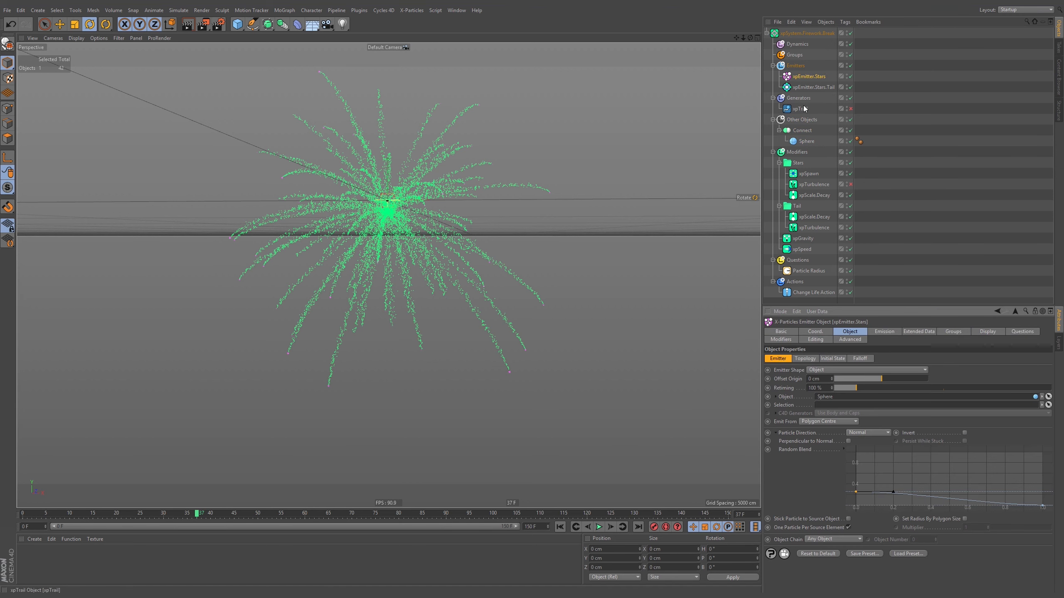
{"action": "left_click_drag", "start_coordinate": [803, 133], "coordinate": [860, 391]}
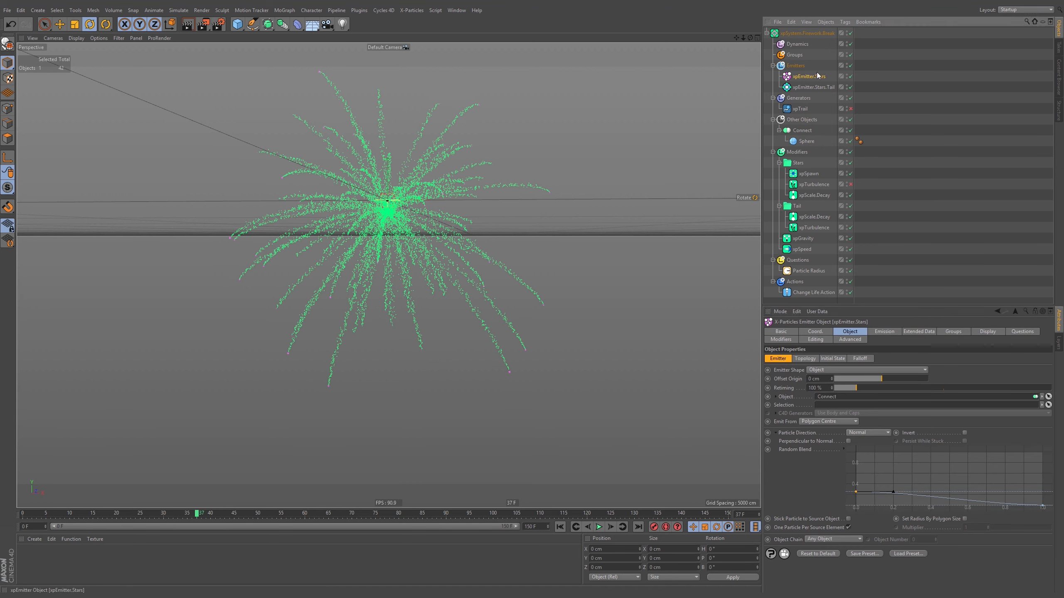
{"action": "left_click", "coordinate": [561, 527]}
{"action": "left_click", "coordinate": [599, 527]}
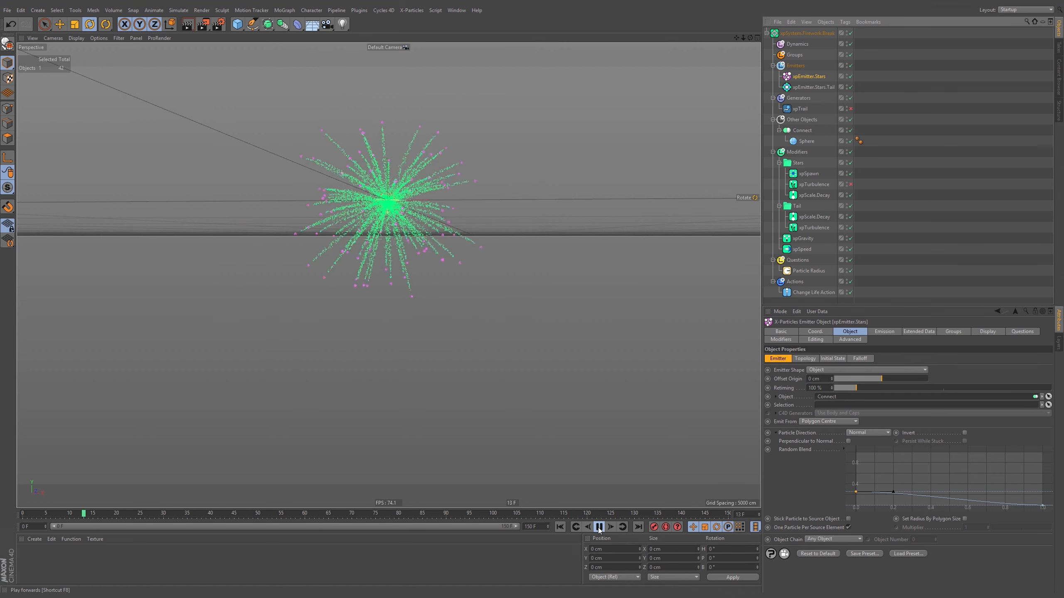
{"action": "left_click", "coordinate": [599, 528]}
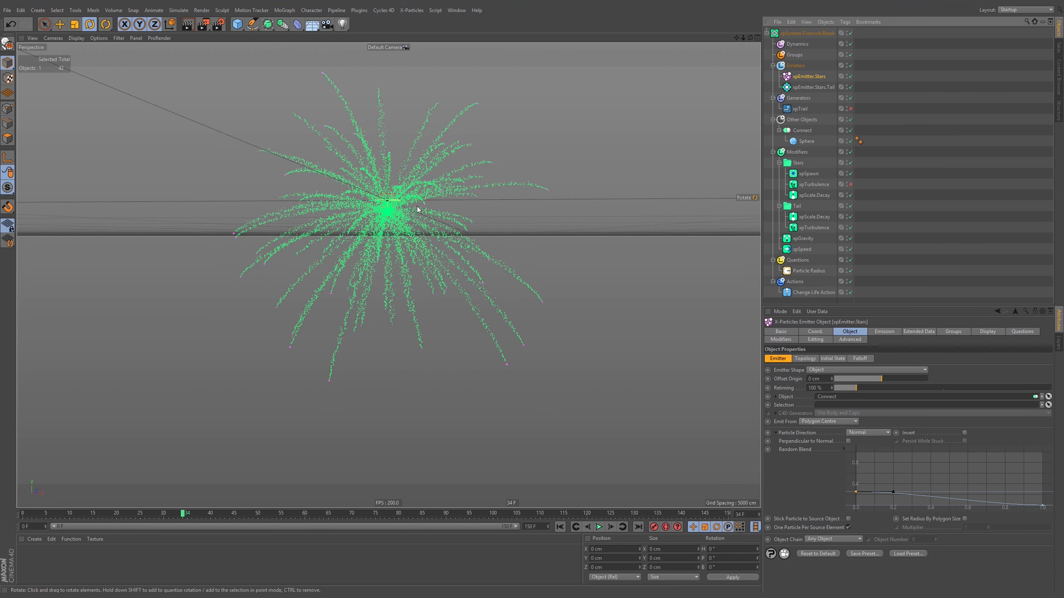
Move the Sphere out of the Connect object to sit above it, run the simulation and return to the first frame.
{"action": "left_click_drag", "start_coordinate": [806, 143], "coordinate": [802, 128]}
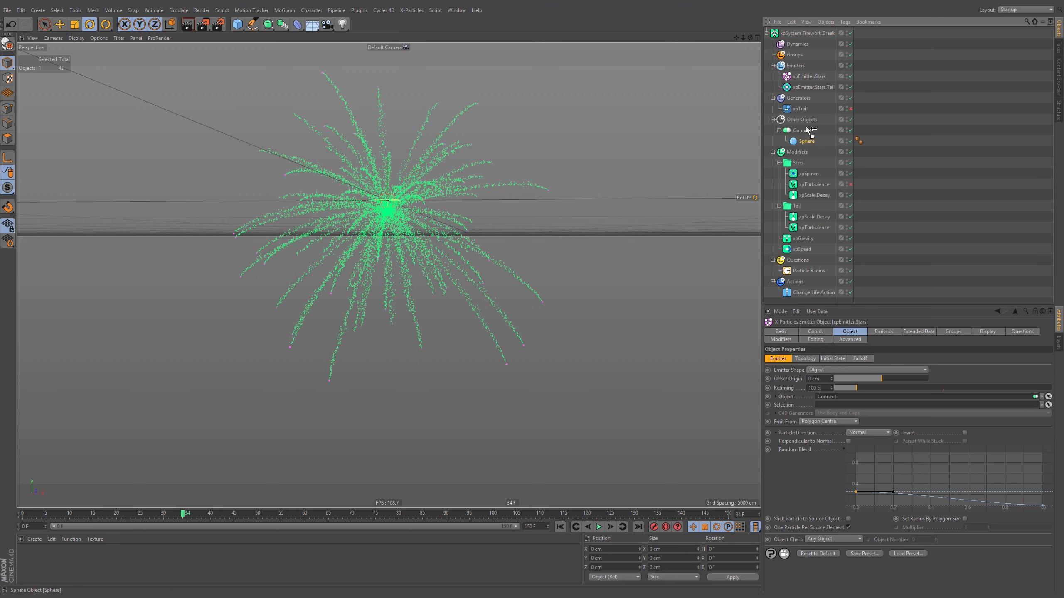
{"action": "left_click", "coordinate": [560, 527]}
{"action": "left_click", "coordinate": [599, 527]}
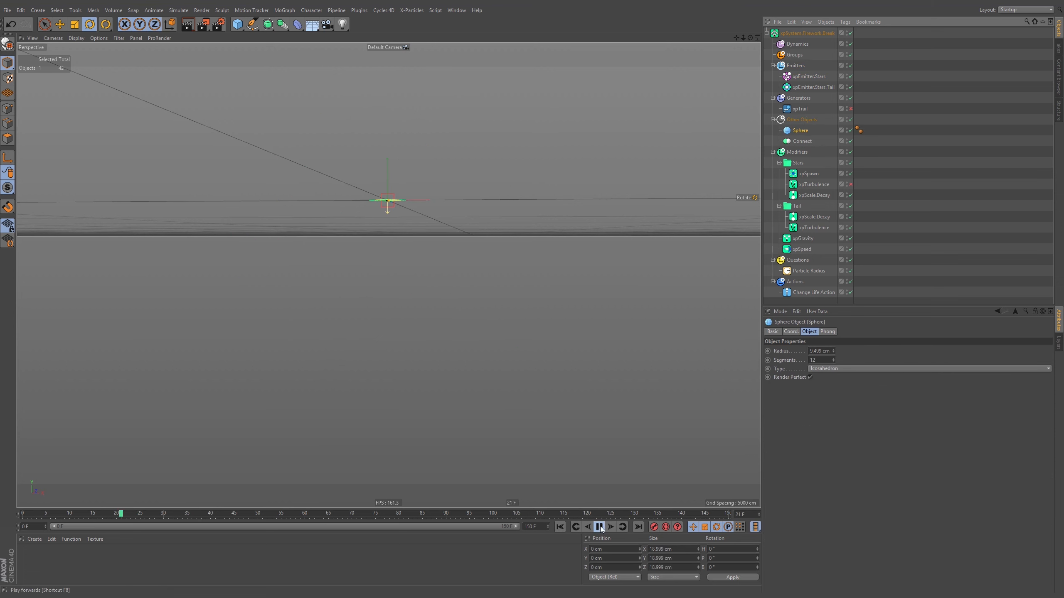
{"action": "left_click", "coordinate": [600, 527]}
{"action": "left_click", "coordinate": [560, 527]}
Add a Cylinder, shorten it to about 53 cm high and move it up and away from the emitter.
{"action": "left_click", "coordinate": [237, 24]}
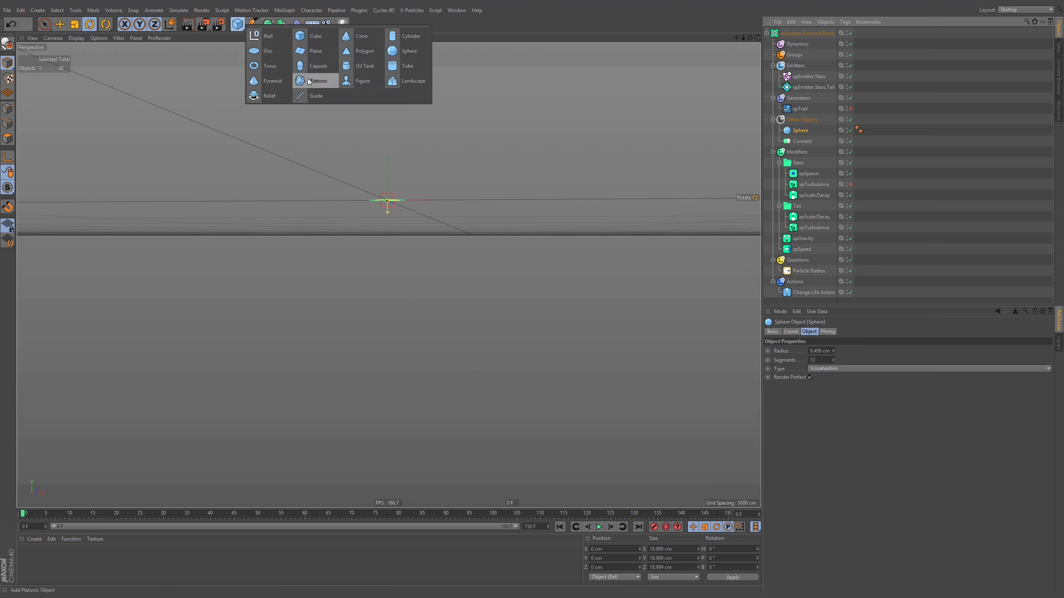
{"action": "left_click", "coordinate": [407, 36]}
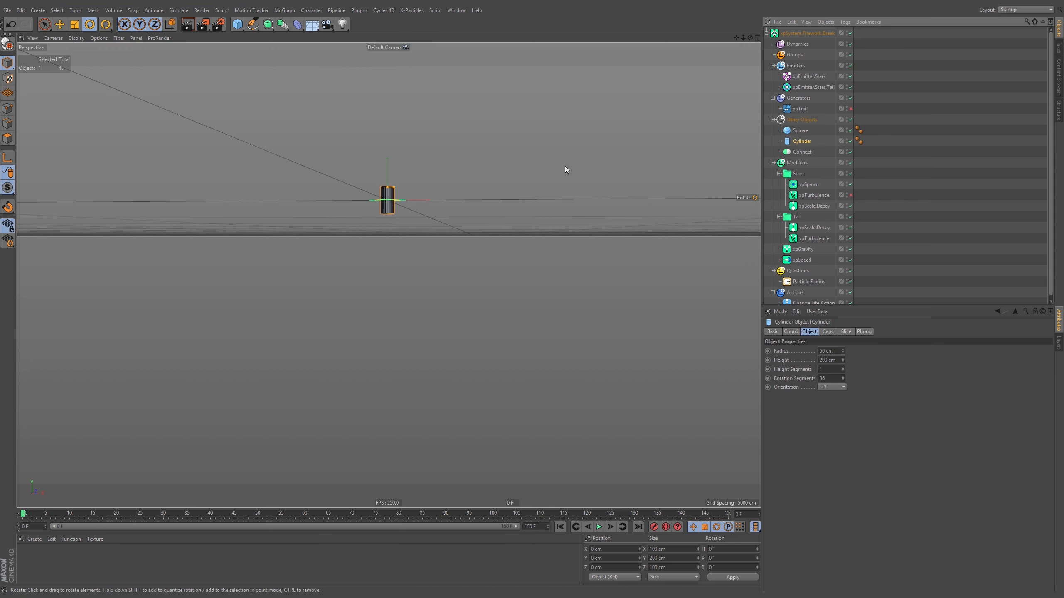
{"action": "scroll", "coordinate": [413, 189], "scroll_direction": "up", "scroll_amount": 8}
{"action": "left_click_drag", "start_coordinate": [414, 189], "coordinate": [416, 209], "text": "alt"}
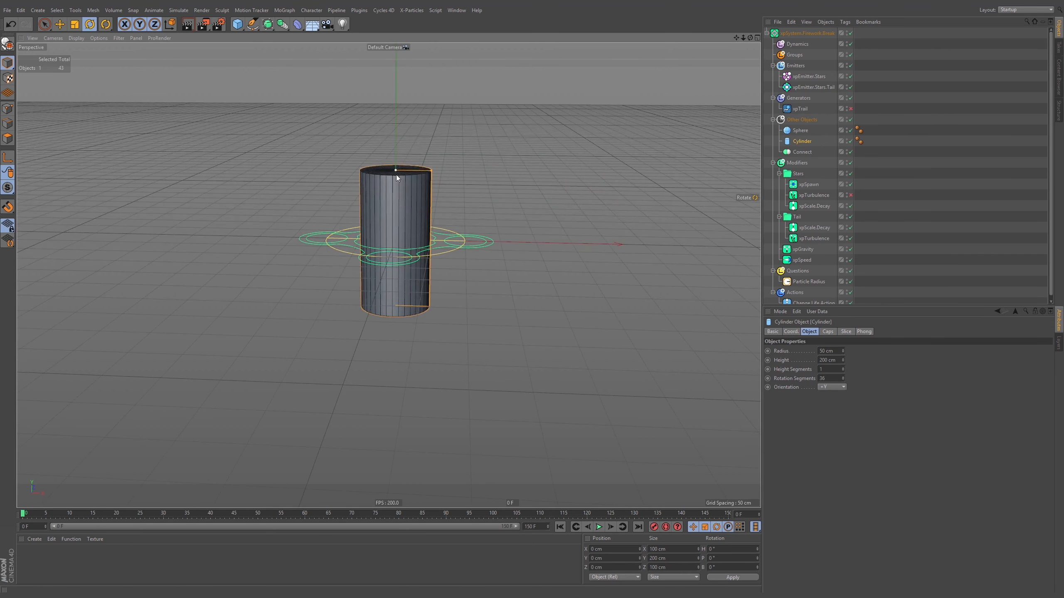
{"action": "left_click_drag", "start_coordinate": [396, 175], "coordinate": [341, 176]}
{"action": "key", "text": "e"}
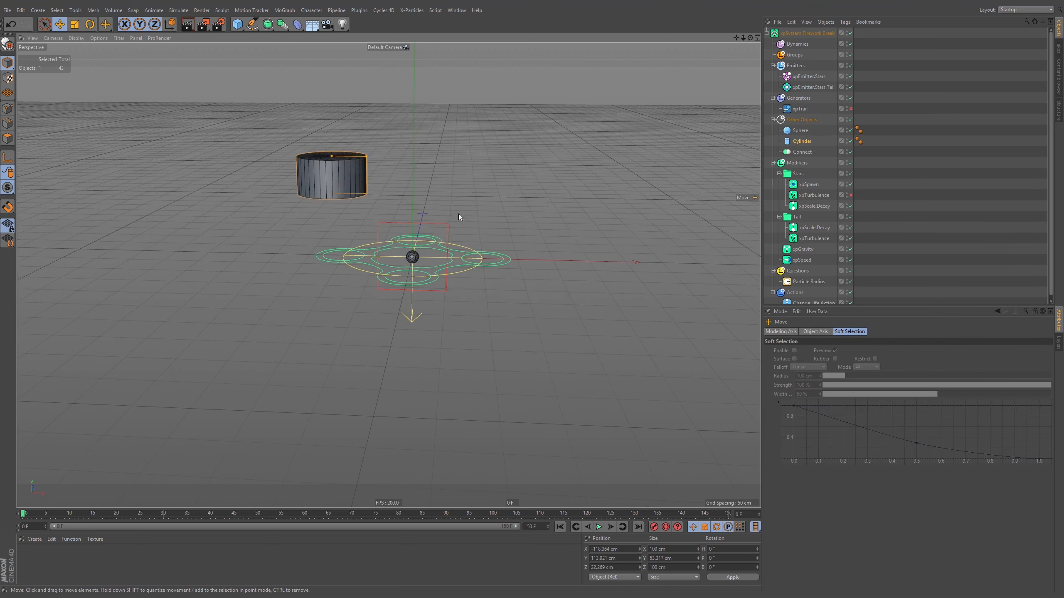
Turn off the Cylinder's caps and set its rotation segments to 18.
{"action": "left_click", "coordinate": [803, 142]}
{"action": "left_click", "coordinate": [828, 332]}
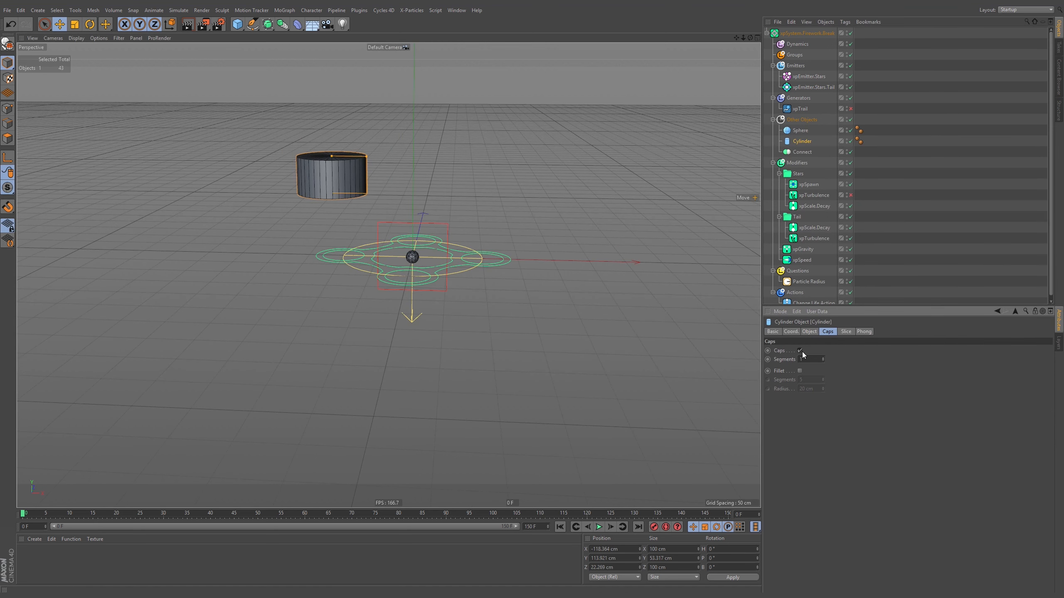
{"action": "left_click", "coordinate": [800, 351]}
{"action": "left_click", "coordinate": [812, 331]}
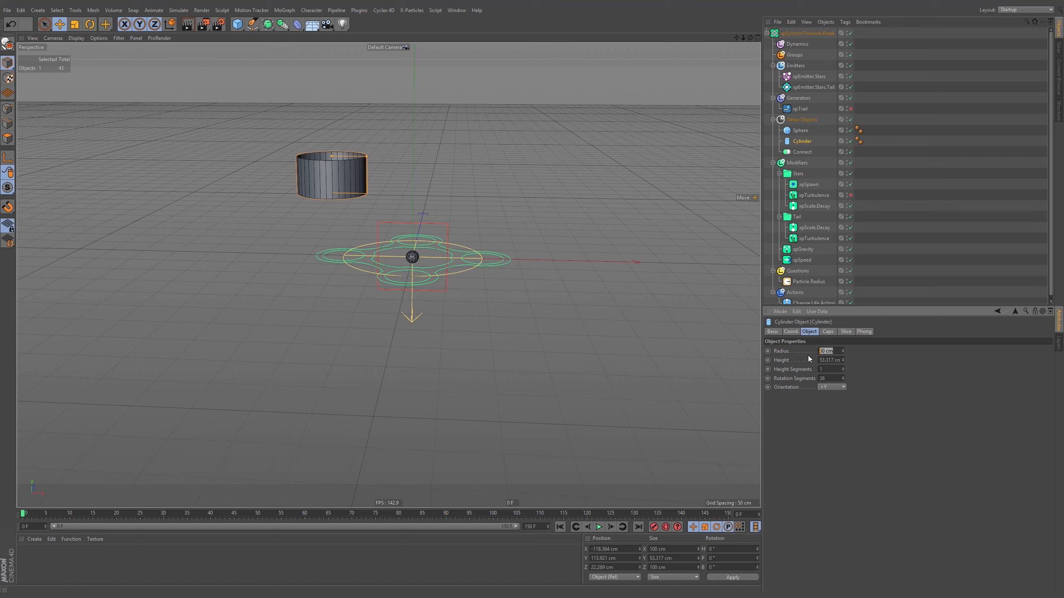
{"action": "left_click", "coordinate": [832, 379]}
{"action": "type", "text": "18"}
{"action": "key", "text": "Return"}
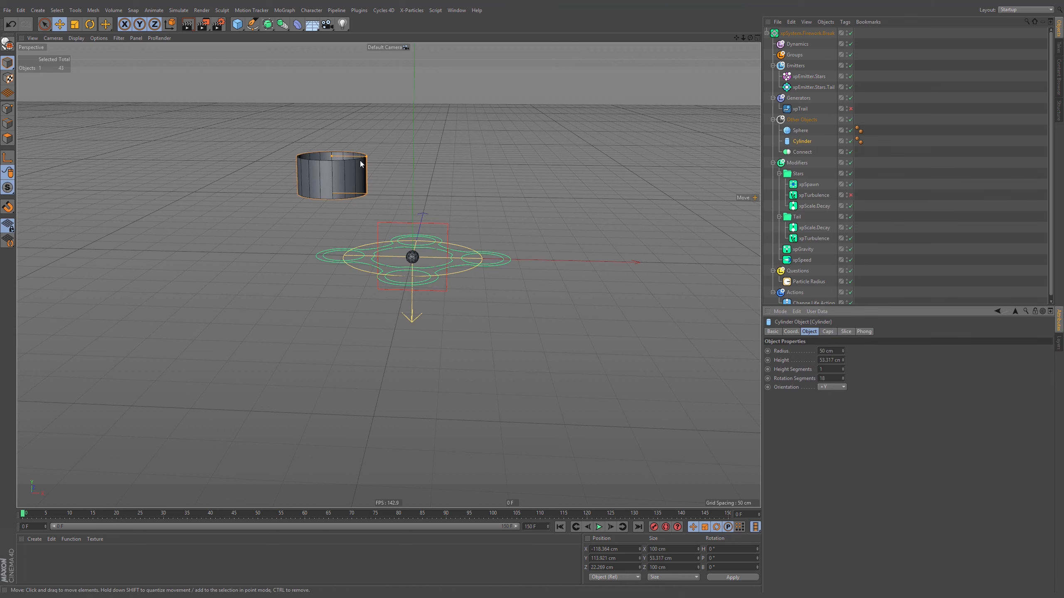
Convert the Cylinder to an editable polygon object and select polygons on its outer wall.
{"action": "left_click_drag", "start_coordinate": [363, 164], "coordinate": [337, 179], "text": "alt"}
{"action": "right_click_drag", "start_coordinate": [366, 185], "coordinate": [413, 176], "text": "alt"}
{"action": "left_click_drag", "start_coordinate": [394, 209], "coordinate": [390, 195], "text": "alt"}
{"action": "middle_click_drag", "start_coordinate": [391, 195], "coordinate": [404, 208], "text": "alt"}
{"action": "key", "text": "c"}
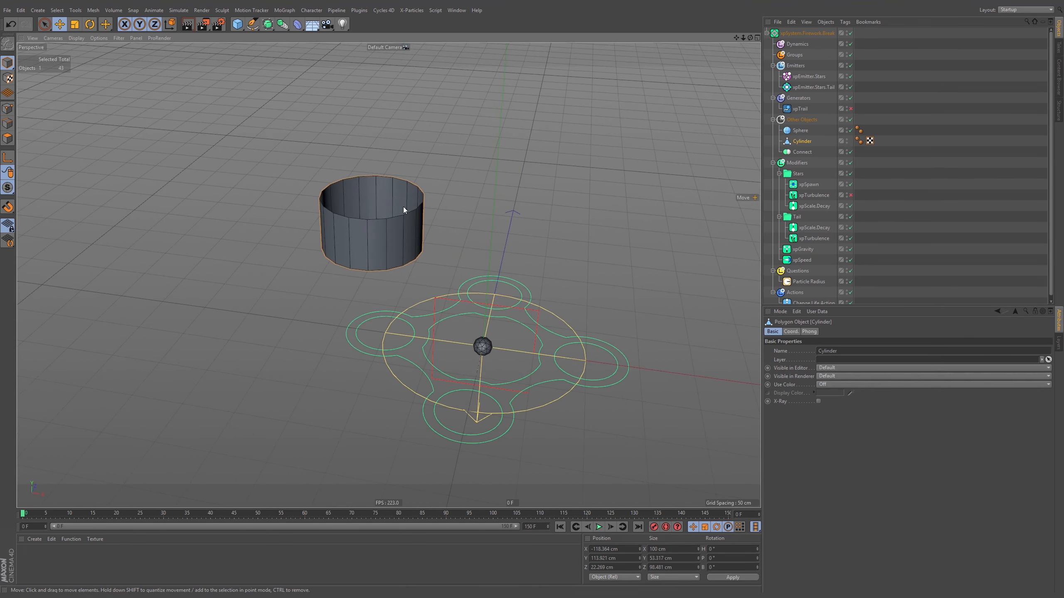
{"action": "left_click", "coordinate": [10, 139]}
{"action": "key", "text": "9"}
{"action": "left_click", "coordinate": [377, 246]}
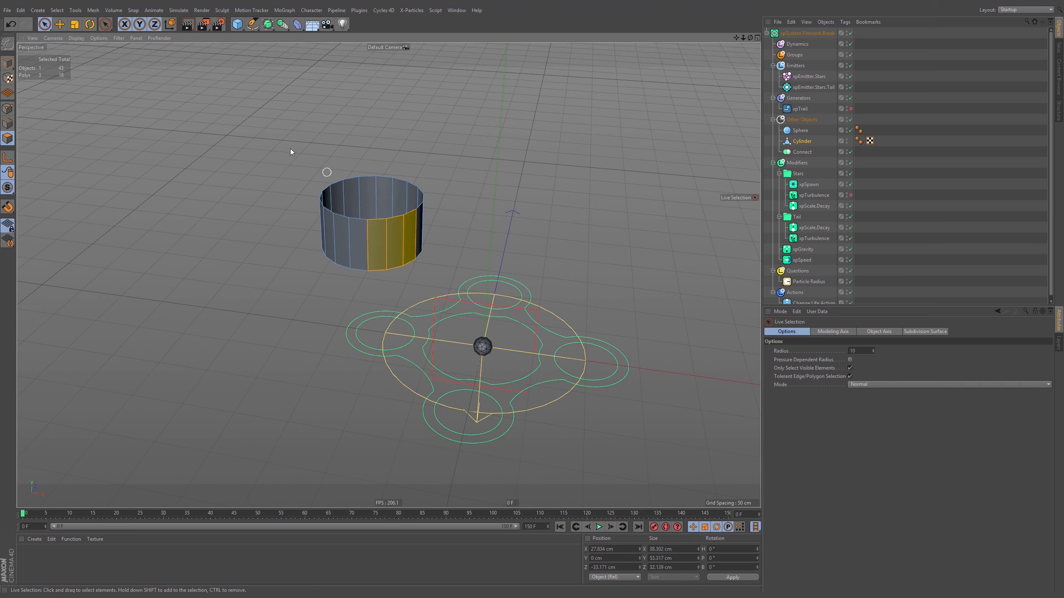
Turn on the viewport display of polygon normals and view the selected cylinder faces up close.
{"action": "left_click", "coordinate": [77, 38]}
{"action": "mouse_move", "coordinate": [94, 36]}
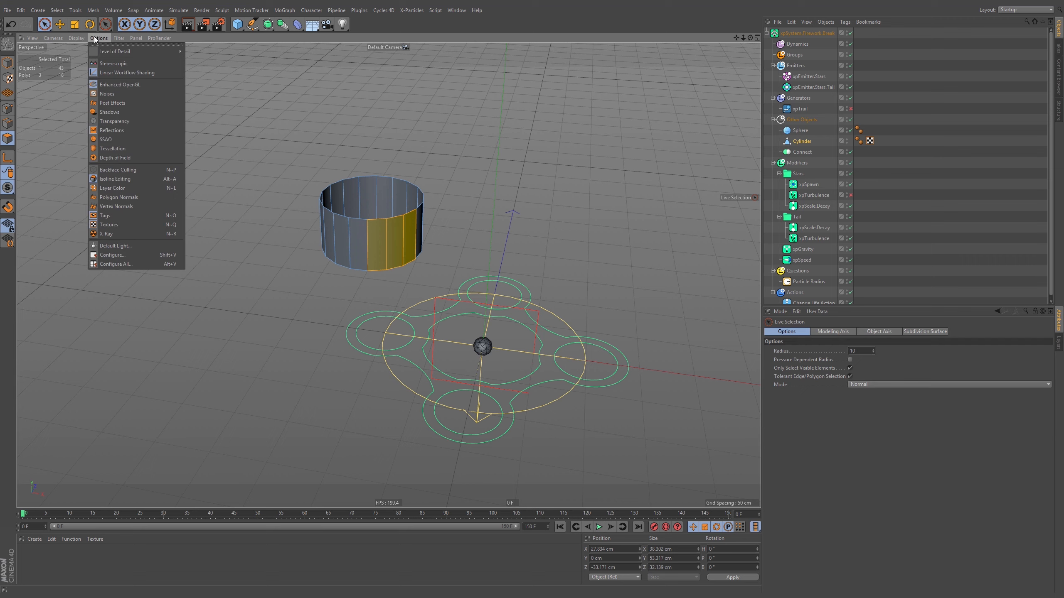
{"action": "left_click", "coordinate": [145, 198]}
{"action": "right_click_drag", "start_coordinate": [388, 233], "coordinate": [454, 216], "text": "alt"}
{"action": "mouse_move", "coordinate": [430, 226]}
{"action": "left_mouse_down", "text": "alt"}
{"action": "mouse_move", "coordinate": [387, 225]}
{"action": "mouse_move", "coordinate": [408, 317]}
{"action": "mouse_move", "coordinate": [428, 231]}
{"action": "mouse_move", "coordinate": [403, 128]}
{"action": "mouse_move", "coordinate": [323, 235]}
{"action": "mouse_move", "coordinate": [279, 216]}
{"action": "left_mouse_up", "text": "alt"}
Rotate a single polygon of the cylinder wall to tilt its normal, and select it with its neighbouring polygons.
{"action": "left_click", "coordinate": [401, 243]}
{"action": "key", "text": "r"}
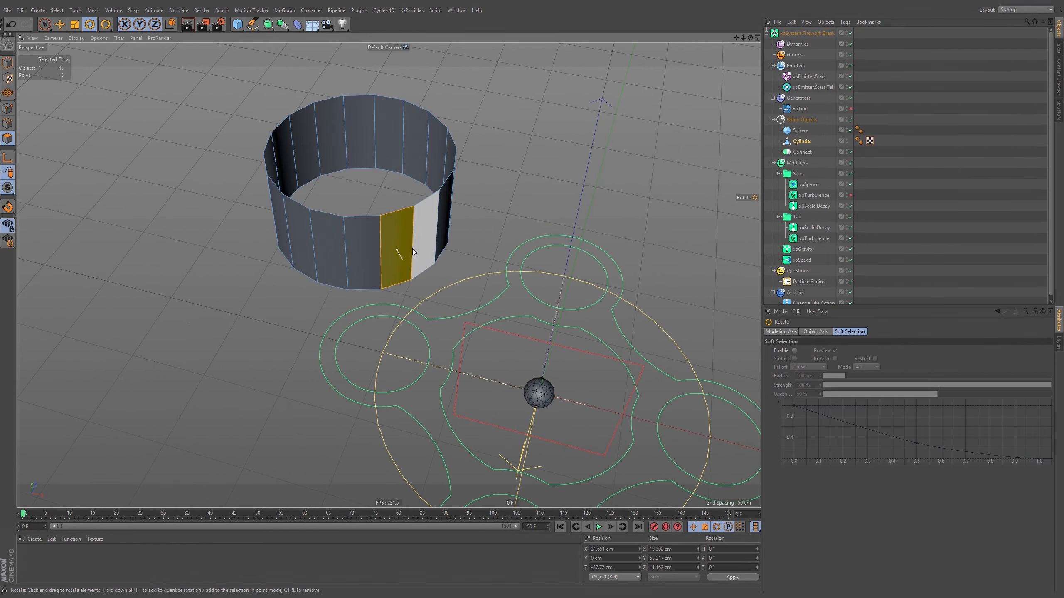
{"action": "mouse_move", "coordinate": [413, 248]}
{"action": "left_mouse_down"}
{"action": "mouse_move", "coordinate": [437, 264]}
{"action": "mouse_move", "coordinate": [443, 292]}
{"action": "mouse_move", "coordinate": [438, 282]}
{"action": "left_mouse_up"}
{"action": "mouse_move", "coordinate": [412, 264]}
{"action": "left_mouse_down", "text": "alt"}
{"action": "mouse_move", "coordinate": [414, 233]}
{"action": "mouse_move", "coordinate": [444, 186]}
{"action": "left_mouse_up", "text": "alt"}
{"action": "key", "text": "9"}
{"action": "mouse_move", "coordinate": [350, 213]}
{"action": "left_mouse_down"}
{"action": "mouse_move", "coordinate": [461, 226]}
{"action": "mouse_move", "coordinate": [401, 223]}
{"action": "mouse_move", "coordinate": [355, 187]}
{"action": "mouse_move", "coordinate": [422, 221]}
{"action": "mouse_move", "coordinate": [420, 291]}
{"action": "mouse_move", "coordinate": [378, 252]}
{"action": "mouse_move", "coordinate": [413, 216]}
{"action": "left_mouse_up"}
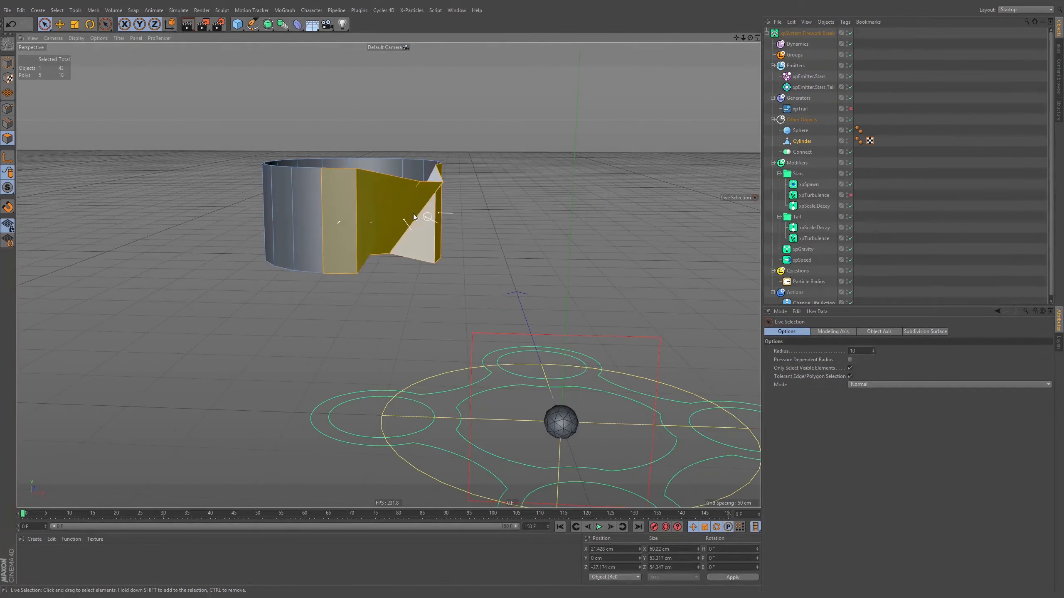
Undo the polygon rotation, the face selections and the cylinder's conversion to an editable object.
{"action": "key", "text": "ctrl+z"}
{"action": "key", "text": "ctrl+z"}
{"action": "key", "text": "ctrl+z"}
{"action": "key", "text": "ctrl+z"}
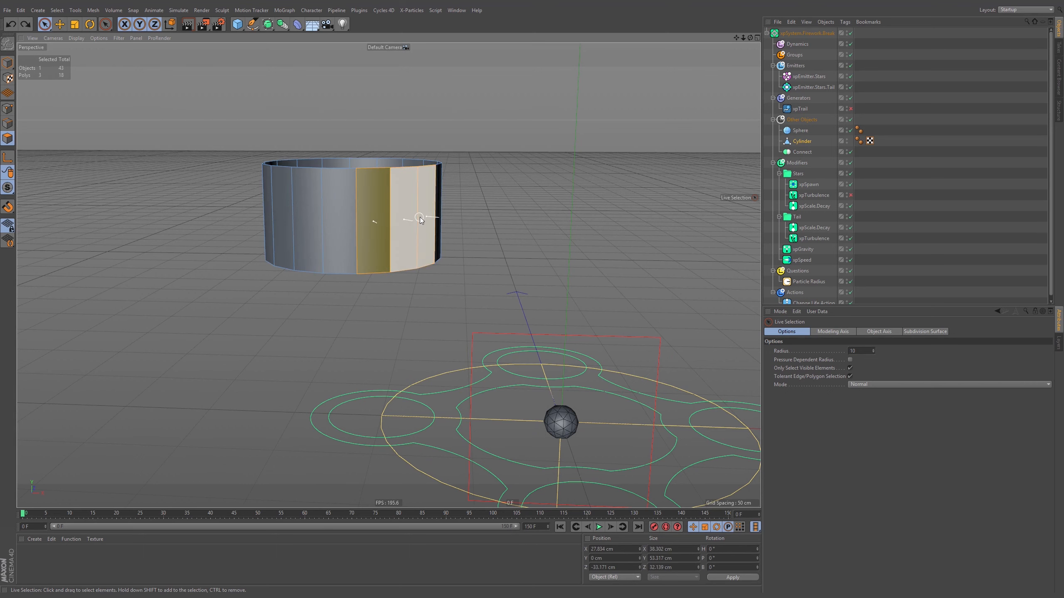
{"action": "scroll", "coordinate": [368, 196], "scroll_direction": "down", "scroll_amount": 6}
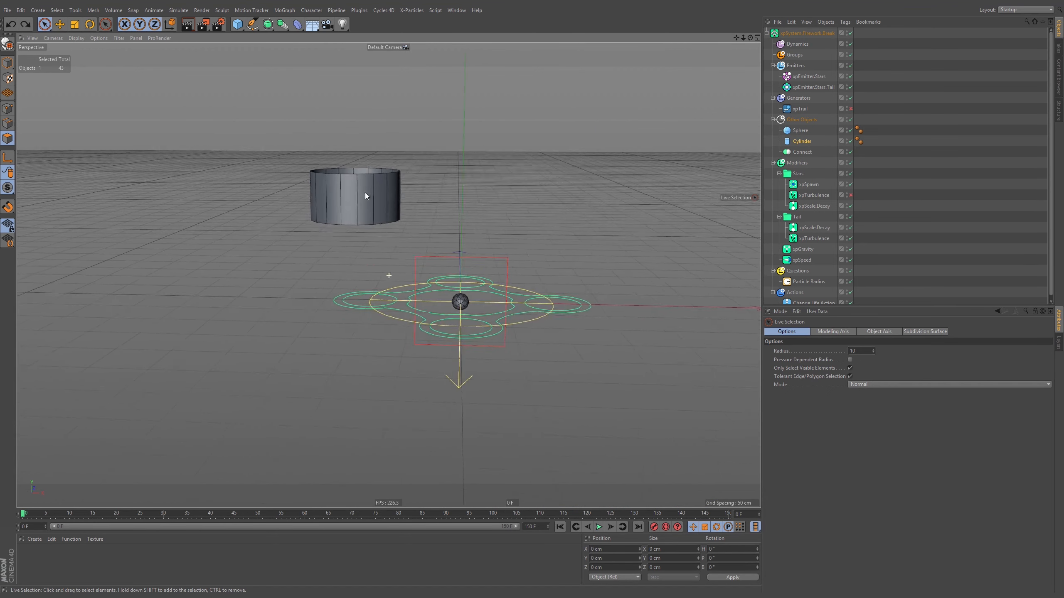
Place the Cylinder under the Connect object and reset its X, Y and Z position to 0 cm.
{"action": "left_click_drag", "start_coordinate": [365, 193], "coordinate": [334, 226], "text": "alt"}
{"action": "mouse_move", "coordinate": [808, 141]}
{"action": "left_mouse_down"}
{"action": "mouse_move", "coordinate": [804, 131]}
{"action": "mouse_move", "coordinate": [804, 150]}
{"action": "left_mouse_up"}
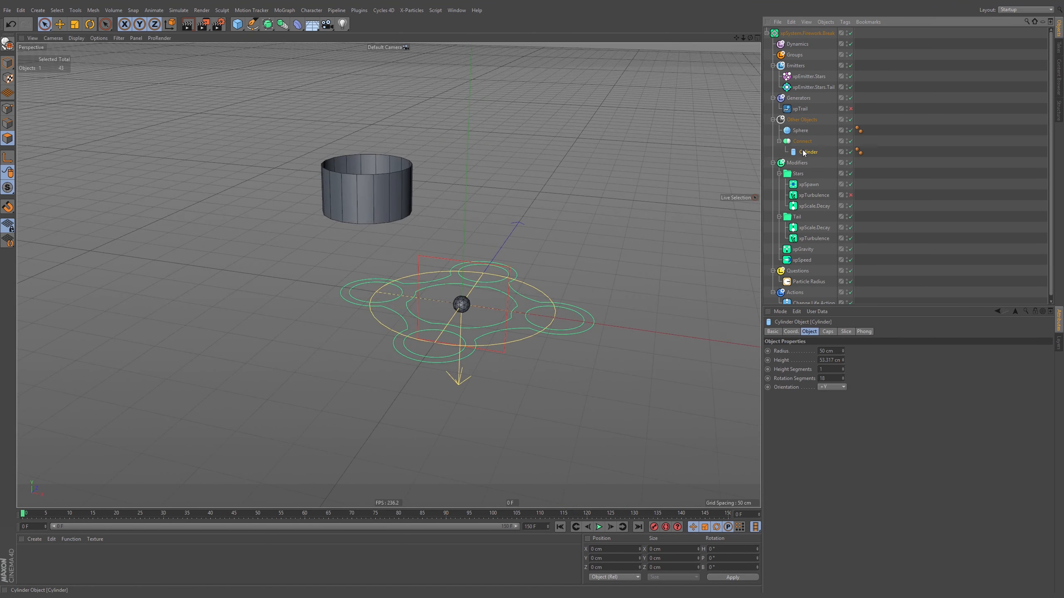
{"action": "left_click", "coordinate": [9, 63]}
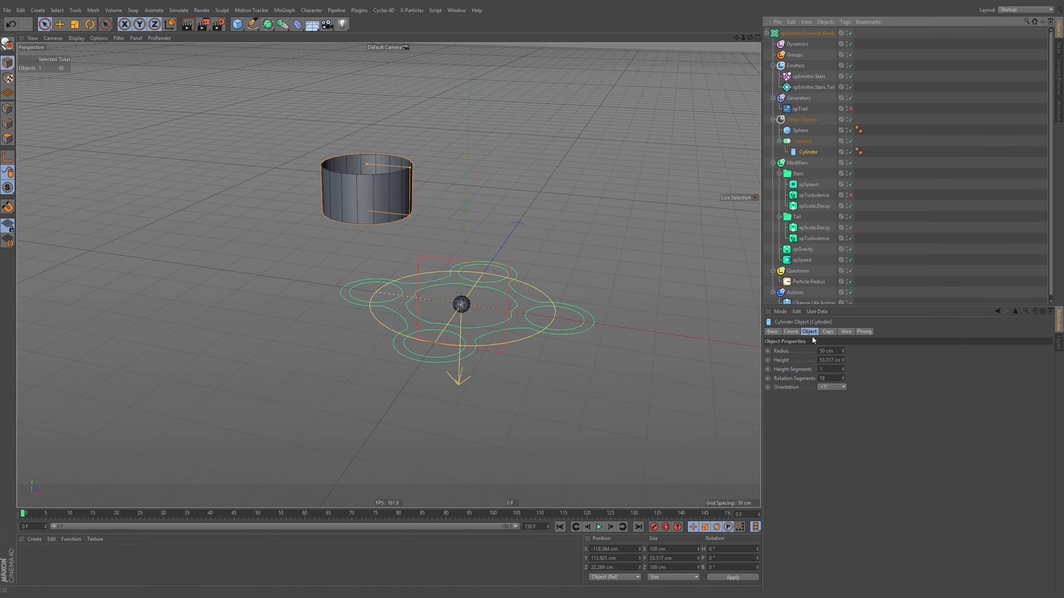
{"action": "left_click", "coordinate": [791, 332]}
{"action": "right_click", "coordinate": [811, 351]}
{"action": "right_click", "coordinate": [811, 360]}
{"action": "right_click", "coordinate": [811, 369]}
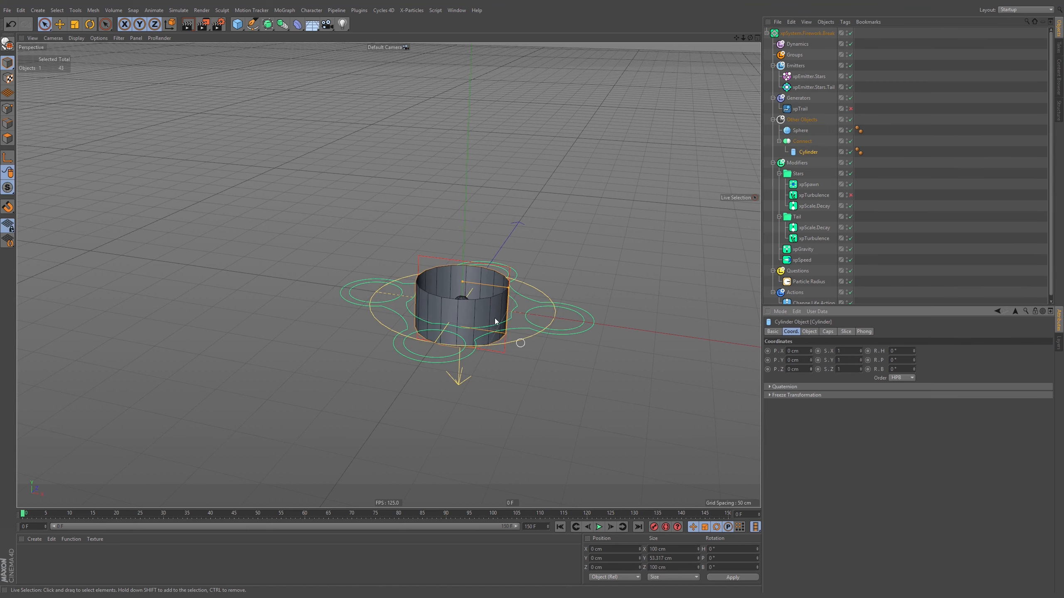
Shrink the Cylinder to about 21.7 cm in diameter and 5.2 cm in height, and replay the simulation.
{"action": "middle_click_drag", "start_coordinate": [484, 304], "coordinate": [420, 259], "text": "alt"}
{"action": "left_click_drag", "start_coordinate": [400, 238], "coordinate": [419, 266]}
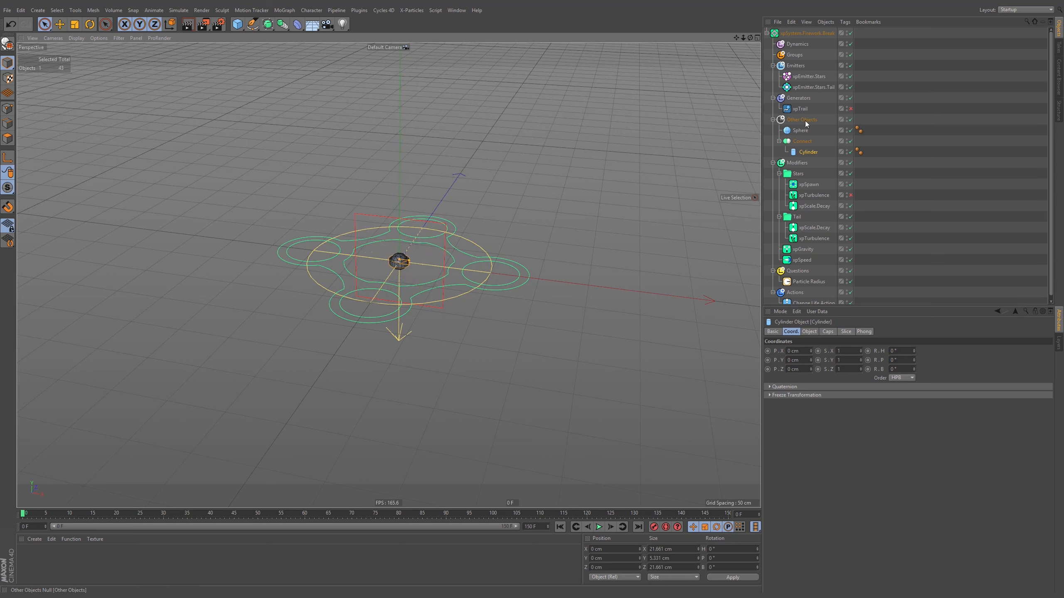
{"action": "right_click_drag", "start_coordinate": [427, 271], "coordinate": [407, 260], "text": "alt"}
{"action": "left_click_drag", "start_coordinate": [408, 259], "coordinate": [442, 334], "text": "alt"}
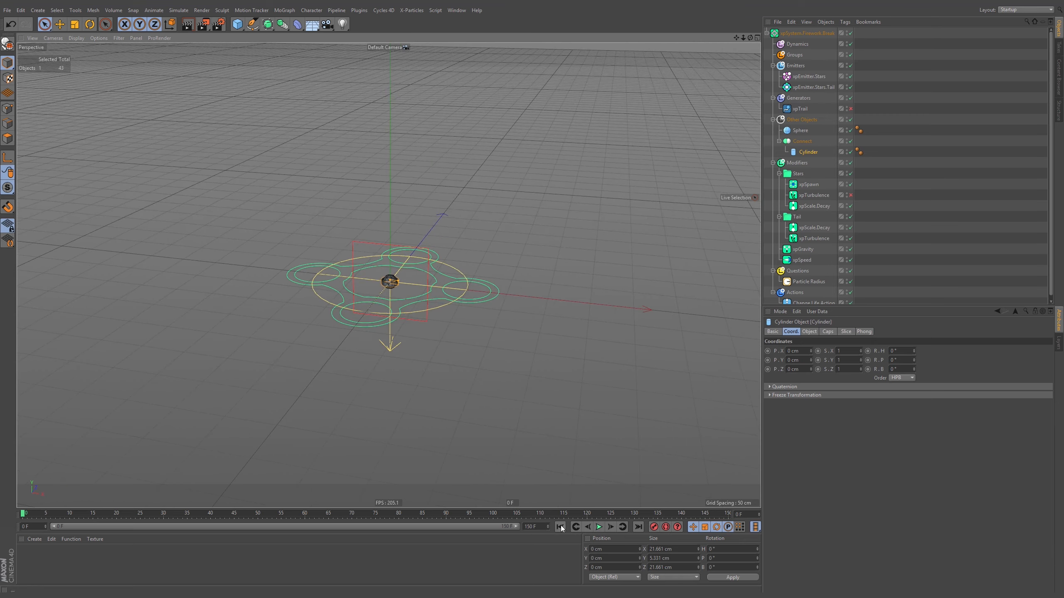
{"action": "left_click", "coordinate": [599, 528]}
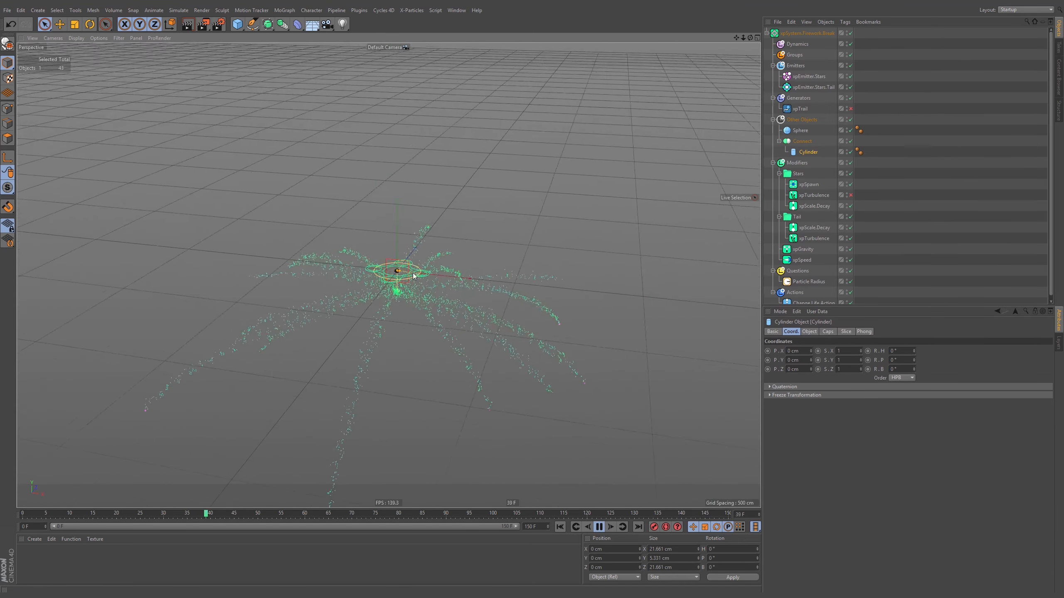
Set the Cylinder's rotation segments to 20 while the simulation plays, keeping its radius at 10.831 cm.
{"action": "left_click_drag", "start_coordinate": [415, 272], "coordinate": [375, 179], "text": "alt"}
{"action": "left_click_drag", "start_coordinate": [363, 250], "coordinate": [373, 245], "text": "alt"}
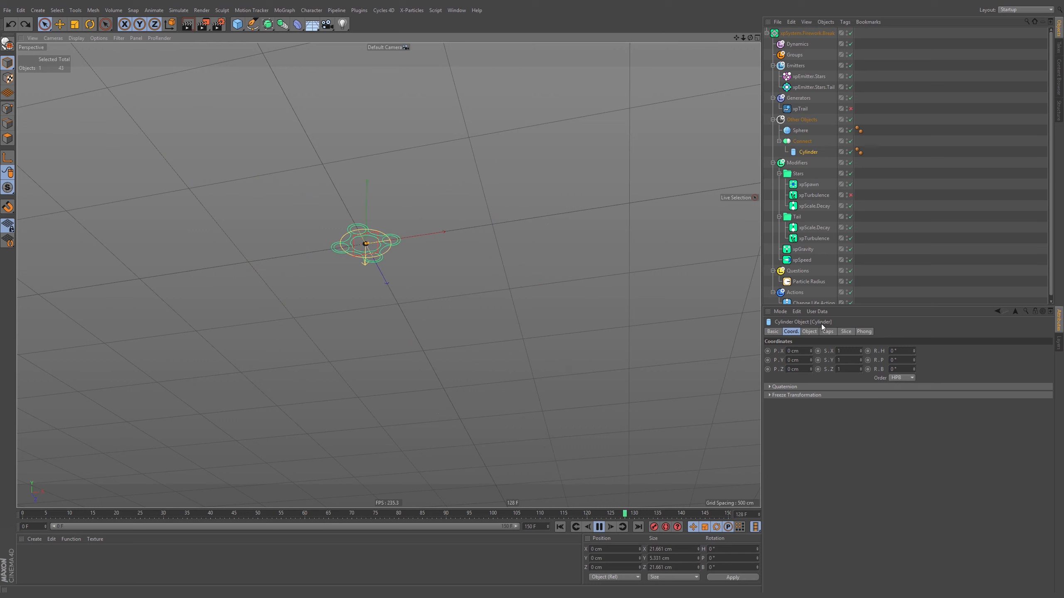
{"action": "left_click", "coordinate": [809, 331]}
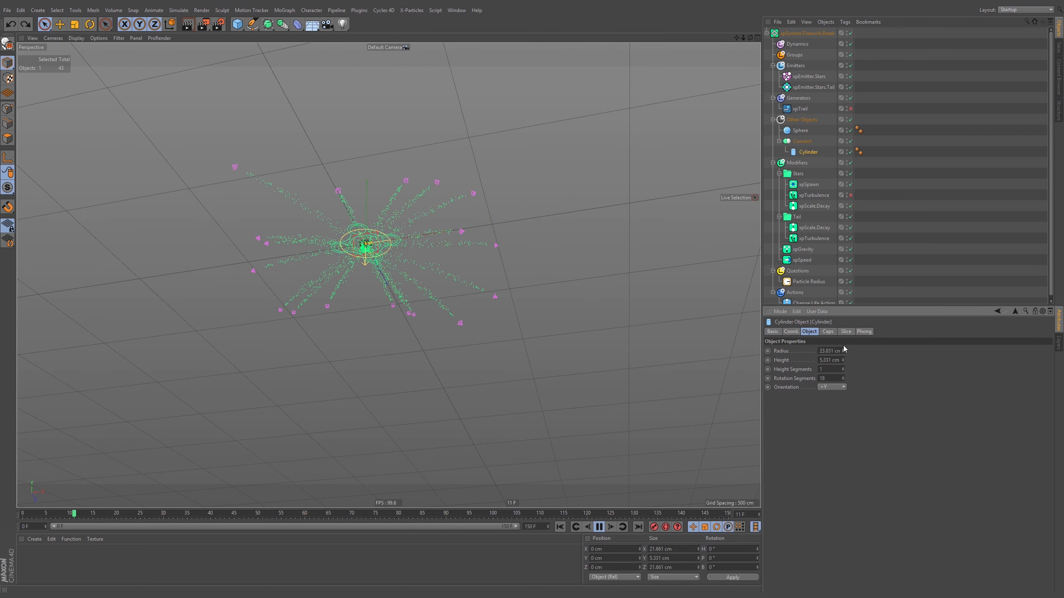
{"action": "left_click_drag", "start_coordinate": [843, 351], "coordinate": [841, 361]}
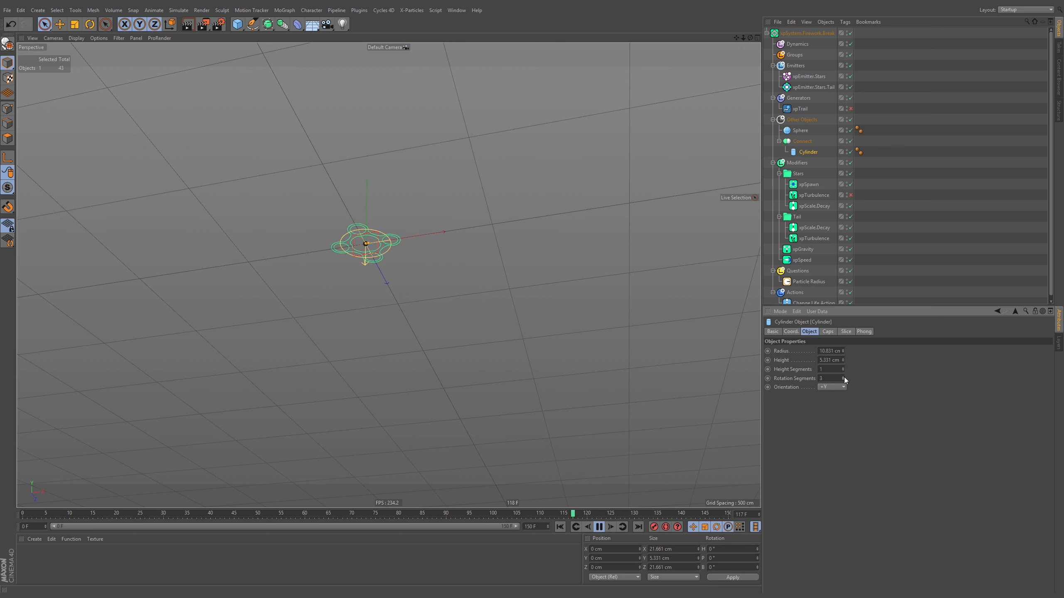
{"action": "left_click", "coordinate": [843, 376]}
{"action": "left_click", "coordinate": [843, 381]}
{"action": "left_click", "coordinate": [843, 379]}
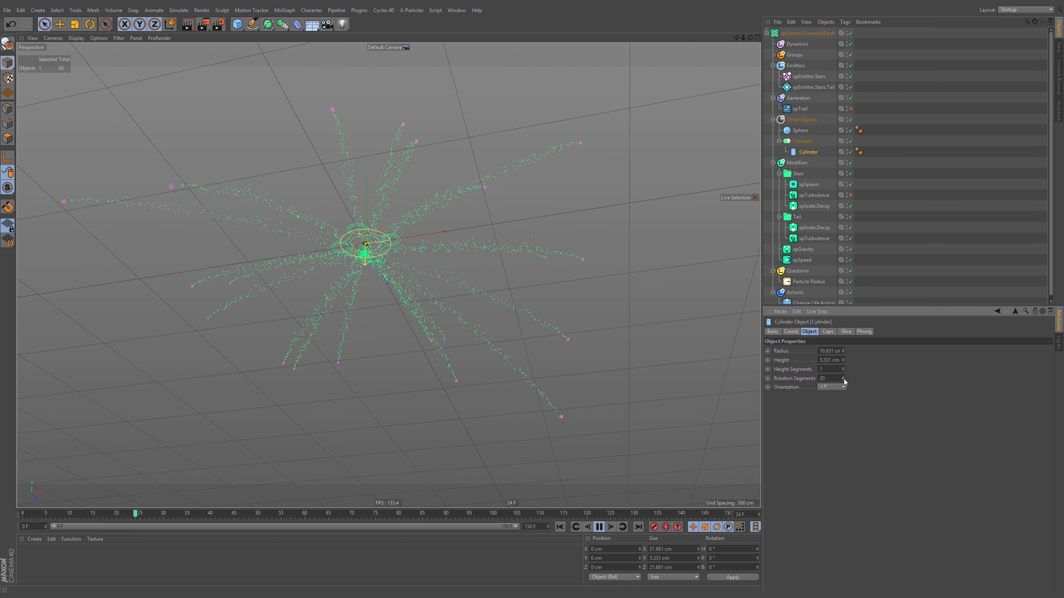
{"action": "left_click_drag", "start_coordinate": [378, 212], "coordinate": [381, 237], "text": "alt"}
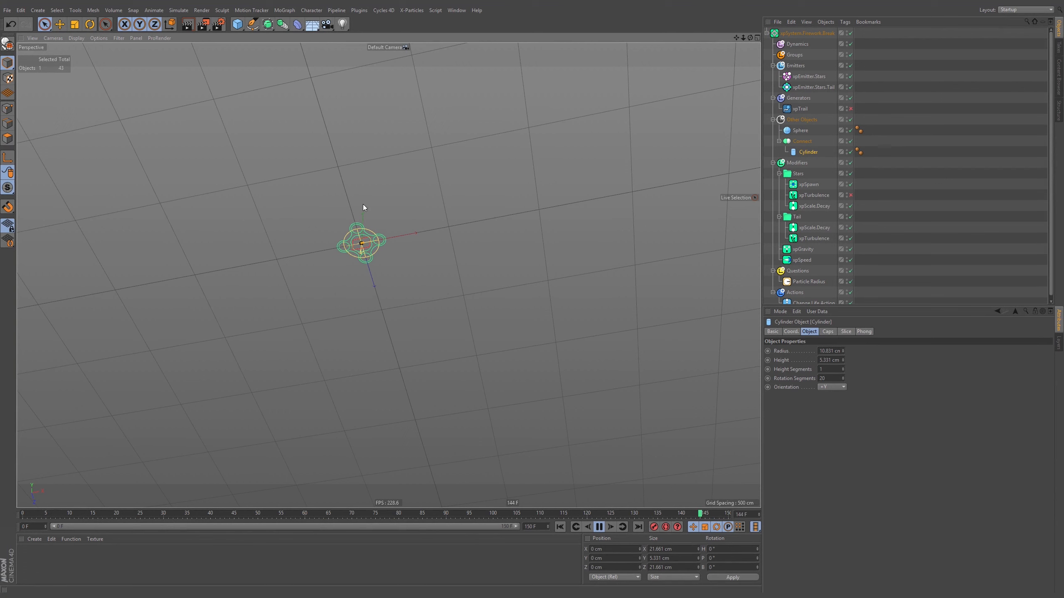
Flatten the Random Blend curve of the xpEmitter.Stars emitter to zero and replay the simulation.
{"action": "left_click", "coordinate": [809, 76]}
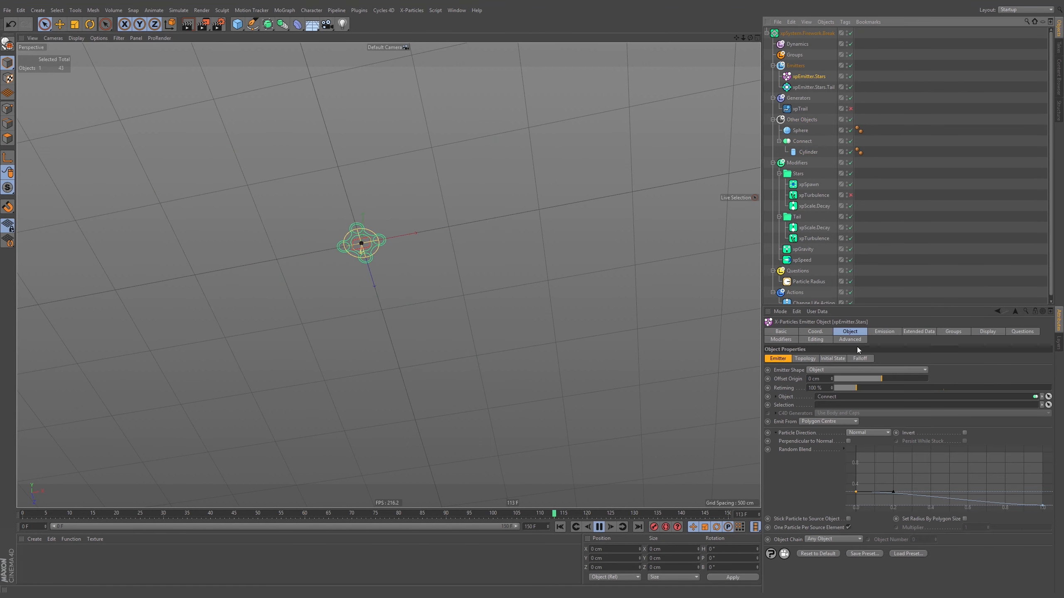
{"action": "left_click", "coordinate": [852, 332]}
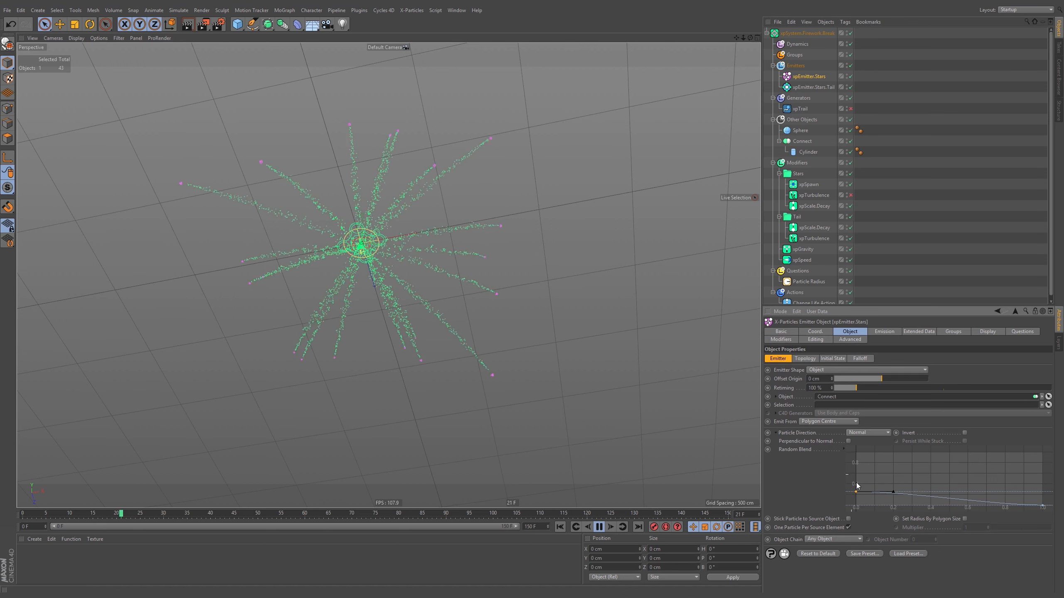
{"action": "left_click_drag", "start_coordinate": [855, 493], "coordinate": [856, 506]}
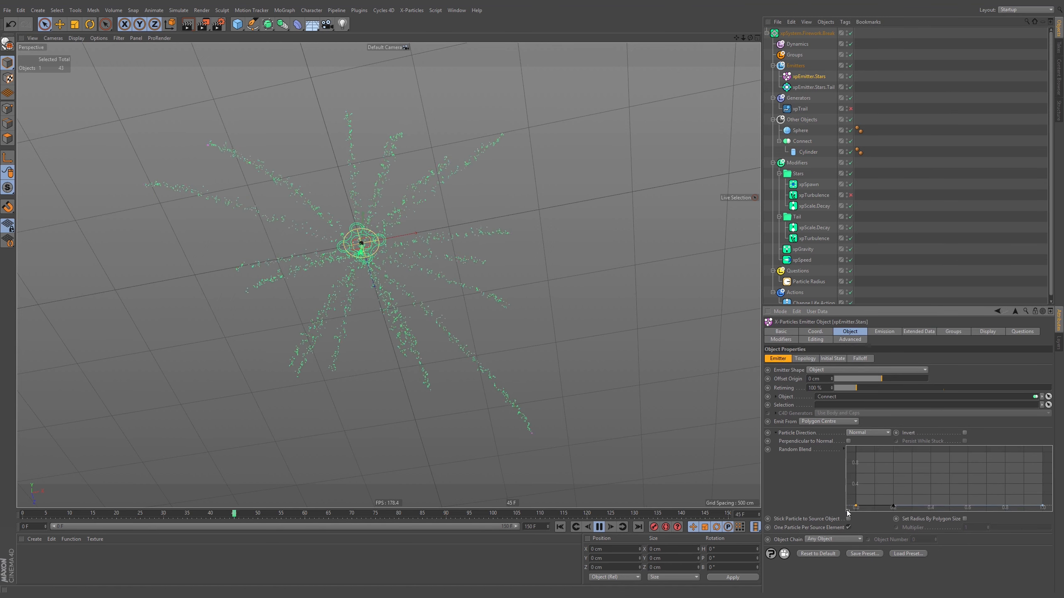
{"action": "left_click", "coordinate": [561, 528]}
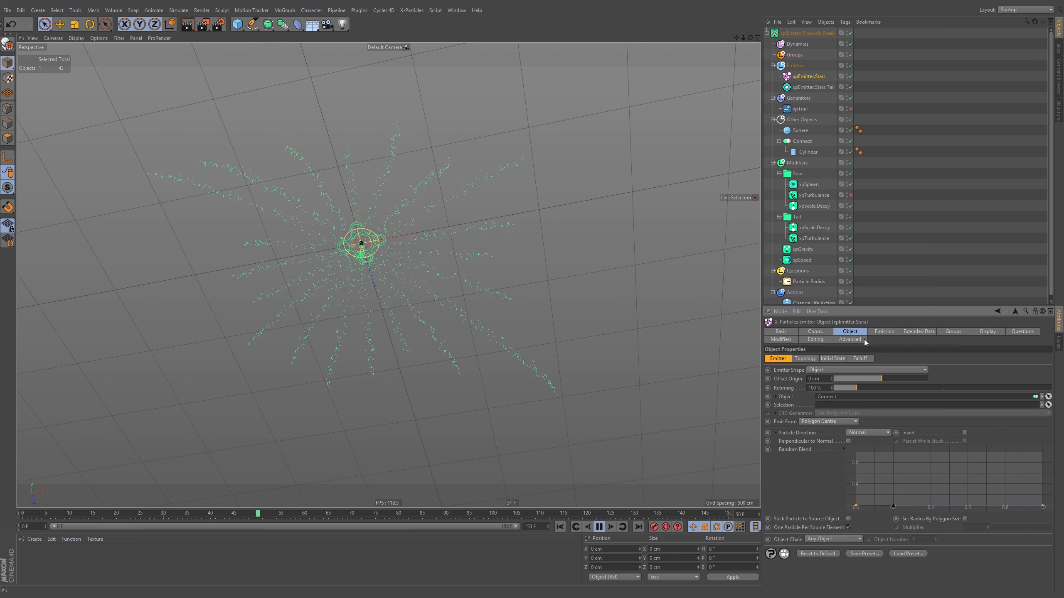
Set the speed variation of the stars emitter to 0 cm and replay the simulation.
{"action": "left_click", "coordinate": [965, 333]}
{"action": "left_click", "coordinate": [892, 331]}
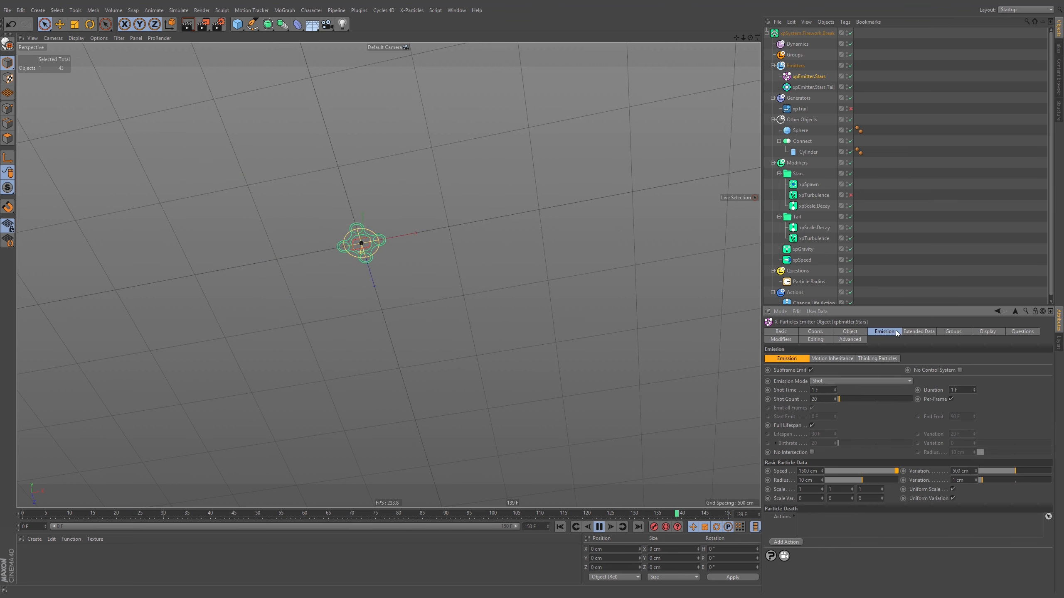
{"action": "right_click", "coordinate": [975, 471]}
{"action": "left_click", "coordinate": [562, 528]}
Disable the xpSpeed modifier, replay the simulation without it, and enable it again.
{"action": "left_click", "coordinate": [850, 260]}
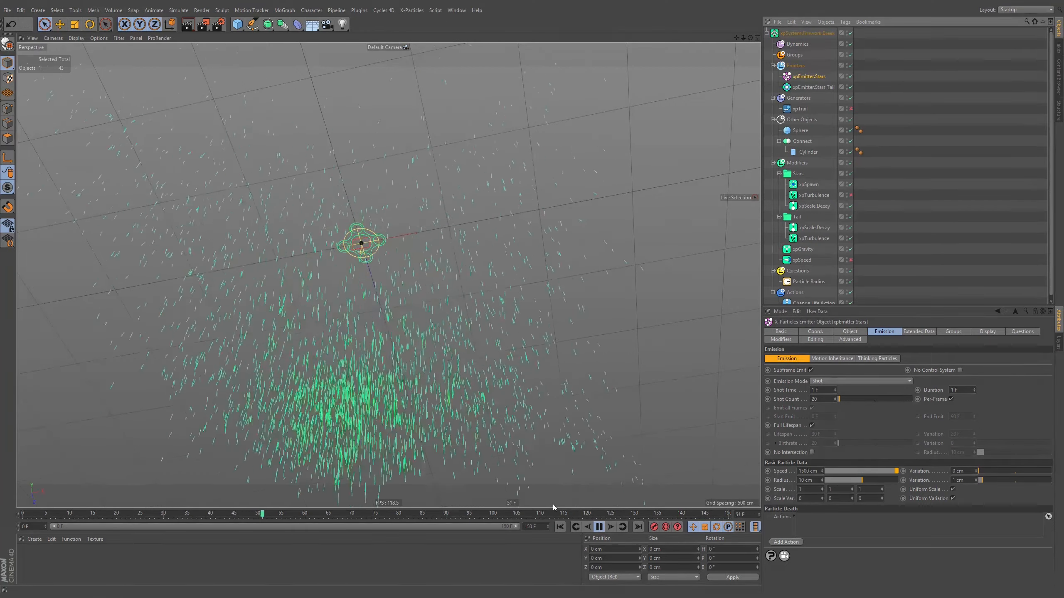
{"action": "left_click", "coordinate": [561, 527]}
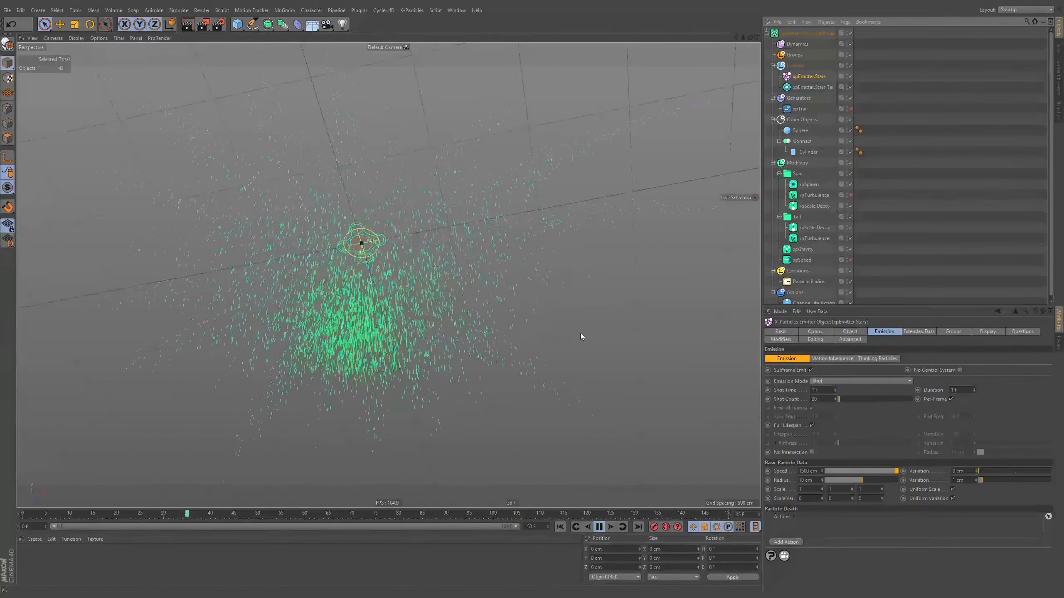
{"action": "left_click", "coordinate": [561, 528]}
{"action": "left_click", "coordinate": [600, 527]}
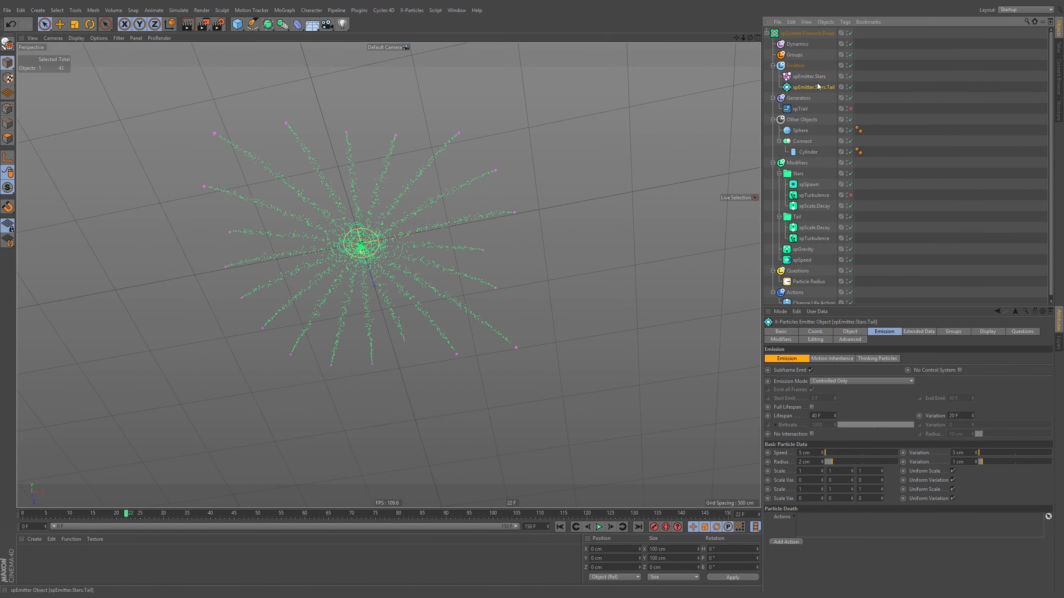
Set the speed variation of the stars emitter to 300 cm and replay the simulation.
{"action": "left_click", "coordinate": [957, 471]}
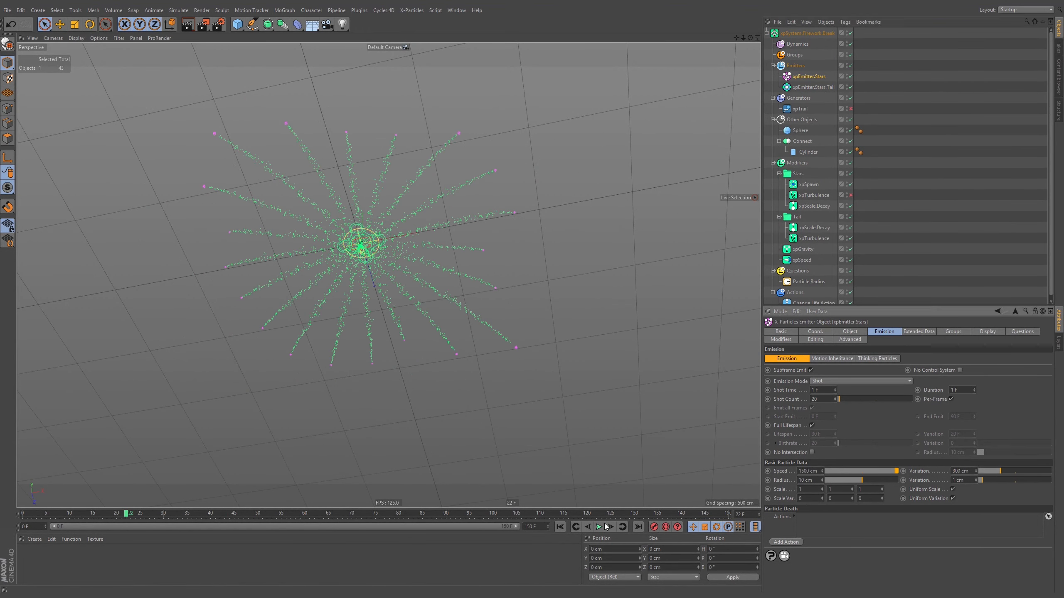
{"action": "left_click", "coordinate": [561, 527]}
{"action": "left_click", "coordinate": [598, 527]}
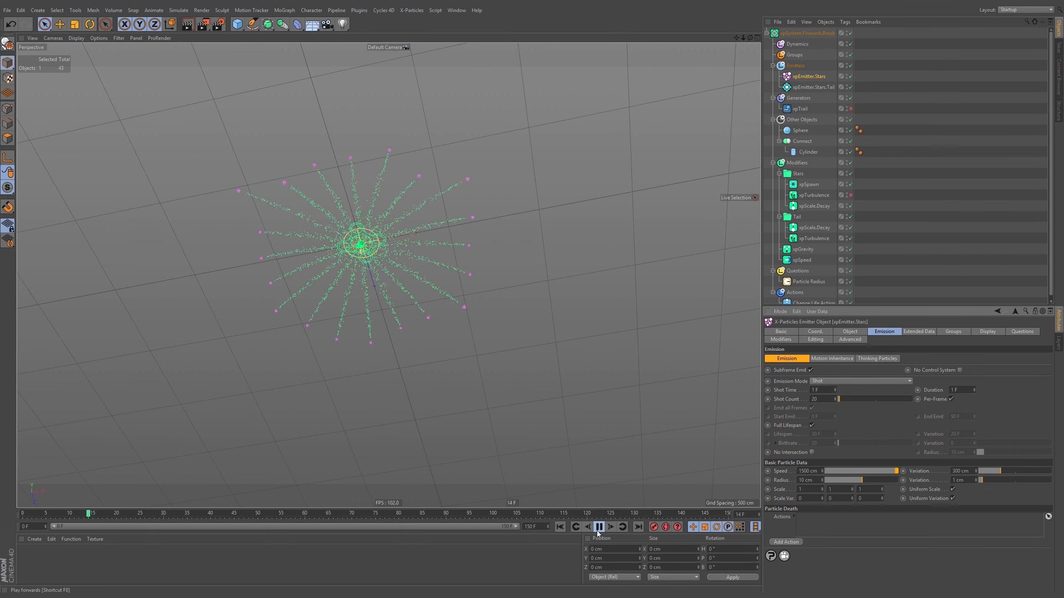
{"action": "left_click", "coordinate": [598, 527]}
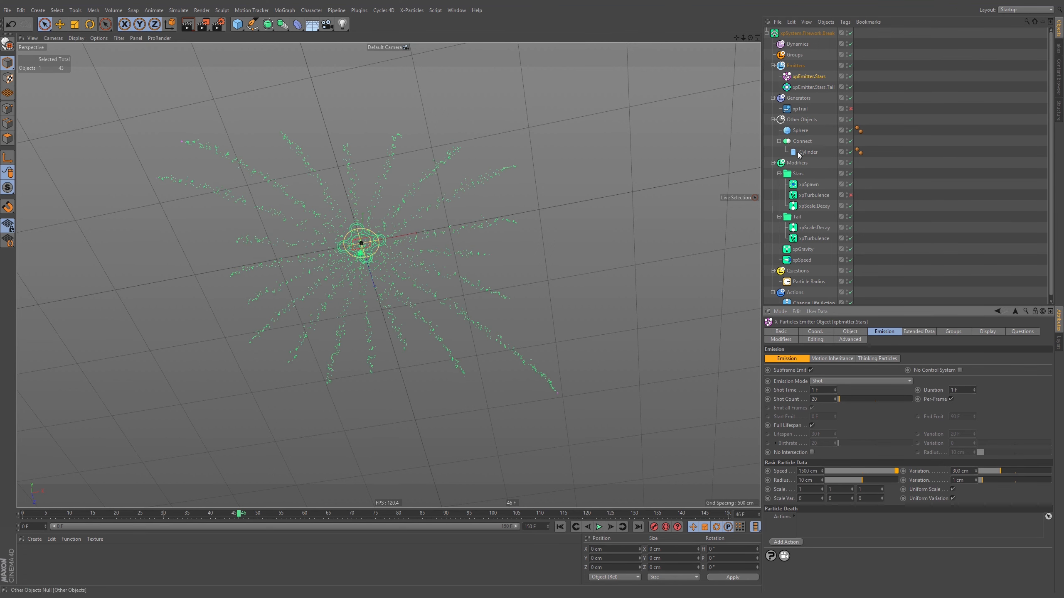
Raise the start of the stars emitter's Random Blend curve slightly above zero and replay the simulation.
{"action": "left_click", "coordinate": [855, 332]}
{"action": "left_click_drag", "start_coordinate": [855, 508], "coordinate": [854, 504]}
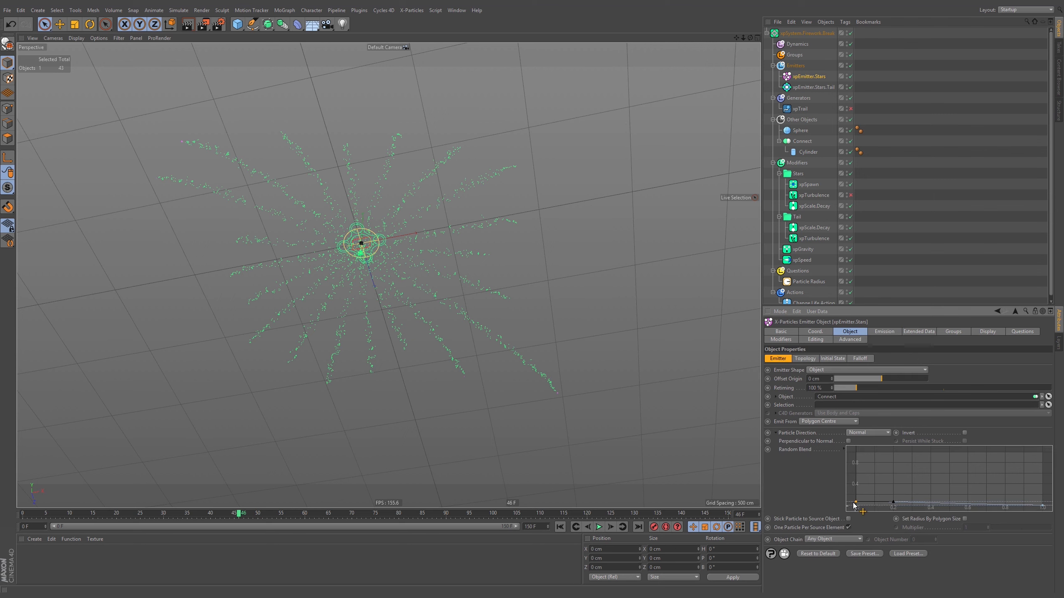
{"action": "left_click", "coordinate": [560, 527]}
{"action": "left_click", "coordinate": [598, 526]}
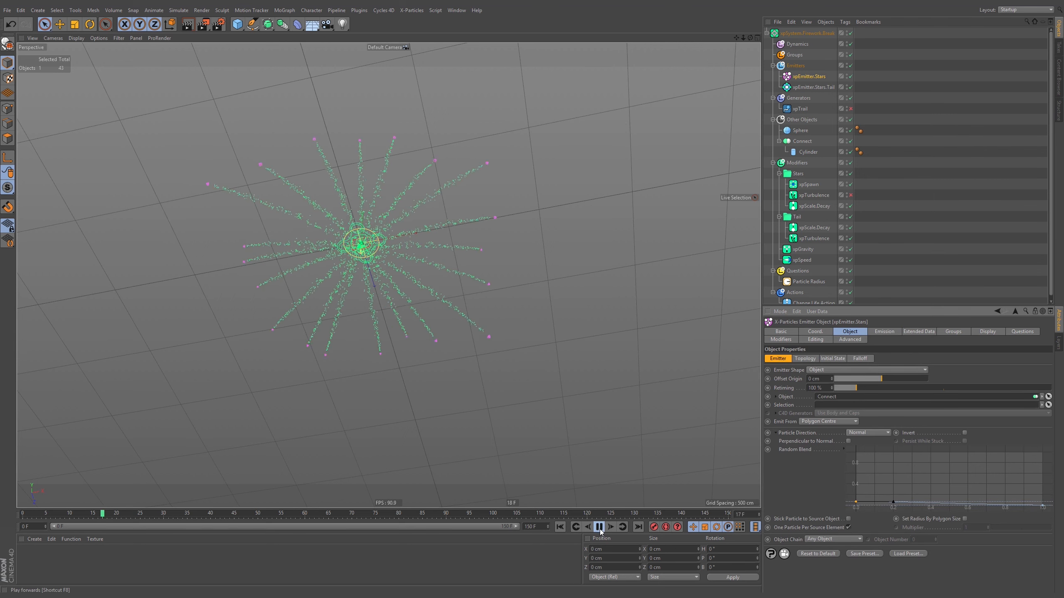
{"action": "left_click_drag", "start_coordinate": [418, 287], "coordinate": [353, 286], "text": "alt"}
Set the radius variation of the stars emitter to 0 cm and replay the simulation.
{"action": "left_click", "coordinate": [883, 331]}
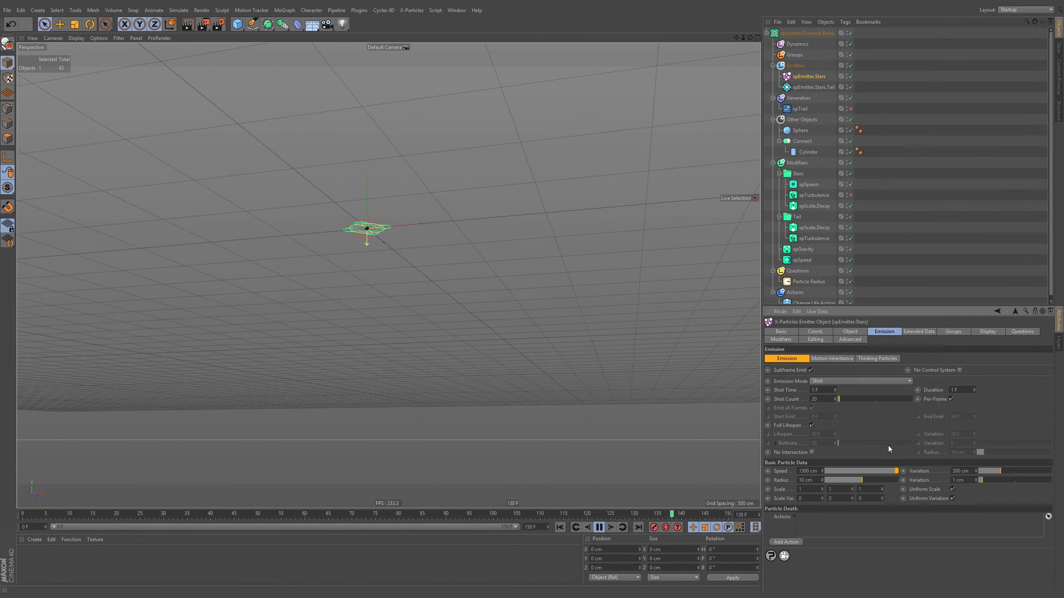
{"action": "double_click", "coordinate": [964, 481]}
{"action": "type", "text": "0"}
{"action": "left_click", "coordinate": [560, 527]}
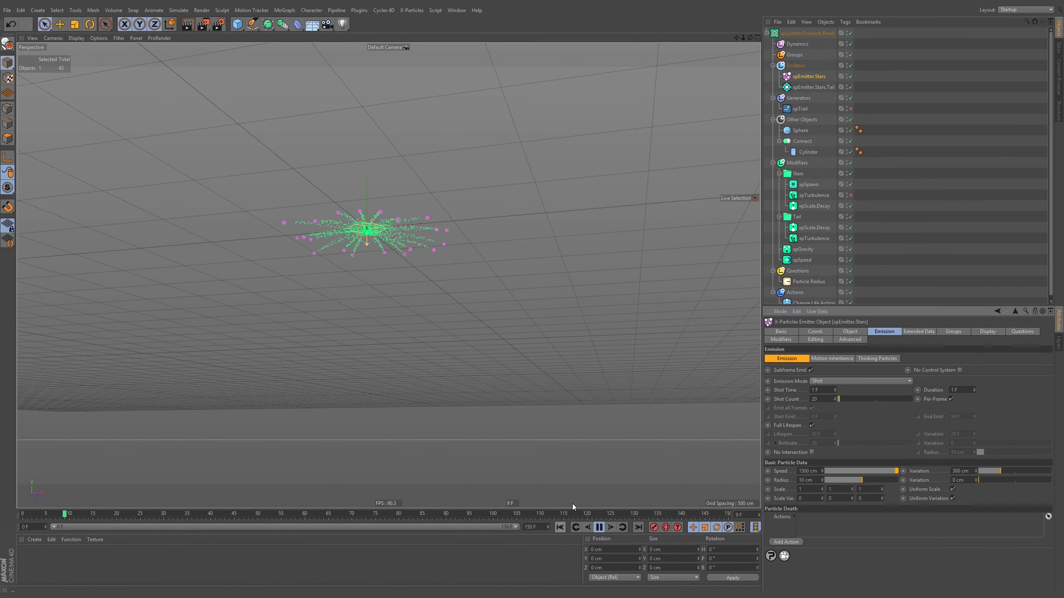
{"action": "left_click_drag", "start_coordinate": [379, 166], "coordinate": [371, 260], "text": "alt"}
{"action": "key", "text": "ctrl+z"}
Set the Radius Change variation of the Tail group's xpScale.Decay modifier to 31%.
{"action": "left_click", "coordinate": [815, 186]}
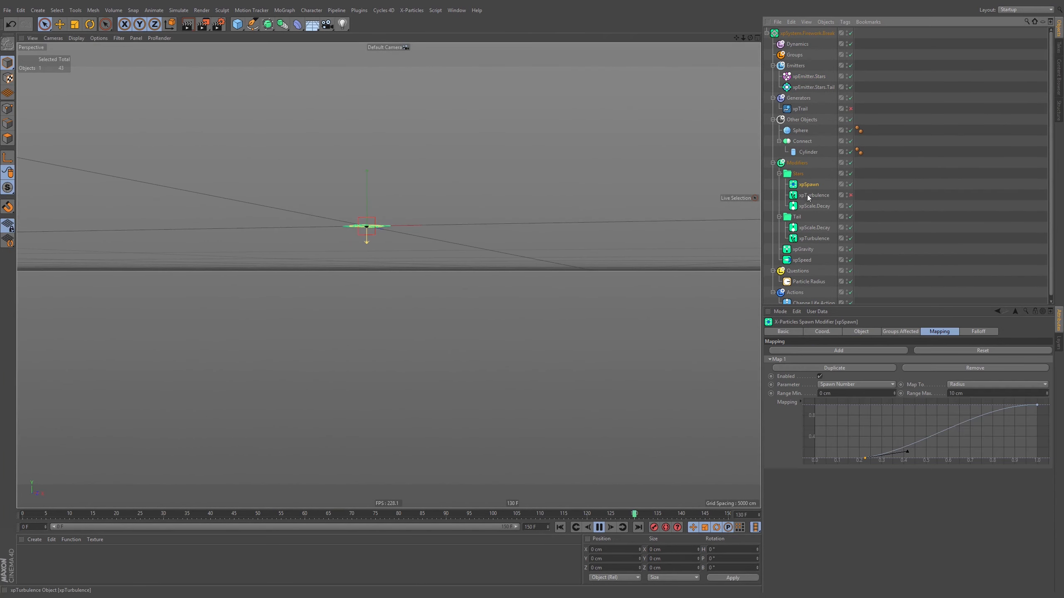
{"action": "left_click", "coordinate": [805, 229]}
{"action": "left_click", "coordinate": [866, 332]}
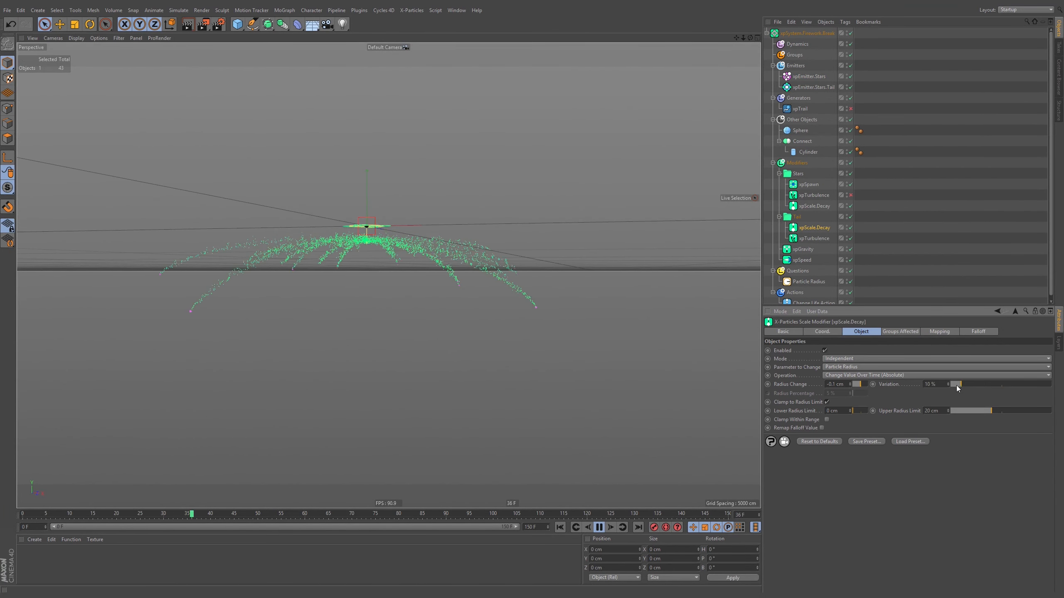
{"action": "left_click_drag", "start_coordinate": [956, 384], "coordinate": [951, 384]}
{"action": "left_click_drag", "start_coordinate": [397, 270], "coordinate": [374, 255], "text": "alt"}
{"action": "key", "text": "ctrl+z"}
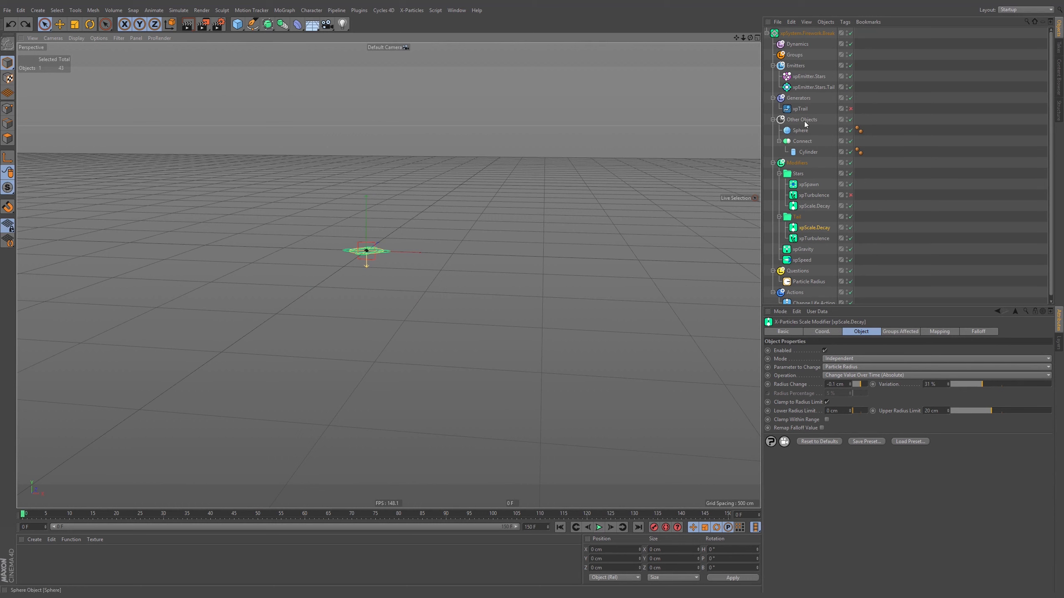
Place the Sphere under the Connect object alongside the Cylinder, and try a free rotation of the Cylinder.
{"action": "mouse_move", "coordinate": [802, 130]}
{"action": "left_mouse_down"}
{"action": "mouse_move", "coordinate": [811, 131]}
{"action": "mouse_move", "coordinate": [800, 146]}
{"action": "left_mouse_up"}
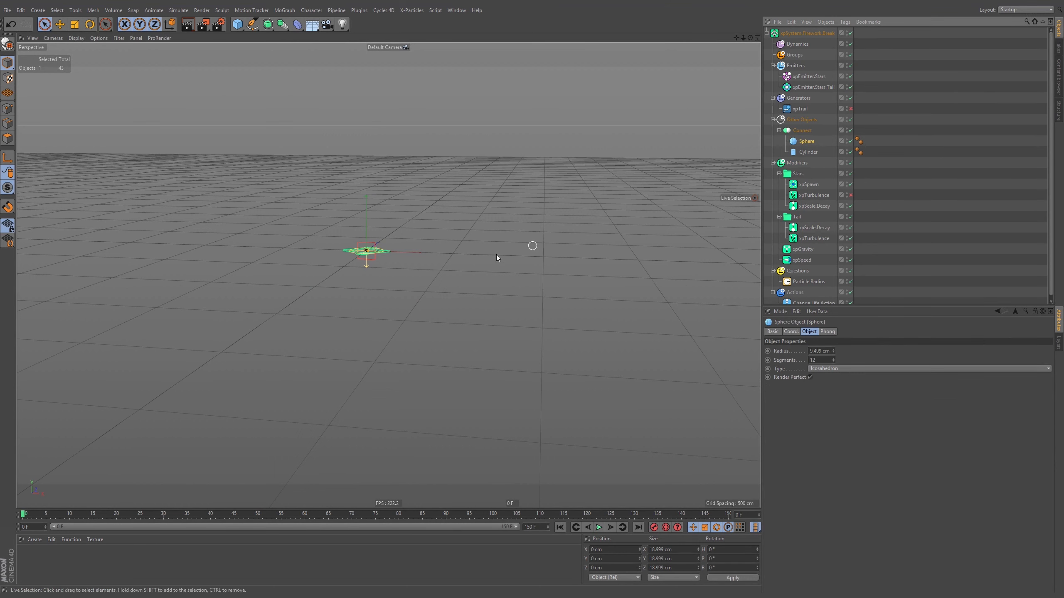
{"action": "left_click", "coordinate": [814, 153]}
{"action": "key", "text": "r"}
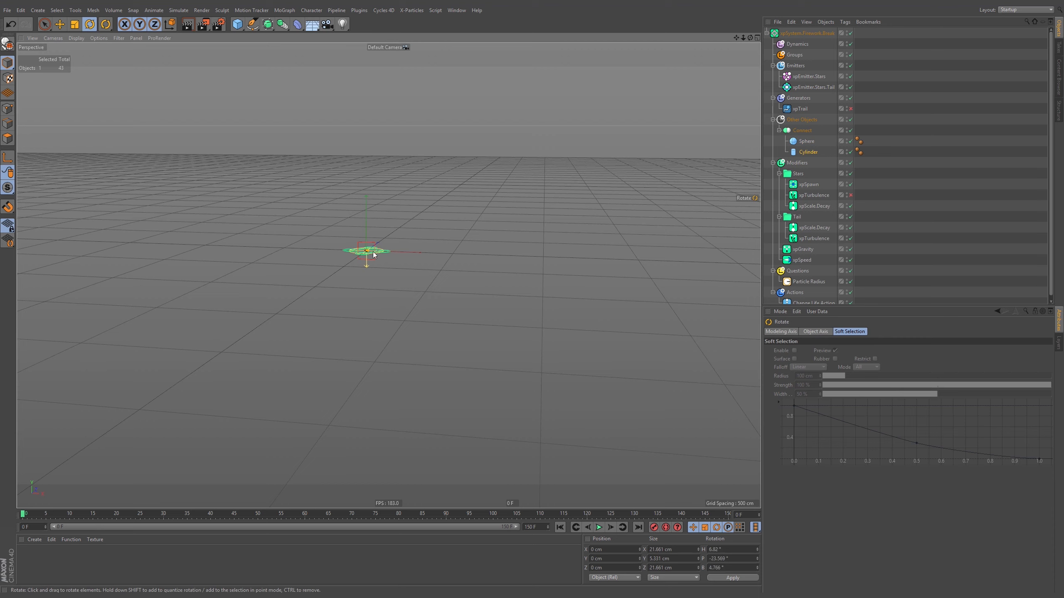
{"action": "right_click_drag", "start_coordinate": [373, 253], "coordinate": [645, 169], "text": "alt"}
{"action": "key", "text": "ctrl+z"}
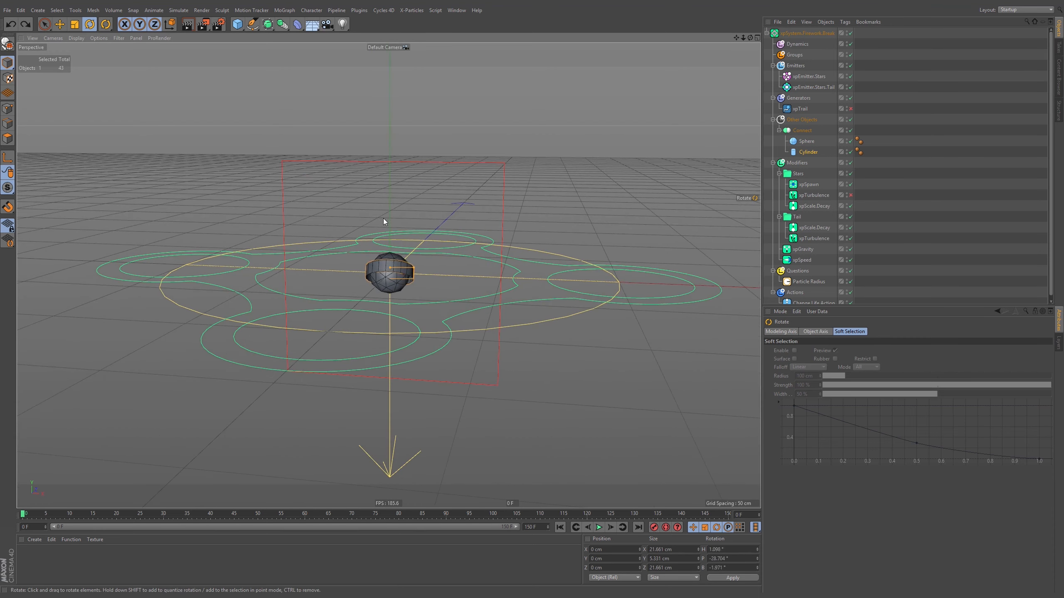
Tilt the Cylinder within the Sphere to about -73.3° heading and -42.1° bank, keeping its original size.
{"action": "left_click_drag", "start_coordinate": [326, 236], "coordinate": [383, 274]}
{"action": "left_click", "coordinate": [386, 272]}
{"action": "middle_click_drag", "start_coordinate": [390, 272], "coordinate": [404, 261], "text": "alt"}
{"action": "left_click_drag", "start_coordinate": [404, 262], "coordinate": [406, 280], "text": "alt"}
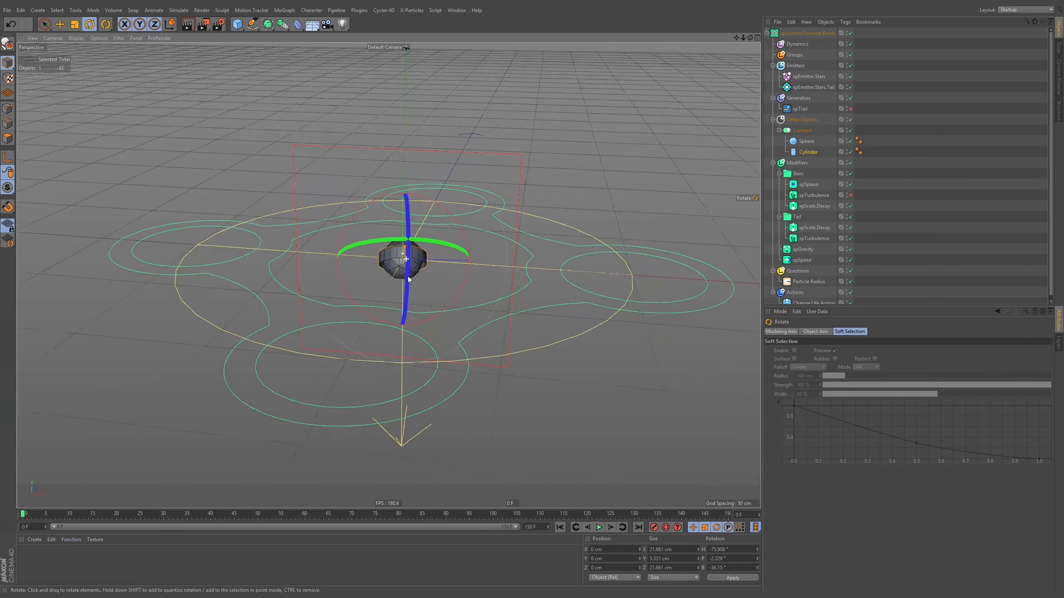
{"action": "right_click_drag", "start_coordinate": [406, 280], "coordinate": [396, 264], "text": "alt"}
{"action": "left_click_drag", "start_coordinate": [395, 264], "coordinate": [410, 245], "text": "alt"}
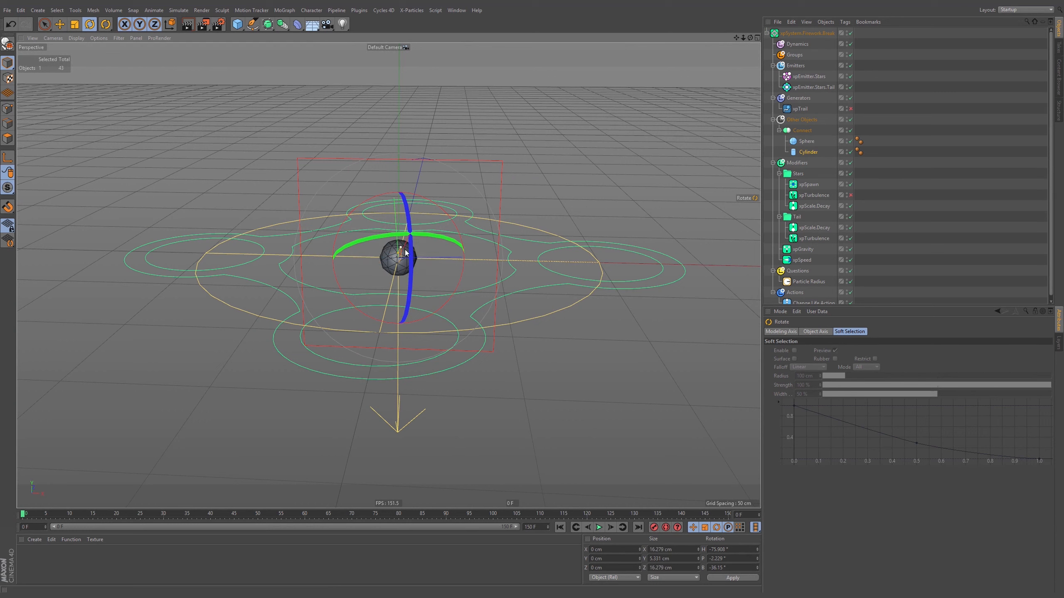
{"action": "left_click", "coordinate": [406, 246]}
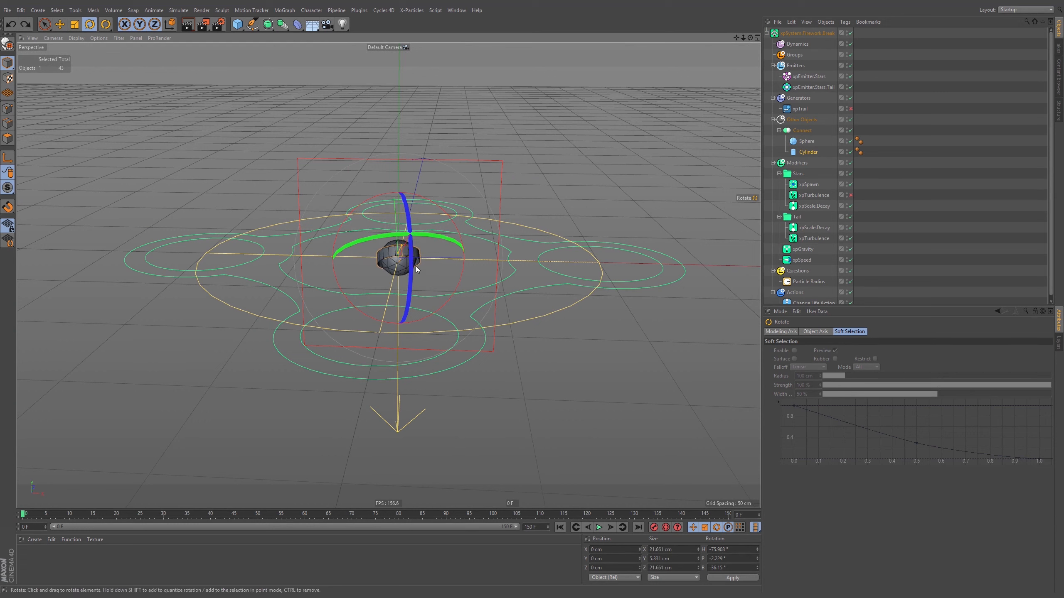
{"action": "left_click_drag", "start_coordinate": [413, 264], "coordinate": [437, 247]}
Play the simulation emitting from the combined Sphere and Cylinder, and inspect the burst from several angles.
{"action": "right_click_drag", "start_coordinate": [472, 226], "coordinate": [309, 279], "text": "alt"}
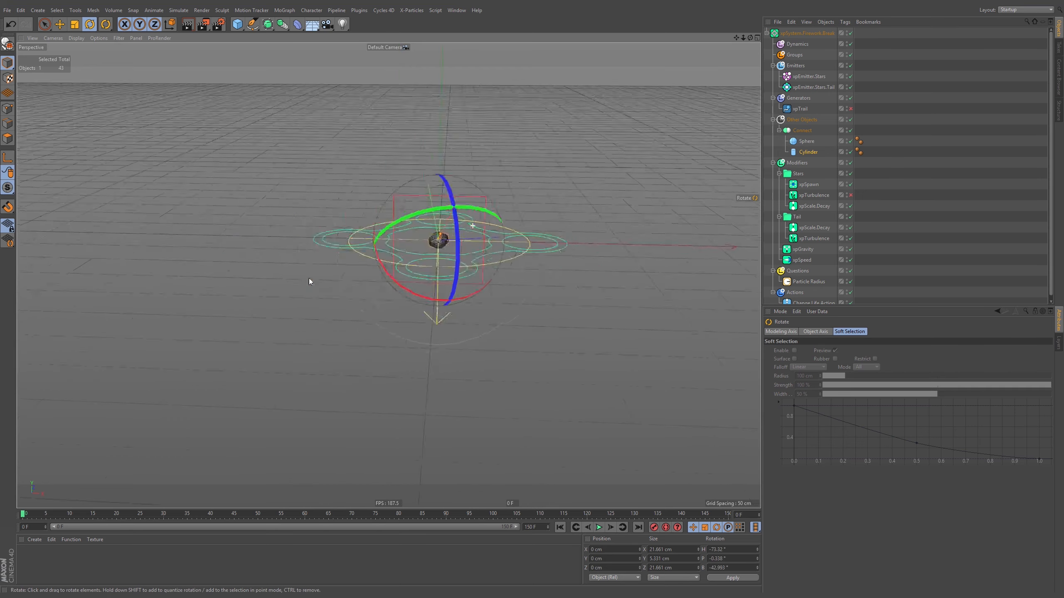
{"action": "left_click_drag", "start_coordinate": [309, 281], "coordinate": [613, 216], "text": "alt"}
{"action": "left_click", "coordinate": [599, 528]}
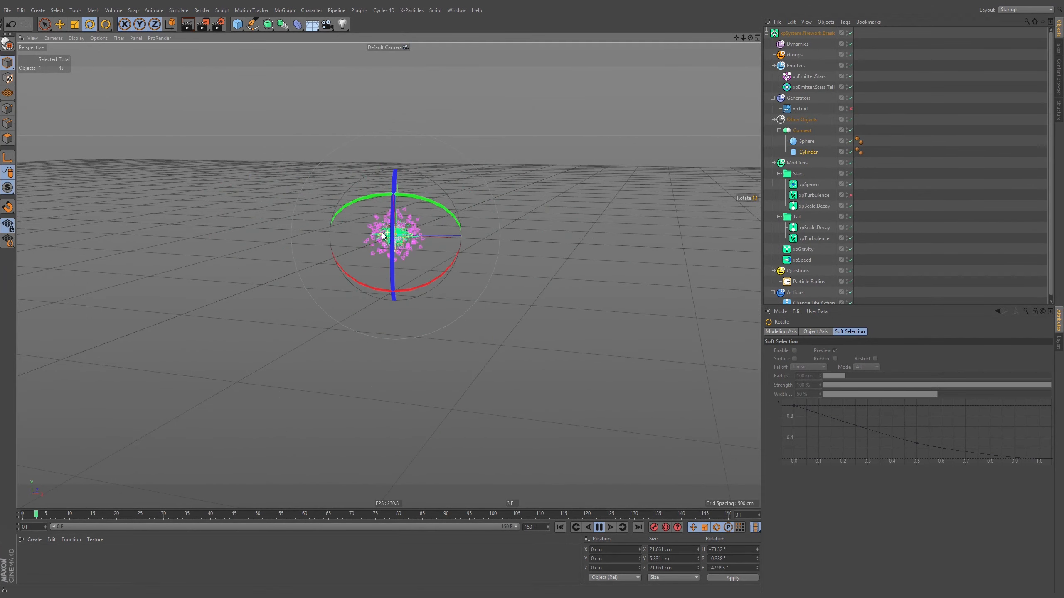
{"action": "left_click_drag", "start_coordinate": [671, 149], "coordinate": [708, 158], "text": "alt"}
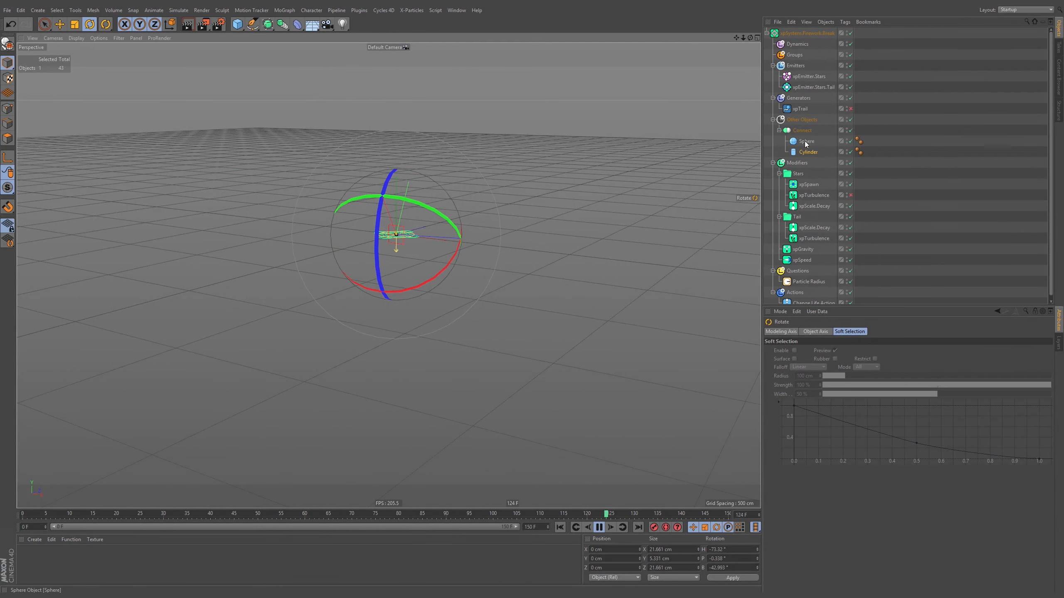
Select the Sphere and the Cylinder under the Connect object in turn to review their object properties.
{"action": "left_click_drag", "start_coordinate": [805, 143], "coordinate": [806, 129]}
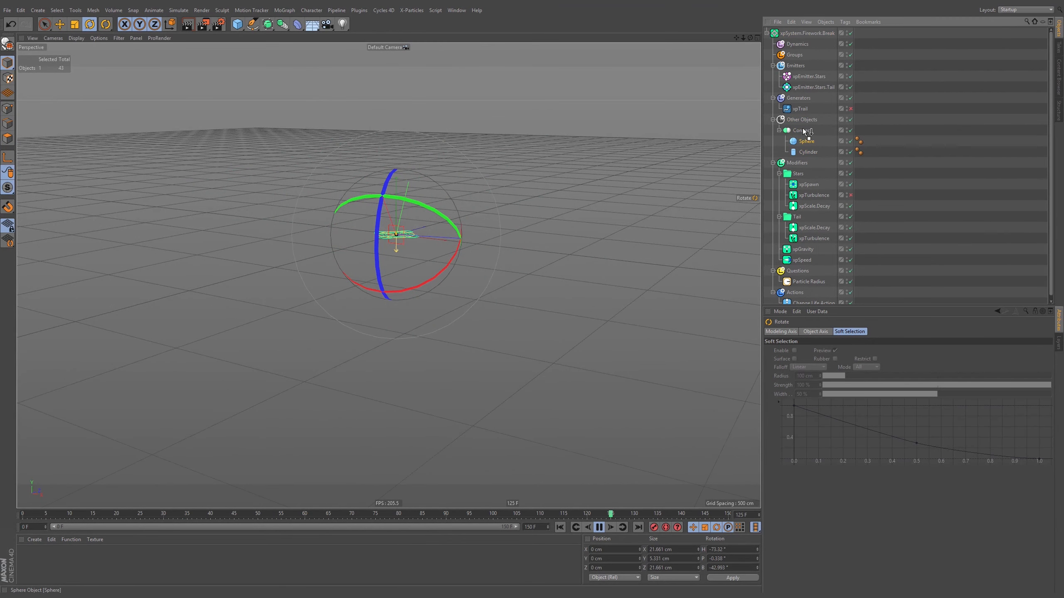
{"action": "left_click_drag", "start_coordinate": [800, 126], "coordinate": [803, 140]}
{"action": "left_click", "coordinate": [802, 139]}
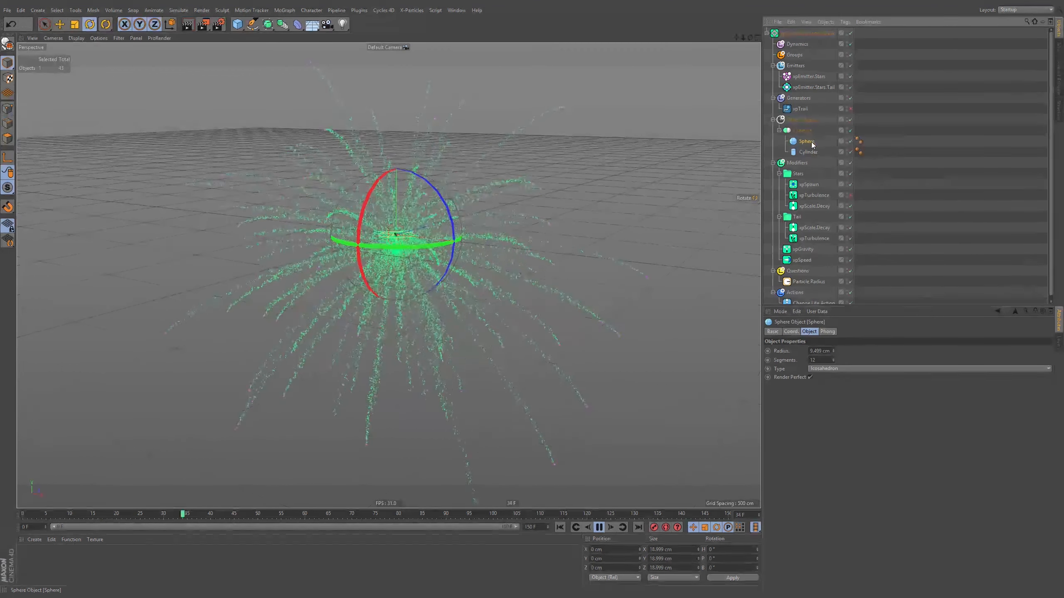
{"action": "left_click", "coordinate": [800, 151]}
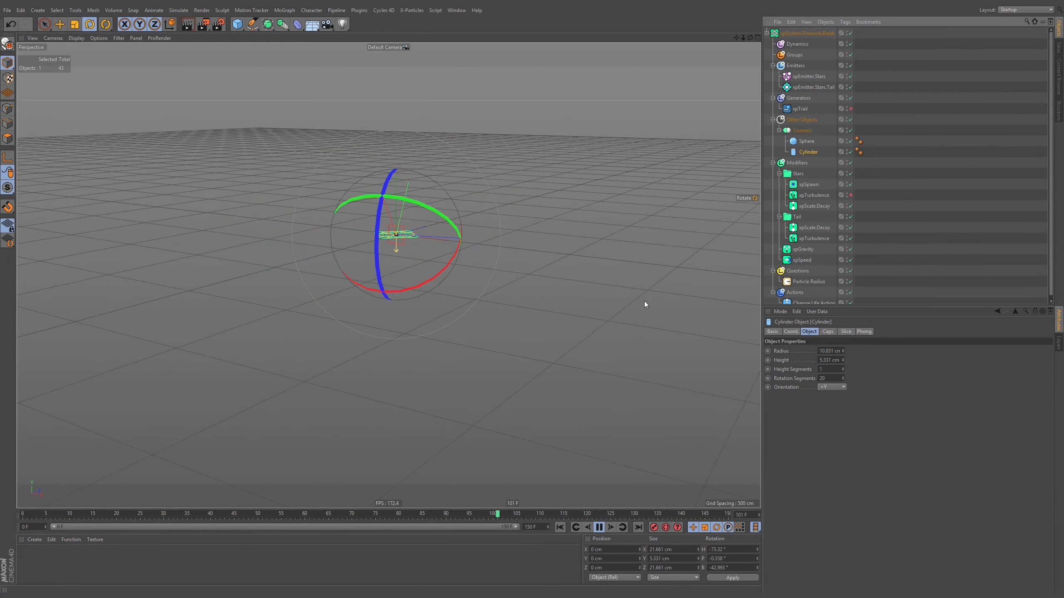
Move the Cylinder out of the Connect object, leaving only the Sphere inside, and replay the simulation from the start.
{"action": "mouse_move", "coordinate": [440, 237]}
{"action": "left_mouse_down", "text": "alt"}
{"action": "mouse_move", "coordinate": [464, 243]}
{"action": "mouse_move", "coordinate": [442, 251]}
{"action": "left_mouse_up", "text": "alt"}
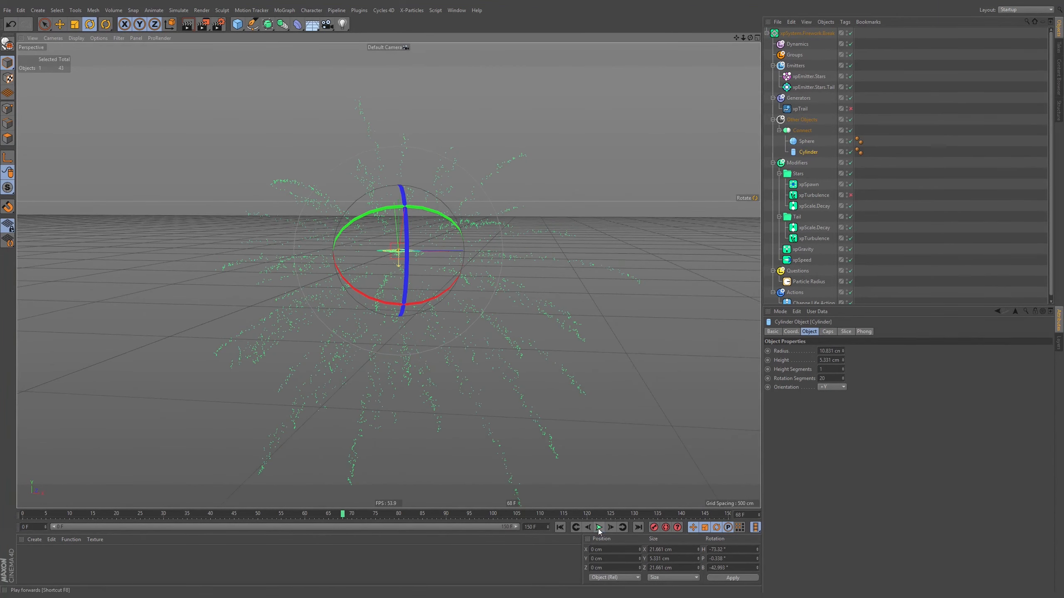
{"action": "left_click", "coordinate": [599, 528]}
{"action": "middle_click_drag", "start_coordinate": [423, 245], "coordinate": [413, 244], "text": "alt"}
{"action": "left_click", "coordinate": [819, 34]}
{"action": "left_click", "coordinate": [814, 107]}
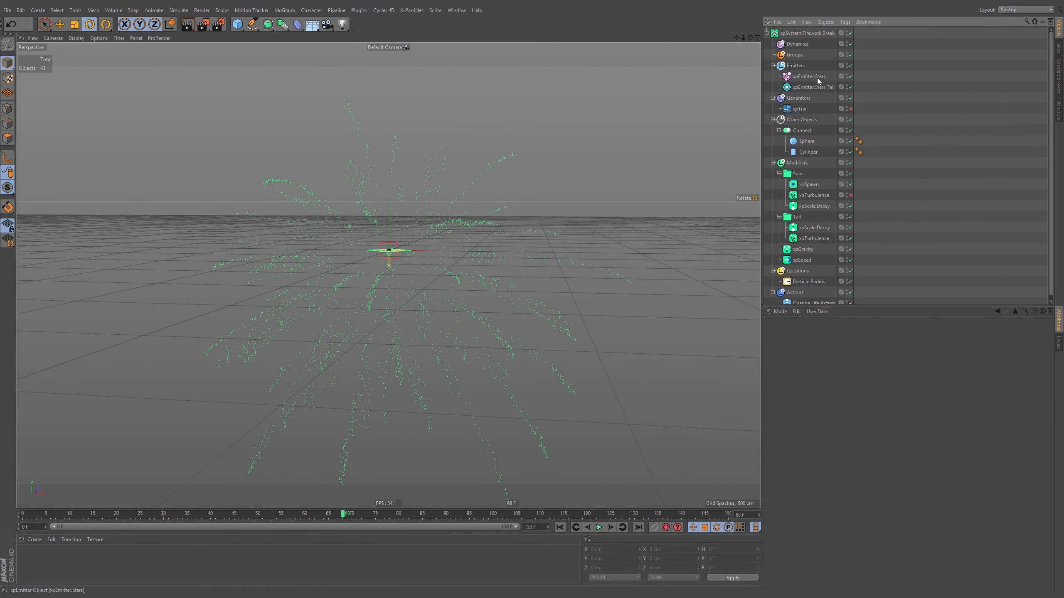
{"action": "left_click", "coordinate": [816, 87]}
{"action": "left_click_drag", "start_coordinate": [806, 128], "coordinate": [806, 128]}
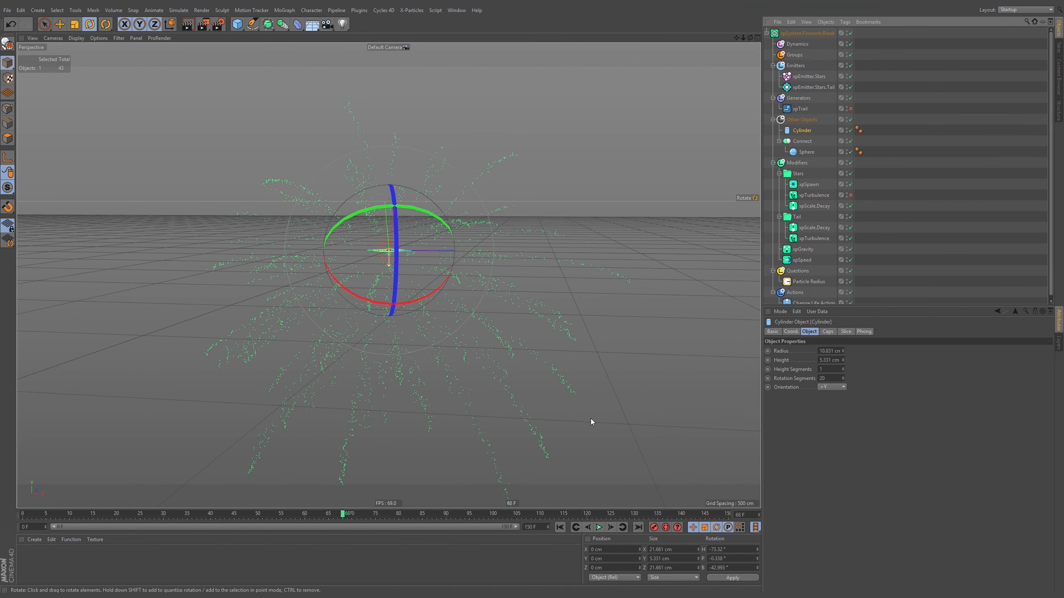
{"action": "left_click", "coordinate": [560, 527]}
{"action": "left_click", "coordinate": [598, 528]}
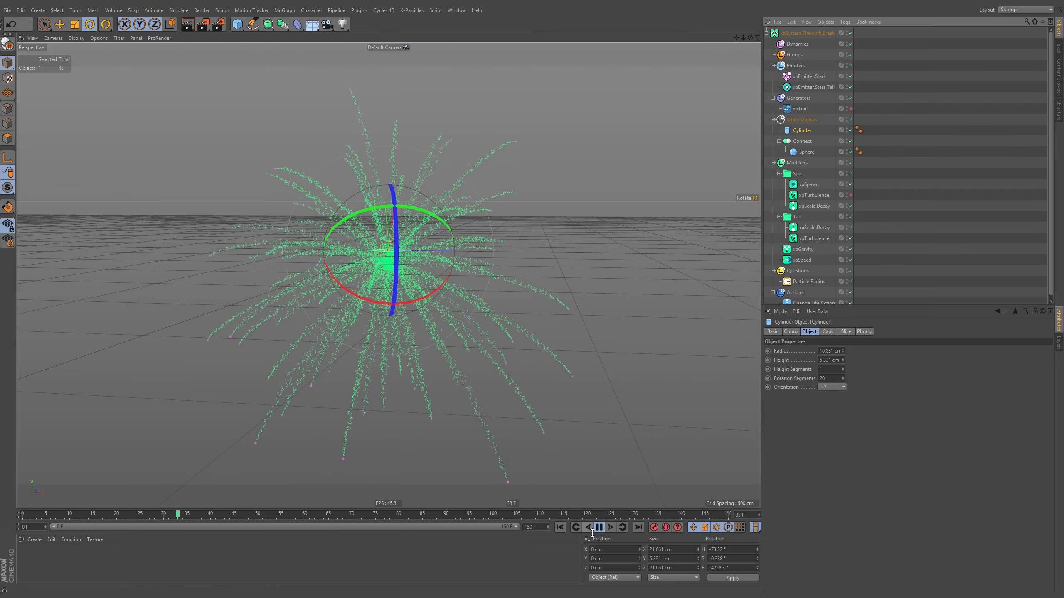
Set the stars emitter's emission speed variation to 500 cm.
{"action": "left_click", "coordinate": [819, 81]}
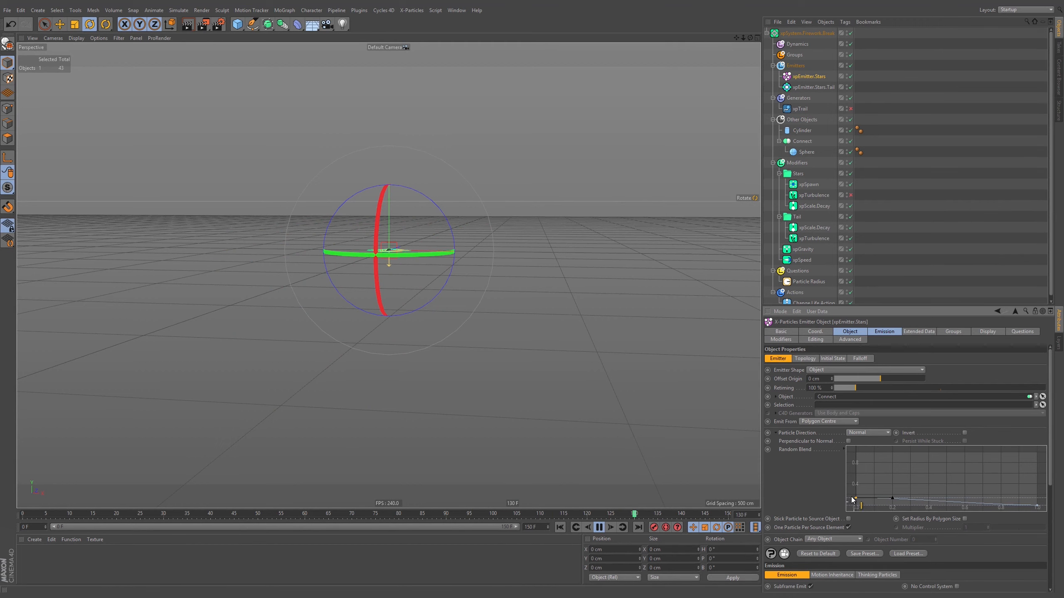
{"action": "left_click", "coordinate": [896, 332]}
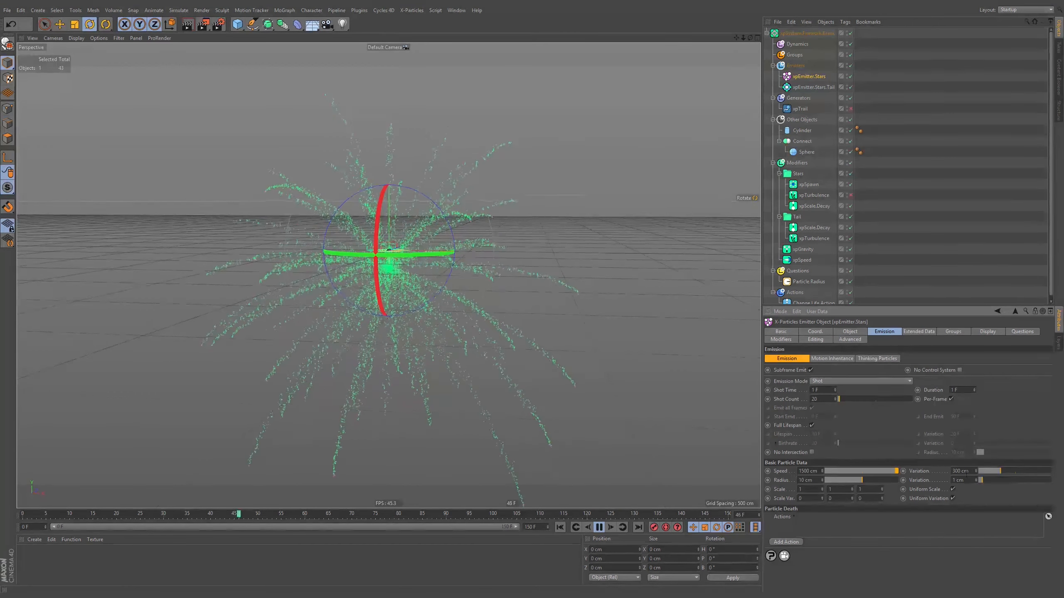
{"action": "left_click_drag", "start_coordinate": [966, 475], "coordinate": [888, 492]}
{"action": "type", "text": "500"}
{"action": "key", "text": "Return"}
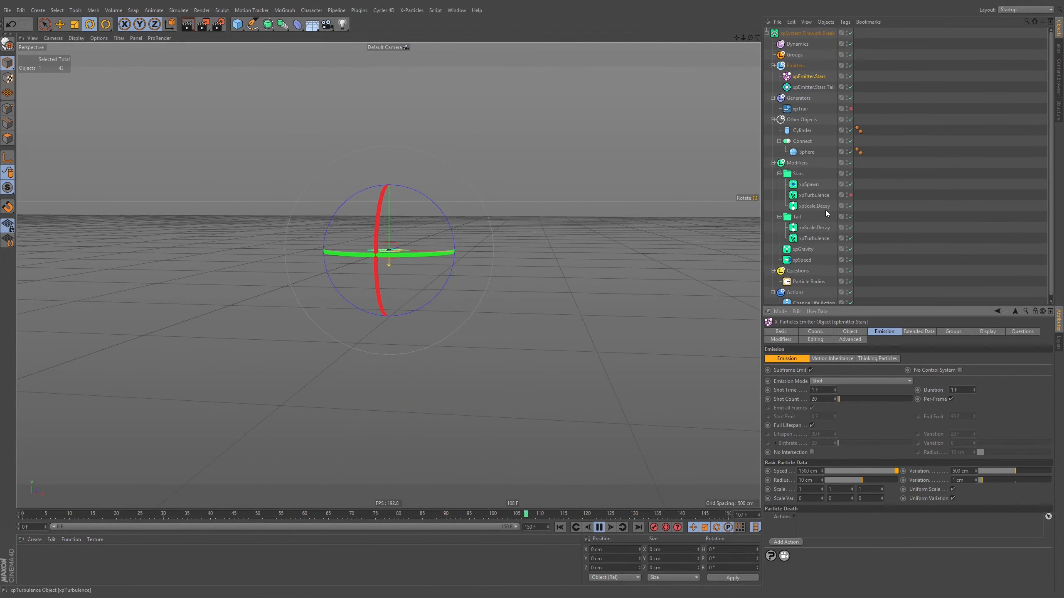
Adjust the tail Scale Decay modifier's radius change variation to about 35% and check the tail turbulence settings.
{"action": "left_click", "coordinate": [813, 229]}
{"action": "left_click_drag", "start_coordinate": [991, 385], "coordinate": [985, 384]}
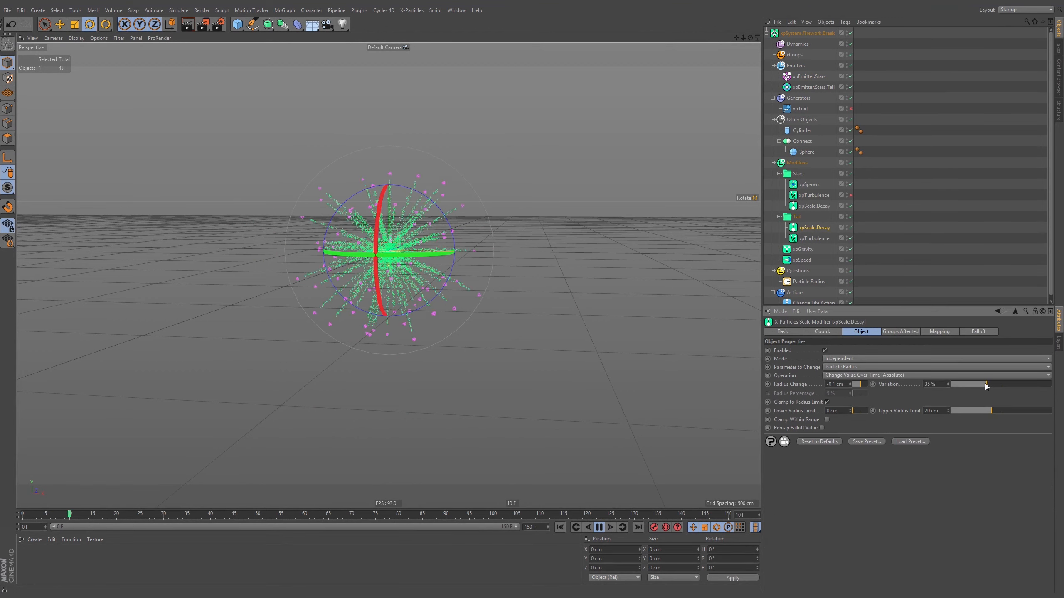
{"action": "left_click_drag", "start_coordinate": [415, 250], "coordinate": [407, 263], "text": "alt"}
{"action": "left_click", "coordinate": [816, 236]}
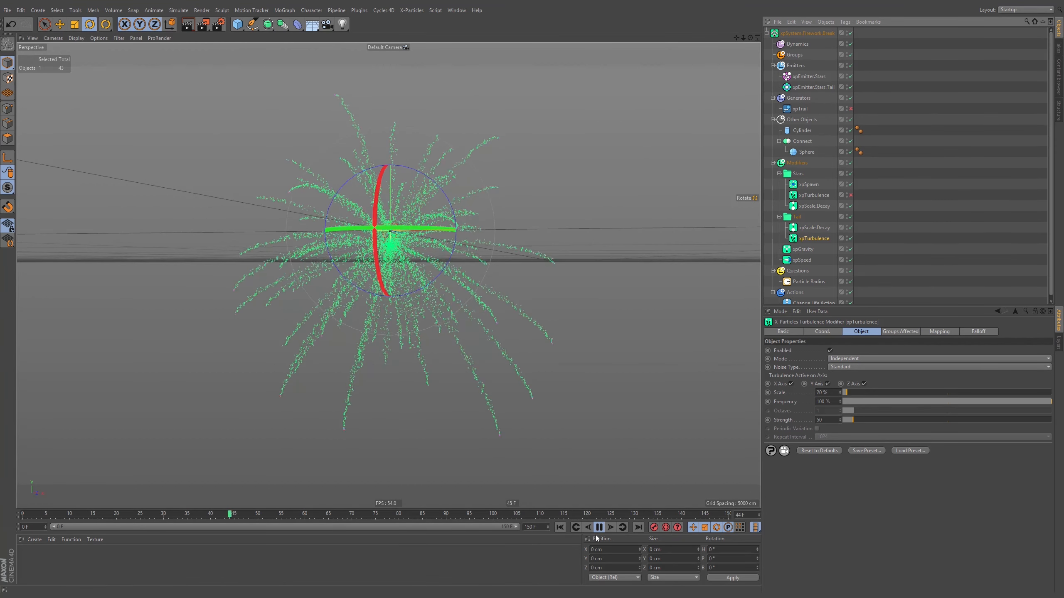
Set the Stars.Tail emitter's particle color mode to Gradient (Parameter), driven by Radius.
{"action": "left_click", "coordinate": [817, 86]}
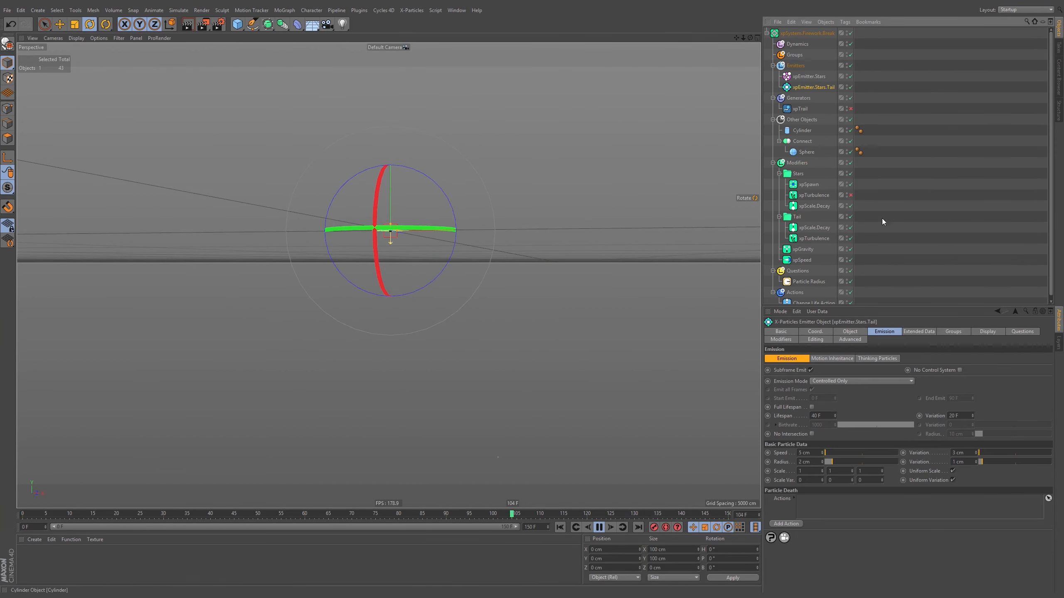
{"action": "left_click", "coordinate": [986, 331]}
{"action": "left_click", "coordinate": [842, 465]}
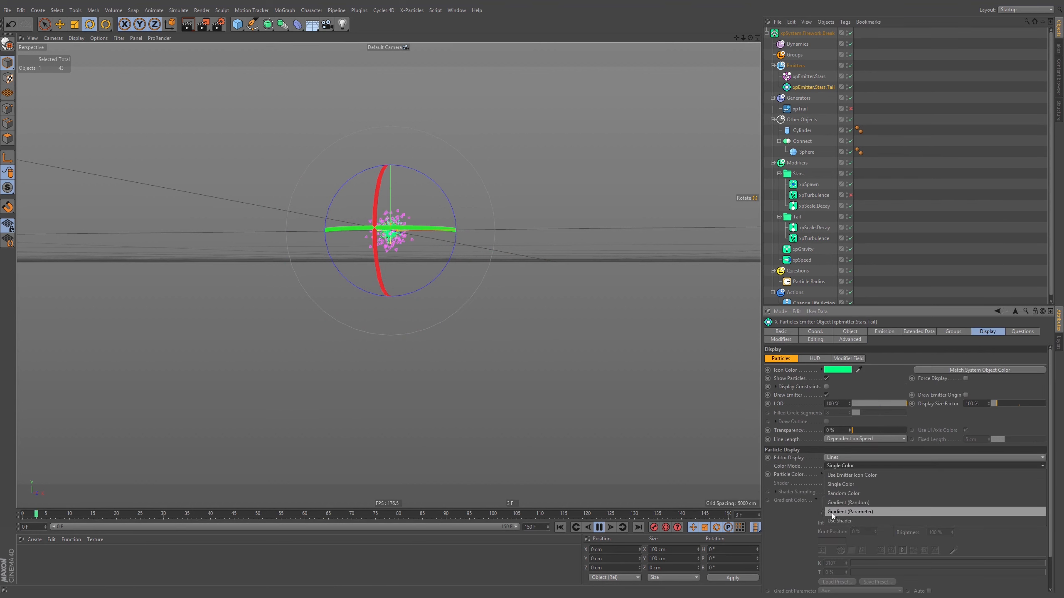
{"action": "left_click", "coordinate": [843, 512]}
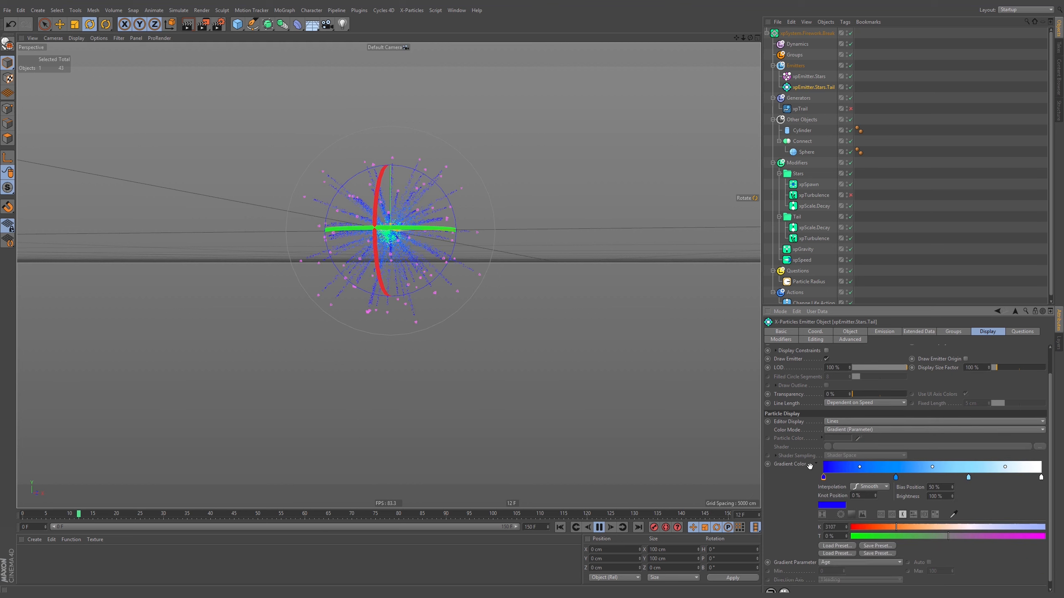
{"action": "left_click", "coordinate": [860, 555]}
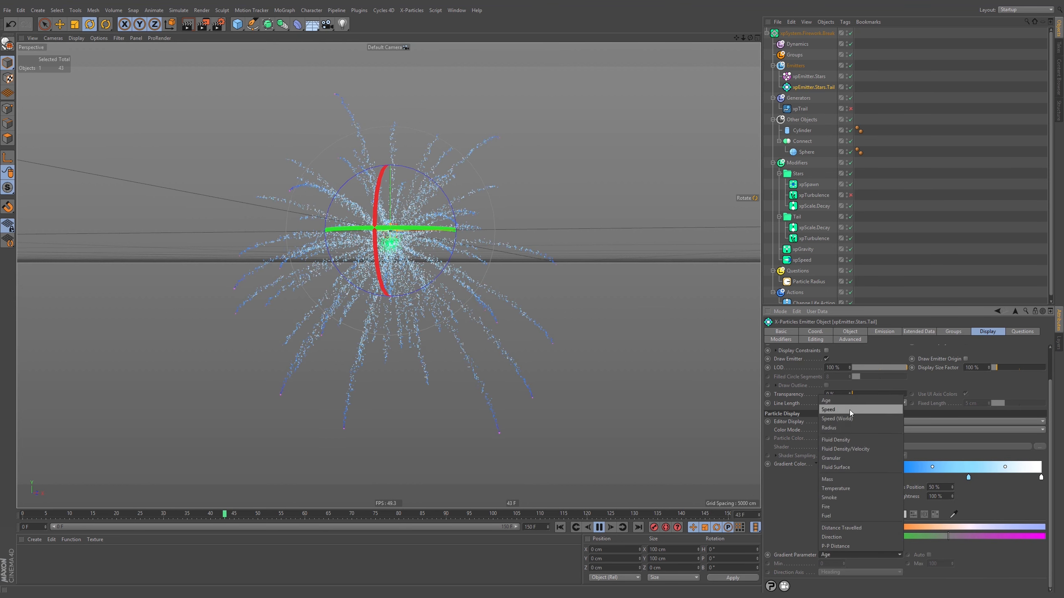
{"action": "left_click", "coordinate": [840, 427]}
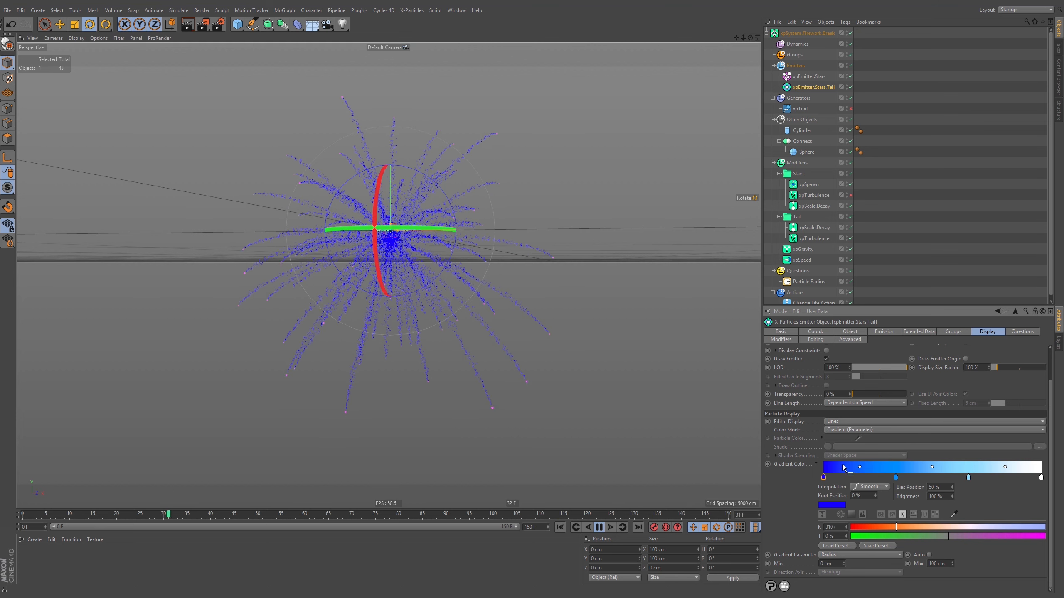
Remove the gradient's dark blue first knot, move the next blue knot to the start and recolour it orange.
{"action": "left_click_drag", "start_coordinate": [824, 478], "coordinate": [824, 503]}
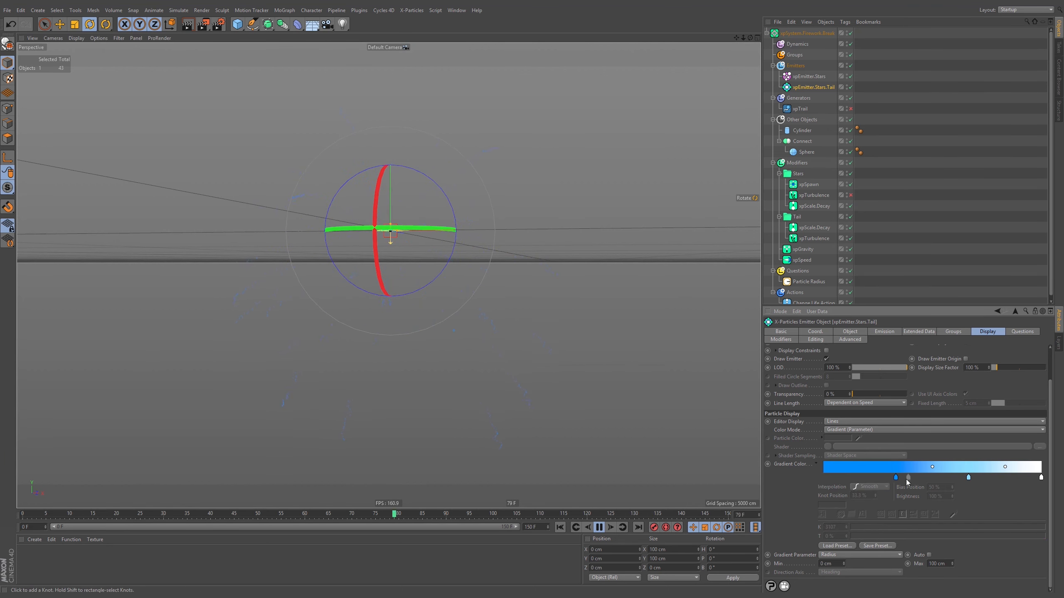
{"action": "left_click_drag", "start_coordinate": [895, 479], "coordinate": [823, 481], "text": "ctrl"}
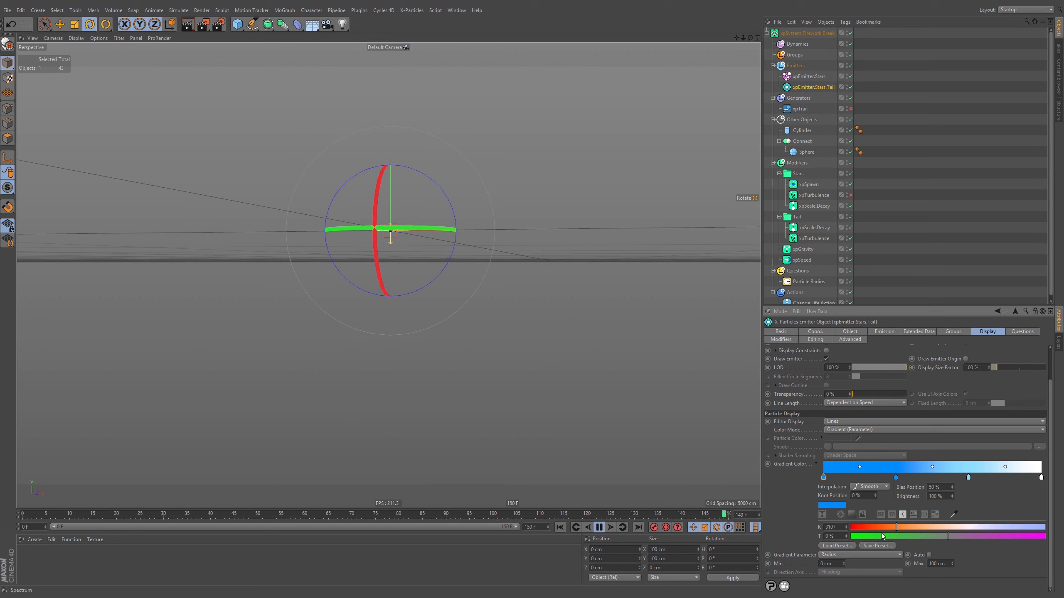
{"action": "left_click", "coordinate": [894, 526]}
{"action": "mouse_move", "coordinate": [894, 525]}
{"action": "left_mouse_down"}
{"action": "mouse_move", "coordinate": [925, 528]}
{"action": "mouse_move", "coordinate": [889, 527]}
{"action": "left_mouse_up"}
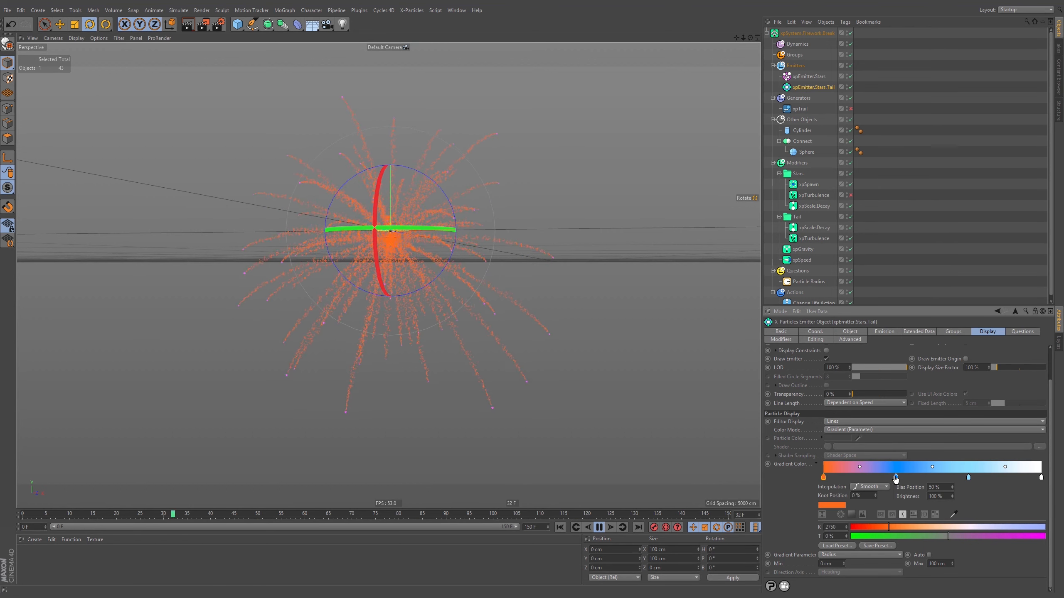
Remove the two middle blue knots from the gradient and recolour the white end knot light peach.
{"action": "left_click_drag", "start_coordinate": [895, 478], "coordinate": [968, 498]}
{"action": "mouse_move", "coordinate": [1042, 478]}
{"action": "left_mouse_down"}
{"action": "mouse_move", "coordinate": [1036, 499]}
{"action": "mouse_move", "coordinate": [1043, 478]}
{"action": "left_mouse_up"}
{"action": "left_click_drag", "start_coordinate": [954, 527], "coordinate": [933, 528]}
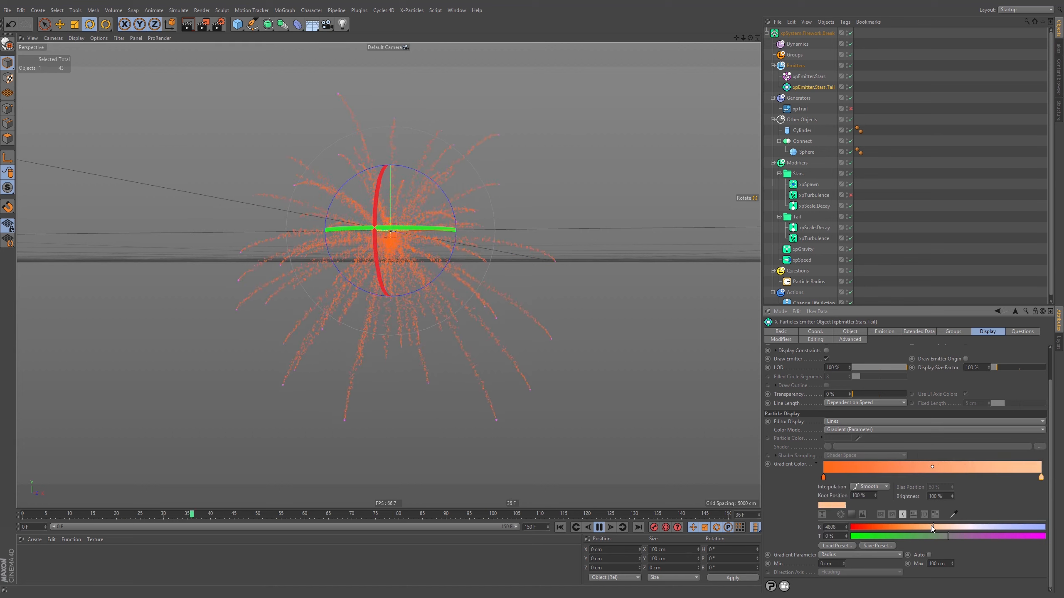
Recolour the gradient's start knot light peach and set its brightness to 150%, trying 300% and 200% first.
{"action": "left_click", "coordinate": [823, 477]}
{"action": "double_click", "coordinate": [939, 496]}
{"action": "type", "text": "300"}
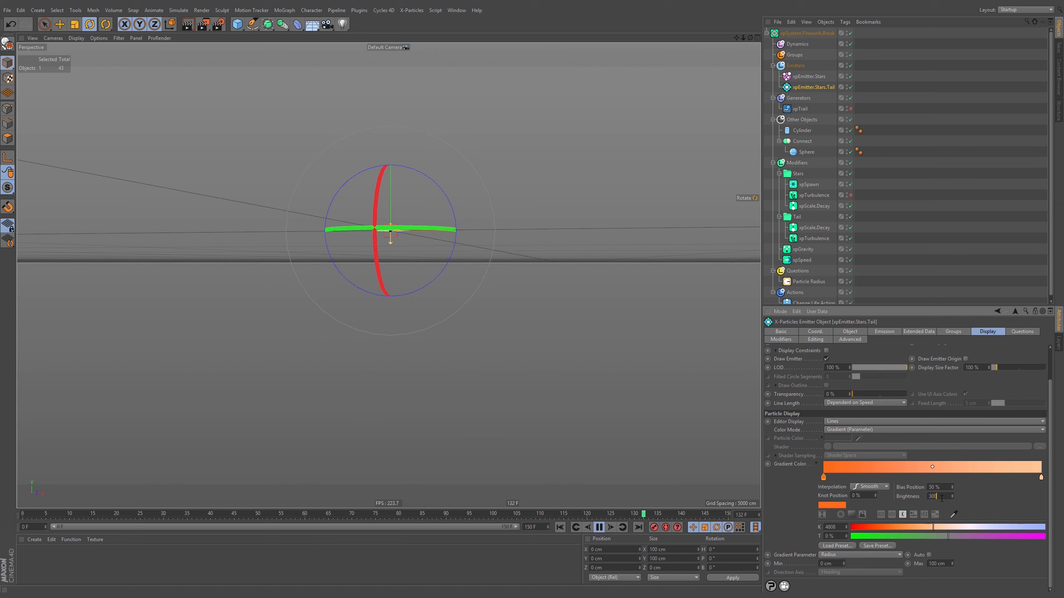
{"action": "key", "text": "Return"}
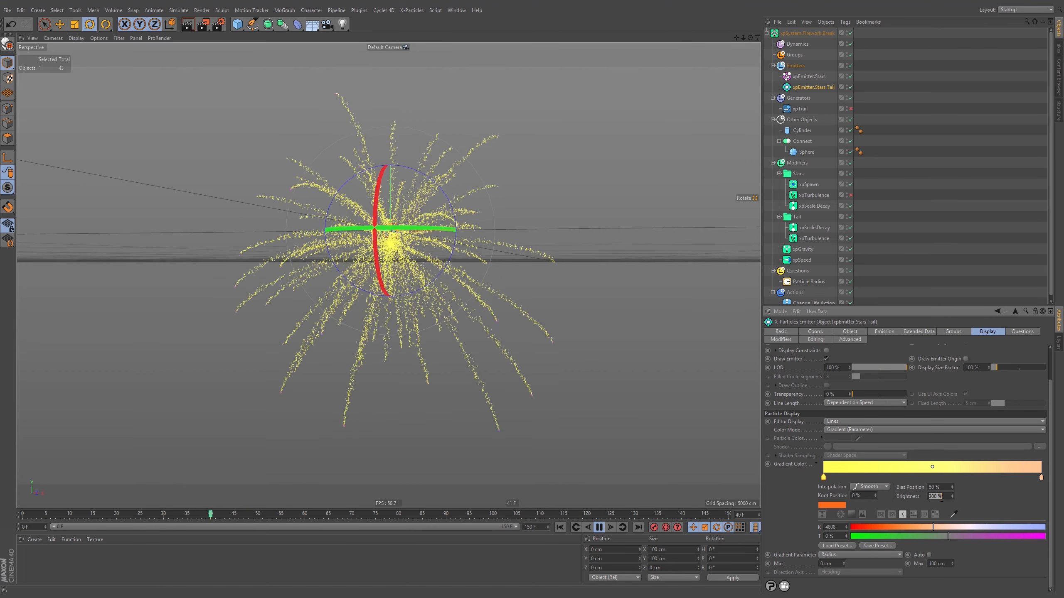
{"action": "left_click_drag", "start_coordinate": [934, 527], "coordinate": [938, 526]}
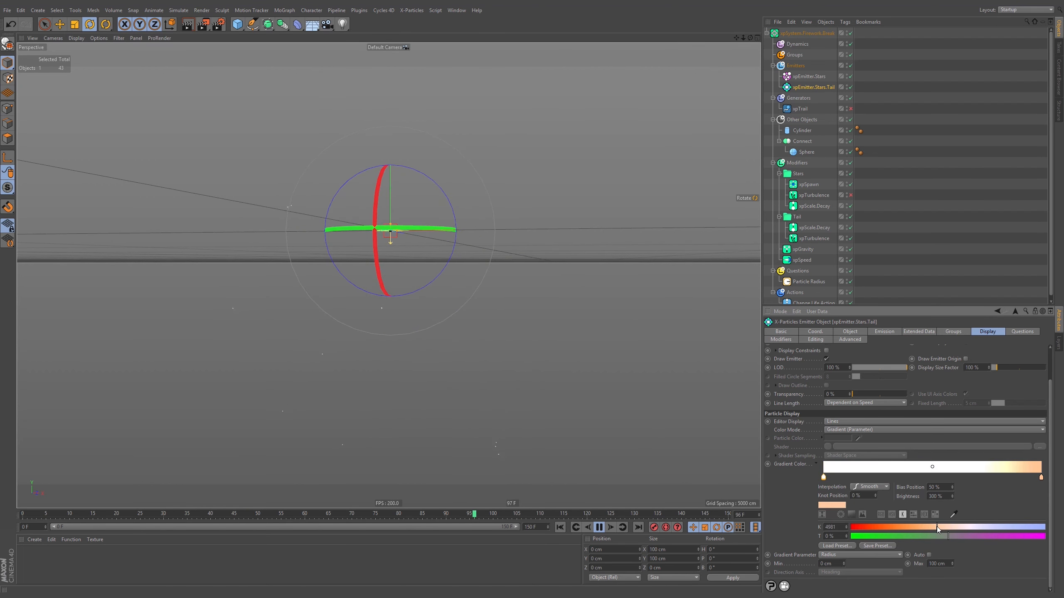
{"action": "double_click", "coordinate": [938, 497]}
{"action": "type", "text": "200"}
{"action": "key", "text": "Return"}
{"action": "type", "text": "150"}
{"action": "key", "text": "Return"}
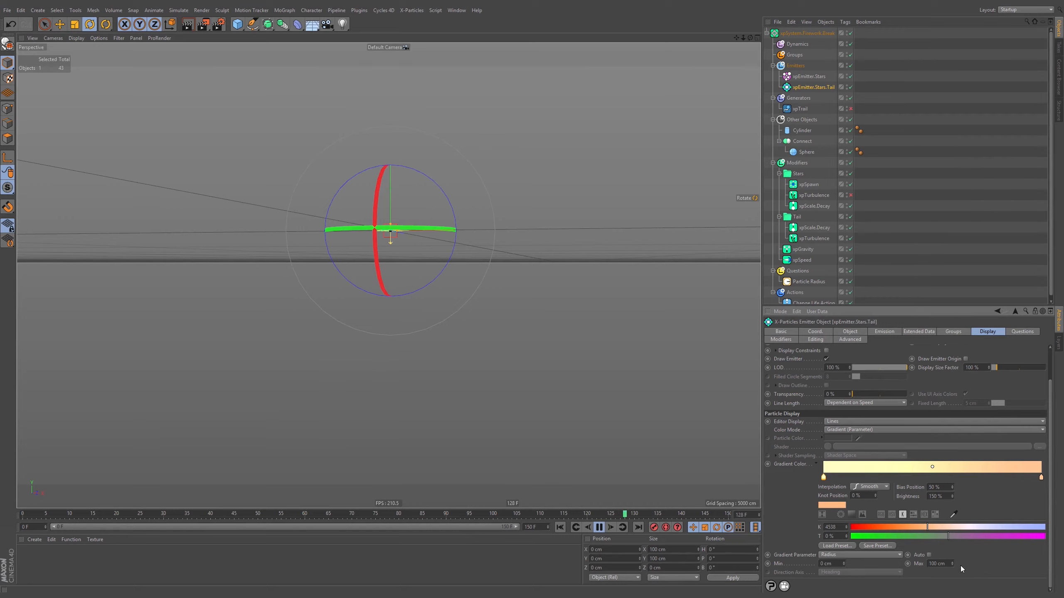
Set the radius gradient's maximum to 3 cm, trying 10, 5 and 2 cm first.
{"action": "double_click", "coordinate": [936, 564]}
{"action": "type", "text": "10"}
{"action": "key", "text": "Return"}
{"action": "left_click", "coordinate": [935, 564]}
{"action": "type", "text": "5"}
{"action": "key", "text": "Return"}
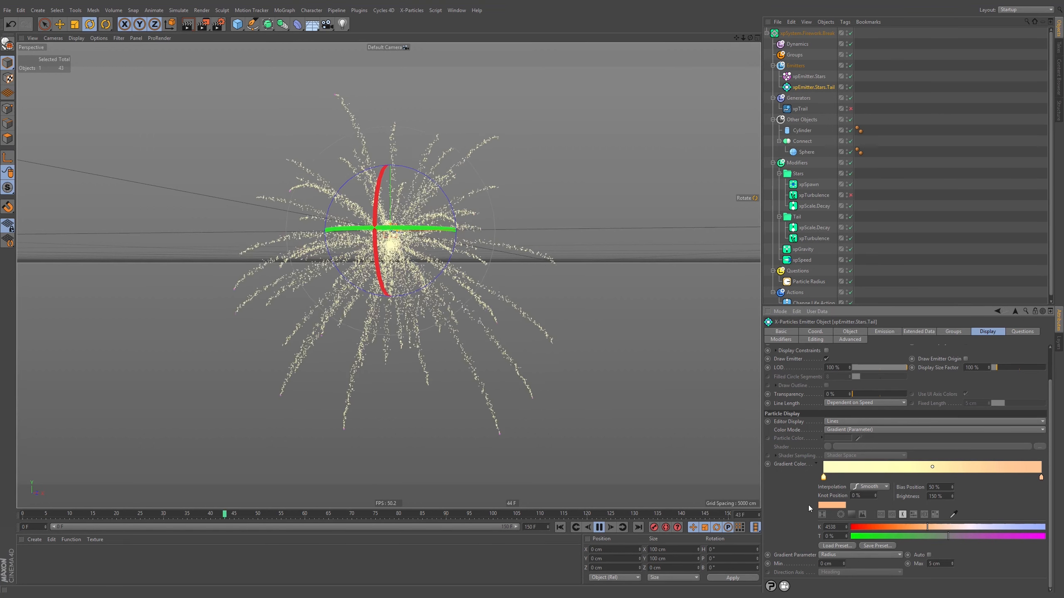
{"action": "left_click", "coordinate": [942, 564]}
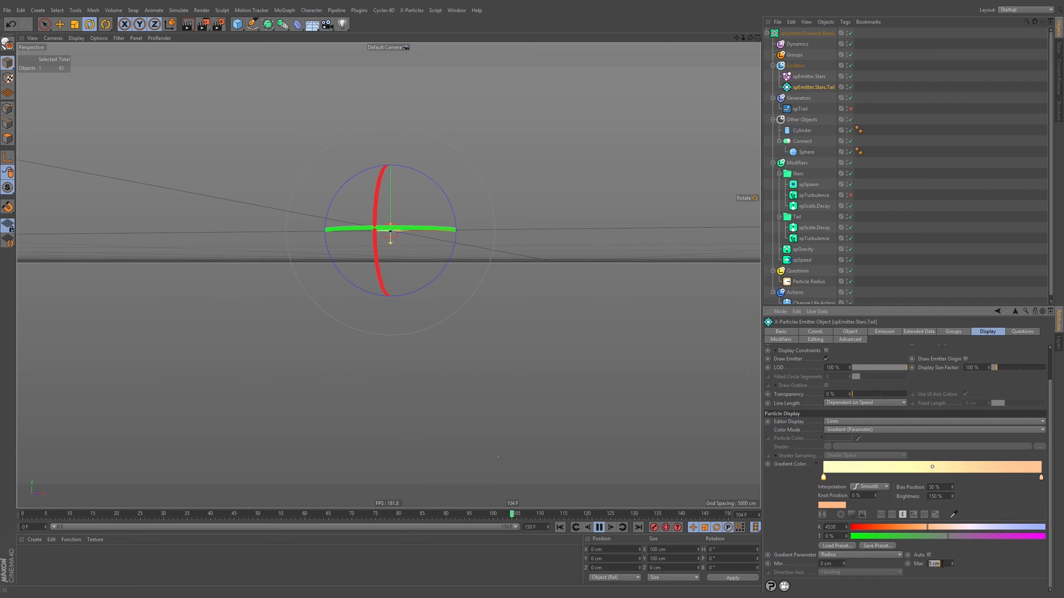
{"action": "type", "text": "2"}
{"action": "key", "text": "Return"}
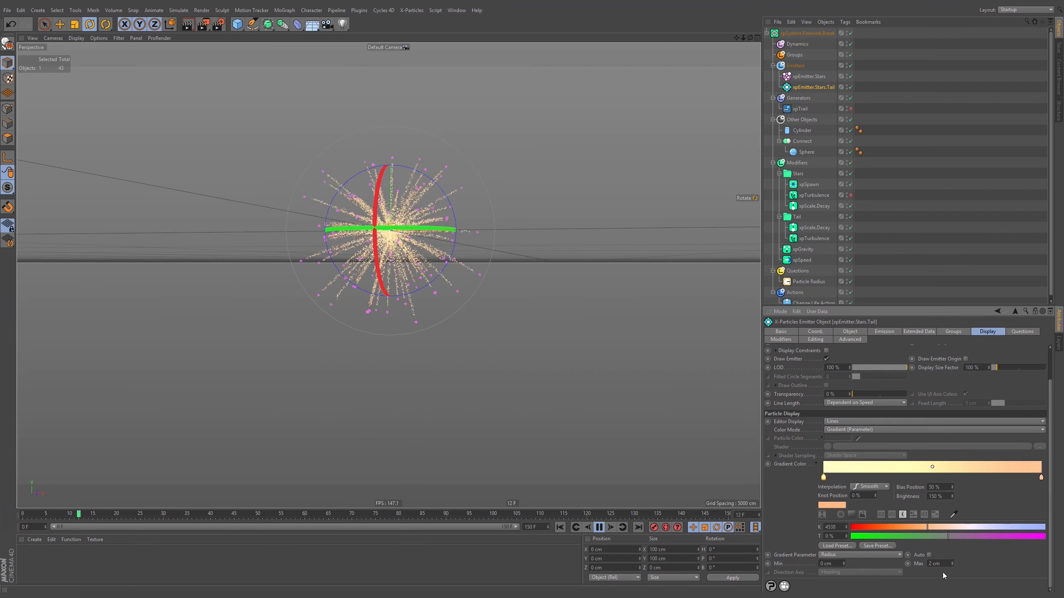
{"action": "left_click", "coordinate": [952, 562]}
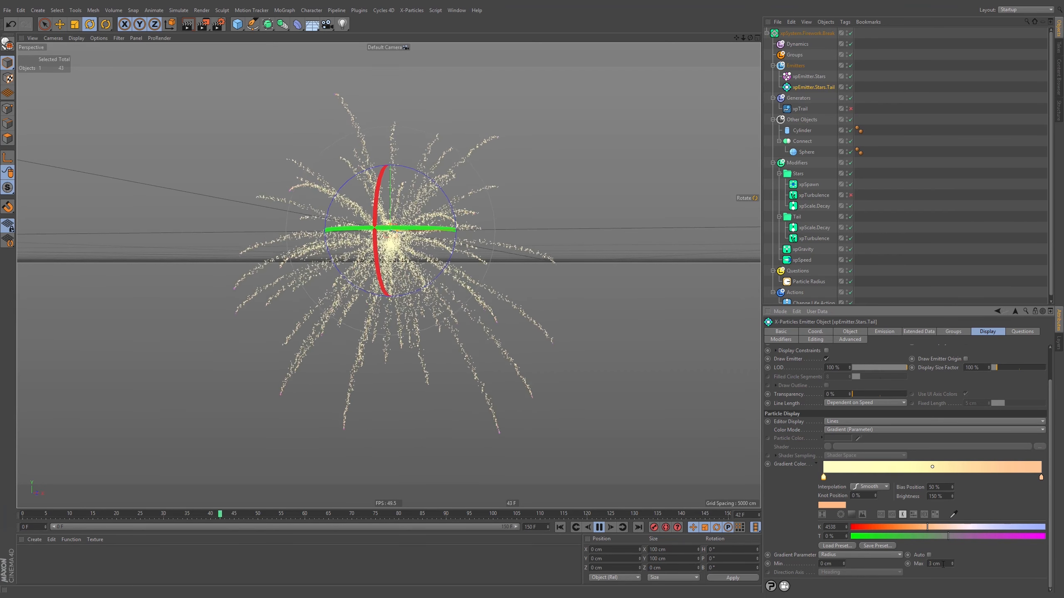
Recolour the gradient's end knot deep red-orange with the simulation paused, and replay it from the start.
{"action": "left_click", "coordinate": [596, 529]}
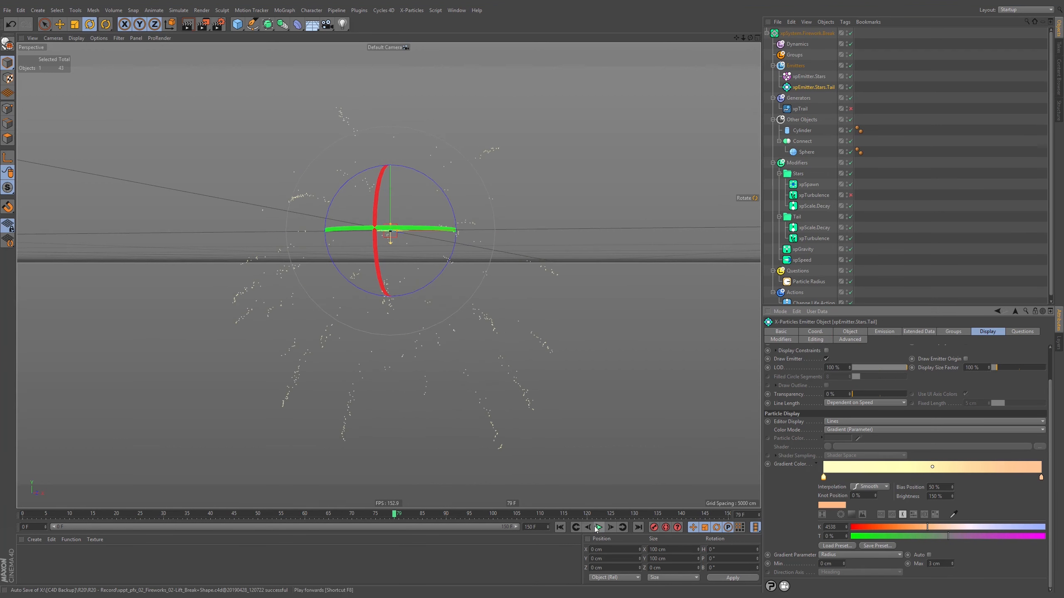
{"action": "left_click", "coordinate": [1041, 478]}
{"action": "left_click", "coordinate": [869, 527]}
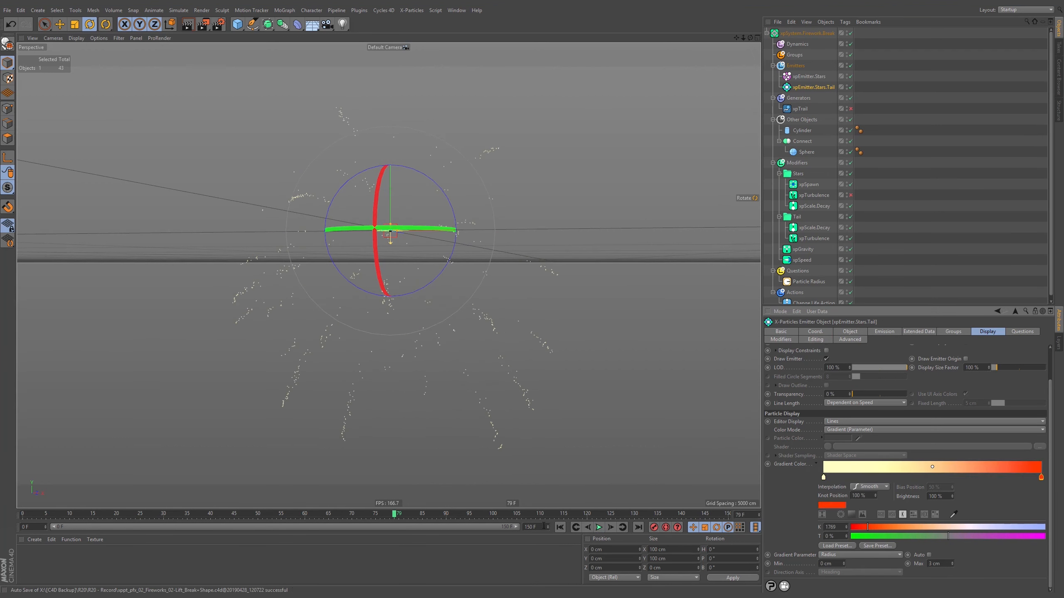
{"action": "left_click", "coordinate": [560, 527]}
{"action": "left_click", "coordinate": [598, 528]}
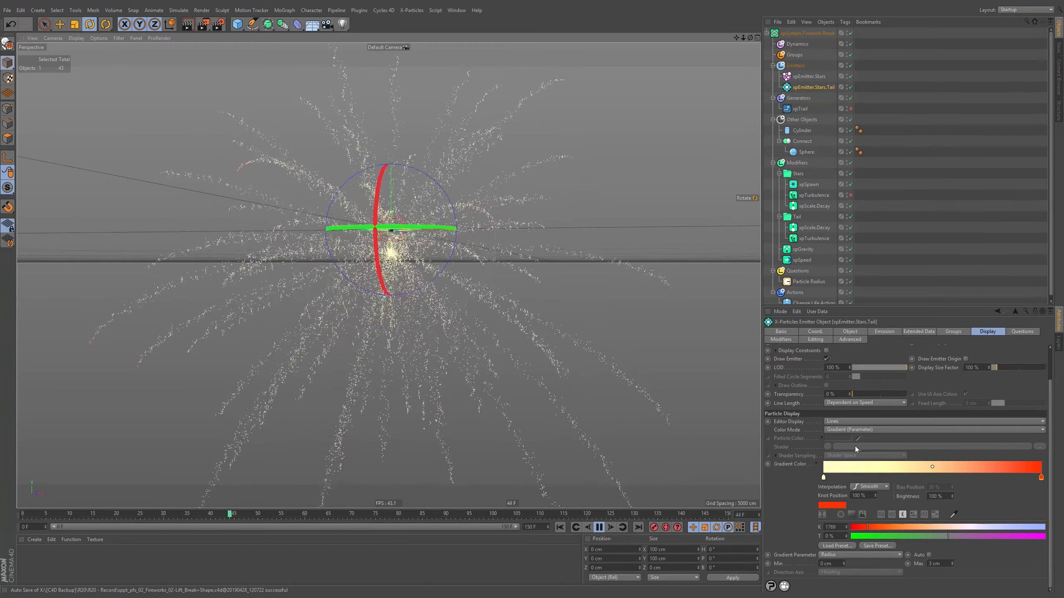
Invert the tail's color gradient so it runs from red-orange to pale yellow, and replay the simulation.
{"action": "right_click", "coordinate": [854, 466]}
{"action": "left_click", "coordinate": [870, 474]}
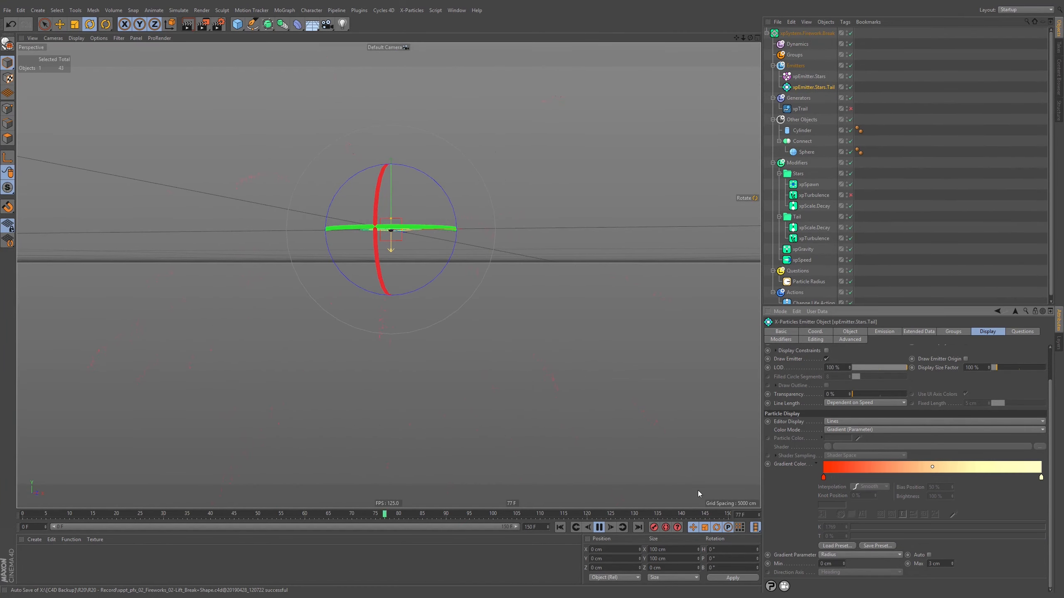
{"action": "left_click", "coordinate": [560, 528]}
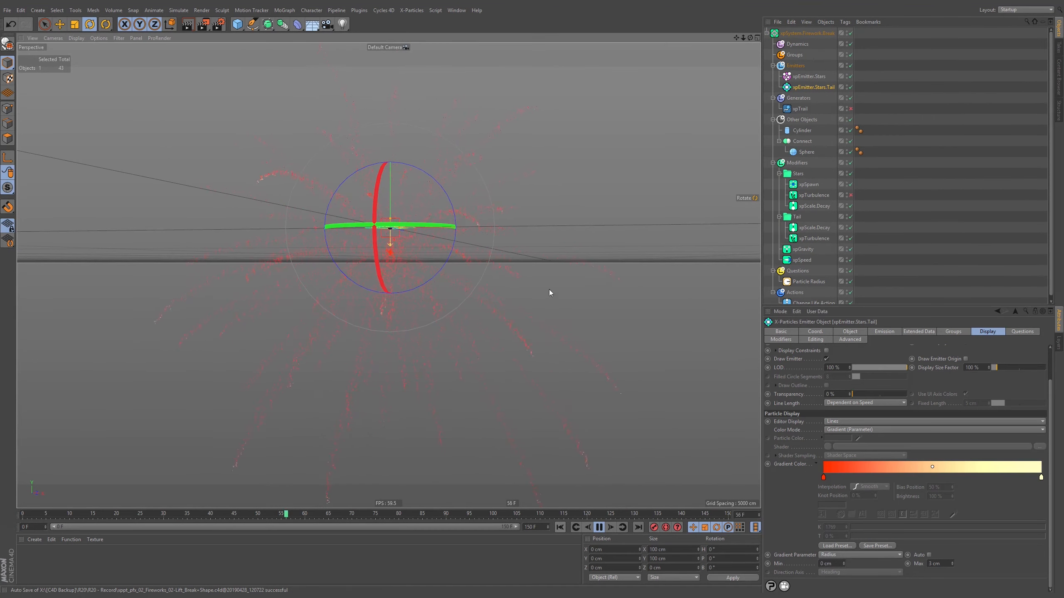
Darken the gradient's red start knot to 10% brightness, trying 50% first, and keep that knot selected.
{"action": "left_click", "coordinate": [823, 478]}
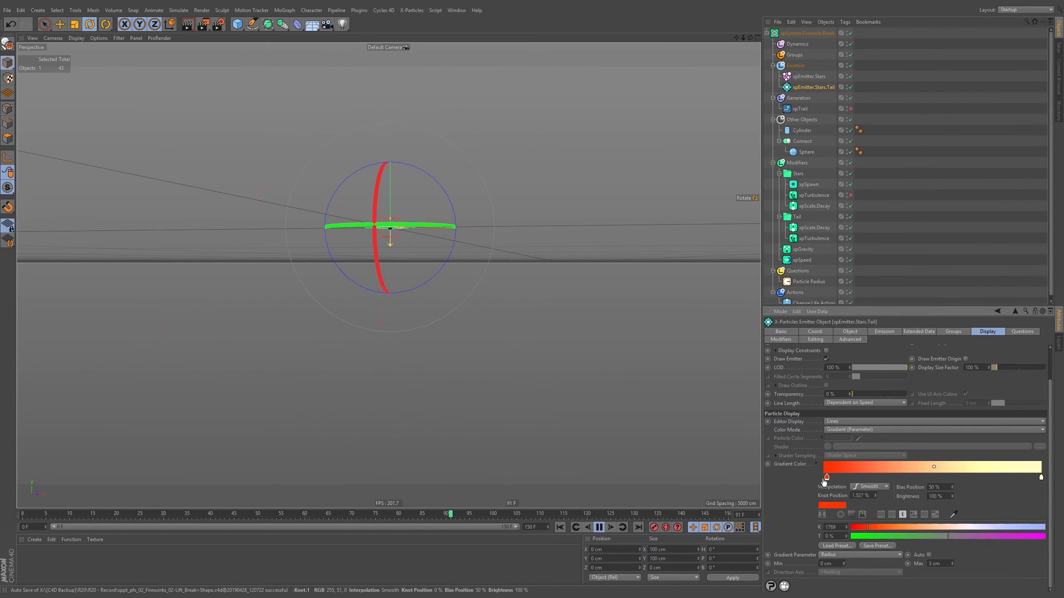
{"action": "double_click", "coordinate": [936, 497]}
{"action": "type", "text": "50"}
{"action": "key", "text": "Return"}
{"action": "left_click_drag", "start_coordinate": [940, 497], "coordinate": [923, 498]}
{"action": "type", "text": "10"}
{"action": "key", "text": "Return"}
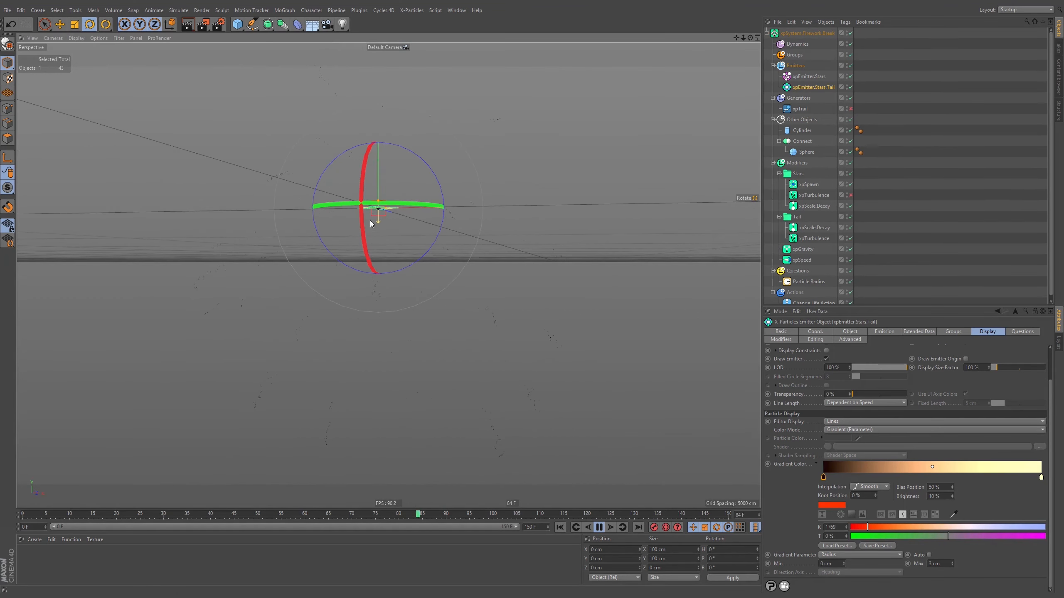
{"action": "left_click", "coordinate": [886, 520]}
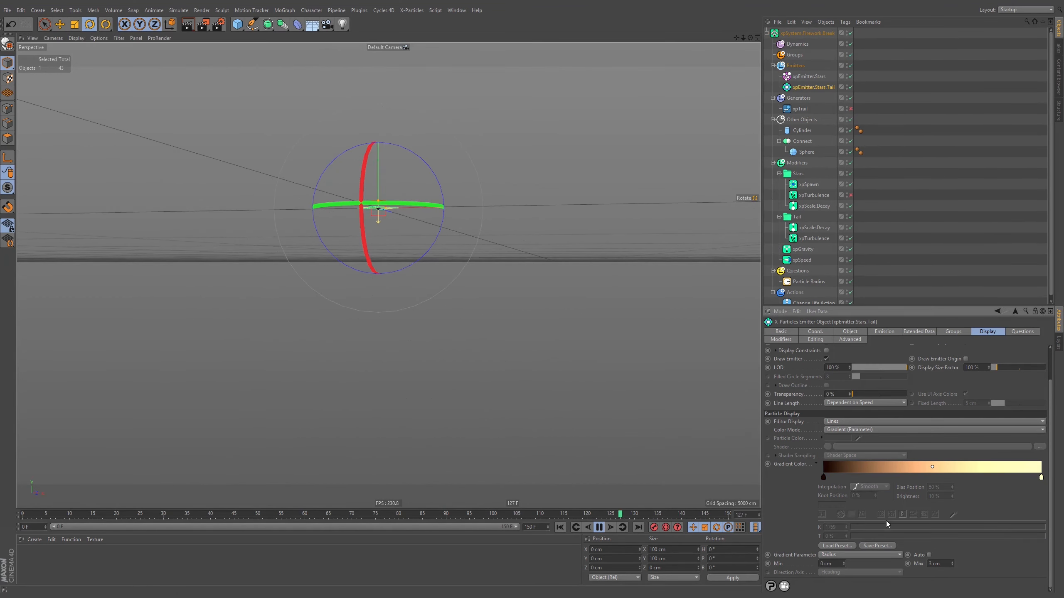
{"action": "left_click", "coordinate": [823, 476]}
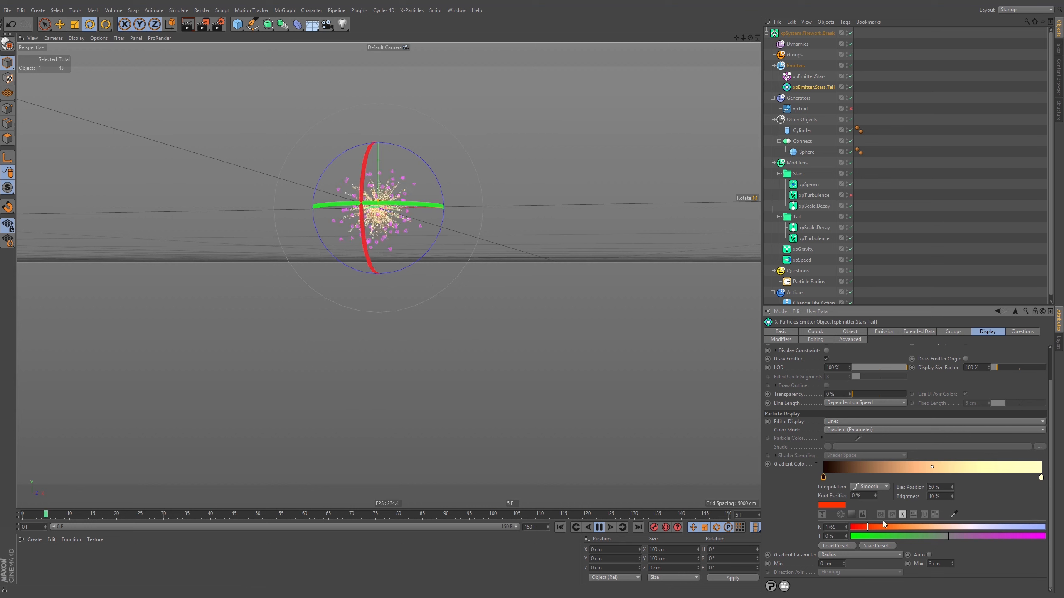
Set the brightness of the gradient's start knot to 75%, trying 100% first.
{"action": "left_click_drag", "start_coordinate": [951, 498], "coordinate": [952, 491]}
{"action": "double_click", "coordinate": [942, 499]}
{"action": "type", "text": "100"}
{"action": "key", "text": "Return"}
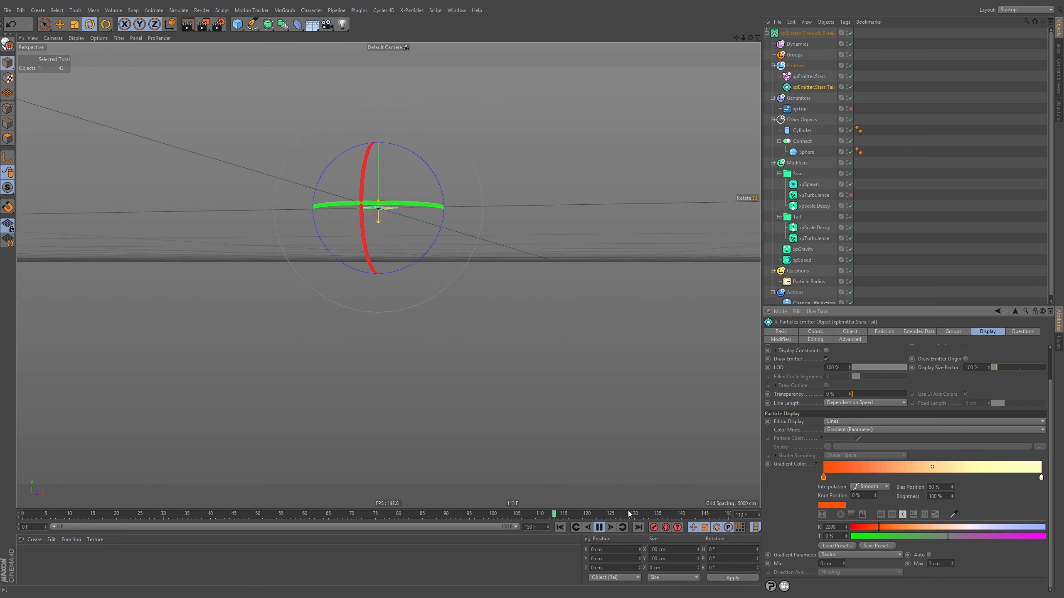
{"action": "double_click", "coordinate": [943, 498]}
{"action": "type", "text": "75"}
{"action": "key", "text": "Return"}
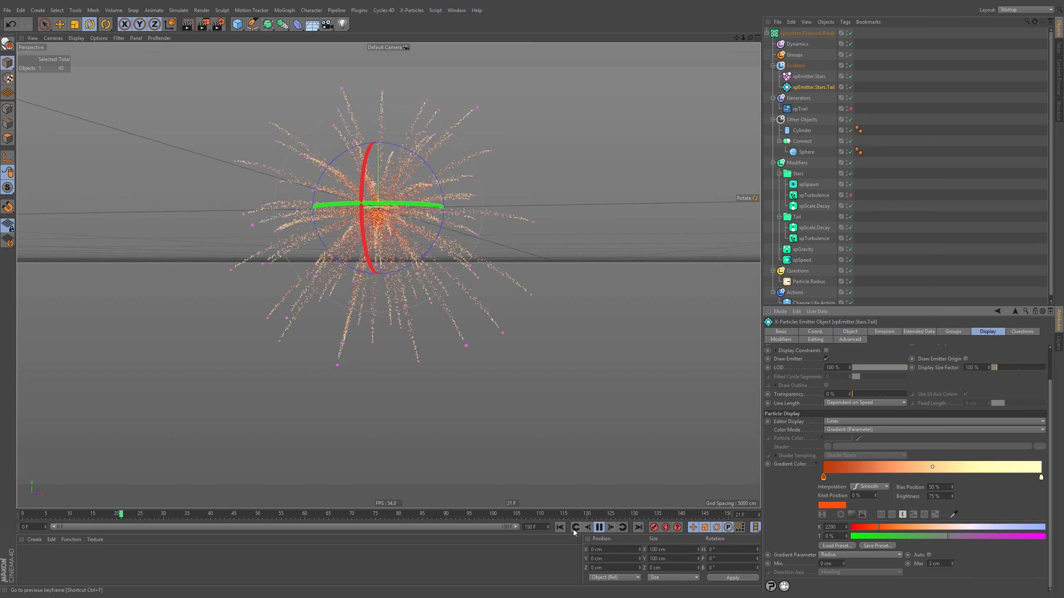
Replay the firework break from the start, pause it, examine the tail colours from another angle, and rewind.
{"action": "left_click", "coordinate": [597, 529]}
{"action": "left_click", "coordinate": [560, 528]}
{"action": "left_click", "coordinate": [598, 529]}
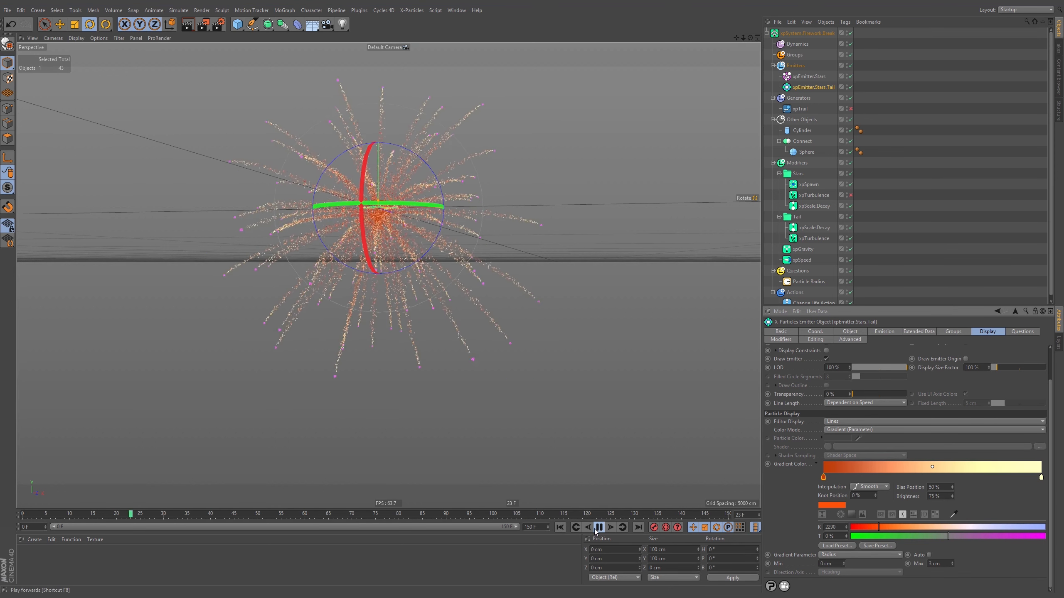
{"action": "left_click", "coordinate": [598, 528]}
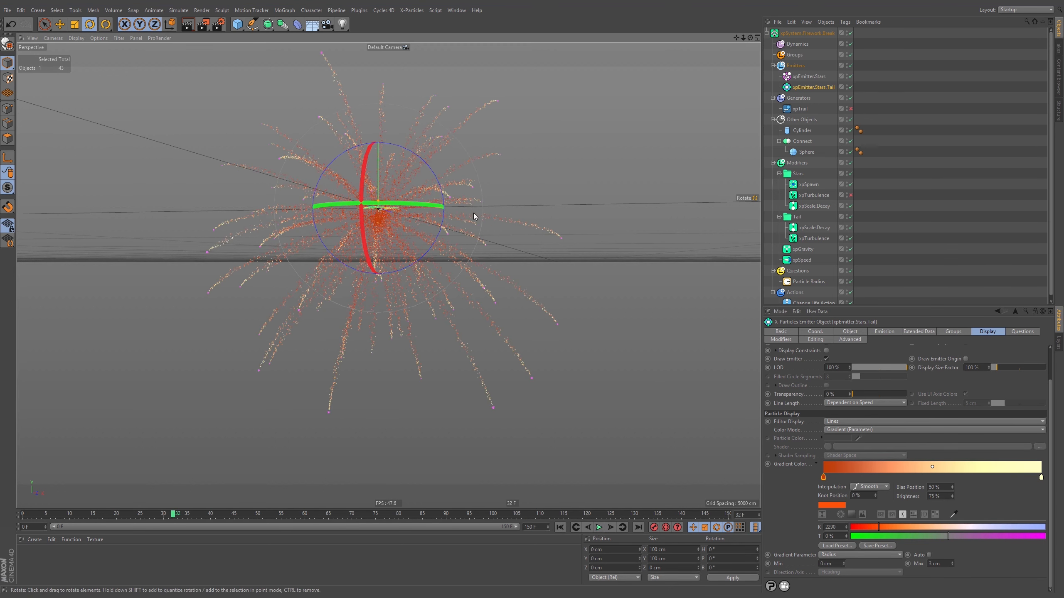
{"action": "left_click_drag", "start_coordinate": [473, 213], "coordinate": [443, 273], "text": "alt"}
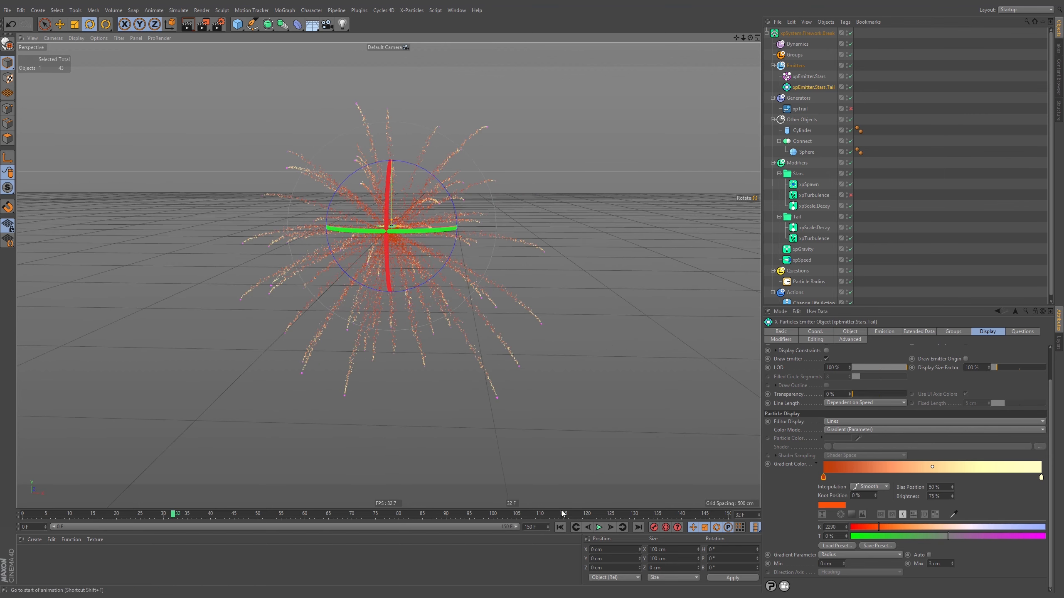
{"action": "left_click", "coordinate": [560, 527]}
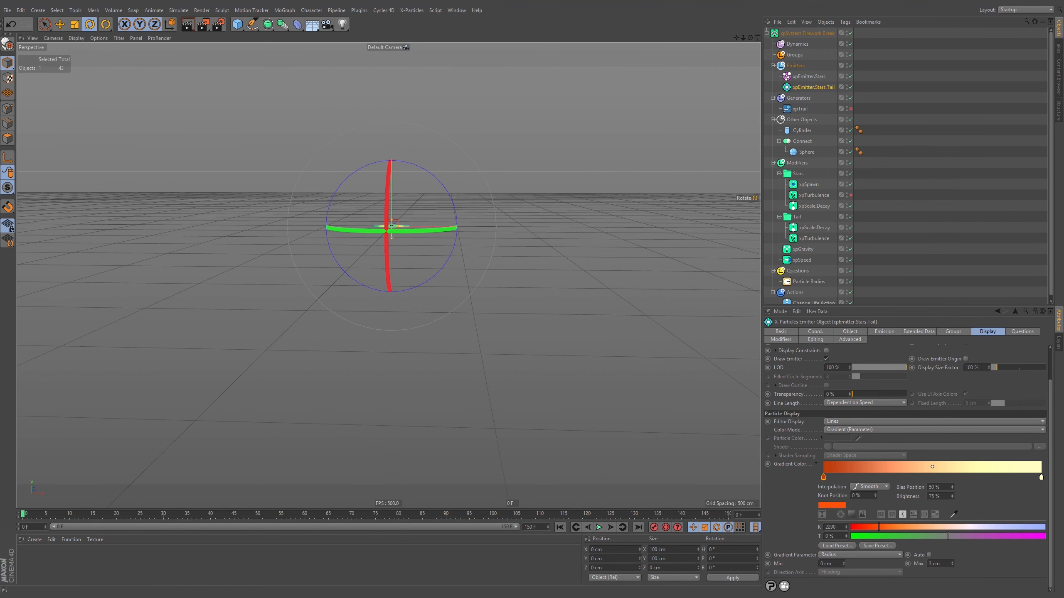
Collapse the Firework.Break system, and create a new layer named Firework.Break.
{"action": "left_click", "coordinate": [766, 33]}
{"action": "left_click", "coordinate": [1060, 345]}
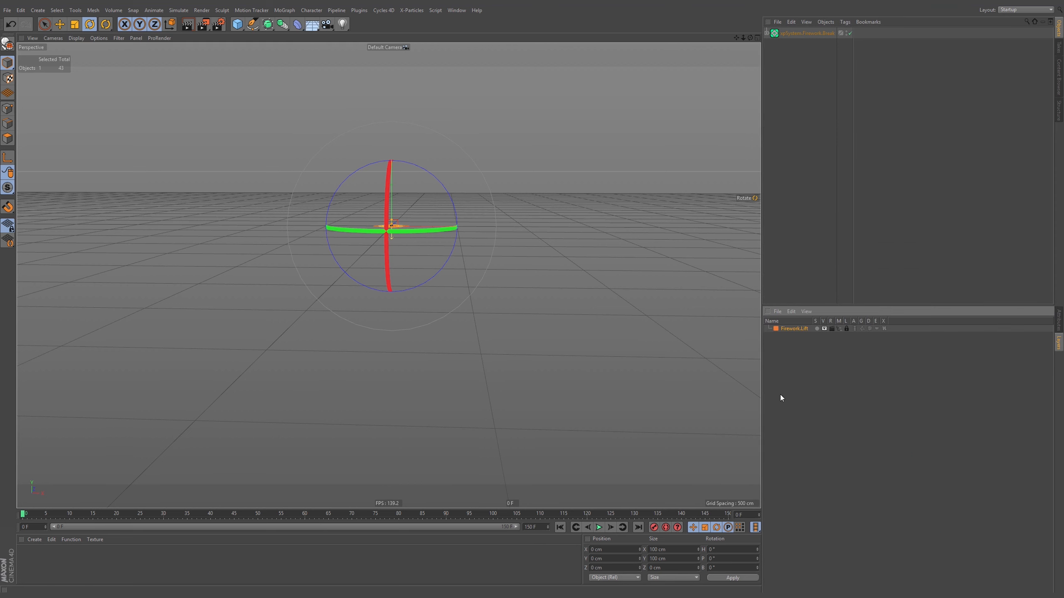
{"action": "double_click", "coordinate": [788, 384]}
{"action": "double_click", "coordinate": [782, 336]}
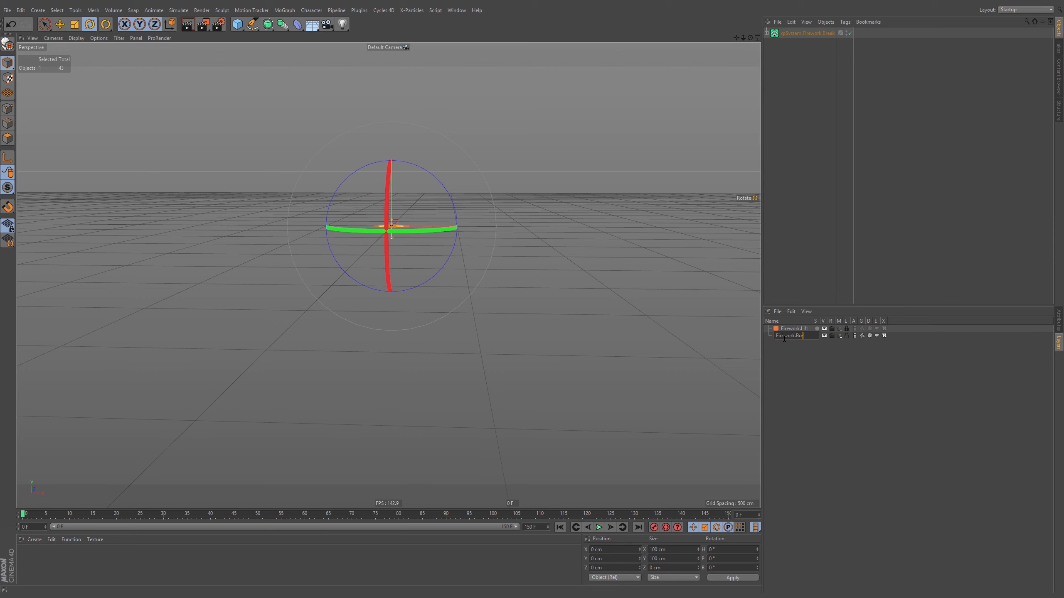
{"action": "type", "text": "Firework.Break"}
{"action": "key", "text": "Return"}
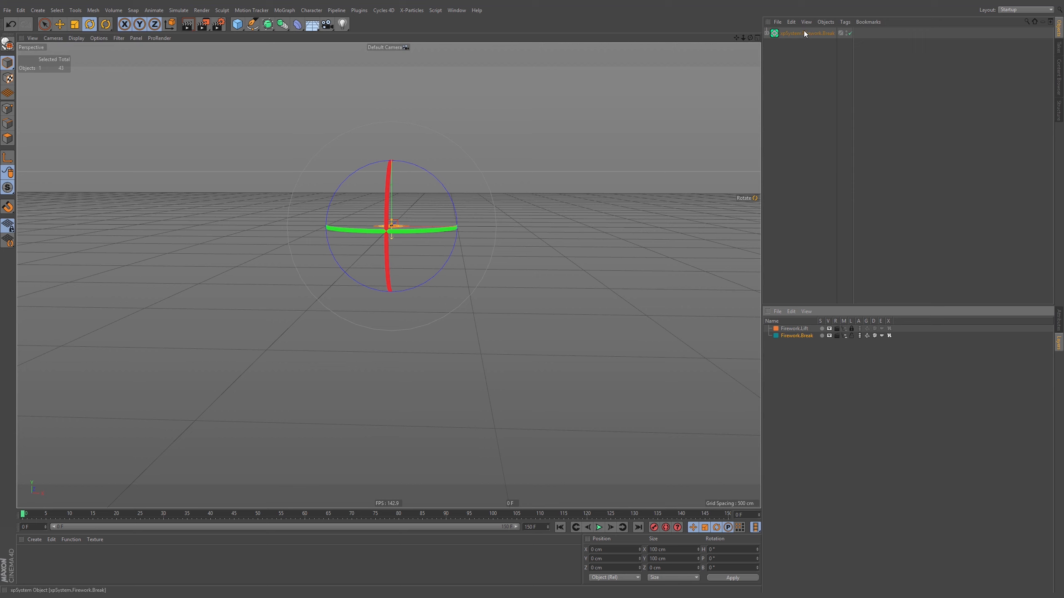
Assign the Firework.Break system to its new layer, and recolour the layer with the green sampled from the system's icon.
{"action": "left_click_drag", "start_coordinate": [804, 33], "coordinate": [796, 336]}
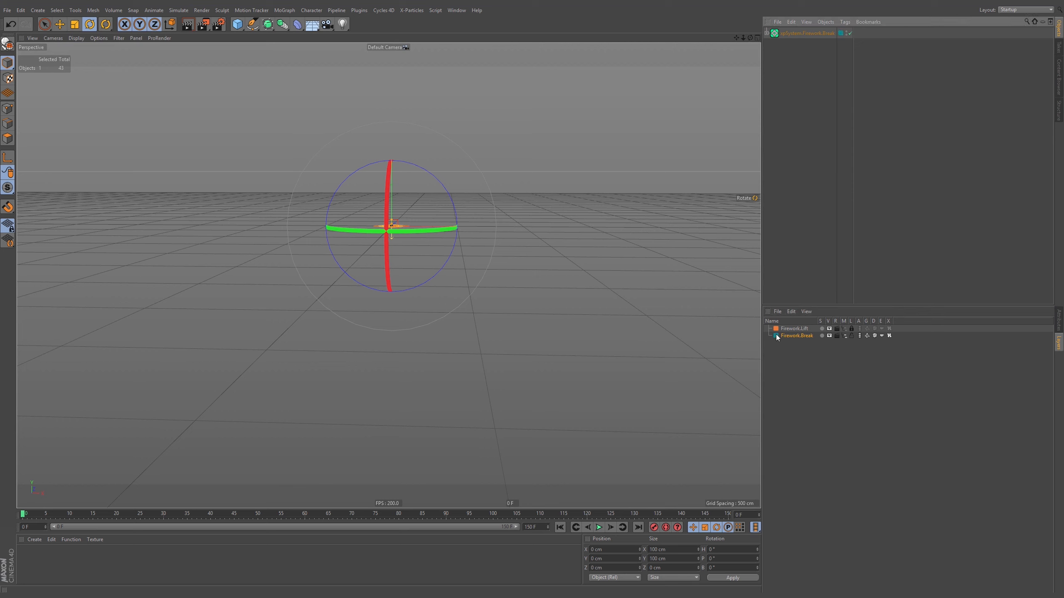
{"action": "double_click", "coordinate": [776, 336]}
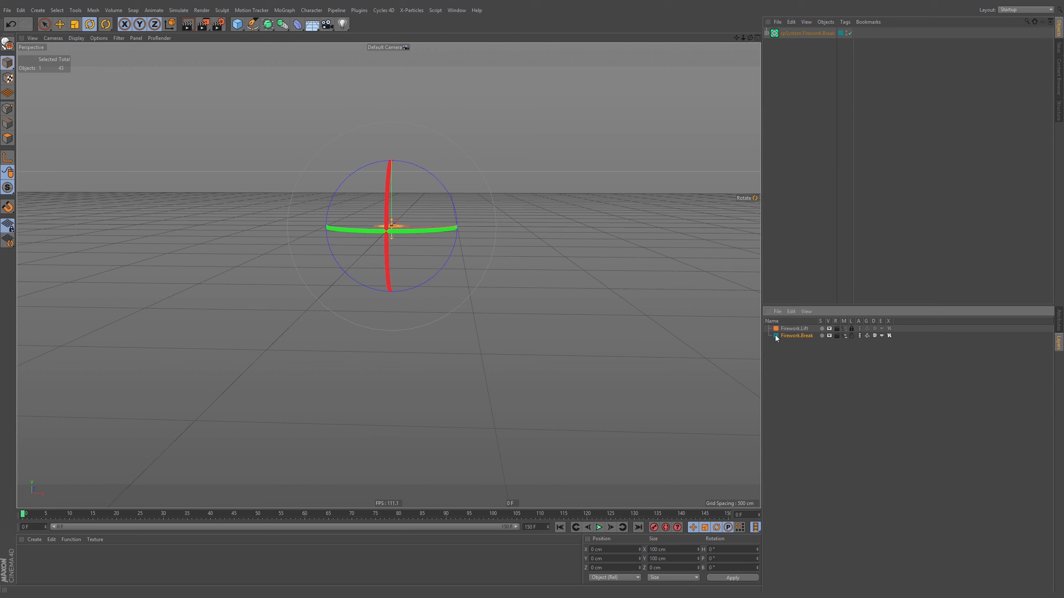
{"action": "left_click", "coordinate": [776, 32]}
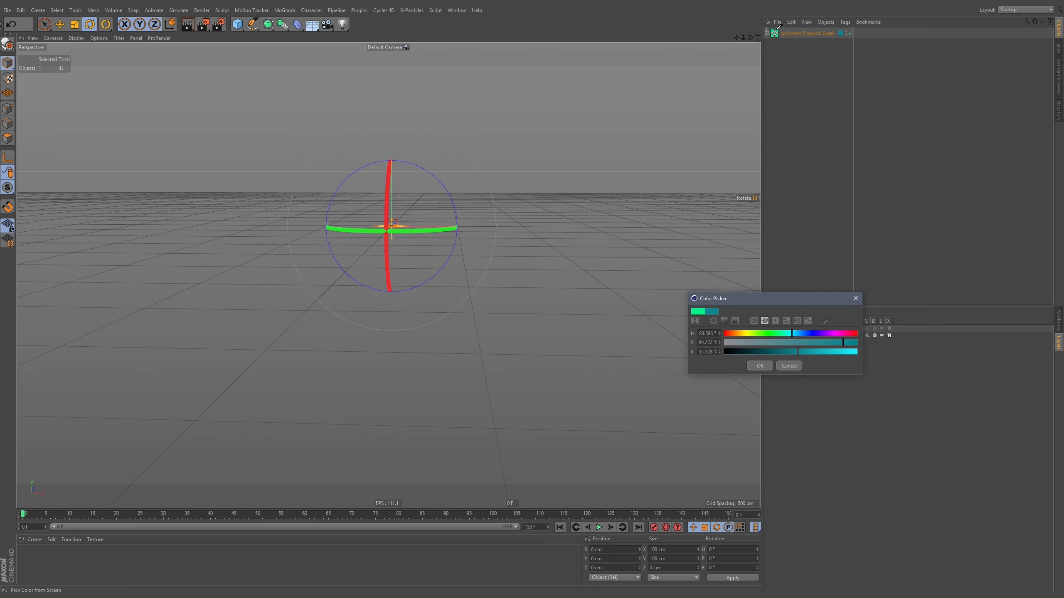
{"action": "left_click", "coordinate": [758, 366]}
{"action": "left_click", "coordinate": [766, 33]}
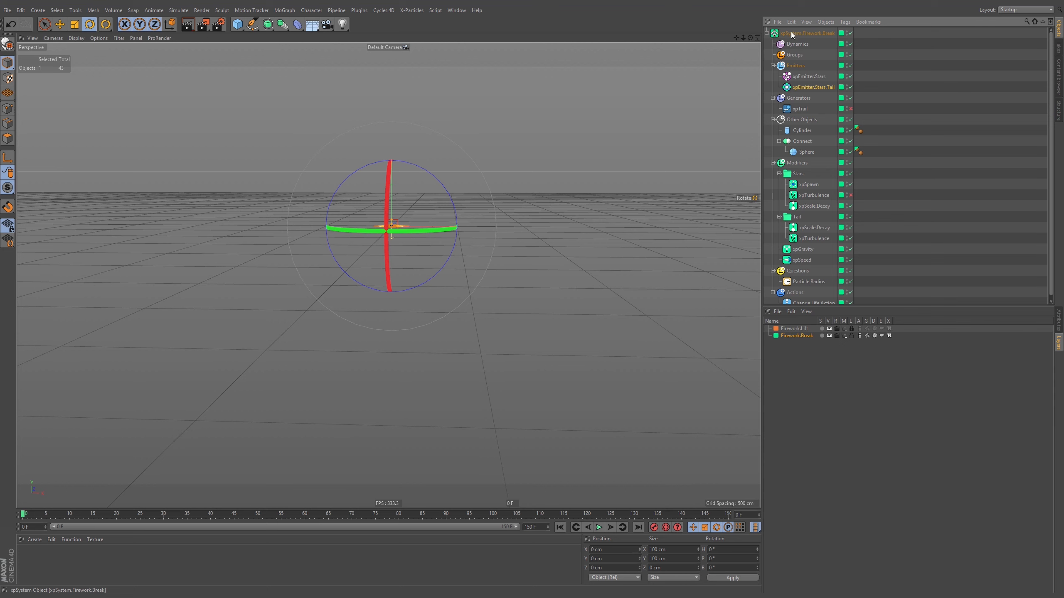
{"action": "left_click", "coordinate": [766, 33]}
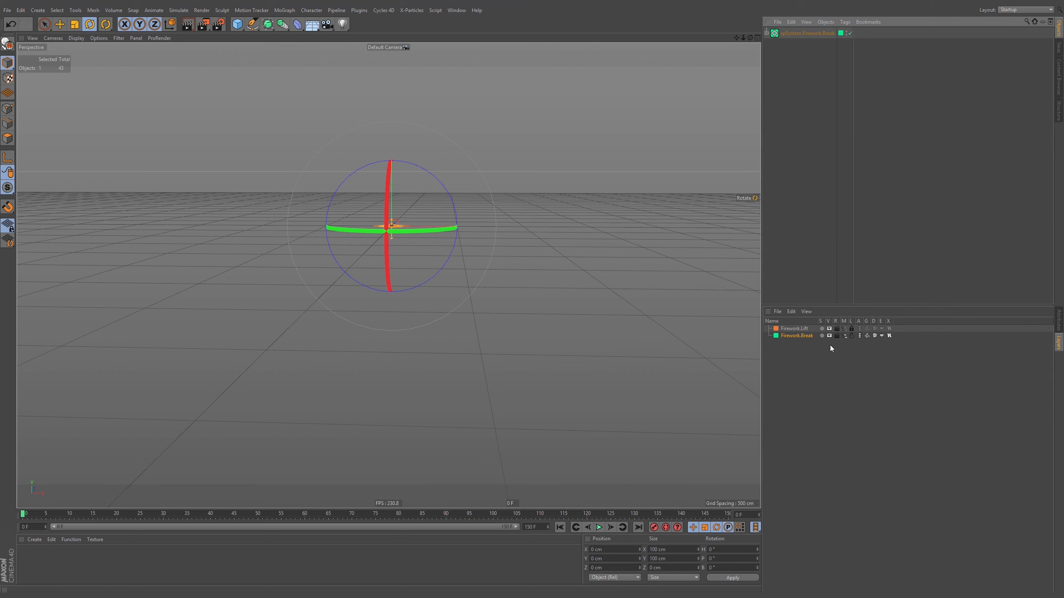
Turn the Firework.Lift layer back on by re-enabling its manager display, unlocking it, and activating its animation and generators.
{"action": "left_click", "coordinate": [844, 330]}
{"action": "left_click", "coordinate": [851, 329]}
{"action": "left_click", "coordinate": [859, 329]}
{"action": "left_click", "coordinate": [867, 330]}
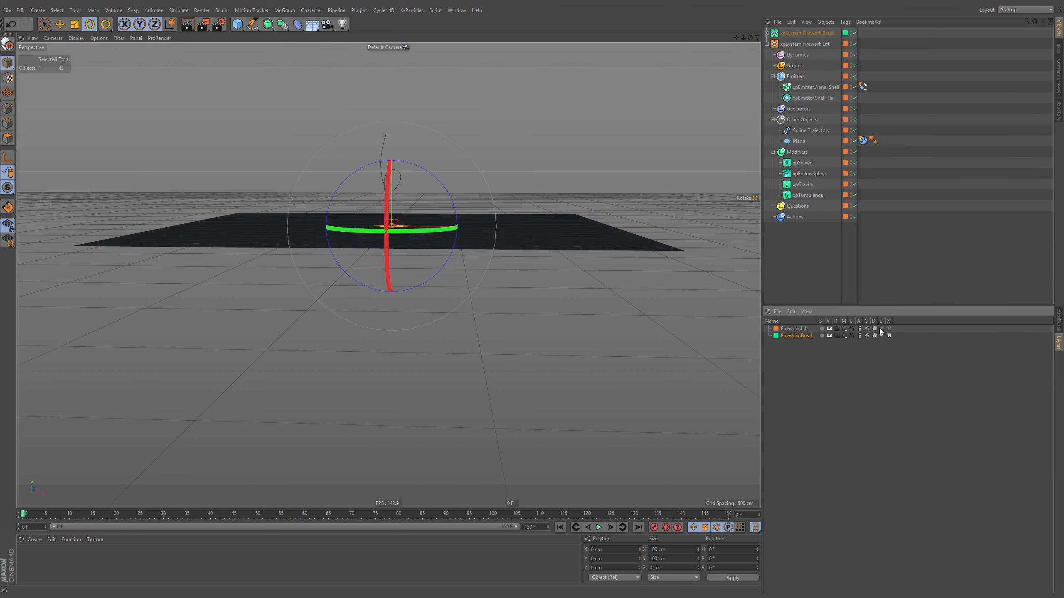
Move the Plane out of the Firework.Lift system to the end of the object hierarchy, disable it, and deselect it.
{"action": "left_click", "coordinate": [798, 142]}
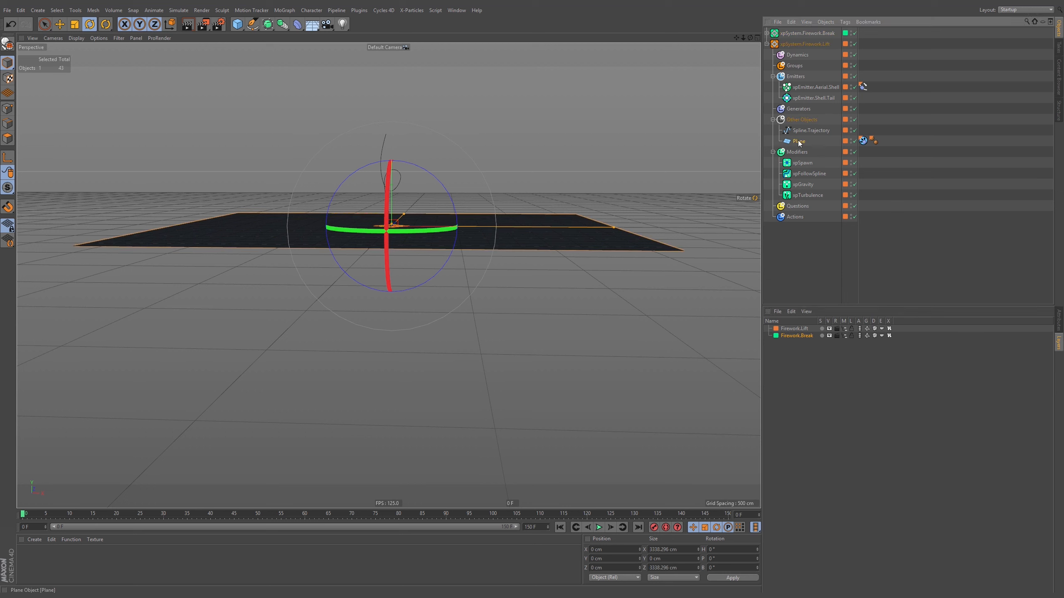
{"action": "left_click_drag", "start_coordinate": [803, 251], "coordinate": [804, 250]}
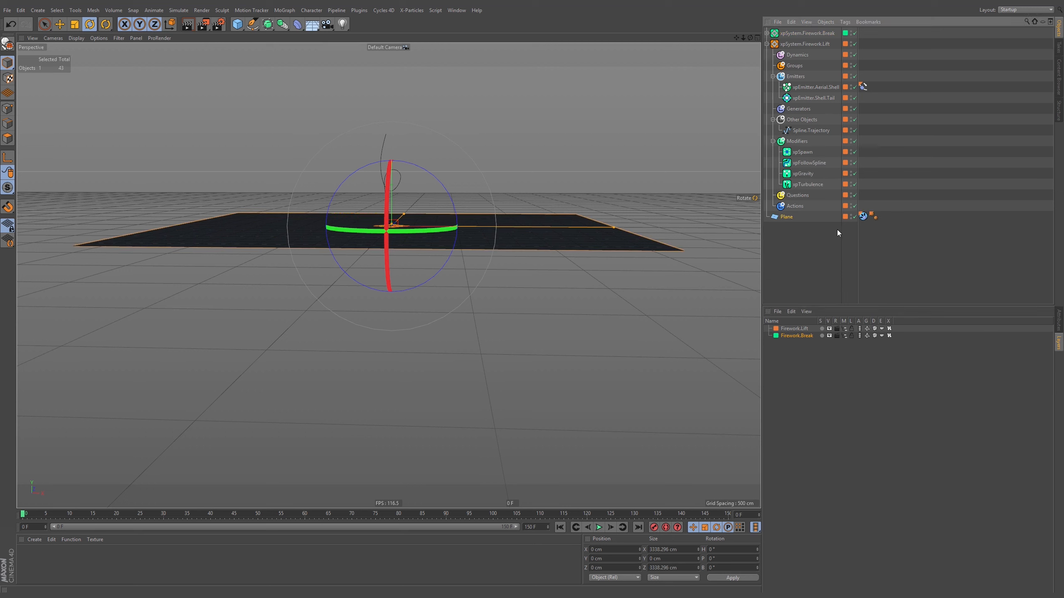
{"action": "left_click", "coordinate": [854, 217]}
{"action": "left_click", "coordinate": [815, 252]}
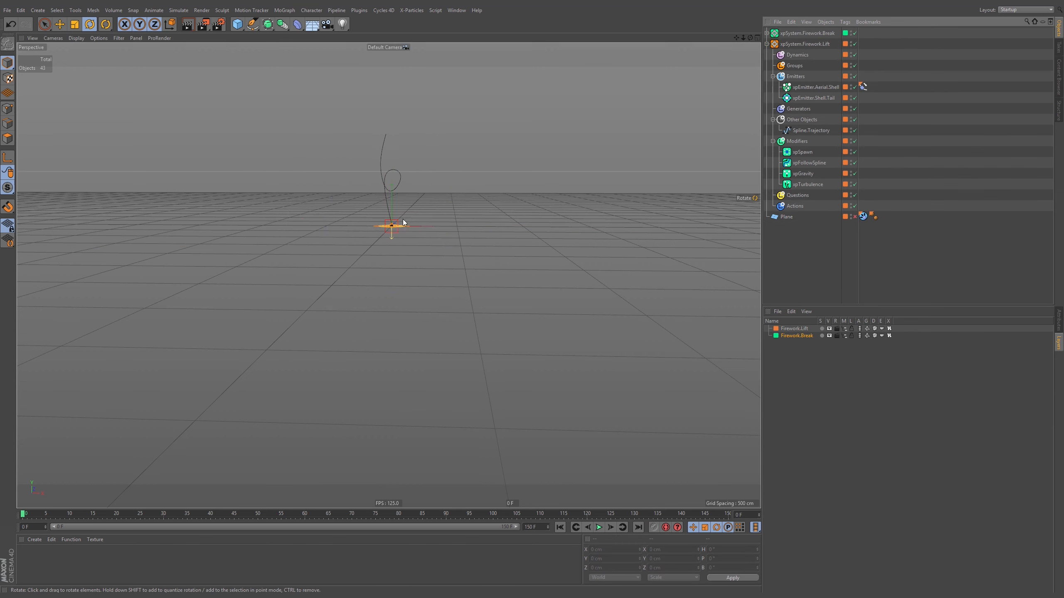
Frame the trajectory spline, play the lift simulation, and pause it to examine the shell's path and tail.
{"action": "middle_click_drag", "start_coordinate": [403, 219], "coordinate": [401, 274], "text": "alt"}
{"action": "right_click_drag", "start_coordinate": [401, 274], "coordinate": [409, 270], "text": "alt"}
{"action": "left_click_drag", "start_coordinate": [401, 299], "coordinate": [392, 286], "text": "alt"}
{"action": "right_click_drag", "start_coordinate": [396, 284], "coordinate": [404, 282], "text": "alt"}
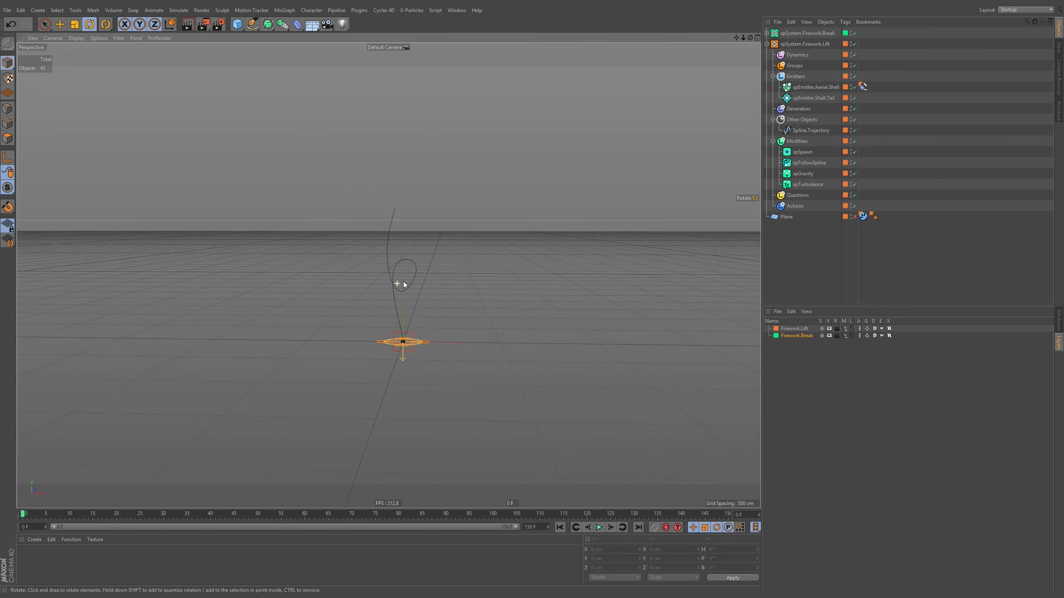
{"action": "left_click", "coordinate": [598, 528]}
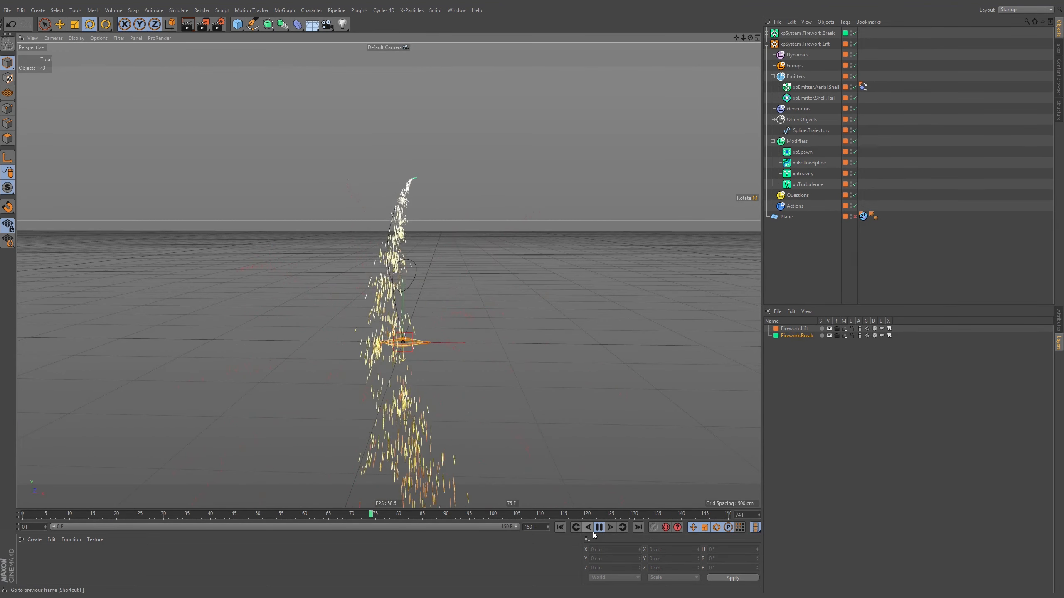
{"action": "left_click", "coordinate": [599, 528]}
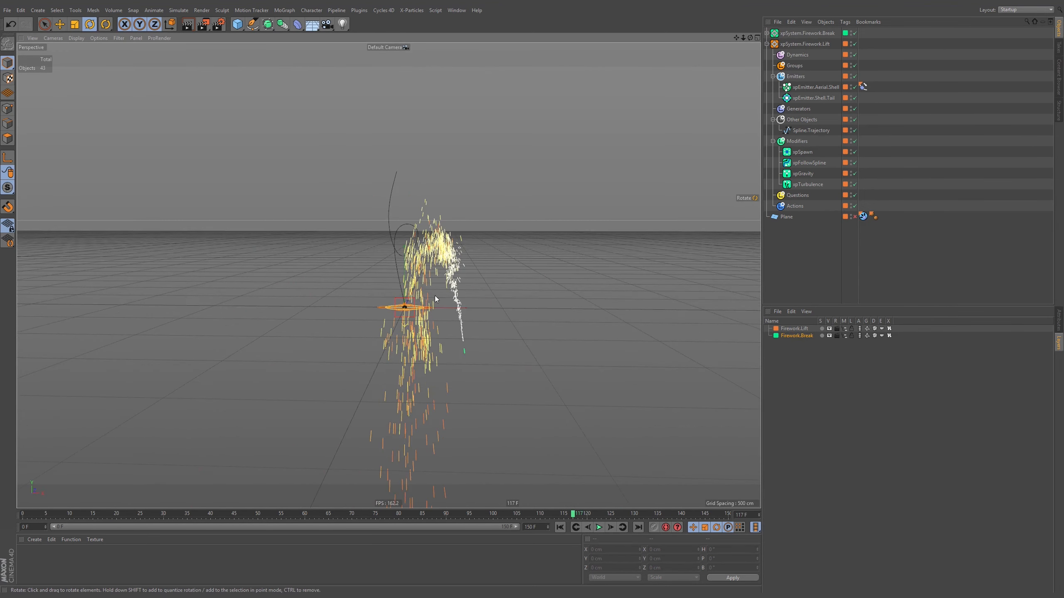
{"action": "mouse_move", "coordinate": [418, 291]}
{"action": "left_mouse_down", "text": "alt"}
{"action": "mouse_move", "coordinate": [494, 290]}
{"action": "mouse_move", "coordinate": [423, 303]}
{"action": "mouse_move", "coordinate": [428, 291]}
{"action": "left_mouse_up", "text": "alt"}
{"action": "middle_click_drag", "start_coordinate": [428, 290], "coordinate": [427, 306], "text": "alt"}
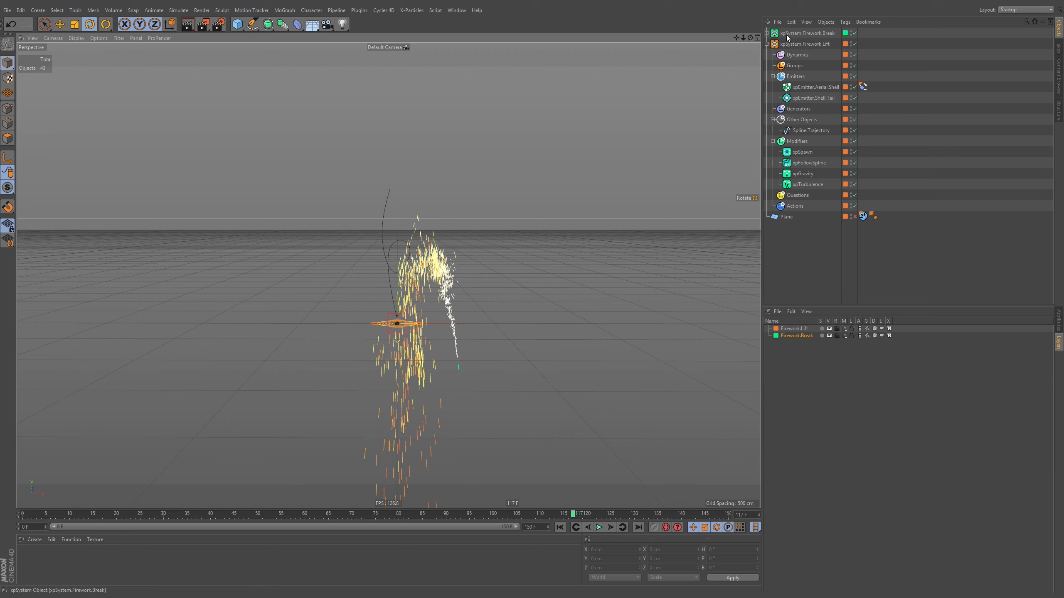
Move the Firework.Break system below Firework.Lift, and expand both hierarchies.
{"action": "left_click", "coordinate": [766, 44]}
{"action": "left_click_drag", "start_coordinate": [804, 33], "coordinate": [805, 50]}
{"action": "left_click", "coordinate": [767, 33]}
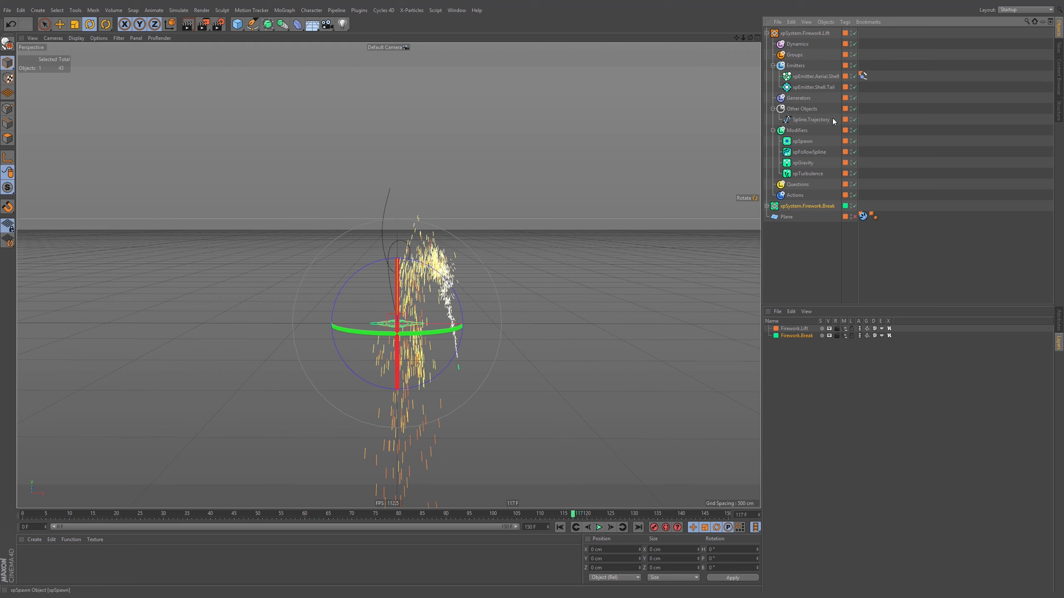
{"action": "left_click", "coordinate": [766, 206]}
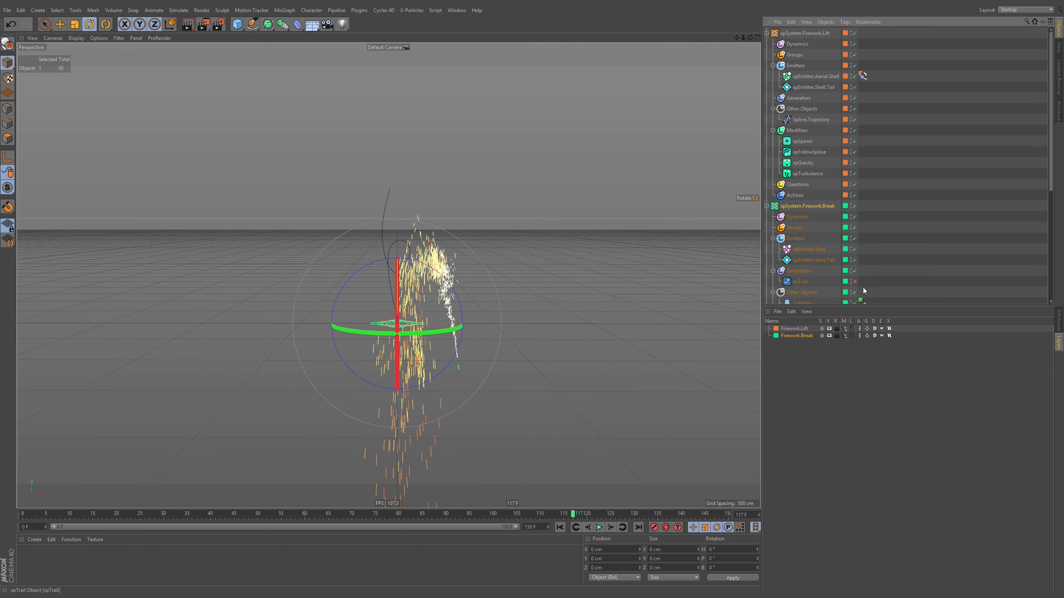
{"action": "middle_click_drag", "start_coordinate": [885, 275], "coordinate": [893, 217], "text": "alt"}
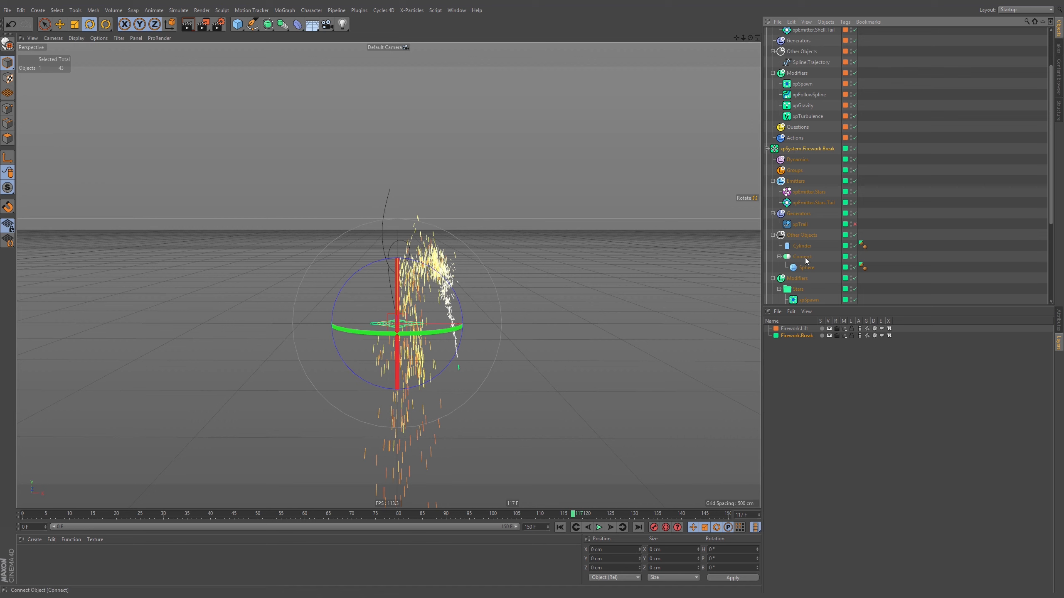
{"action": "scroll", "coordinate": [900, 167], "scroll_direction": "up", "scroll_amount": 3}
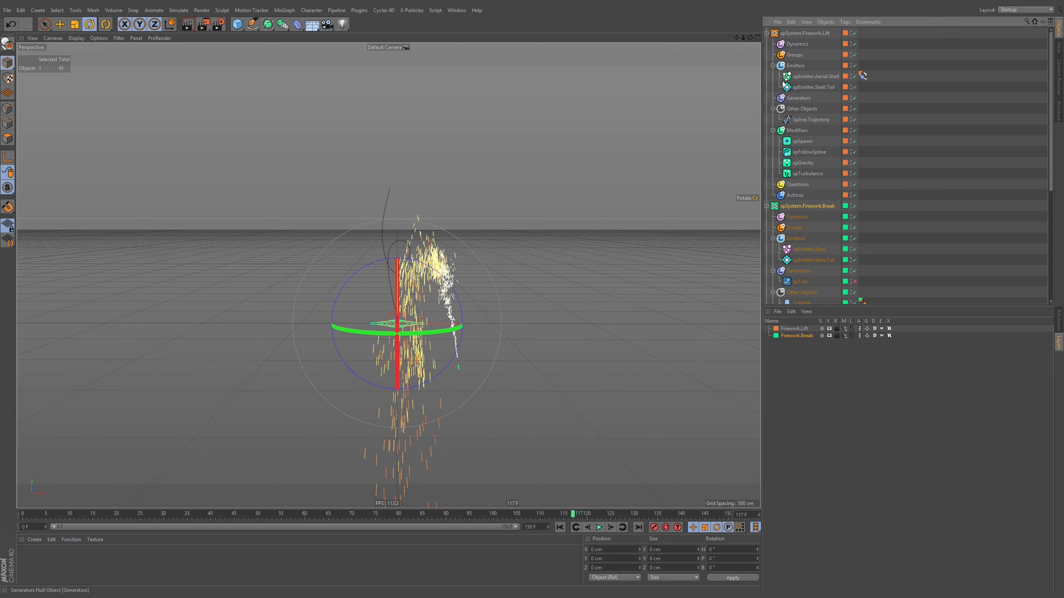
Add an Editor Display action through the xpFollowSpline modifier's action settings, and replay the simulation from the start.
{"action": "left_click", "coordinate": [811, 151]}
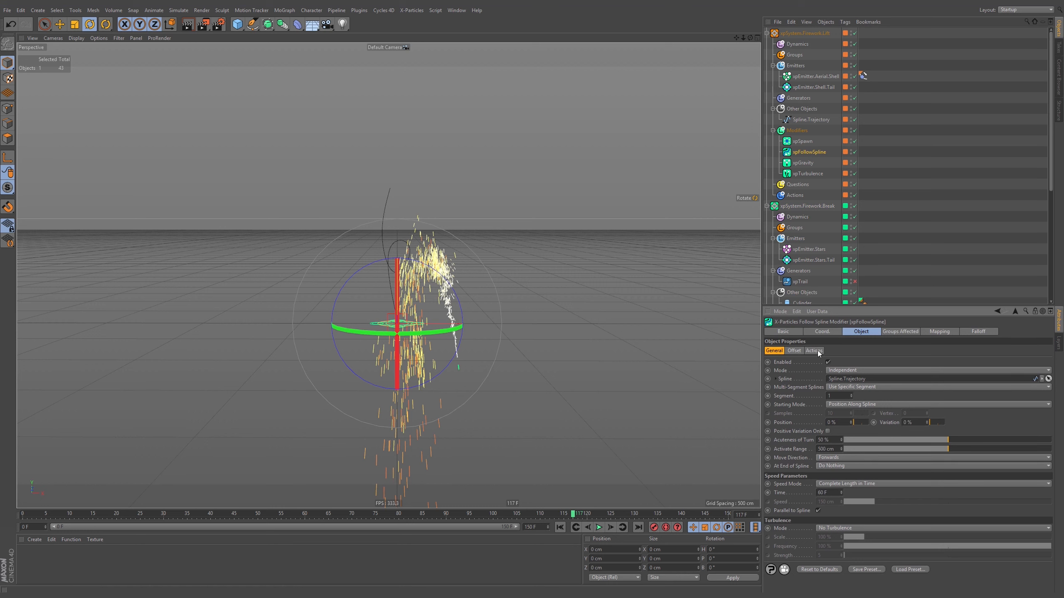
{"action": "left_click", "coordinate": [817, 351]}
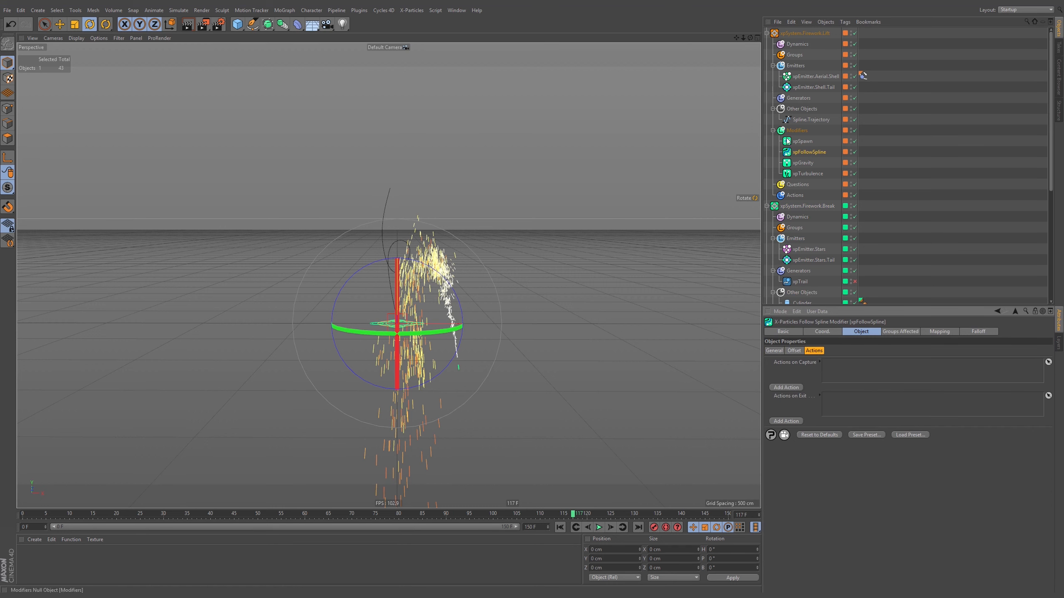
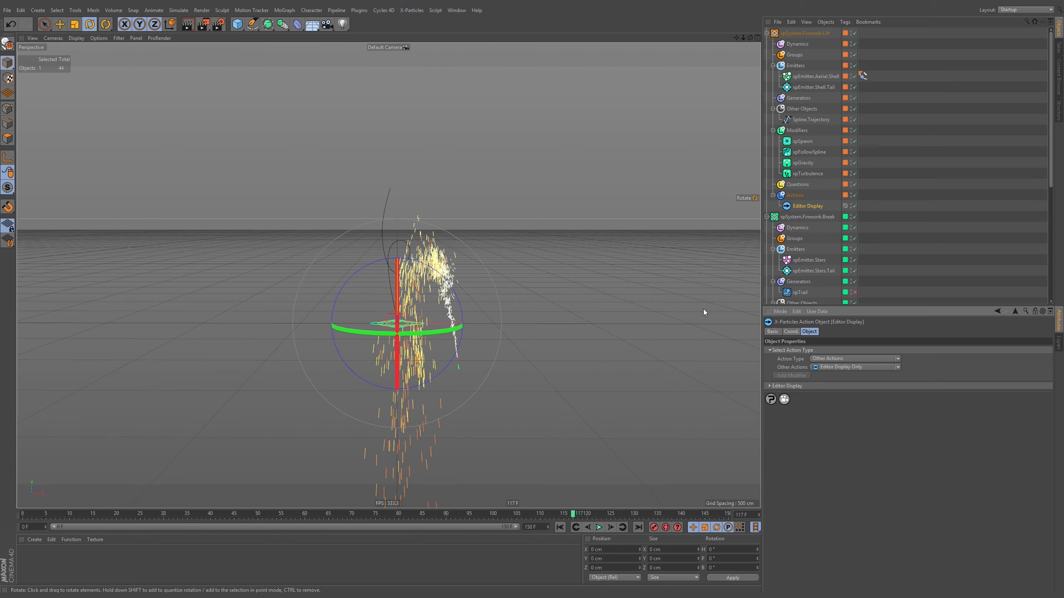
{"action": "left_click", "coordinate": [560, 528]}
{"action": "left_click", "coordinate": [599, 528]}
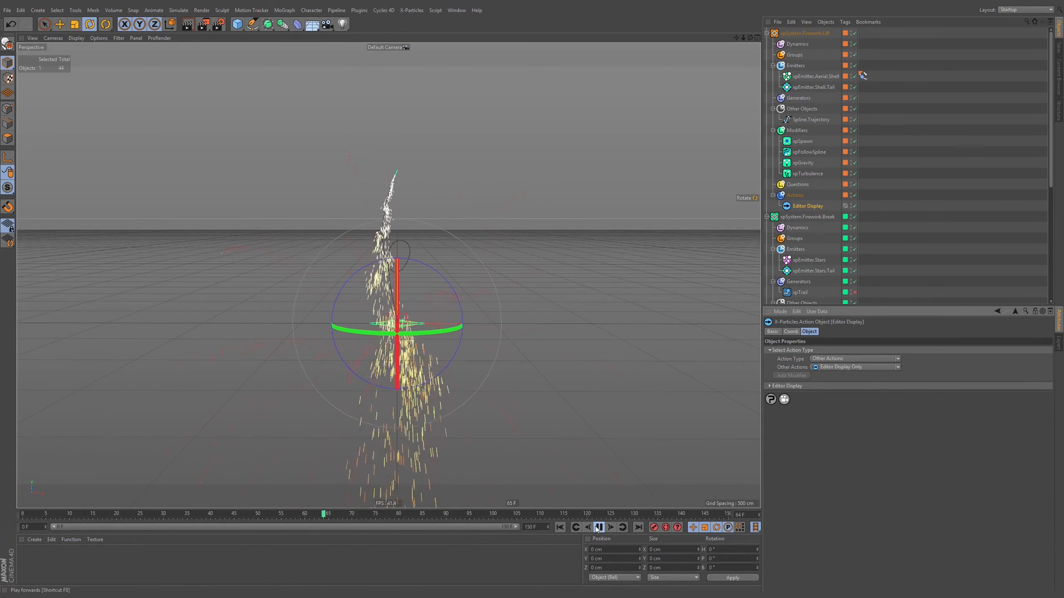
{"action": "left_click", "coordinate": [599, 528]}
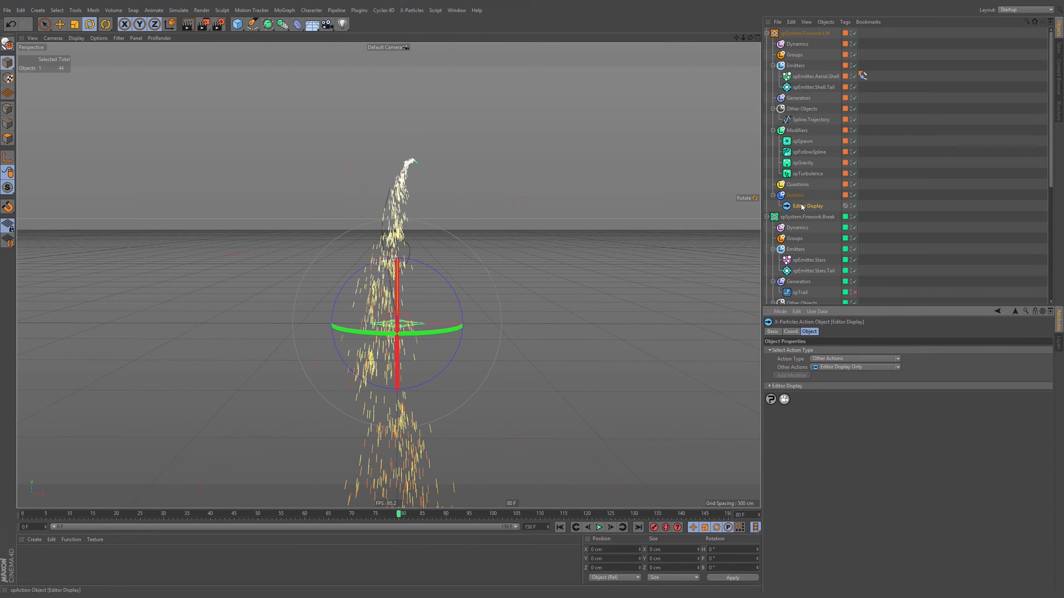
Set the Editor Display action's particle display to Box, trying Box (Filled) with a replay first.
{"action": "left_click", "coordinate": [842, 368]}
{"action": "left_click", "coordinate": [837, 376]}
{"action": "left_click", "coordinate": [806, 386]}
{"action": "left_click", "coordinate": [846, 402]}
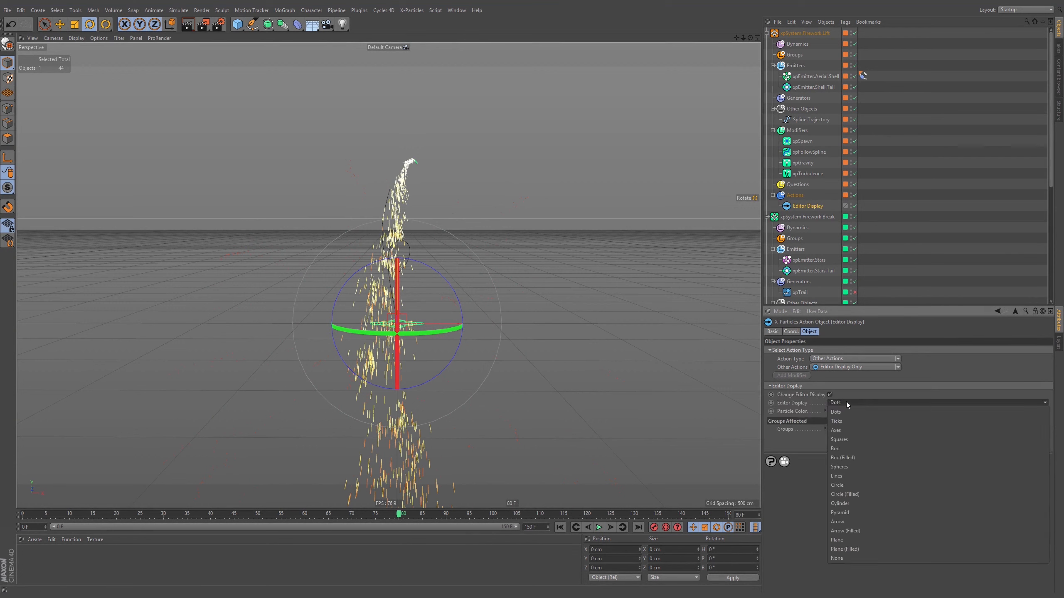
{"action": "left_click", "coordinate": [853, 457]}
{"action": "left_click", "coordinate": [560, 527]}
{"action": "left_click", "coordinate": [598, 528]}
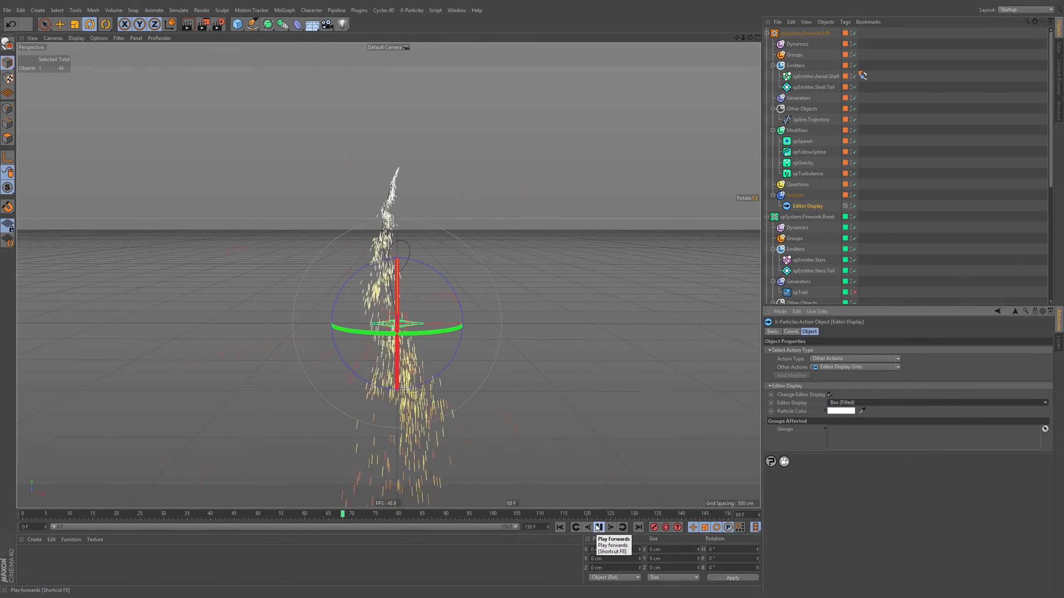
{"action": "left_click", "coordinate": [599, 528]}
{"action": "right_click_drag", "start_coordinate": [415, 160], "coordinate": [524, 145], "text": "alt"}
{"action": "key", "text": "ctrl+shift+z"}
{"action": "key", "text": "ctrl+shift+z"}
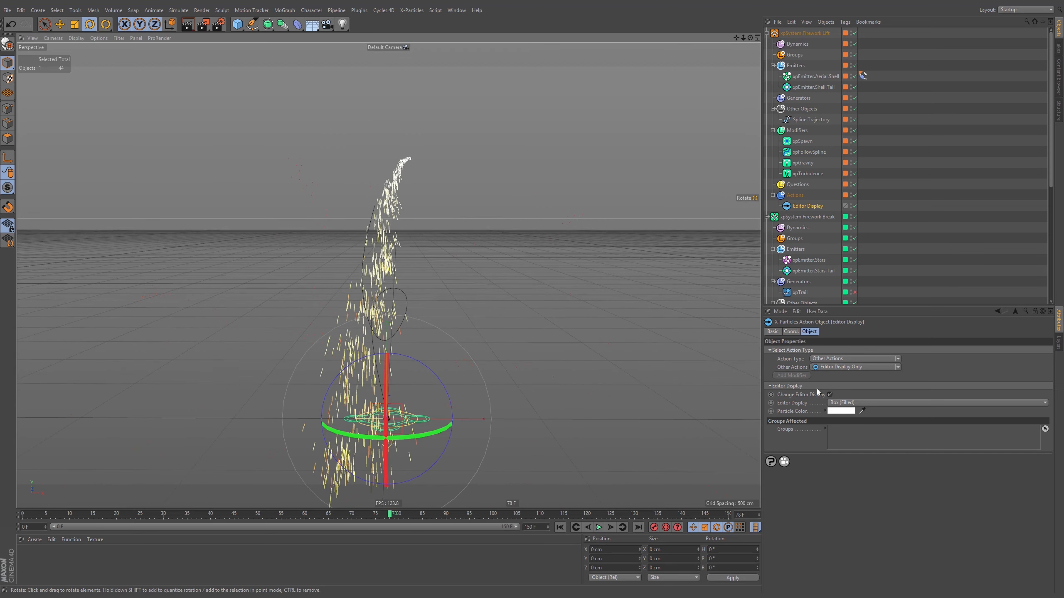
{"action": "left_click", "coordinate": [849, 403]}
{"action": "left_click", "coordinate": [860, 448]}
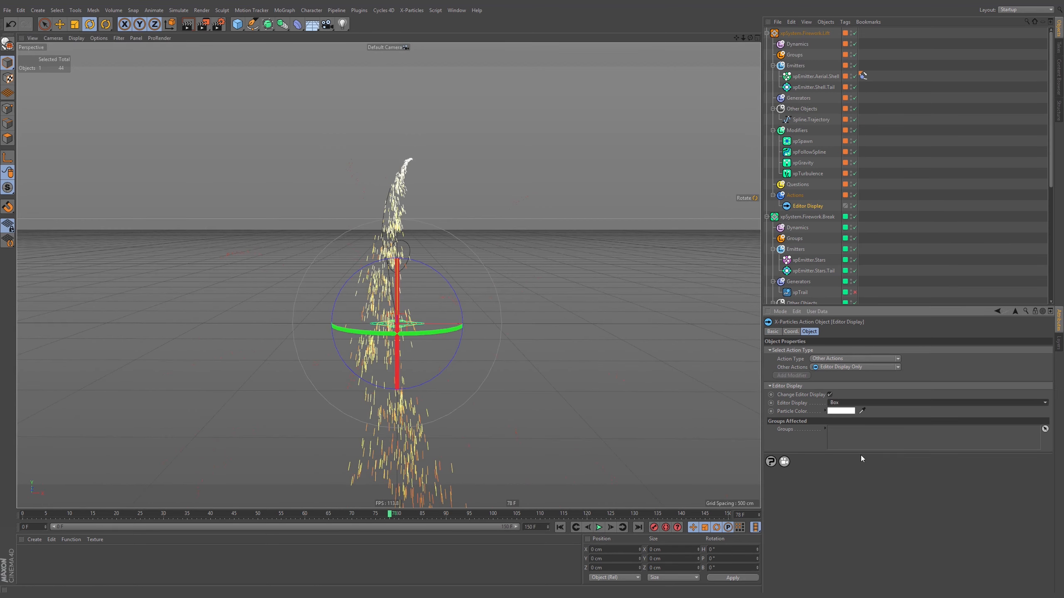
Replay the simulation from the start and pause it to check the Box particle display.
{"action": "left_click", "coordinate": [560, 527]}
{"action": "left_click", "coordinate": [599, 528]}
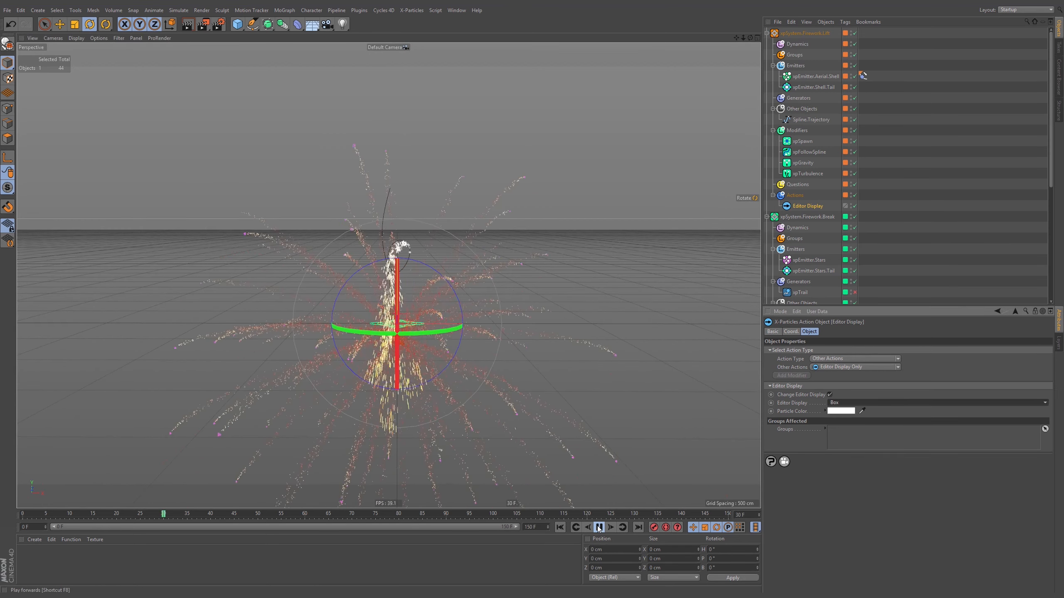
{"action": "left_click", "coordinate": [598, 528]}
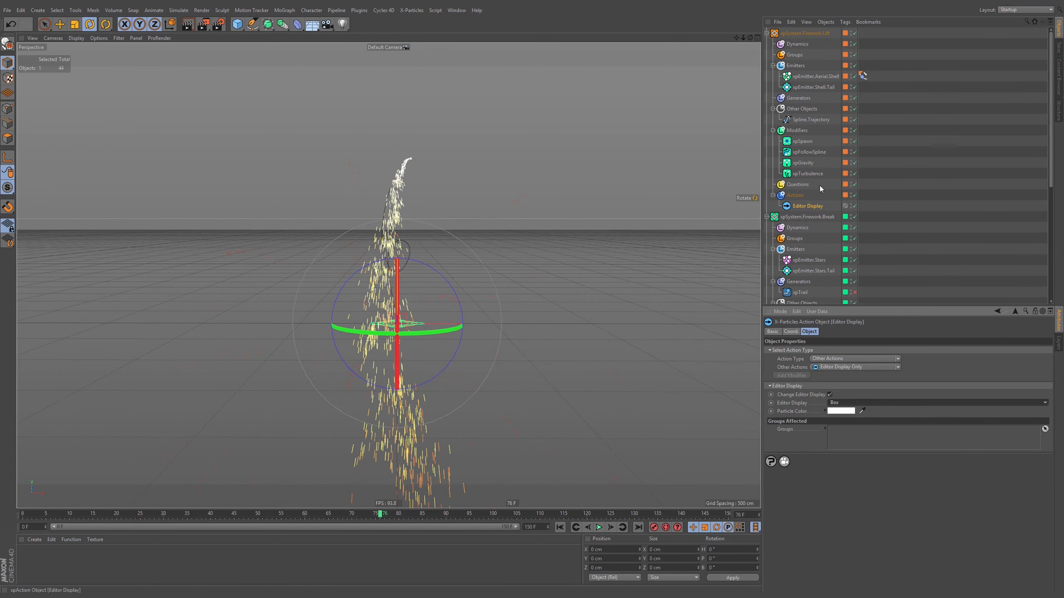
Move the Editor Display action from xpFollowSpline's Actions on Capture to Actions on Exit, and replay the simulation from the start.
{"action": "left_click", "coordinate": [809, 152]}
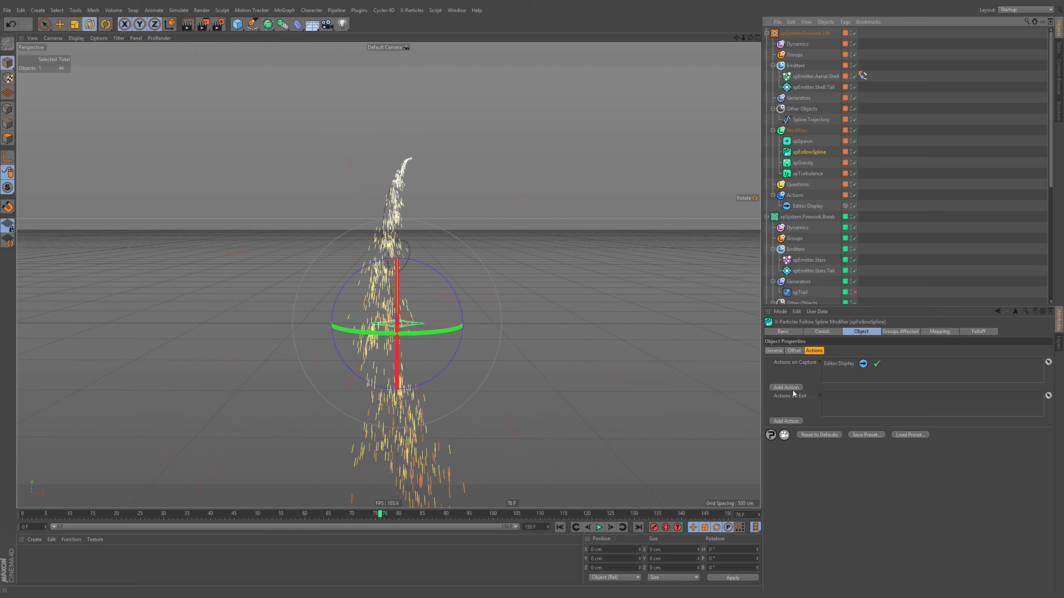
{"action": "left_click", "coordinate": [840, 364]}
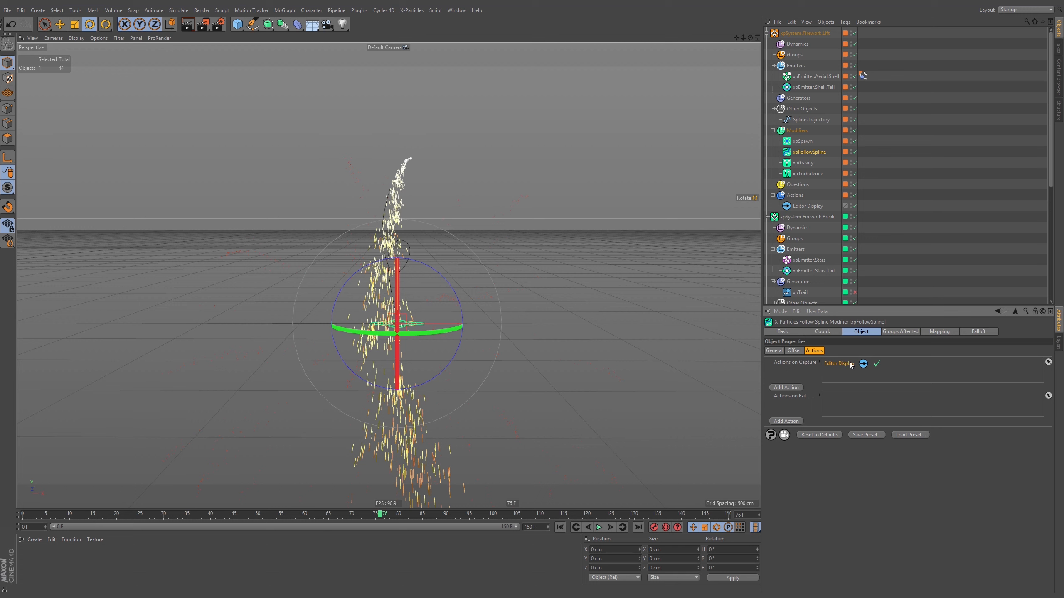
{"action": "left_click_drag", "start_coordinate": [860, 383], "coordinate": [844, 355]}
{"action": "left_click", "coordinate": [560, 527]}
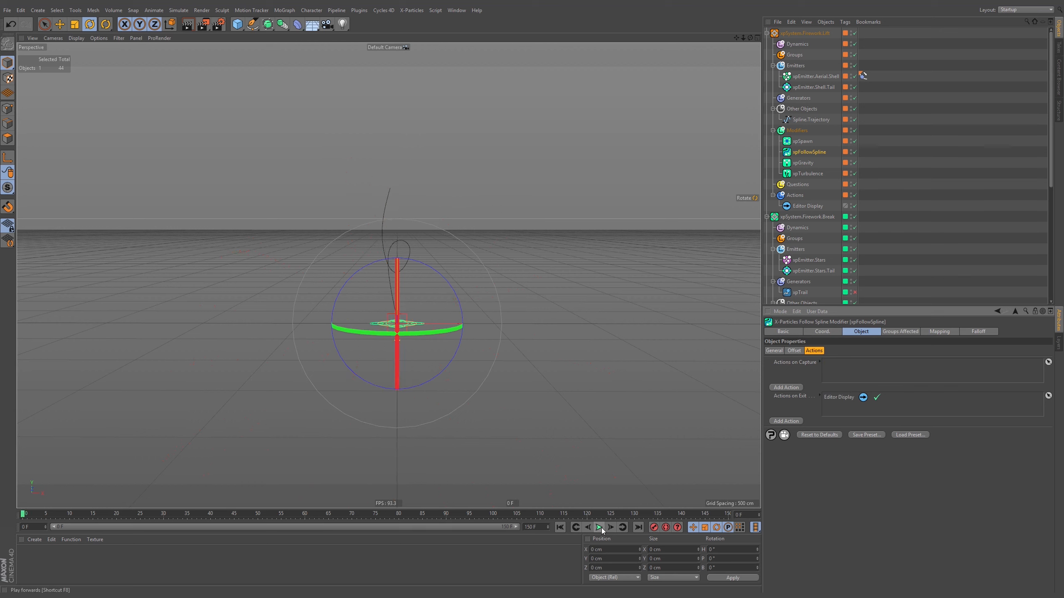
{"action": "left_click", "coordinate": [600, 527]}
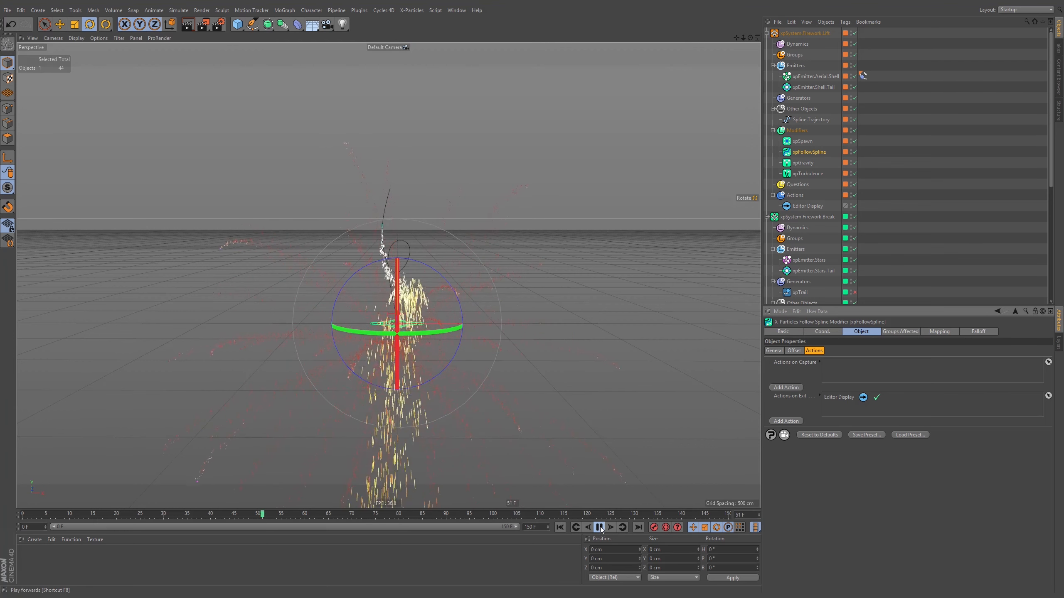
{"action": "left_click", "coordinate": [599, 527]}
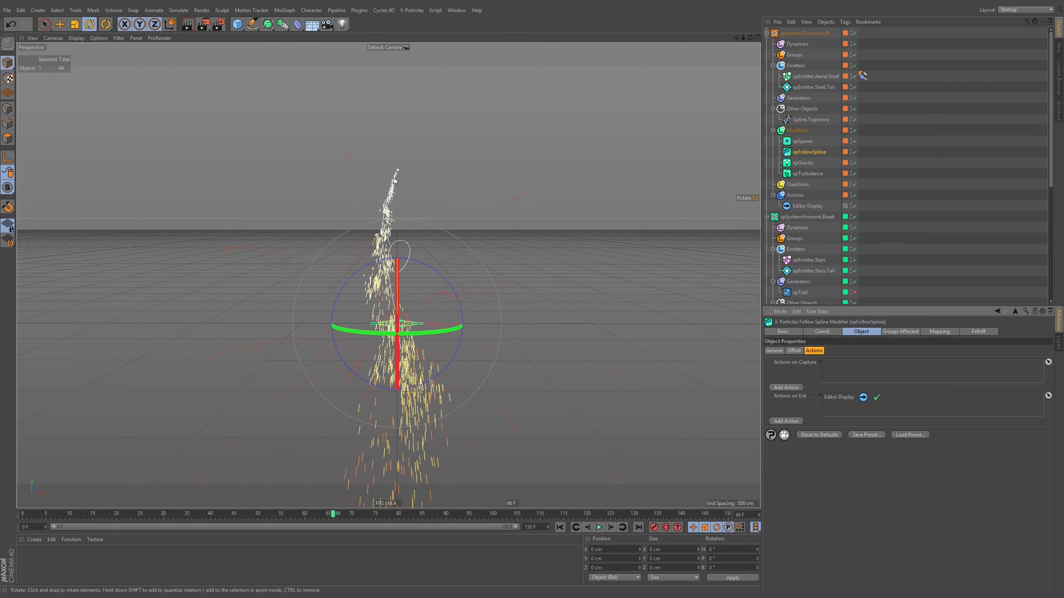
{"action": "right_click_drag", "start_coordinate": [397, 173], "coordinate": [365, 199], "text": "alt"}
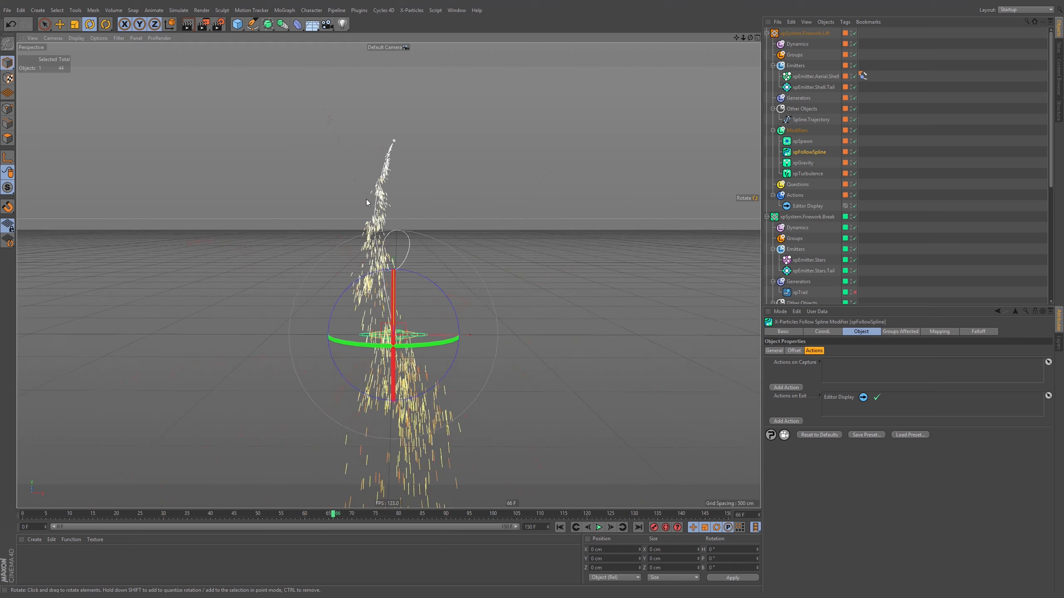
Change the Editor Display action's type to Direct Actions with Control Spawning, and collapse its Editor Display settings.
{"action": "left_click", "coordinate": [802, 205]}
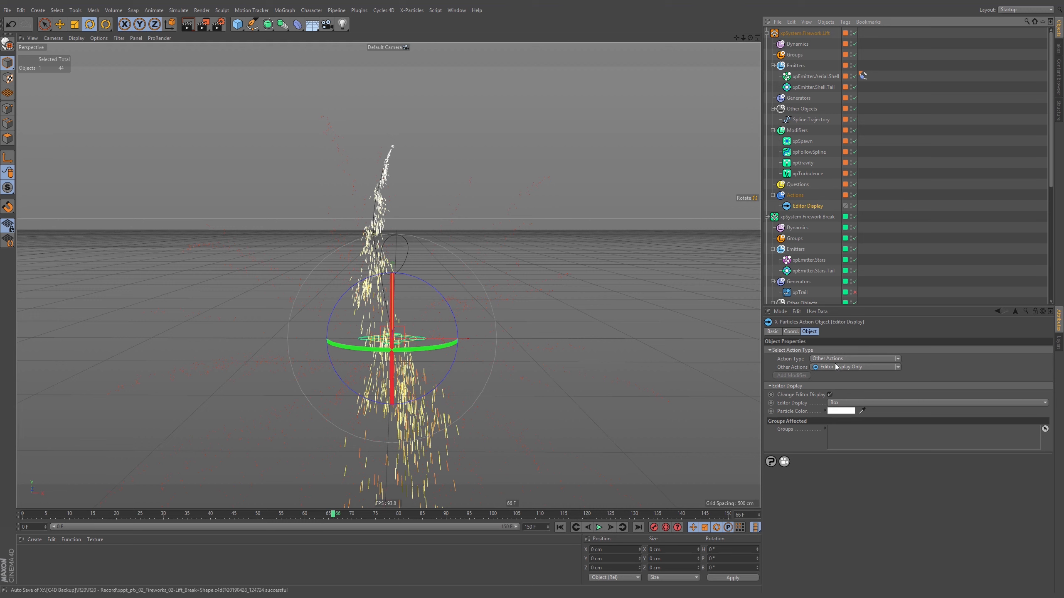
{"action": "left_click", "coordinate": [899, 360]}
{"action": "left_click", "coordinate": [847, 373]}
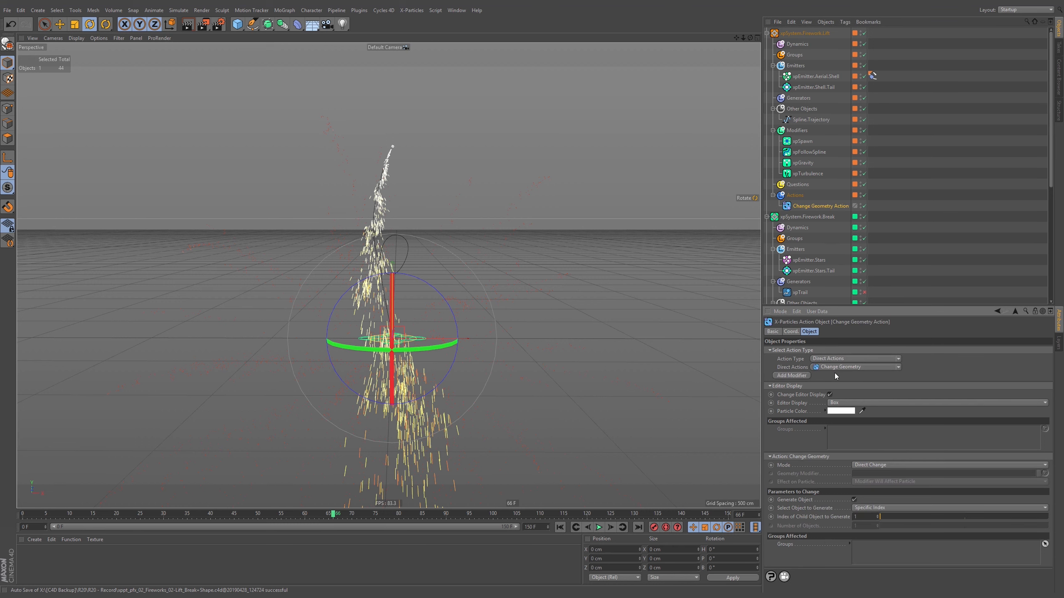
{"action": "left_click", "coordinate": [898, 367]}
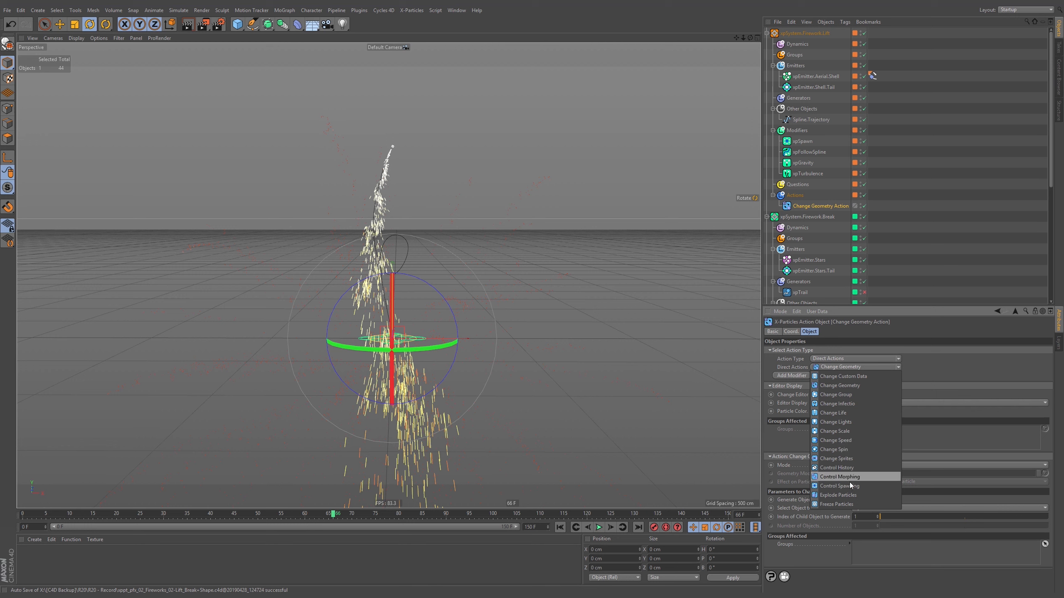
{"action": "left_click", "coordinate": [866, 486]}
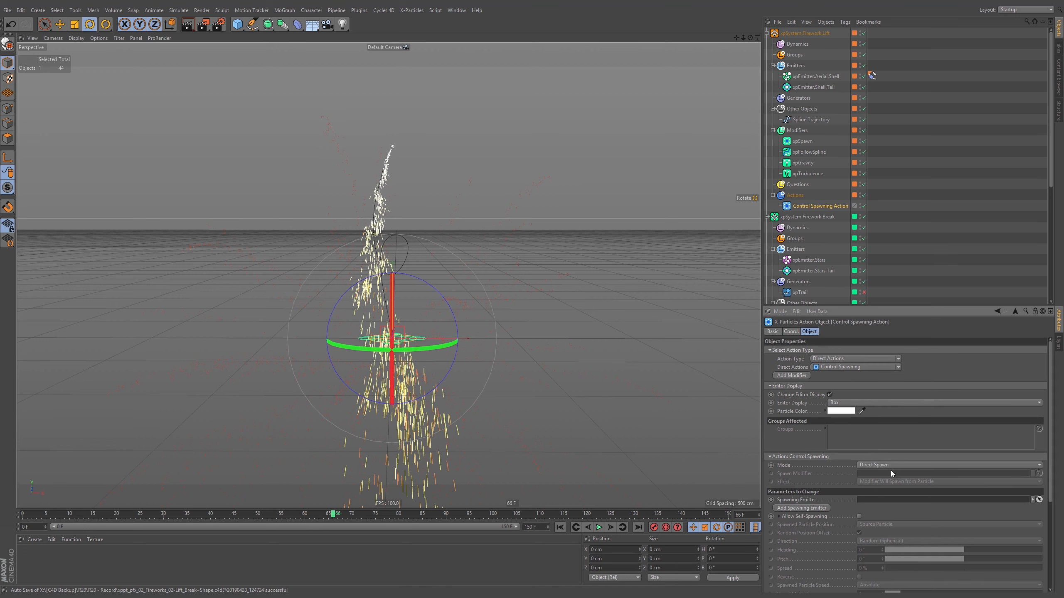
{"action": "left_click", "coordinate": [791, 387]}
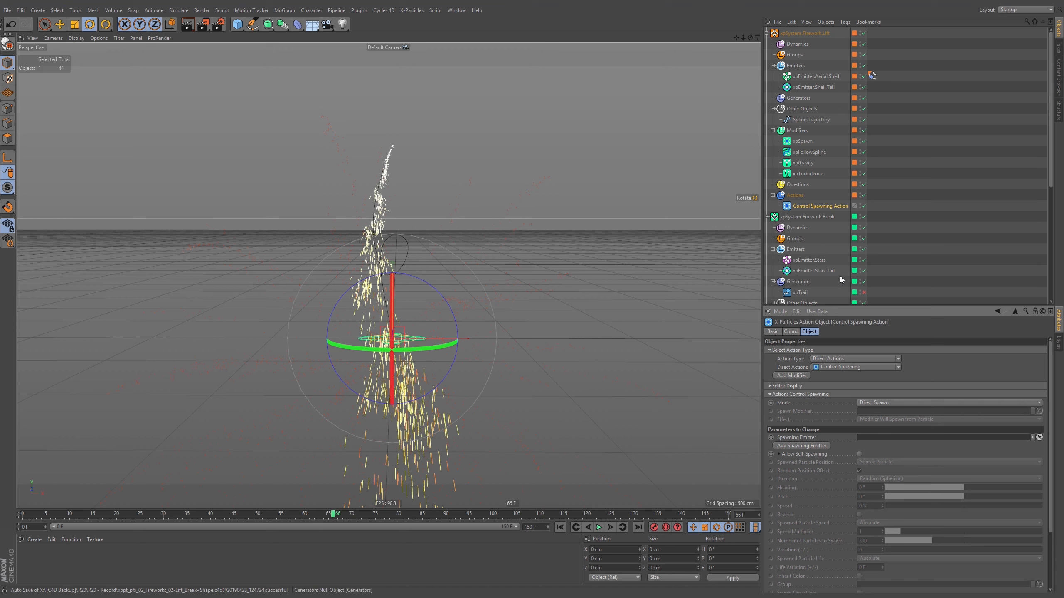
Assign xpEmitter.Stars as the Control Spawning action's spawning emitter, and replay the simulation from the start.
{"action": "left_click_drag", "start_coordinate": [815, 264], "coordinate": [888, 443]}
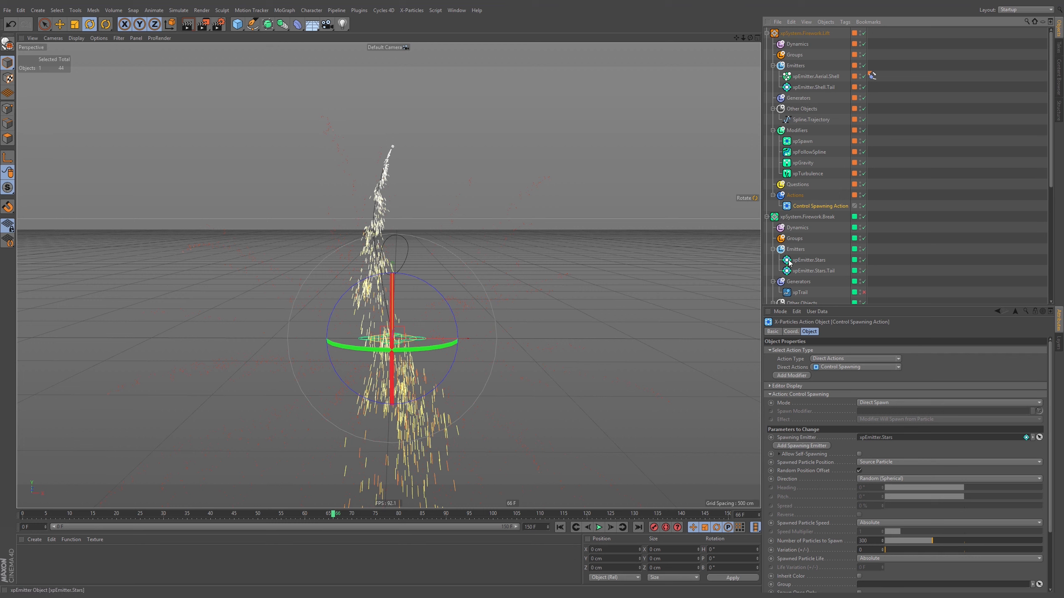
{"action": "scroll", "coordinate": [897, 402], "scroll_direction": "down", "scroll_amount": 2}
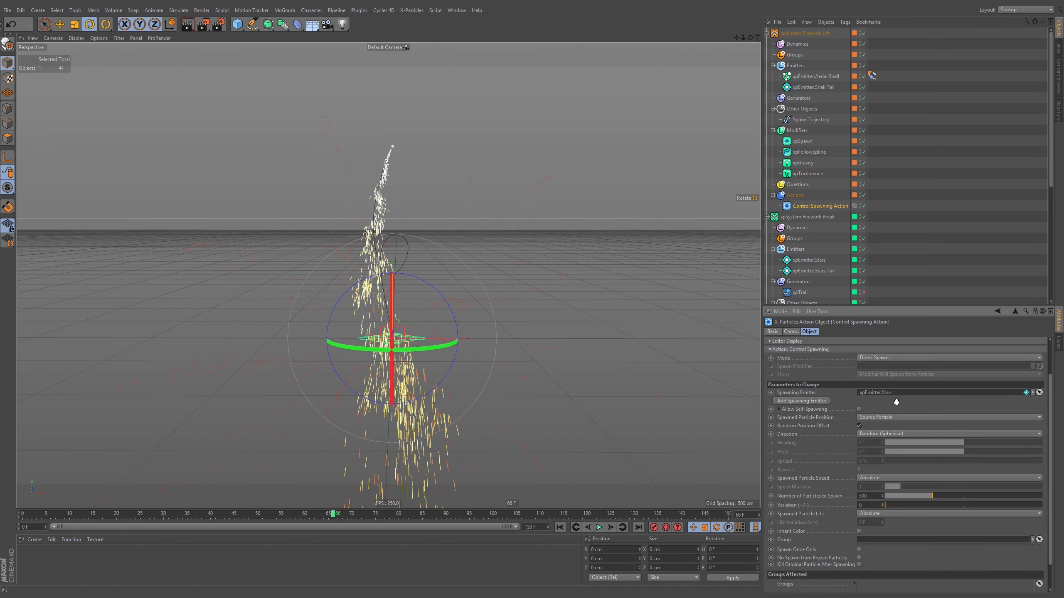
{"action": "scroll", "coordinate": [896, 402], "scroll_direction": "up", "scroll_amount": 2}
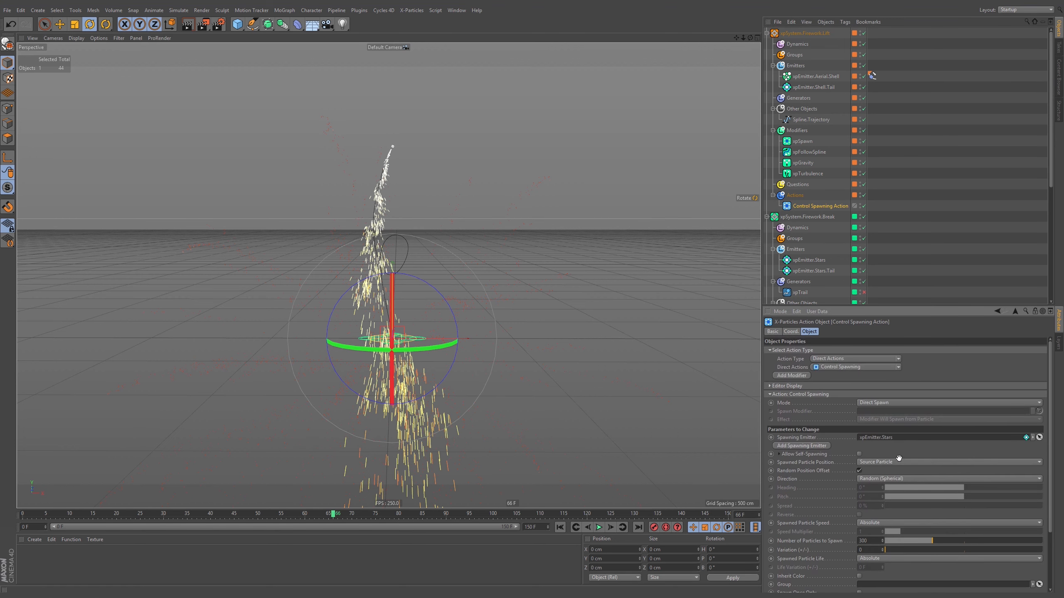
{"action": "left_click", "coordinate": [561, 527]}
{"action": "left_click", "coordinate": [599, 527]}
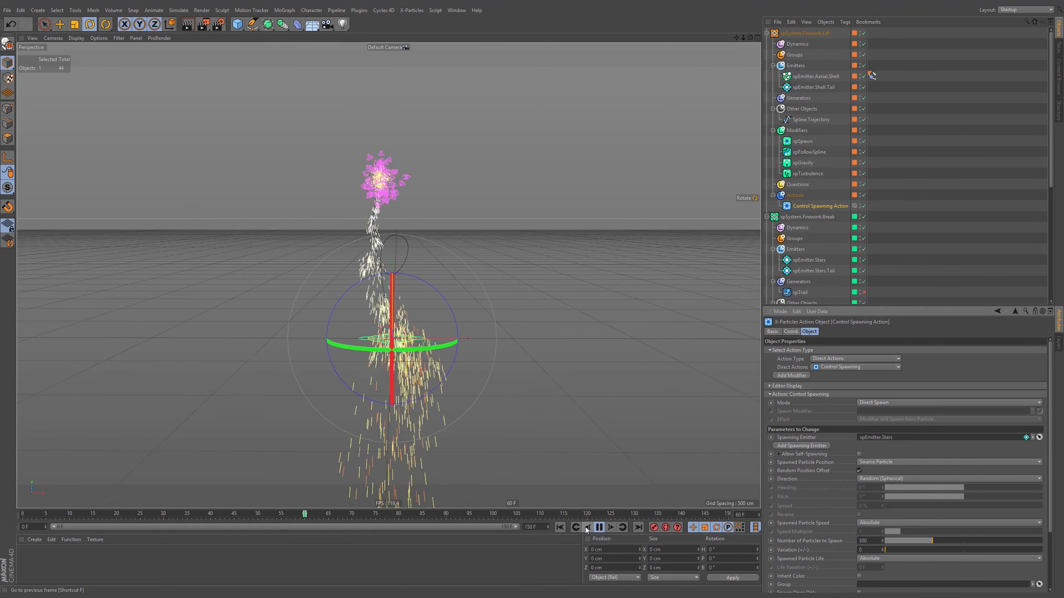
{"action": "left_click", "coordinate": [600, 529]}
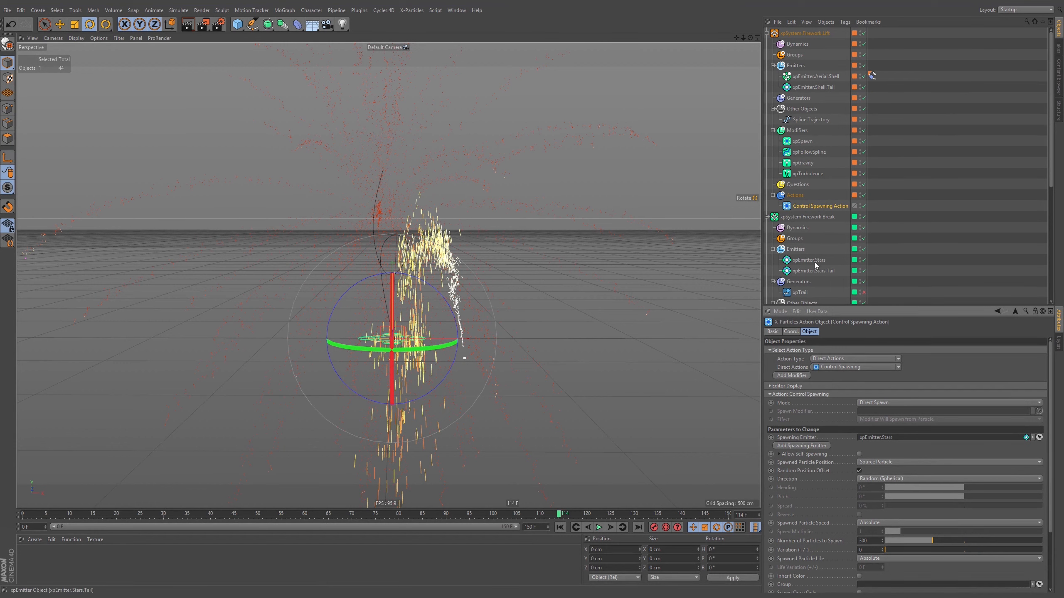
Examine the xpEmitter.Stars source object settings and the Control Spawning action's spawn parameters.
{"action": "left_click", "coordinate": [798, 259]}
{"action": "left_click", "coordinate": [850, 332]}
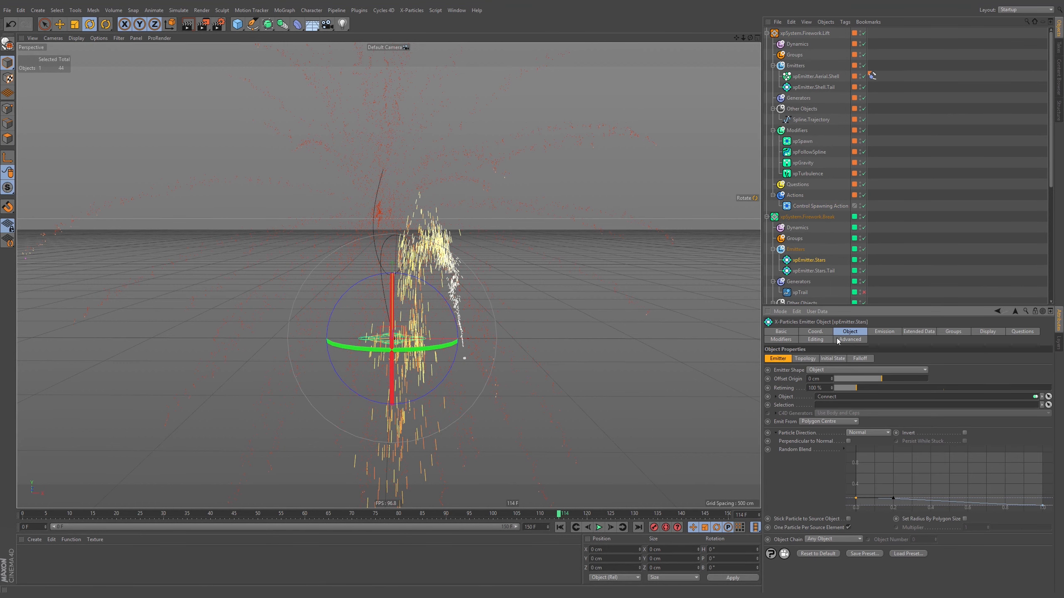
{"action": "left_click", "coordinate": [816, 205]}
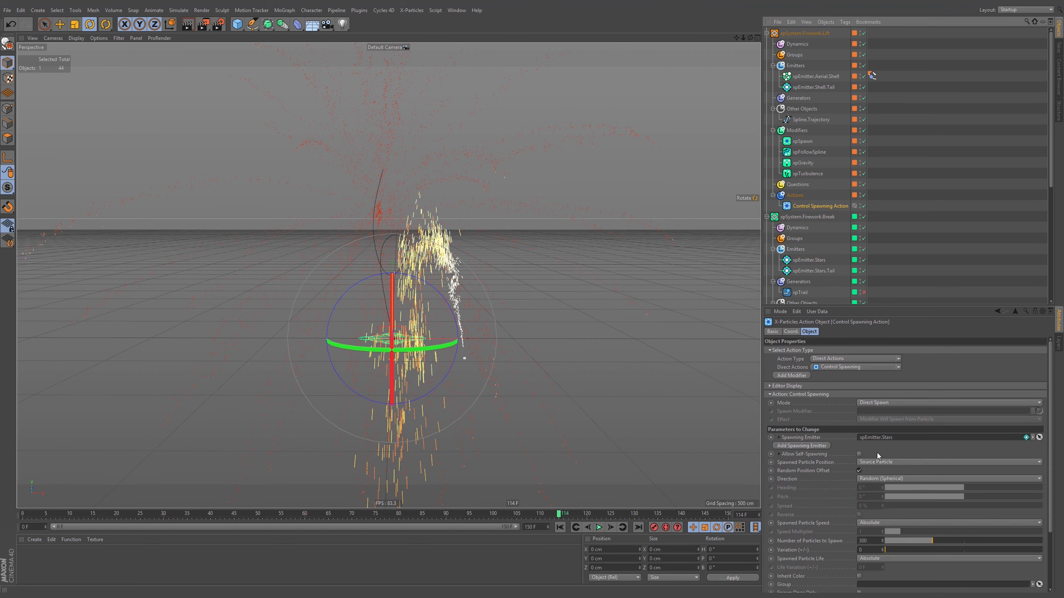
{"action": "scroll", "coordinate": [862, 464], "scroll_direction": "down", "scroll_amount": 1}
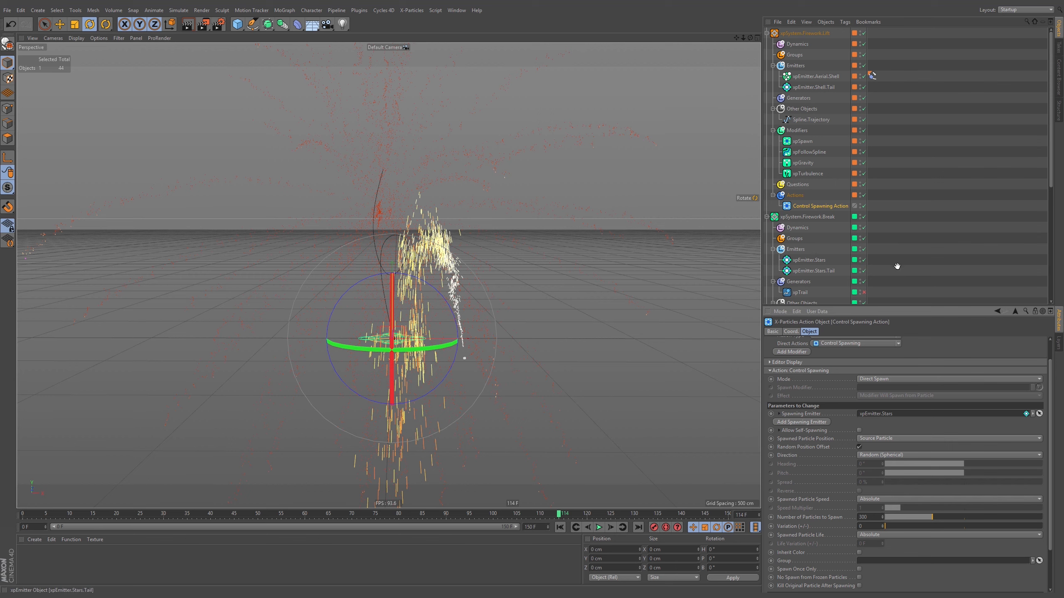
Select the break system's Sphere, replay the simulation, and examine the star burst from another angle before restoring the view.
{"action": "scroll", "coordinate": [844, 227], "scroll_direction": "down", "scroll_amount": 3}
{"action": "mouse_move", "coordinate": [804, 255]}
{"action": "left_mouse_down"}
{"action": "mouse_move", "coordinate": [805, 267]}
{"action": "mouse_move", "coordinate": [812, 251]}
{"action": "left_mouse_up"}
{"action": "left_click", "coordinate": [560, 527]}
{"action": "left_click", "coordinate": [599, 527]}
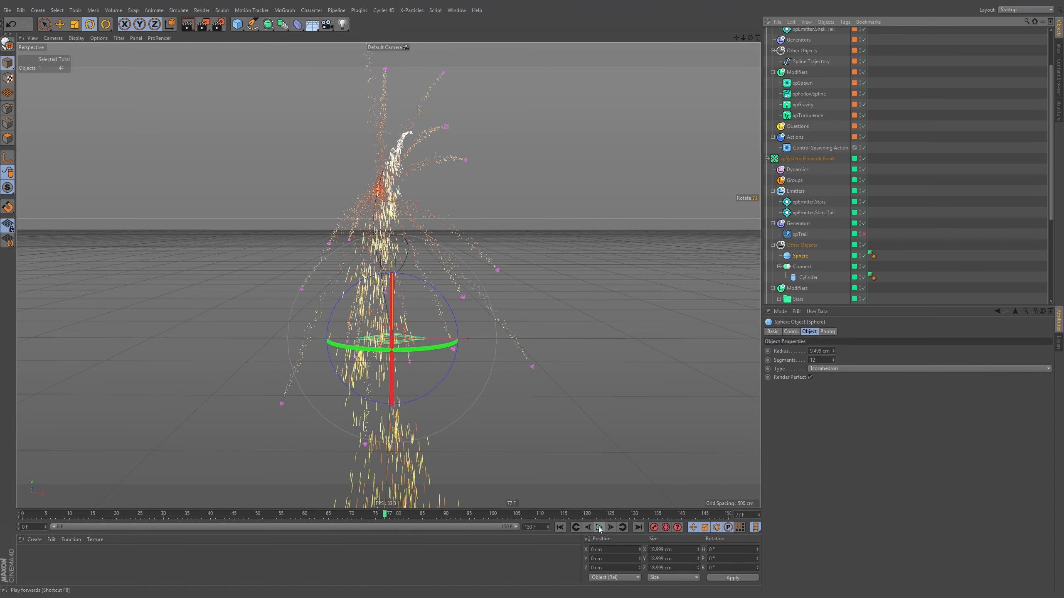
{"action": "left_click", "coordinate": [599, 527]}
{"action": "mouse_move", "coordinate": [386, 189]}
{"action": "left_mouse_down", "text": "alt"}
{"action": "mouse_move", "coordinate": [493, 195]}
{"action": "mouse_move", "coordinate": [399, 195]}
{"action": "left_mouse_up", "text": "alt"}
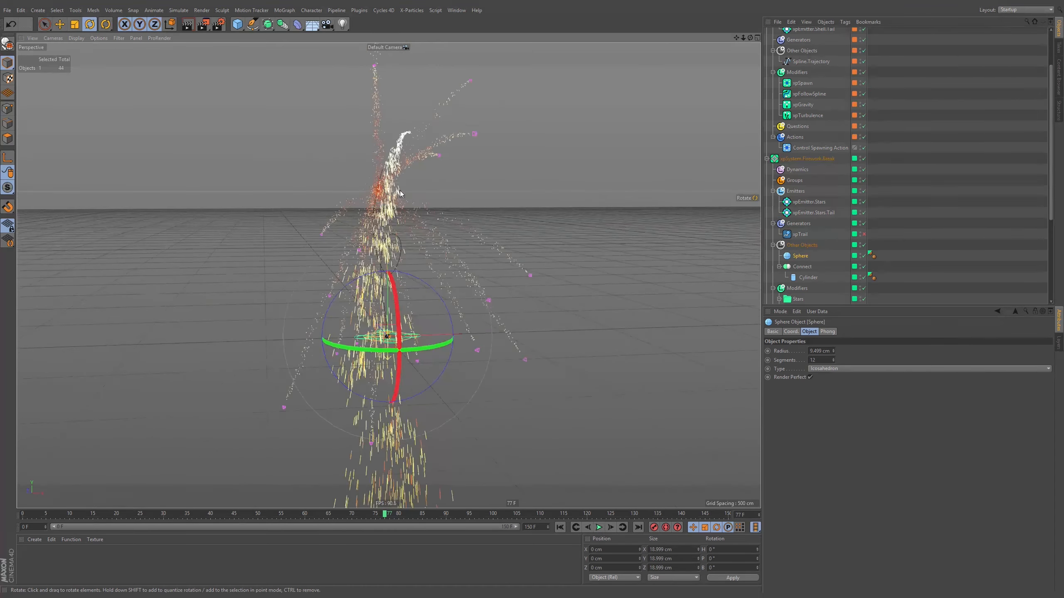
{"action": "key", "text": "ctrl+shift+z"}
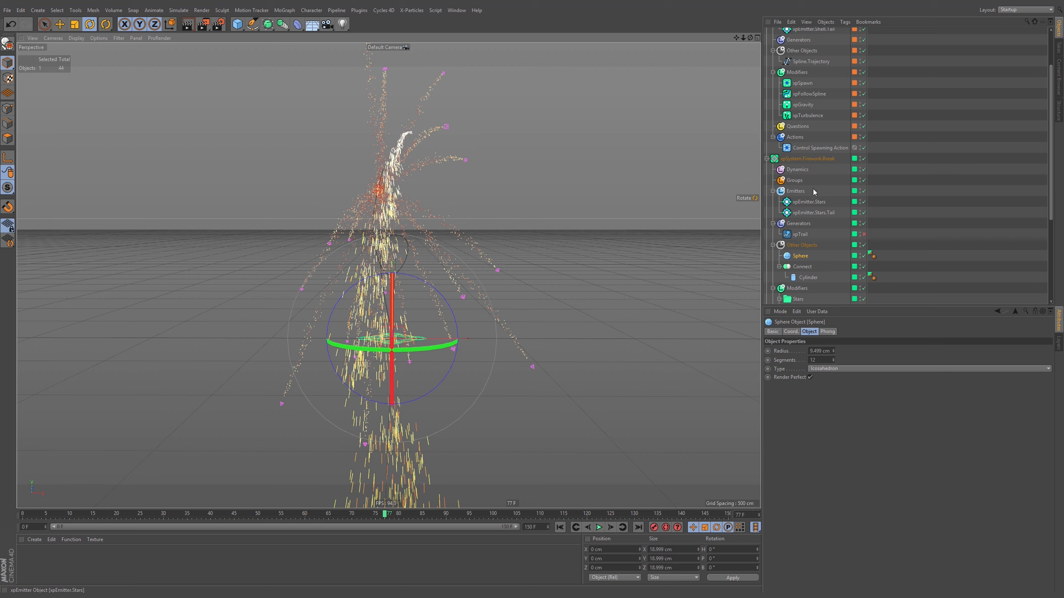
Set the Control Spawning action's Spawned Particle Position to Determined by Emitter, and replay the simulation to inspect the burst's origin.
{"action": "left_click", "coordinate": [819, 147]}
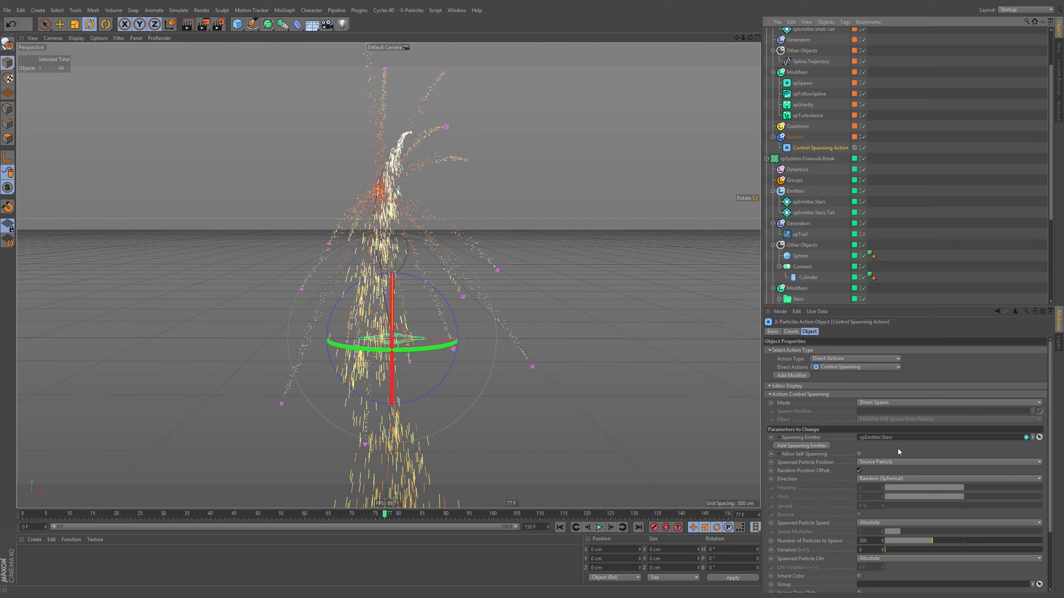
{"action": "left_click_drag", "start_coordinate": [897, 448], "coordinate": [904, 364]}
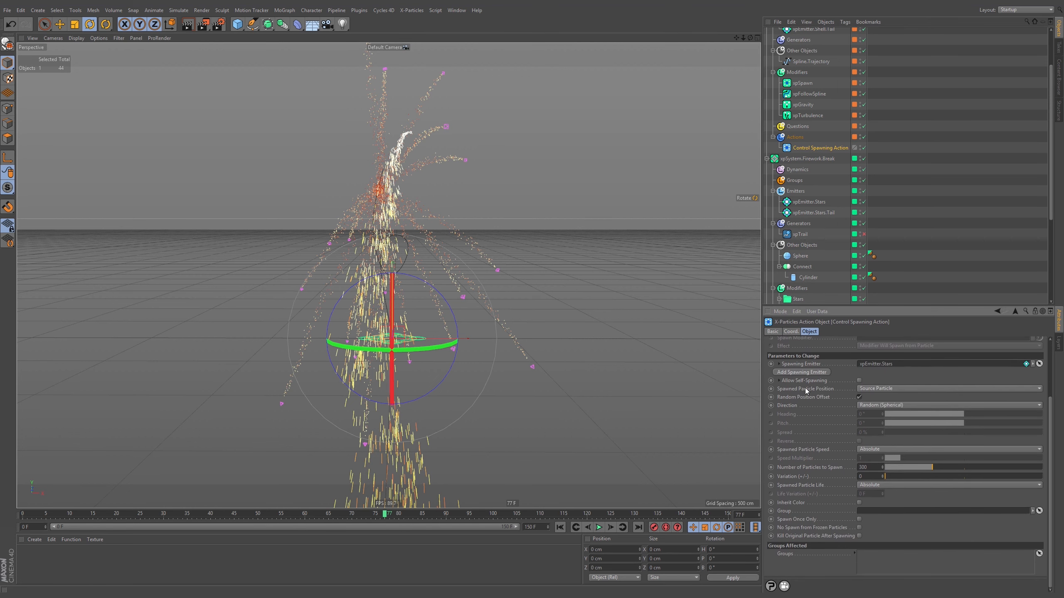
{"action": "left_click", "coordinate": [881, 390]}
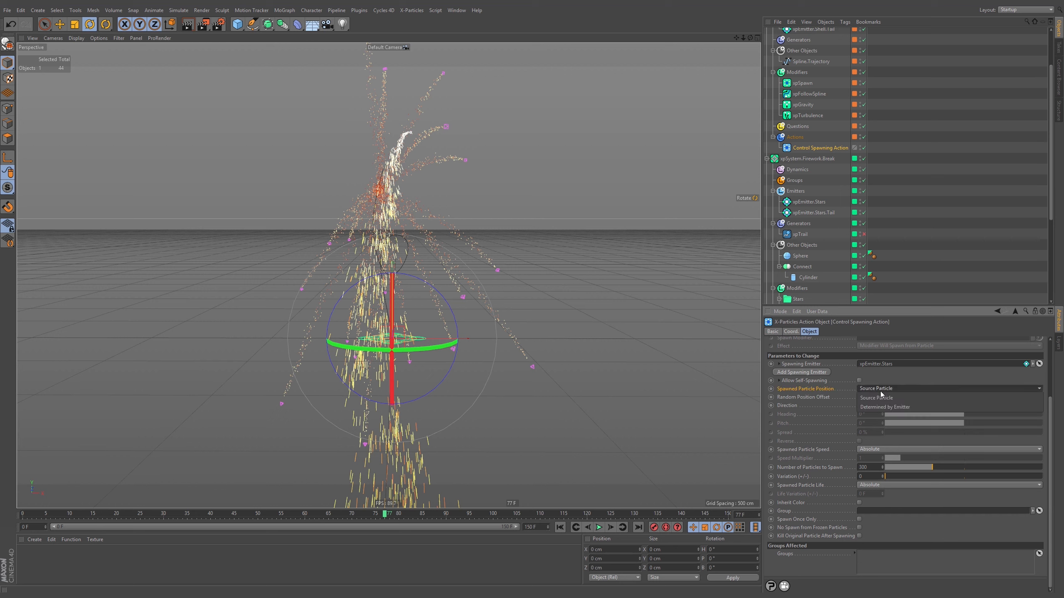
{"action": "left_click", "coordinate": [931, 411]}
{"action": "left_click", "coordinate": [562, 528]}
{"action": "left_click", "coordinate": [599, 527]}
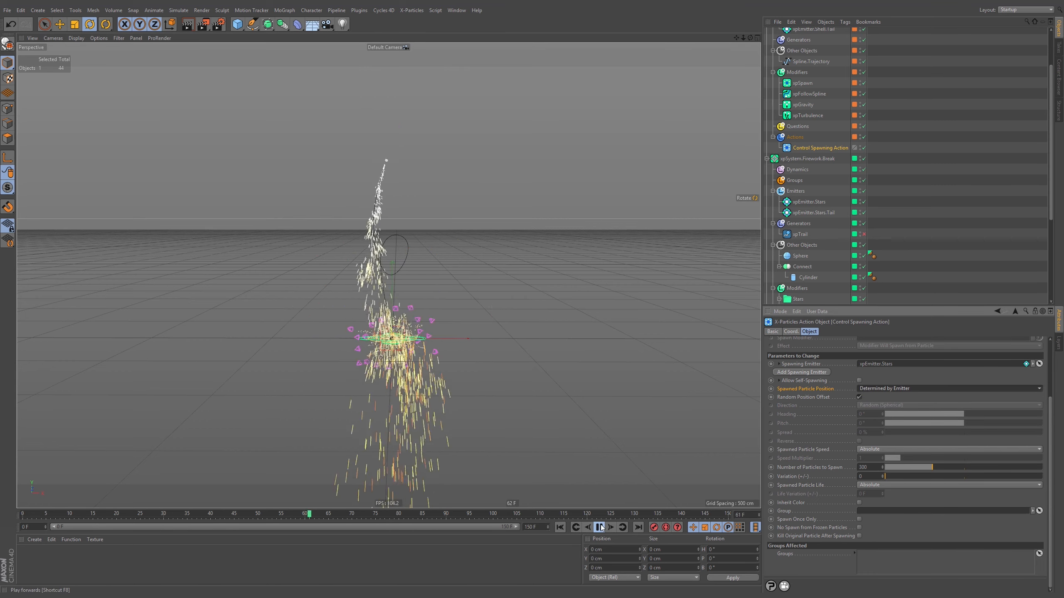
{"action": "left_click", "coordinate": [602, 528]}
{"action": "left_click", "coordinate": [393, 337]}
{"action": "mouse_move", "coordinate": [393, 337]}
{"action": "left_mouse_down", "text": "alt"}
{"action": "mouse_move", "coordinate": [515, 340]}
{"action": "mouse_move", "coordinate": [315, 333]}
{"action": "mouse_move", "coordinate": [171, 369]}
{"action": "mouse_move", "coordinate": [380, 337]}
{"action": "left_mouse_up", "text": "alt"}
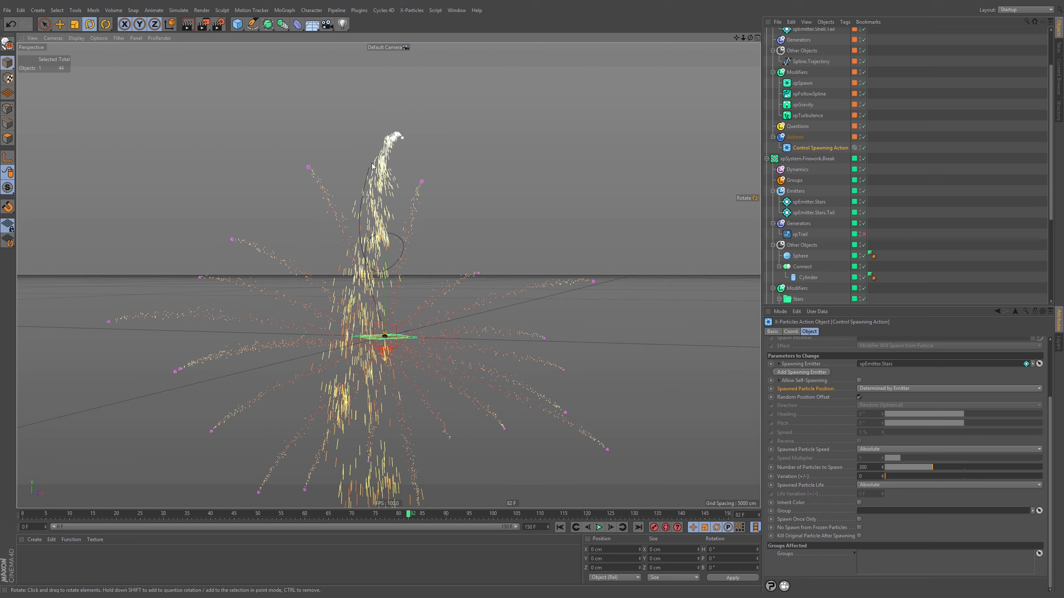
Group the break system's Connect object under a null and move the Sphere into the same null.
{"action": "left_click", "coordinate": [359, 285]}
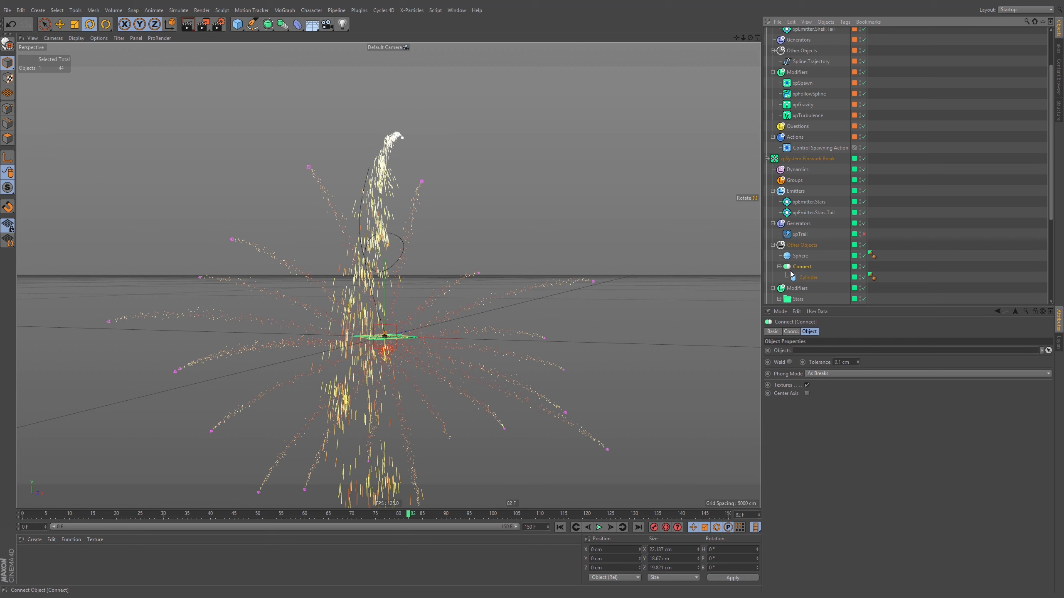
{"action": "key", "text": "alt+g"}
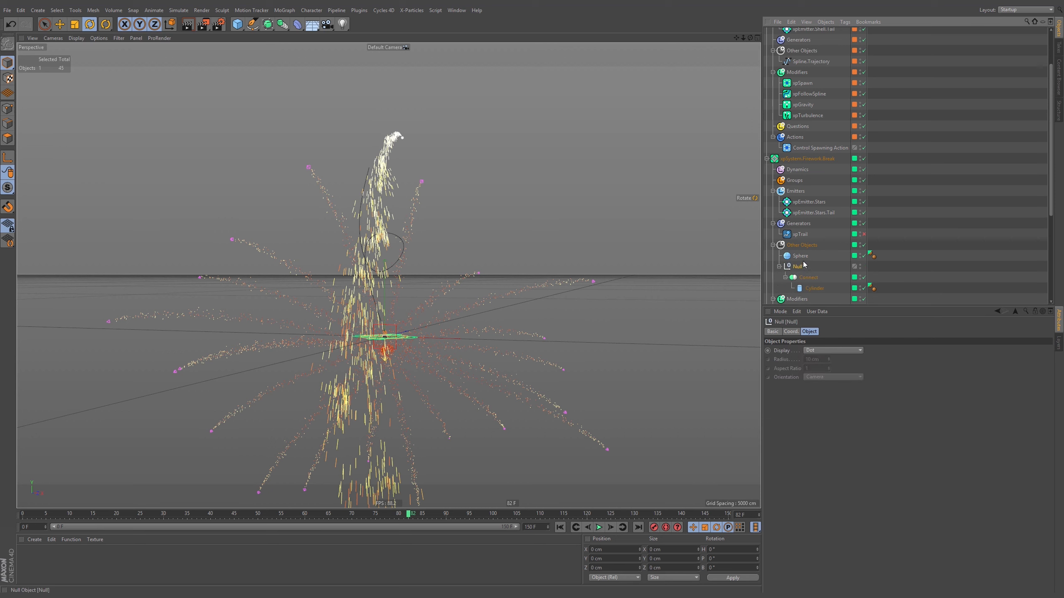
{"action": "left_click_drag", "start_coordinate": [799, 255], "coordinate": [792, 281]}
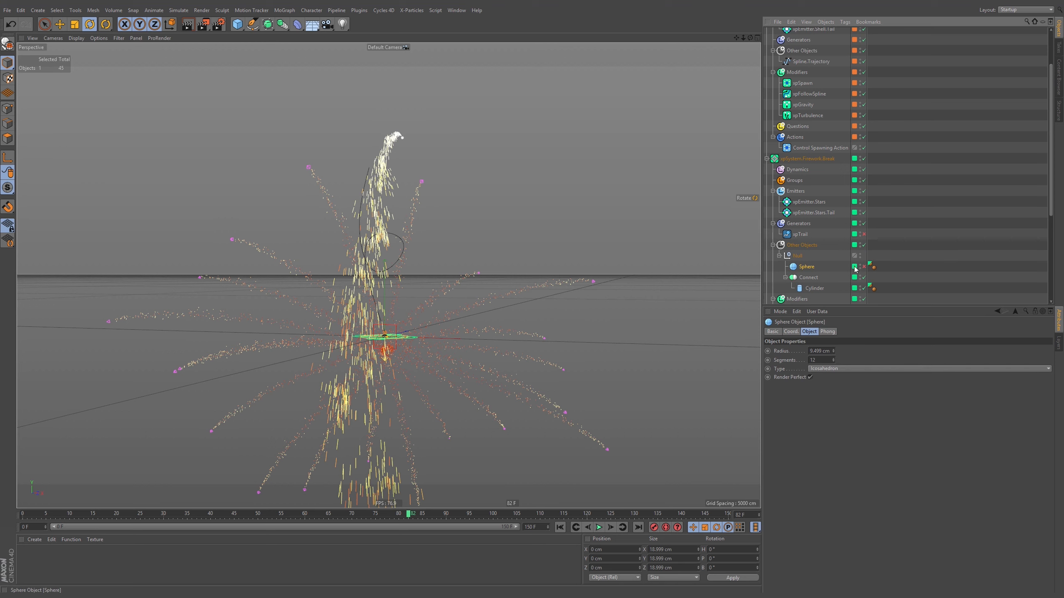
Add an Align to Spline tag to the null with Spline.Trajectory as its path and the position at 90%.
{"action": "right_click", "coordinate": [797, 258]}
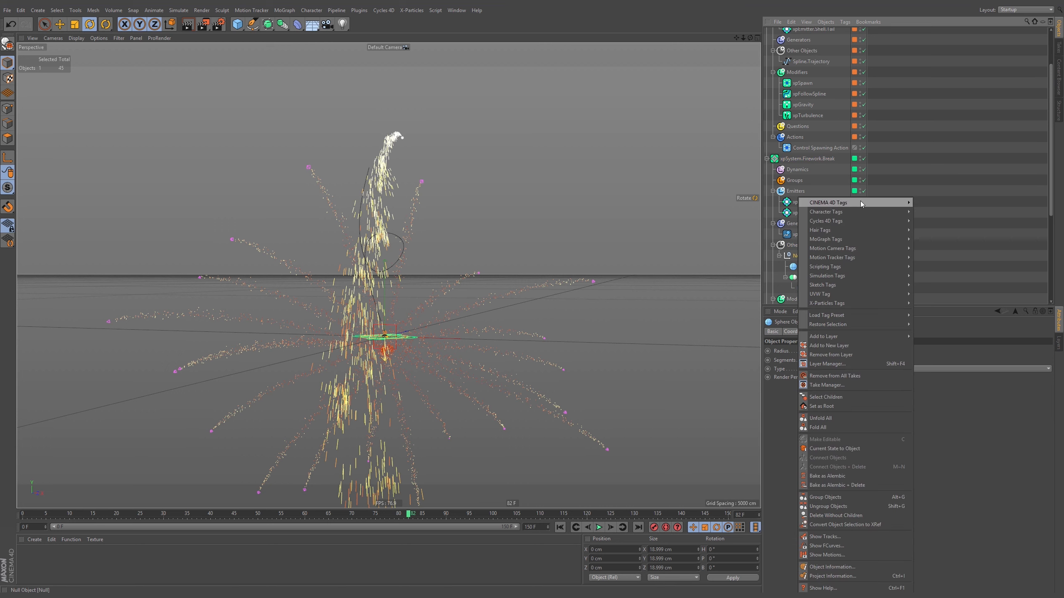
{"action": "mouse_move", "coordinate": [859, 202]}
{"action": "left_click", "coordinate": [937, 212]}
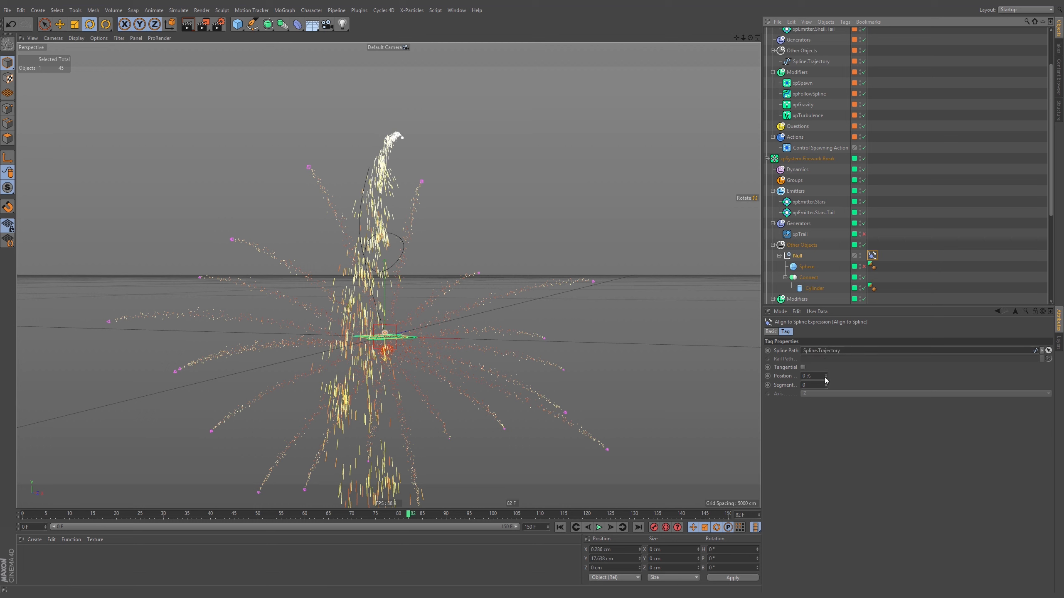
{"action": "left_click_drag", "start_coordinate": [826, 376], "coordinate": [827, 368]}
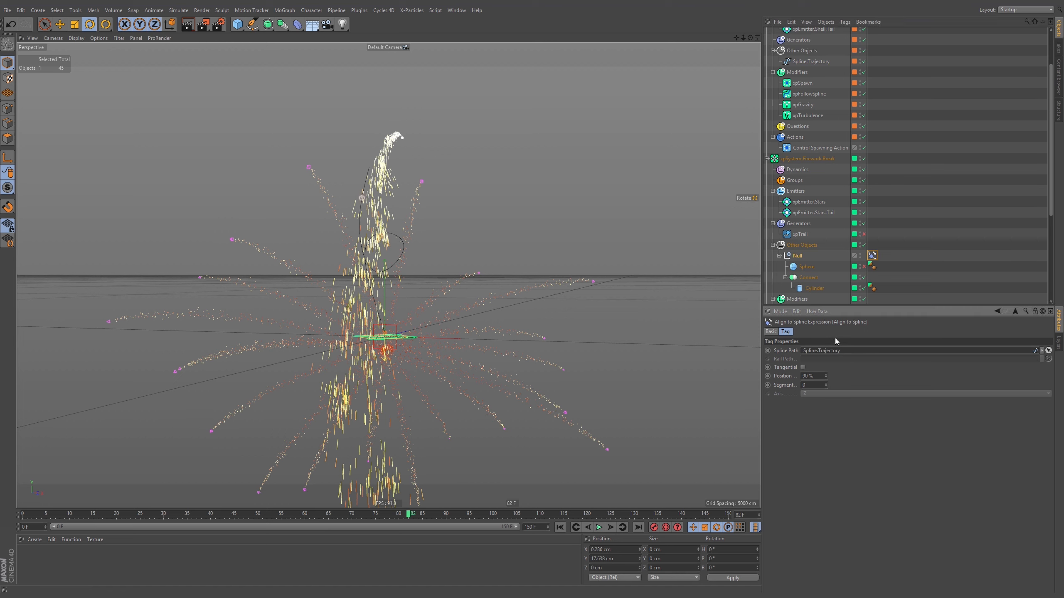
Enable Tangential on the null's Align to Spline tag with the position at 100%, and replay the simulation to check the burst's origin.
{"action": "left_click", "coordinate": [803, 367]}
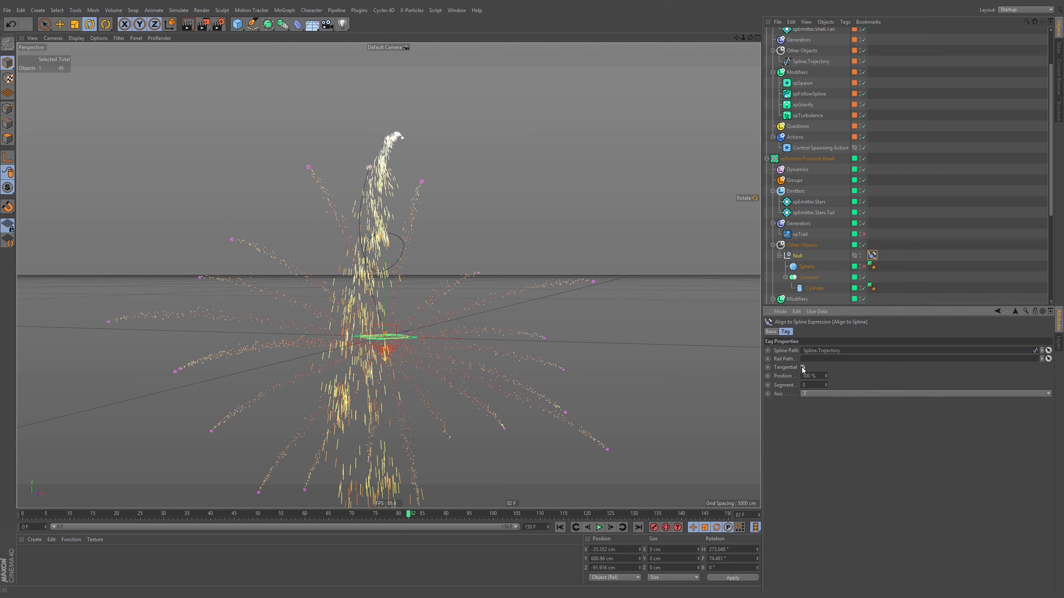
{"action": "left_click", "coordinate": [559, 528]}
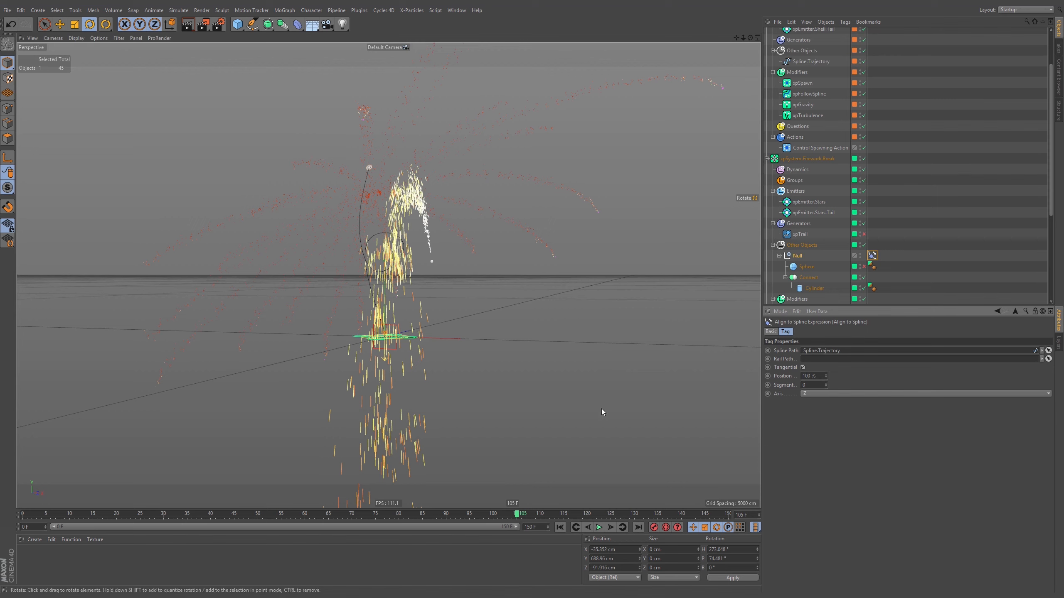
{"action": "left_click", "coordinate": [560, 527]}
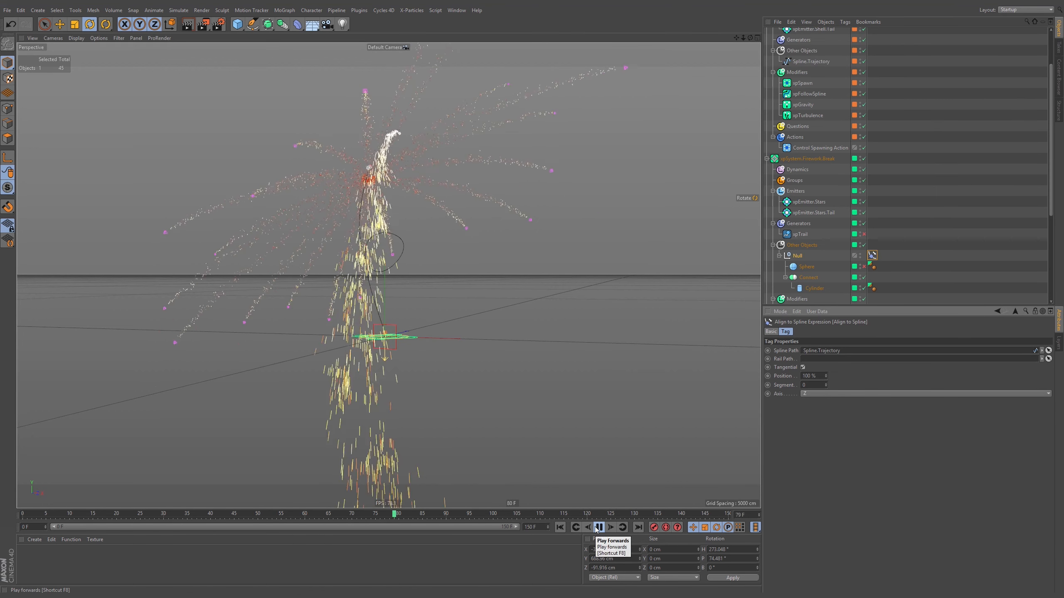
{"action": "left_click", "coordinate": [599, 527]}
Hide the break system's null in the viewport and rename it as Break.Geometry.
{"action": "left_click", "coordinate": [860, 257]}
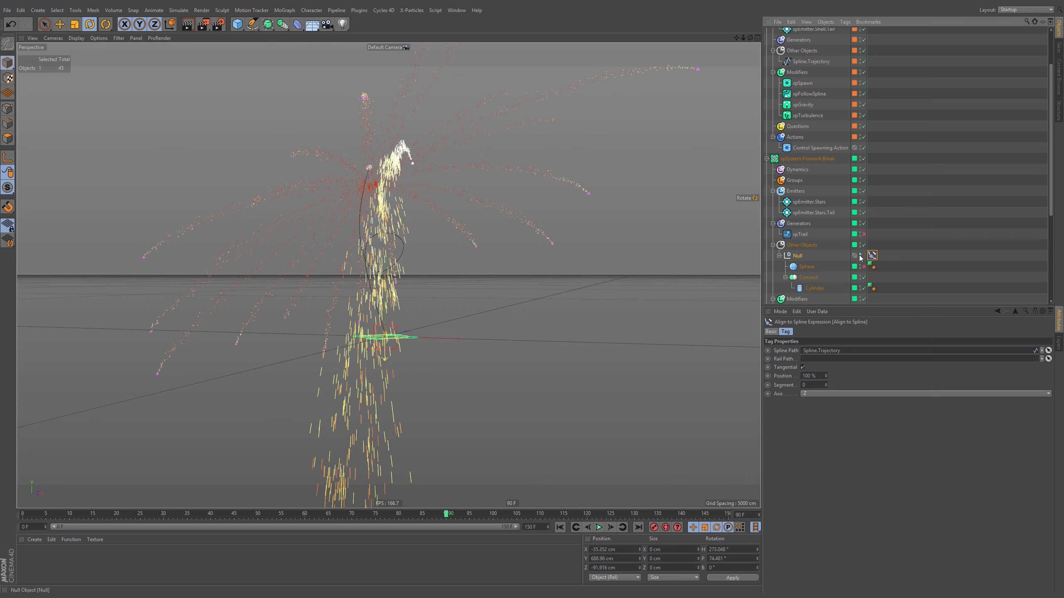
{"action": "double_click", "coordinate": [799, 256]}
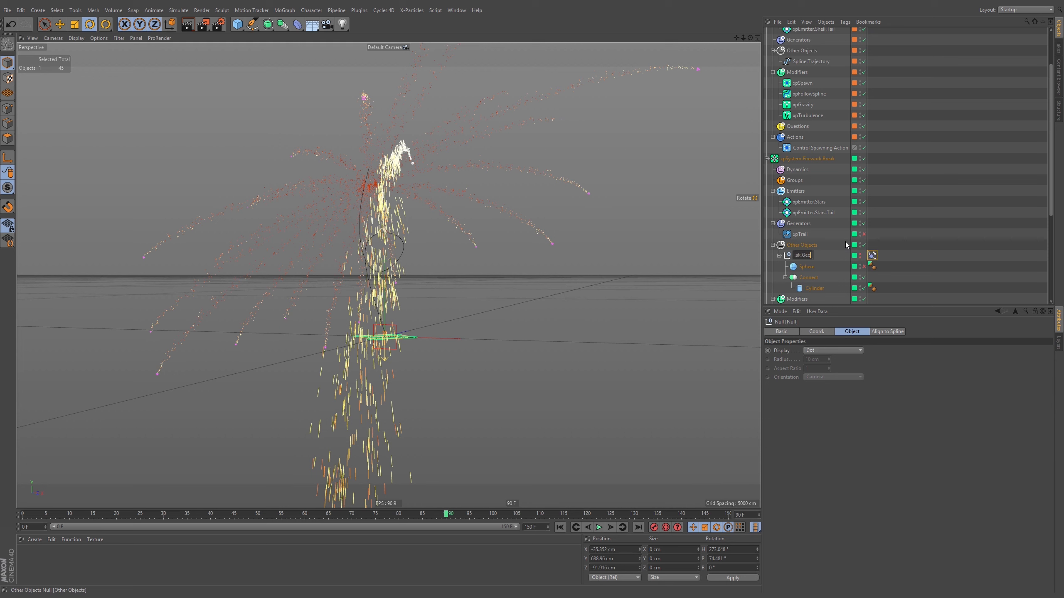
{"action": "type", "text": "Break.Geometry"}
{"action": "key", "text": "Return"}
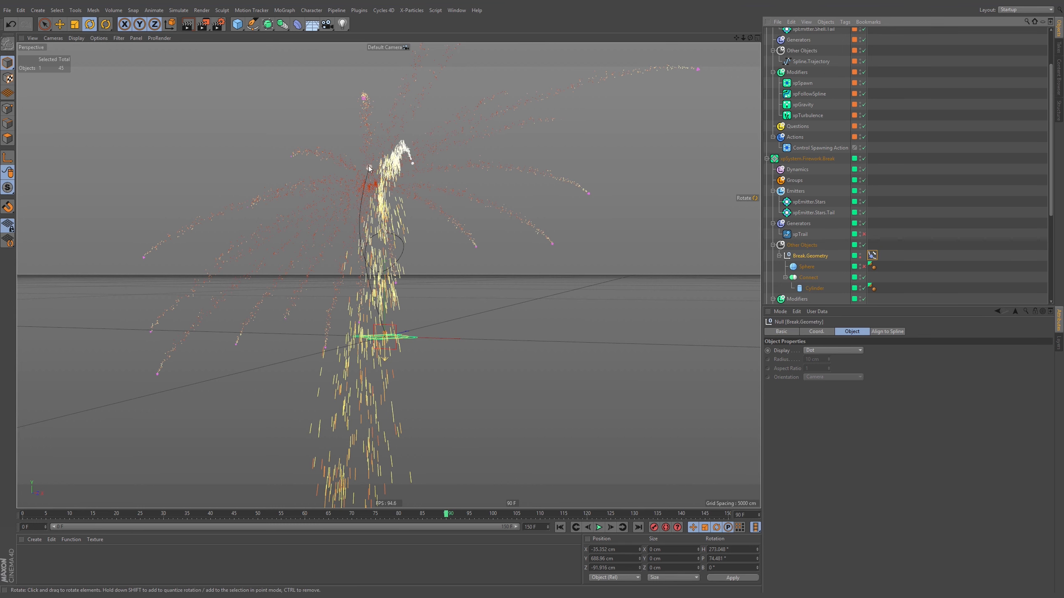
Shrink the break Cylinder's radius to about 2.43 cm and replay the simulation.
{"action": "right_click_drag", "start_coordinate": [369, 166], "coordinate": [695, 128], "text": "alt"}
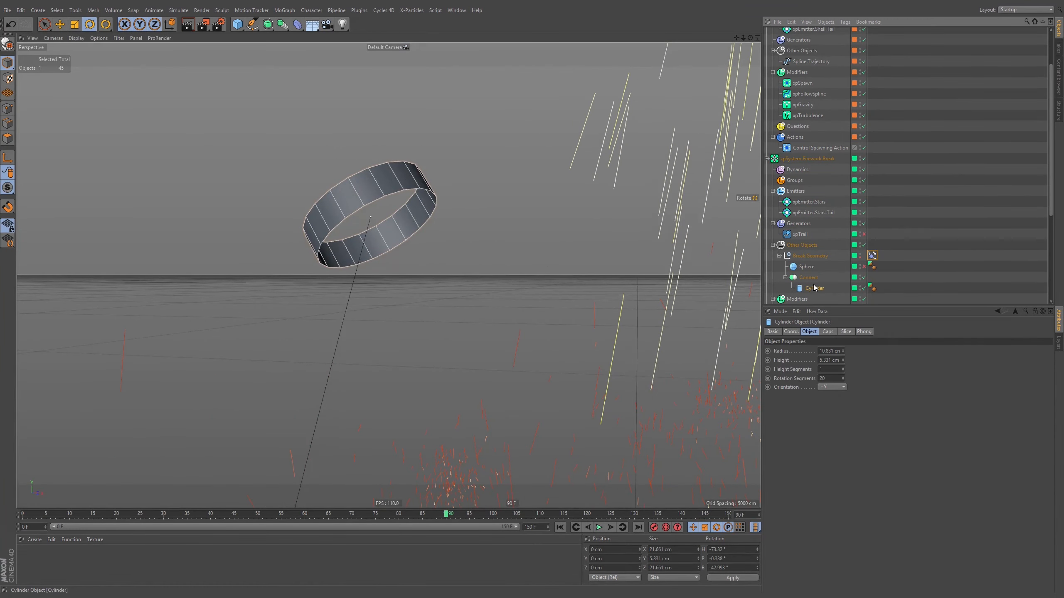
{"action": "left_click", "coordinate": [352, 227]}
{"action": "left_click_drag", "start_coordinate": [342, 216], "coordinate": [368, 223]}
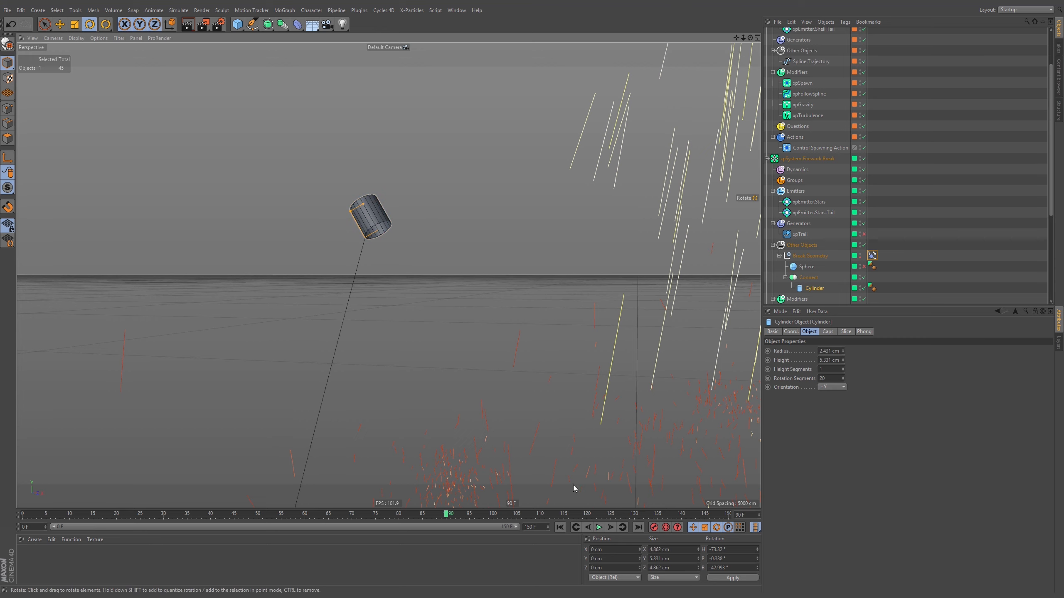
{"action": "left_click", "coordinate": [560, 528]}
{"action": "left_click", "coordinate": [599, 527]}
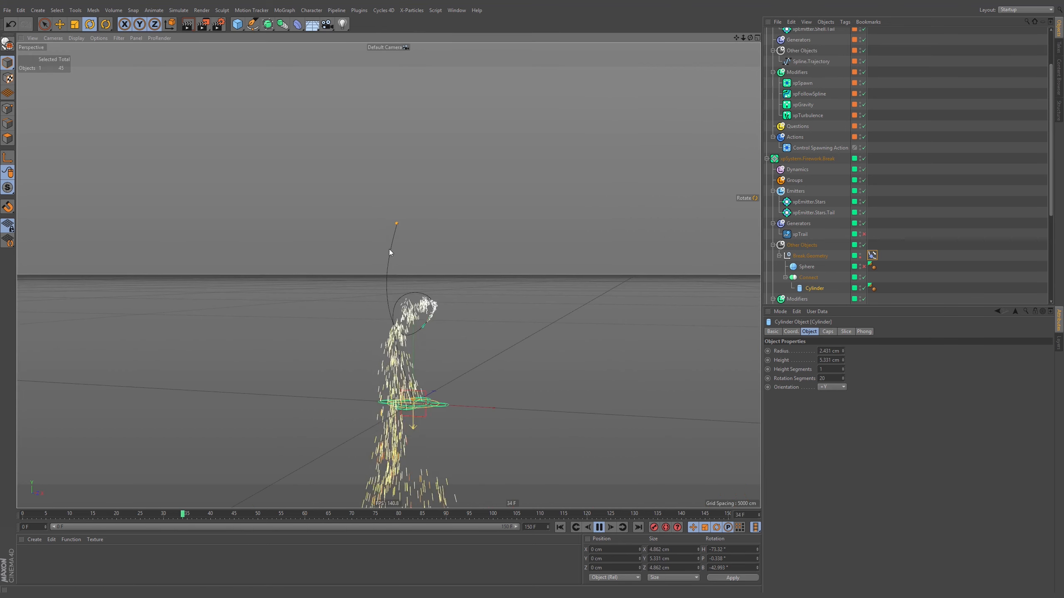
{"action": "left_click_drag", "start_coordinate": [344, 241], "coordinate": [367, 236], "text": "alt"}
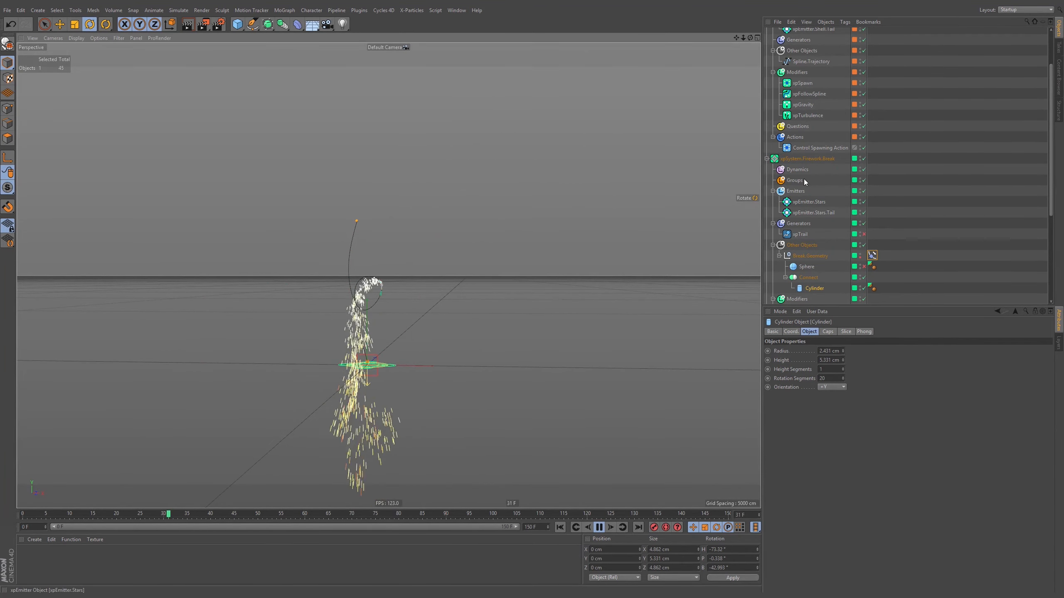
Enable Kill Original Particle After Spawning in the Control Spawning action, leaving Spawn Once Only off after trying it.
{"action": "left_click", "coordinate": [827, 146]}
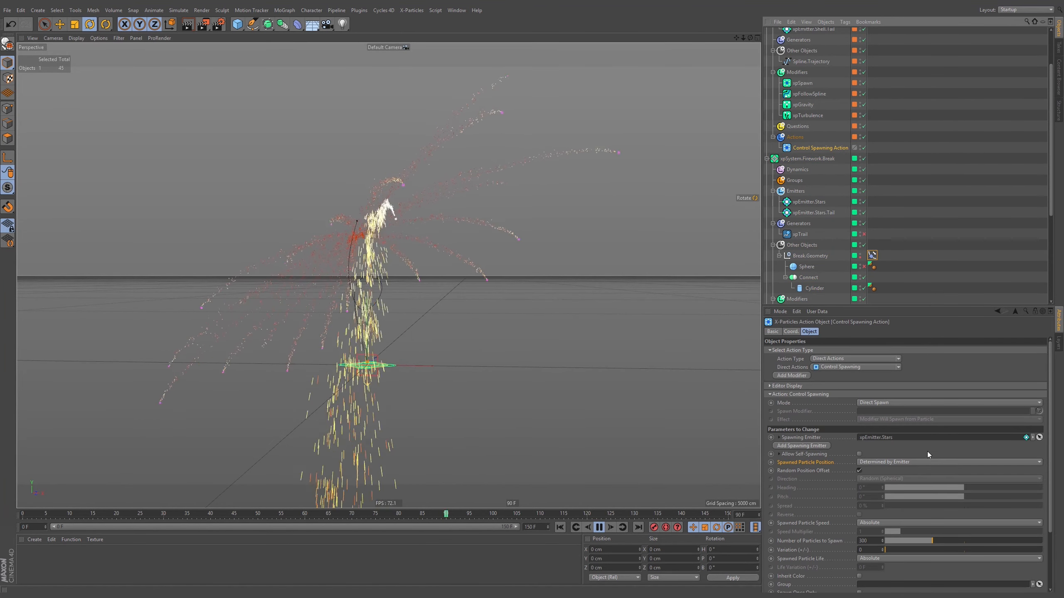
{"action": "scroll", "coordinate": [870, 470], "scroll_direction": "down", "scroll_amount": 4}
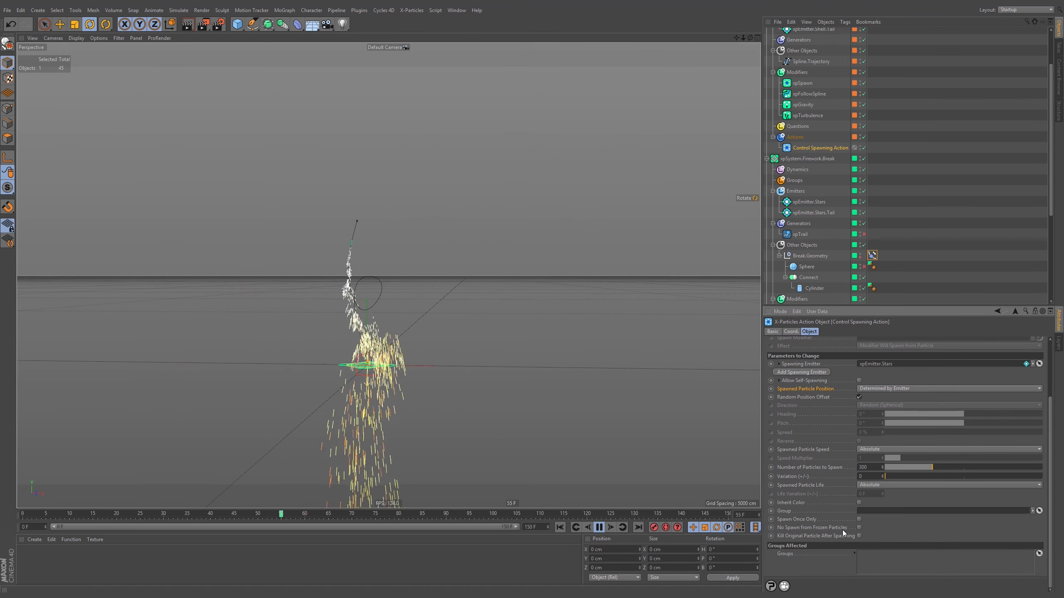
{"action": "left_click", "coordinate": [859, 520]}
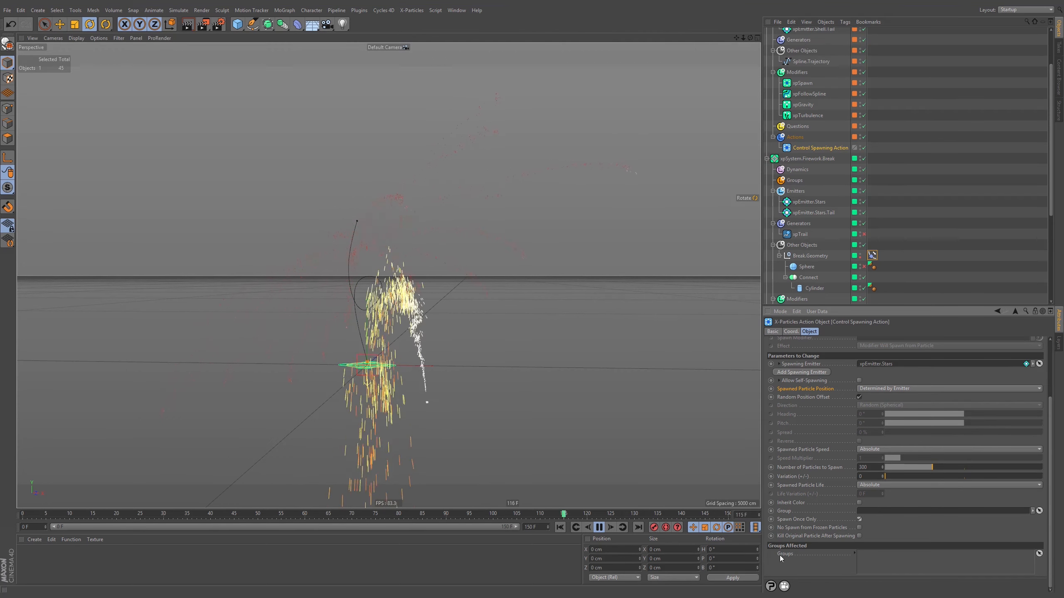
{"action": "left_click", "coordinate": [859, 519]}
{"action": "left_click", "coordinate": [859, 536]}
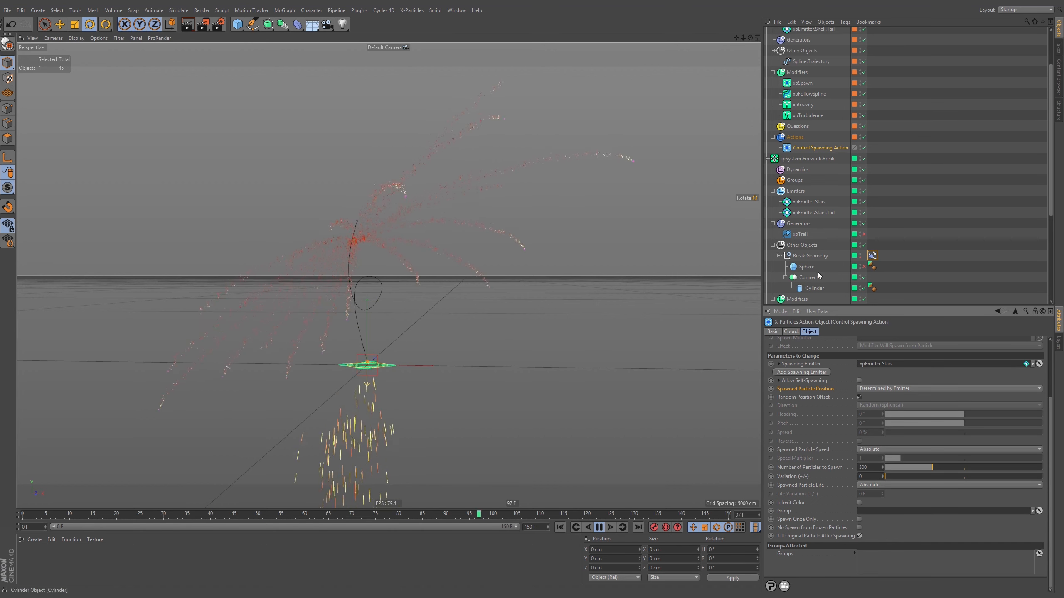
Delete the two points that form the loop in Spline.Trajectory.
{"action": "left_click", "coordinate": [810, 62]}
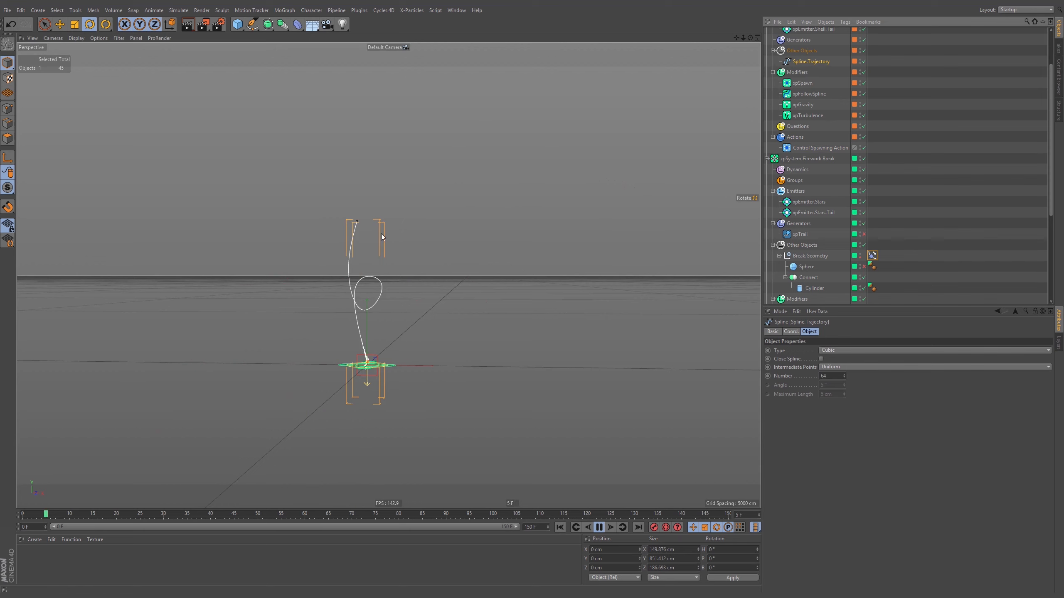
{"action": "left_click", "coordinate": [7, 109]}
{"action": "key", "text": "space"}
{"action": "left_click", "coordinate": [352, 269]}
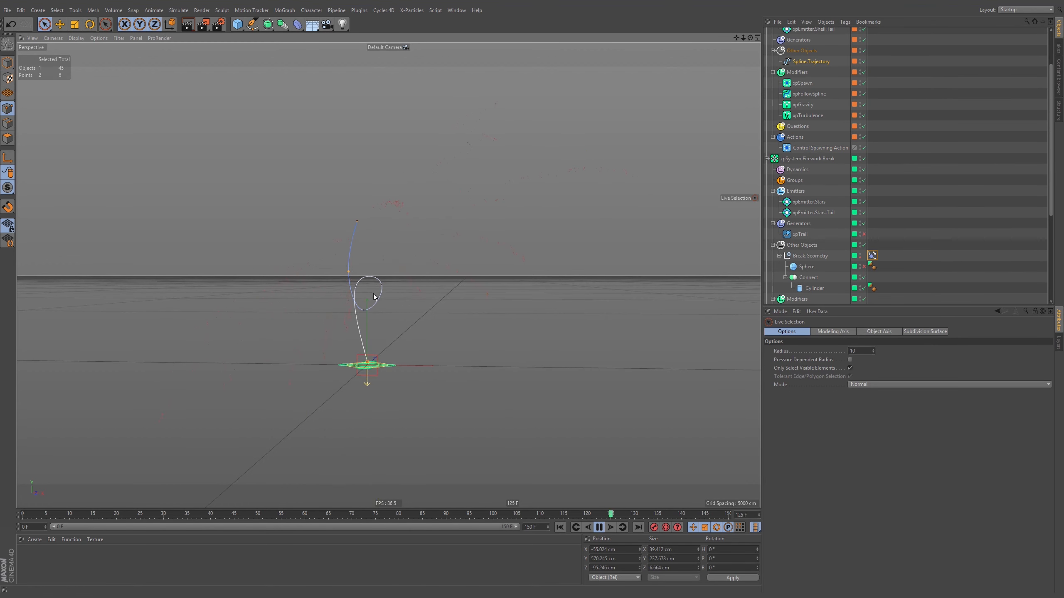
{"action": "left_click", "coordinate": [358, 287]}
{"action": "key", "text": "Delete"}
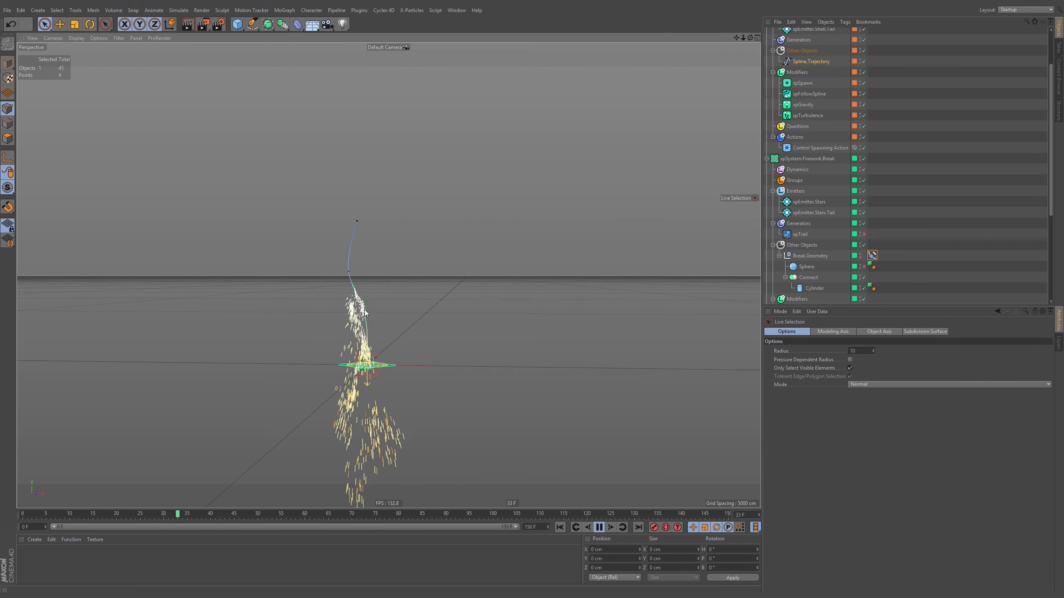
Raise the remaining upper points of Spline.Trajectory into a taller, gentle S-curve, with the lower bend at about Y 456 cm.
{"action": "left_click", "coordinate": [364, 310]}
{"action": "key", "text": "e"}
{"action": "left_click", "coordinate": [357, 221]}
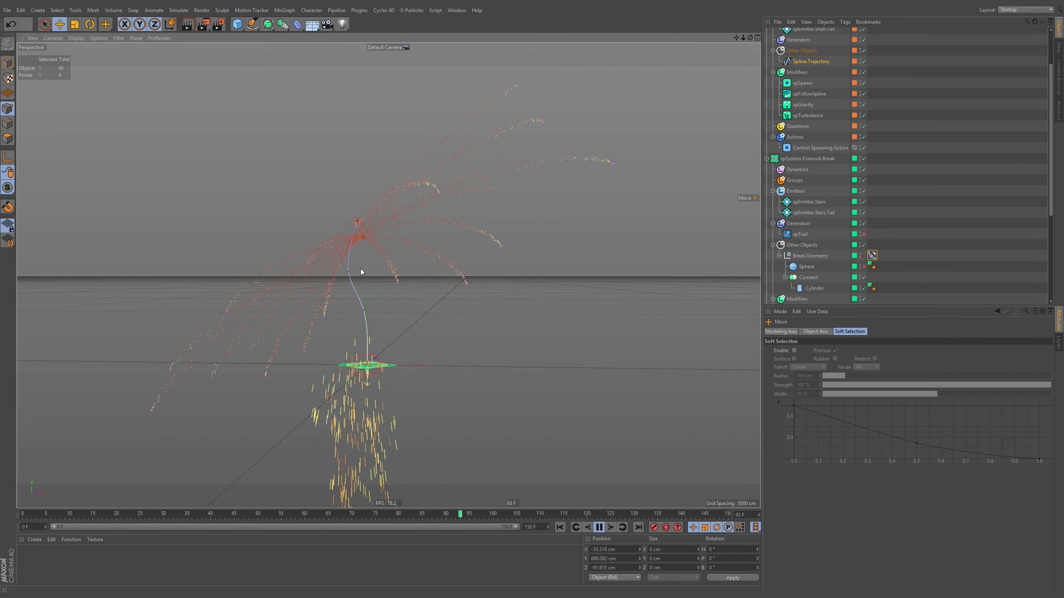
{"action": "left_click_drag", "start_coordinate": [376, 272], "coordinate": [389, 222]}
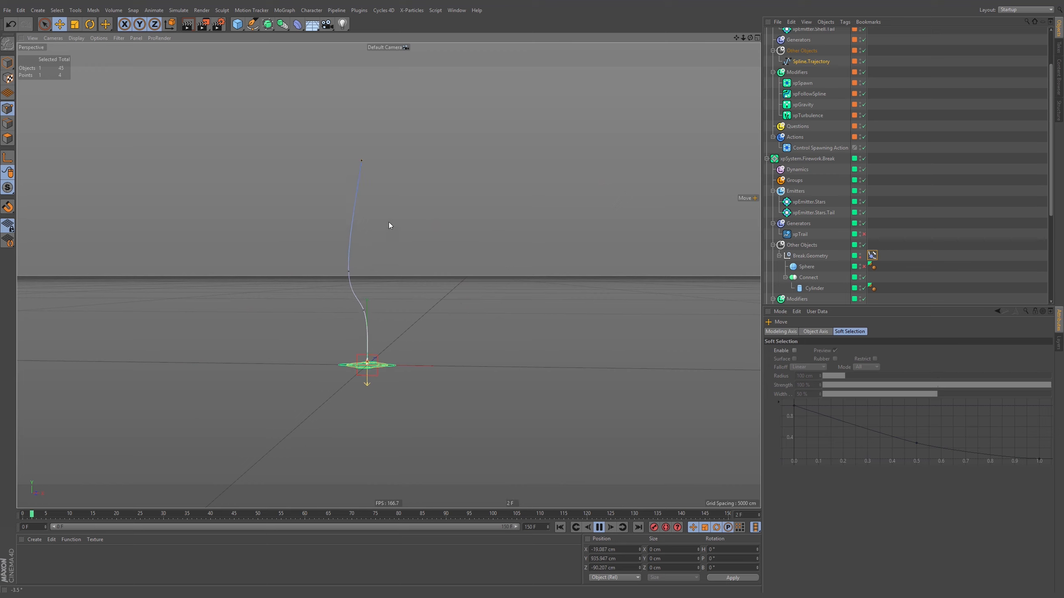
{"action": "left_click_drag", "start_coordinate": [349, 271], "coordinate": [339, 176]}
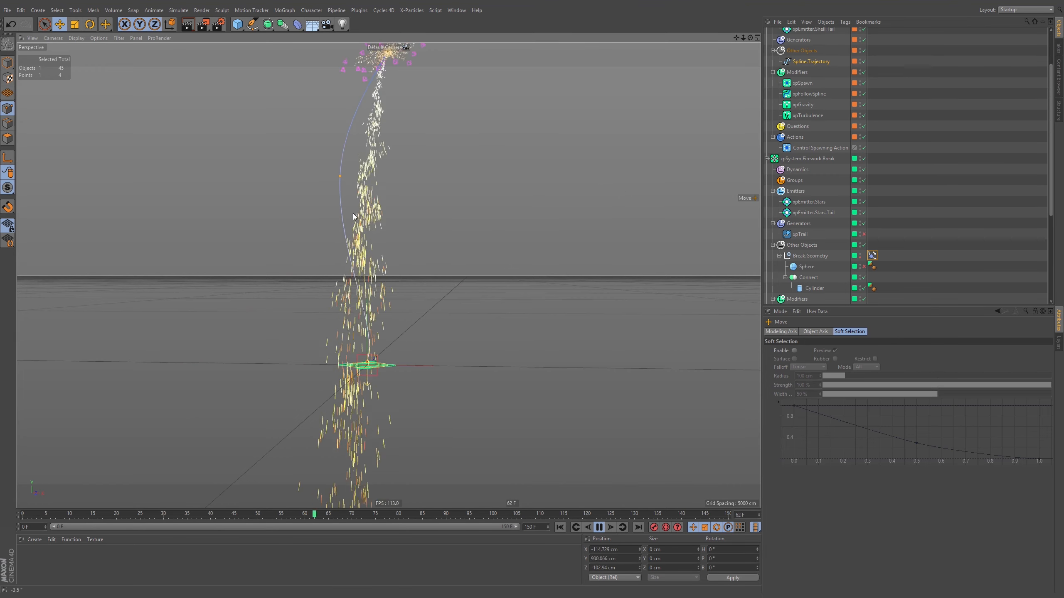
{"action": "left_click", "coordinate": [364, 311]}
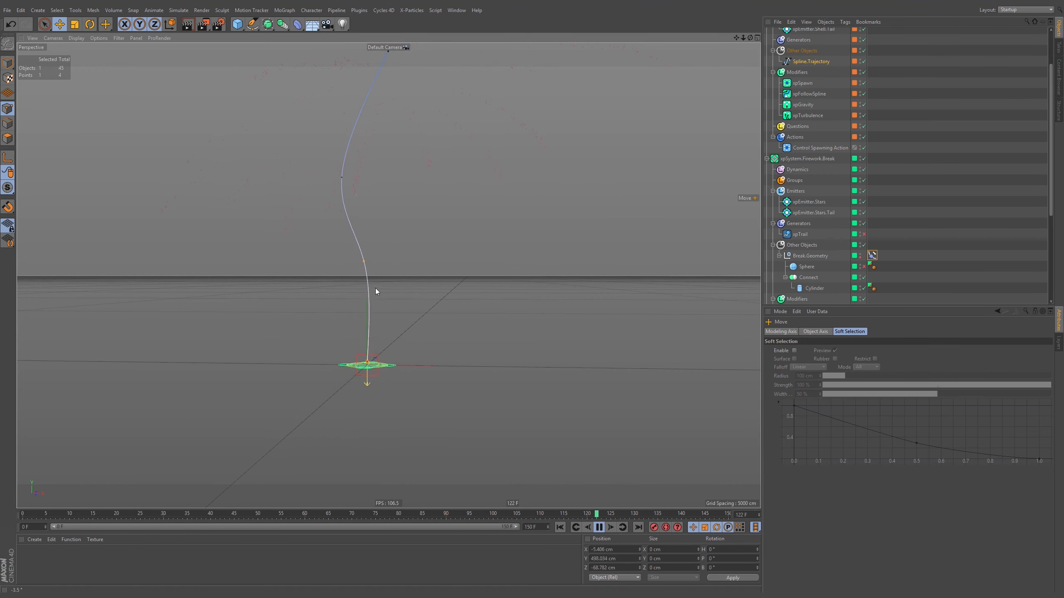
{"action": "left_click_drag", "start_coordinate": [375, 289], "coordinate": [371, 291]}
{"action": "right_click_drag", "start_coordinate": [392, 257], "coordinate": [416, 256], "text": "alt"}
{"action": "middle_click_drag", "start_coordinate": [416, 255], "coordinate": [403, 328], "text": "alt"}
{"action": "left_click_drag", "start_coordinate": [403, 329], "coordinate": [411, 323], "text": "alt"}
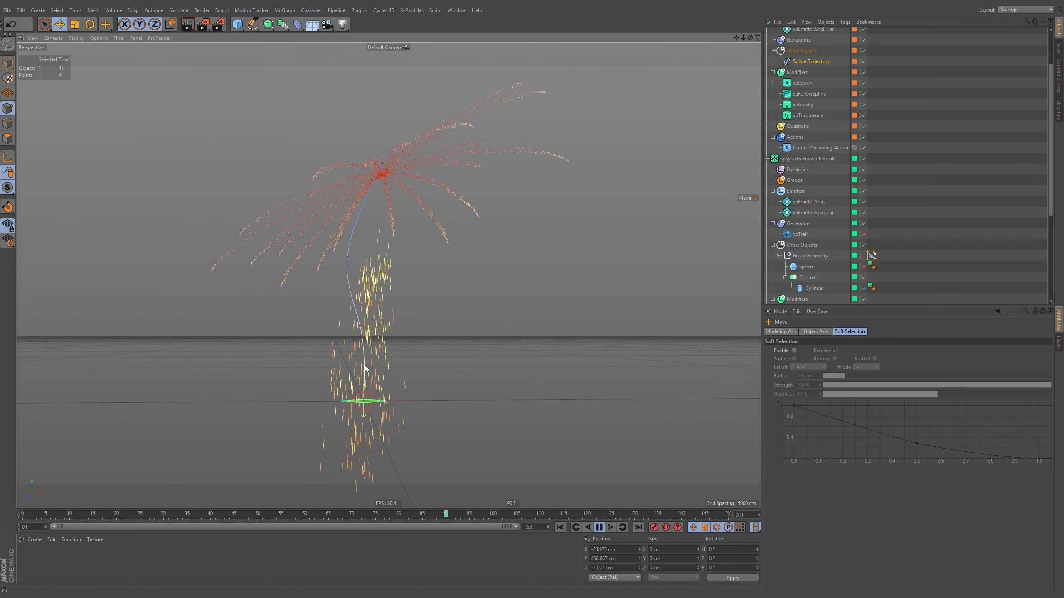
Swap the break shapes by moving the Sphere under Connect and the Cylinder out of it, enable the Sphere, and replay the burst.
{"action": "left_click_drag", "start_coordinate": [803, 268], "coordinate": [811, 279]}
{"action": "left_click_drag", "start_coordinate": [813, 289], "coordinate": [815, 258]}
{"action": "left_click", "coordinate": [863, 289]}
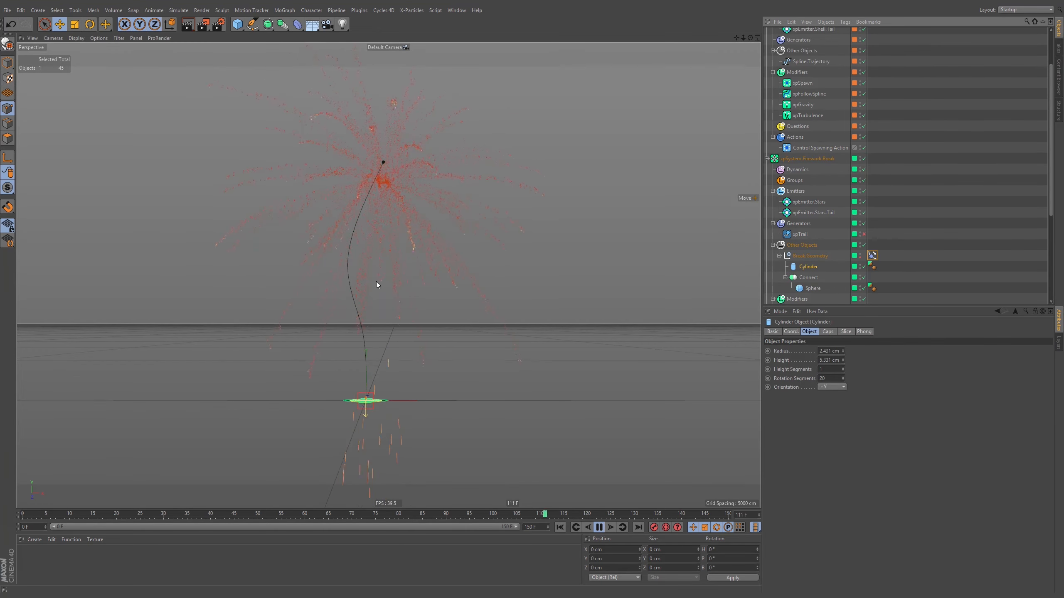
{"action": "middle_click_drag", "start_coordinate": [365, 317], "coordinate": [375, 351], "text": "alt"}
{"action": "left_click_drag", "start_coordinate": [368, 351], "coordinate": [354, 331], "text": "alt"}
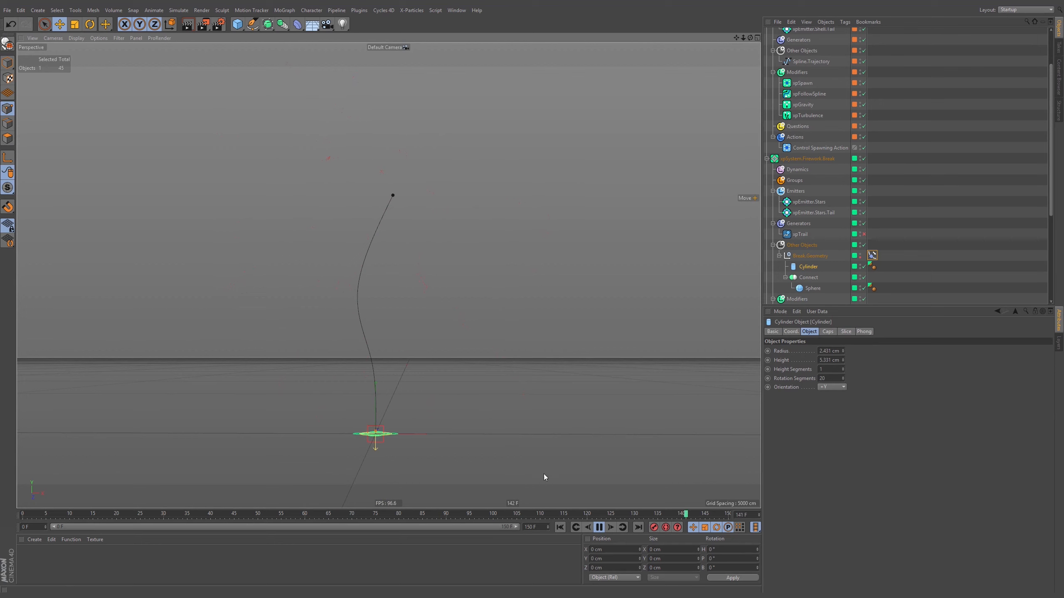
{"action": "left_click", "coordinate": [599, 528]}
{"action": "left_click_drag", "start_coordinate": [406, 228], "coordinate": [392, 256], "text": "alt"}
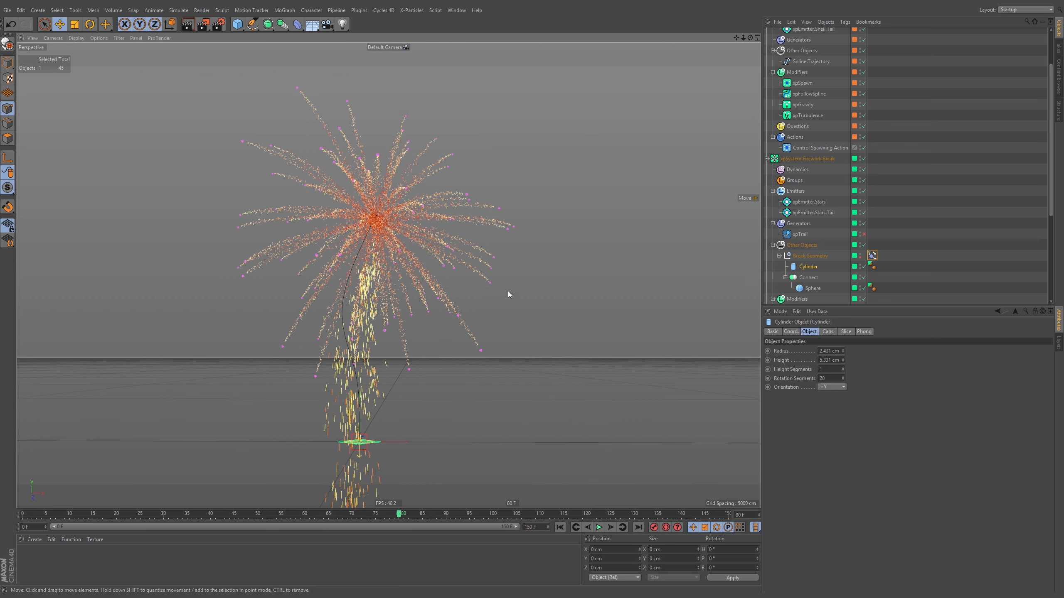
Add a Figure object to the break geometry as a scale reference, try moving it upward, and undo that move.
{"action": "left_click", "coordinate": [237, 27]}
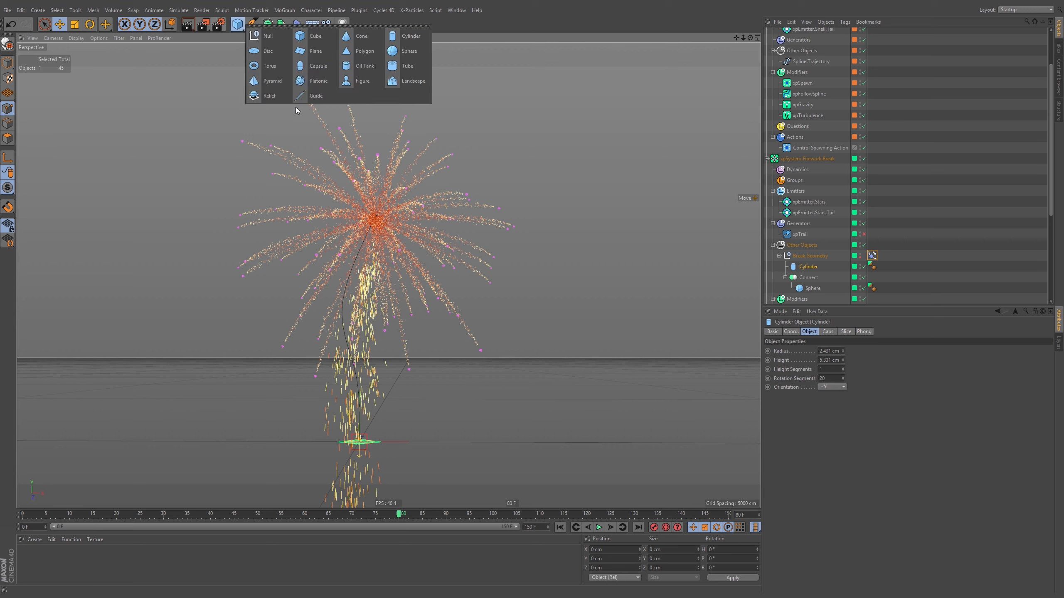
{"action": "left_click", "coordinate": [371, 82]}
{"action": "key", "text": "e"}
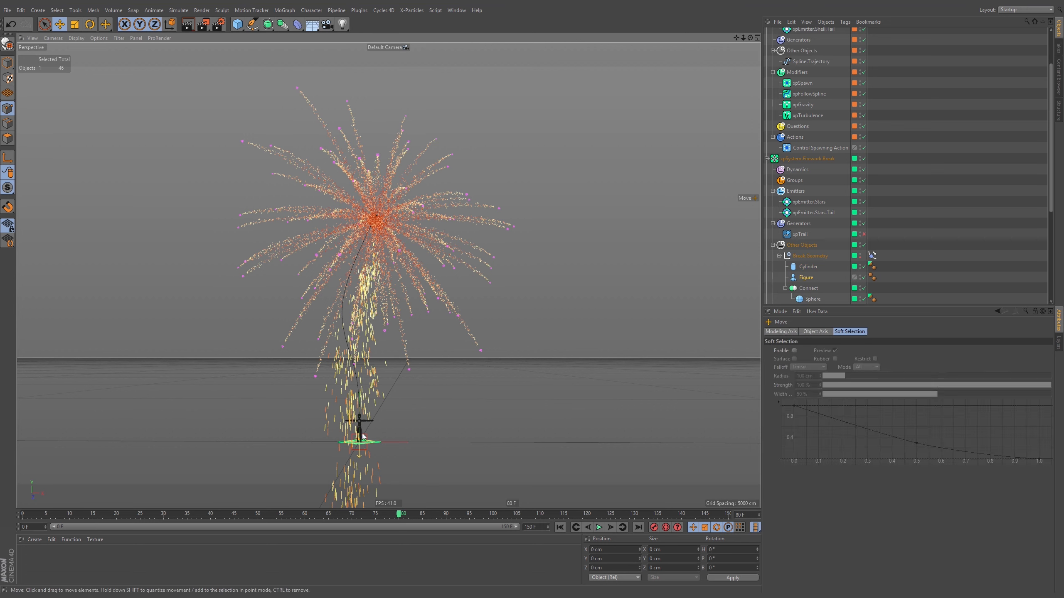
{"action": "left_click_drag", "start_coordinate": [438, 397], "coordinate": [517, 135]}
{"action": "key", "text": "ctrl+z"}
{"action": "mouse_move", "coordinate": [424, 275]}
{"action": "left_mouse_down", "text": "alt"}
{"action": "mouse_move", "coordinate": [439, 272]}
{"action": "mouse_move", "coordinate": [418, 281]}
{"action": "mouse_move", "coordinate": [427, 261]}
{"action": "mouse_move", "coordinate": [402, 273]}
{"action": "mouse_move", "coordinate": [413, 282]}
{"action": "left_mouse_up", "text": "alt"}
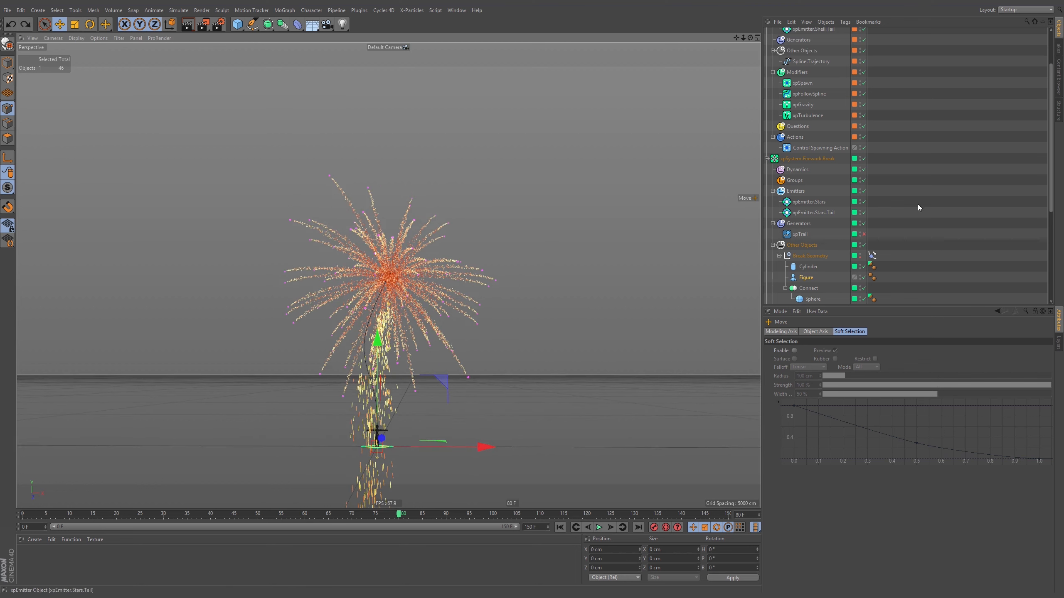
Raise the end point and middle points of Spline.Trajectory to make the shell's path much taller.
{"action": "left_click", "coordinate": [806, 61]}
{"action": "key", "text": "space"}
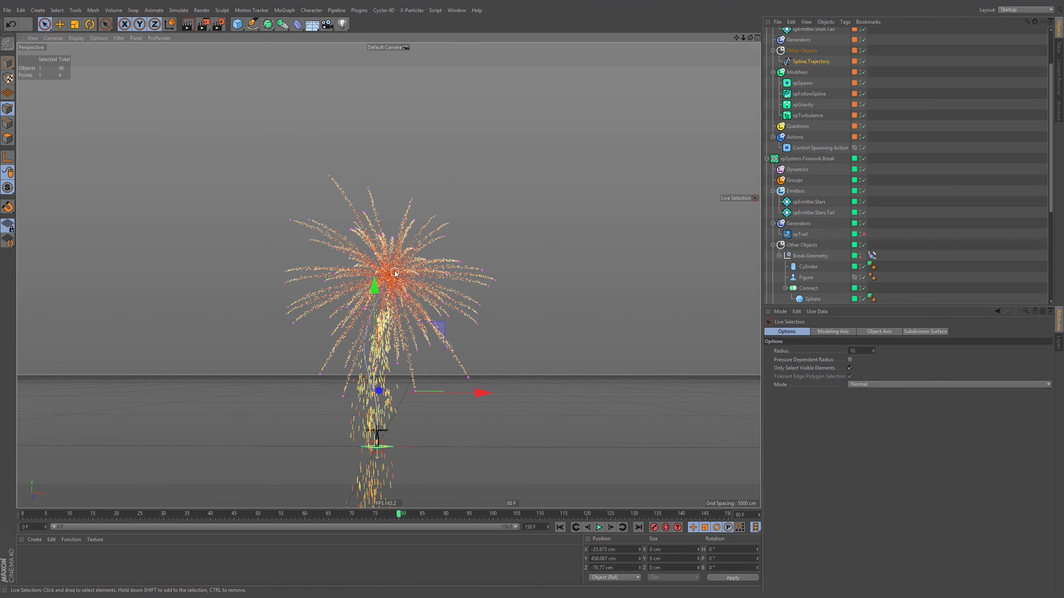
{"action": "left_click_drag", "start_coordinate": [392, 225], "coordinate": [393, 38]}
{"action": "key", "text": "space"}
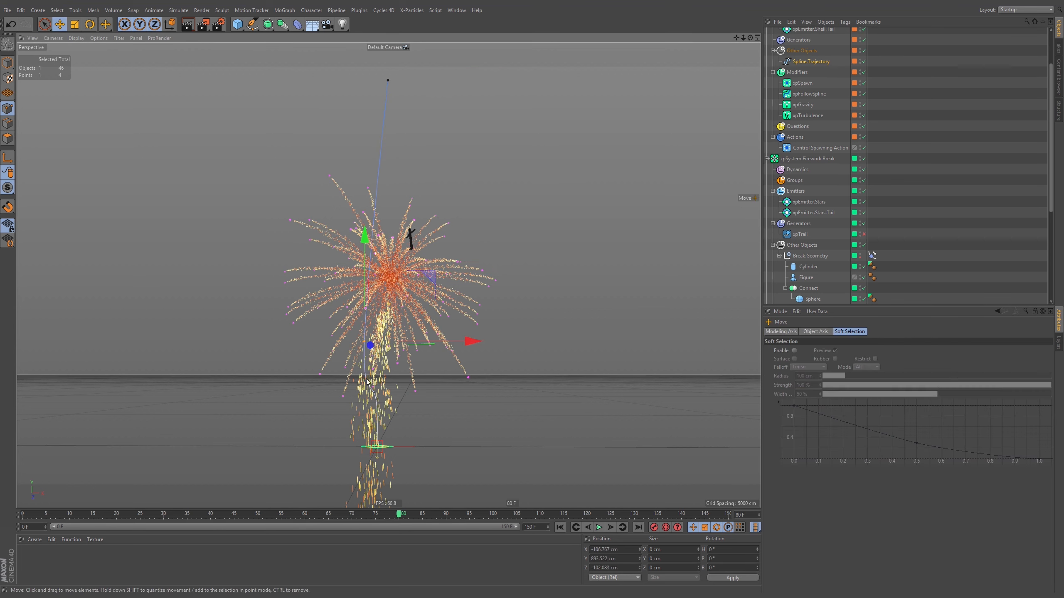
{"action": "left_click_drag", "start_coordinate": [363, 341], "coordinate": [350, 309]}
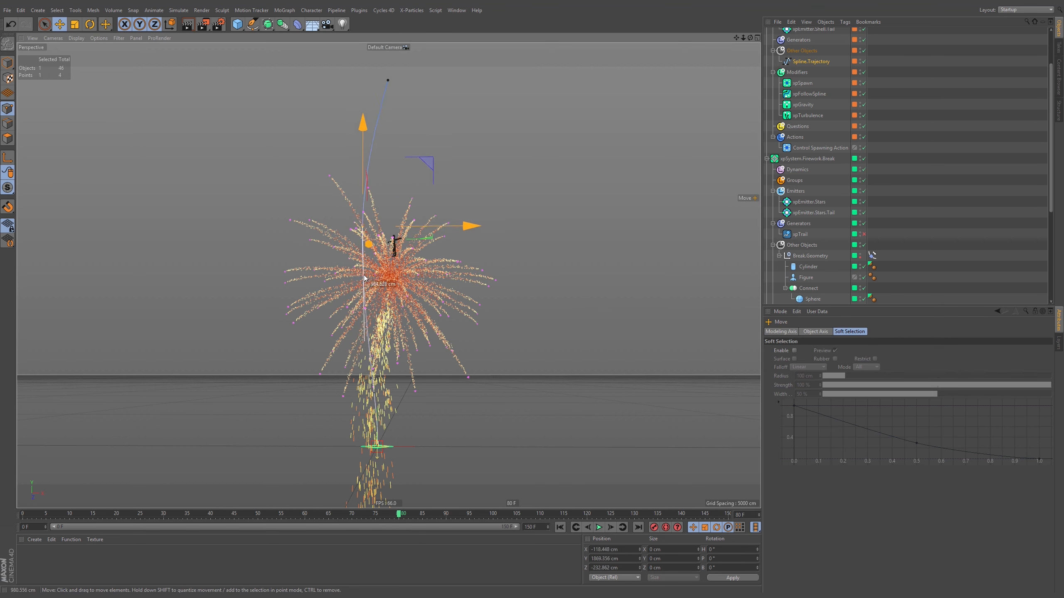
Move the Figure out of Break.Geometry, place it beside the trajectory, and replay the simulation to judge the firework's scale.
{"action": "left_click", "coordinate": [806, 278]}
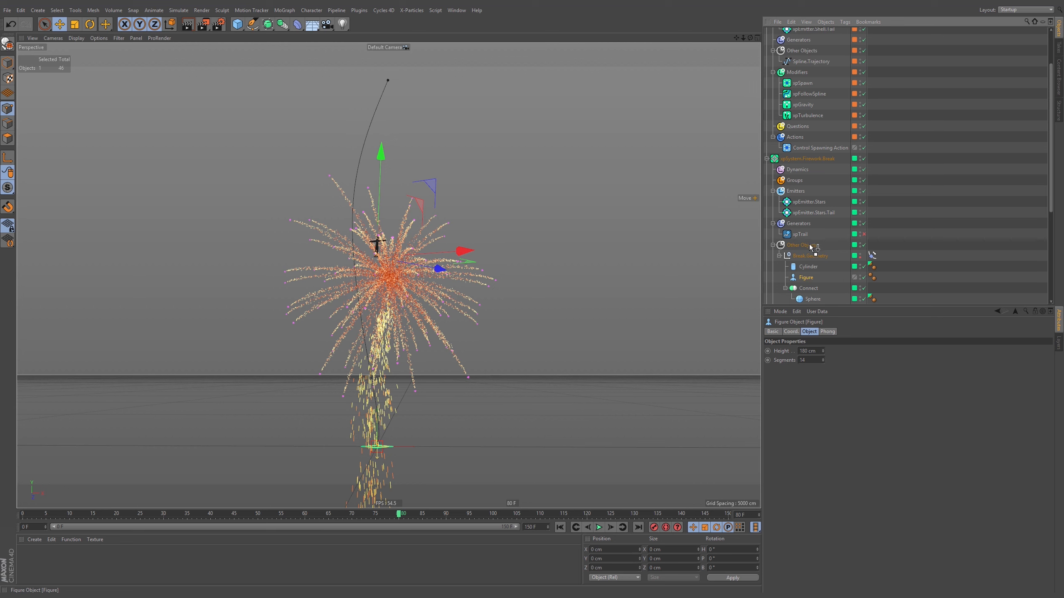
{"action": "left_click_drag", "start_coordinate": [810, 244], "coordinate": [811, 250]}
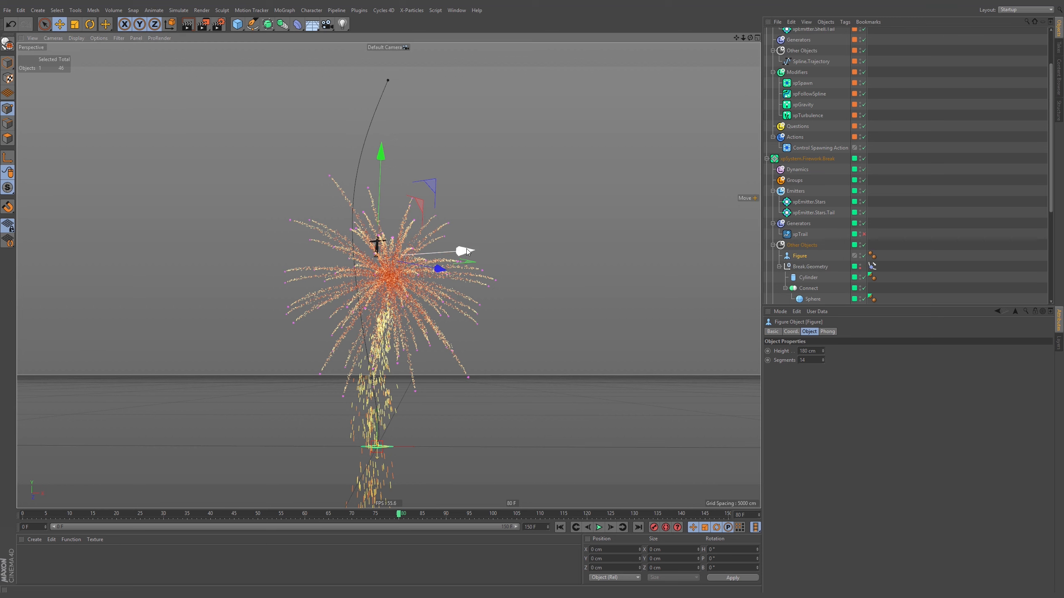
{"action": "left_click_drag", "start_coordinate": [468, 251], "coordinate": [586, 419]}
{"action": "left_click", "coordinate": [561, 527]}
{"action": "left_click", "coordinate": [599, 527]}
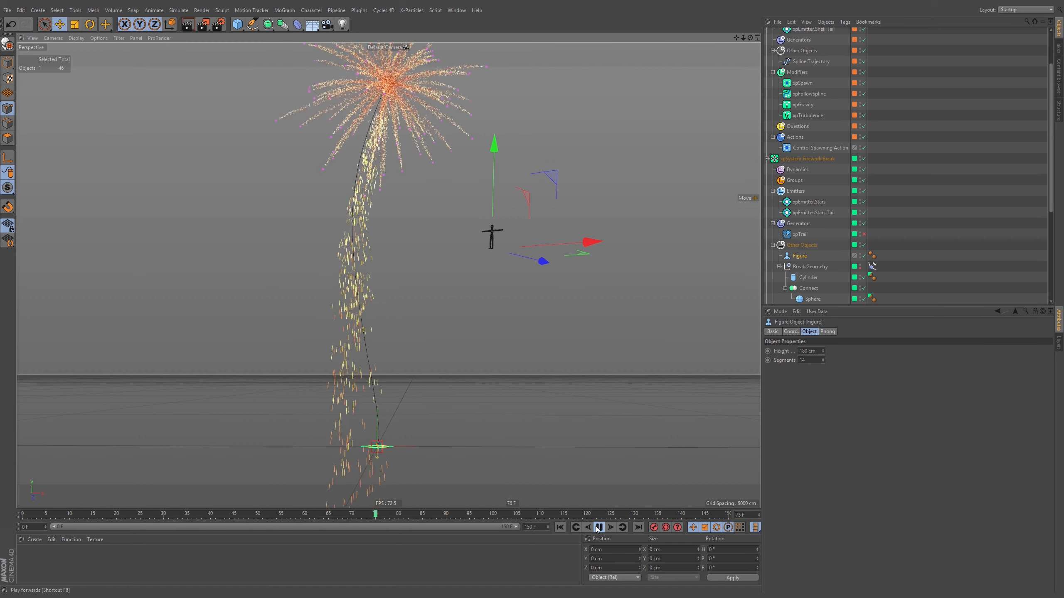
{"action": "middle_click_drag", "start_coordinate": [432, 243], "coordinate": [450, 288], "text": "alt"}
{"action": "right_click_drag", "start_coordinate": [449, 287], "coordinate": [447, 280], "text": "alt"}
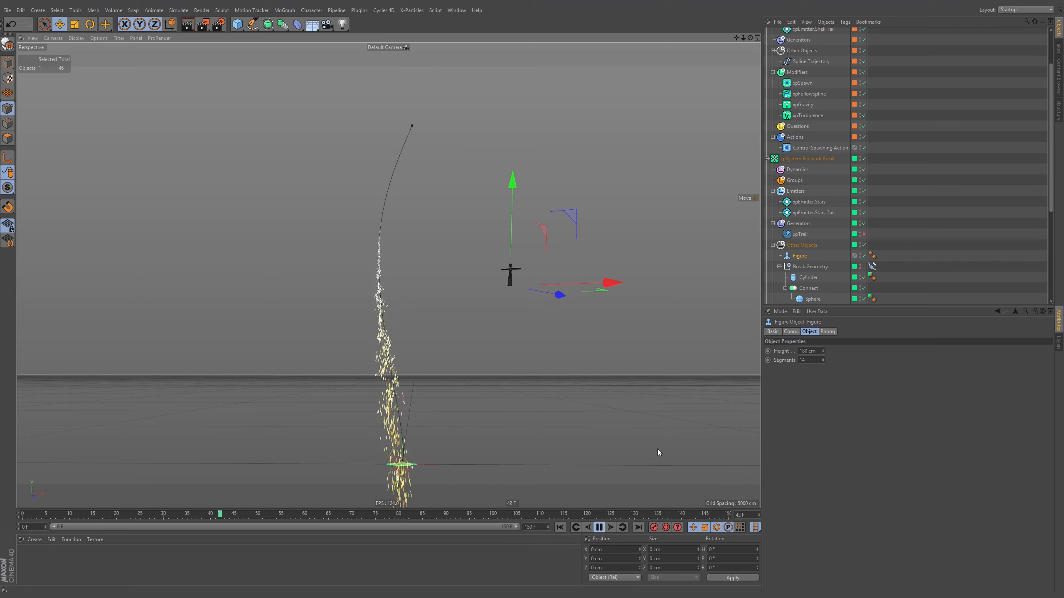
{"action": "left_click", "coordinate": [599, 528]}
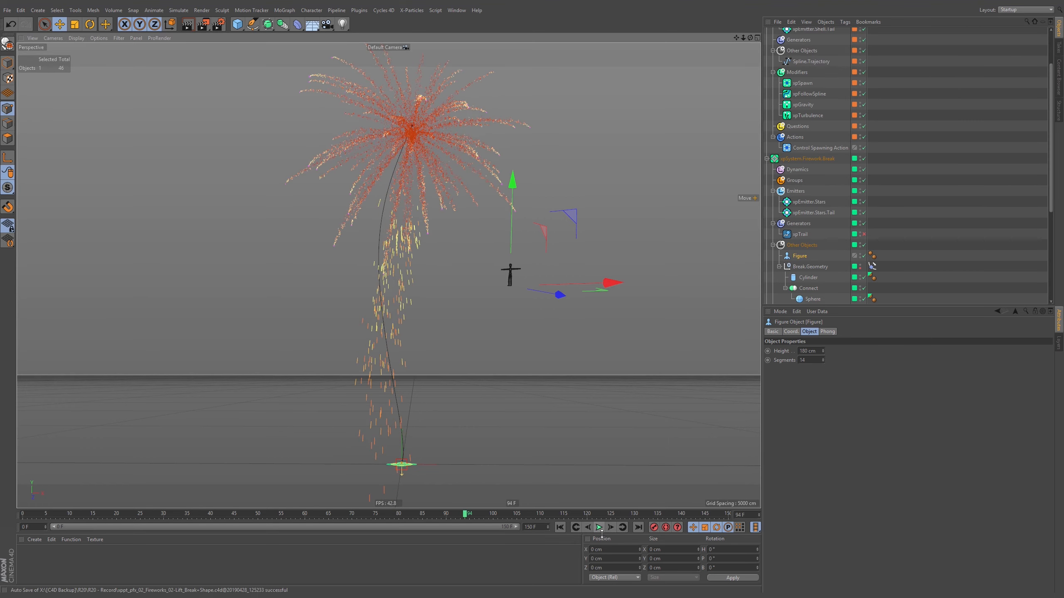